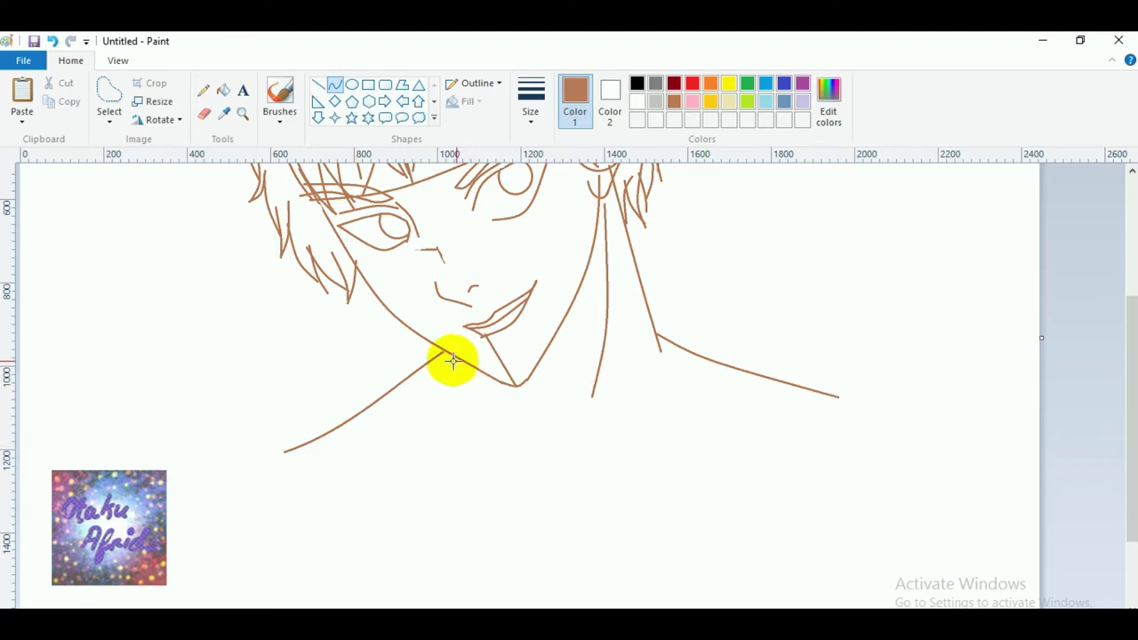
# Draw the lower neck line, the short throat line and both collarbones below the chin with brown curves.
pyautogui.moveTo(458, 362); pyautogui.dragTo(532, 450)
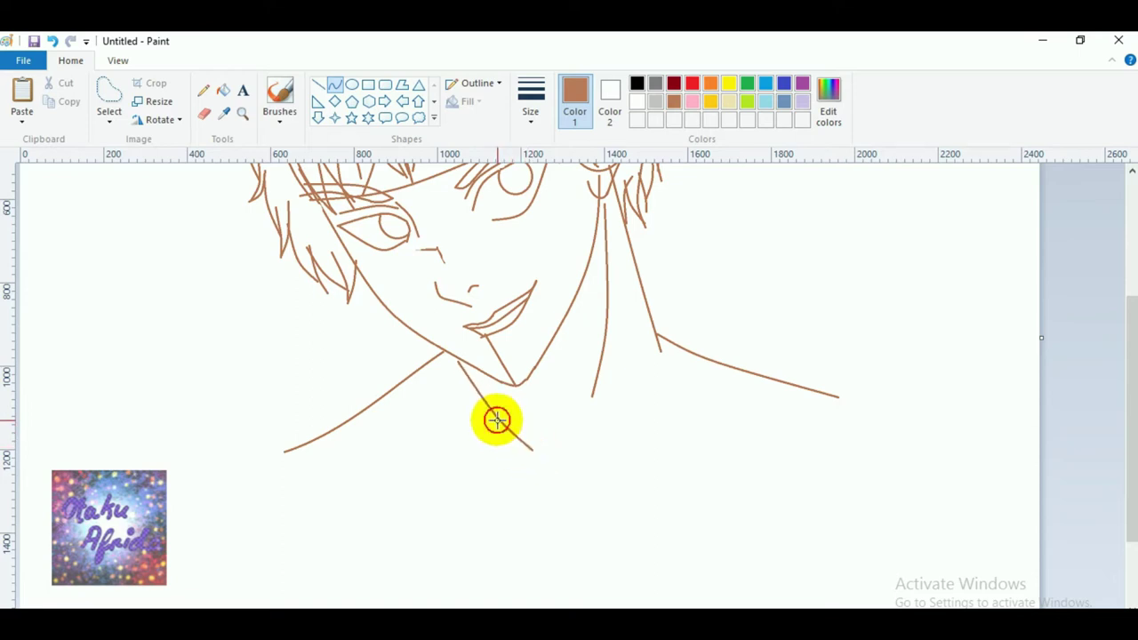
pyautogui.moveTo(588, 423); pyautogui.dragTo(578, 449)
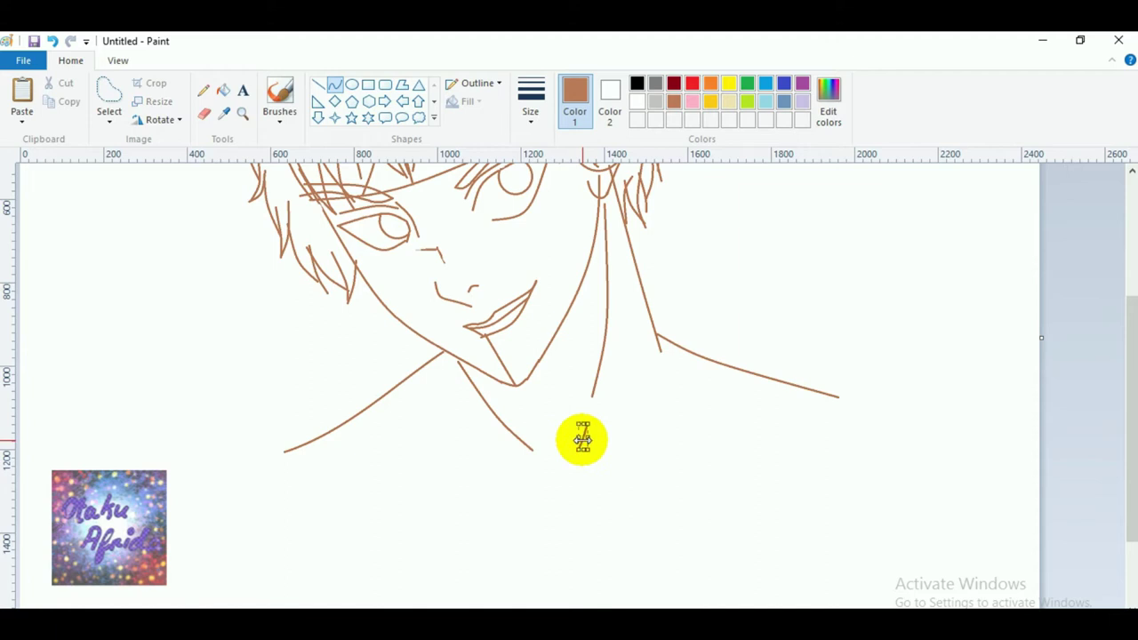
pyautogui.moveTo(582, 450)
pyautogui.mouseDown()
pyautogui.moveTo(607, 432)
pyautogui.moveTo(598, 442)
pyautogui.moveTo(777, 394)
pyautogui.mouseUp()
pyautogui.click(633, 447)
pyautogui.moveTo(694, 425); pyautogui.dragTo(689, 427)
pyautogui.moveTo(385, 409)
pyautogui.mouseDown()
pyautogui.moveTo(539, 472)
pyautogui.moveTo(509, 436)
pyautogui.mouseUp()
pyautogui.click(399, 515)
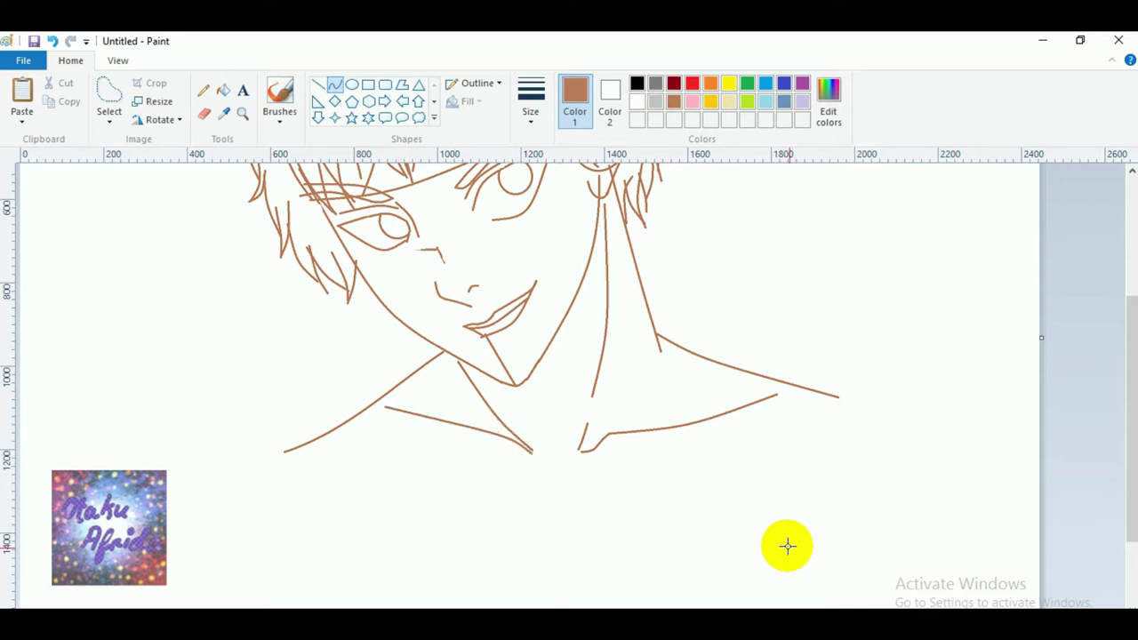
# Switch to the browser and look through the Murayama Yoshiki image results for a clothing reference.
pyautogui.scroll(2, 728, 502)
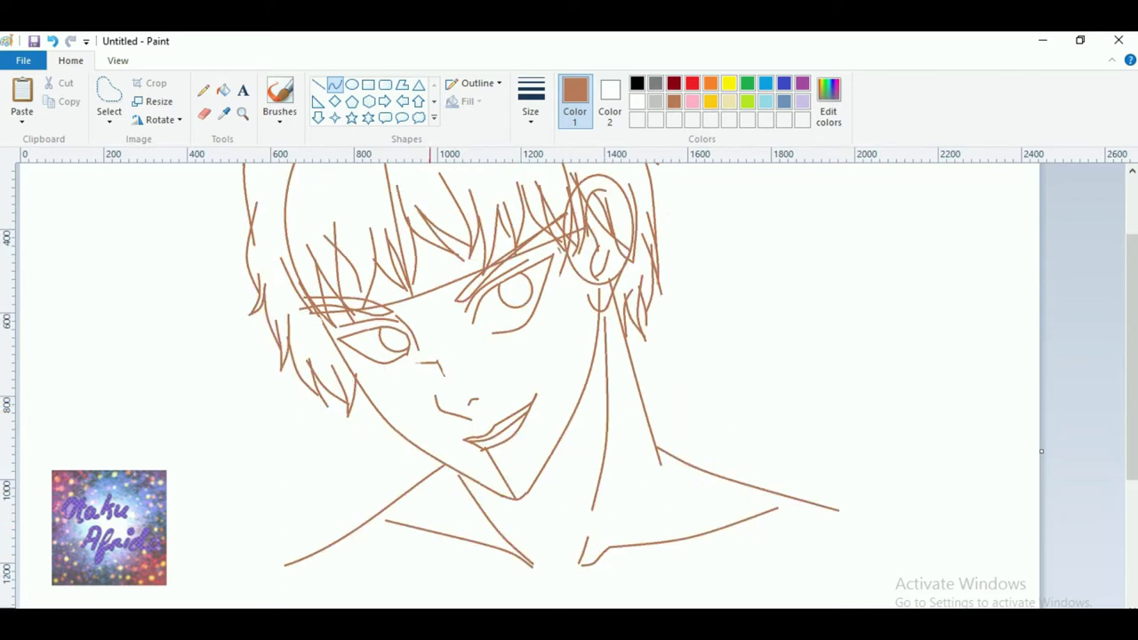
pyautogui.click(328, 18)
pyautogui.scroll(-1, 325, 351)
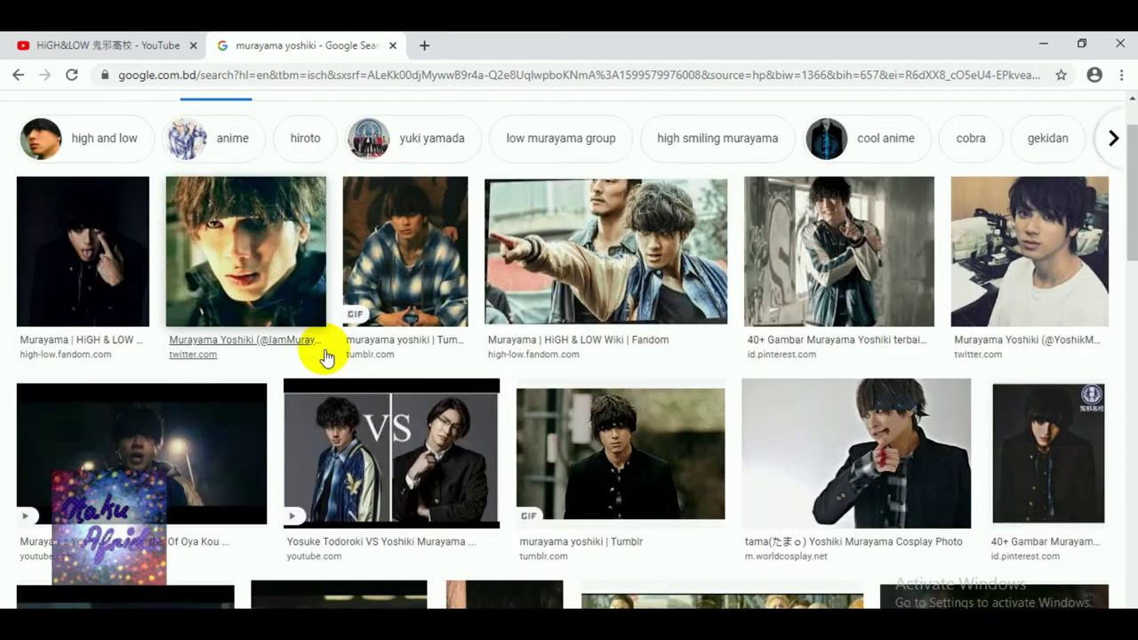
pyautogui.scroll(-3, 327, 356)
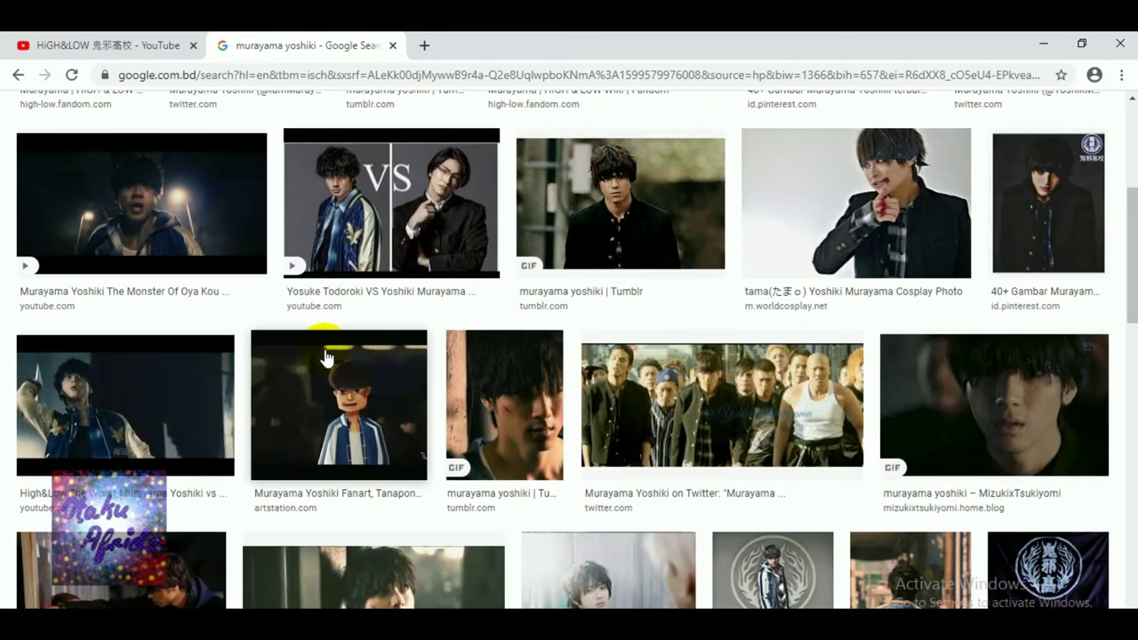
pyautogui.scroll(-3, 327, 355)
pyautogui.click(327, 359)
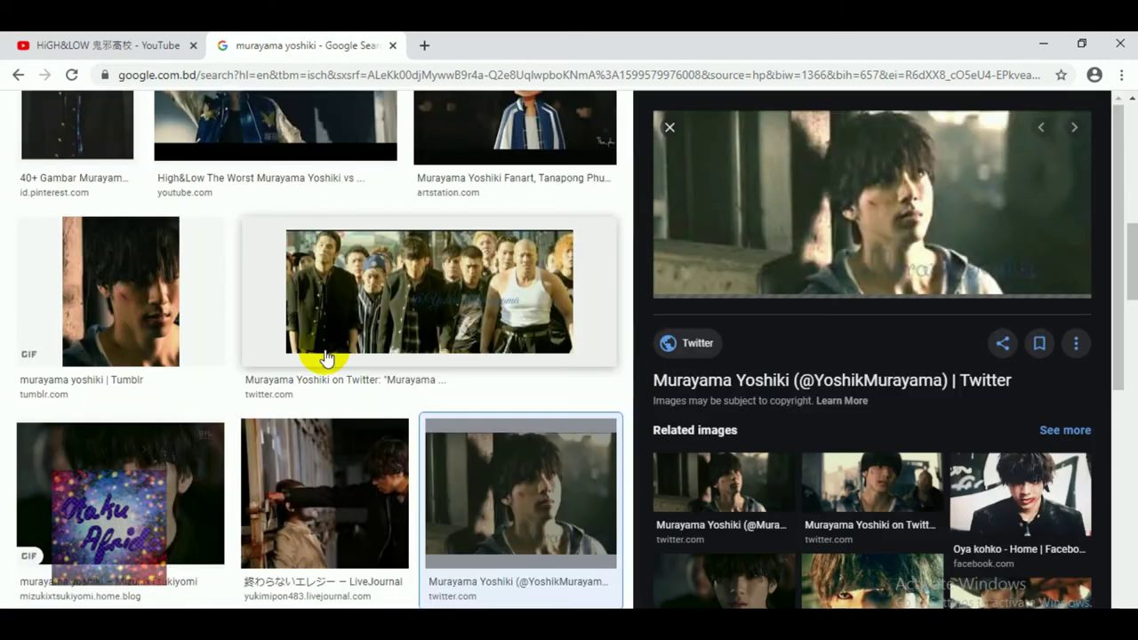
pyautogui.scroll(-5, 718, 471)
pyautogui.scroll(-8, 433, 465)
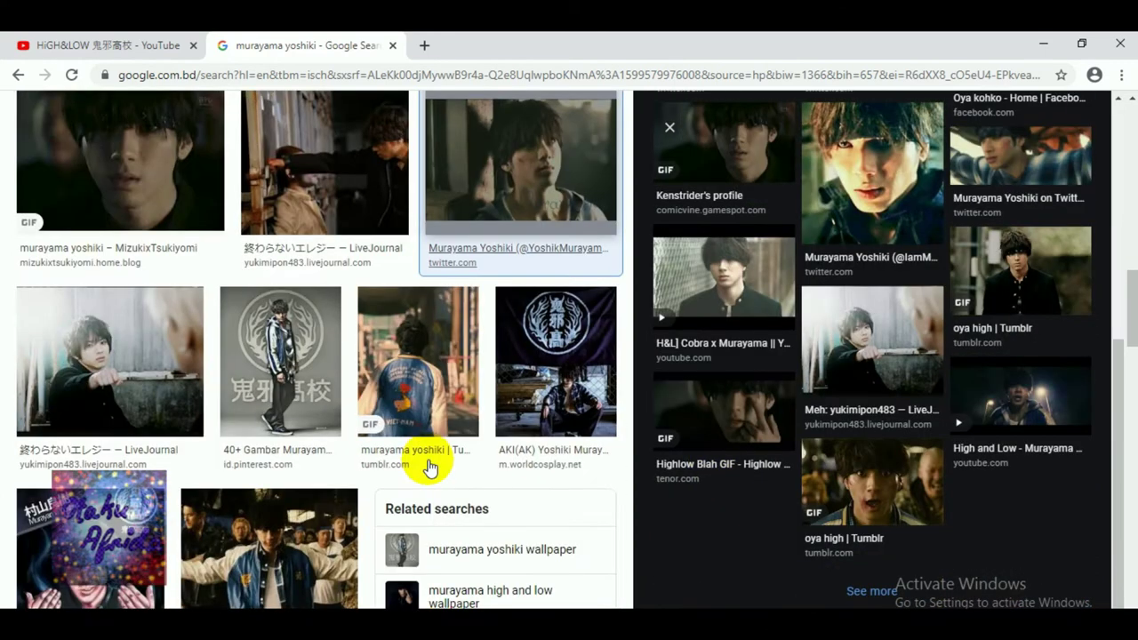
# Preview the illustrations of the character in the blue varsity jacket and in the dark coat, and examine their related images.
pyautogui.click(490, 457)
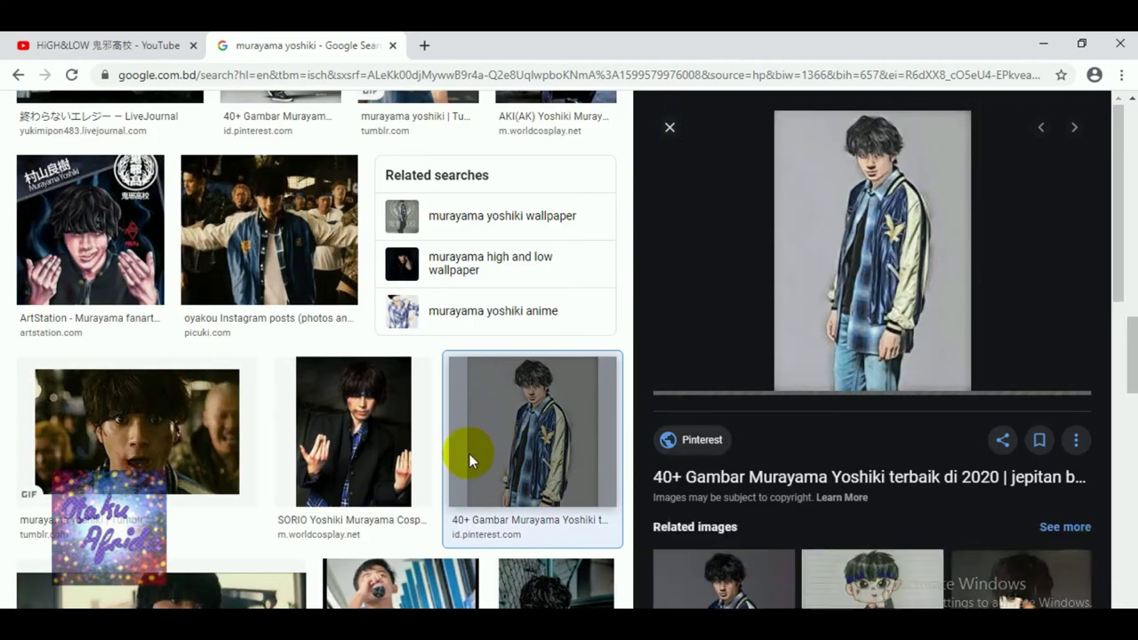
pyautogui.scroll(1, 324, 396)
pyautogui.scroll(-5, 1022, 489)
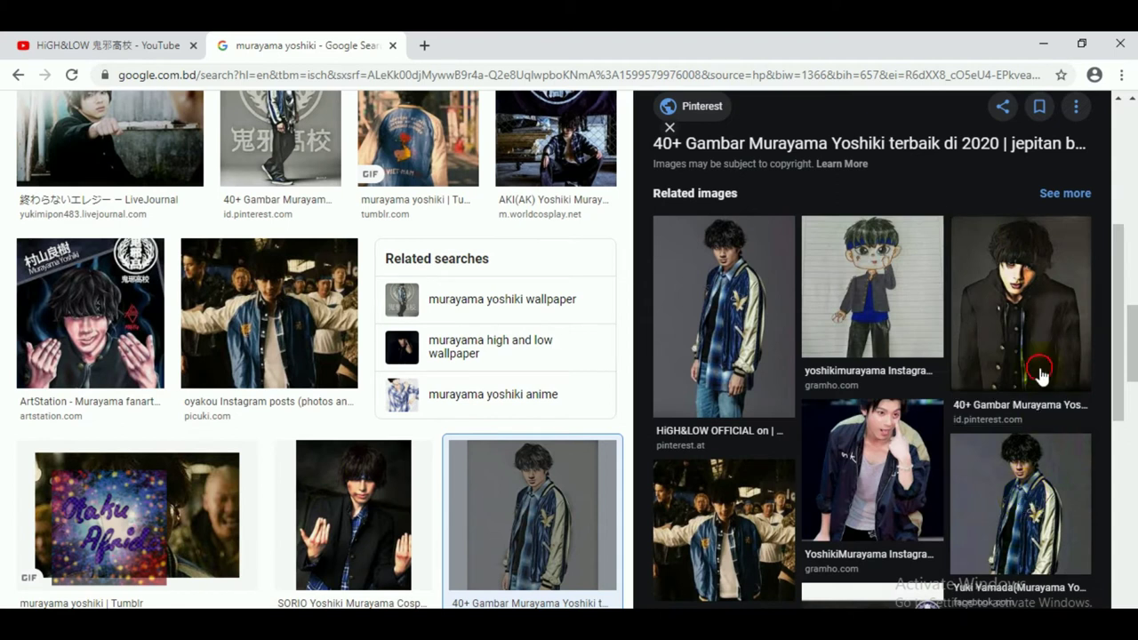
pyautogui.click(1021, 494)
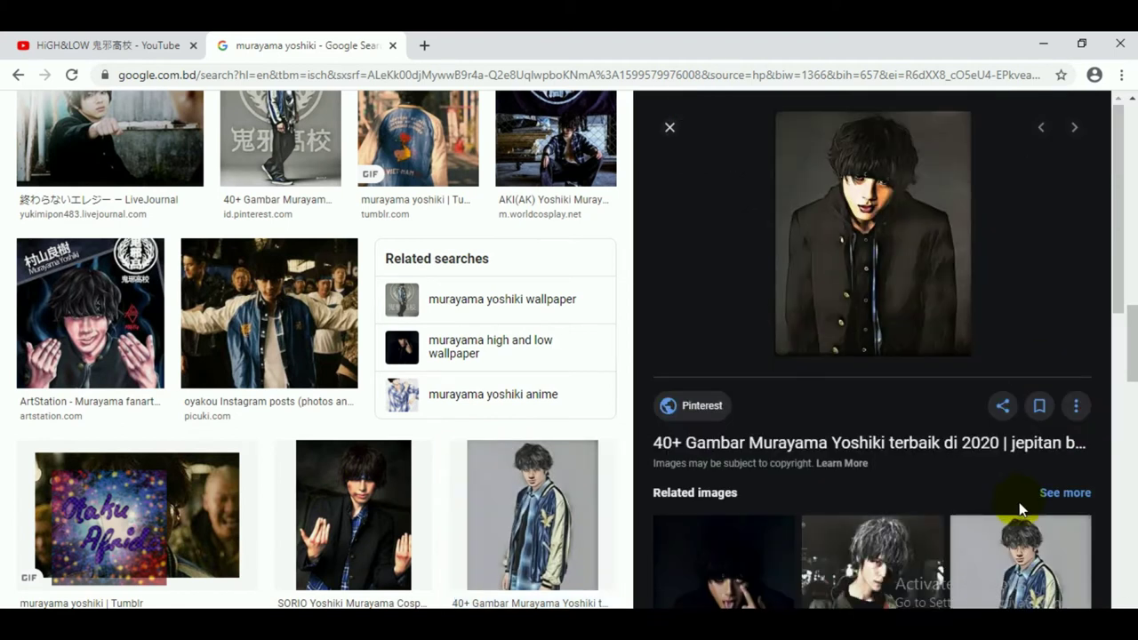
pyautogui.scroll(-3, 1020, 503)
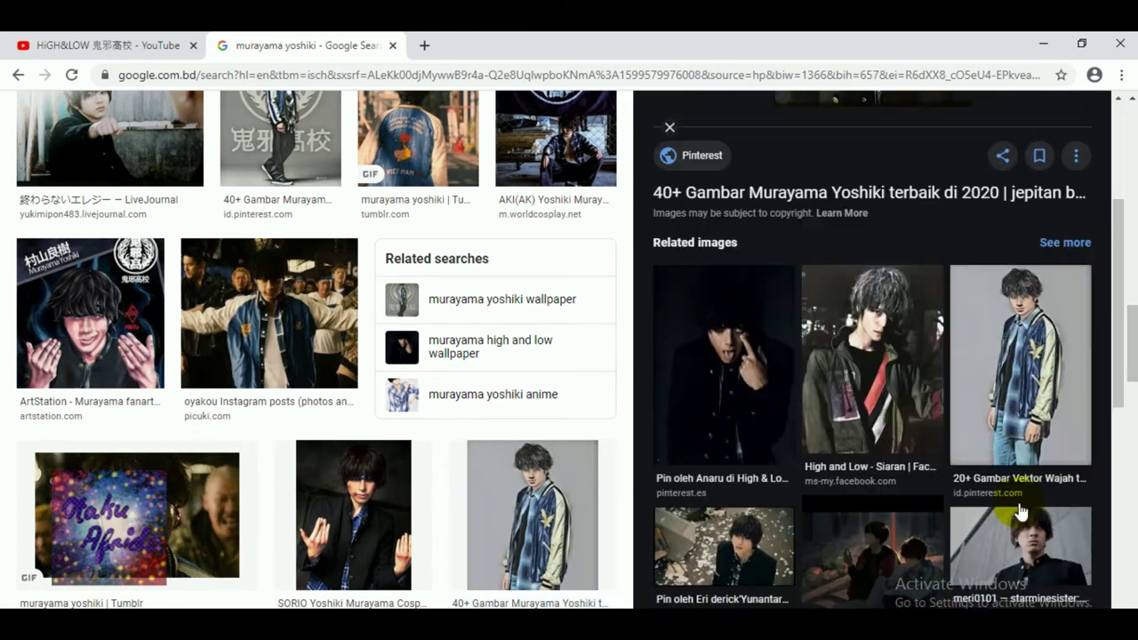
pyautogui.click(1045, 409)
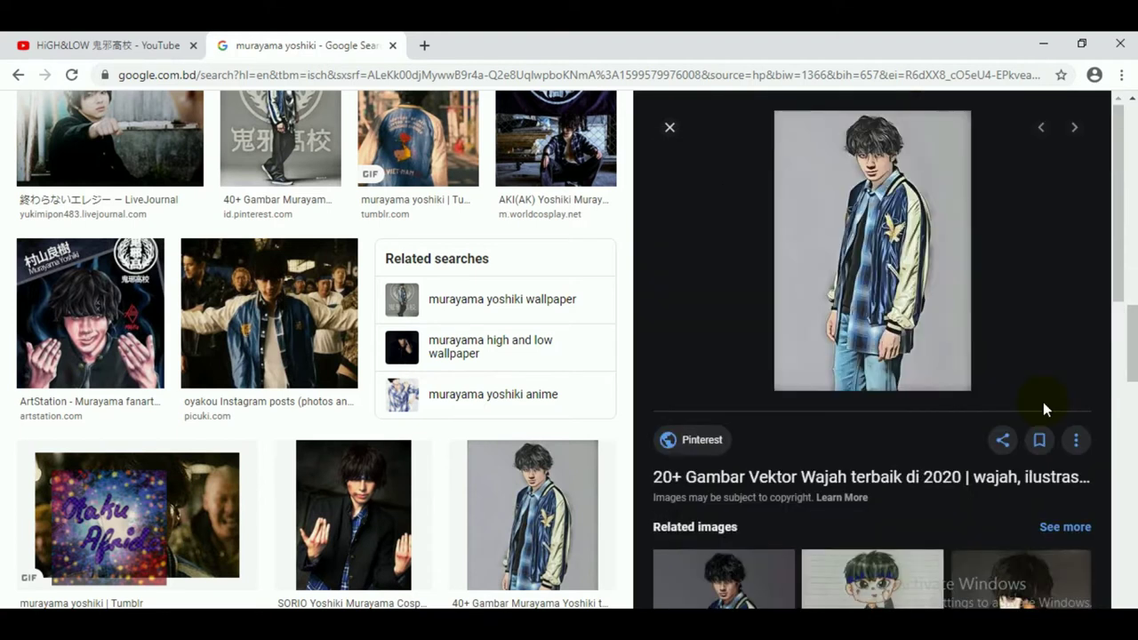
pyautogui.scroll(-5, 1051, 482)
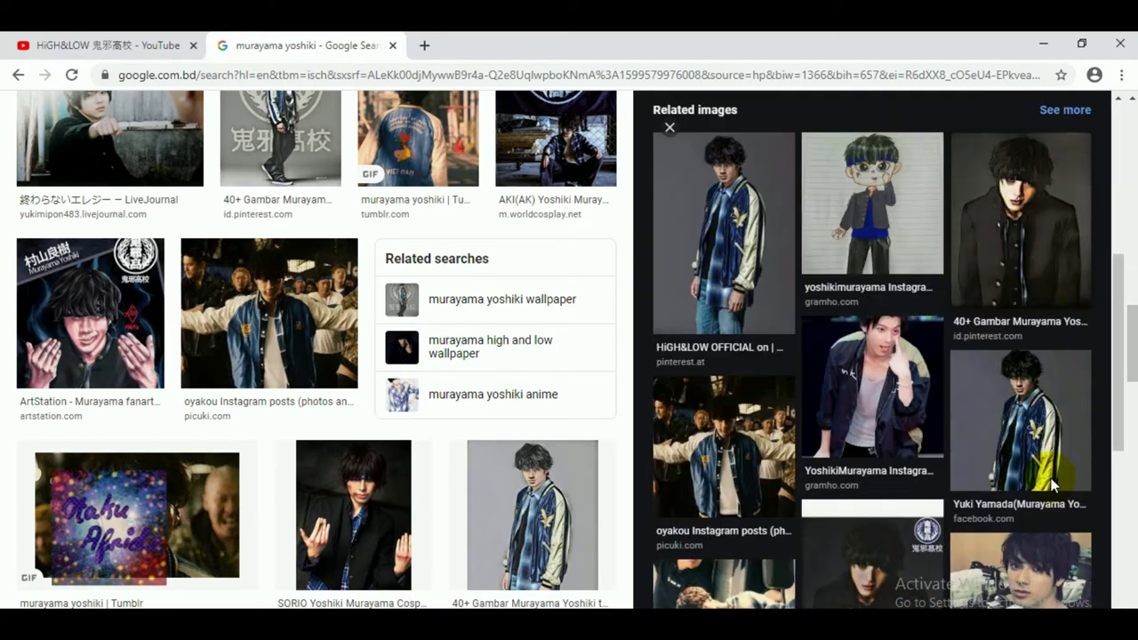
# Compare related photos of the black school uniform and open the one with the hand held behind the neck.
pyautogui.click(862, 495)
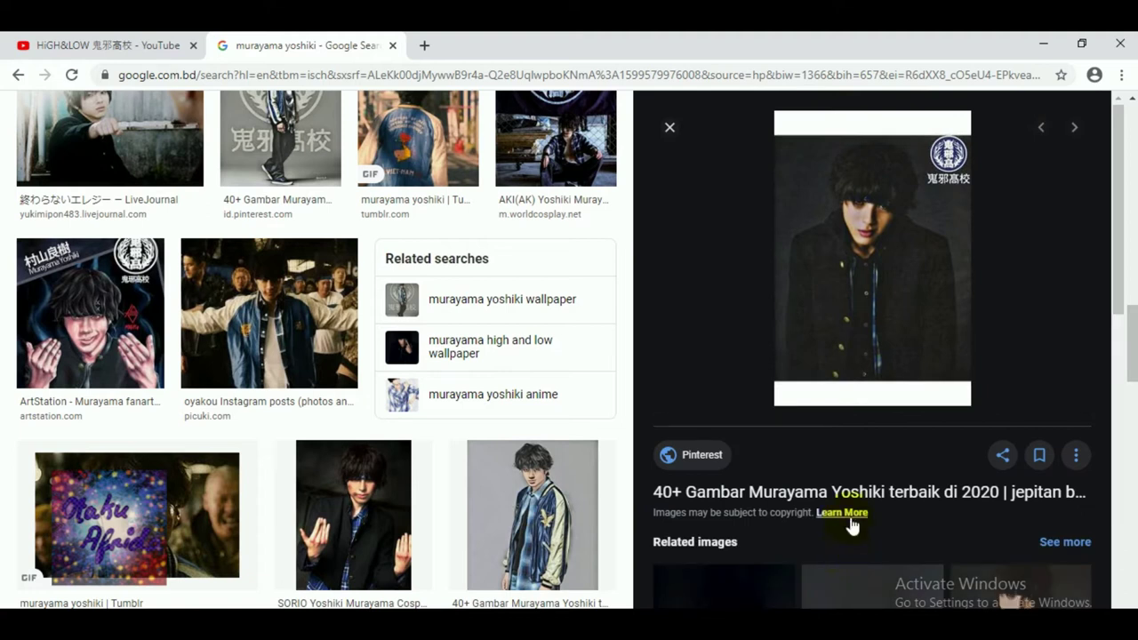
pyautogui.scroll(-4, 849, 521)
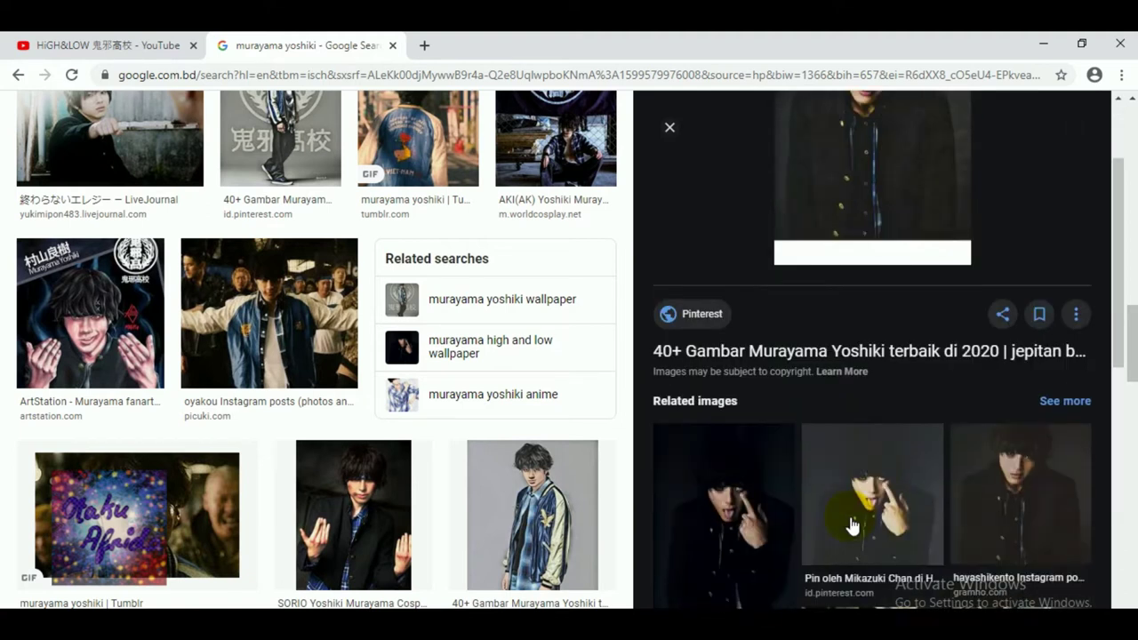
pyautogui.scroll(-3, 852, 526)
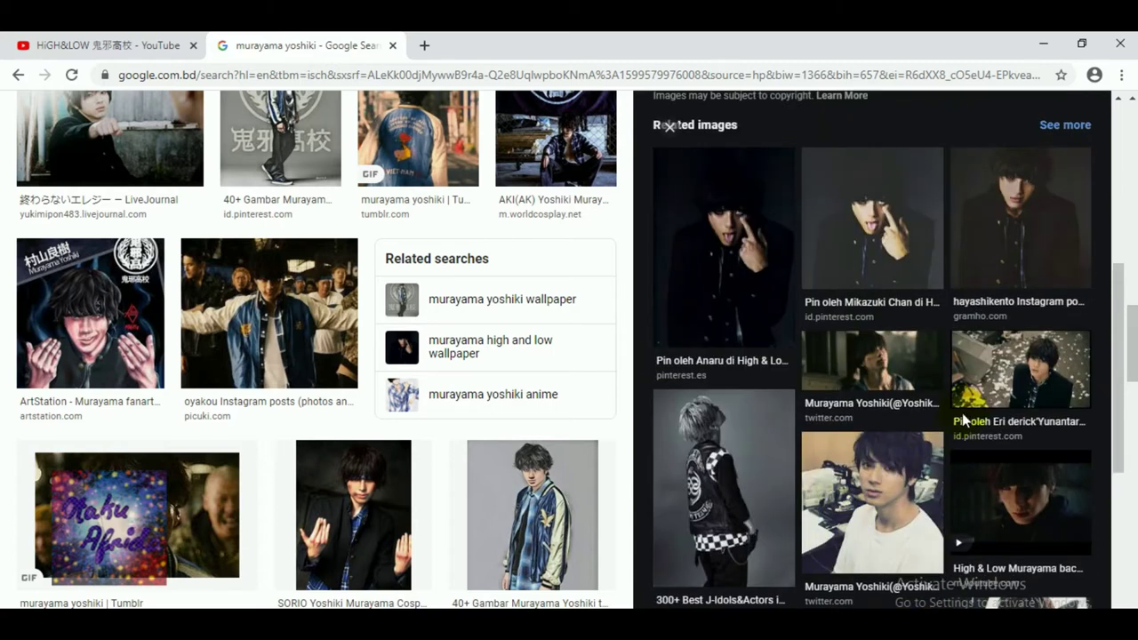
pyautogui.click(1017, 381)
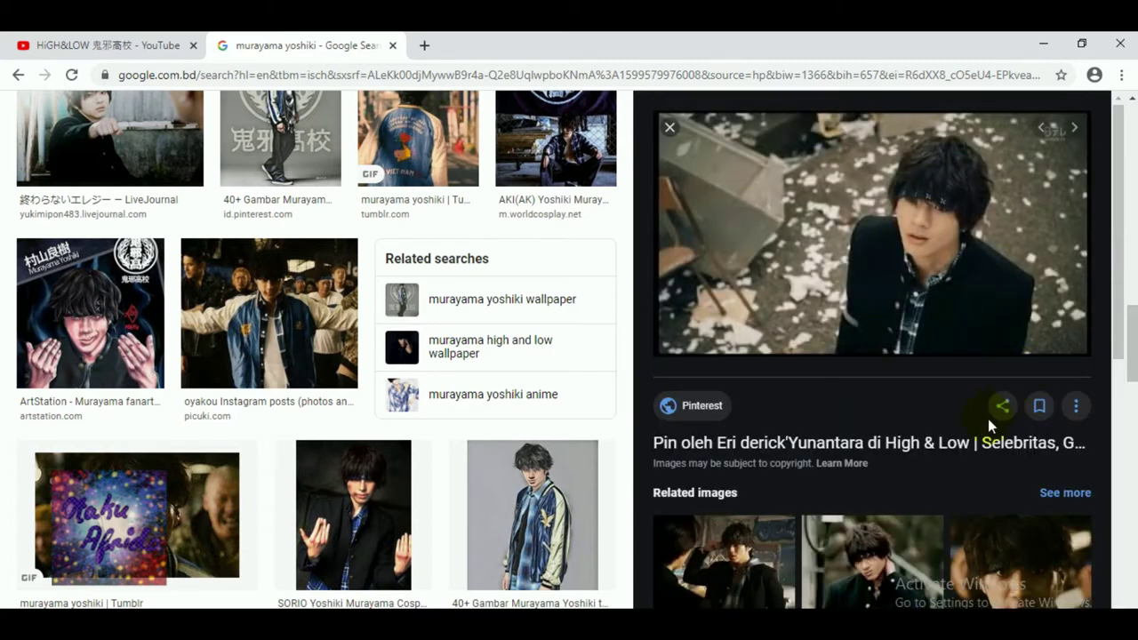
pyautogui.scroll(-4, 988, 418)
pyautogui.scroll(2, 970, 498)
pyautogui.scroll(2, 968, 500)
pyautogui.scroll(-2, 952, 501)
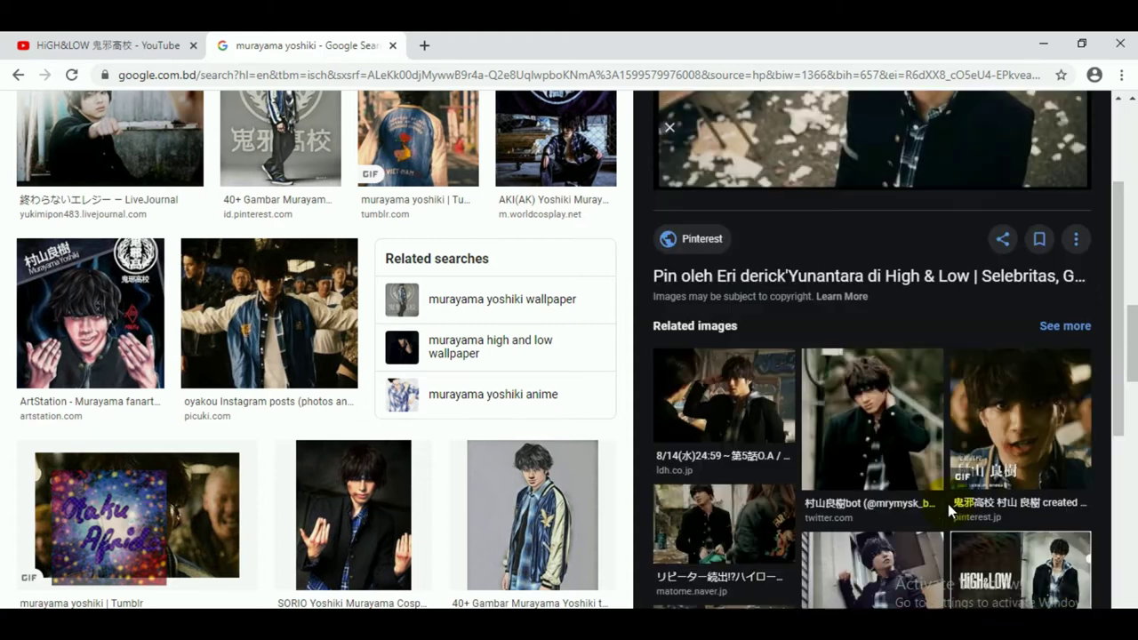
pyautogui.click(892, 433)
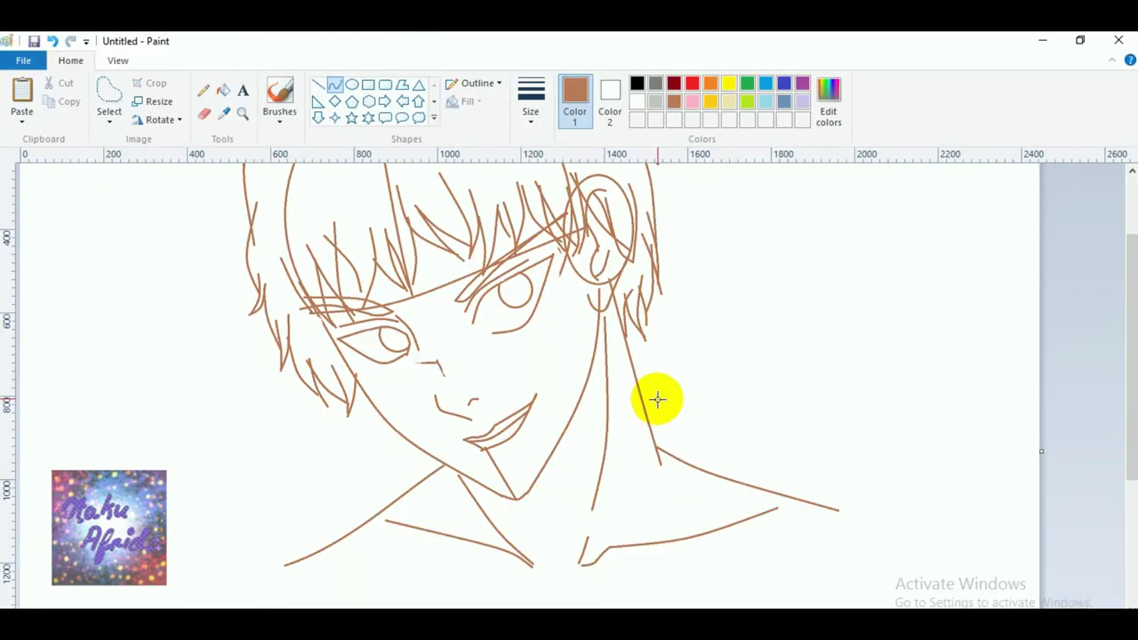
# In the Paint drawing, draw the jacket collar's inner edge from the side of the neck down past the collarbone.
pyautogui.moveTo(635, 374); pyautogui.dragTo(676, 509)
pyautogui.moveTo(681, 460); pyautogui.dragTo(672, 459)
pyautogui.click(671, 459)
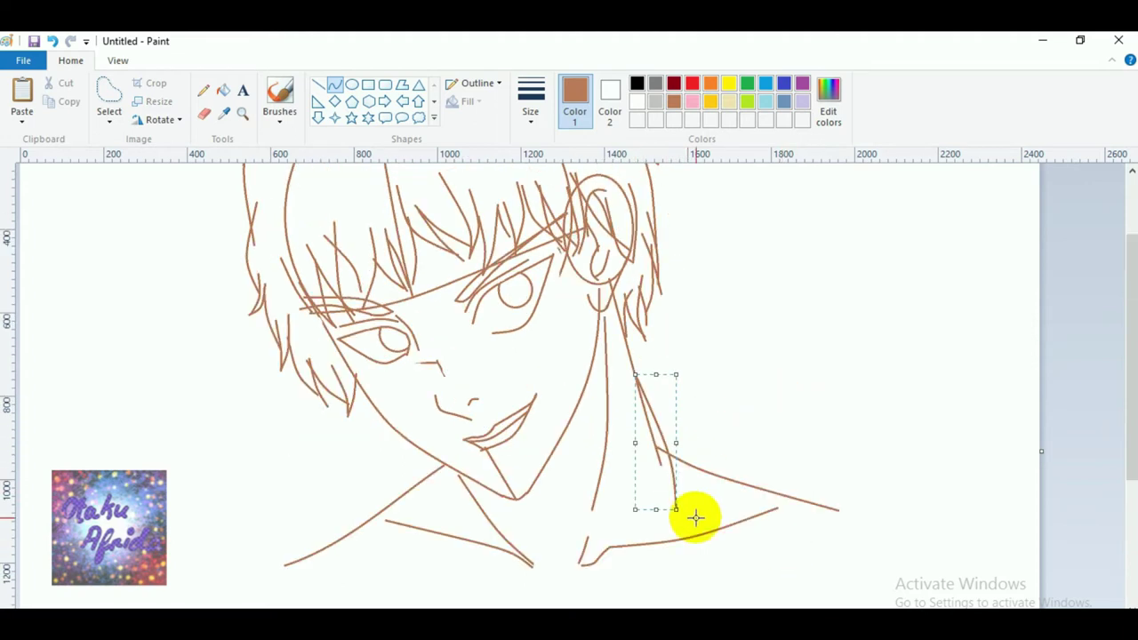
pyautogui.click(674, 514)
pyautogui.moveTo(676, 509); pyautogui.dragTo(696, 549)
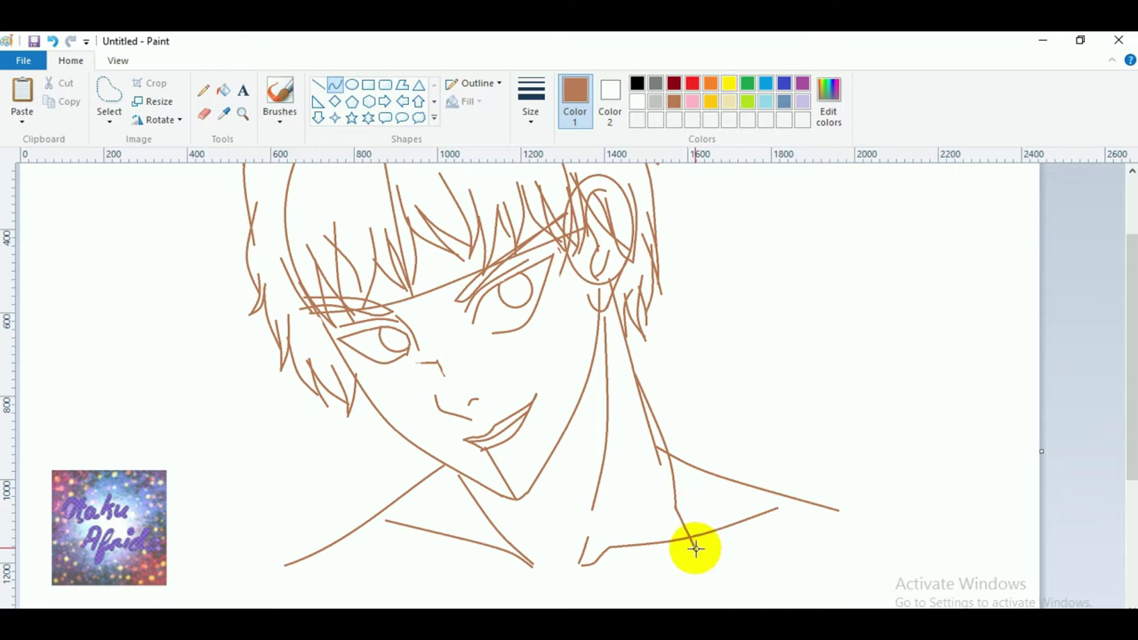
# Add a short inward notch at the collar's lower end and draw the long jacket front edge down from it.
pyautogui.scroll(-5, 807, 551)
pyautogui.click(712, 389)
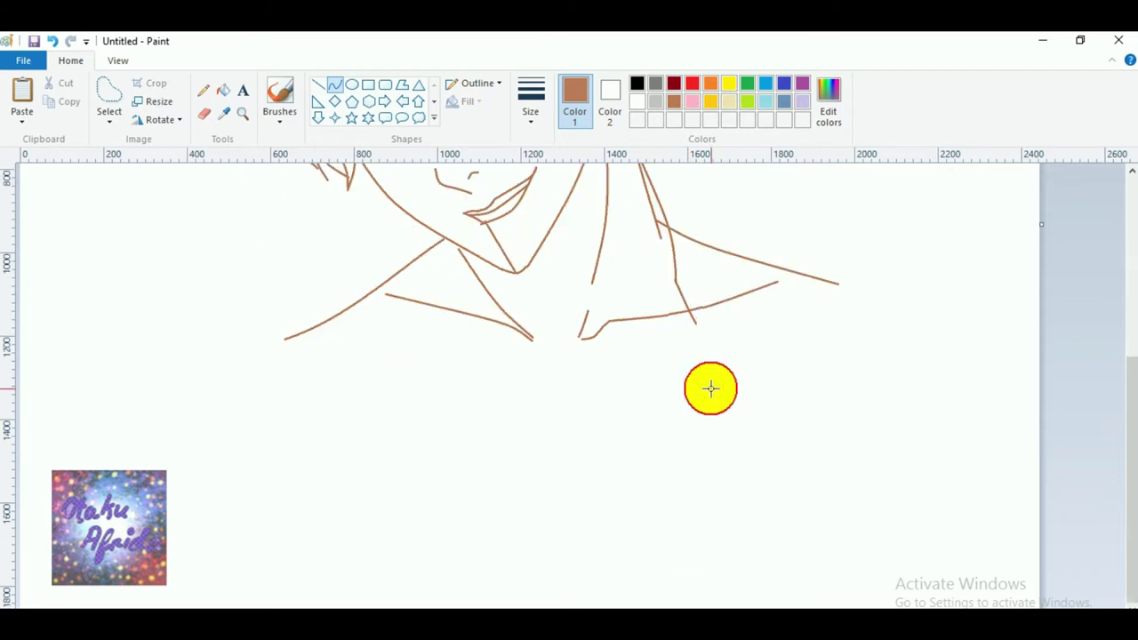
pyautogui.moveTo(697, 326); pyautogui.dragTo(683, 343)
pyautogui.click(692, 334)
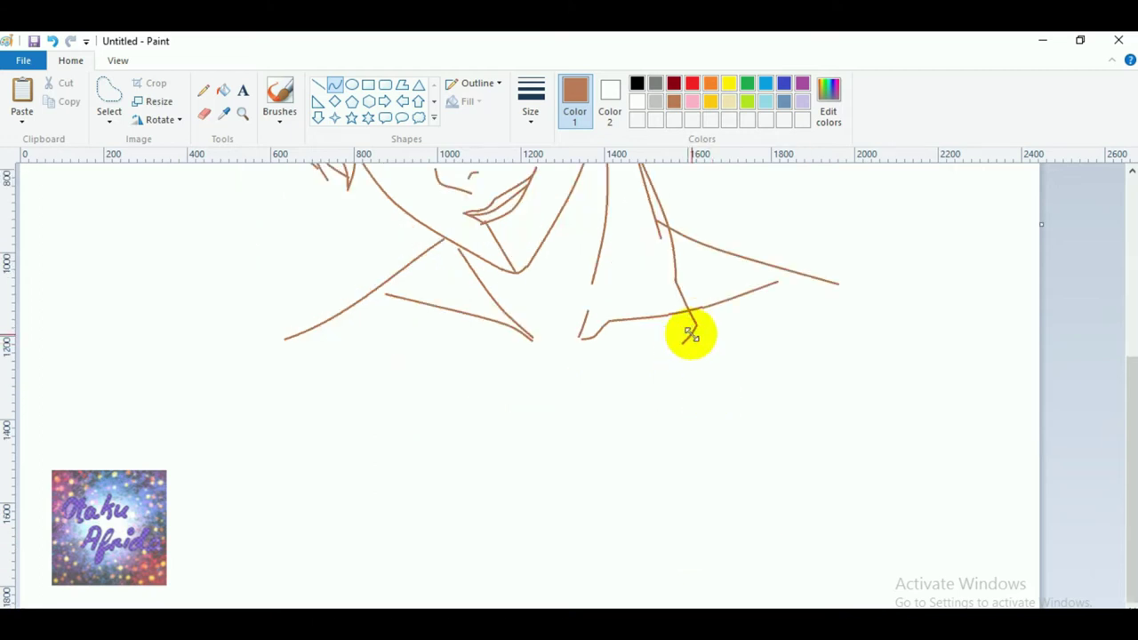
pyautogui.click(645, 465)
pyautogui.moveTo(682, 345); pyautogui.dragTo(741, 616)
pyautogui.moveTo(729, 537); pyautogui.dragTo(729, 544)
pyautogui.click(800, 532)
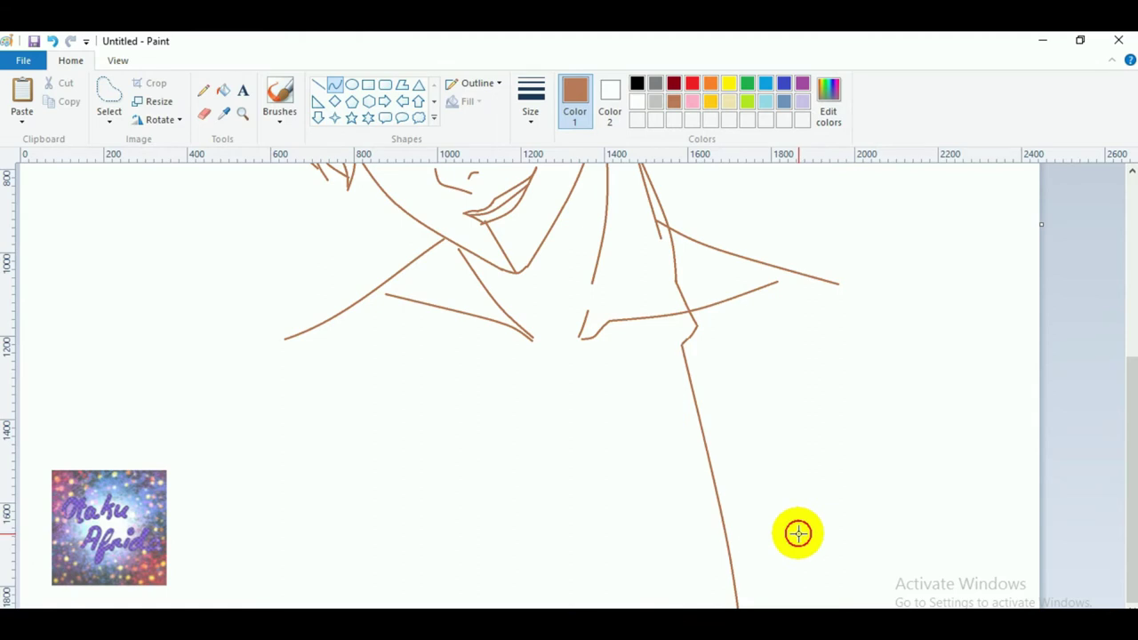
# Draw the collar's outer edge from the side of the neck over the shoulder line, curving down past the collarbone.
pyautogui.scroll(3, 803, 530)
pyautogui.scroll(-1, 681, 442)
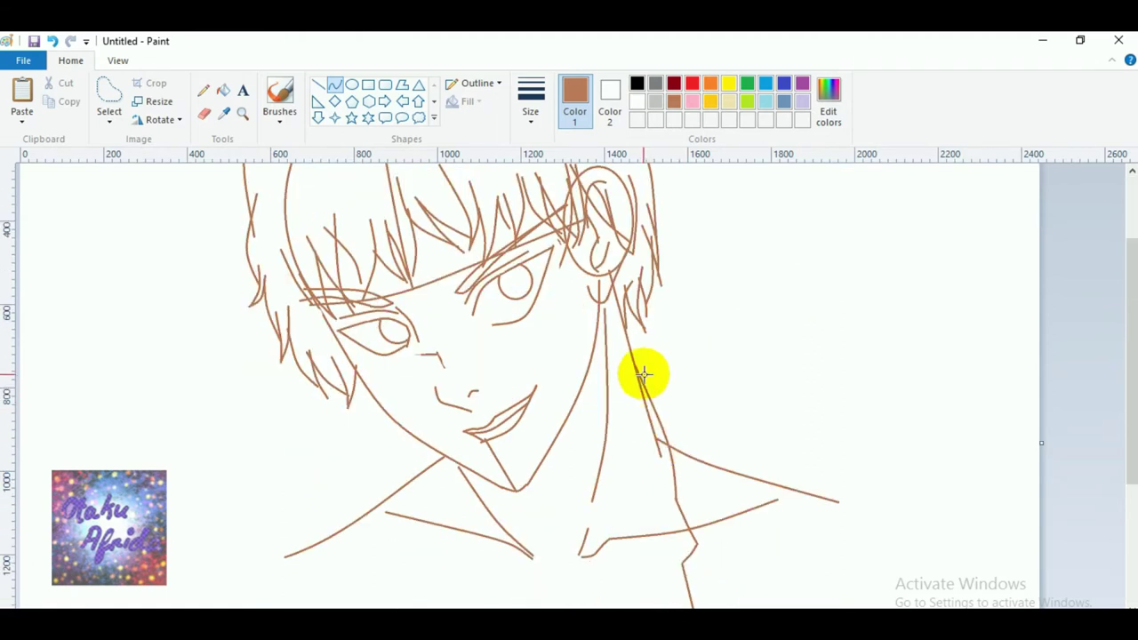
pyautogui.moveTo(630, 356)
pyautogui.mouseDown()
pyautogui.moveTo(661, 386)
pyautogui.moveTo(693, 464)
pyautogui.mouseUp()
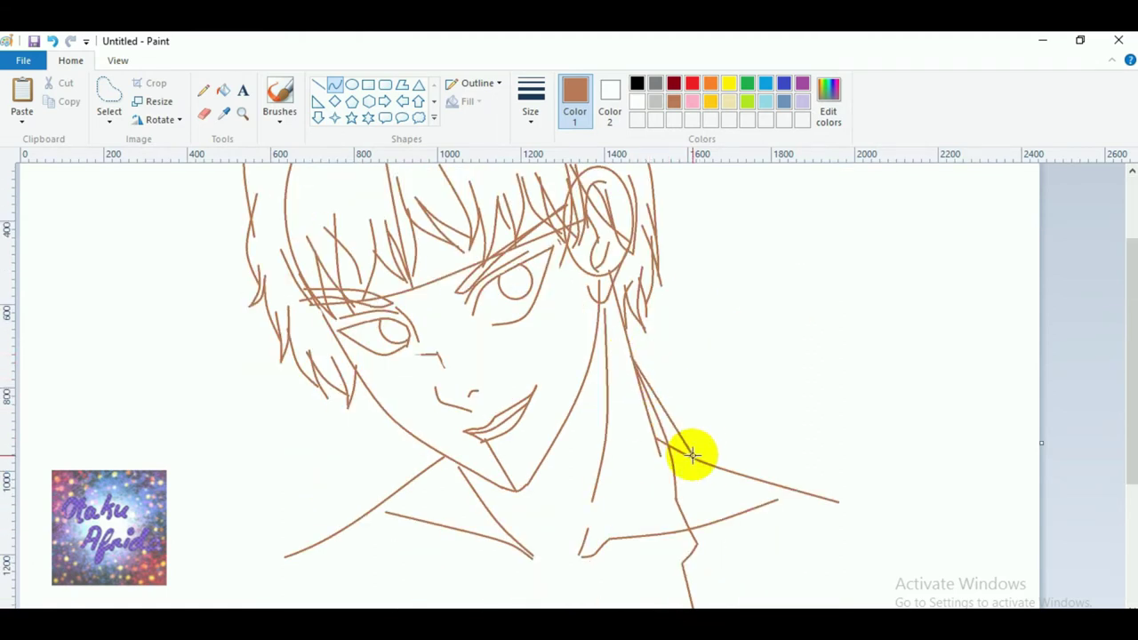
pyautogui.moveTo(652, 373); pyautogui.dragTo(680, 436)
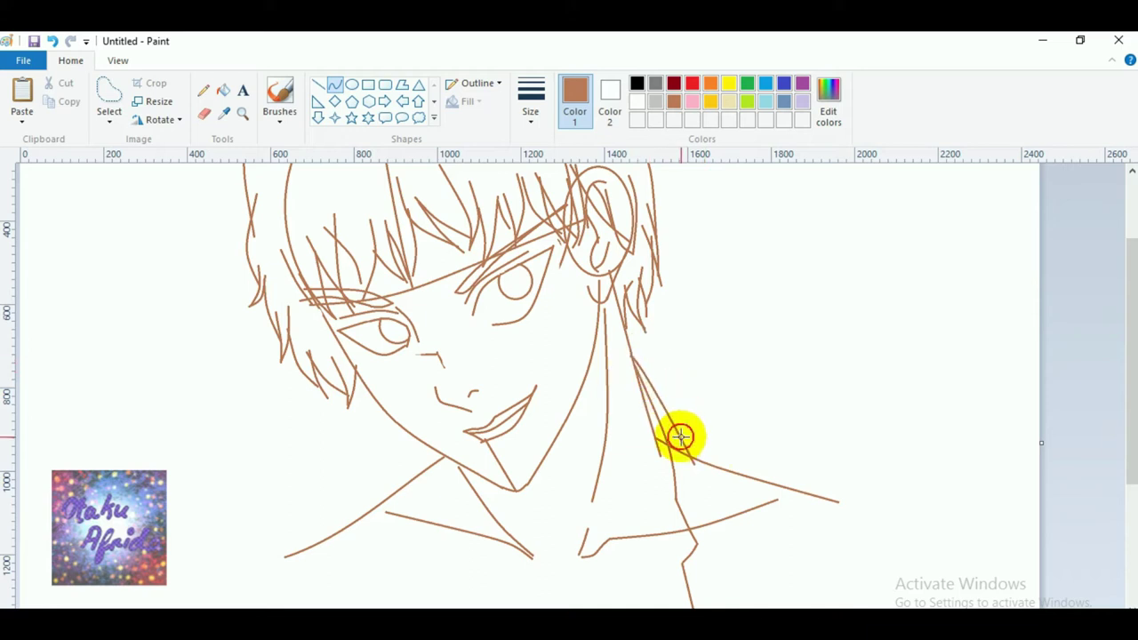
pyautogui.click(770, 487)
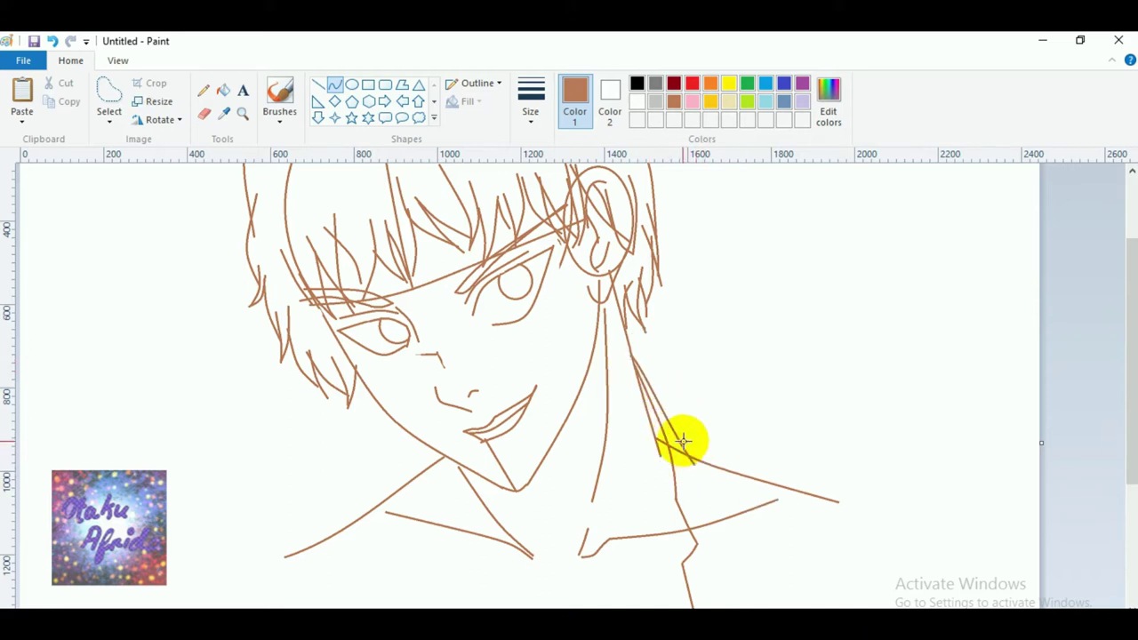
pyautogui.moveTo(676, 433)
pyautogui.mouseDown()
pyautogui.moveTo(737, 471)
pyautogui.moveTo(717, 490)
pyautogui.moveTo(717, 556)
pyautogui.moveTo(705, 542)
pyautogui.moveTo(723, 503)
pyautogui.mouseUp()
pyautogui.click(717, 470)
pyautogui.click(713, 467)
pyautogui.click(770, 500)
pyautogui.scroll(-2, 792, 543)
pyautogui.scroll(1, 757, 498)
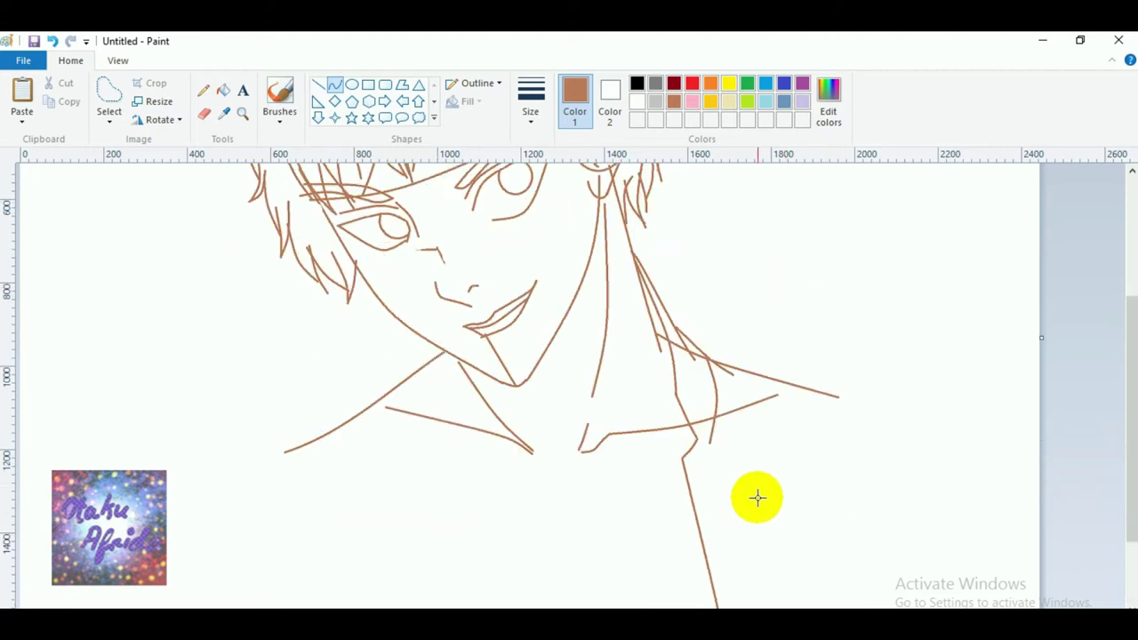
pyautogui.moveTo(841, 395)
pyautogui.mouseDown()
pyautogui.moveTo(910, 401)
pyautogui.moveTo(976, 513)
pyautogui.mouseUp()
pyautogui.moveTo(909, 391); pyautogui.dragTo(927, 415)
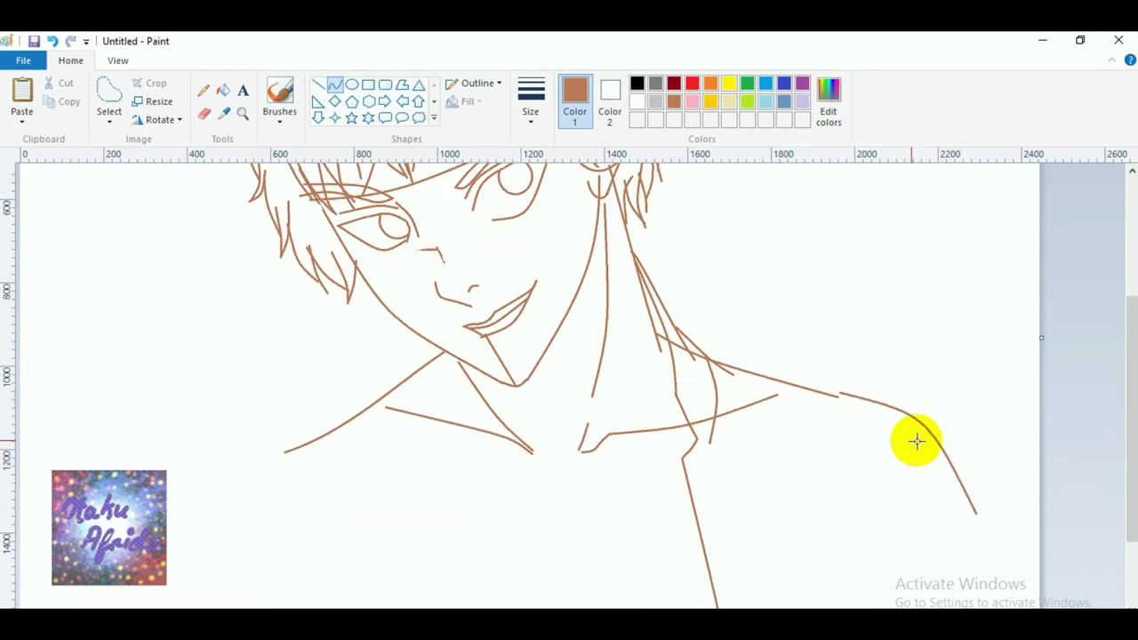
pyautogui.hotkey('ctrl', 'z')
# Draw a wide rounded shoulder curve extending outward and down from the end of the existing shoulder line beside the collar.
pyautogui.moveTo(840, 397)
pyautogui.mouseDown()
pyautogui.moveTo(985, 436)
pyautogui.moveTo(1028, 489)
pyautogui.mouseUp()
pyautogui.moveTo(1001, 437)
pyautogui.mouseDown()
pyautogui.moveTo(981, 414)
pyautogui.moveTo(944, 417)
pyautogui.moveTo(971, 415)
pyautogui.mouseUp()
pyautogui.click(816, 506)
# Check the reference photo in the browser, return to the ymm drawing in Paint, and select the Curve tool with brown.
pyautogui.click(352, 636)
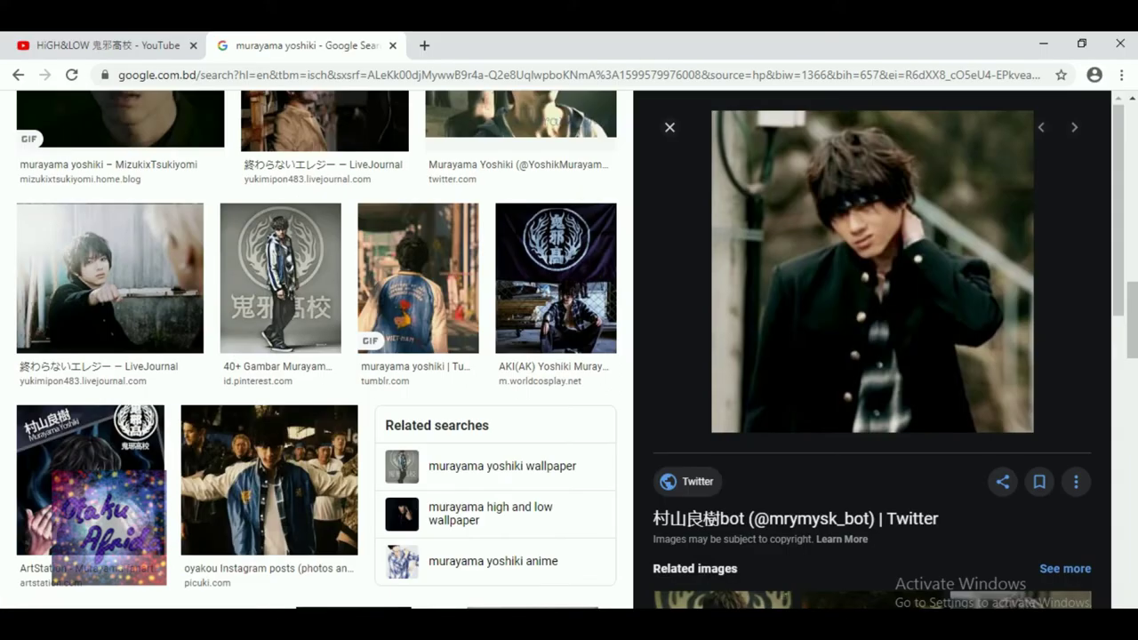
pyautogui.click(29, 620)
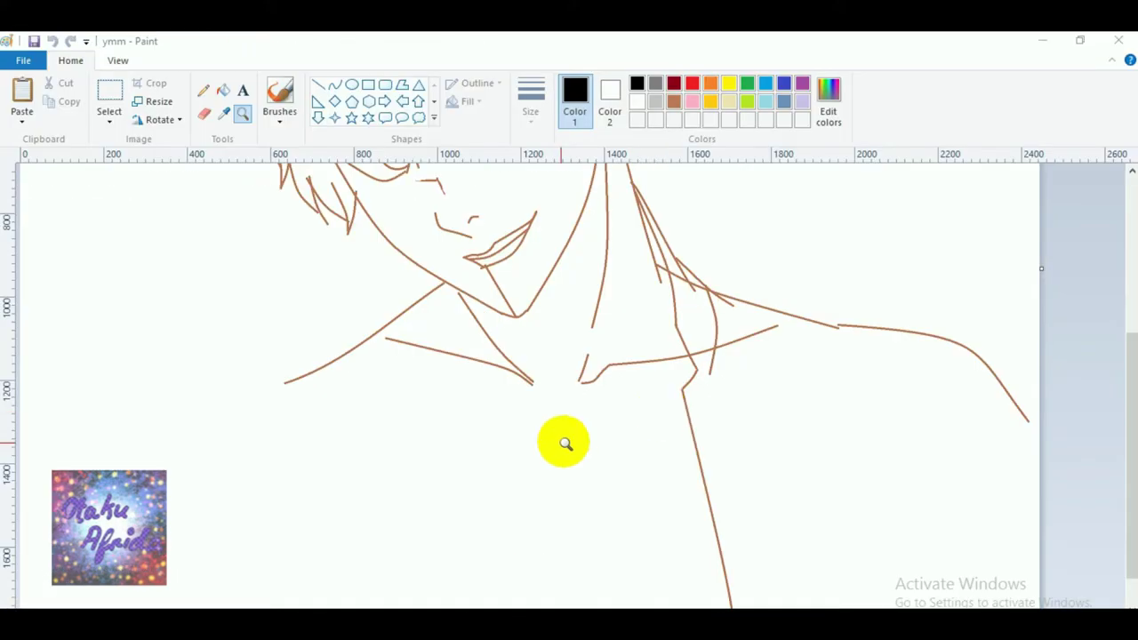
pyautogui.click(331, 90)
pyautogui.click(674, 103)
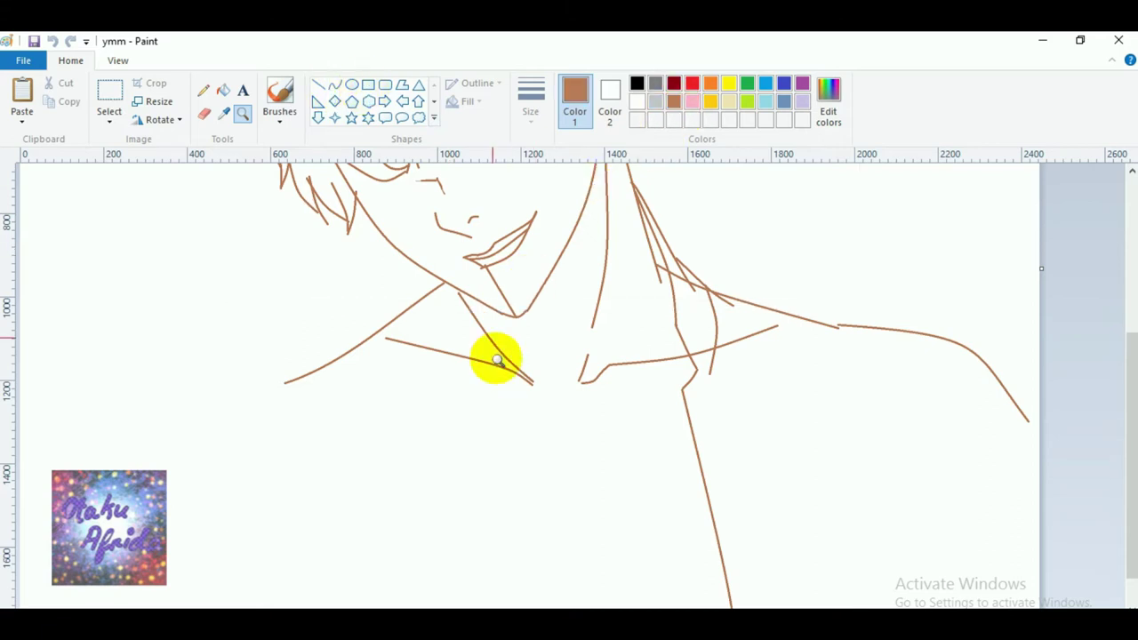
pyautogui.click(334, 84)
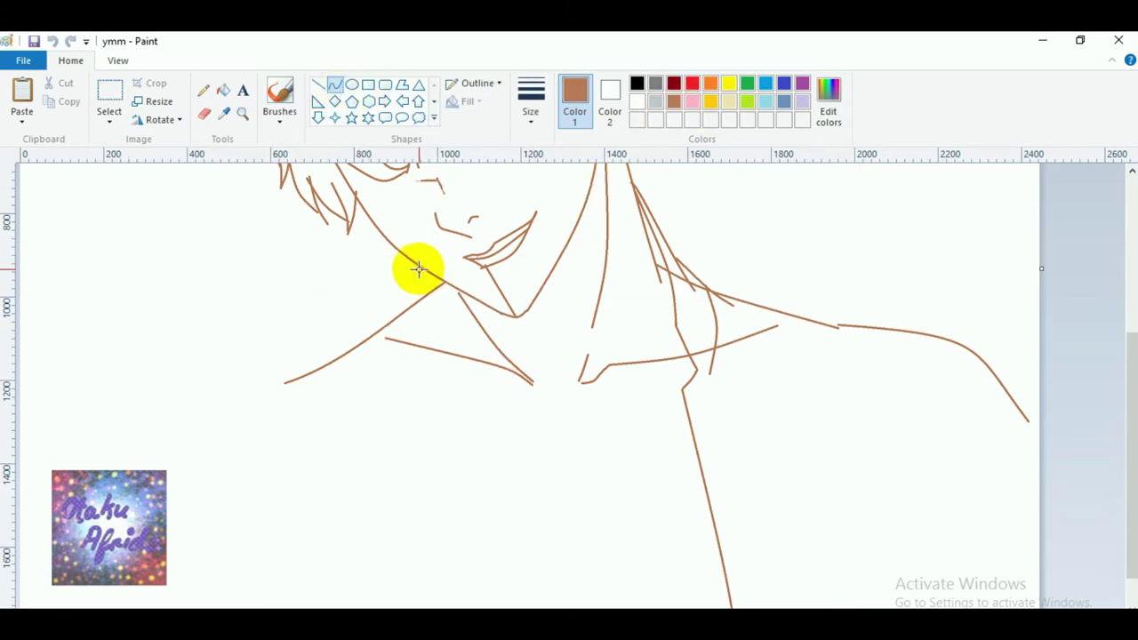
# Draw the opposite collar's inner edge from under the jaw, ending in a short vertical line and a small outward hook.
pyautogui.moveTo(425, 269); pyautogui.dragTo(485, 339)
pyautogui.moveTo(467, 331); pyautogui.dragTo(443, 309)
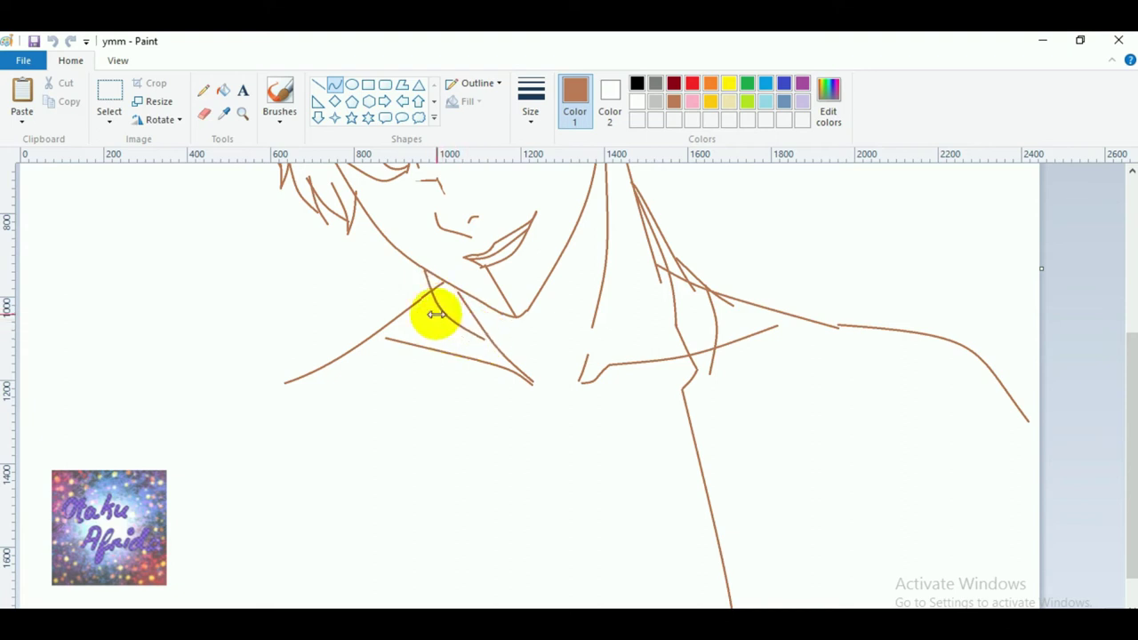
pyautogui.click(437, 314)
pyautogui.click(505, 411)
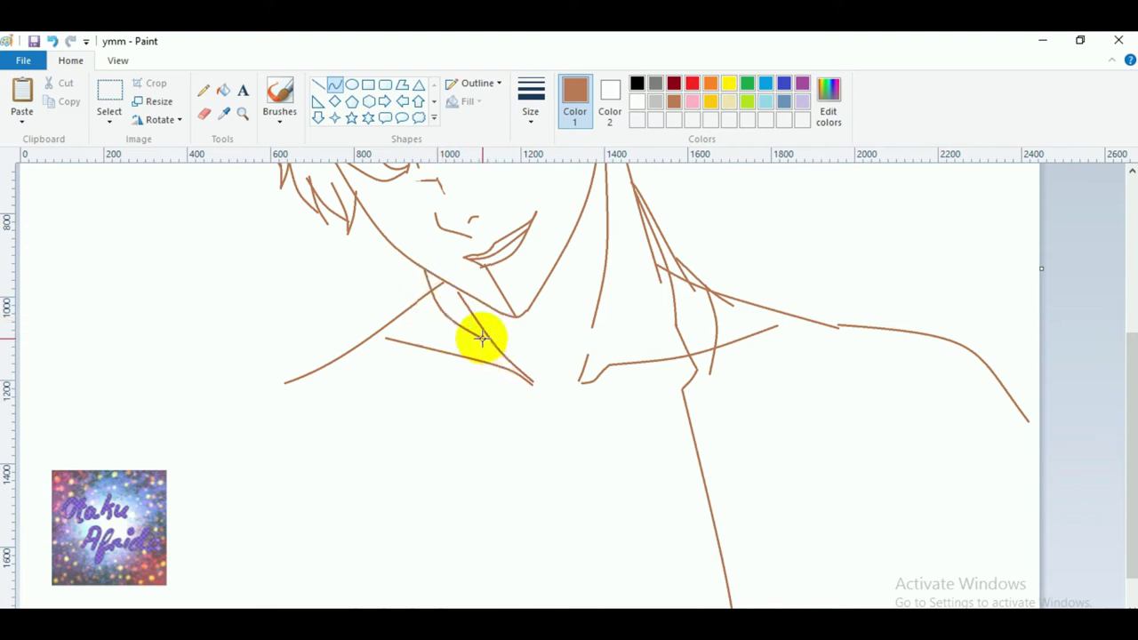
pyautogui.moveTo(482, 340); pyautogui.dragTo(485, 386)
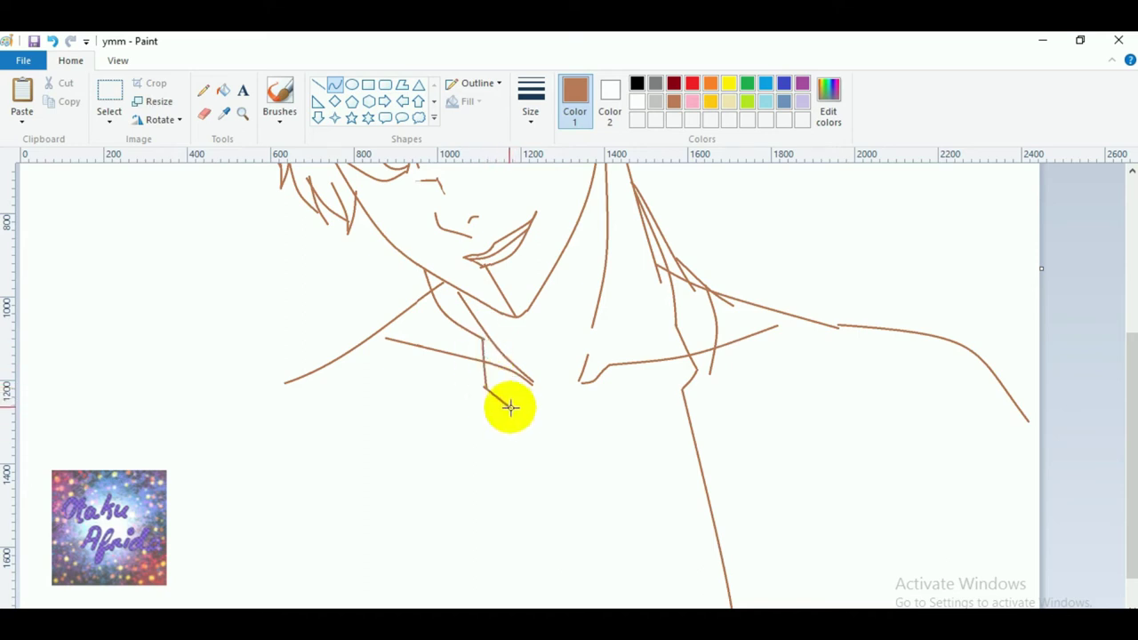
pyautogui.click(500, 408)
pyautogui.click(552, 508)
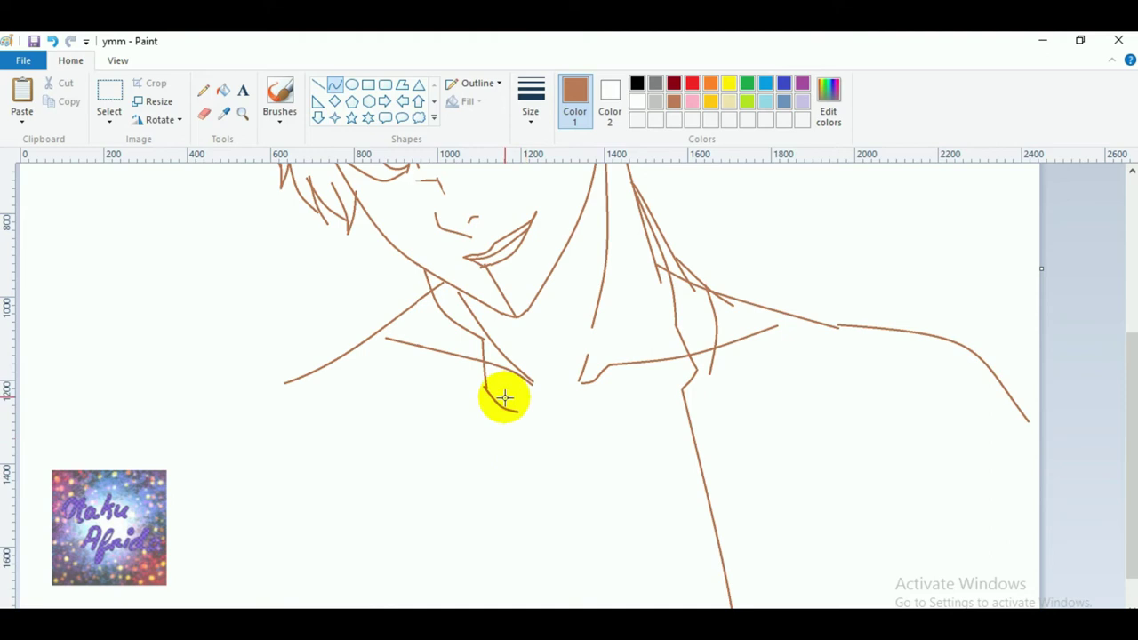
# Draw the second long jacket front edge from the collar hook to the canvas bottom, undoing the misshapen first curve.
pyautogui.moveTo(518, 411)
pyautogui.mouseDown()
pyautogui.moveTo(540, 610)
pyautogui.moveTo(528, 595)
pyautogui.moveTo(543, 591)
pyautogui.moveTo(539, 571)
pyautogui.moveTo(160, 415)
pyautogui.mouseUp()
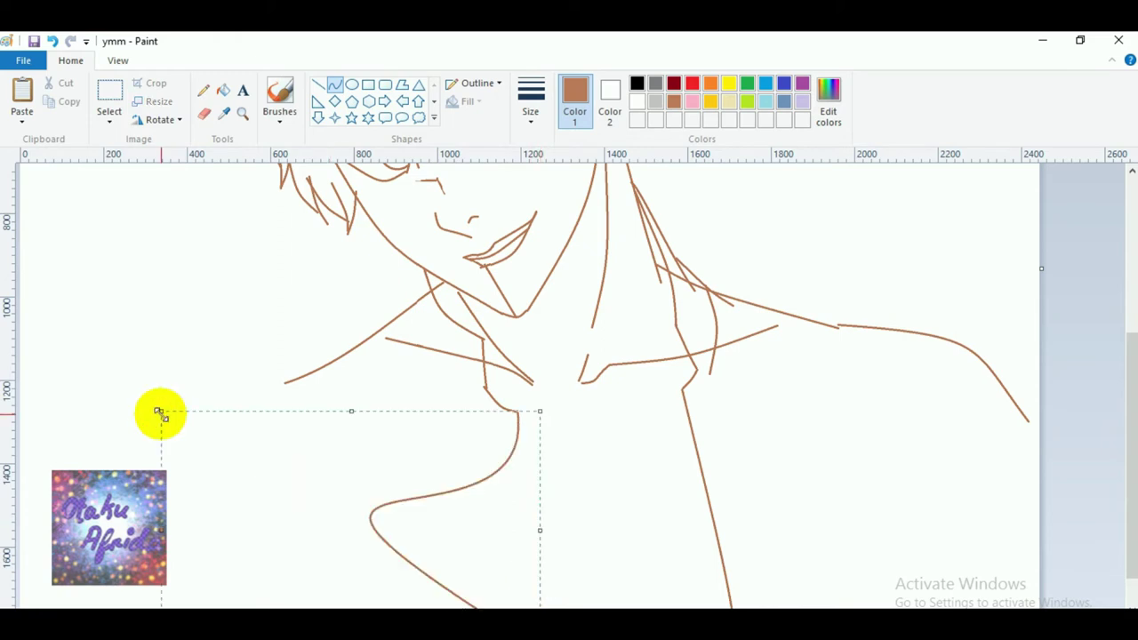
pyautogui.click(685, 553)
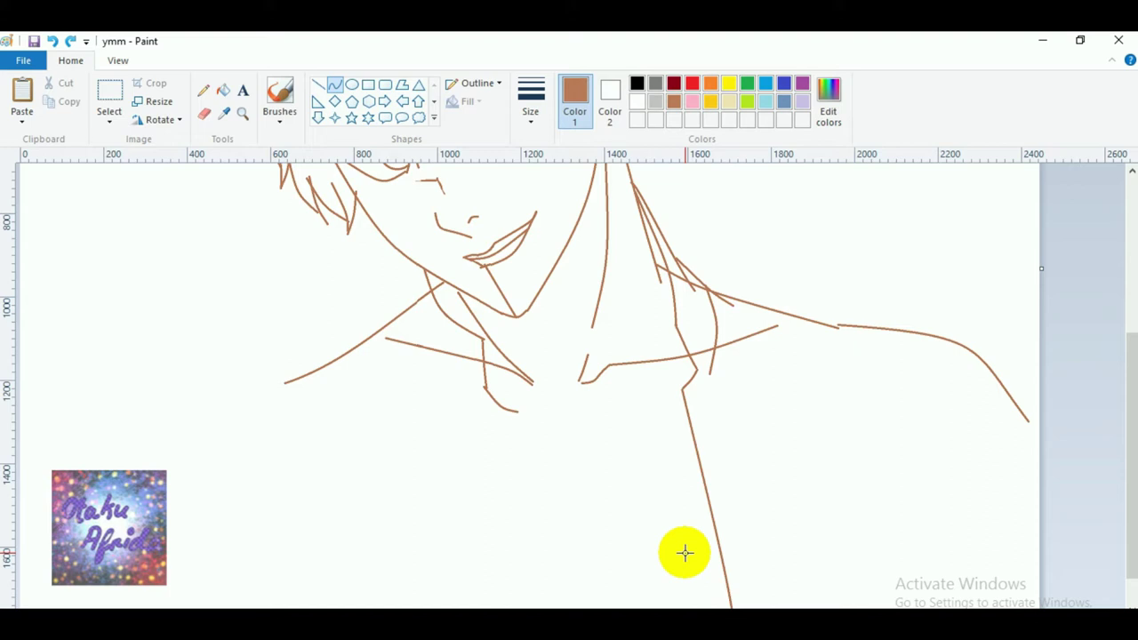
pyautogui.moveTo(517, 412)
pyautogui.mouseDown()
pyautogui.moveTo(555, 613)
pyautogui.moveTo(559, 585)
pyautogui.mouseUp()
pyautogui.click(560, 584)
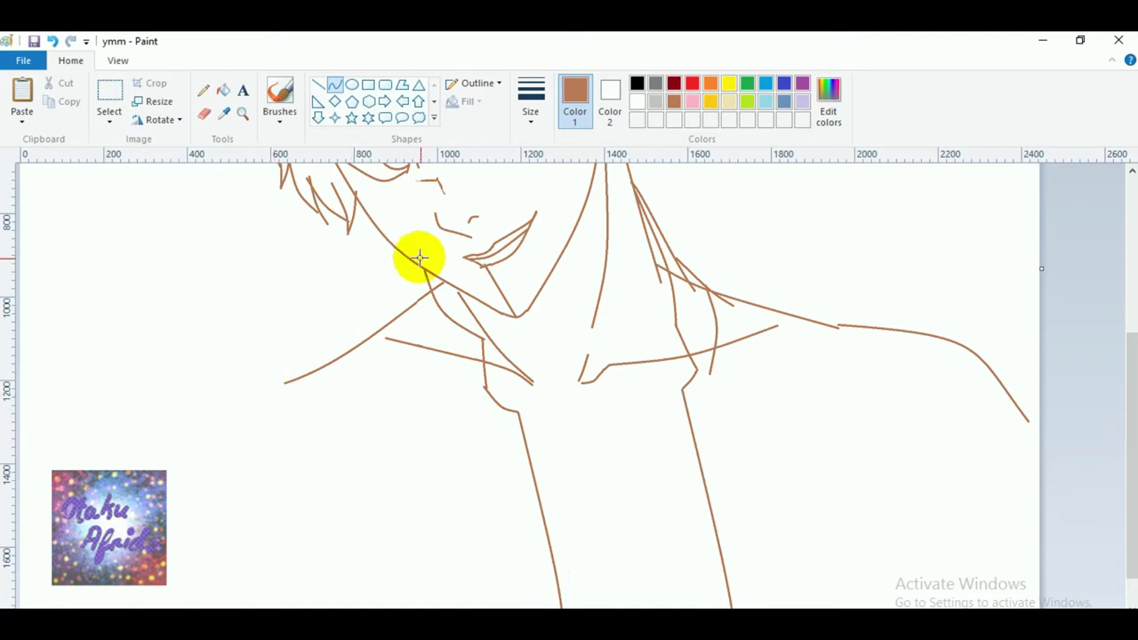
# Outline the collar's outer fold from the jaw over the shoulder line to the notch, undoing the stray dot.
pyautogui.moveTo(414, 261)
pyautogui.mouseDown()
pyautogui.moveTo(400, 315)
pyautogui.moveTo(411, 302)
pyautogui.mouseUp()
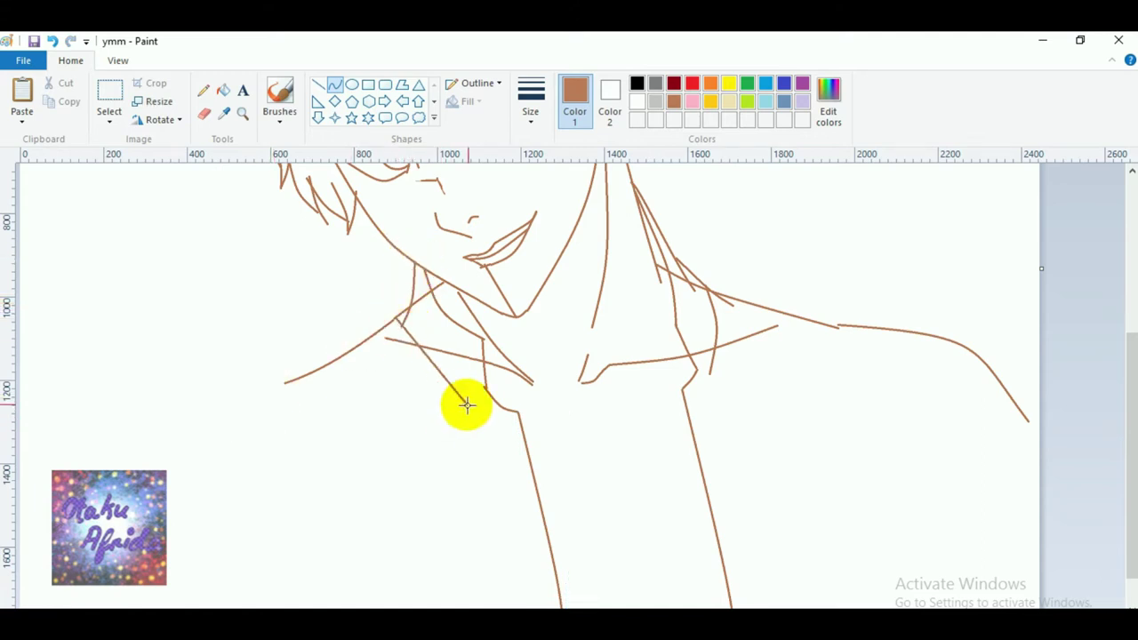
pyautogui.moveTo(486, 392)
pyautogui.mouseDown()
pyautogui.moveTo(471, 401)
pyautogui.moveTo(435, 383)
pyautogui.moveTo(443, 378)
pyautogui.mouseUp()
pyautogui.click(443, 378)
pyautogui.click(338, 378)
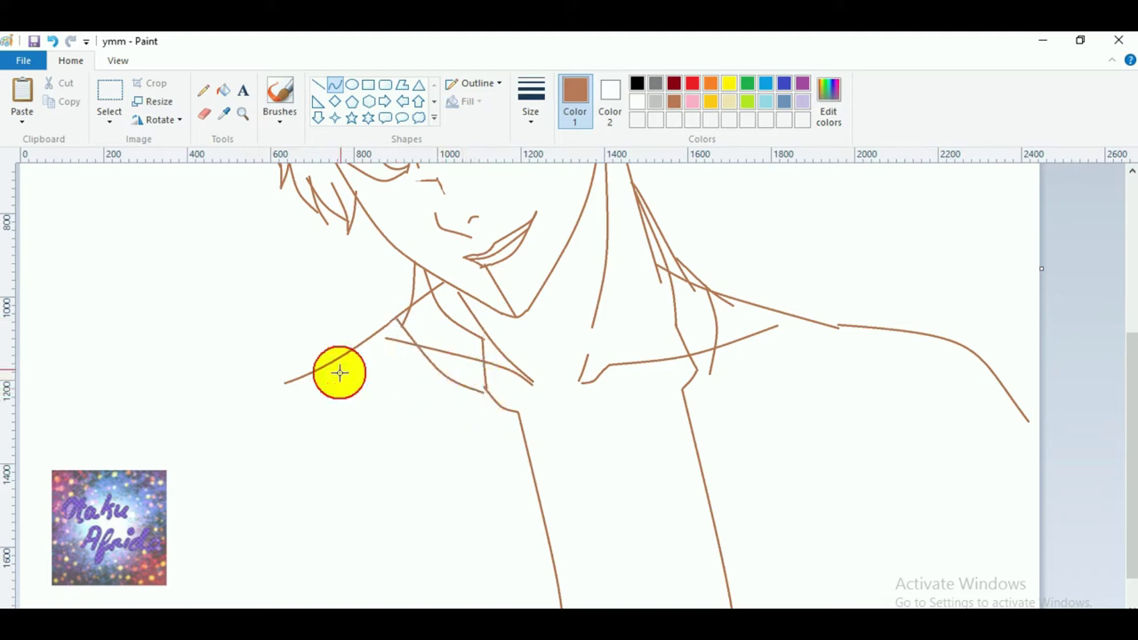
pyautogui.moveTo(397, 318); pyautogui.dragTo(404, 305)
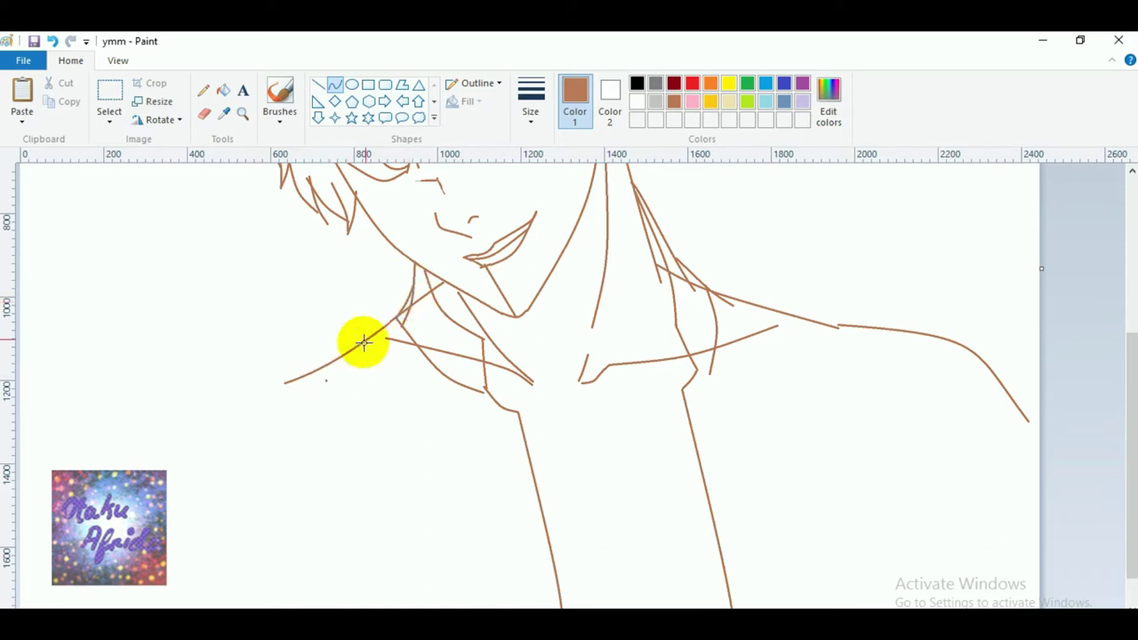
pyautogui.hotkey('ctrl', 'z')
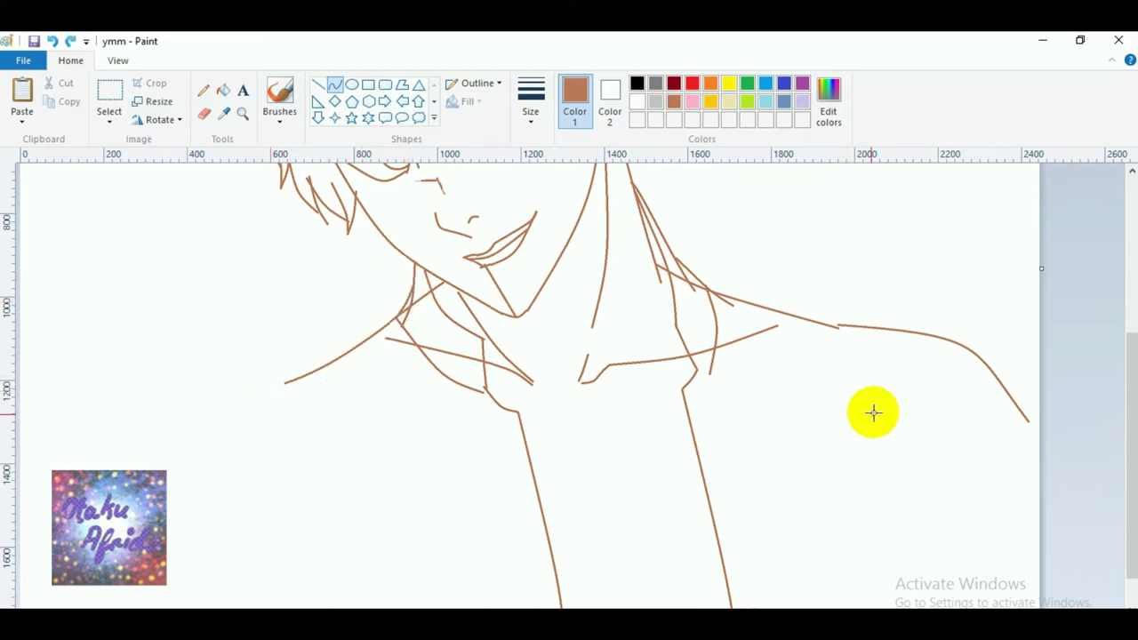
# Extend the unfinished shoulder into a rounded upper arm contour and draw the inner sleeve line beneath it.
pyautogui.scroll(-1, 516, 437)
pyautogui.scroll(4, 300, 453)
pyautogui.scroll(-4, 289, 379)
pyautogui.moveTo(285, 338)
pyautogui.mouseDown()
pyautogui.moveTo(190, 386)
pyautogui.moveTo(170, 415)
pyautogui.moveTo(168, 429)
pyautogui.moveTo(187, 377)
pyautogui.moveTo(280, 623)
pyautogui.moveTo(226, 593)
pyautogui.moveTo(231, 622)
pyautogui.mouseUp()
pyautogui.click(272, 490)
pyautogui.moveTo(195, 534); pyautogui.dragTo(201, 541)
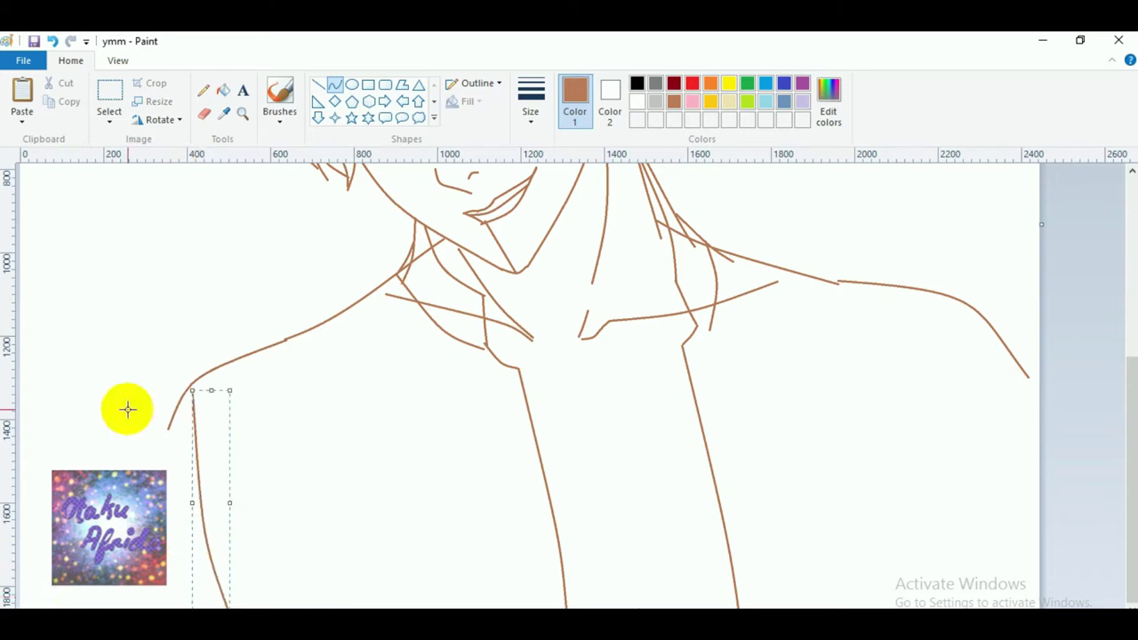
pyautogui.moveTo(167, 429); pyautogui.dragTo(140, 478)
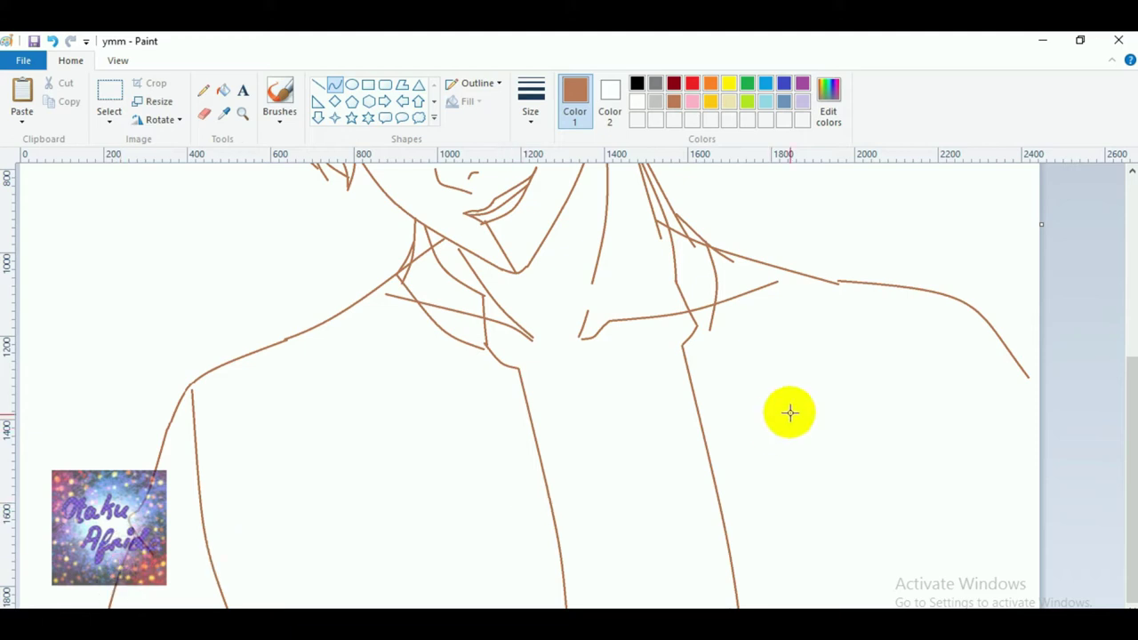
# Draw a narrow V of two curves below the other rounded shoulder to separate the sleeve from the body.
pyautogui.moveTo(961, 315); pyautogui.dragTo(999, 560)
pyautogui.moveTo(983, 472)
pyautogui.mouseDown()
pyautogui.moveTo(958, 472)
pyautogui.moveTo(965, 460)
pyautogui.moveTo(968, 544)
pyautogui.moveTo(1004, 382)
pyautogui.mouseUp()
pyautogui.moveTo(1020, 466); pyautogui.dragTo(1007, 464)
pyautogui.click(1006, 463)
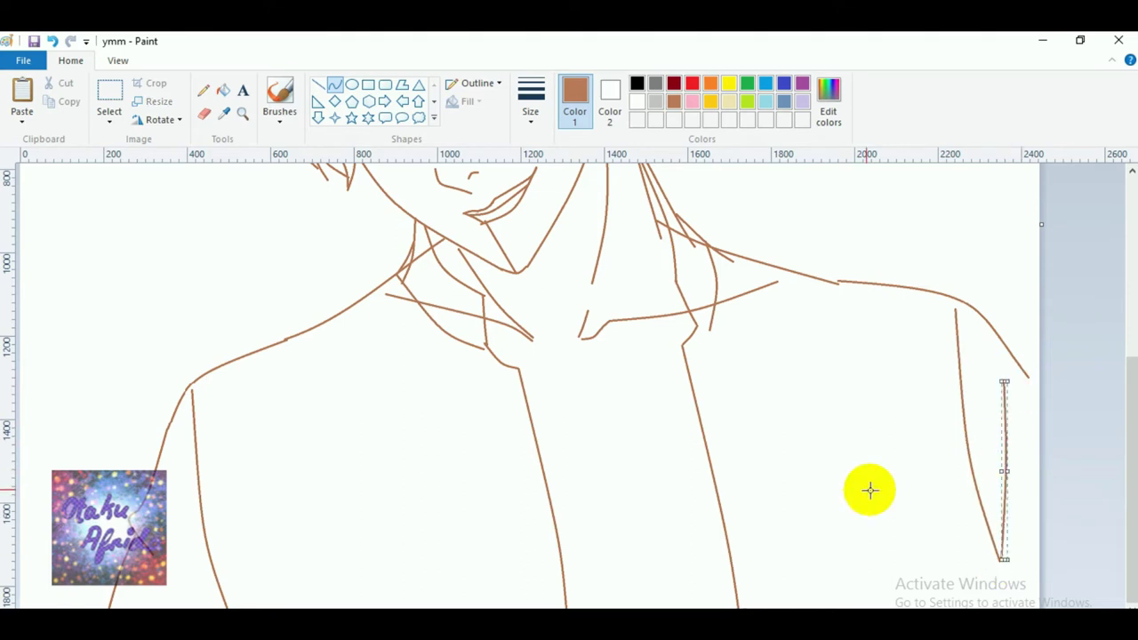
# Draw the shirt neckline between the jacket edges as a sagging curve with a shorter parallel curve beneath it.
pyautogui.moveTo(529, 410); pyautogui.dragTo(666, 458)
pyautogui.moveTo(634, 458); pyautogui.dragTo(632, 459)
pyautogui.moveTo(627, 456)
pyautogui.mouseDown()
pyautogui.moveTo(587, 445)
pyautogui.moveTo(618, 452)
pyautogui.moveTo(592, 447)
pyautogui.moveTo(590, 424)
pyautogui.moveTo(608, 437)
pyautogui.moveTo(712, 376)
pyautogui.mouseUp()
pyautogui.moveTo(696, 424); pyautogui.dragTo(687, 444)
pyautogui.moveTo(547, 433)
pyautogui.mouseDown()
pyautogui.moveTo(575, 465)
pyautogui.moveTo(694, 450)
pyautogui.mouseUp()
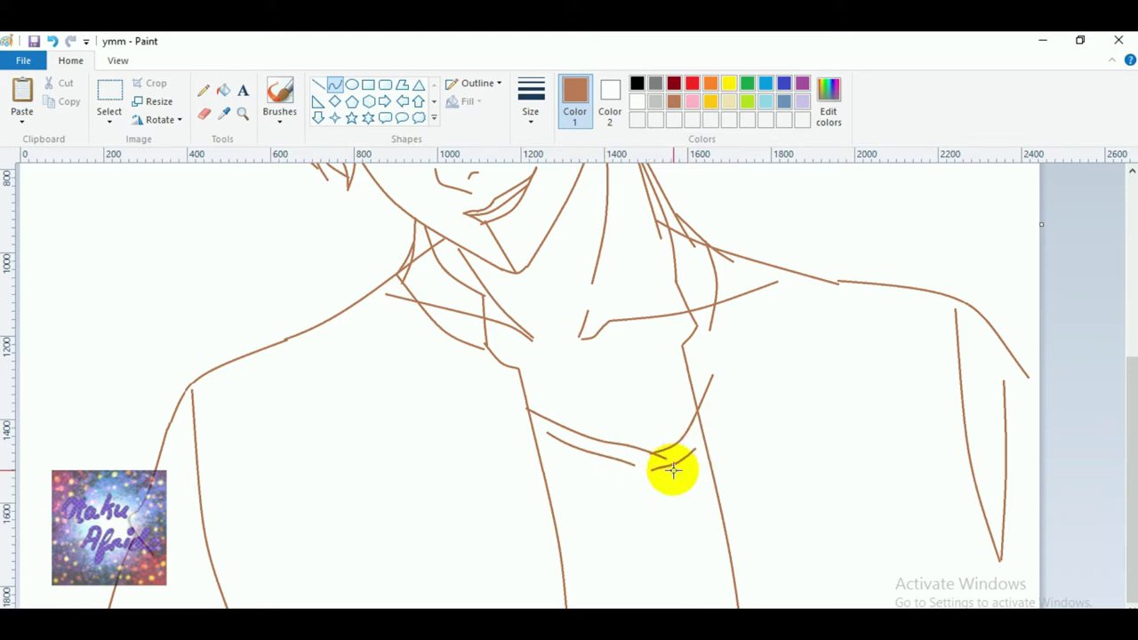
pyautogui.click(635, 381)
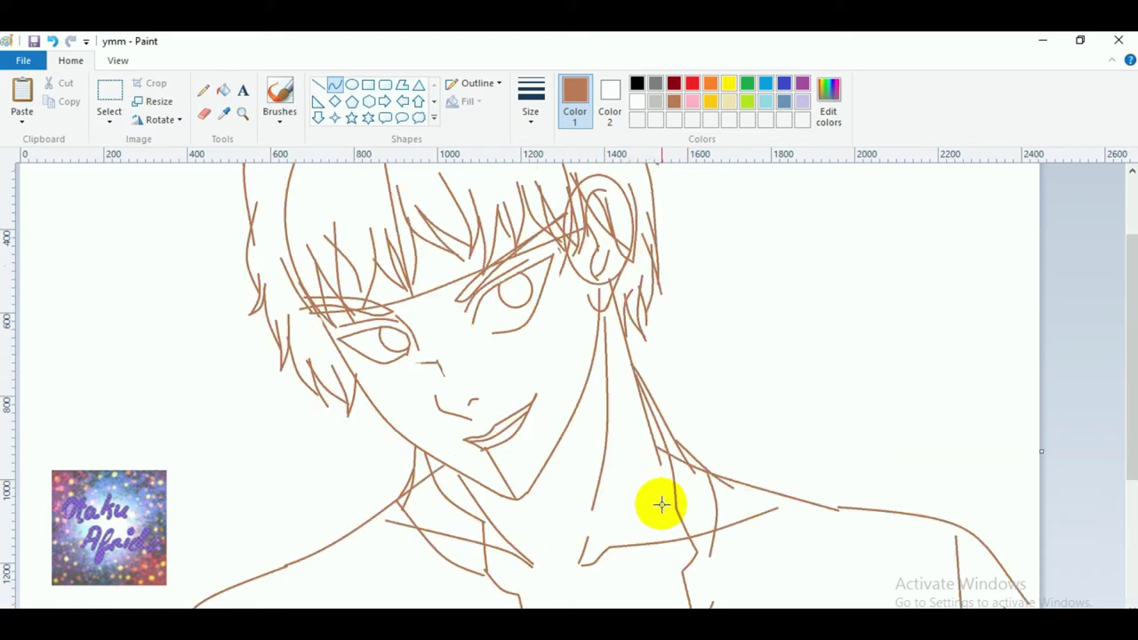
# Draw a three-sided hand outline beside the head with a slanted short edge and two long edges extending outward.
pyautogui.scroll(3, 727, 513)
pyautogui.scroll(-1, 730, 507)
pyautogui.scroll(1, 741, 477)
pyautogui.scroll(-1, 744, 480)
pyautogui.scroll(-3, 744, 481)
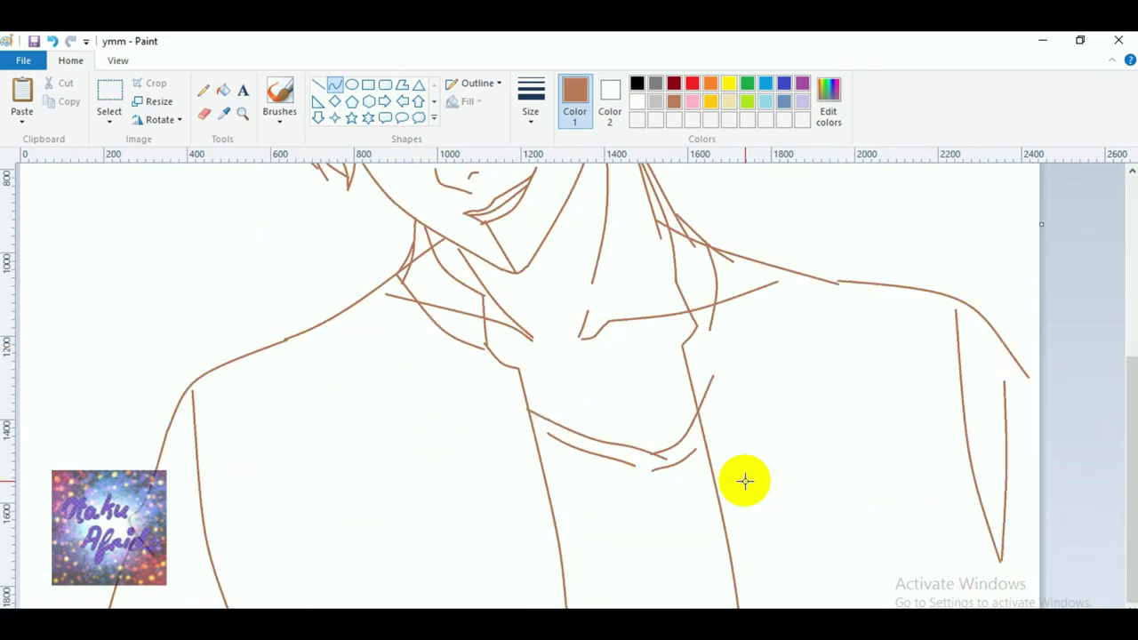
pyautogui.scroll(4, 755, 519)
pyautogui.moveTo(798, 305); pyautogui.dragTo(753, 484)
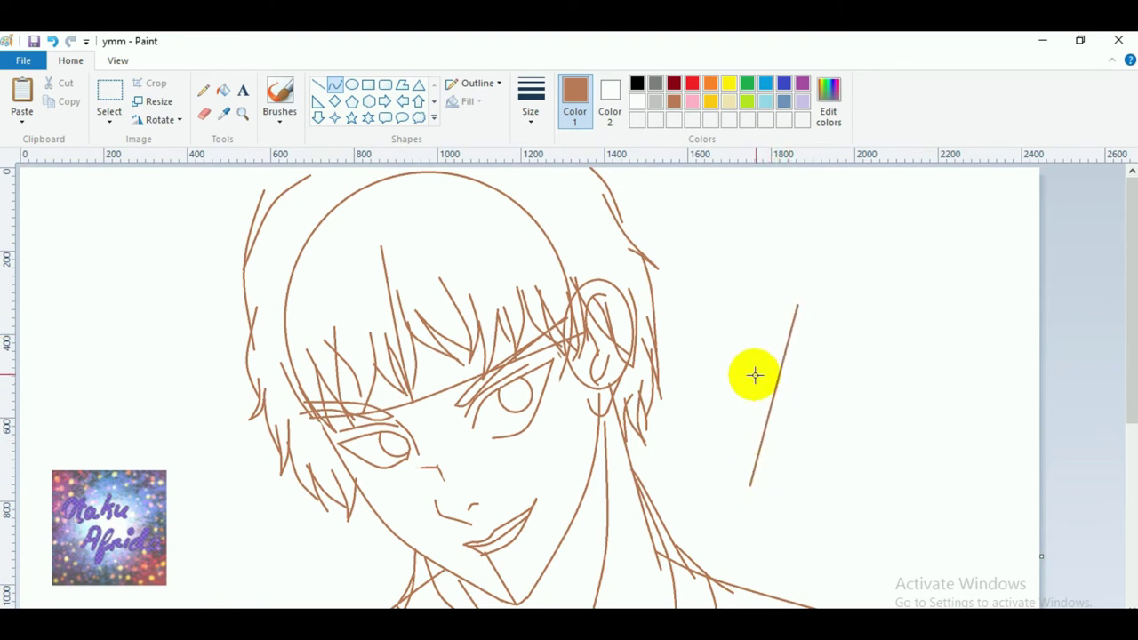
pyautogui.moveTo(760, 370); pyautogui.dragTo(773, 386)
pyautogui.click(662, 512)
pyautogui.moveTo(799, 306); pyautogui.dragTo(1031, 458)
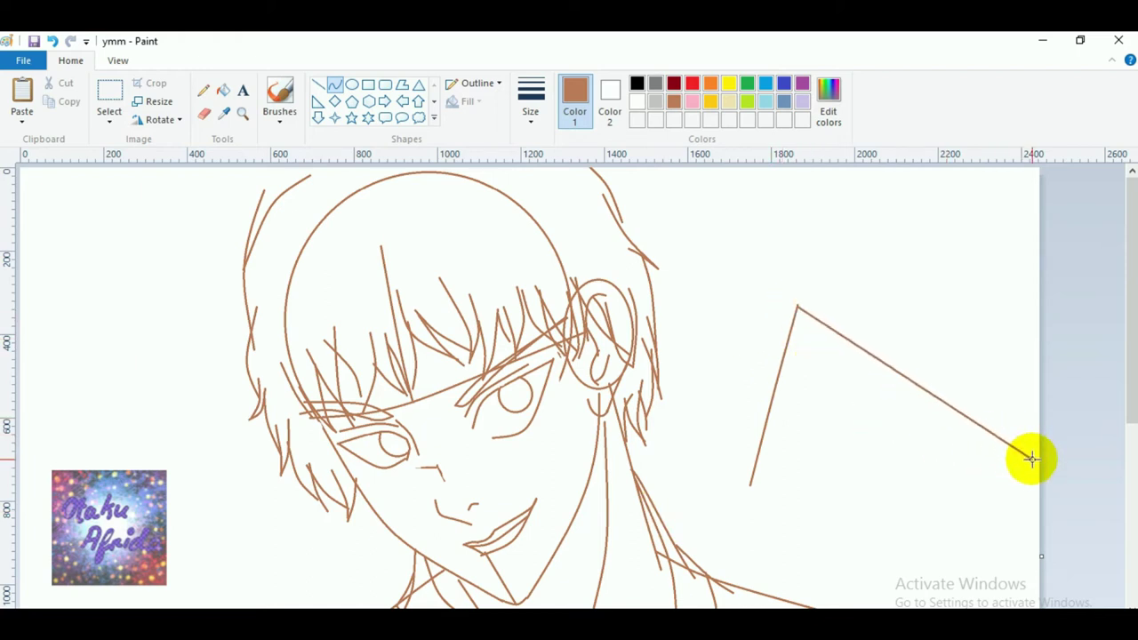
pyautogui.moveTo(751, 487); pyautogui.dragTo(1010, 556)
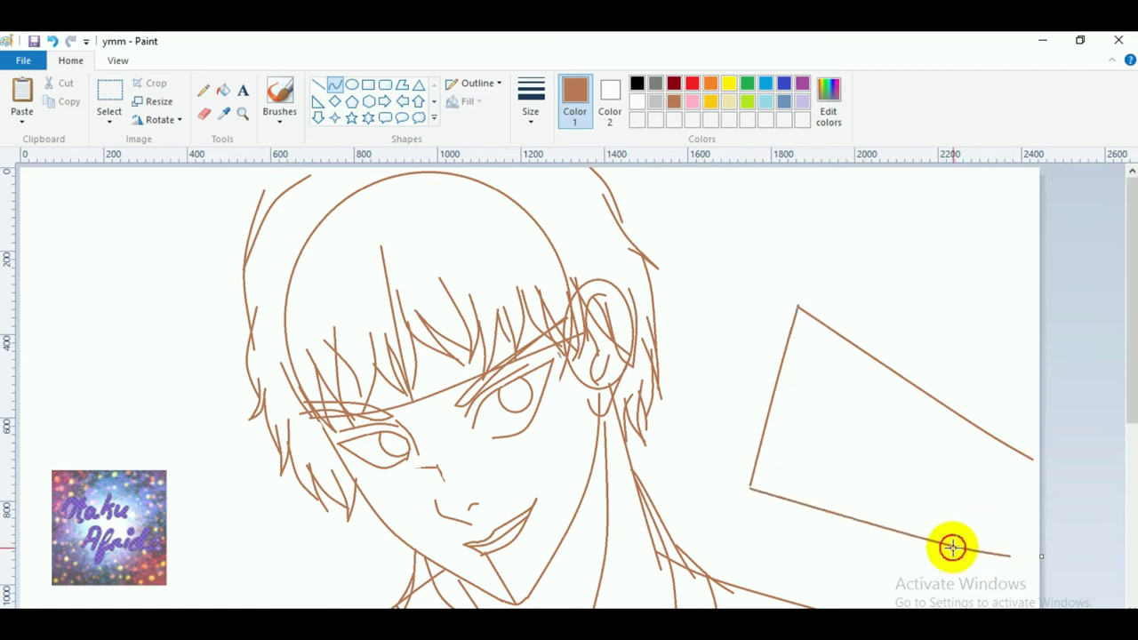
pyautogui.click(747, 457)
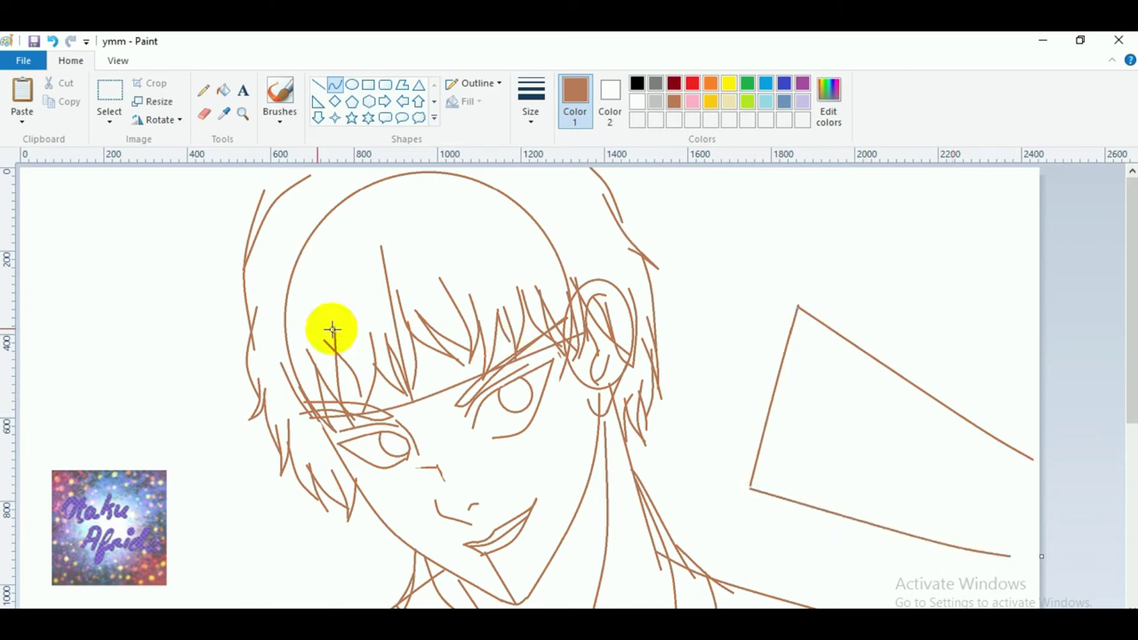
# Zoom out and widen the canvas to about 5300 px to make room beside the portrait.
pyautogui.click(242, 113)
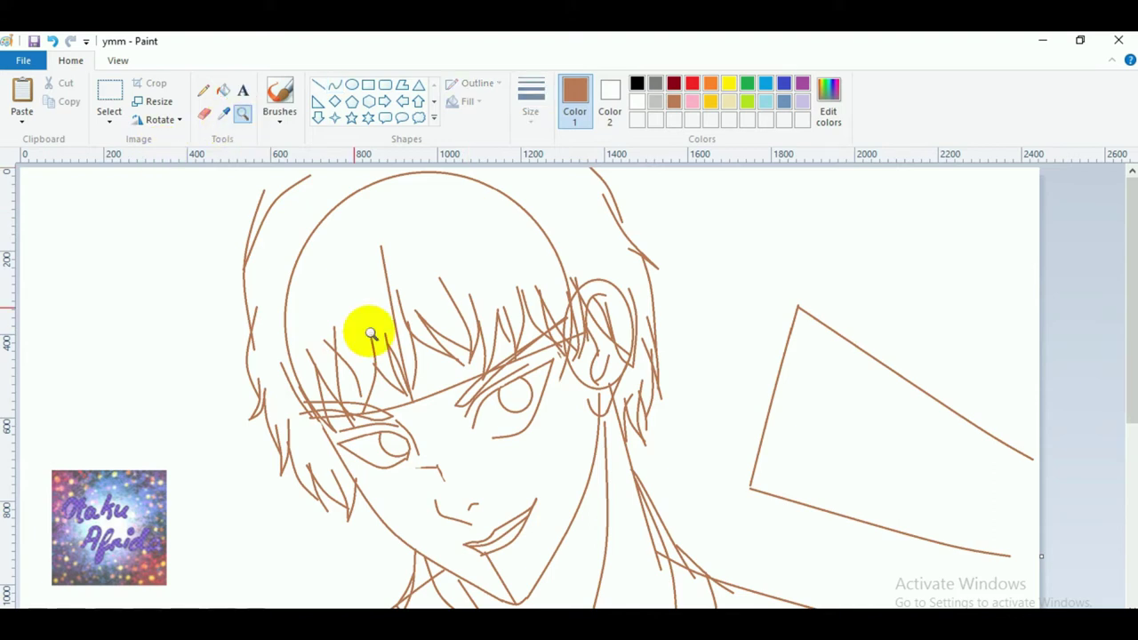
pyautogui.rightClick(368, 330)
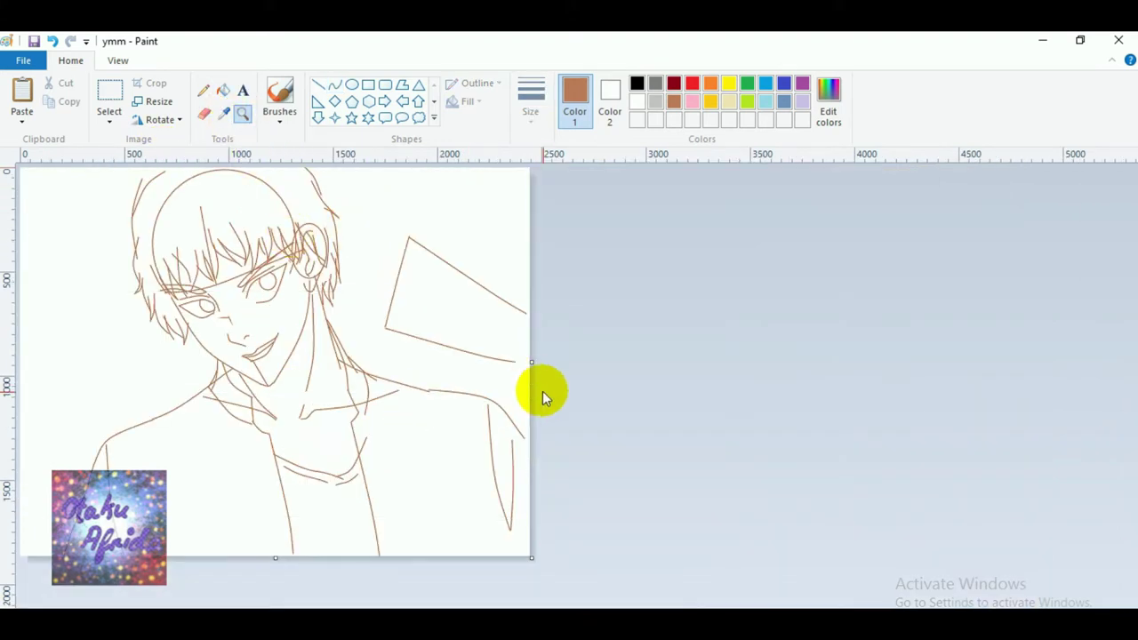
pyautogui.moveTo(534, 372); pyautogui.dragTo(1131, 521)
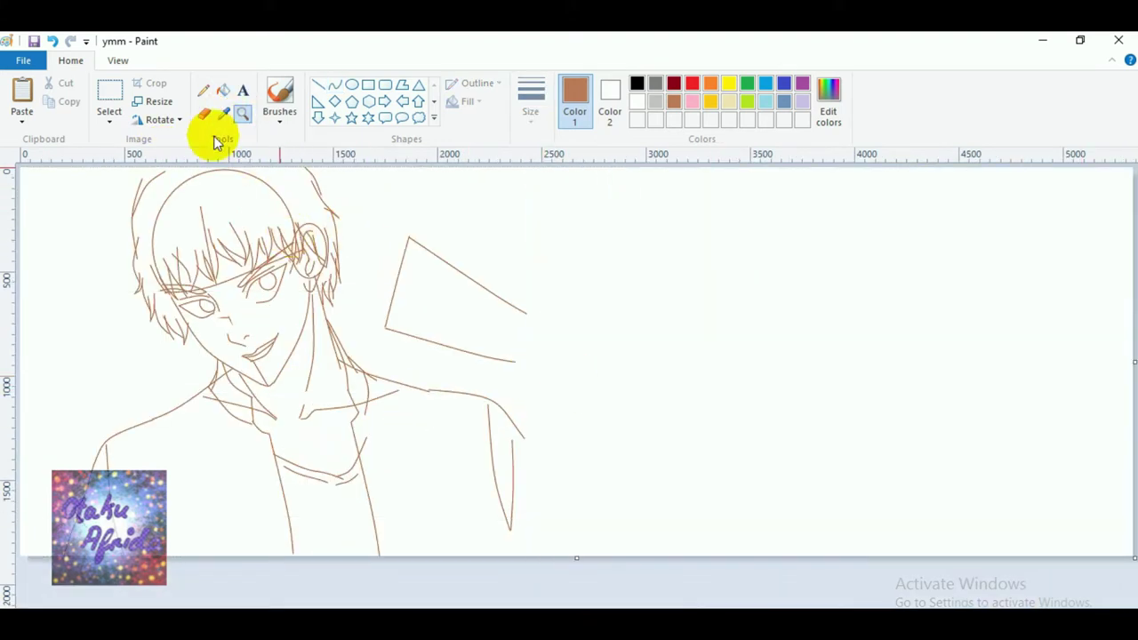
# Select the three-sided hand outline with a free-form selection and move it into the empty canvas area beside the portrait.
pyautogui.click(107, 97)
pyautogui.moveTo(354, 201)
pyautogui.mouseDown()
pyautogui.moveTo(543, 366)
pyautogui.moveTo(601, 379)
pyautogui.moveTo(623, 364)
pyautogui.mouseUp()
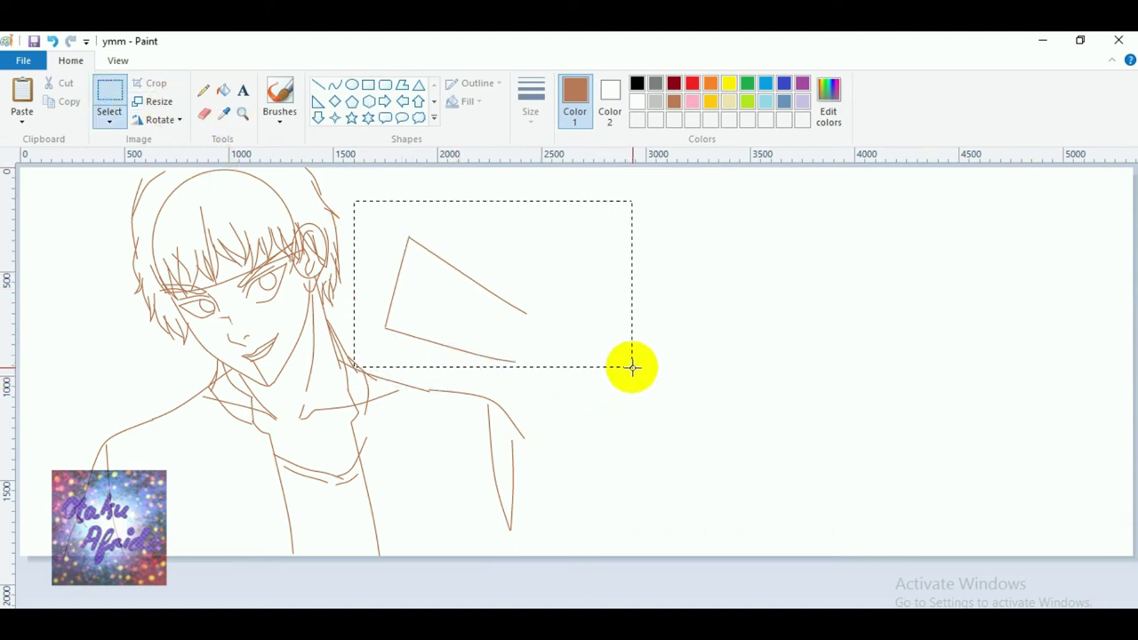
pyautogui.click(636, 418)
pyautogui.click(110, 113)
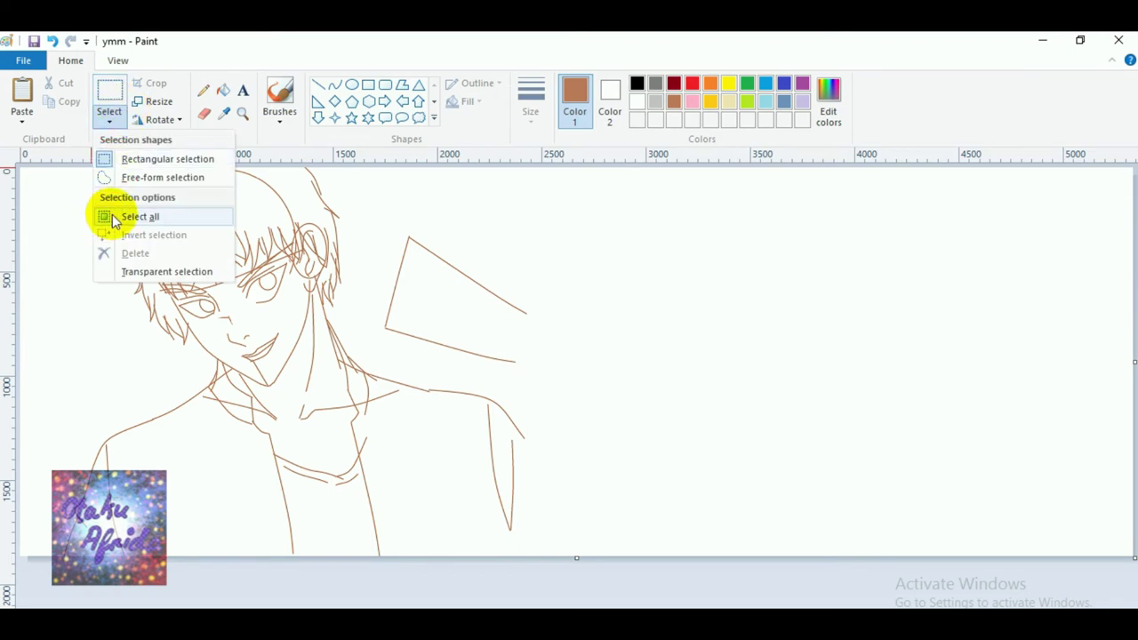
pyautogui.click(139, 177)
pyautogui.moveTo(535, 379)
pyautogui.mouseDown()
pyautogui.moveTo(420, 372)
pyautogui.moveTo(371, 326)
pyautogui.moveTo(357, 289)
pyautogui.moveTo(405, 227)
pyautogui.moveTo(460, 237)
pyautogui.moveTo(574, 379)
pyautogui.moveTo(536, 380)
pyautogui.mouseUp()
pyautogui.moveTo(435, 311); pyautogui.dragTo(664, 308)
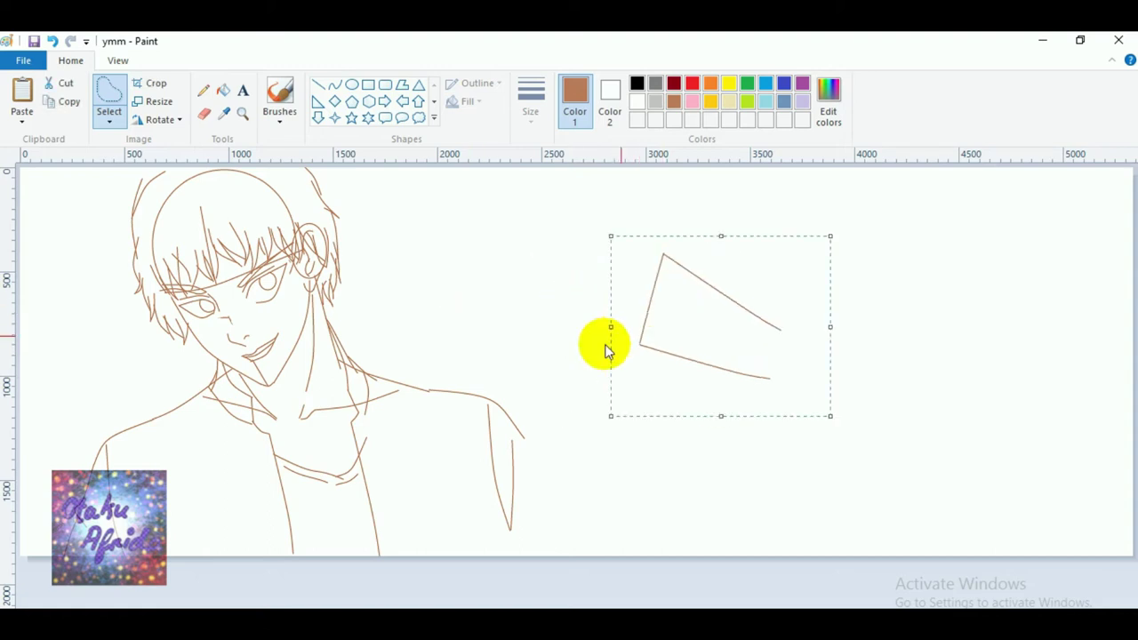
pyautogui.click(334, 84)
pyautogui.moveTo(652, 350); pyautogui.dragTo(662, 256)
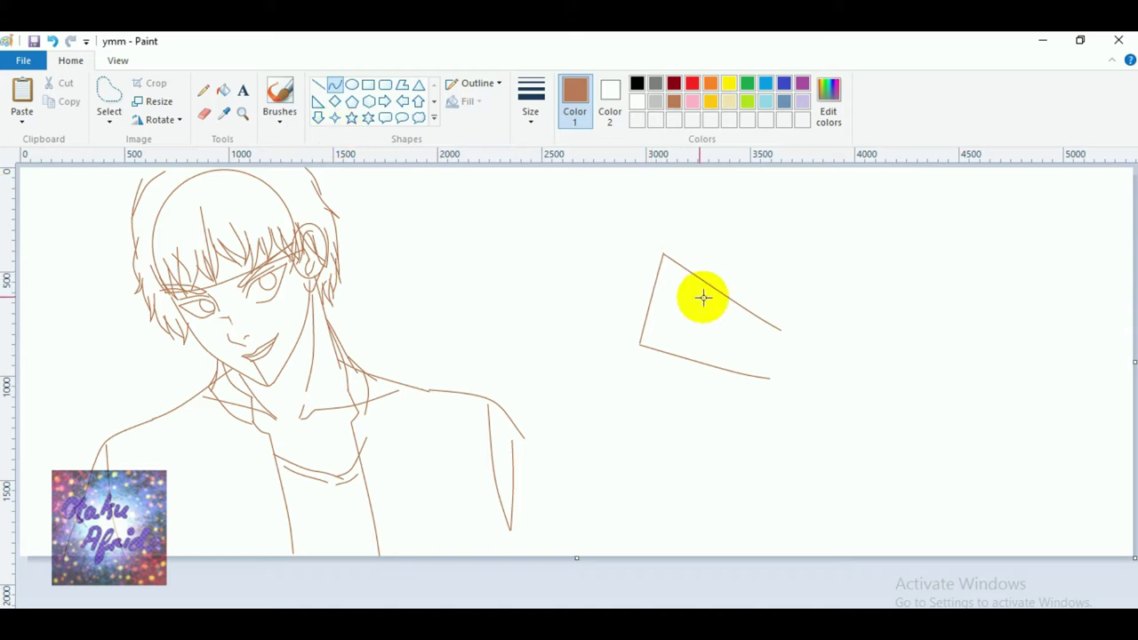
pyautogui.moveTo(778, 331); pyautogui.dragTo(781, 330)
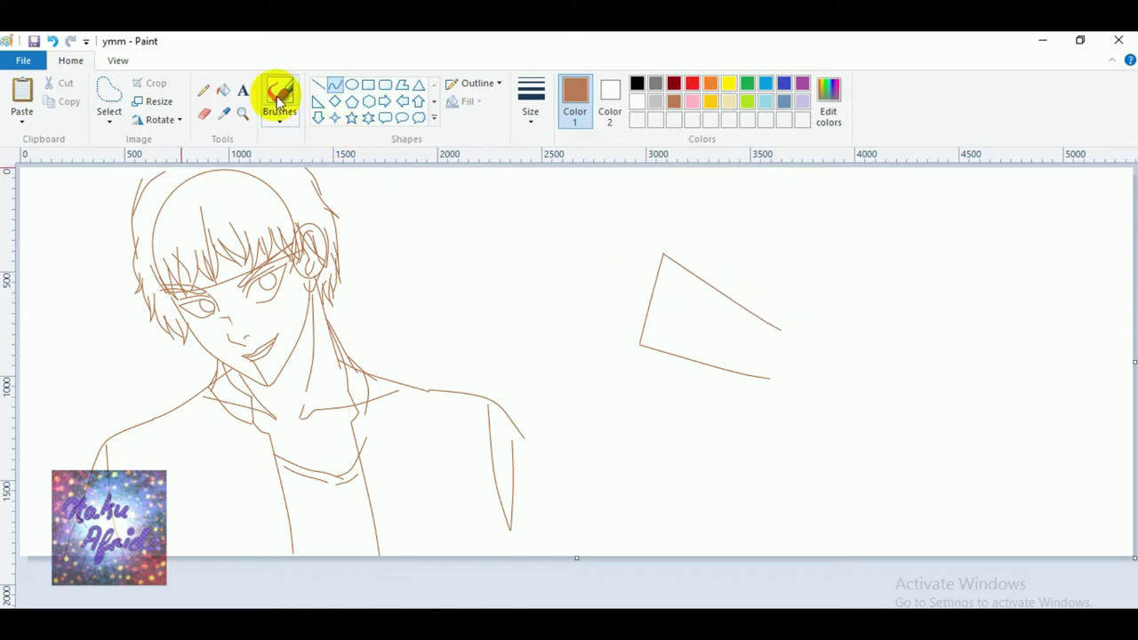
# Draw four small knuckle circles along the hand outline's short edge and a larger oval at its open wrist end.
pyautogui.click(352, 84)
pyautogui.moveTo(652, 249); pyautogui.dragTo(671, 264)
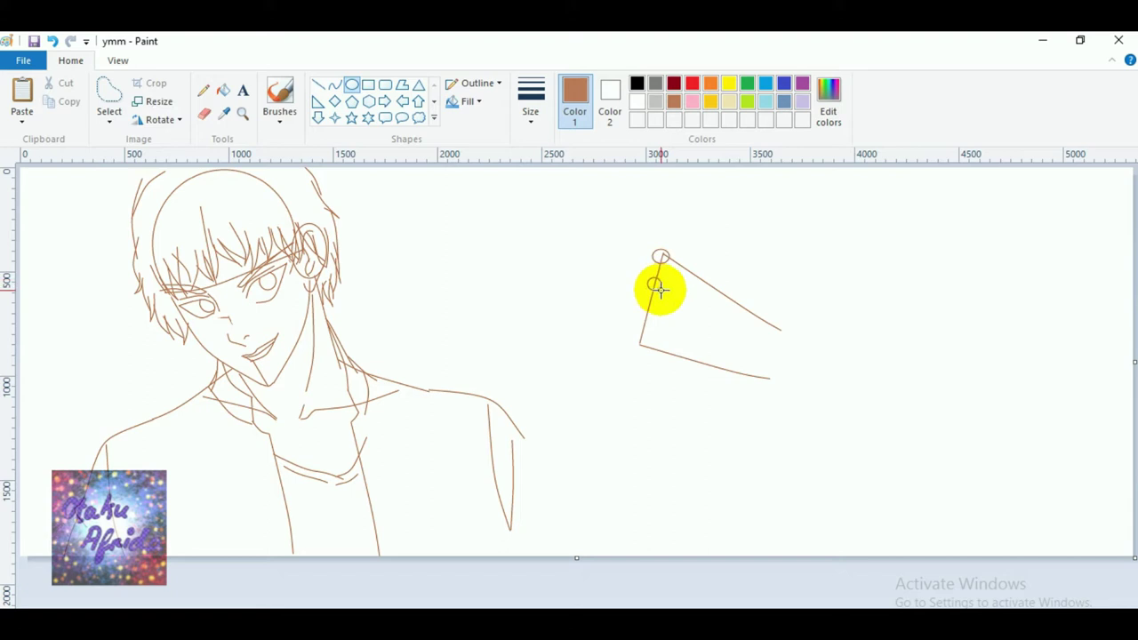
pyautogui.moveTo(637, 303); pyautogui.dragTo(638, 303)
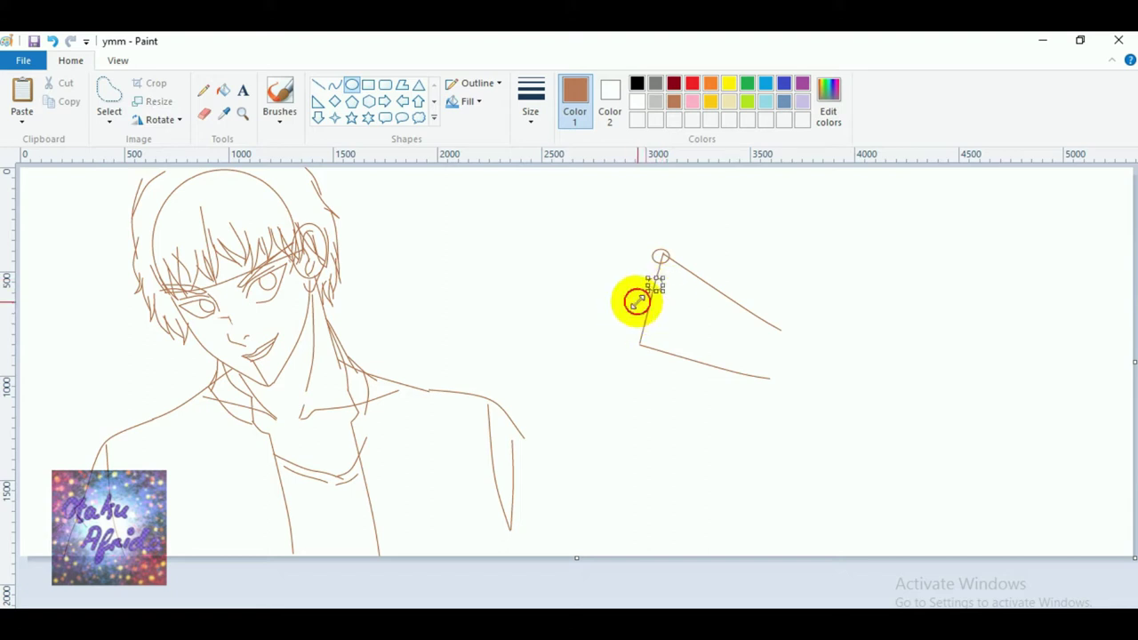
pyautogui.hotkey('ctrl', 'z')
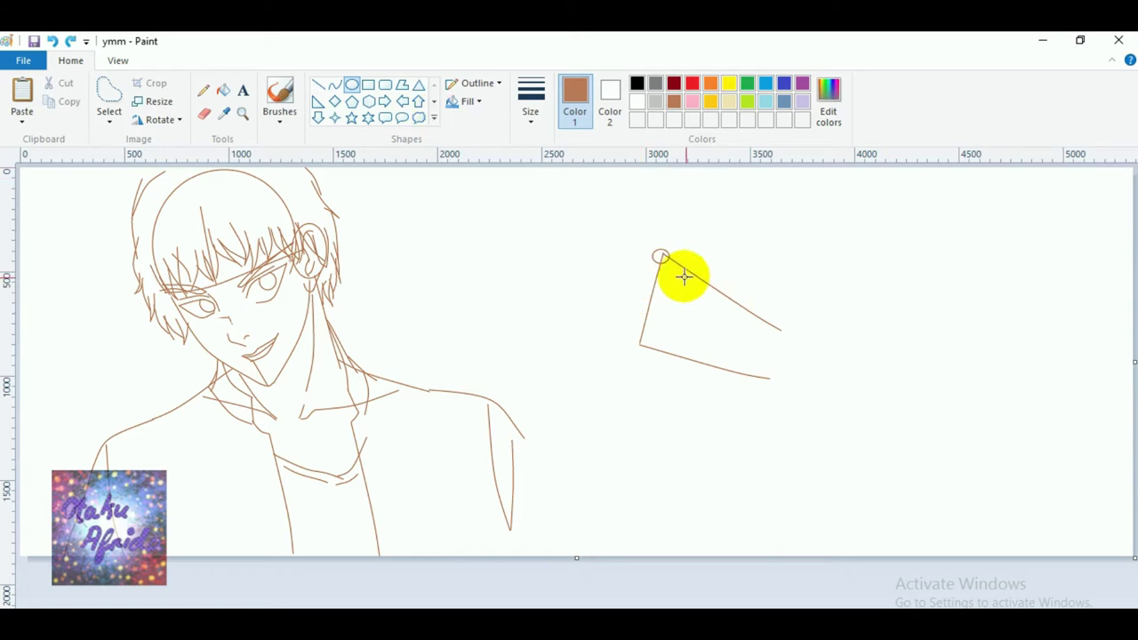
pyautogui.moveTo(650, 269); pyautogui.dragTo(665, 288)
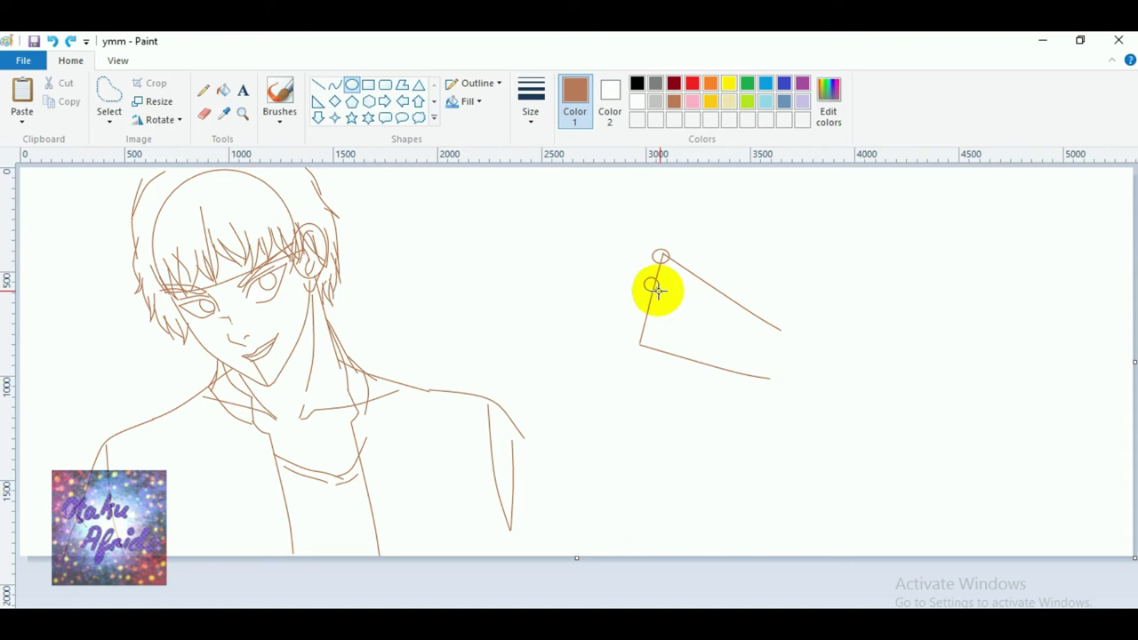
pyautogui.click(641, 302)
pyautogui.moveTo(637, 307)
pyautogui.mouseDown()
pyautogui.moveTo(652, 322)
pyautogui.moveTo(649, 347)
pyautogui.mouseUp()
pyautogui.click(622, 344)
pyautogui.moveTo(755, 327); pyautogui.dragTo(797, 381)
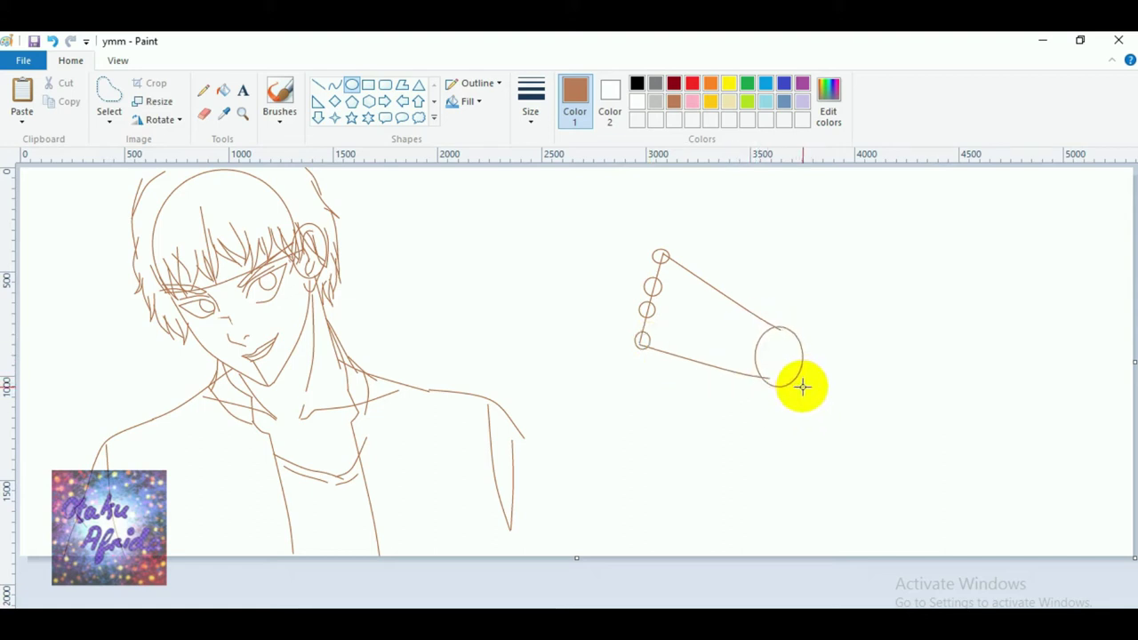
# Draw the extended upper finger with straight lines, forming two near-parallel edges running outward from the hand's top knuckle.
pyautogui.click(319, 84)
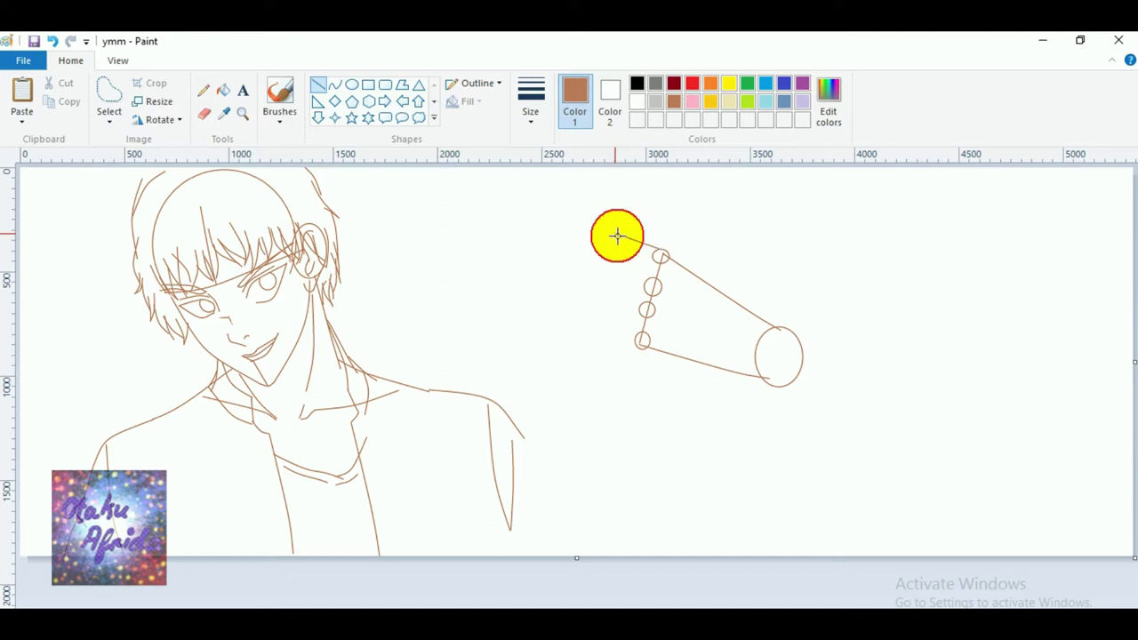
pyautogui.moveTo(617, 236); pyautogui.dragTo(583, 211)
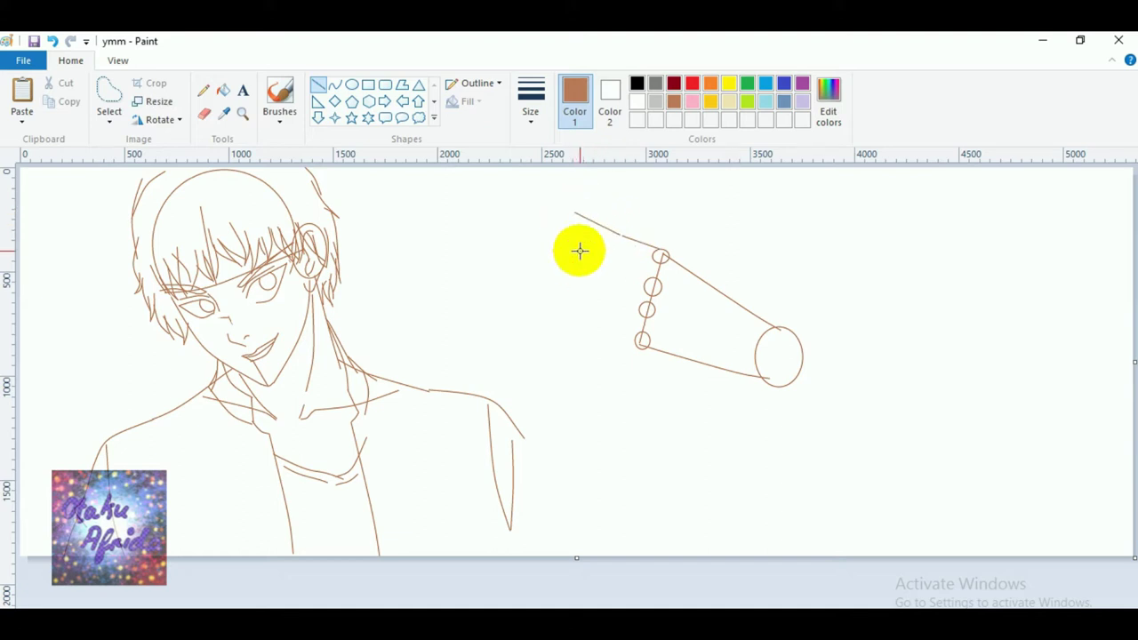
pyautogui.moveTo(569, 218); pyautogui.dragTo(617, 247)
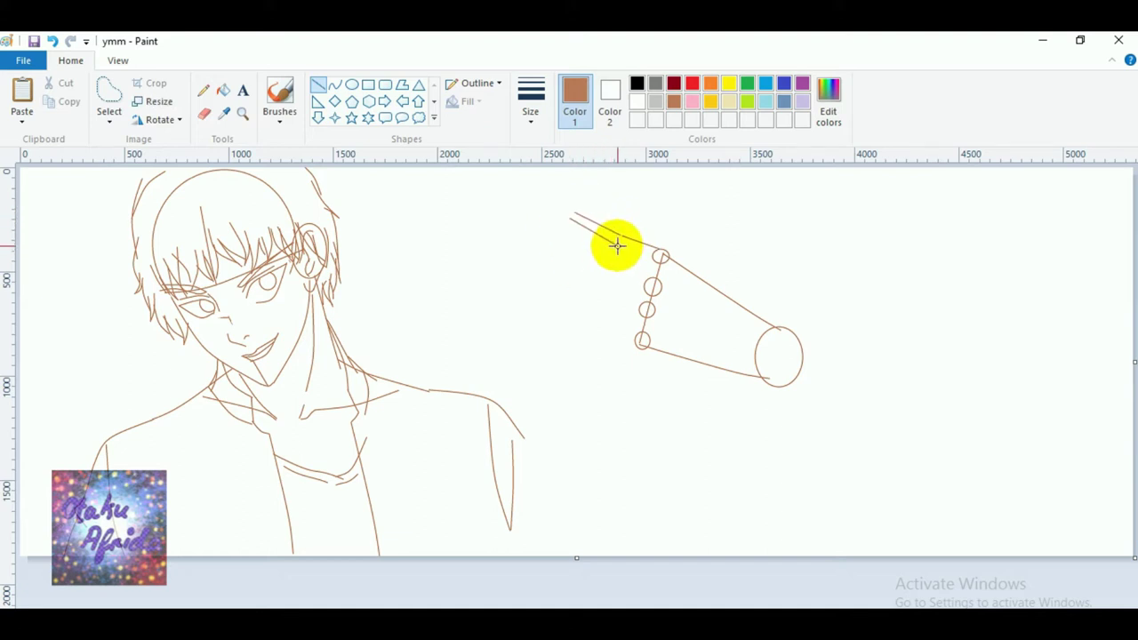
pyautogui.click(615, 293)
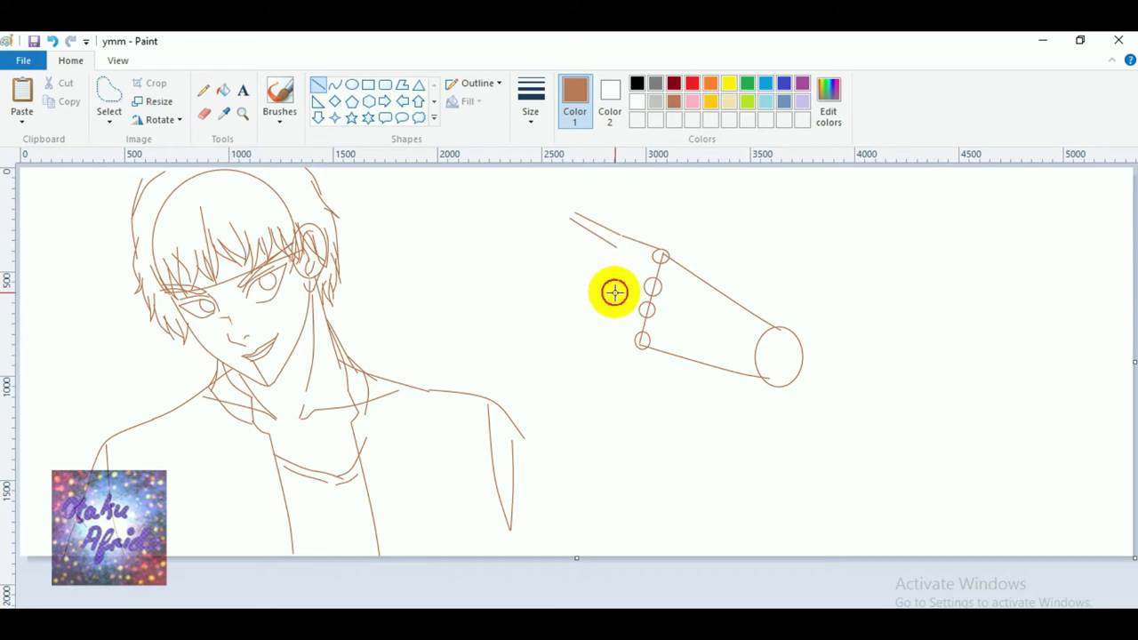
pyautogui.moveTo(615, 246); pyautogui.dragTo(659, 267)
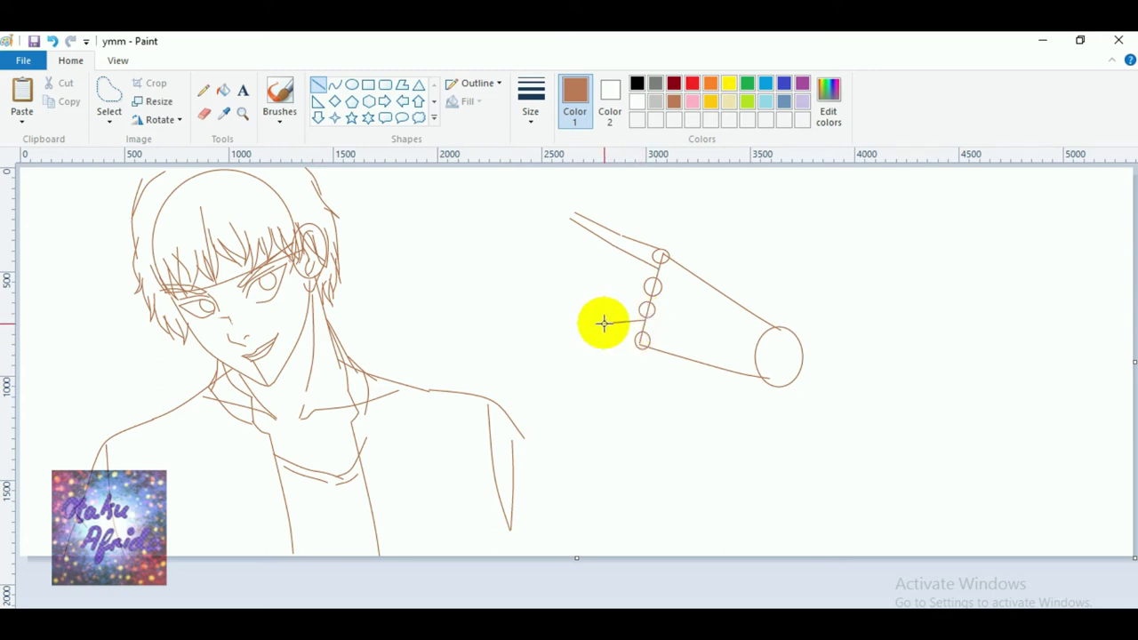
# Draw two short folded fingers with straight lines at the hand's two lowest knuckle circles.
pyautogui.moveTo(612, 332); pyautogui.dragTo(634, 348)
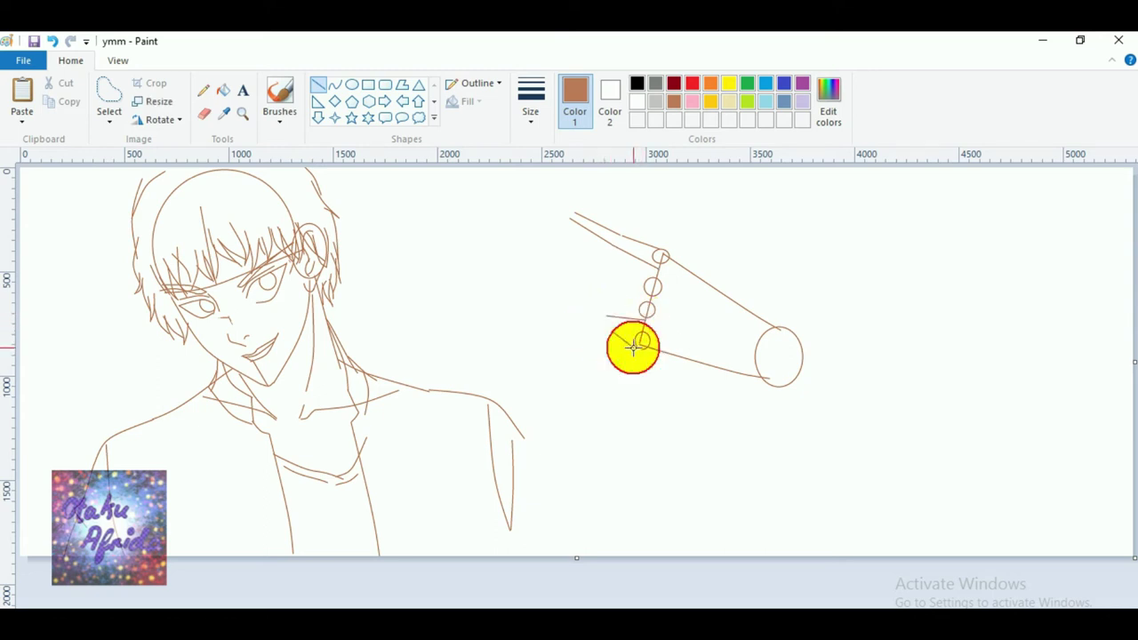
pyautogui.click(575, 328)
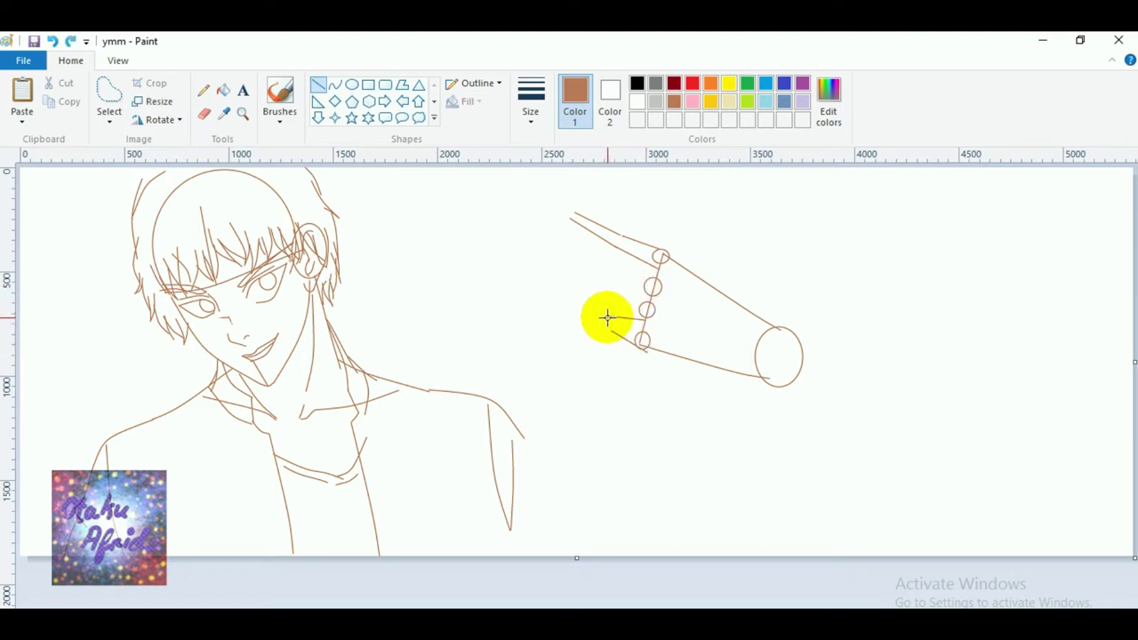
pyautogui.click(615, 359)
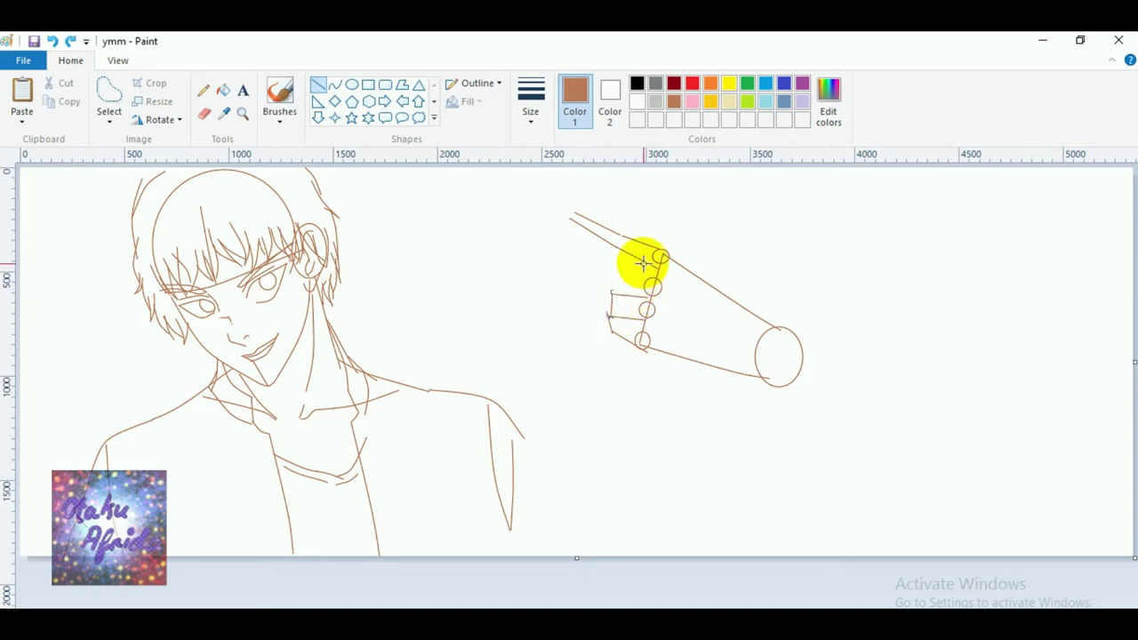
# Draw a second extended finger from the second knuckle, and add short strokes at the fingertips and below the lowest knuckle.
pyautogui.moveTo(653, 277); pyautogui.dragTo(602, 271)
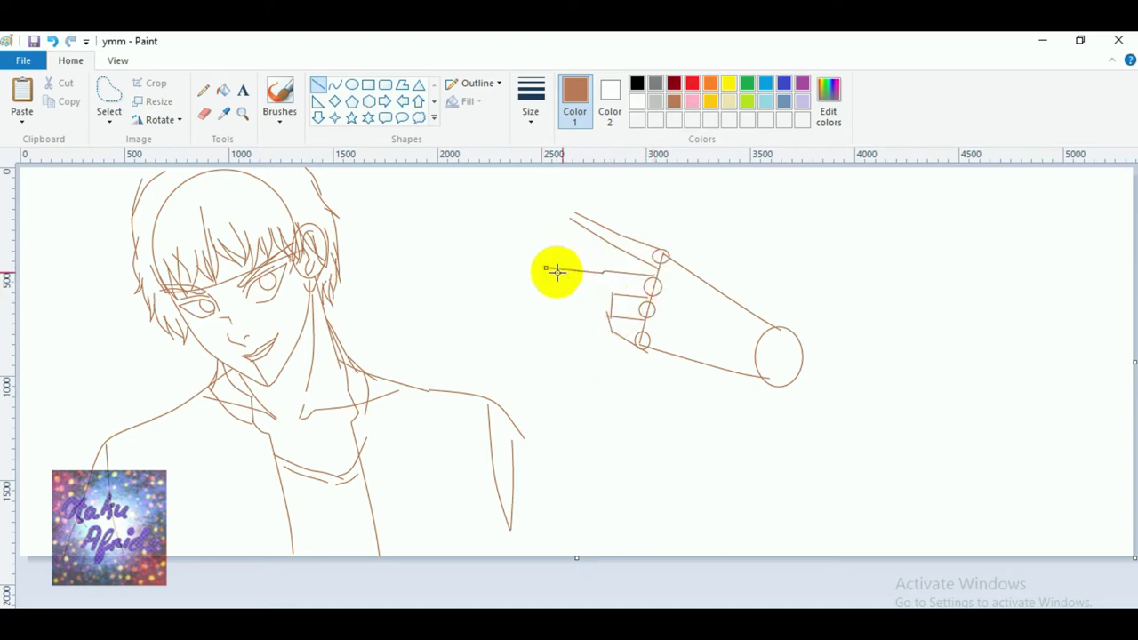
pyautogui.moveTo(604, 267); pyautogui.dragTo(555, 270)
pyautogui.moveTo(557, 273); pyautogui.dragTo(648, 297)
pyautogui.click(605, 308)
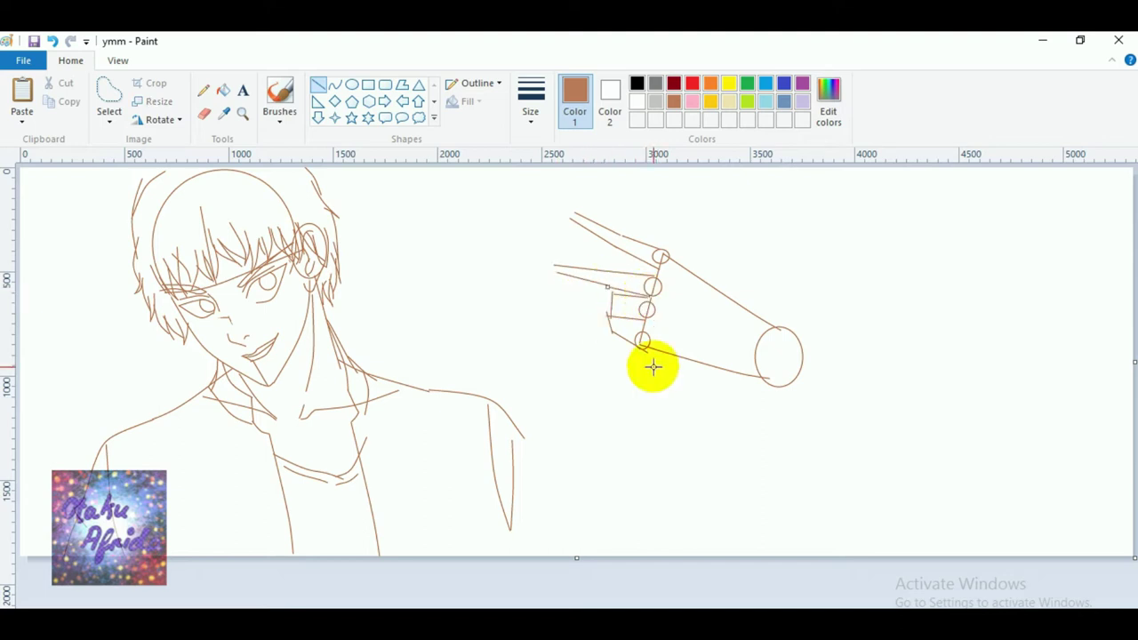
pyautogui.moveTo(650, 351); pyautogui.dragTo(663, 345)
pyautogui.click(606, 360)
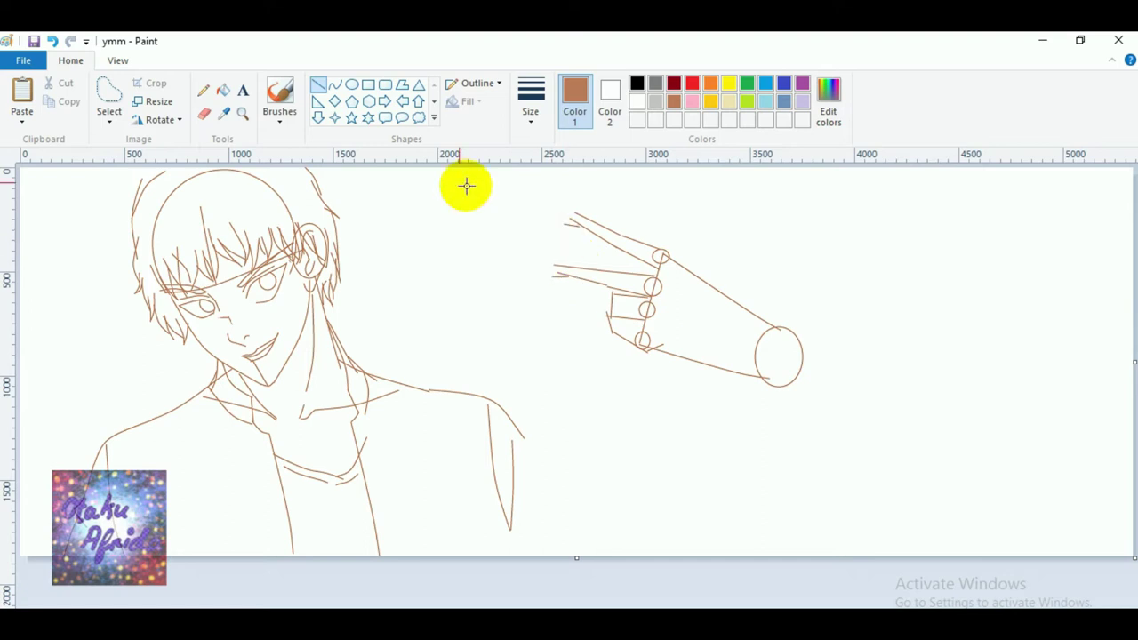
# Draw small joint circles at the upper finger's middle and tip, and at the tip of the second extended finger.
pyautogui.click(353, 85)
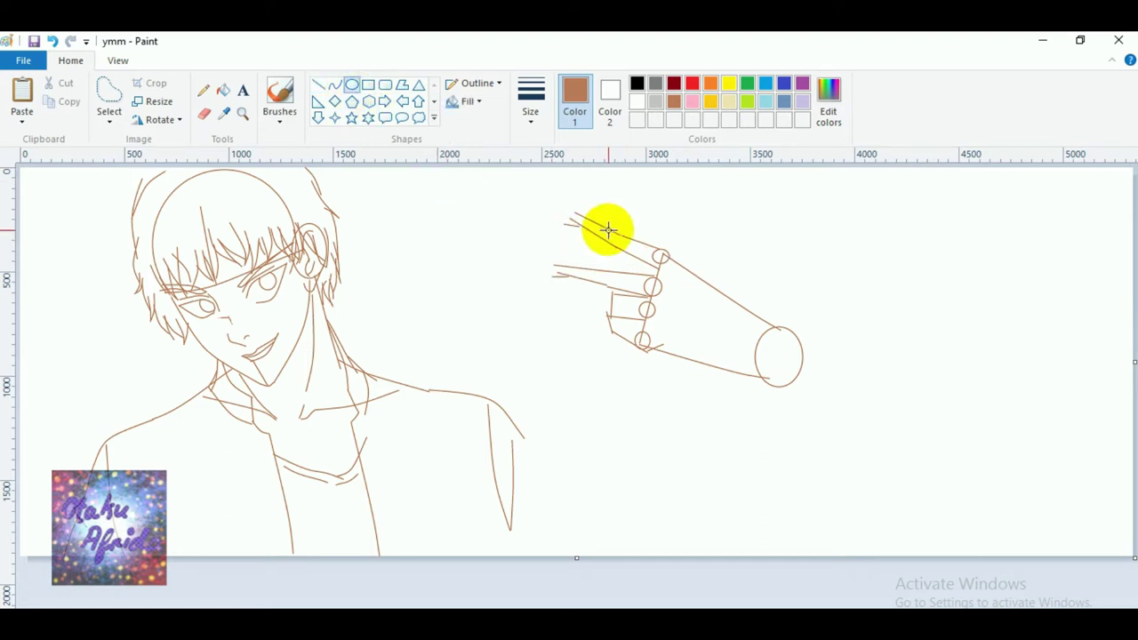
pyautogui.moveTo(608, 231); pyautogui.dragTo(621, 244)
pyautogui.click(561, 209)
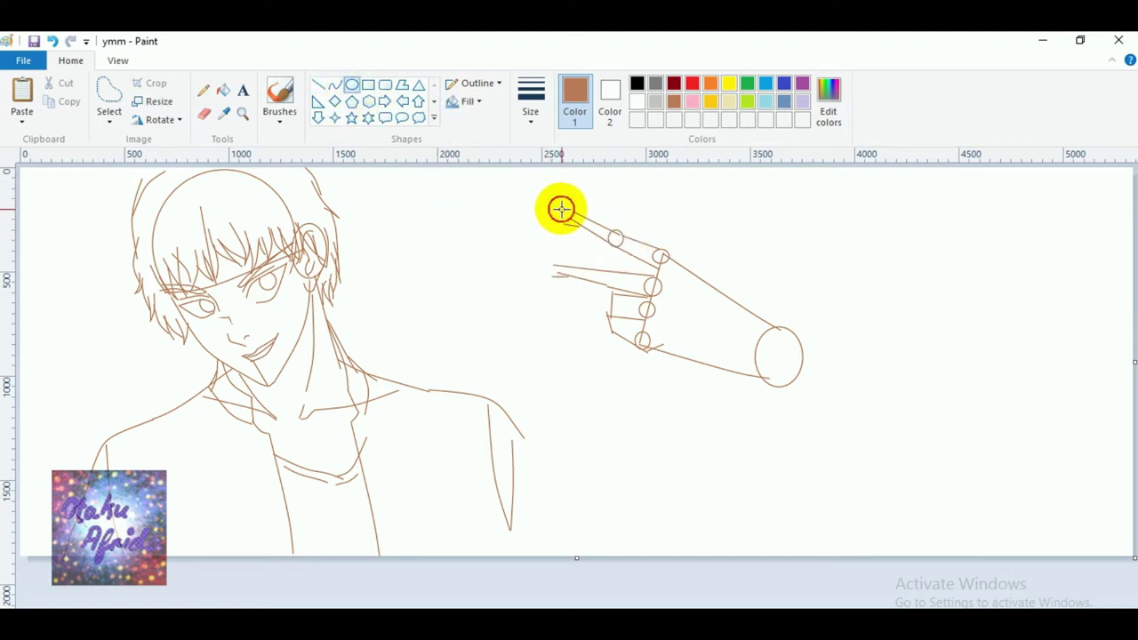
pyautogui.moveTo(561, 209); pyautogui.dragTo(573, 221)
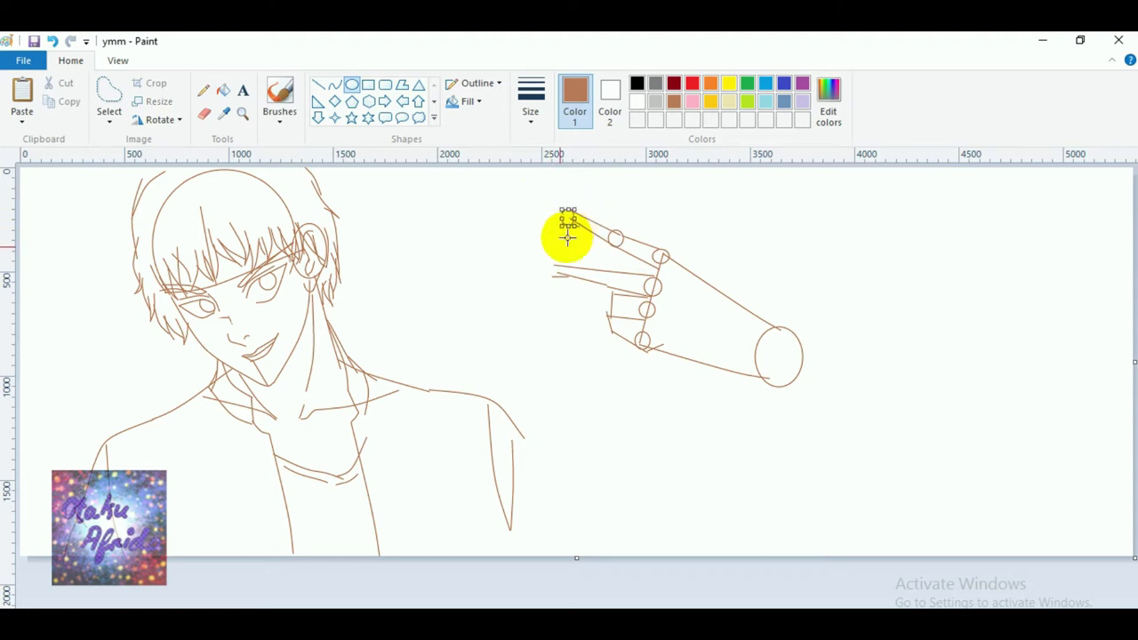
pyautogui.moveTo(543, 261); pyautogui.dragTo(554, 274)
pyautogui.click(624, 350)
# Select the whole hand with a free-form selection, enable transparent selection and move it beside the head over the shoulder.
pyautogui.click(113, 106)
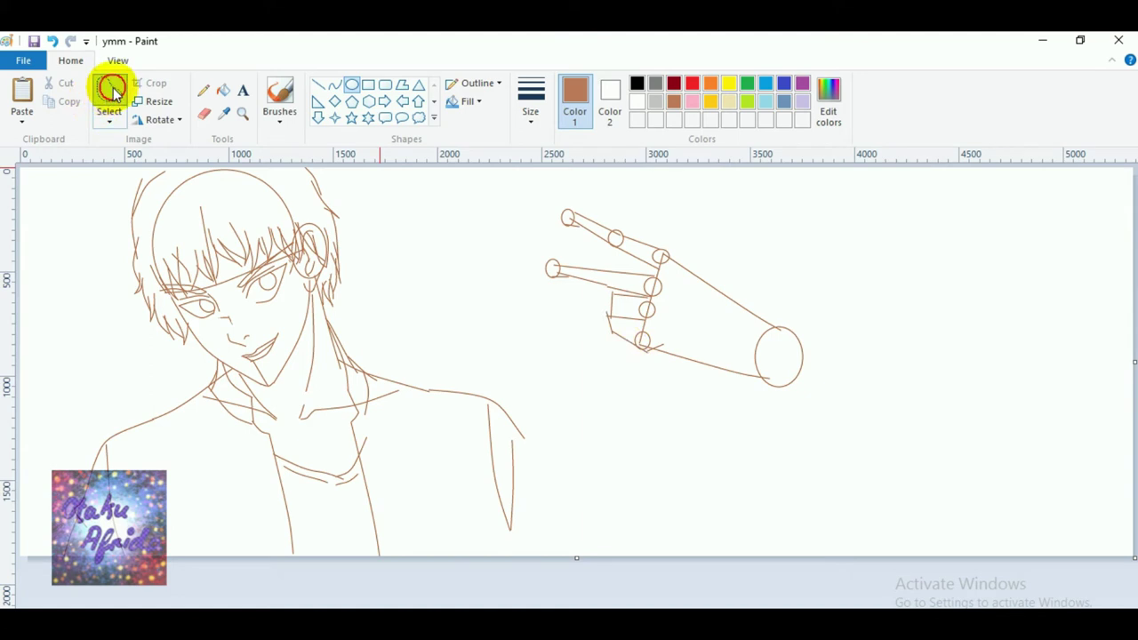
pyautogui.moveTo(846, 432)
pyautogui.mouseDown()
pyautogui.moveTo(638, 387)
pyautogui.moveTo(533, 267)
pyautogui.moveTo(539, 186)
pyautogui.moveTo(654, 180)
pyautogui.moveTo(833, 278)
pyautogui.moveTo(847, 414)
pyautogui.moveTo(832, 438)
pyautogui.mouseUp()
pyautogui.click(108, 125)
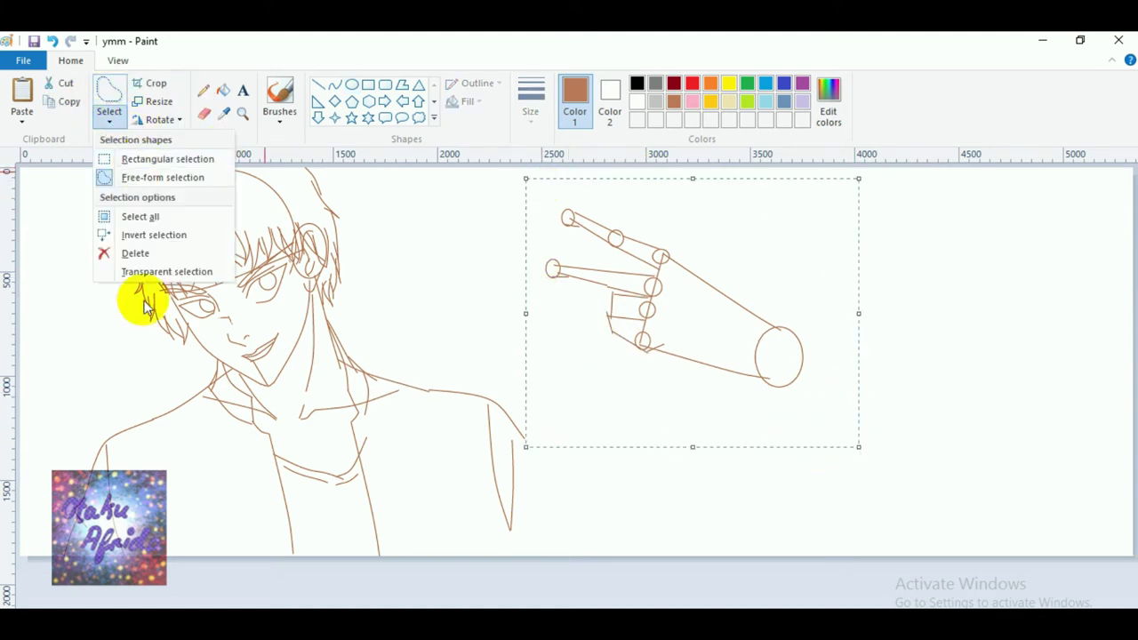
pyautogui.click(163, 275)
pyautogui.moveTo(552, 287)
pyautogui.mouseDown()
pyautogui.moveTo(507, 305)
pyautogui.moveTo(457, 297)
pyautogui.moveTo(495, 325)
pyautogui.moveTo(488, 341)
pyautogui.mouseUp()
pyautogui.click(777, 463)
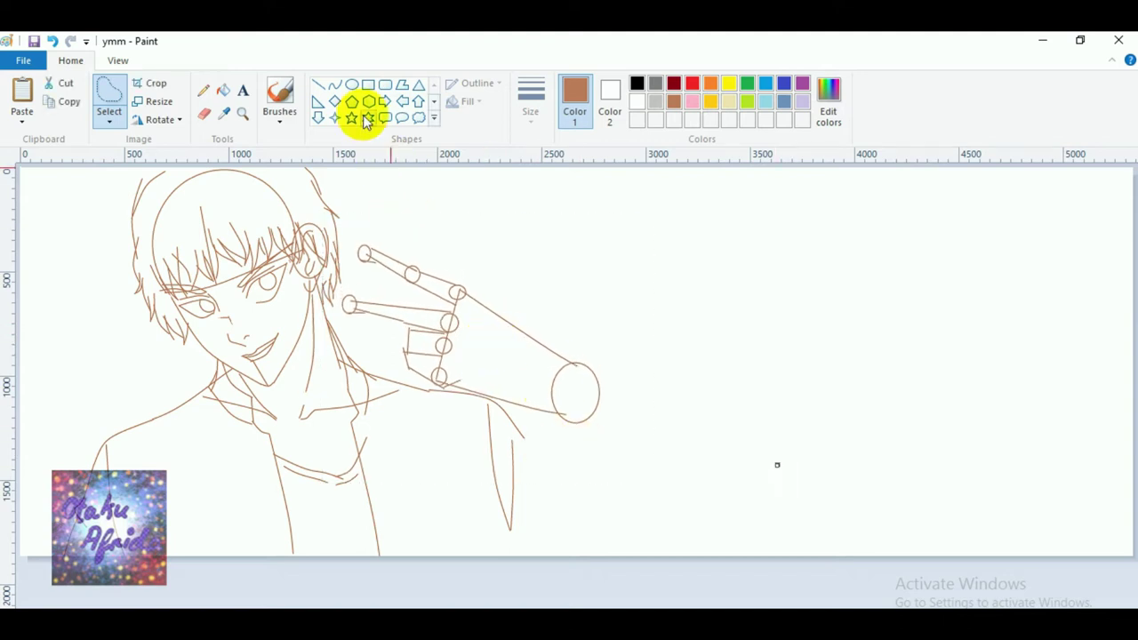
# Narrow the canvas to about 2600 px so its edge cuts through the wrist oval.
pyautogui.click(988, 258)
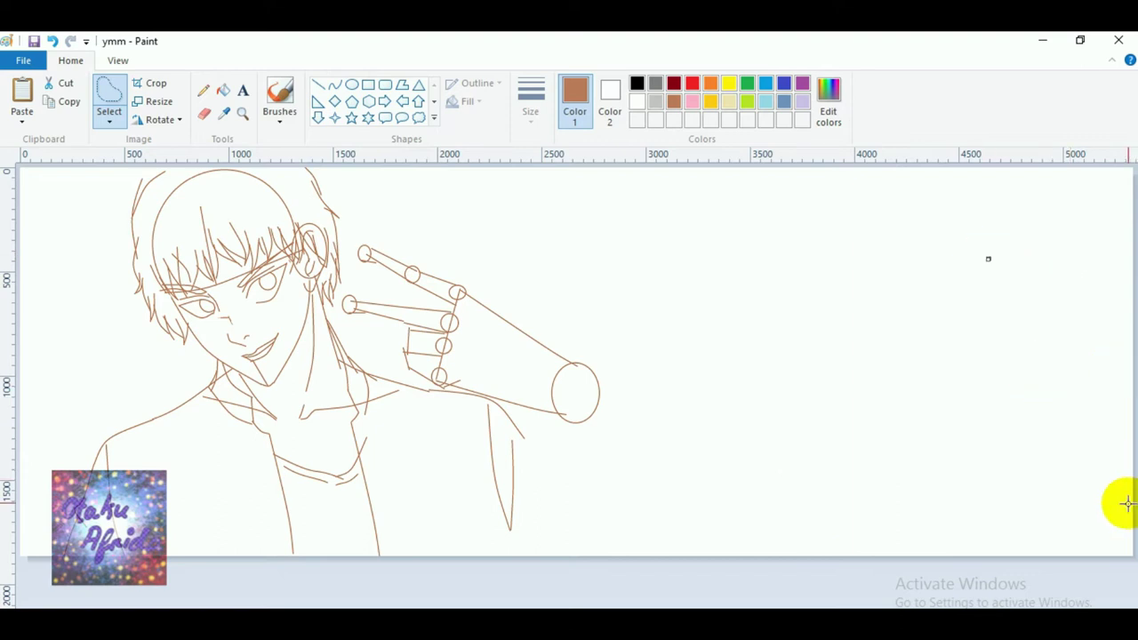
pyautogui.click(1069, 552)
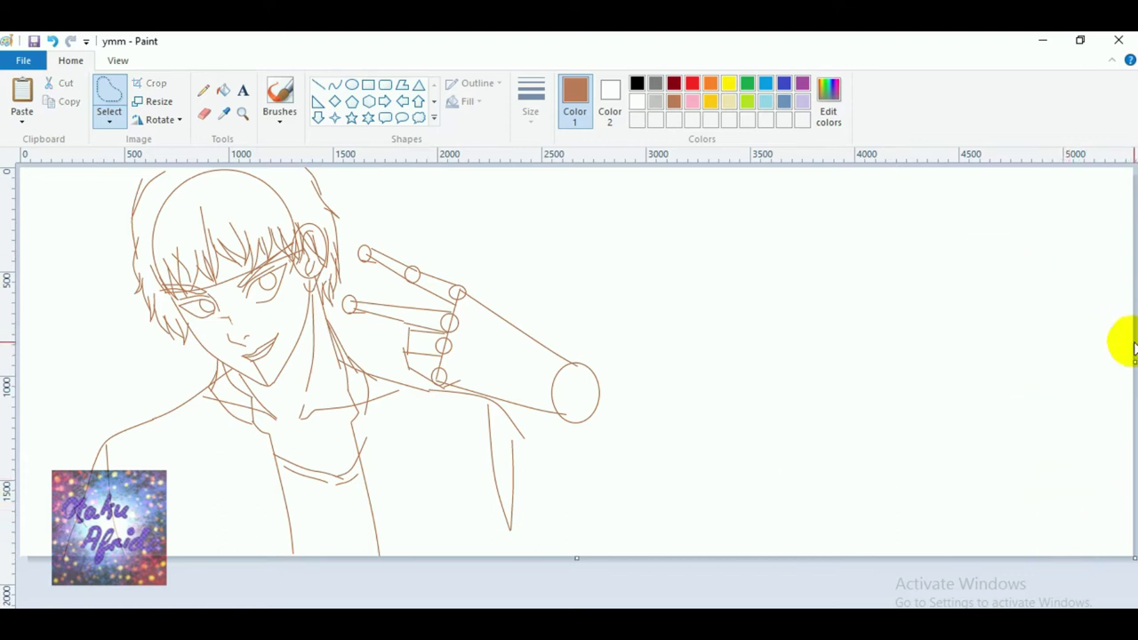
pyautogui.moveTo(1129, 363); pyautogui.dragTo(569, 331)
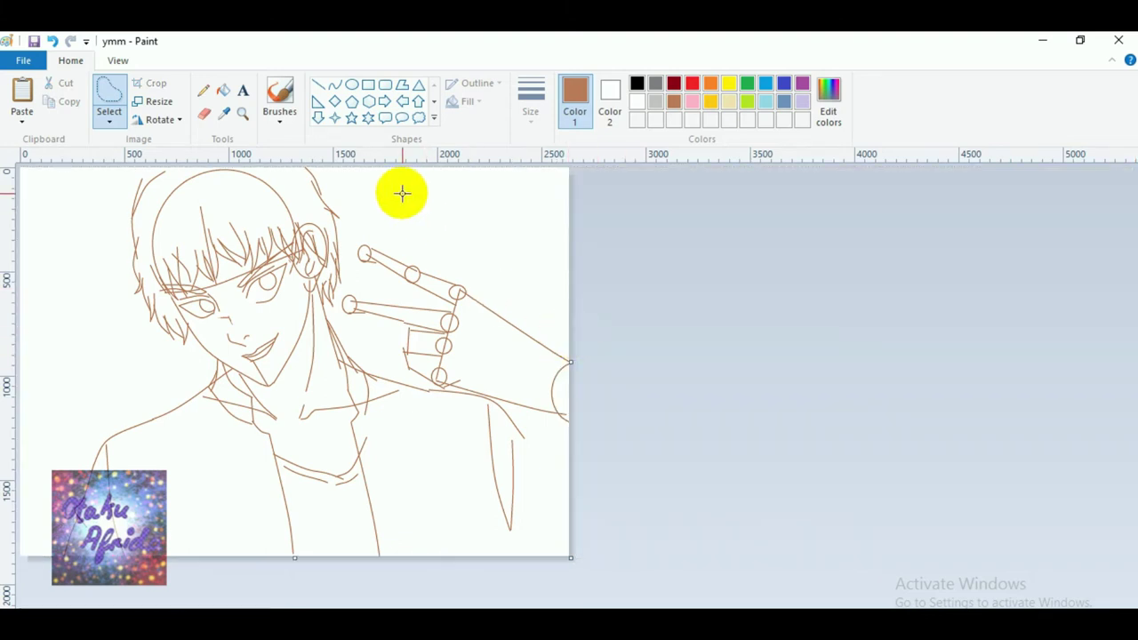
# Draw a vertical straight sleeve line below the wrist and small curved strokes beside it near the canvas edge.
pyautogui.click(317, 84)
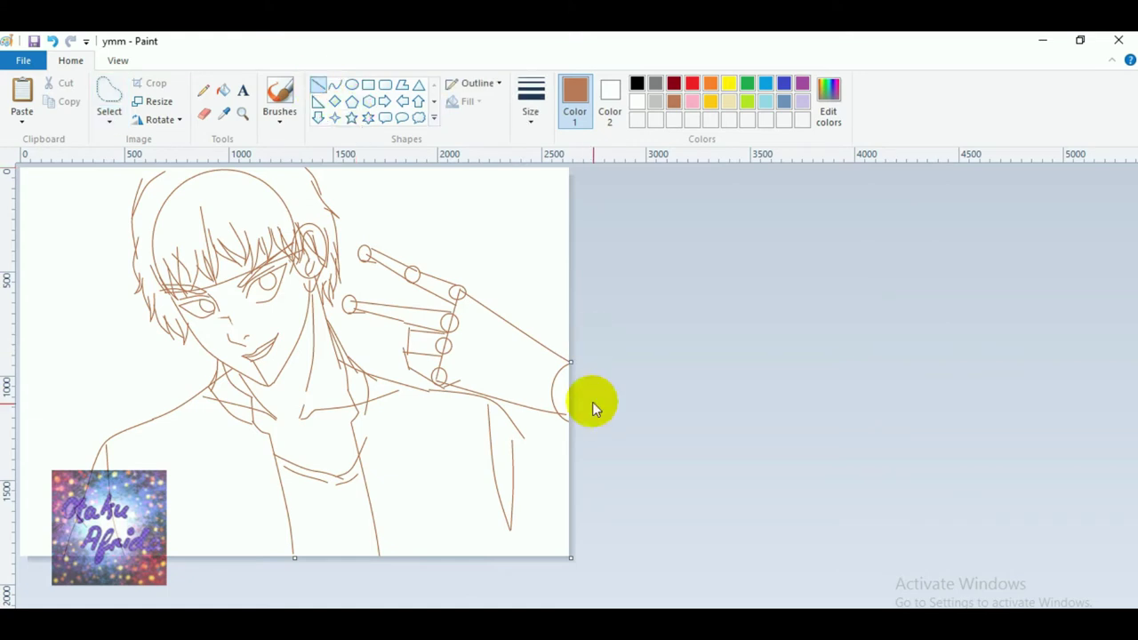
pyautogui.moveTo(559, 412)
pyautogui.mouseDown()
pyautogui.moveTo(564, 521)
pyautogui.moveTo(552, 531)
pyautogui.moveTo(561, 486)
pyautogui.mouseUp()
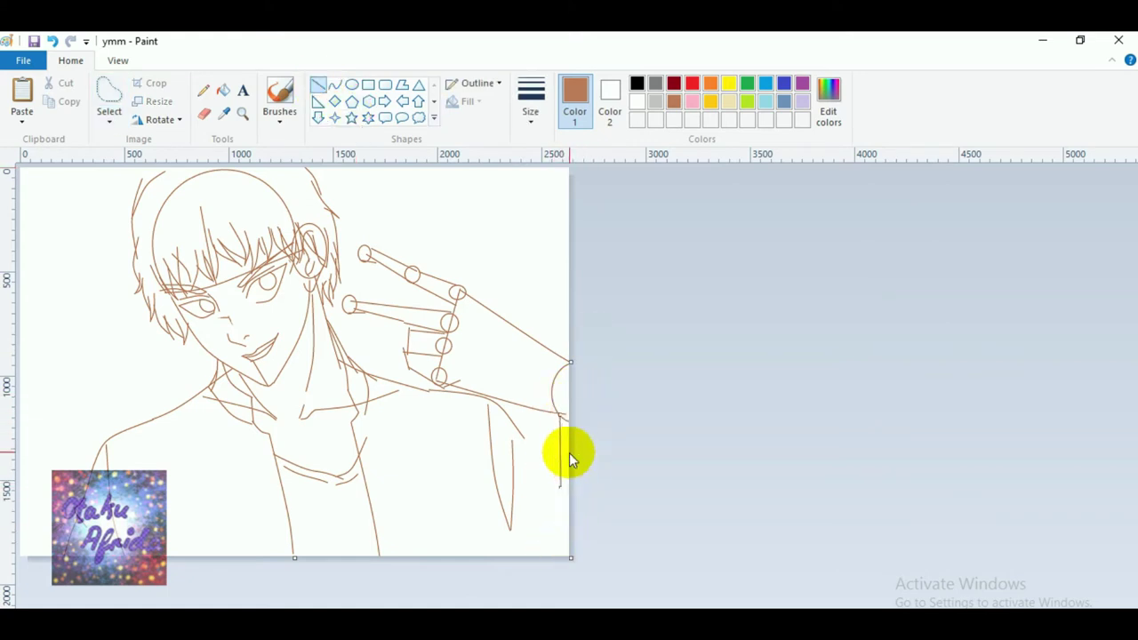
pyautogui.click(336, 86)
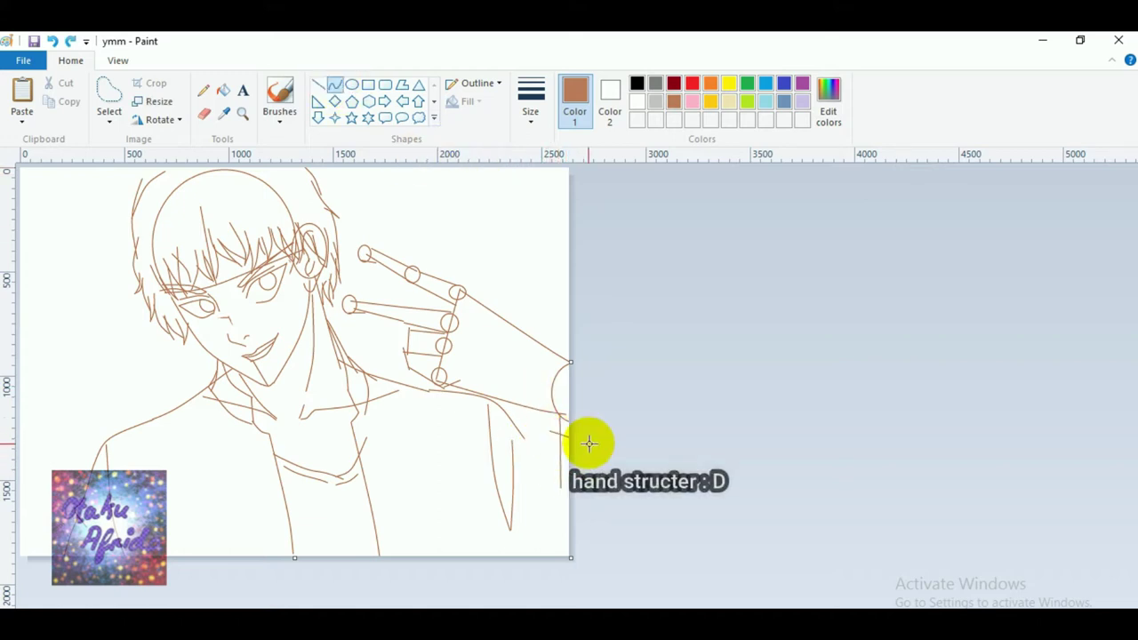
pyautogui.moveTo(555, 443)
pyautogui.mouseDown()
pyautogui.moveTo(563, 422)
pyautogui.moveTo(536, 453)
pyautogui.moveTo(533, 435)
pyautogui.mouseUp()
pyautogui.click(521, 445)
pyautogui.click(551, 426)
pyautogui.click(552, 426)
# Draw short curved creases at the shoulder's outer end and a long curved sleeve line down to the canvas's lower edge.
pyautogui.click(525, 432)
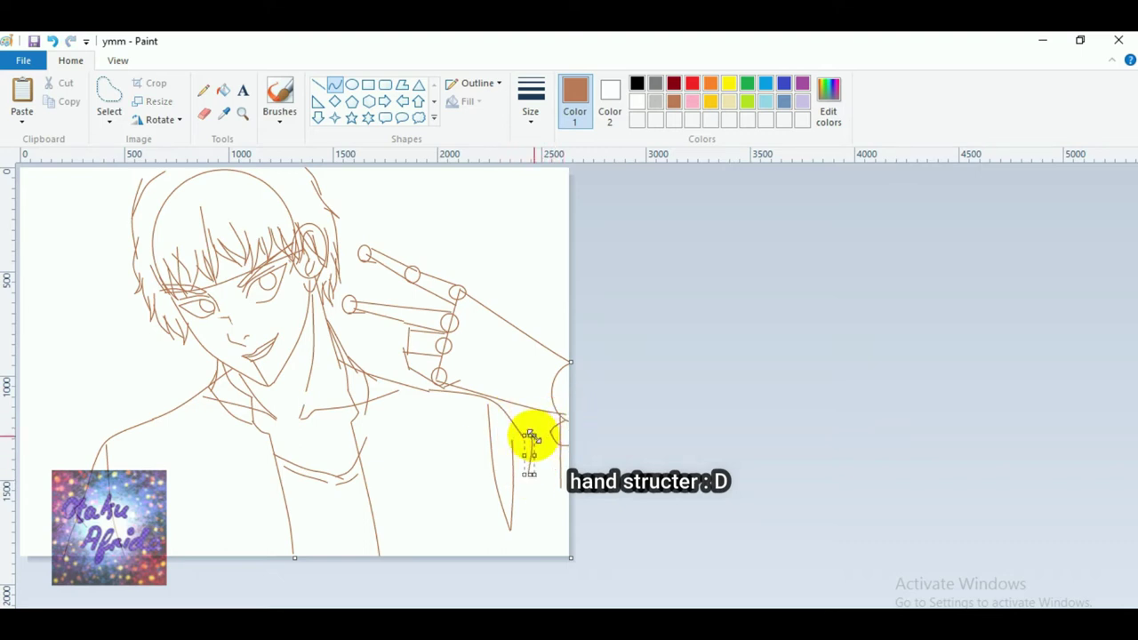
pyautogui.moveTo(534, 475); pyautogui.dragTo(538, 482)
pyautogui.click(506, 407)
pyautogui.moveTo(547, 433); pyautogui.dragTo(536, 456)
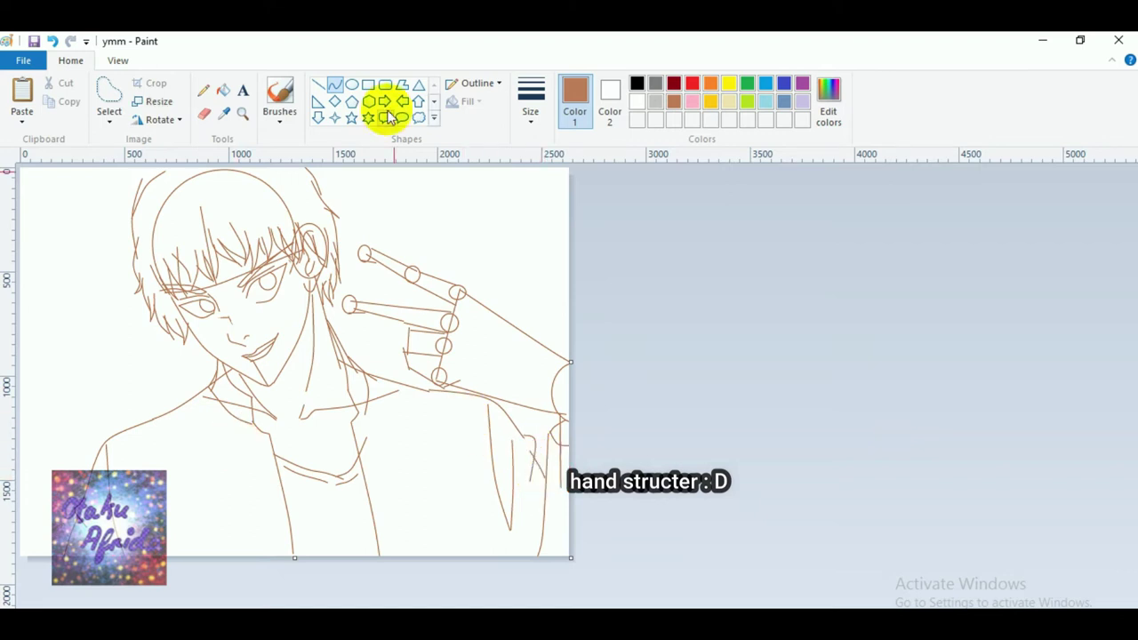
# Draw two small oval buttons beside the jacket's front opening, one near the collar and one near the lower edge.
pyautogui.click(352, 84)
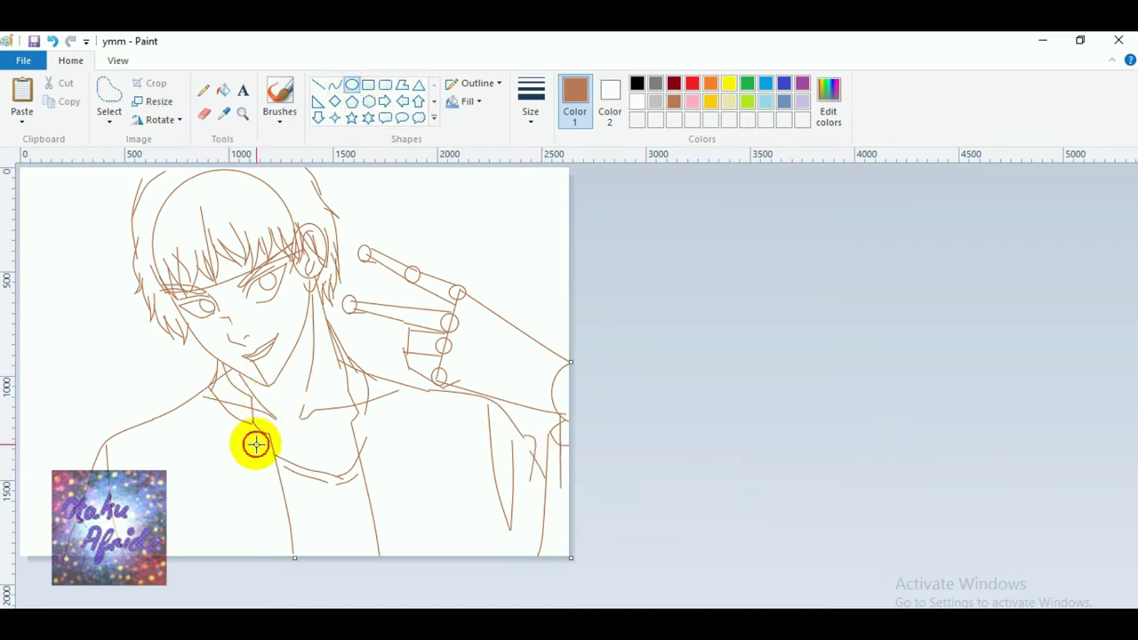
pyautogui.moveTo(256, 444); pyautogui.dragTo(272, 460)
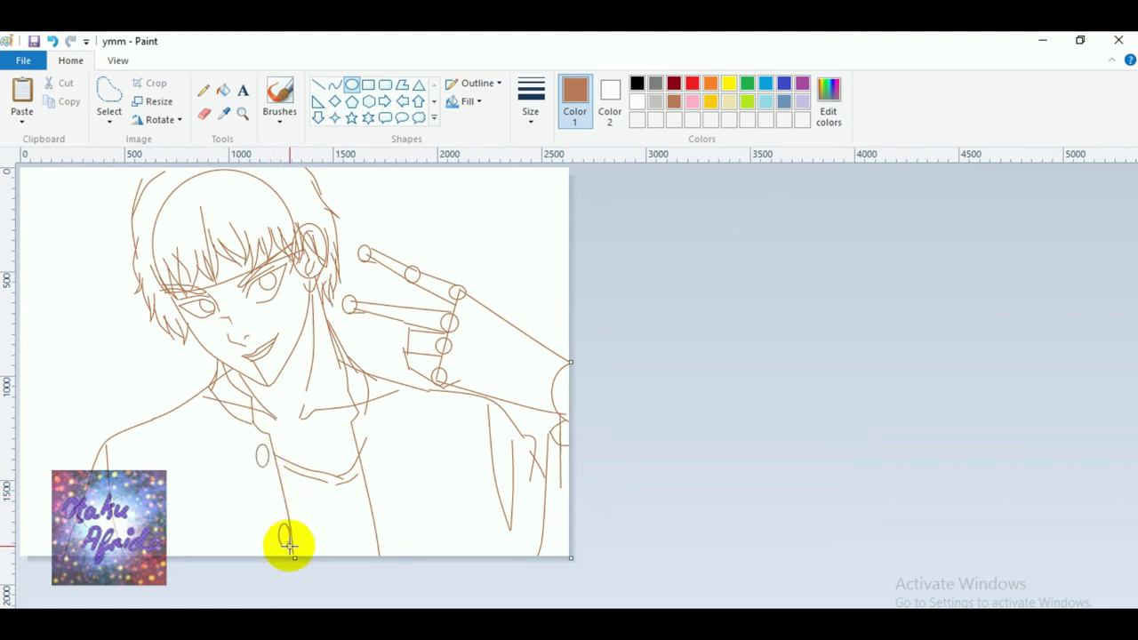
pyautogui.hotkey('ctrl', 'z')
pyautogui.moveTo(273, 538); pyautogui.dragTo(286, 550)
pyautogui.hotkey('ctrl', 'z')
pyautogui.hotkey('ctrl', 'z')
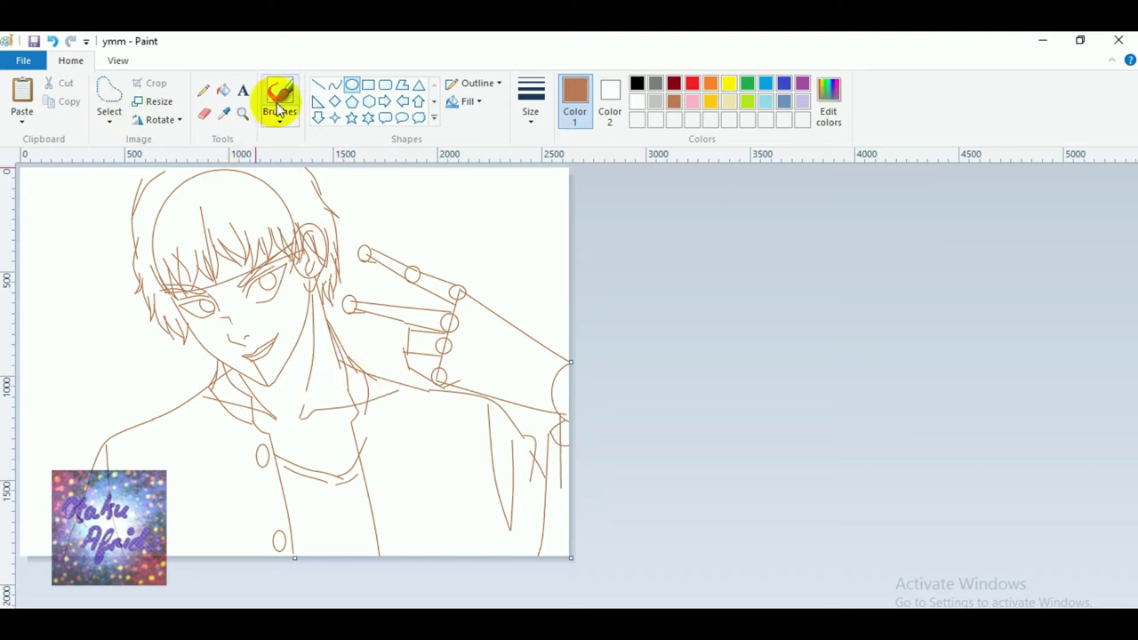
# Define a custom dark brown with red 88, green 55, blue 37 as the drawing color.
pyautogui.click(724, 105)
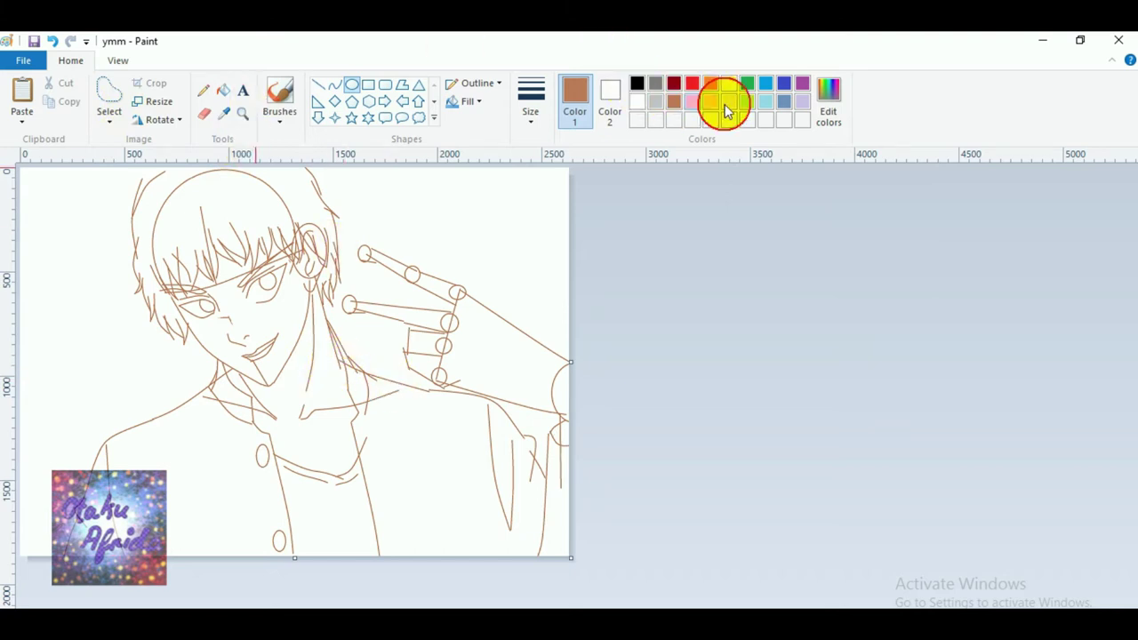
pyautogui.click(828, 98)
pyautogui.moveTo(744, 303); pyautogui.dragTo(745, 336)
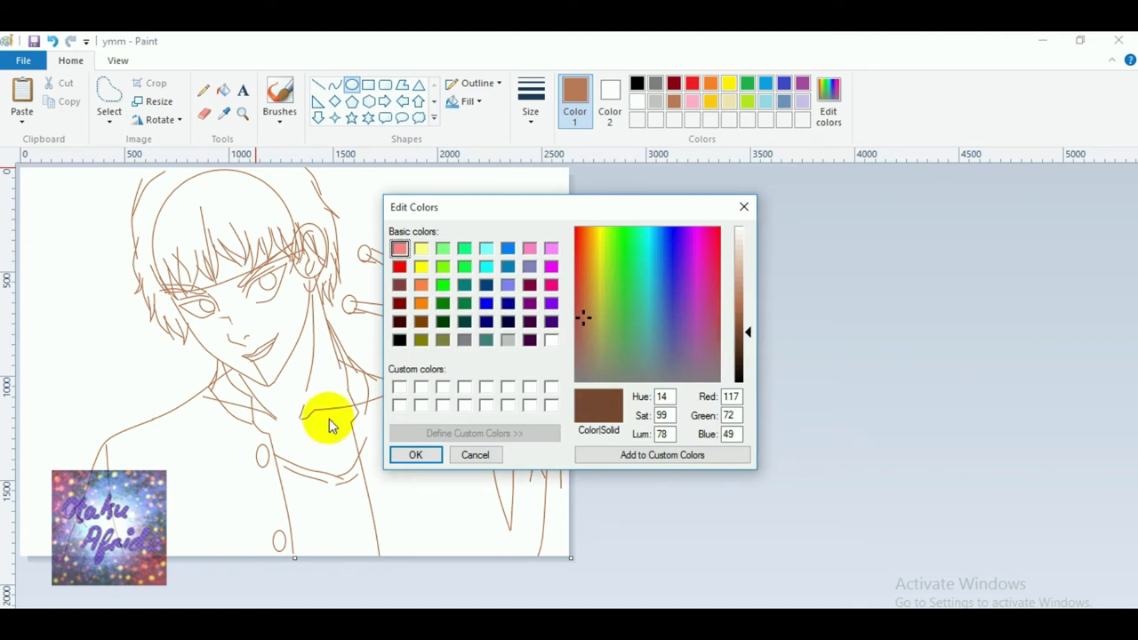
pyautogui.click(745, 344)
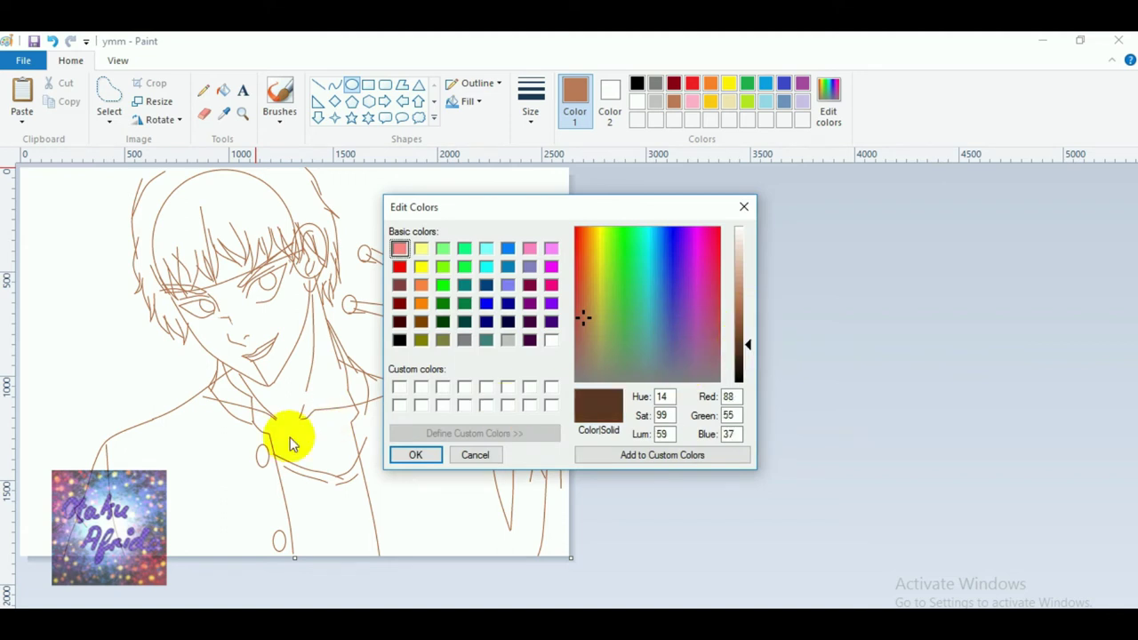
pyautogui.click(415, 455)
# Choose the Curve tool with the second-thinnest line size for the dark brown linework.
pyautogui.click(335, 84)
pyautogui.click(524, 116)
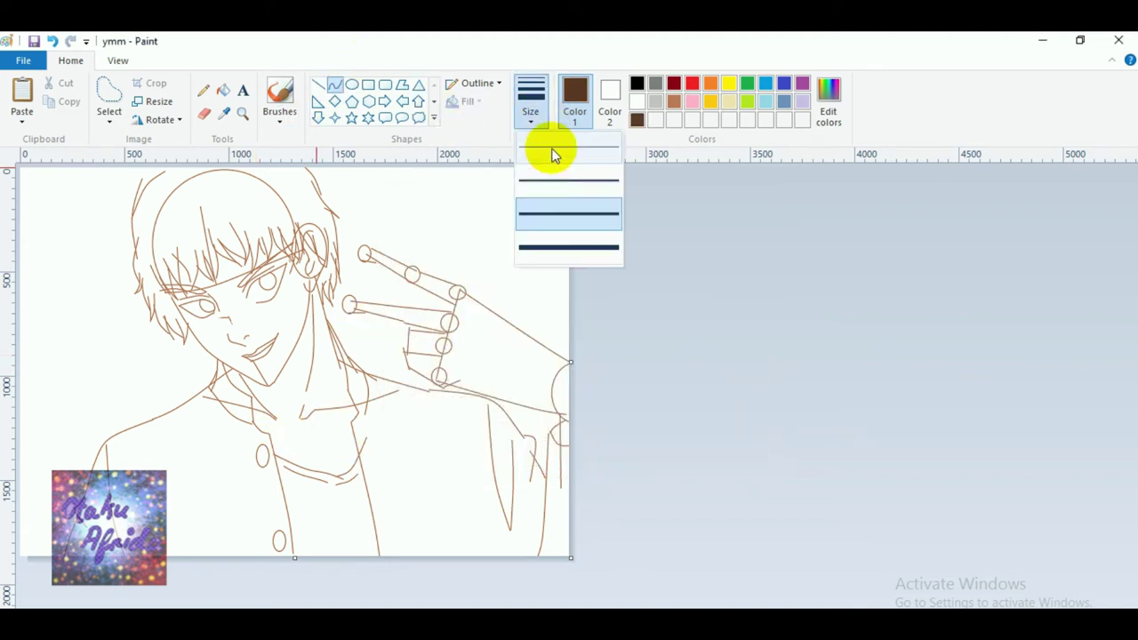
pyautogui.click(554, 181)
pyautogui.click(533, 106)
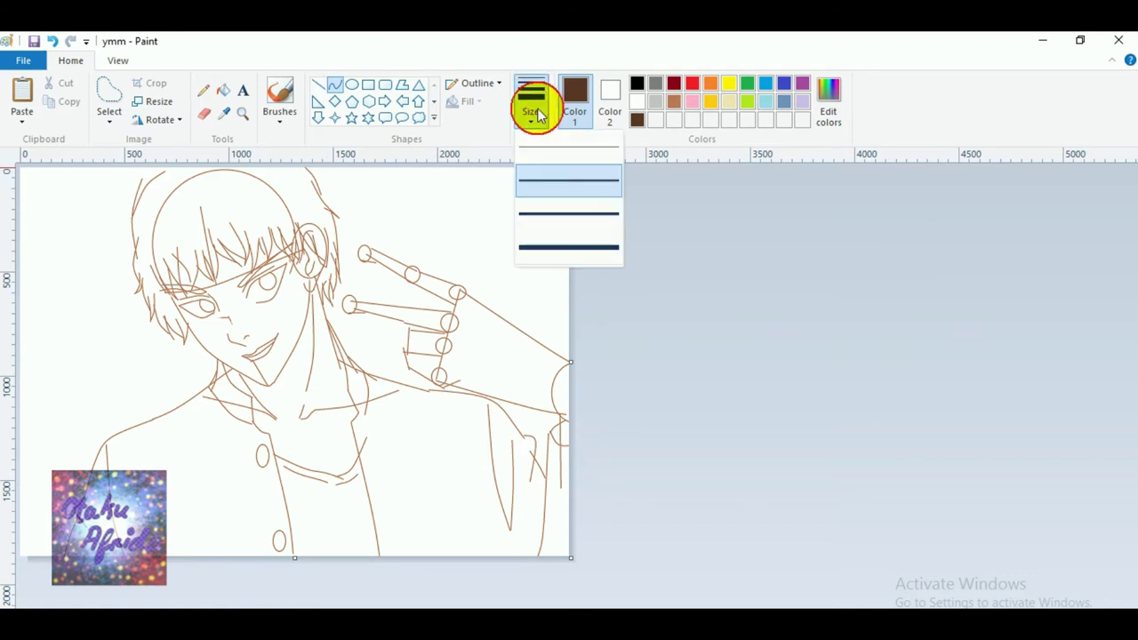
pyautogui.click(552, 160)
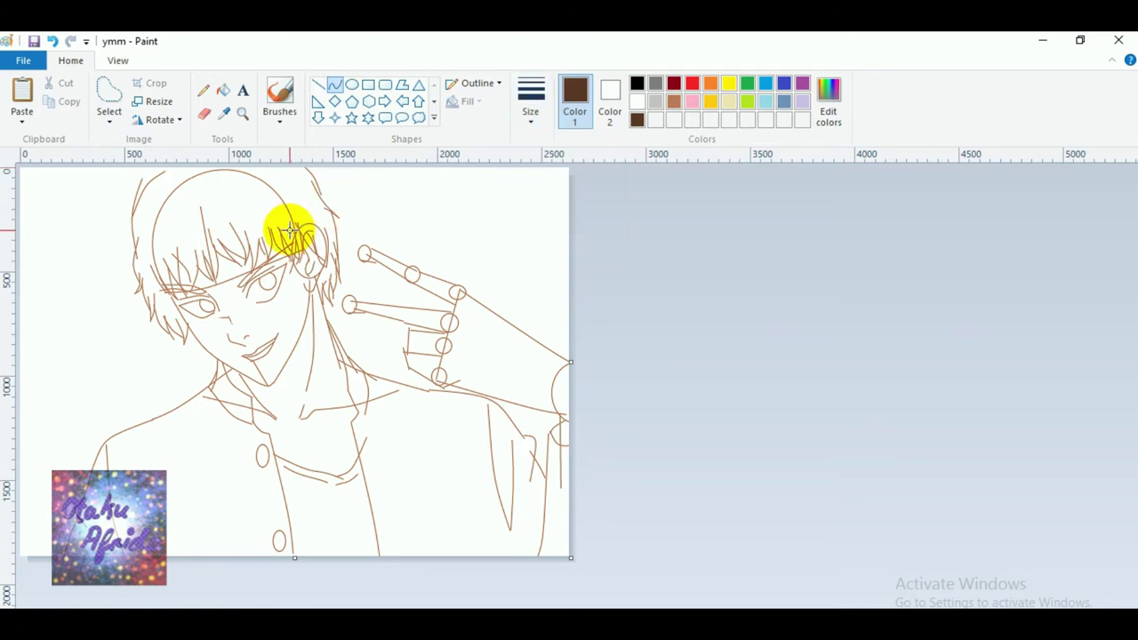
pyautogui.click(531, 102)
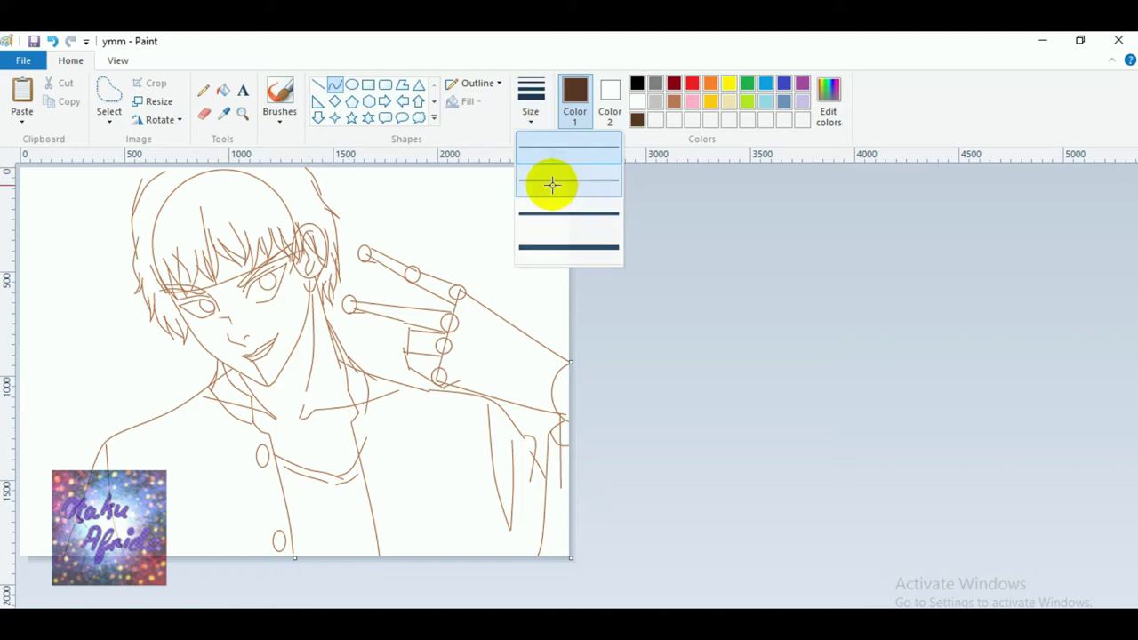
pyautogui.click(552, 185)
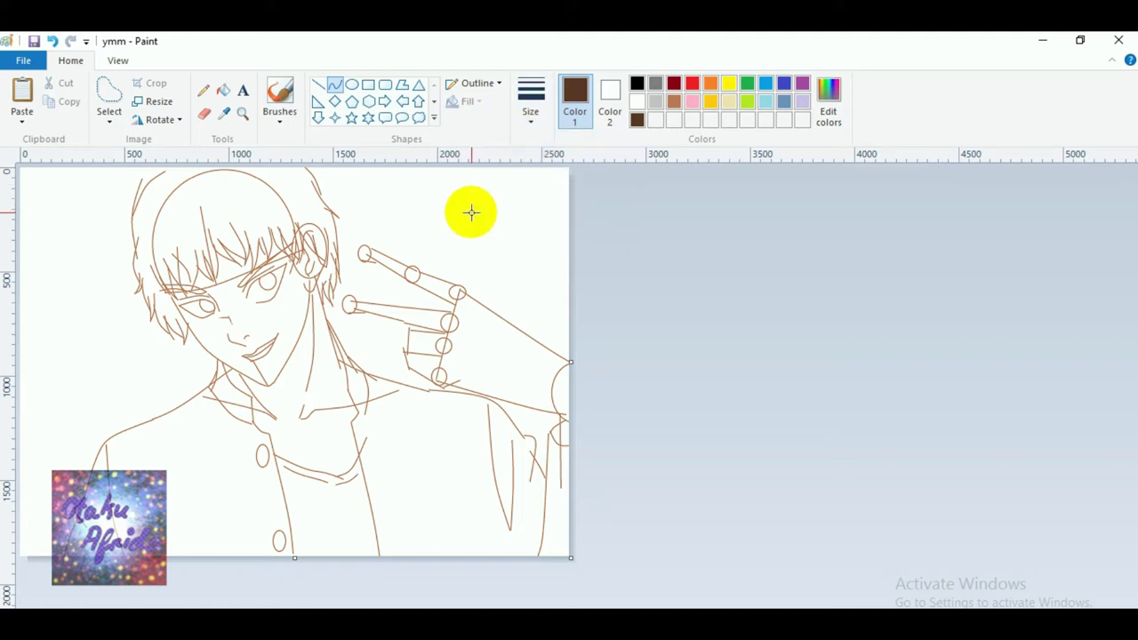
# Draw trial curves in the blank area above the raised hand to compare the two thinnest line sizes, and undo them.
pyautogui.moveTo(434, 222); pyautogui.dragTo(480, 254)
pyautogui.click(443, 254)
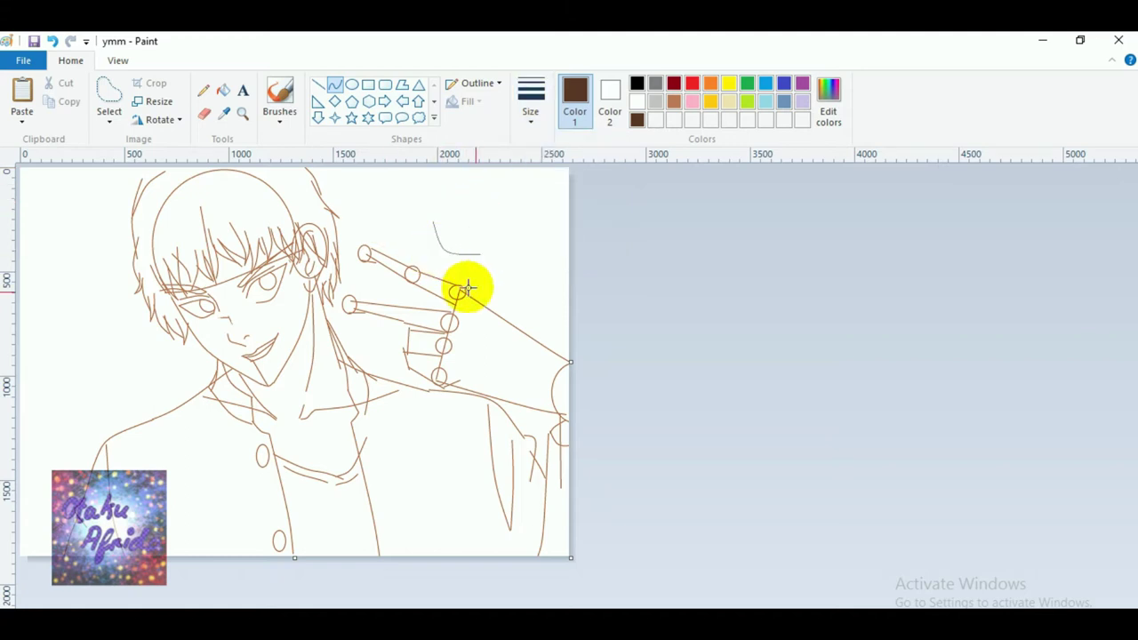
pyautogui.hotkey('ctrl', 'z')
pyautogui.click(525, 105)
pyautogui.click(539, 151)
pyautogui.moveTo(421, 184)
pyautogui.mouseDown()
pyautogui.moveTo(492, 262)
pyautogui.moveTo(436, 236)
pyautogui.mouseUp()
pyautogui.click(535, 125)
pyautogui.click(555, 177)
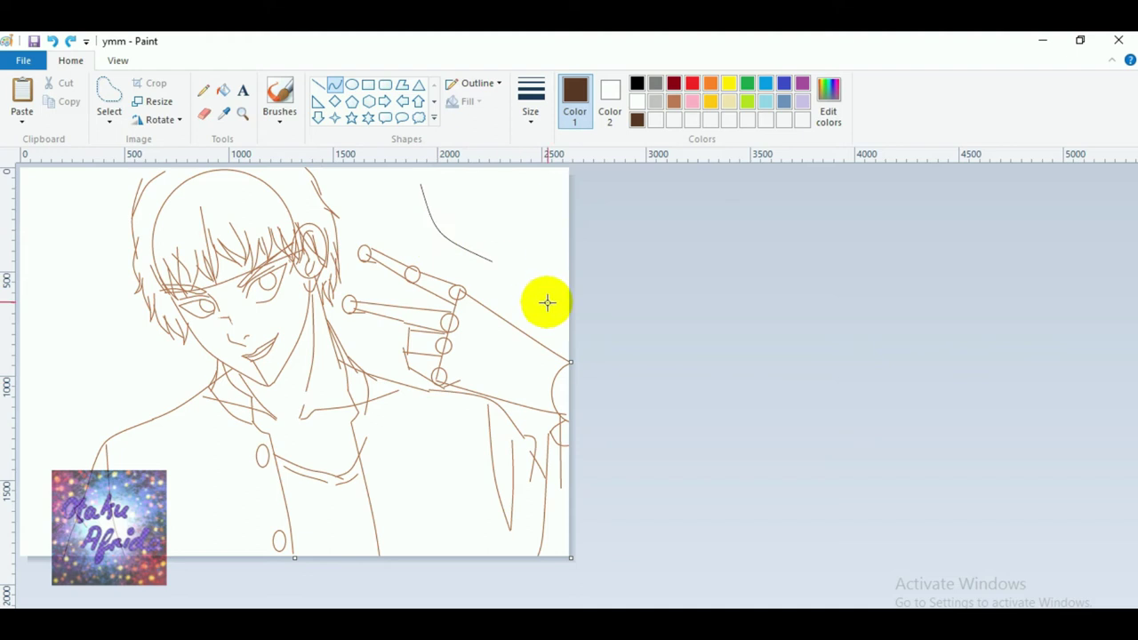
pyautogui.hotkey('ctrl', 'z')
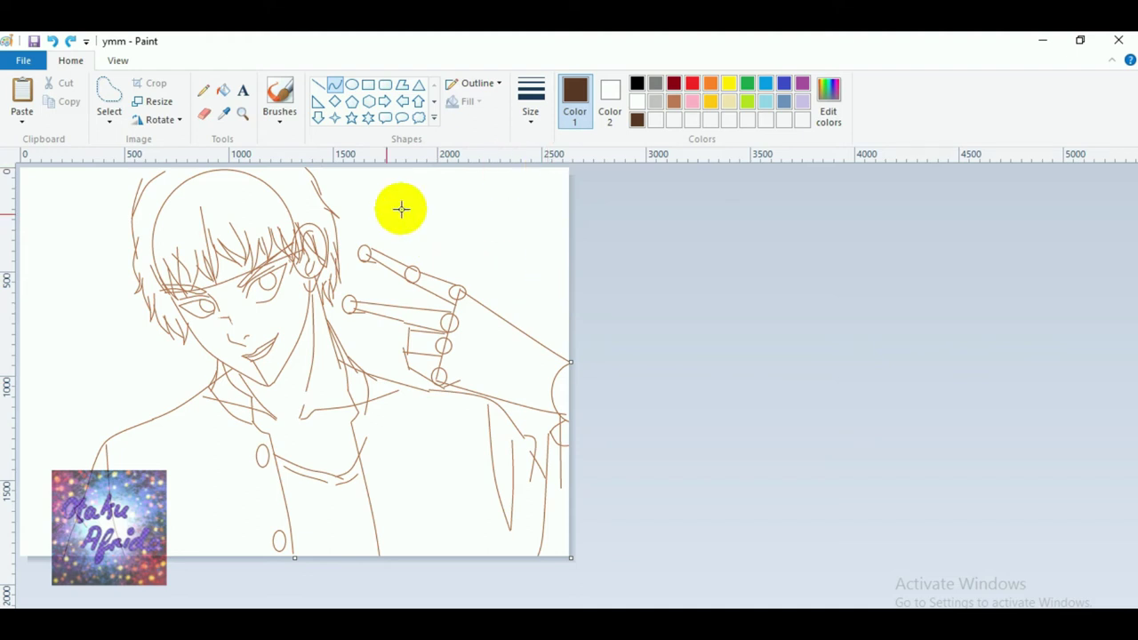
# Trace the upper and lower lid lines of the picture's right-hand eye with dark brown curves, leaving the iris untraced.
pyautogui.click(241, 120)
pyautogui.click(248, 250)
pyautogui.click(522, 441)
pyautogui.scroll(3, 522, 433)
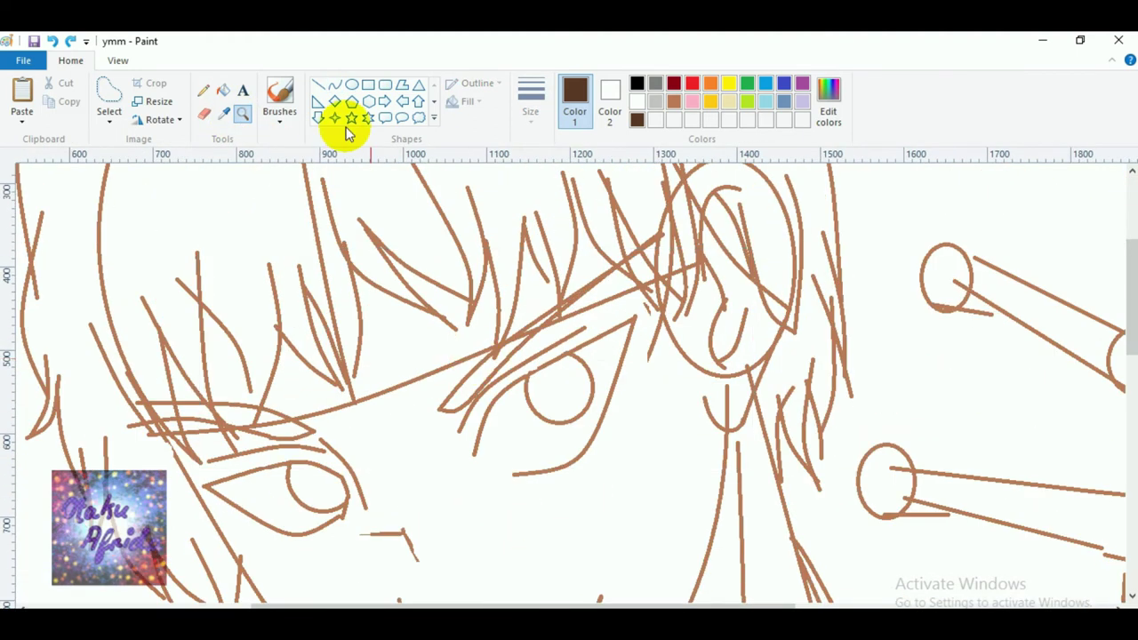
pyautogui.click(333, 86)
pyautogui.moveTo(476, 453); pyautogui.dragTo(479, 397)
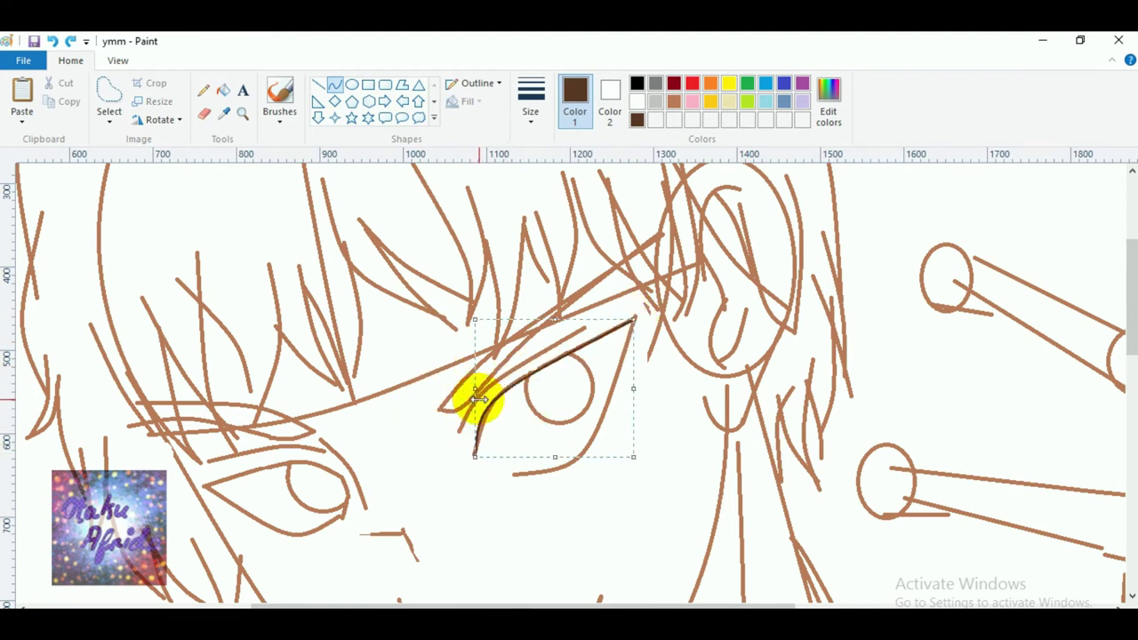
pyautogui.click(422, 475)
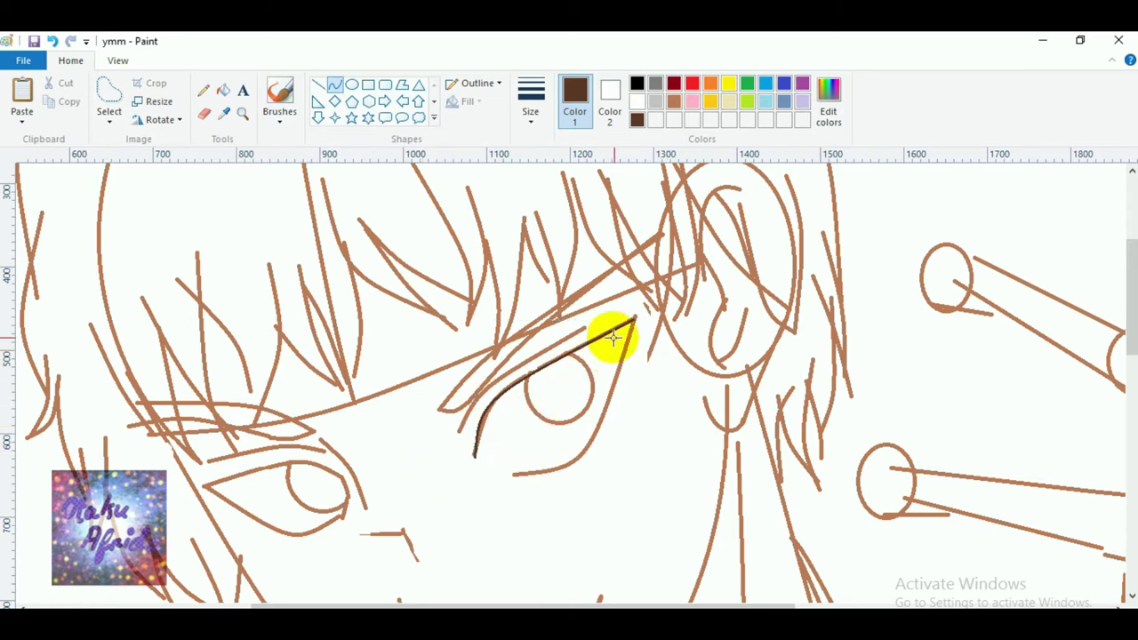
pyautogui.moveTo(635, 317); pyautogui.dragTo(592, 465)
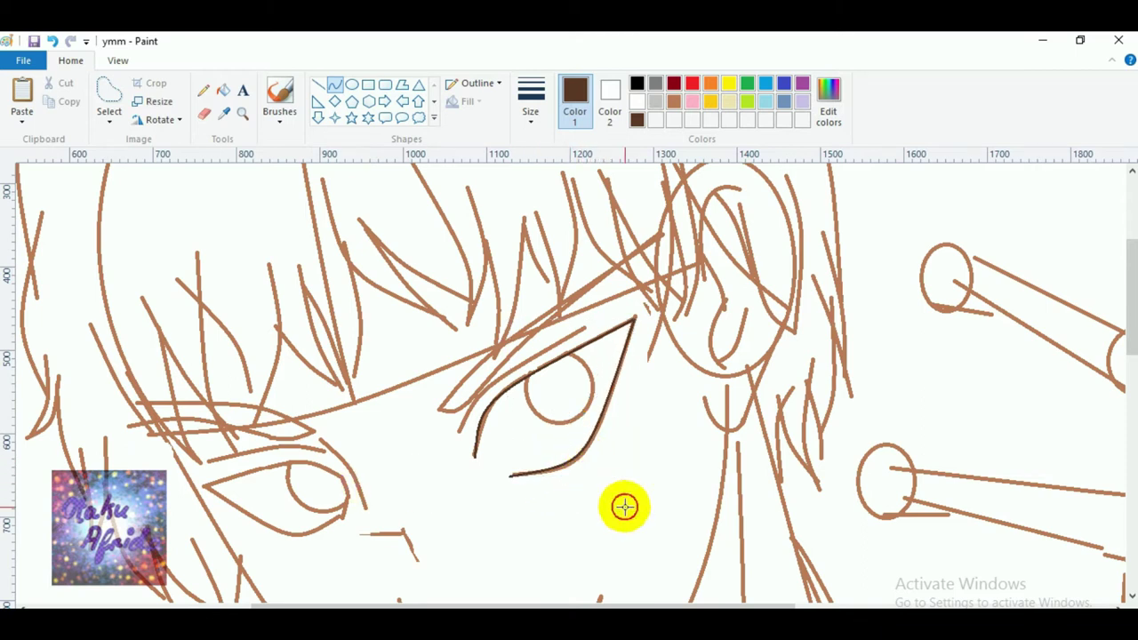
# Trace the upper and lower lid lines of the picture's left-hand eye with dark brown curves.
pyautogui.moveTo(341, 478); pyautogui.dragTo(209, 481)
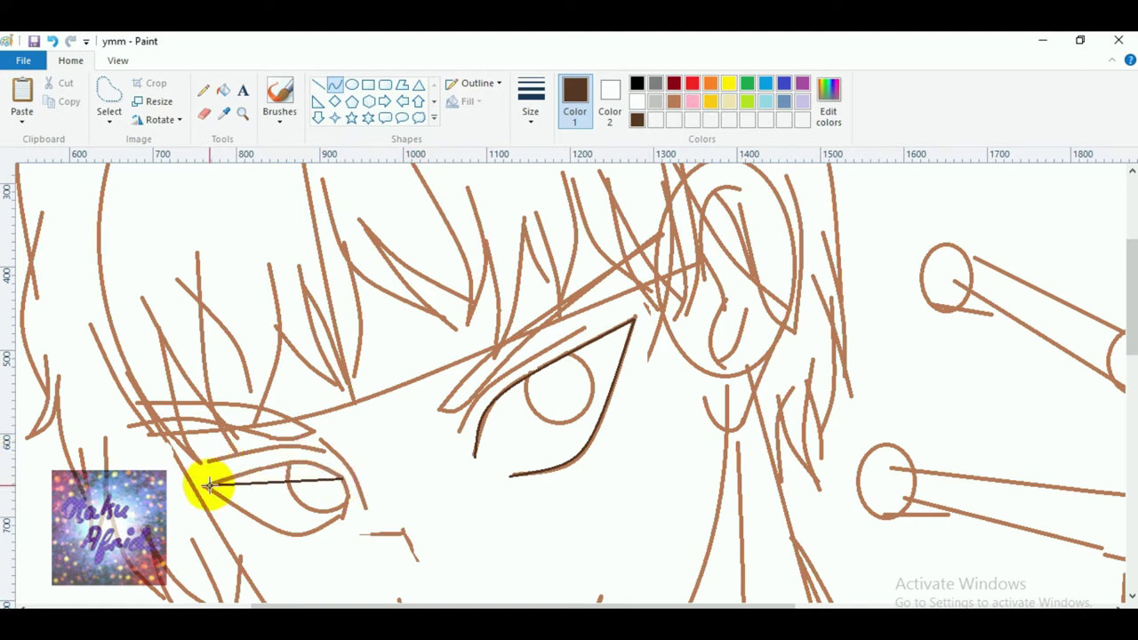
pyautogui.moveTo(325, 478); pyautogui.dragTo(303, 455)
pyautogui.scroll(-3, 355, 495)
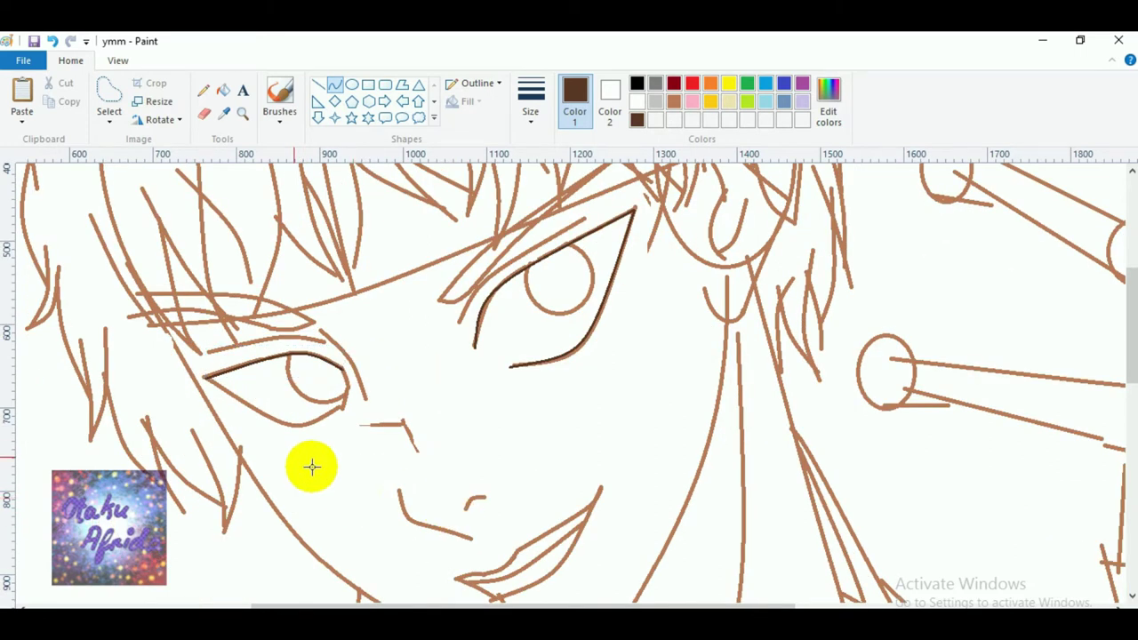
pyautogui.moveTo(205, 377); pyautogui.dragTo(293, 433)
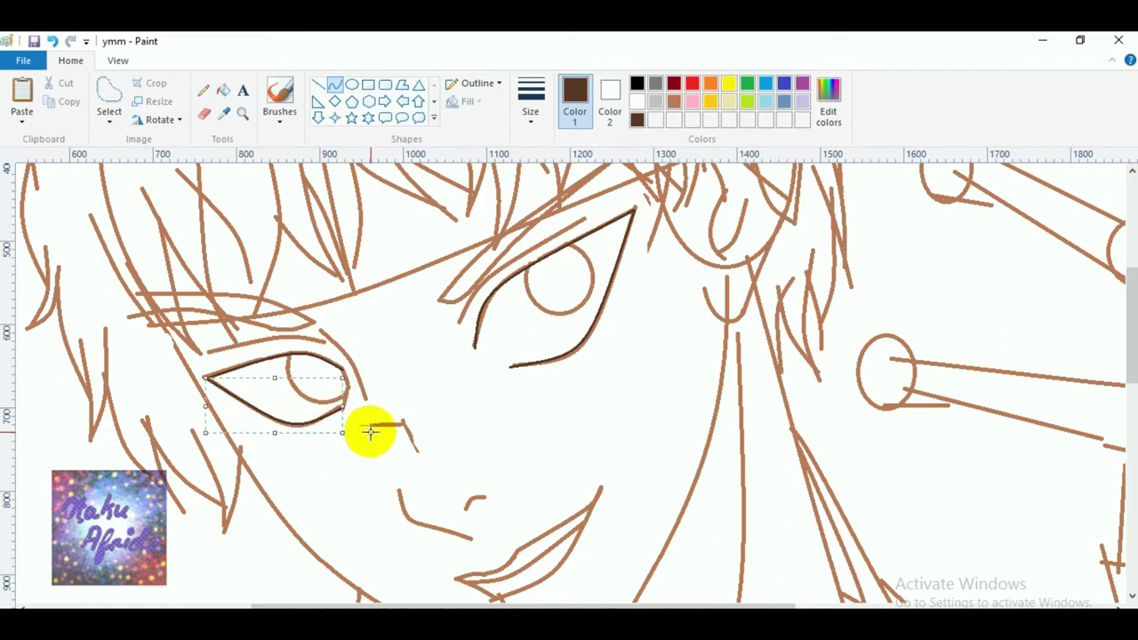
# Trace the curved crease beside the left-hand eye's inner corner, the base line of the nose and the small nostril.
pyautogui.moveTo(318, 326); pyautogui.dragTo(354, 368)
pyautogui.moveTo(400, 489)
pyautogui.mouseDown()
pyautogui.moveTo(449, 534)
pyautogui.moveTo(403, 514)
pyautogui.moveTo(461, 540)
pyautogui.moveTo(447, 525)
pyautogui.moveTo(465, 539)
pyautogui.moveTo(449, 528)
pyautogui.moveTo(466, 537)
pyautogui.moveTo(474, 501)
pyautogui.moveTo(492, 496)
pyautogui.moveTo(474, 504)
pyautogui.mouseUp()
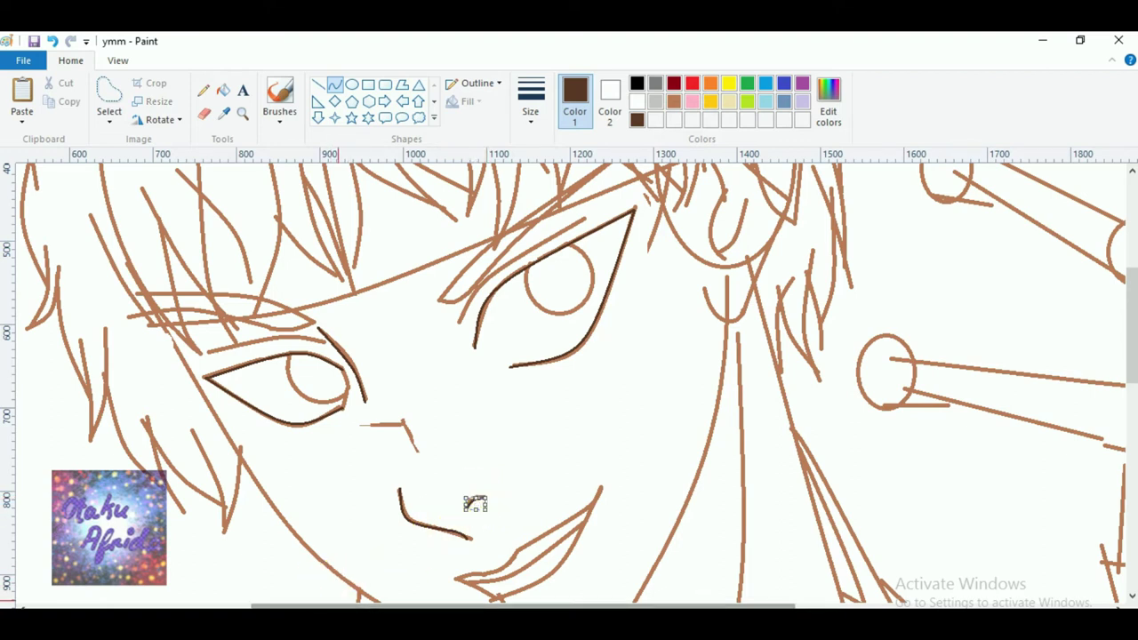
pyautogui.click(476, 504)
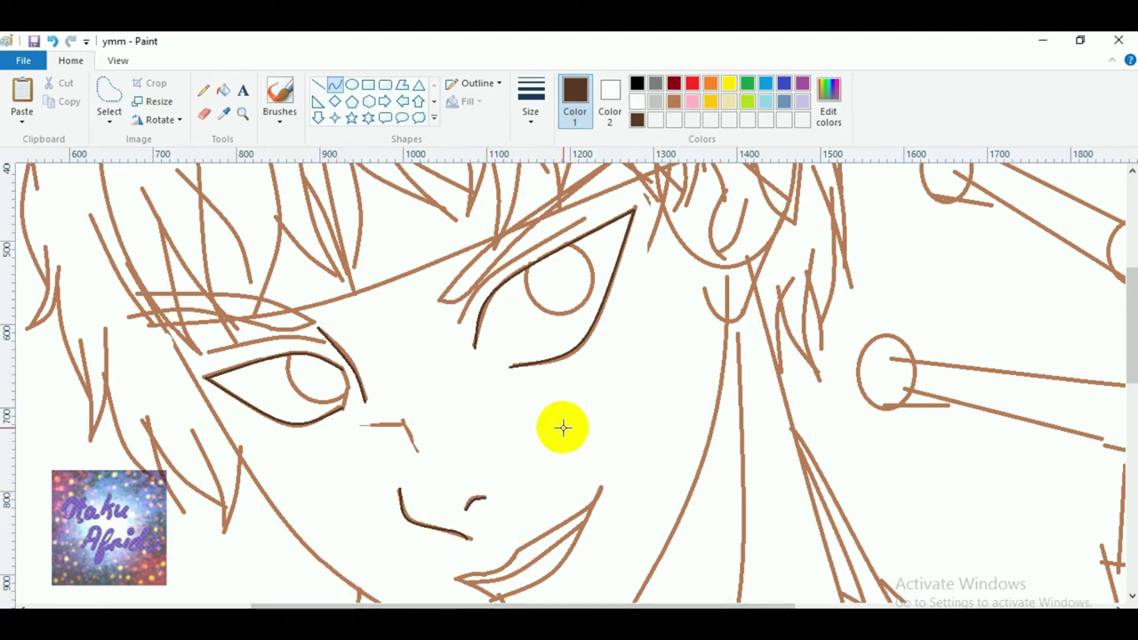
# Trace the upper edge of the mouth in dark brown from its left corner to its raised right corner.
pyautogui.scroll(-4, 386, 472)
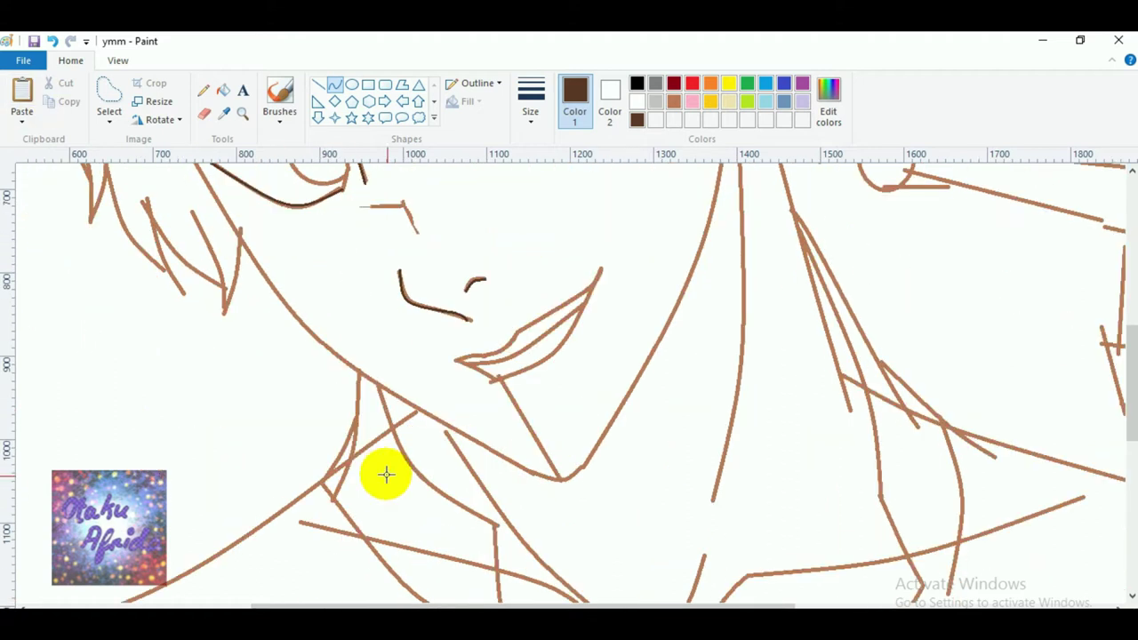
pyautogui.scroll(2, 448, 508)
pyautogui.moveTo(456, 468); pyautogui.dragTo(521, 433)
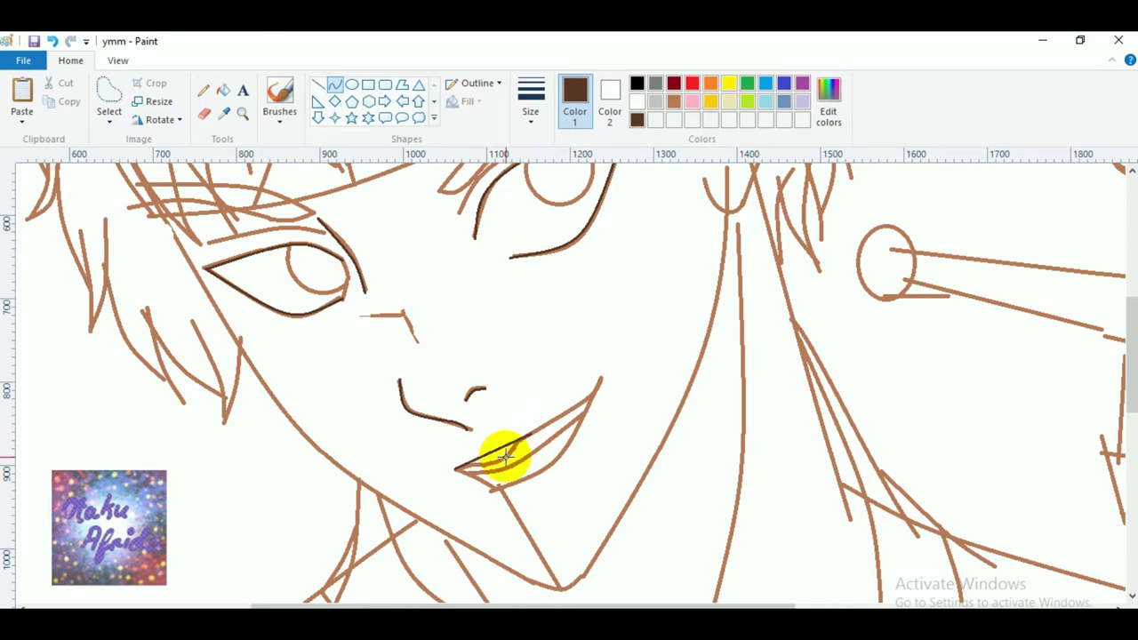
pyautogui.click(545, 539)
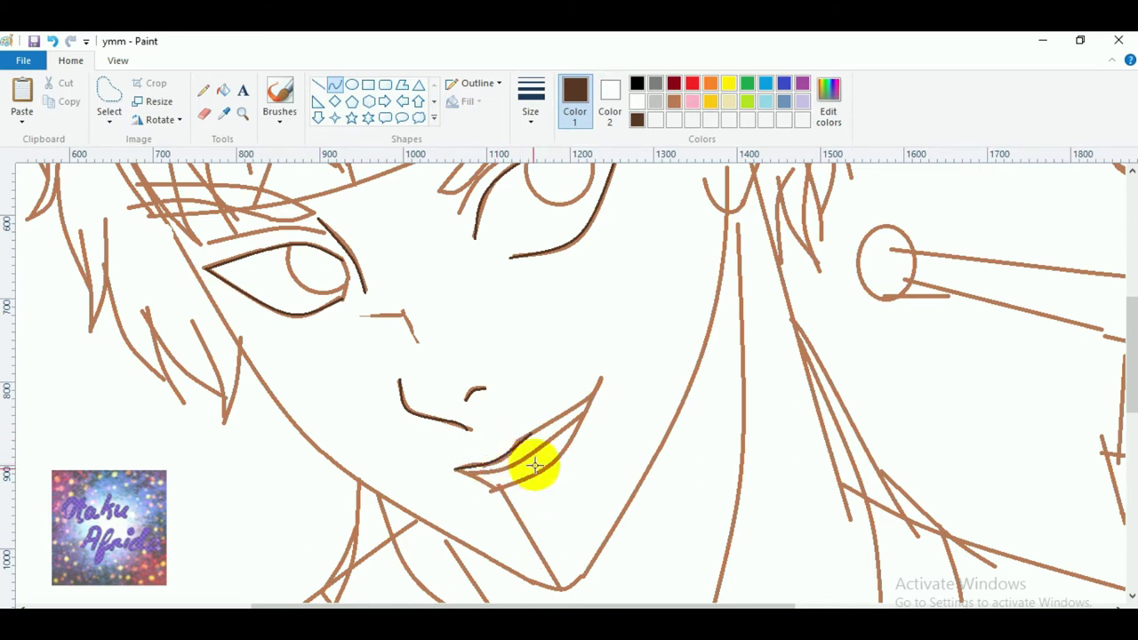
pyautogui.moveTo(505, 447); pyautogui.dragTo(588, 398)
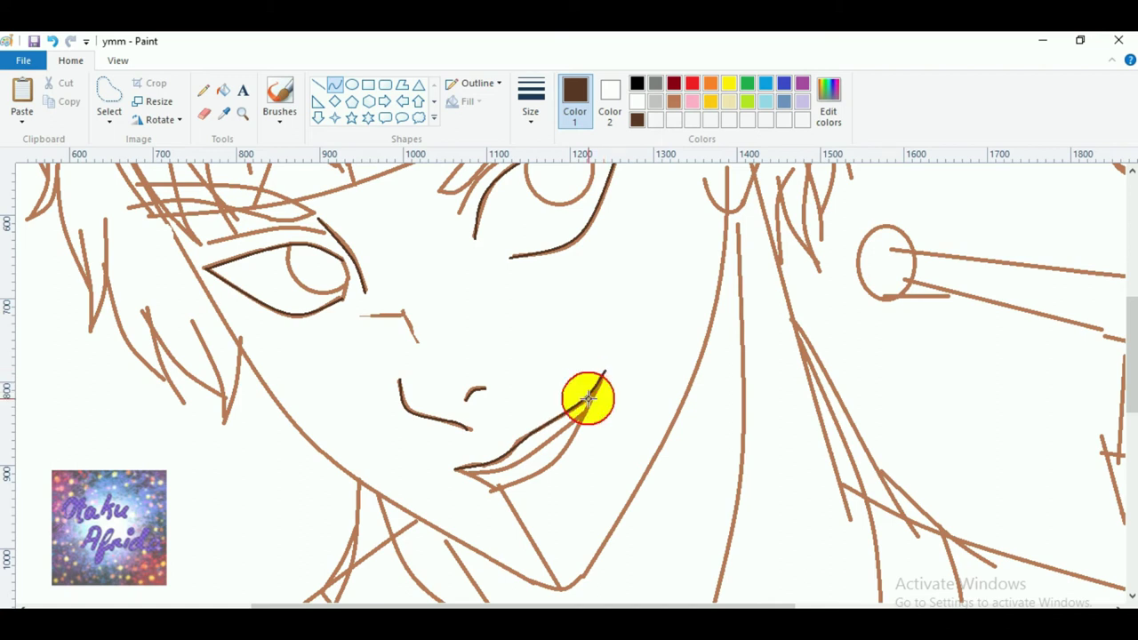
pyautogui.click(587, 400)
pyautogui.click(631, 452)
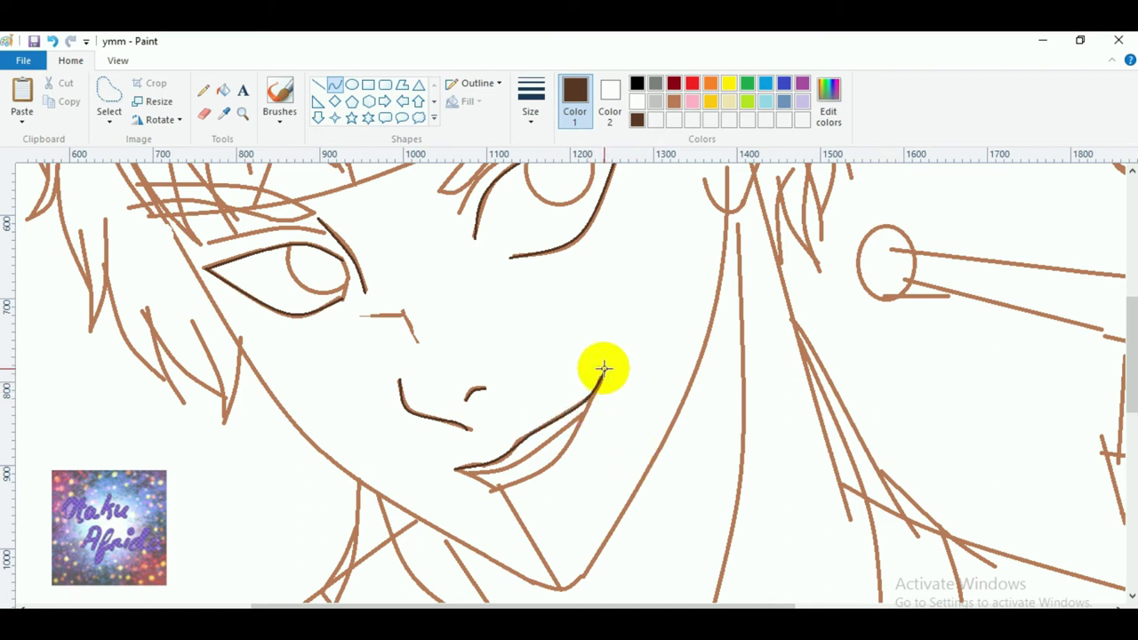
# Trace the mouth's inner and lower lip lines in dark brown and add a short stroke just beneath the lower lip.
pyautogui.moveTo(602, 376); pyautogui.dragTo(514, 465)
pyautogui.click(514, 520)
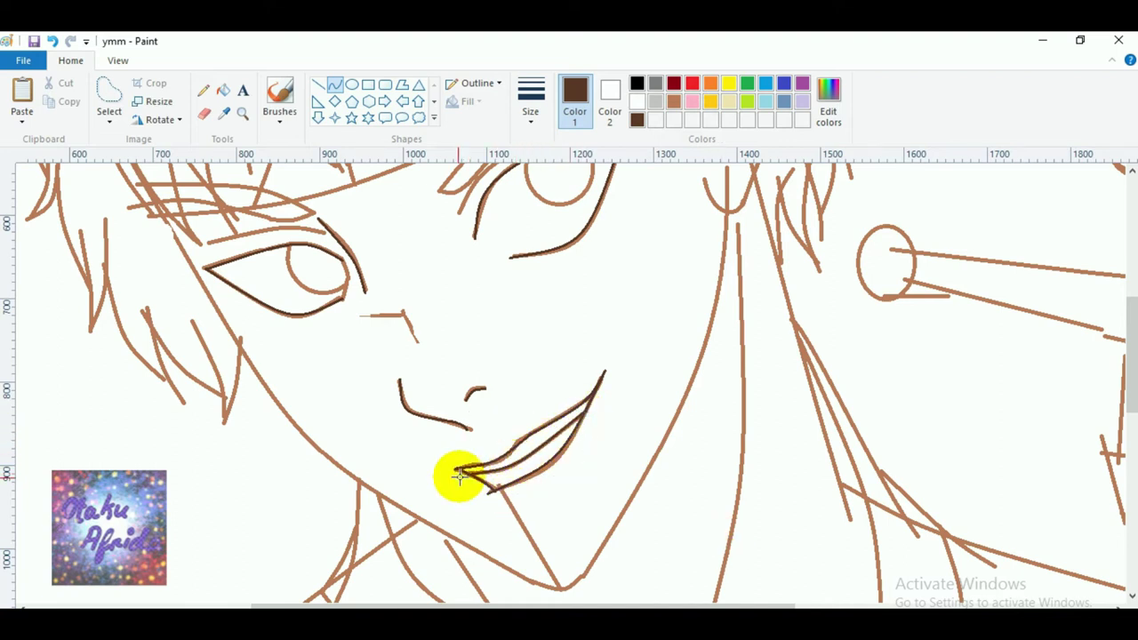
pyautogui.scroll(-2, 453, 480)
pyautogui.moveTo(508, 402); pyautogui.dragTo(558, 383)
pyautogui.scroll(4, 628, 475)
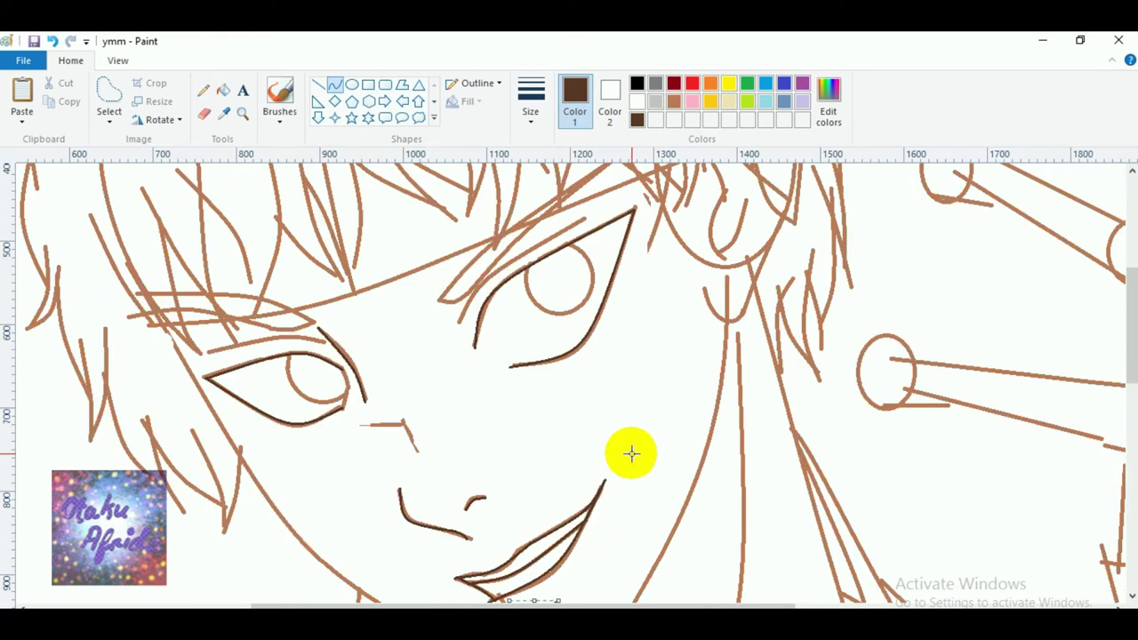
# Try outlining the right-hand eye's iris with an ellipse and a curve, undoing the attempts.
pyautogui.click(353, 85)
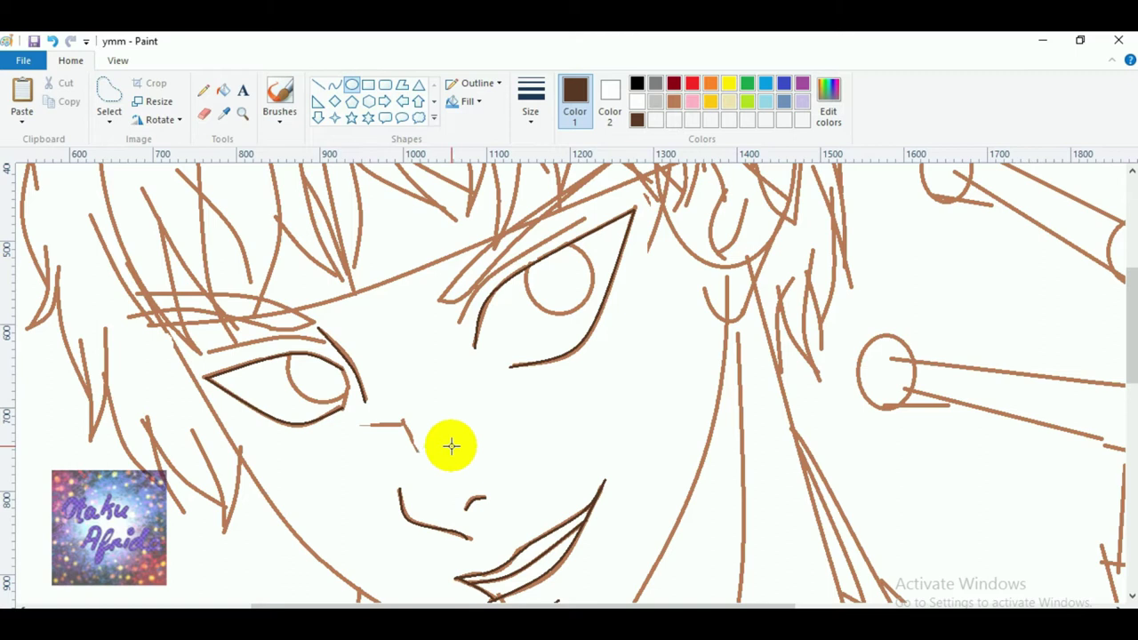
pyautogui.moveTo(514, 233); pyautogui.dragTo(594, 315)
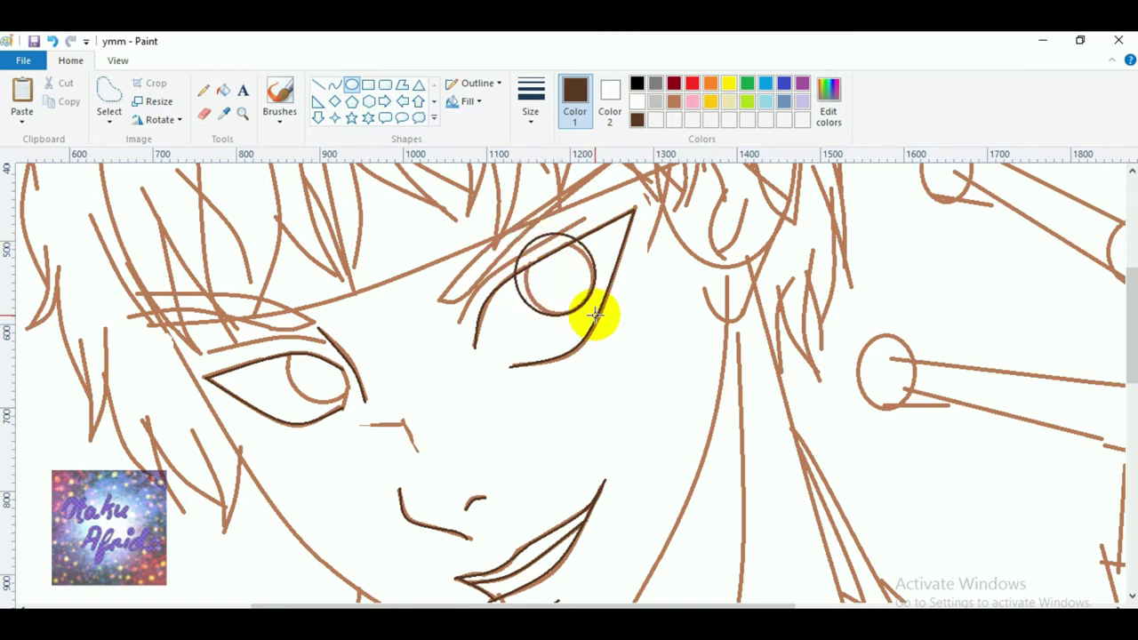
pyautogui.click(335, 85)
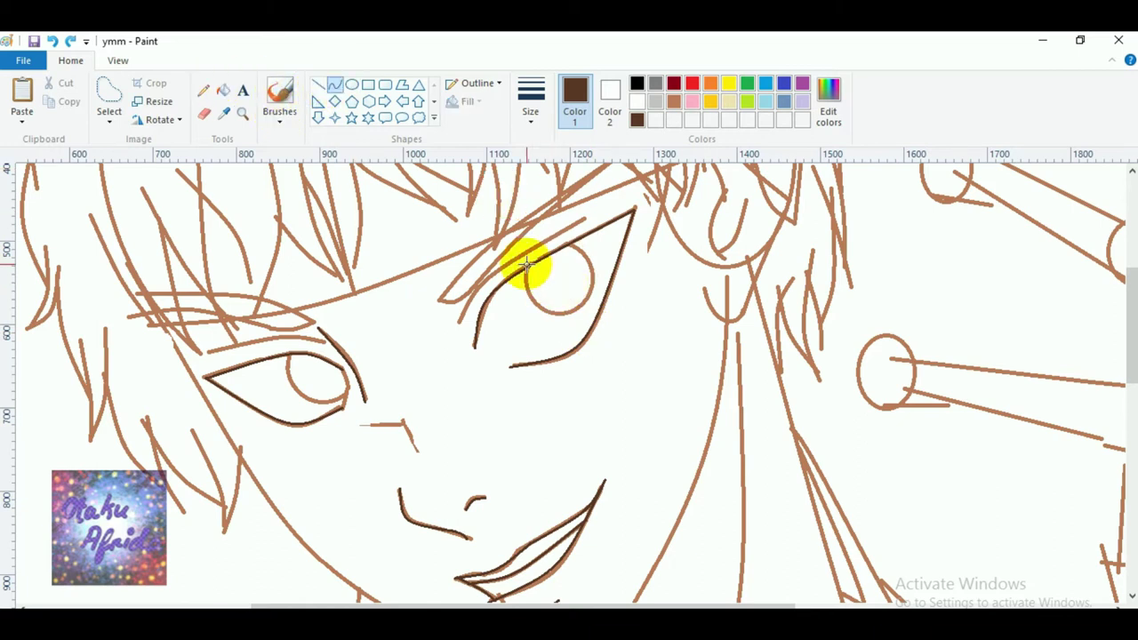
pyautogui.moveTo(529, 265)
pyautogui.mouseDown()
pyautogui.moveTo(542, 297)
pyautogui.moveTo(579, 308)
pyautogui.moveTo(530, 308)
pyautogui.moveTo(547, 322)
pyautogui.moveTo(525, 313)
pyautogui.moveTo(526, 271)
pyautogui.mouseUp()
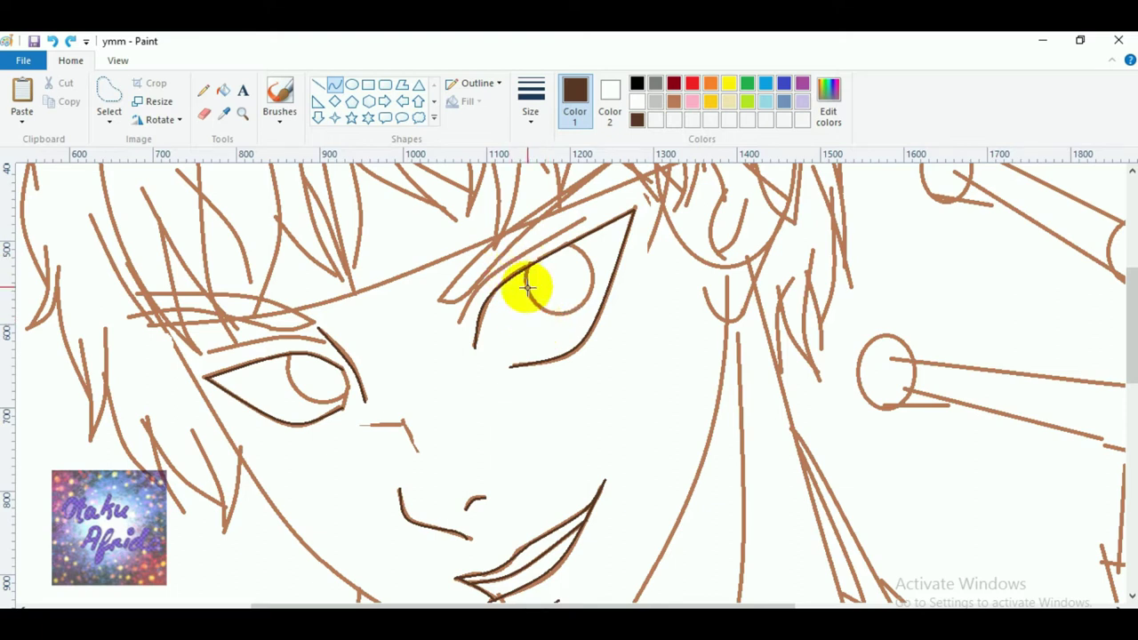
# Recolor the right-hand eye's light brown iris outline dark brown with a color fill.
pyautogui.click(222, 89)
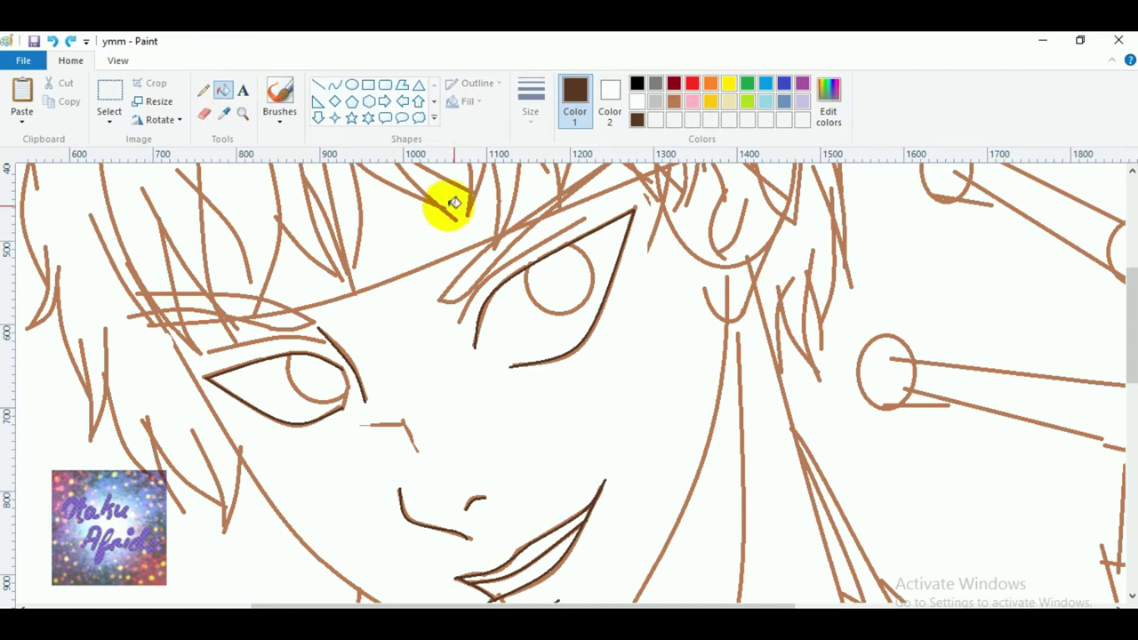
pyautogui.click(583, 299)
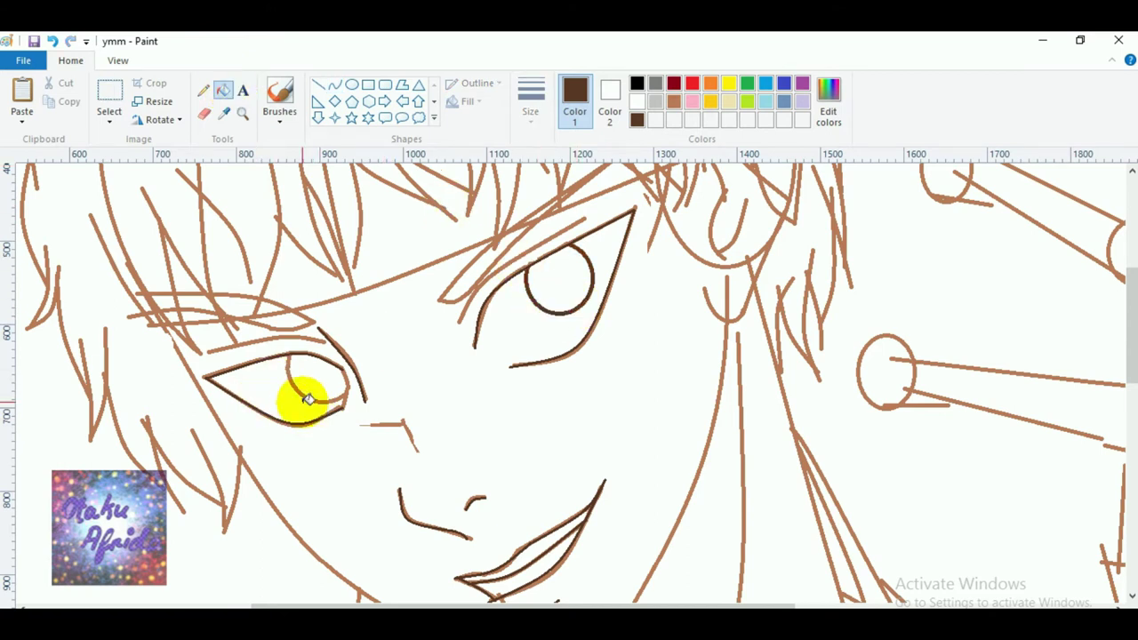
# Try recoloring the left-hand eye's iris outline dark brown with color fills, and undo them.
pyautogui.click(310, 389)
pyautogui.hotkey('ctrl', 'z')
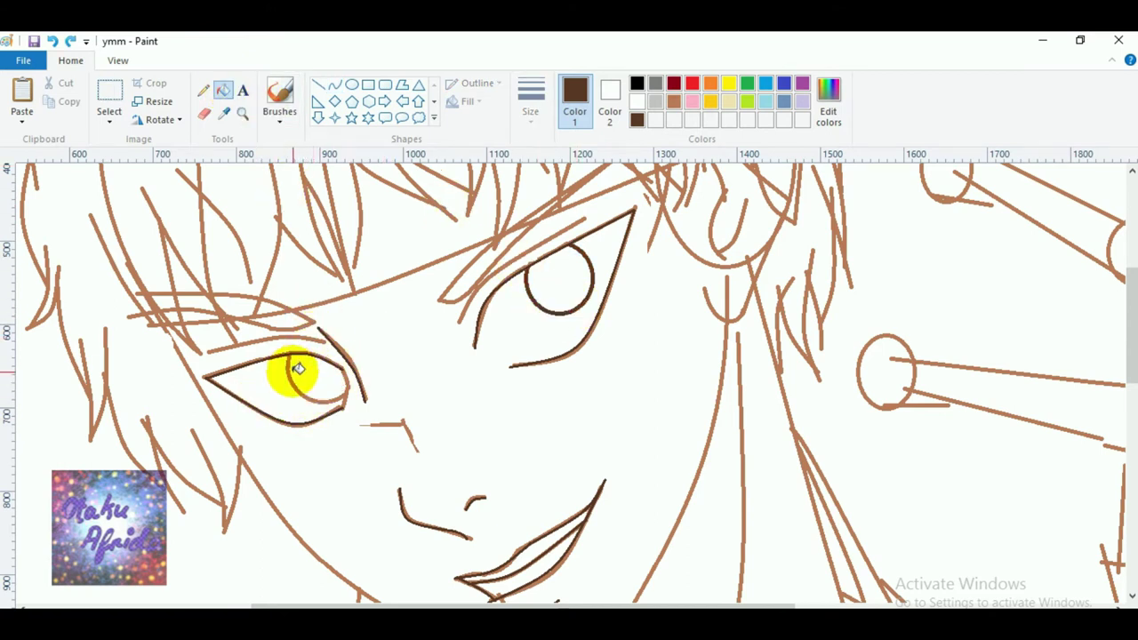
pyautogui.click(291, 369)
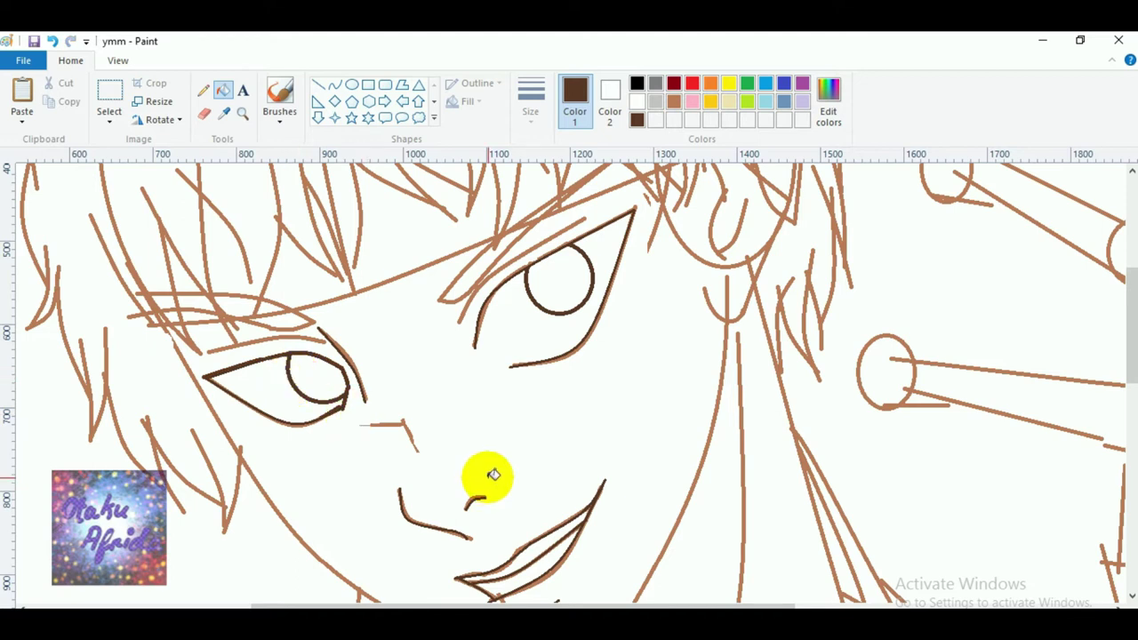
pyautogui.hotkey('ctrl', 'z')
# Close the left-hand eye's inner corner with a dark brown curve and fill its light brown iris outline dark brown.
pyautogui.click(334, 84)
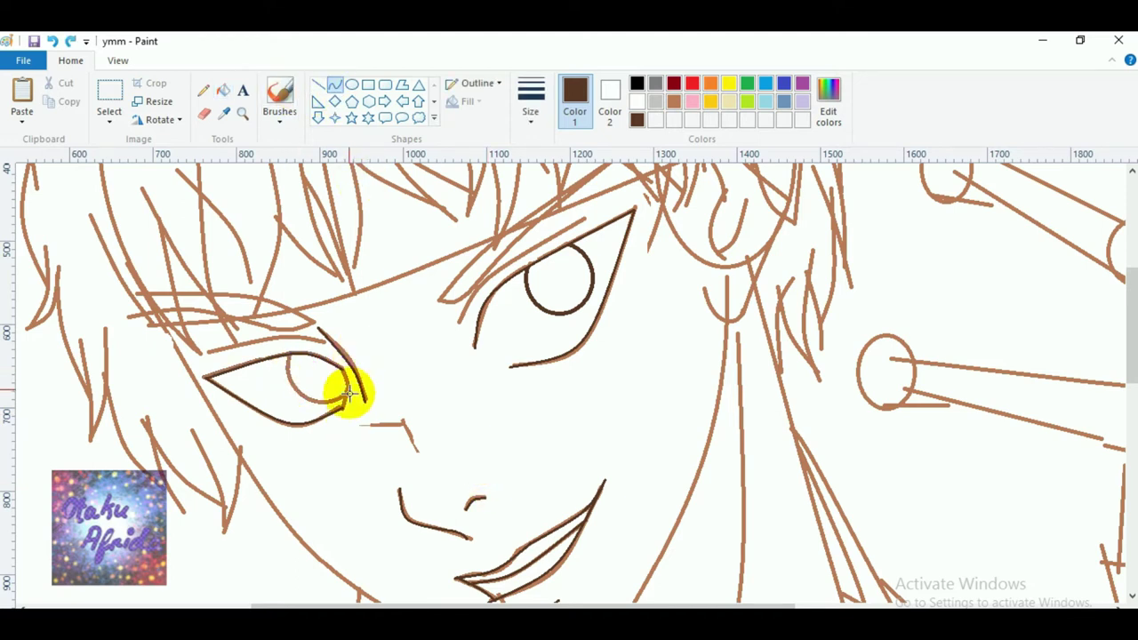
pyautogui.moveTo(339, 368); pyautogui.dragTo(349, 397)
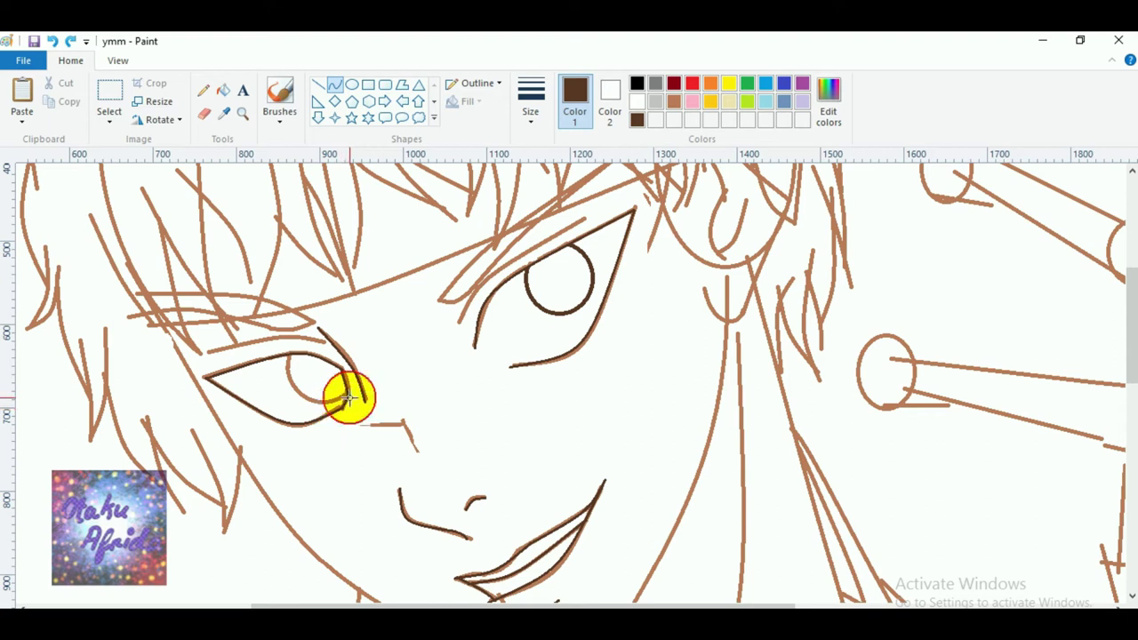
pyautogui.click(223, 91)
pyautogui.click(312, 394)
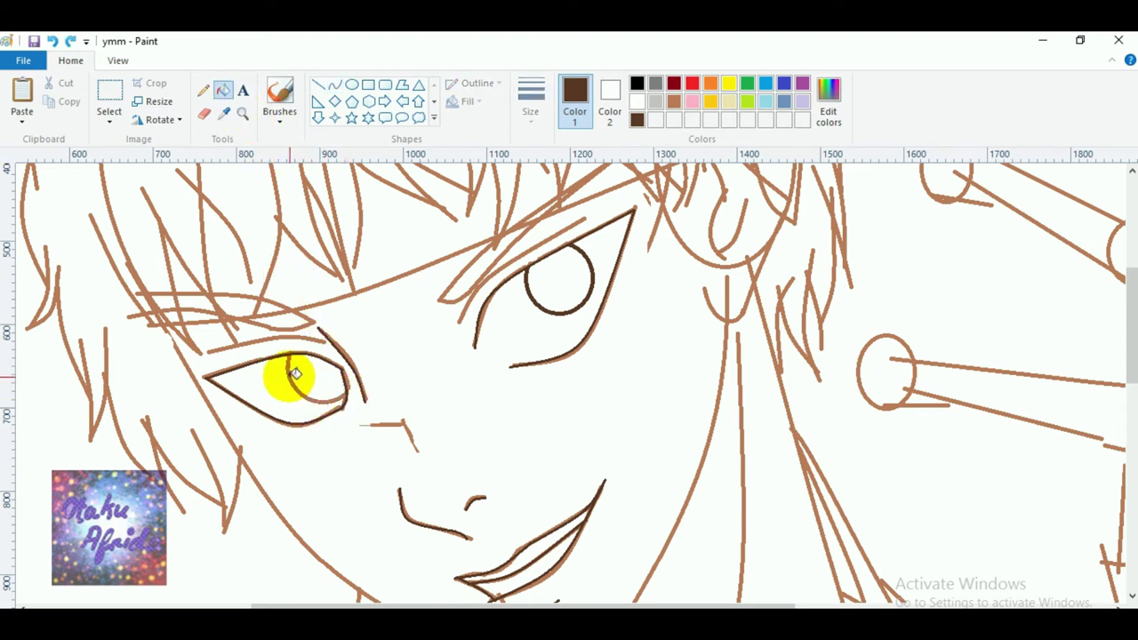
# Trace the eyelid crease lines above the right-hand and left-hand eyes with dark brown curves.
pyautogui.click(336, 84)
pyautogui.scroll(3, 426, 365)
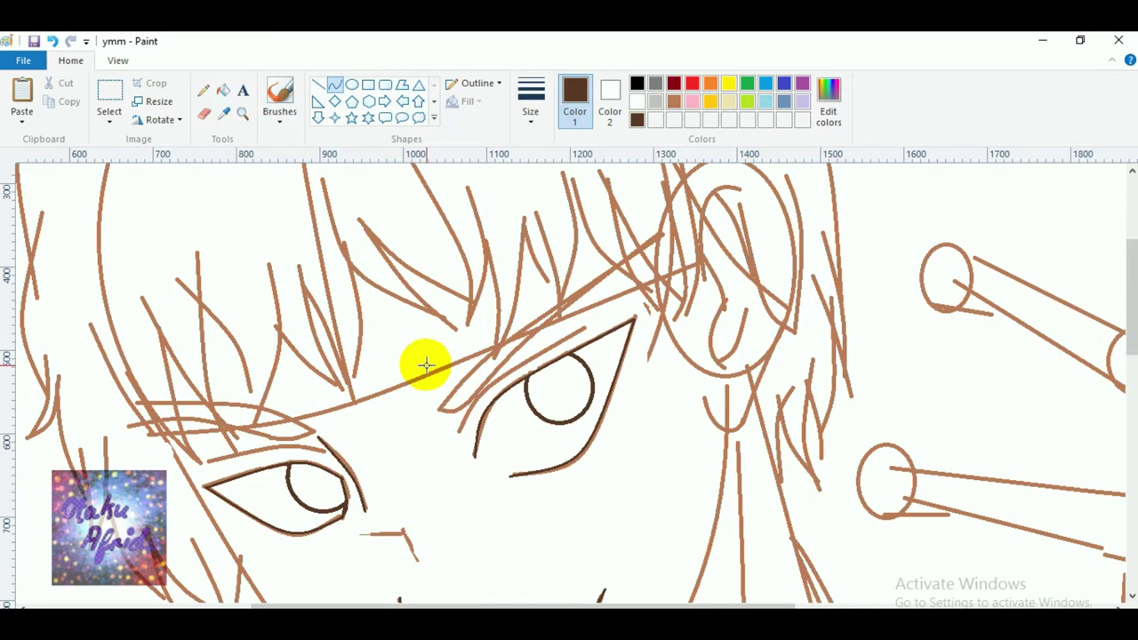
pyautogui.moveTo(457, 432); pyautogui.dragTo(591, 325)
pyautogui.moveTo(491, 389); pyautogui.dragTo(481, 390)
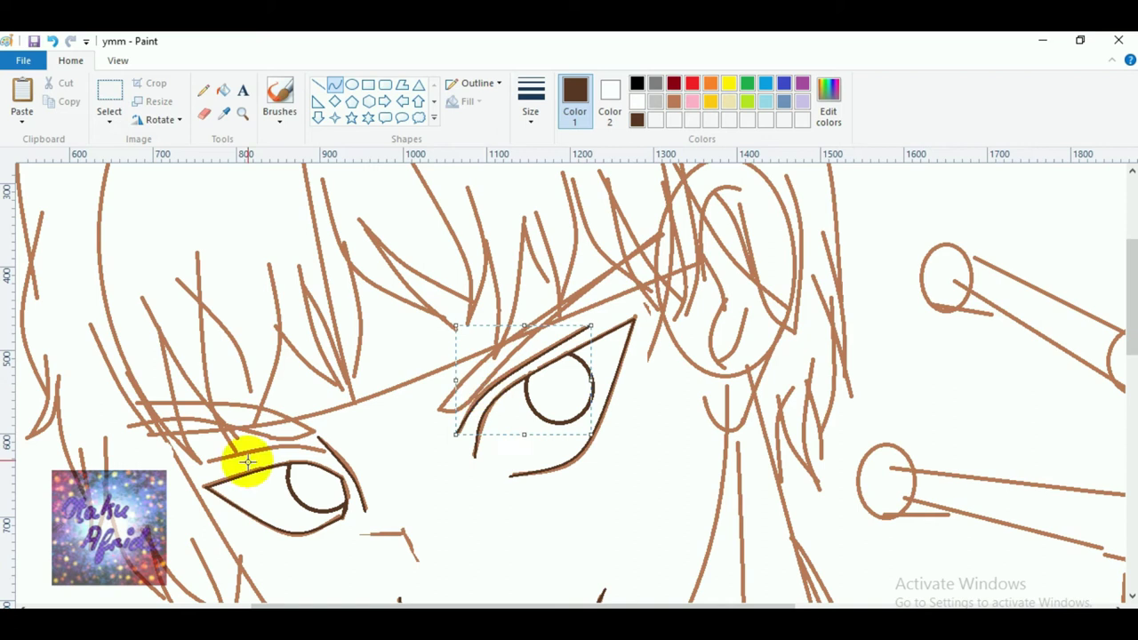
pyautogui.moveTo(326, 453)
pyautogui.mouseDown()
pyautogui.moveTo(217, 461)
pyautogui.moveTo(272, 447)
pyautogui.mouseUp()
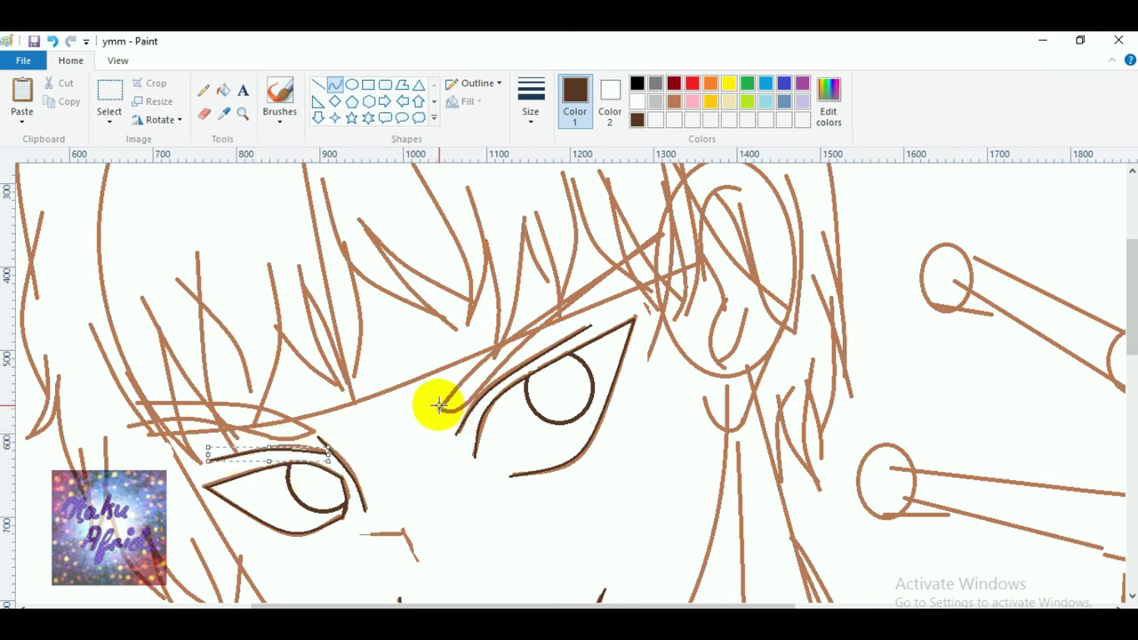
# Trace the right-hand eyebrow's rounded inner end and its long edges with dark brown curves.
pyautogui.click(448, 388)
pyautogui.click(449, 394)
pyautogui.click(412, 457)
pyautogui.moveTo(412, 456); pyautogui.dragTo(505, 354)
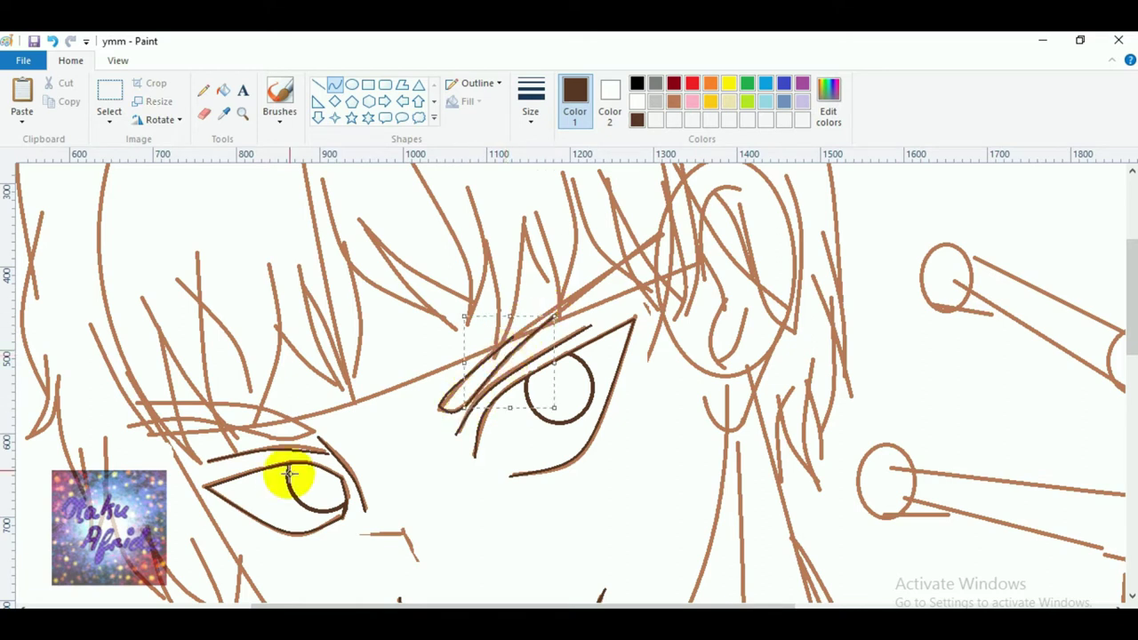
# Trace the left-hand eyebrow's inner end in dark brown, undoing a stray curve and extending its lower edge outward.
pyautogui.click(293, 418)
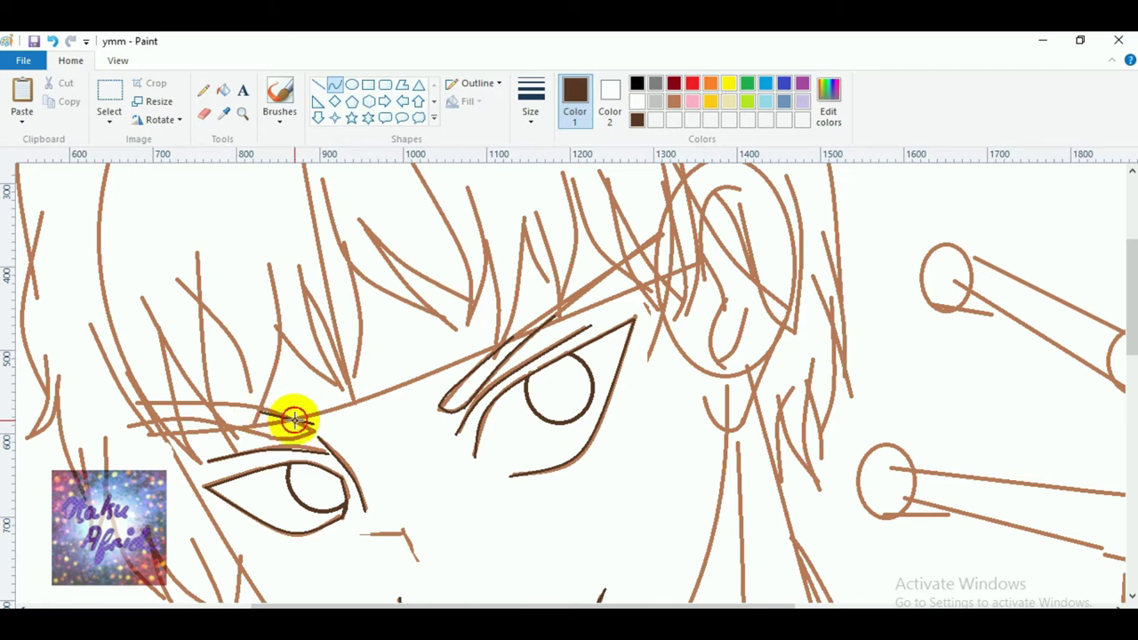
pyautogui.moveTo(296, 418)
pyautogui.mouseDown()
pyautogui.moveTo(329, 461)
pyautogui.moveTo(309, 427)
pyautogui.moveTo(295, 434)
pyautogui.moveTo(325, 483)
pyautogui.moveTo(292, 435)
pyautogui.mouseUp()
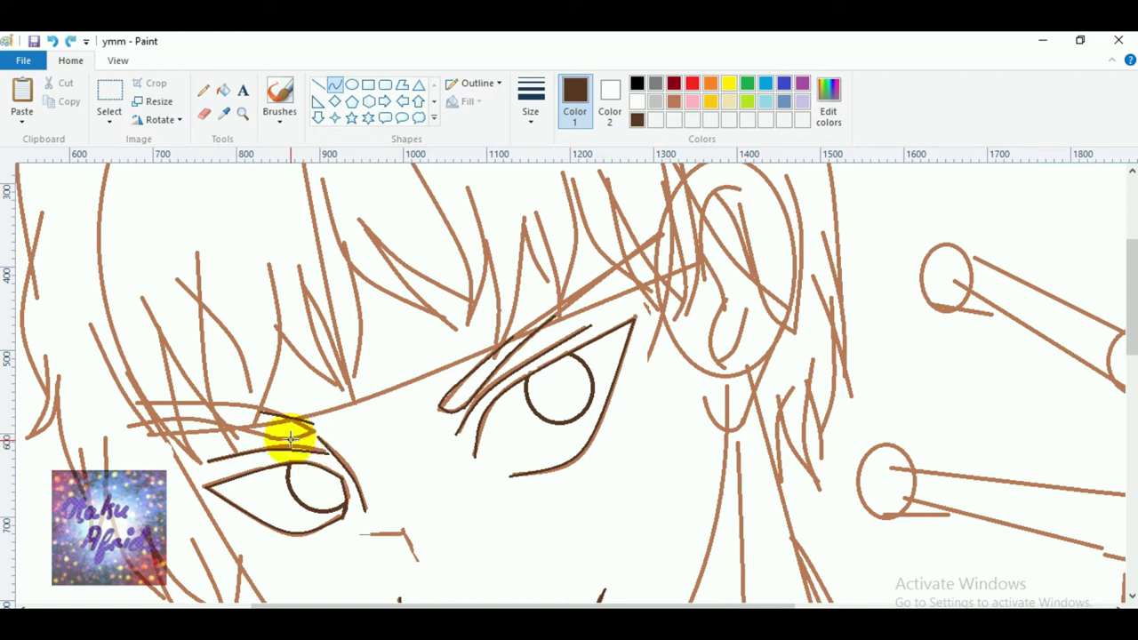
pyautogui.click(71, 41)
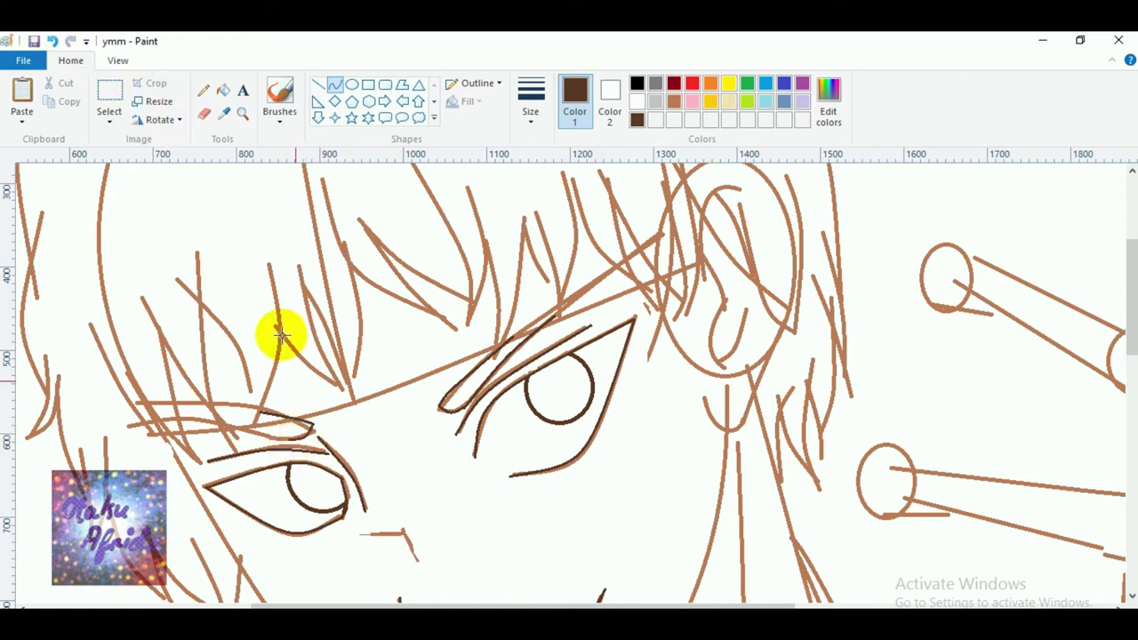
pyautogui.moveTo(288, 439); pyautogui.dragTo(188, 411)
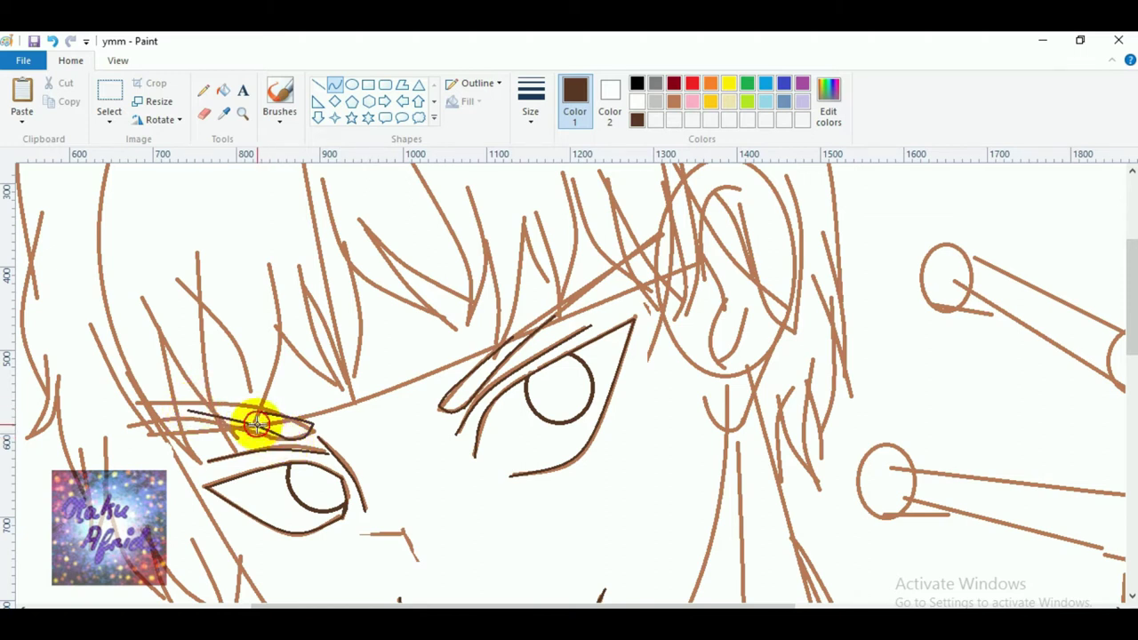
# Erase the excess line pieces at the outer part of the left-hand eyebrow and the upper end of the right-hand eyebrow.
pyautogui.click(203, 113)
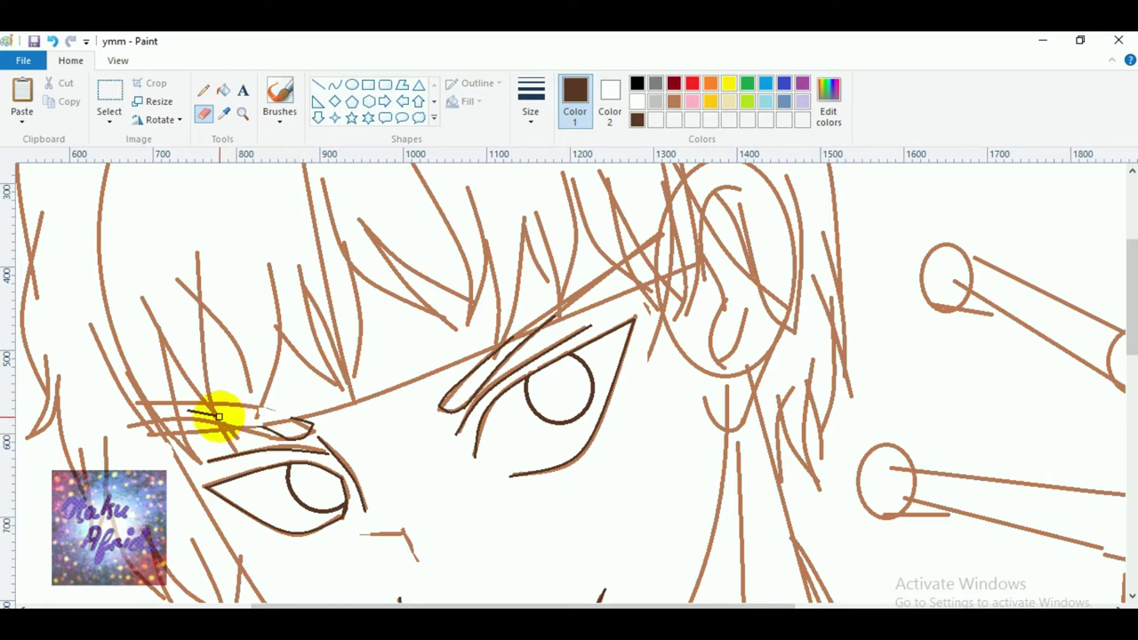
pyautogui.moveTo(219, 416); pyautogui.dragTo(188, 407)
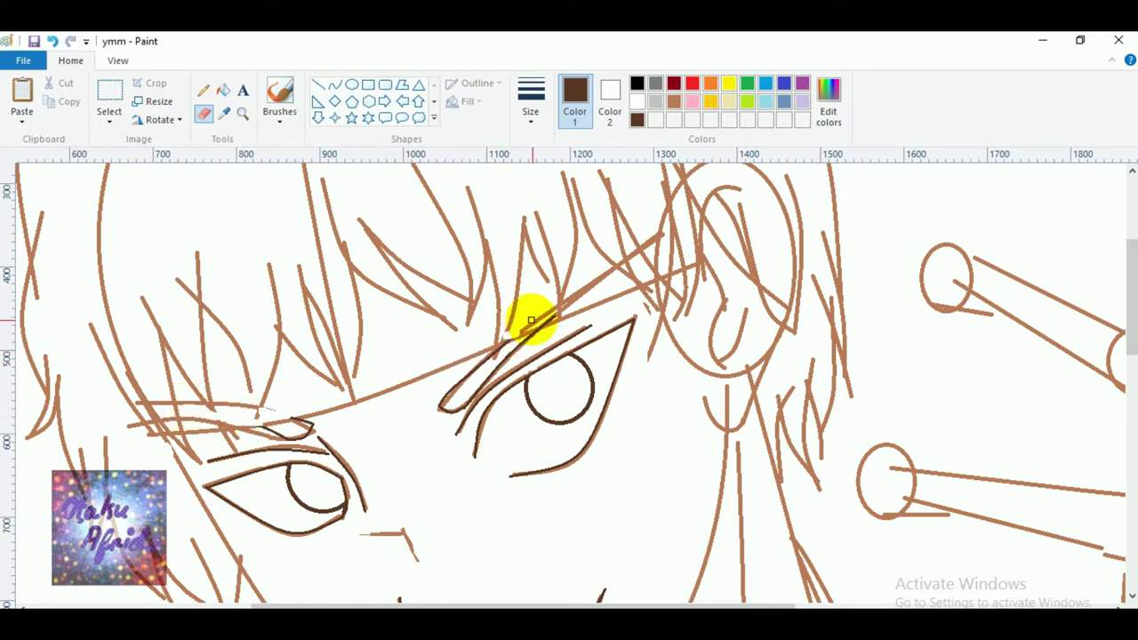
pyautogui.moveTo(535, 326); pyautogui.dragTo(551, 317)
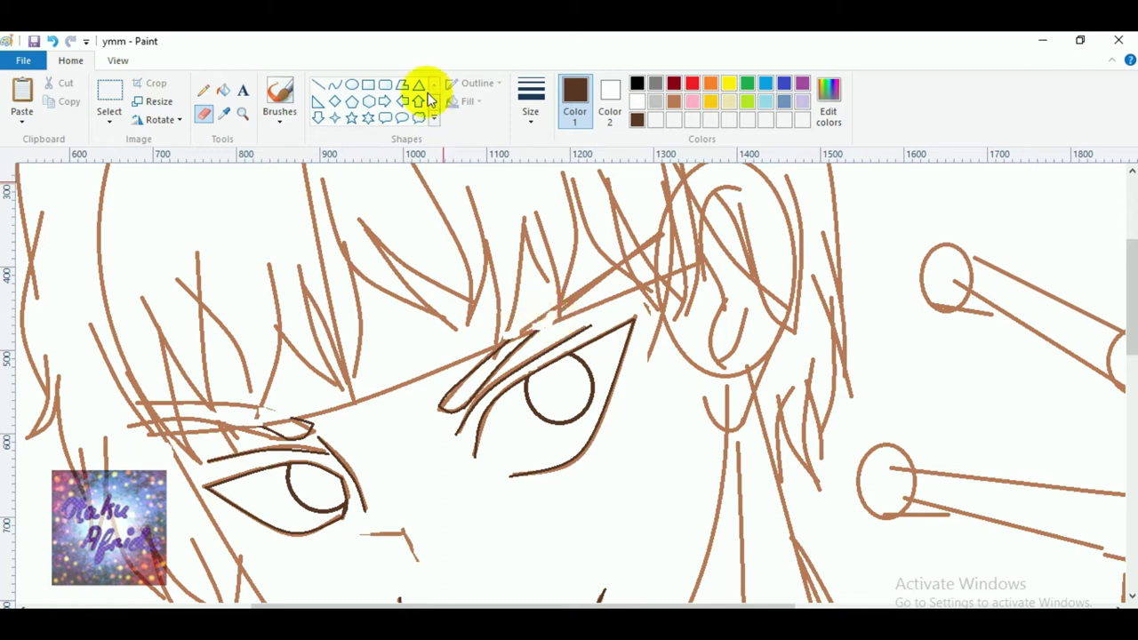
# Trace the headband's lower edge across the forehead with a dark brown curve and erase short pieces where hair strands cross it.
pyautogui.click(333, 83)
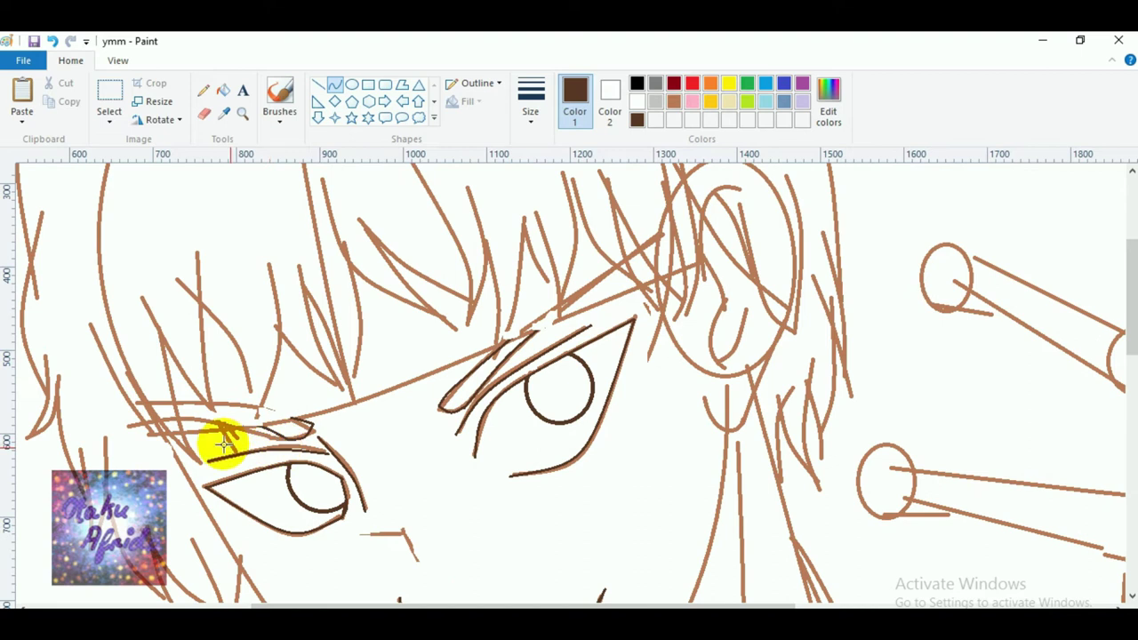
pyautogui.moveTo(155, 433); pyautogui.dragTo(652, 283)
pyautogui.moveTo(255, 427); pyautogui.dragTo(322, 423)
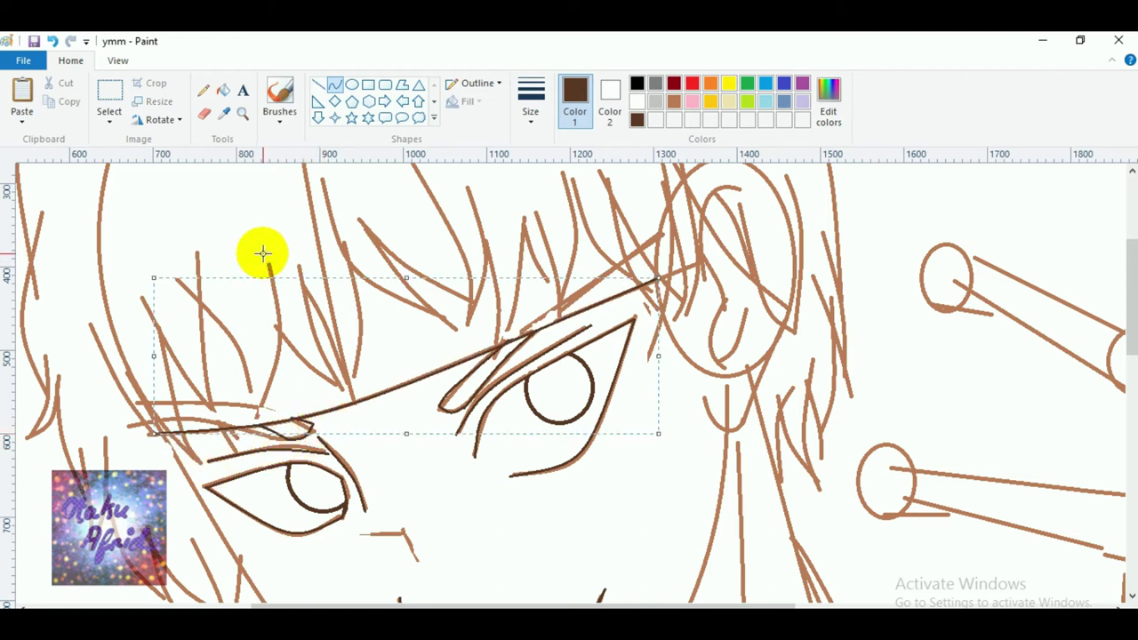
pyautogui.click(203, 112)
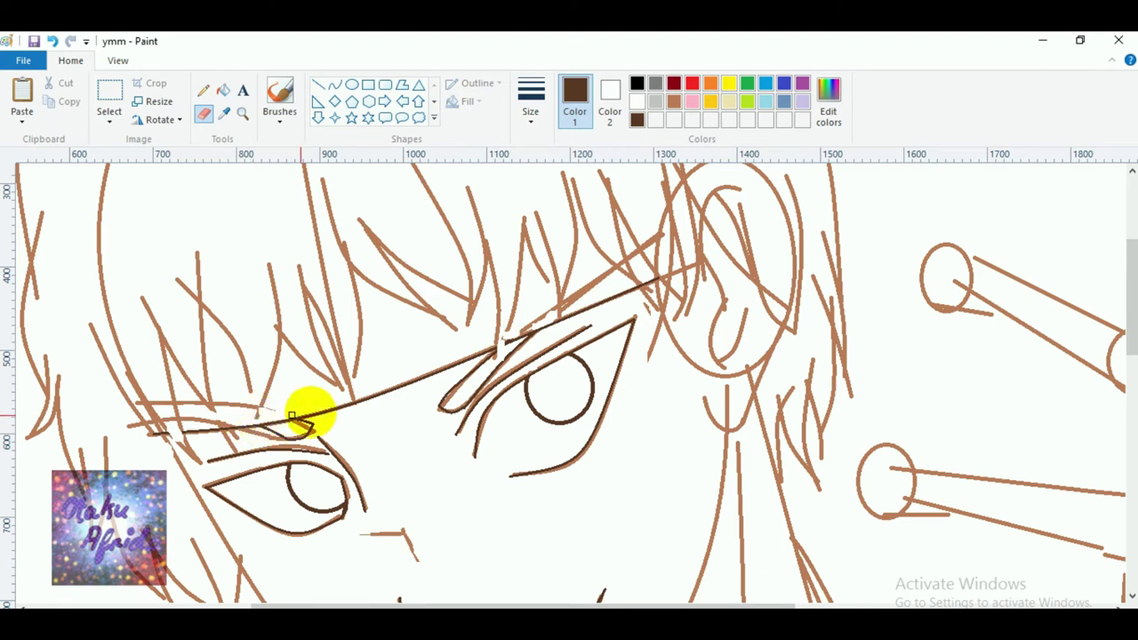
# Trace the outermost left-hand fringe strands down to the headband line with dark brown curves.
pyautogui.click(334, 86)
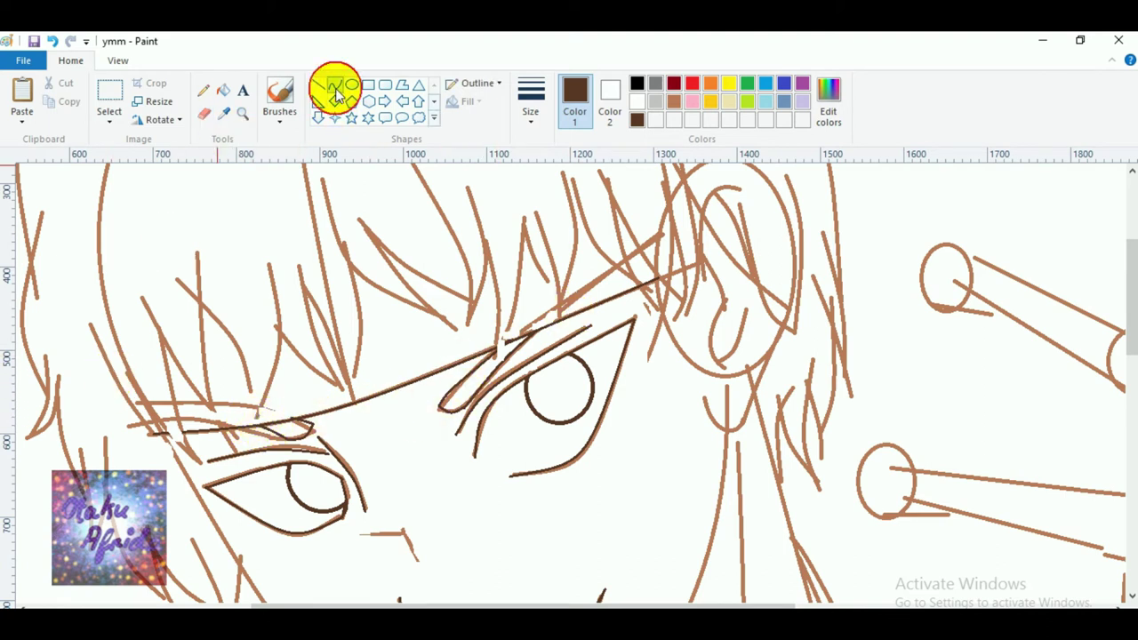
pyautogui.moveTo(90, 326); pyautogui.dragTo(194, 468)
pyautogui.click(173, 456)
pyautogui.click(176, 450)
pyautogui.click(228, 483)
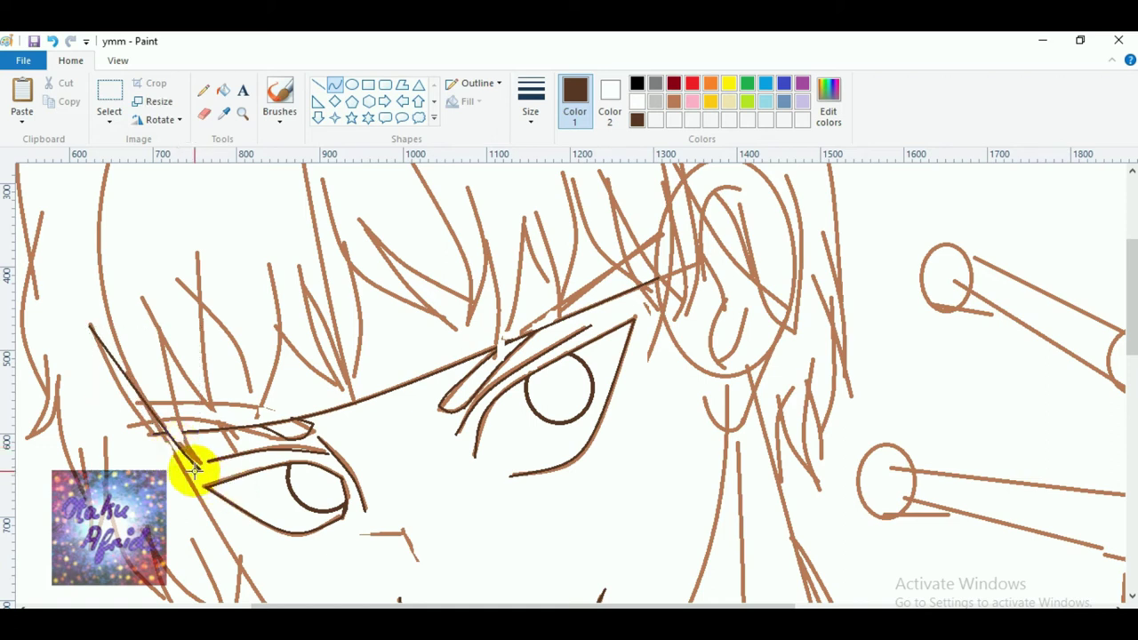
pyautogui.moveTo(199, 468); pyautogui.dragTo(167, 410)
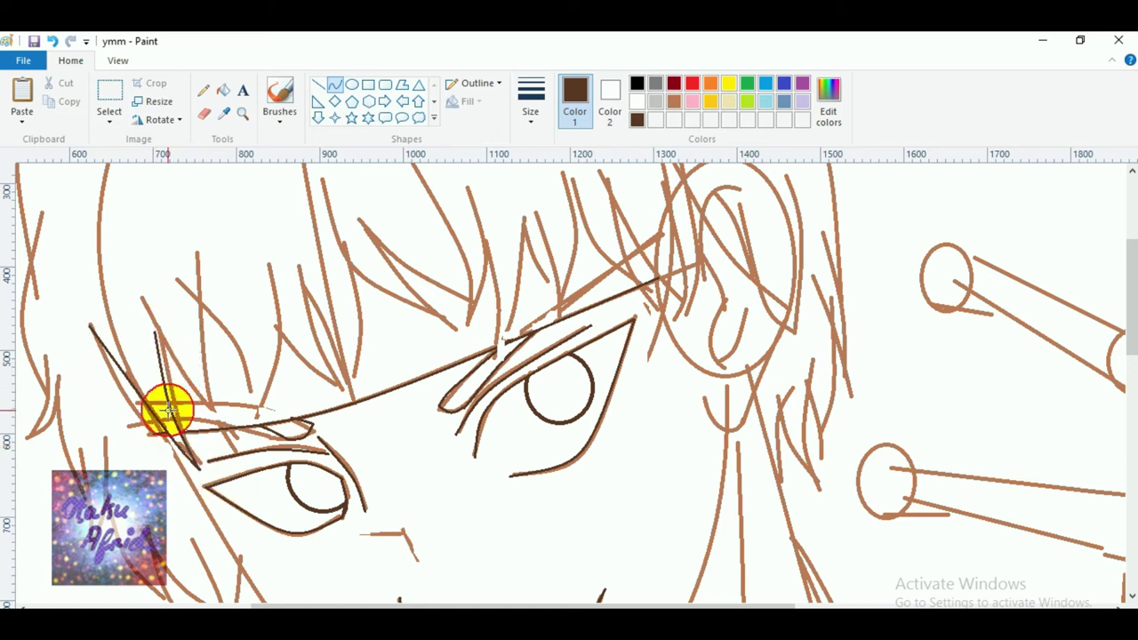
pyautogui.click(268, 499)
pyautogui.moveTo(142, 295)
pyautogui.mouseDown()
pyautogui.moveTo(155, 343)
pyautogui.moveTo(213, 412)
pyautogui.moveTo(172, 329)
pyautogui.moveTo(191, 297)
pyautogui.moveTo(202, 310)
pyautogui.mouseUp()
pyautogui.click(170, 366)
pyautogui.click(166, 364)
pyautogui.click(256, 437)
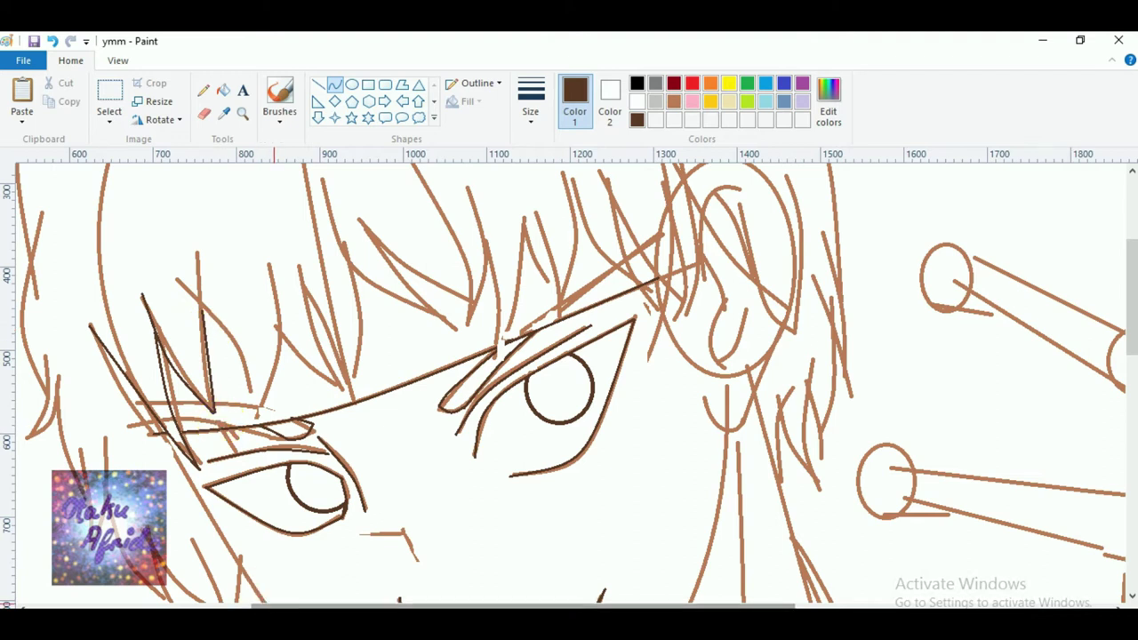
# Switch to the browser's image results to examine the hair in the Murayama Yoshiki reference photo, and return to the drawing in Paint.
pyautogui.click(304, 623)
pyautogui.moveTo(387, 622)
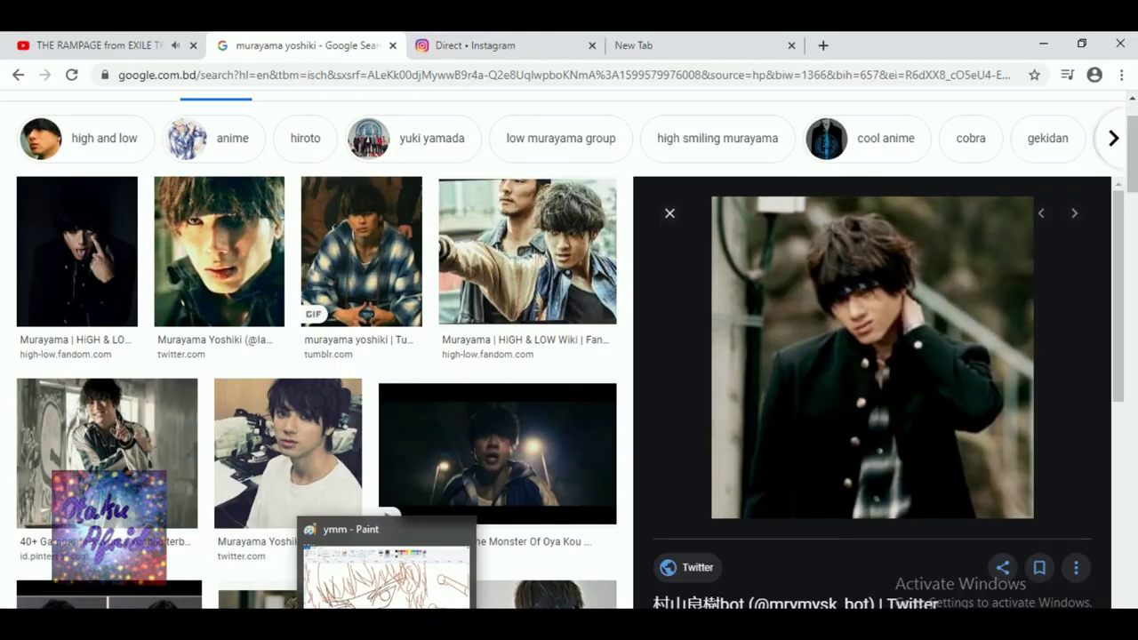
pyautogui.scroll(-4, 453, 436)
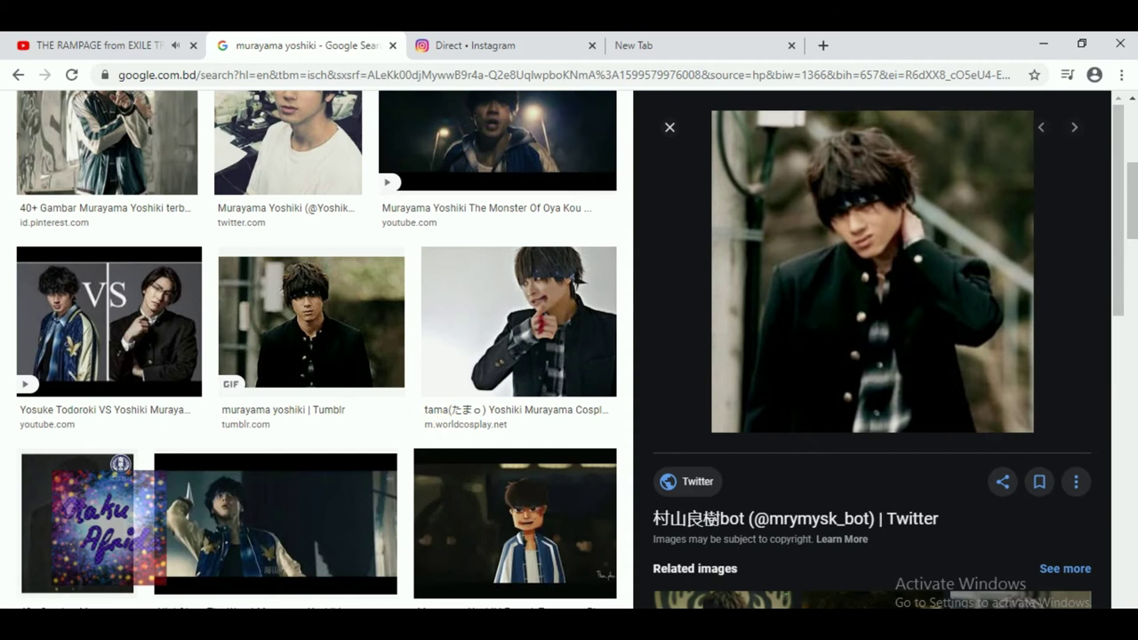
pyautogui.click(387, 622)
# Trace the pointed fringe strands above the left-hand eyebrow with dark brown curves.
pyautogui.moveTo(217, 350); pyautogui.dragTo(203, 351)
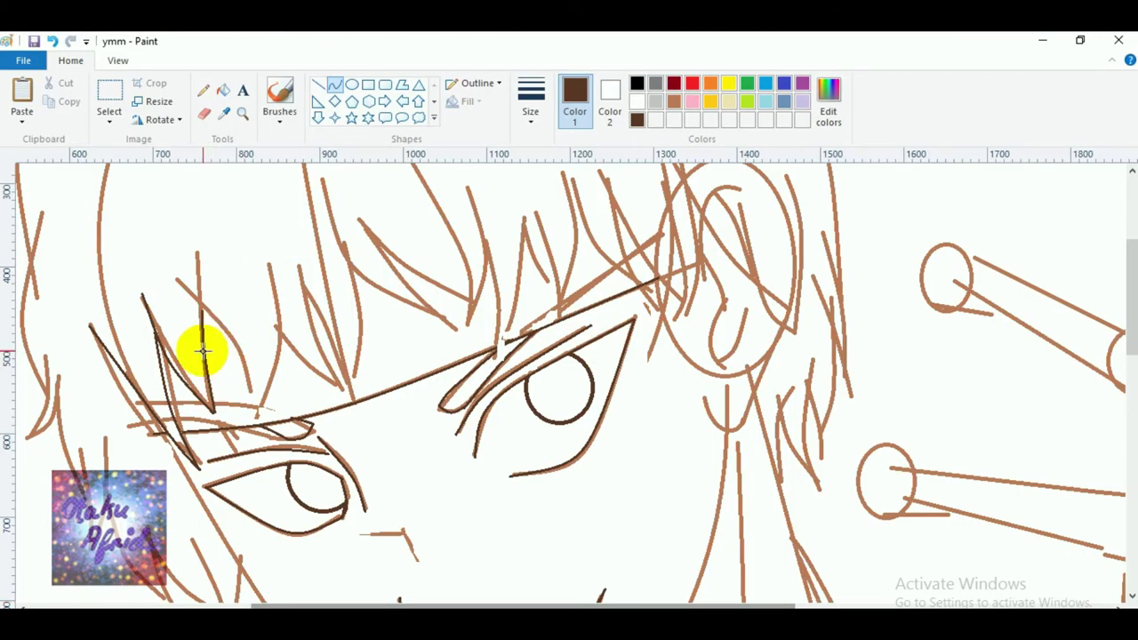
pyautogui.moveTo(178, 279); pyautogui.dragTo(255, 417)
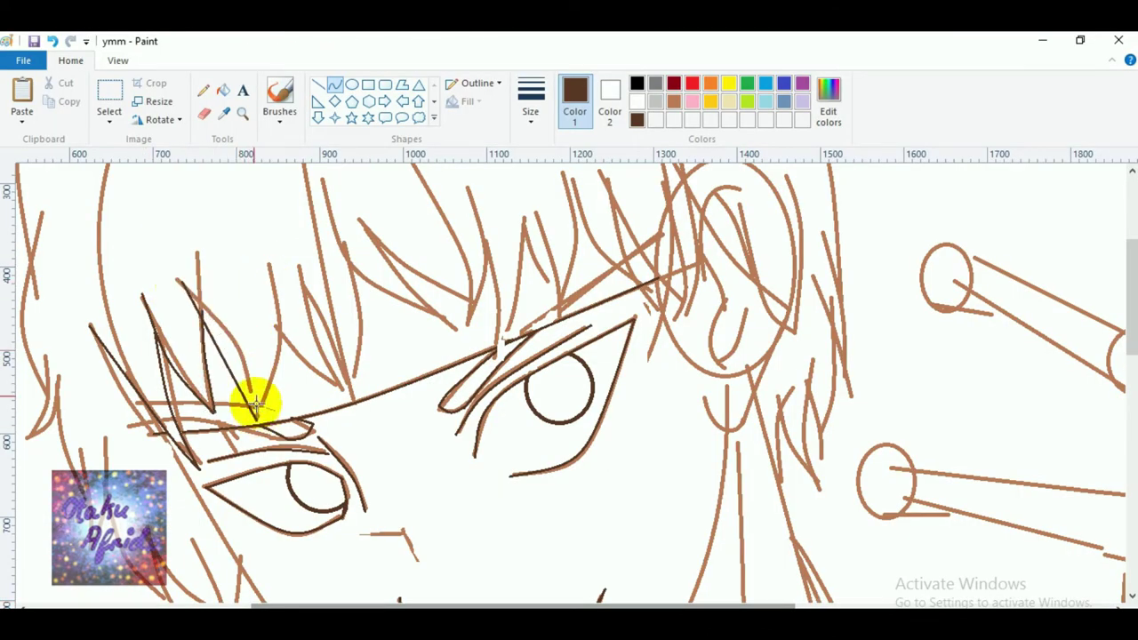
pyautogui.moveTo(268, 264)
pyautogui.mouseDown()
pyautogui.moveTo(279, 406)
pyautogui.moveTo(255, 417)
pyautogui.moveTo(280, 385)
pyautogui.mouseUp()
pyautogui.click(279, 365)
pyautogui.click(399, 419)
pyautogui.moveTo(276, 333)
pyautogui.mouseDown()
pyautogui.moveTo(347, 395)
pyautogui.moveTo(322, 382)
pyautogui.moveTo(396, 433)
pyautogui.moveTo(295, 330)
pyautogui.moveTo(305, 275)
pyautogui.moveTo(294, 335)
pyautogui.moveTo(313, 346)
pyautogui.mouseUp()
pyautogui.click(432, 435)
pyautogui.moveTo(307, 296)
pyautogui.mouseDown()
pyautogui.moveTo(361, 392)
pyautogui.moveTo(349, 372)
pyautogui.mouseUp()
pyautogui.moveTo(337, 234); pyautogui.dragTo(360, 338)
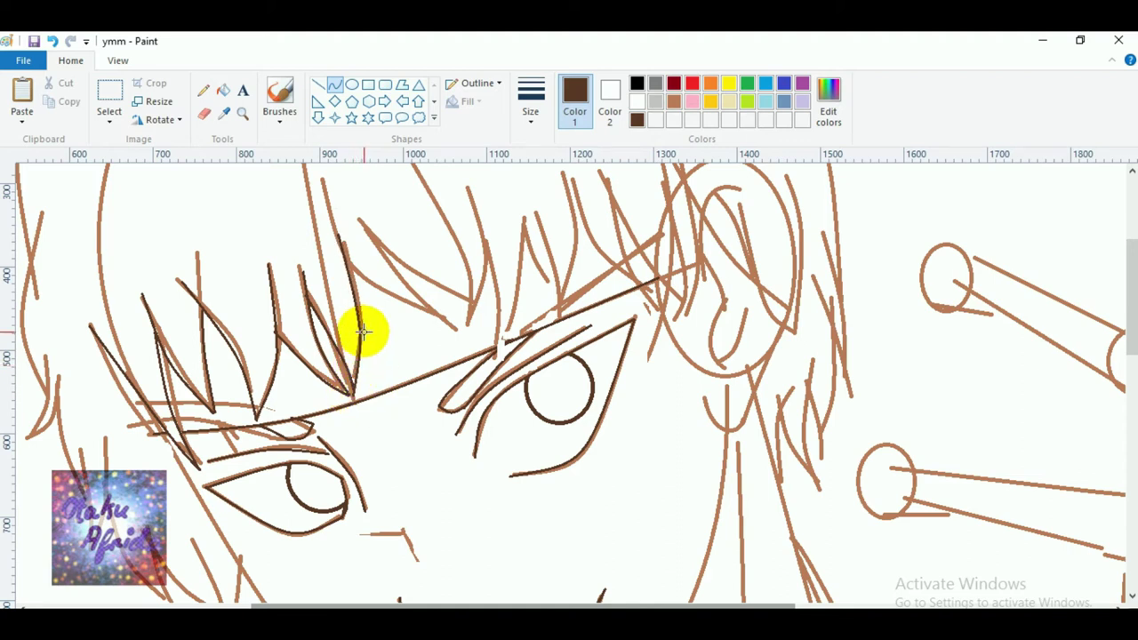
# Trace the middle fringe strands between the two eyebrows with dark brown curves.
pyautogui.moveTo(325, 215); pyautogui.dragTo(372, 301)
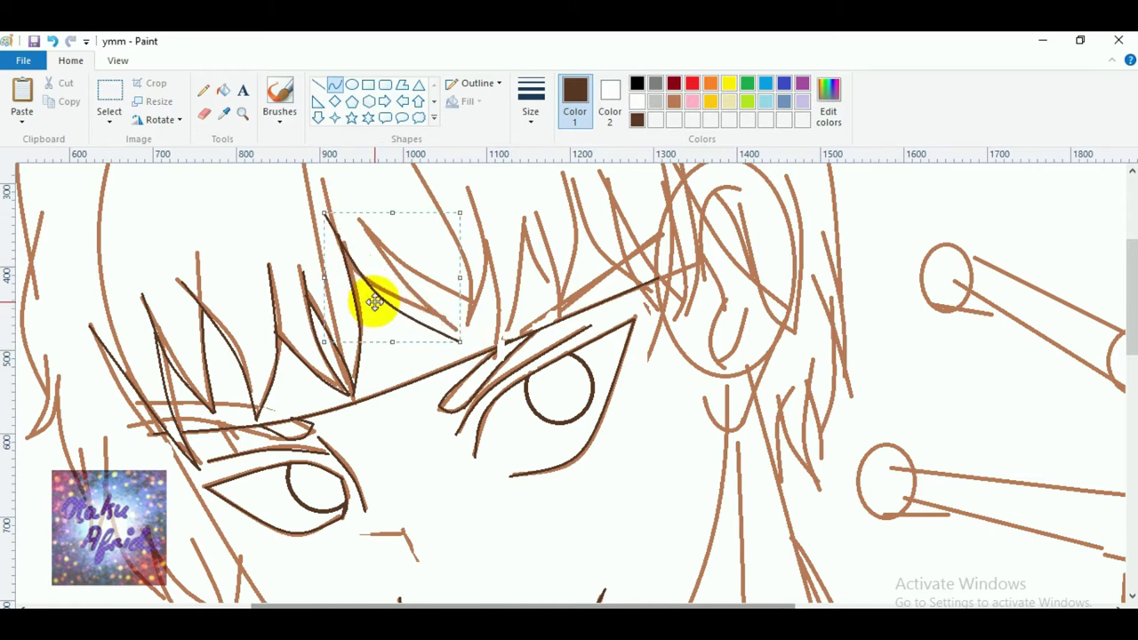
pyautogui.click(525, 385)
pyautogui.moveTo(458, 342)
pyautogui.mouseDown()
pyautogui.moveTo(363, 228)
pyautogui.moveTo(412, 315)
pyautogui.moveTo(411, 301)
pyautogui.mouseUp()
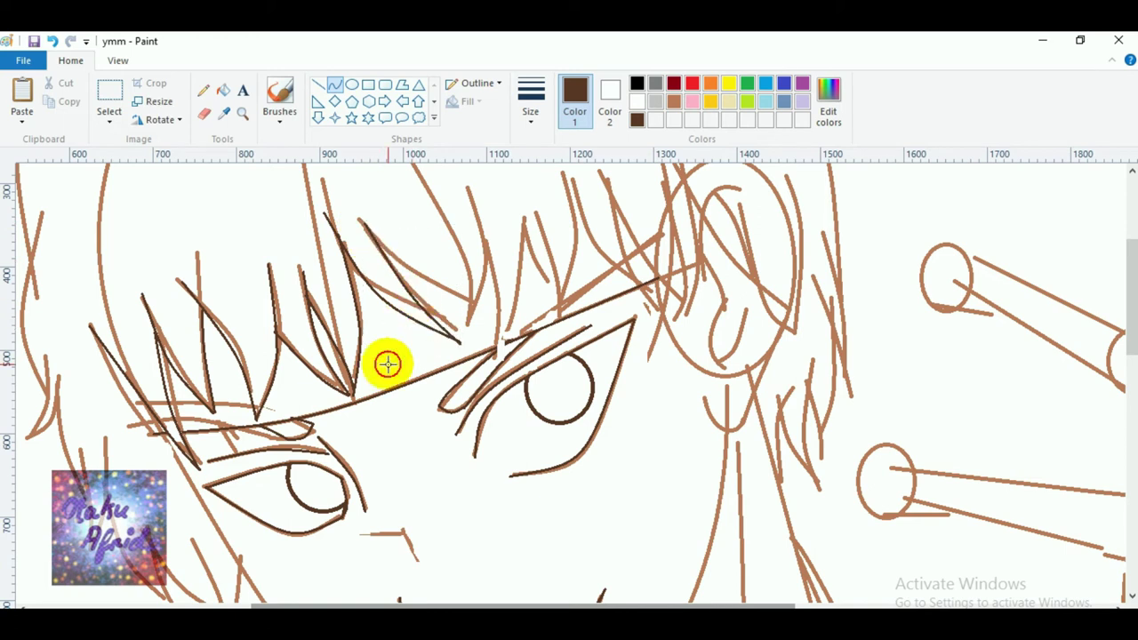
pyautogui.moveTo(379, 248); pyautogui.dragTo(427, 281)
pyautogui.moveTo(418, 187)
pyautogui.mouseDown()
pyautogui.moveTo(457, 323)
pyautogui.moveTo(469, 330)
pyautogui.moveTo(487, 227)
pyautogui.moveTo(486, 283)
pyautogui.moveTo(468, 328)
pyautogui.moveTo(472, 315)
pyautogui.mouseUp()
pyautogui.moveTo(473, 314)
pyautogui.mouseDown()
pyautogui.moveTo(485, 290)
pyautogui.moveTo(465, 208)
pyautogui.moveTo(498, 249)
pyautogui.moveTo(495, 330)
pyautogui.moveTo(486, 231)
pyautogui.moveTo(501, 338)
pyautogui.moveTo(514, 296)
pyautogui.moveTo(475, 374)
pyautogui.moveTo(503, 343)
pyautogui.mouseUp()
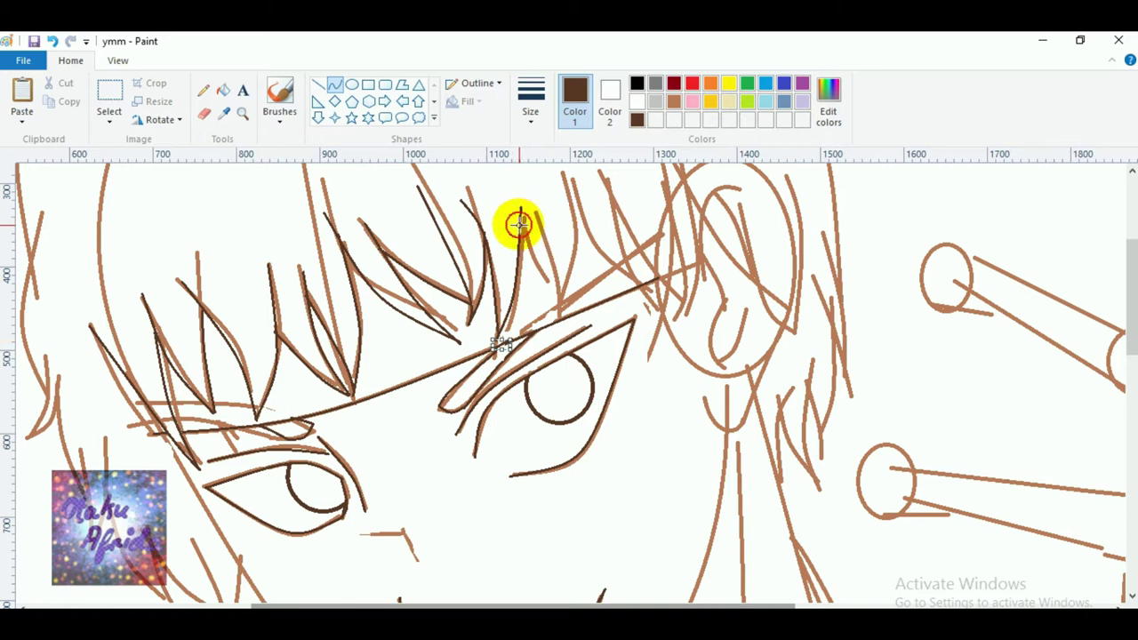
# Trace the fringe strands above the right-hand eye with dark brown curves ending at the headband line.
pyautogui.moveTo(520, 224); pyautogui.dragTo(560, 315)
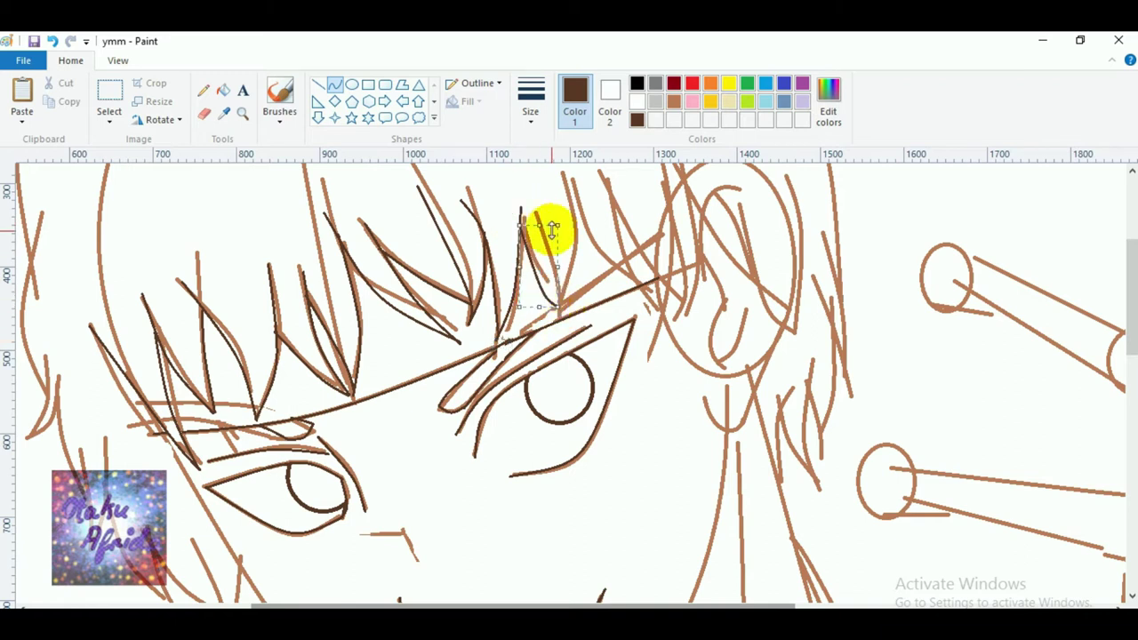
pyautogui.moveTo(525, 215); pyautogui.dragTo(559, 325)
pyautogui.click(560, 311)
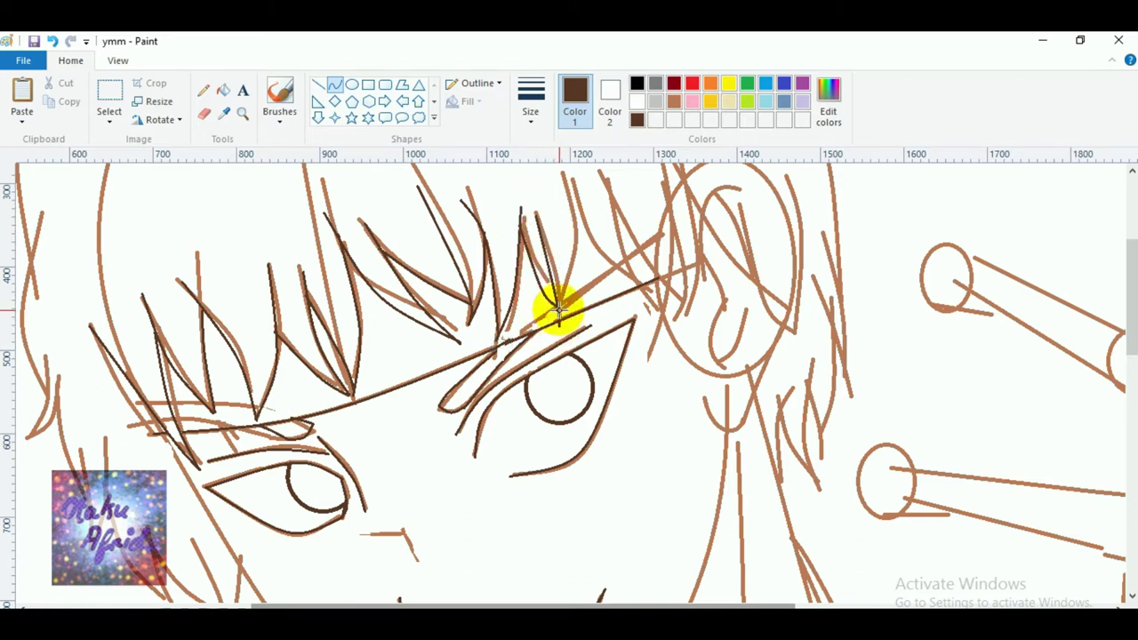
pyautogui.click(561, 304)
pyautogui.moveTo(567, 178); pyautogui.dragTo(582, 273)
pyautogui.click(583, 272)
pyautogui.moveTo(569, 214); pyautogui.dragTo(627, 271)
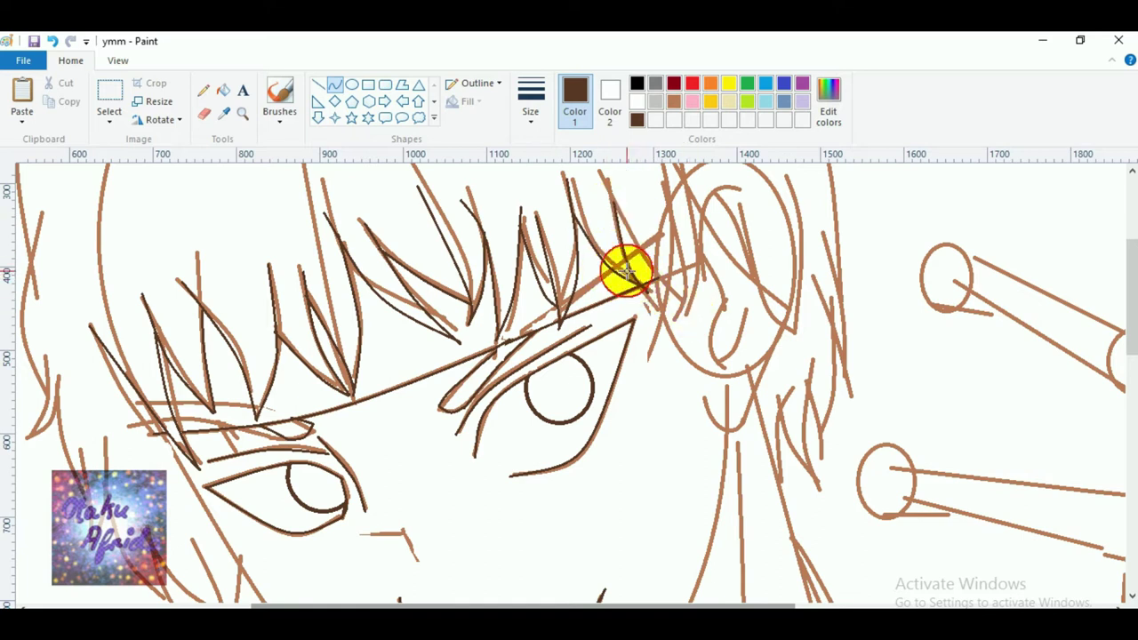
# Trace the long hair strands hanging in front of the ear with dark brown curves.
pyautogui.scroll(3, 658, 311)
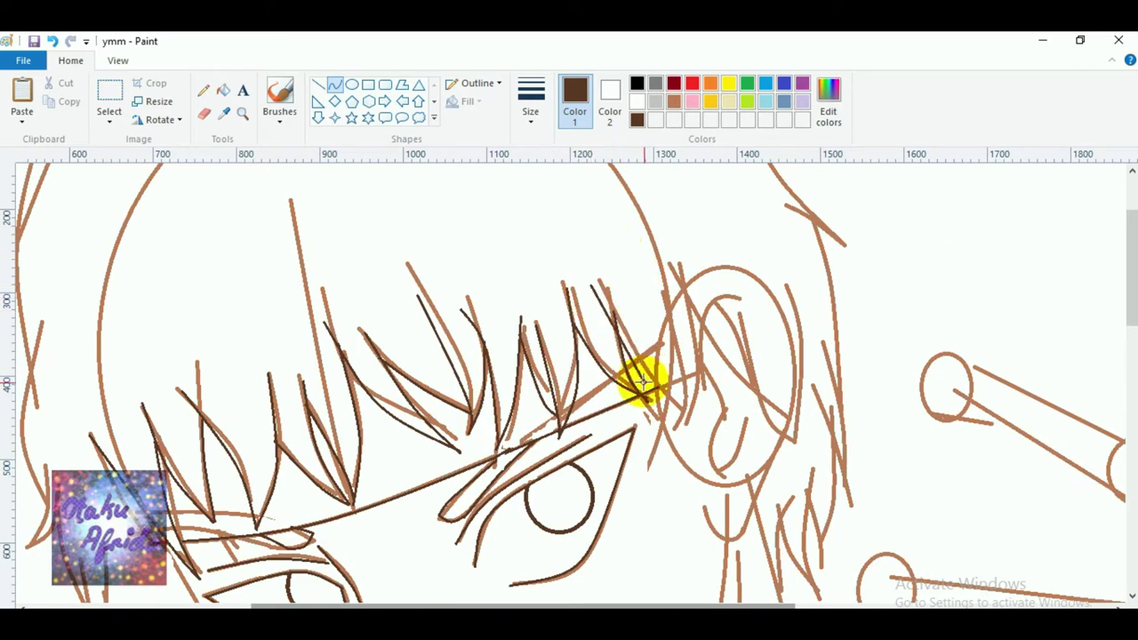
pyautogui.moveTo(670, 406)
pyautogui.mouseDown()
pyautogui.moveTo(627, 329)
pyautogui.moveTo(641, 244)
pyautogui.moveTo(681, 386)
pyautogui.moveTo(677, 449)
pyautogui.moveTo(679, 415)
pyautogui.moveTo(739, 447)
pyautogui.moveTo(675, 379)
pyautogui.moveTo(692, 478)
pyautogui.mouseUp()
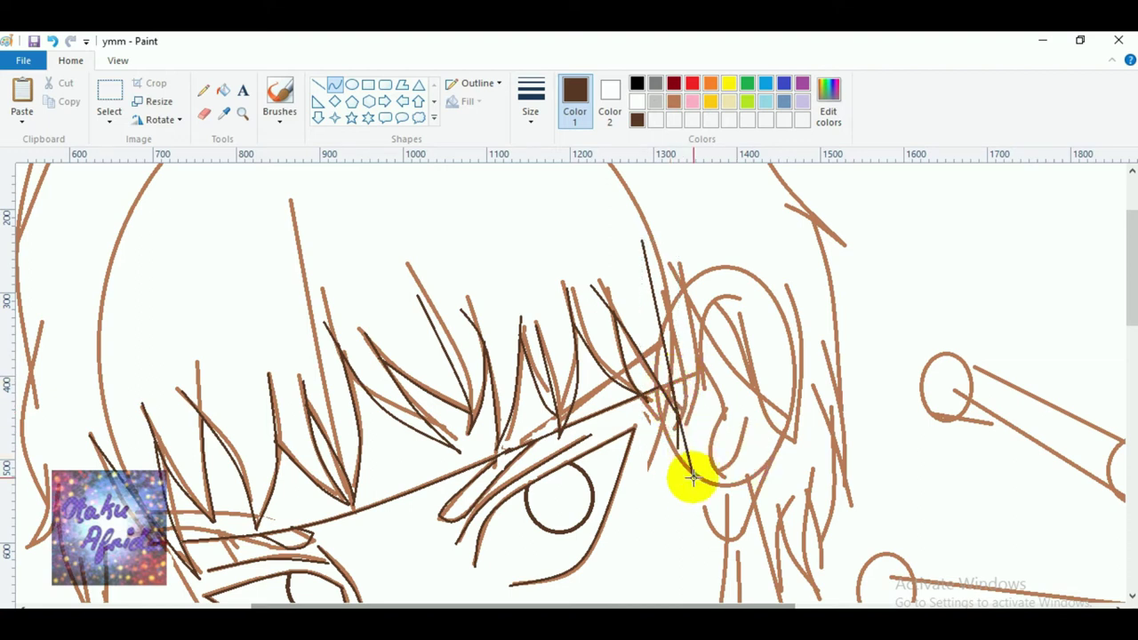
pyautogui.moveTo(678, 254); pyautogui.dragTo(709, 449)
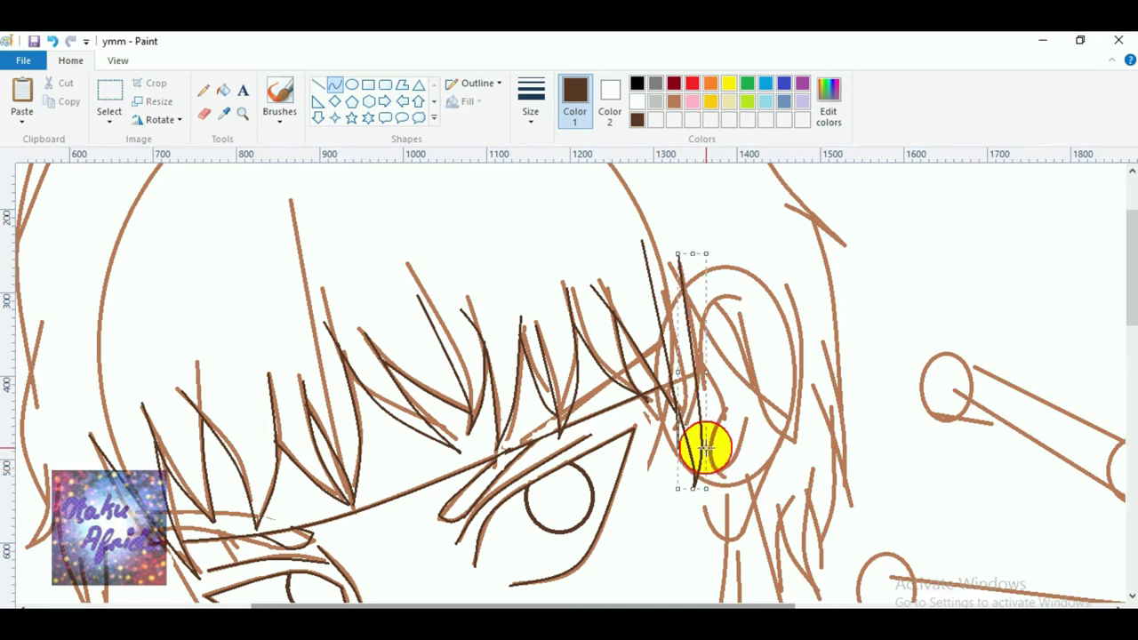
# Trace the outer hair outline on the left-hand side of the head up to the crown with dark brown curves.
pyautogui.scroll(3, 314, 376)
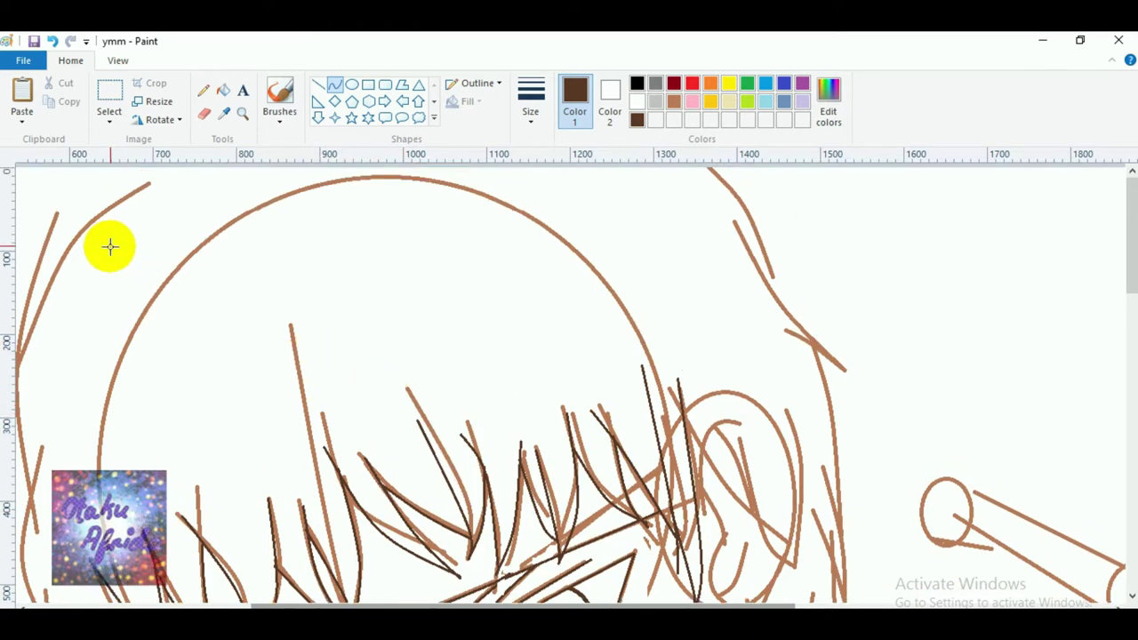
pyautogui.click(242, 113)
pyautogui.rightClick(376, 399)
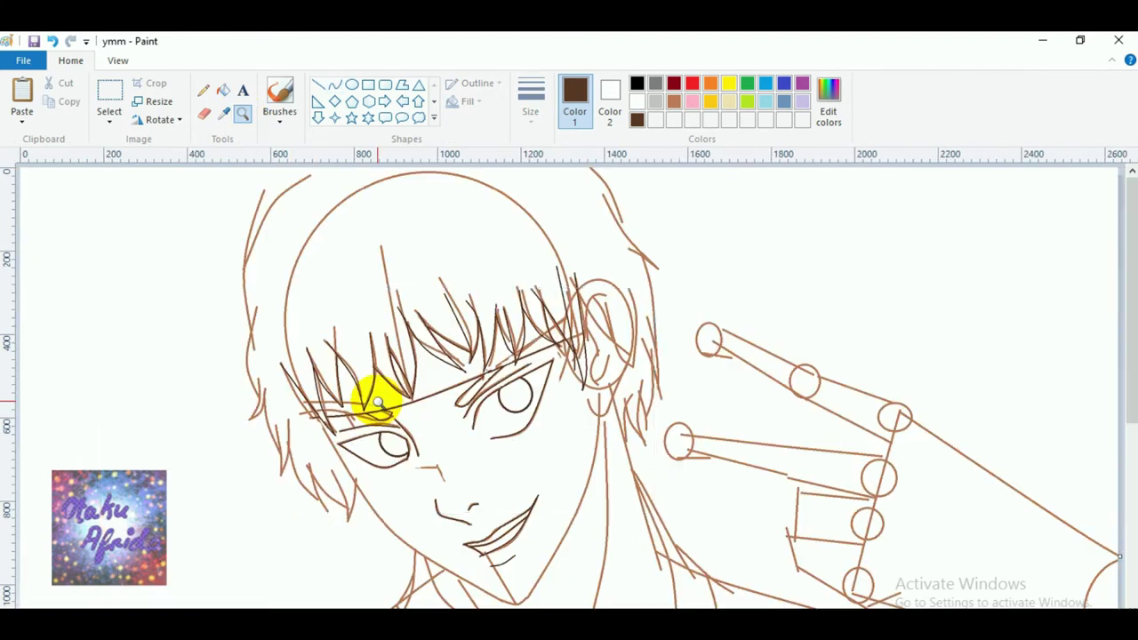
pyautogui.scroll(-2, 271, 243)
pyautogui.scroll(2, 275, 258)
pyautogui.scroll(-3, 289, 298)
pyautogui.scroll(3, 305, 331)
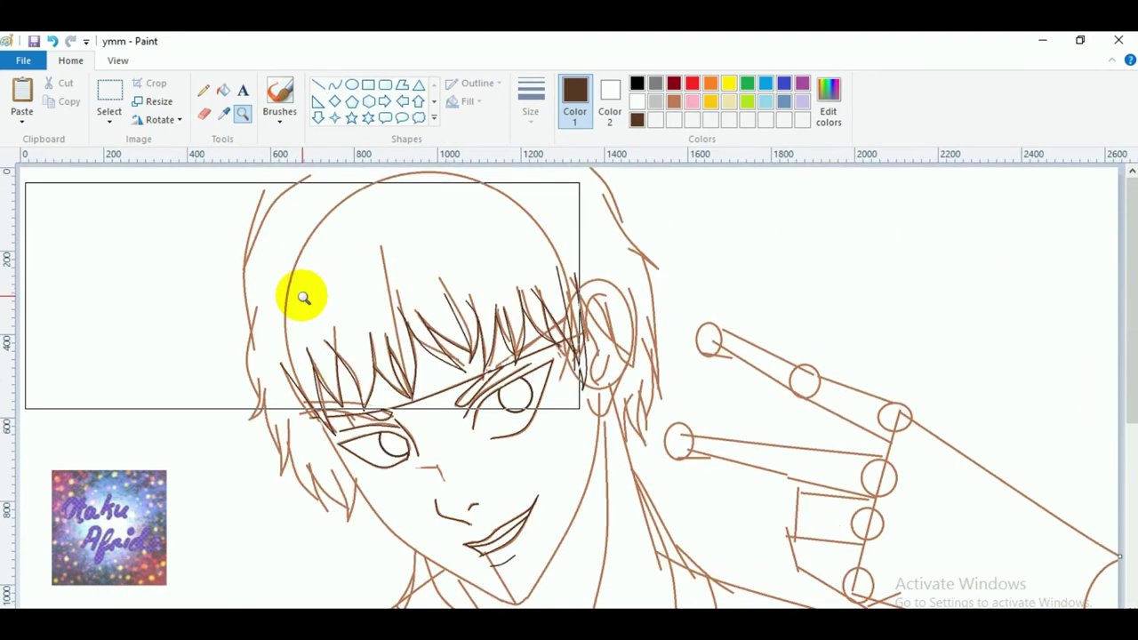
pyautogui.click(334, 83)
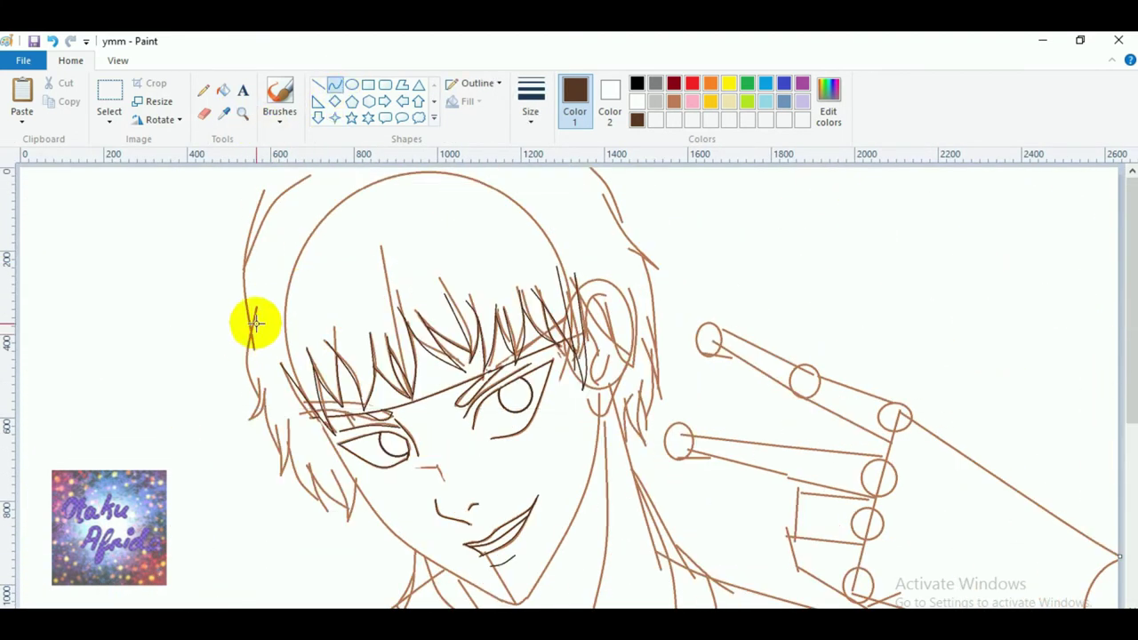
pyautogui.moveTo(256, 307)
pyautogui.mouseDown()
pyautogui.moveTo(246, 371)
pyautogui.moveTo(258, 397)
pyautogui.moveTo(243, 365)
pyautogui.mouseUp()
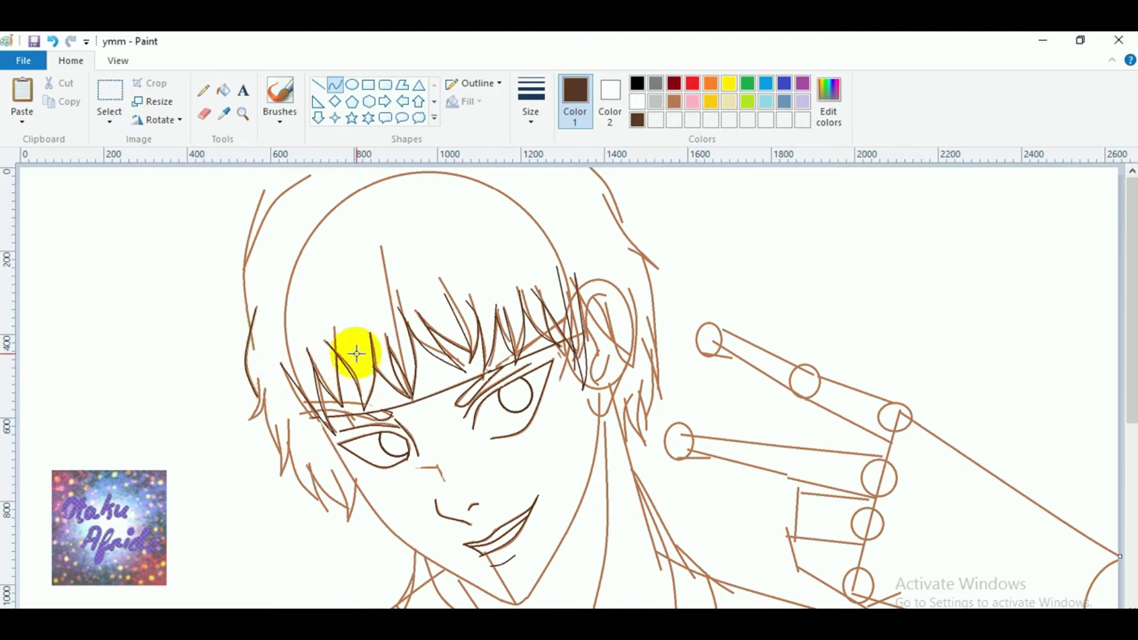
pyautogui.moveTo(252, 329); pyautogui.dragTo(240, 354)
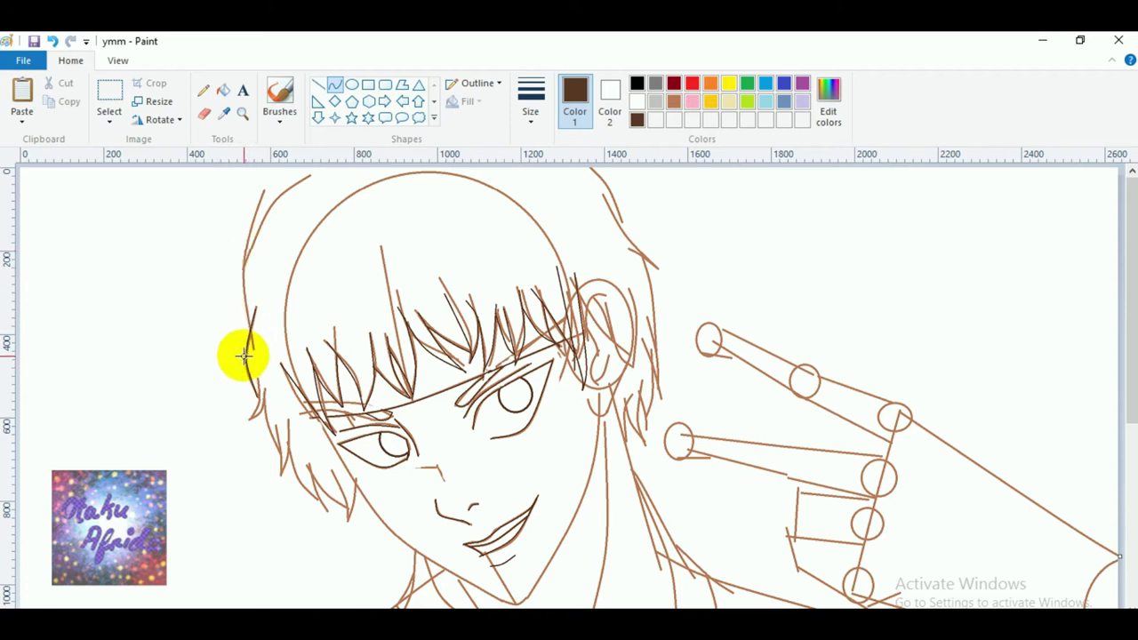
pyautogui.click(158, 303)
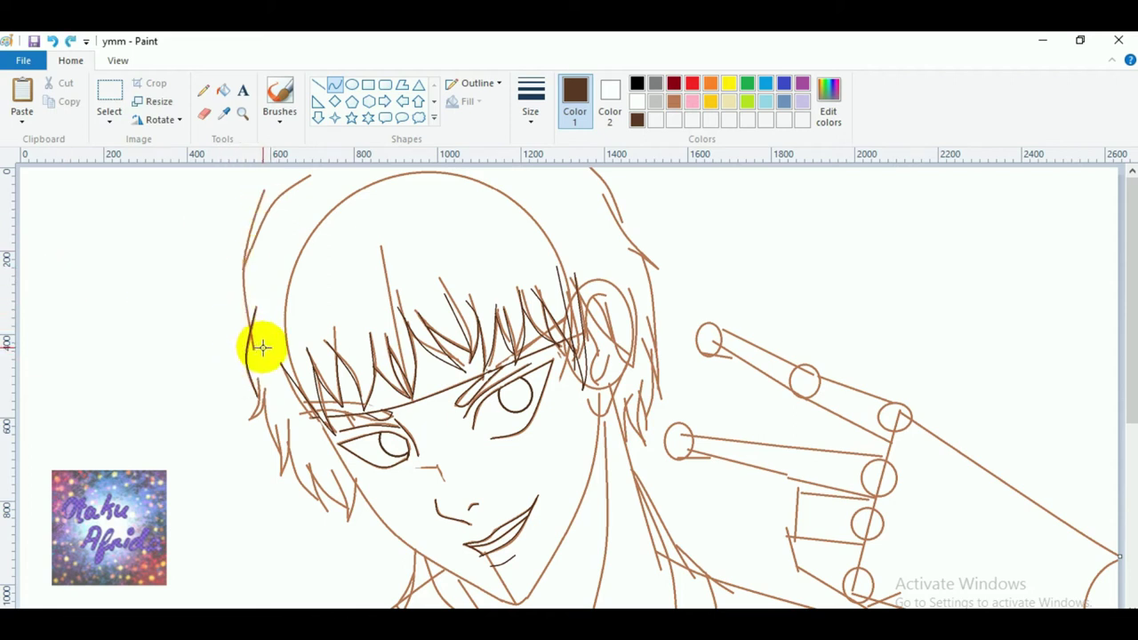
pyautogui.moveTo(250, 317)
pyautogui.mouseDown()
pyautogui.moveTo(278, 194)
pyautogui.moveTo(239, 295)
pyautogui.moveTo(230, 282)
pyautogui.moveTo(283, 210)
pyautogui.moveTo(344, 157)
pyautogui.moveTo(293, 181)
pyautogui.mouseUp()
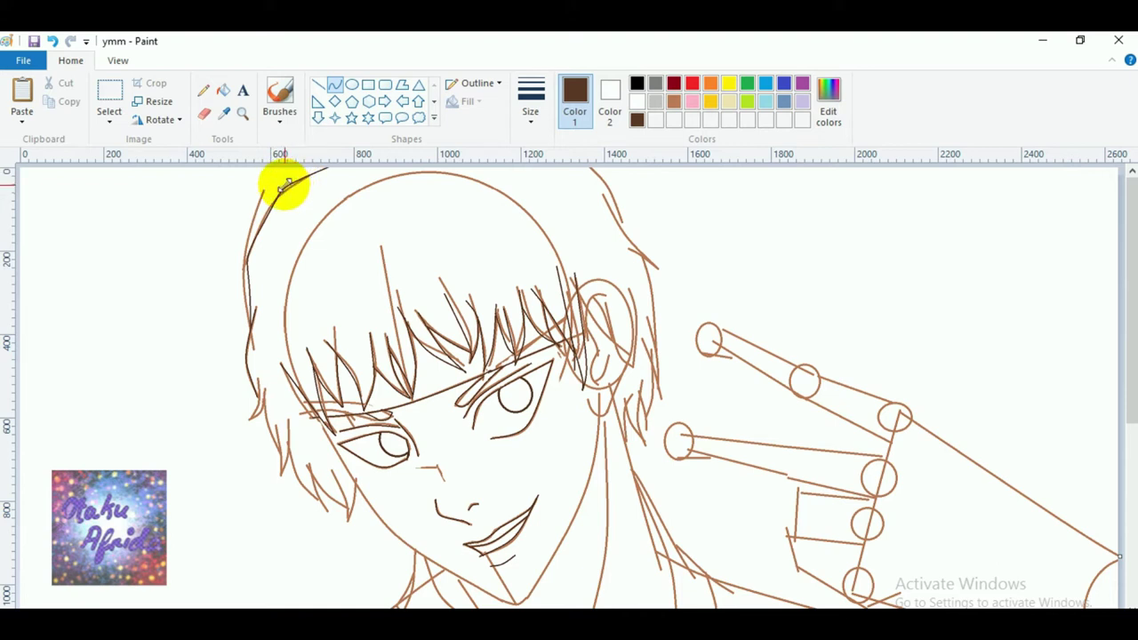
# Trace the outer hair outline on the right-hand side, from the crown down past the ear, with dark brown curves.
pyautogui.moveTo(599, 154)
pyautogui.mouseDown()
pyautogui.moveTo(580, 148)
pyautogui.moveTo(655, 261)
pyautogui.moveTo(622, 246)
pyautogui.moveTo(660, 264)
pyautogui.mouseUp()
pyautogui.click(685, 301)
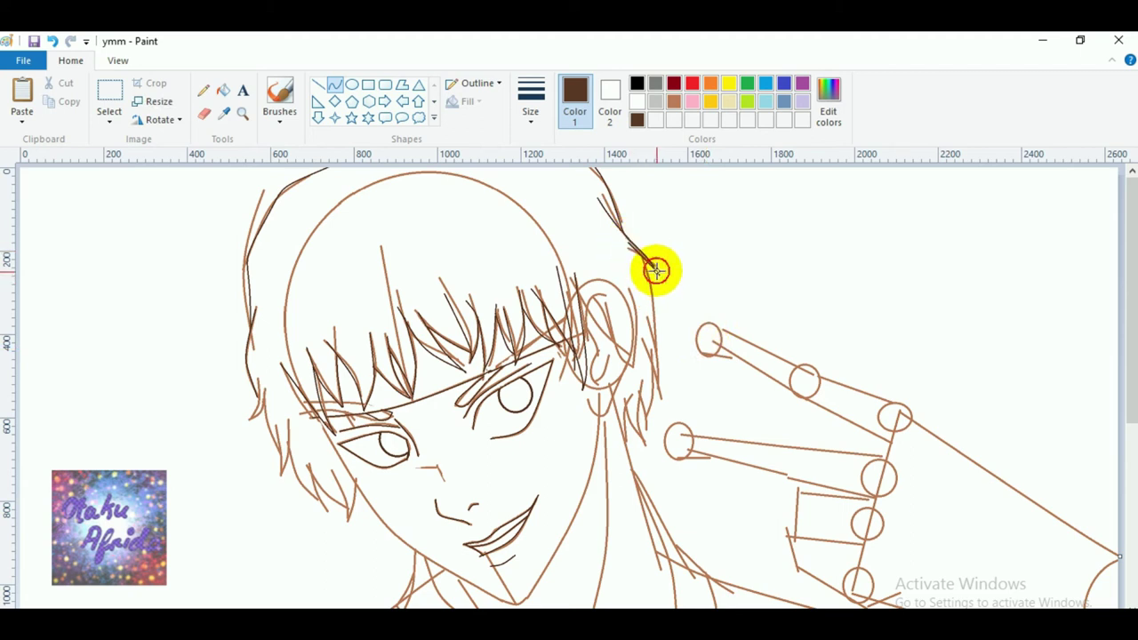
pyautogui.click(650, 300)
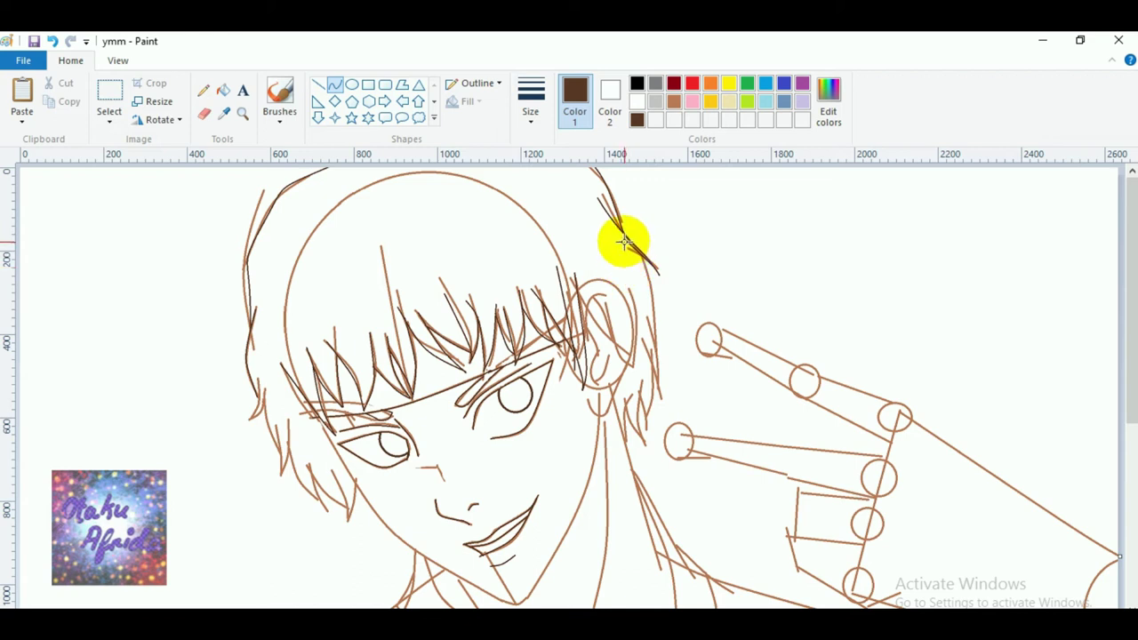
pyautogui.moveTo(624, 238); pyautogui.dragTo(632, 338)
pyautogui.hotkey('ctrl', 'z')
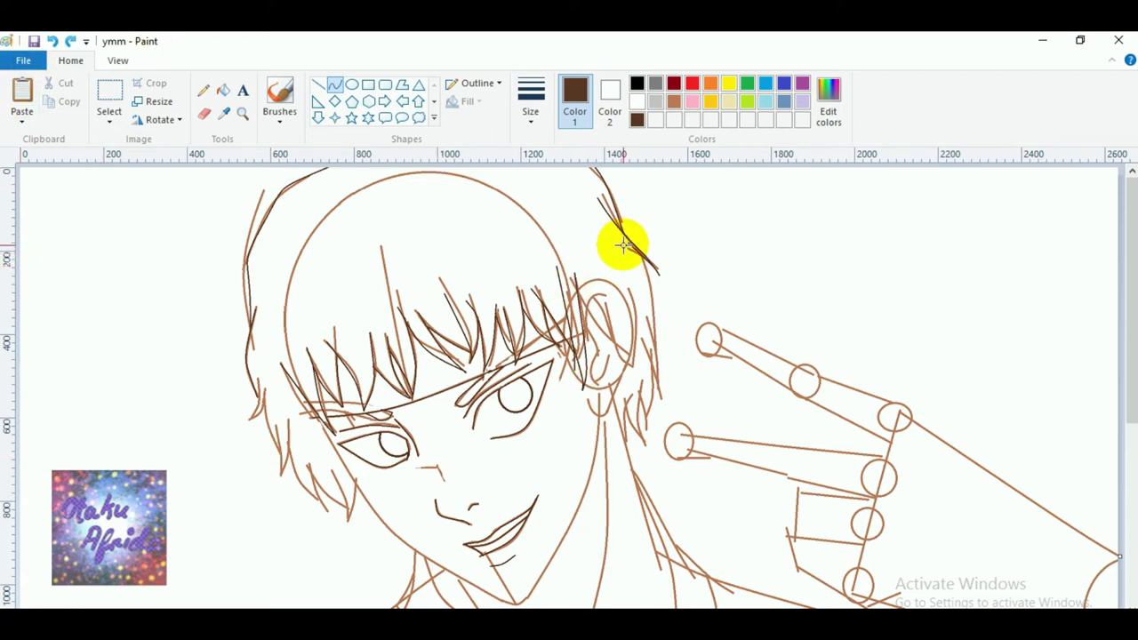
pyautogui.moveTo(637, 250)
pyautogui.mouseDown()
pyautogui.moveTo(676, 336)
pyautogui.moveTo(658, 376)
pyautogui.mouseUp()
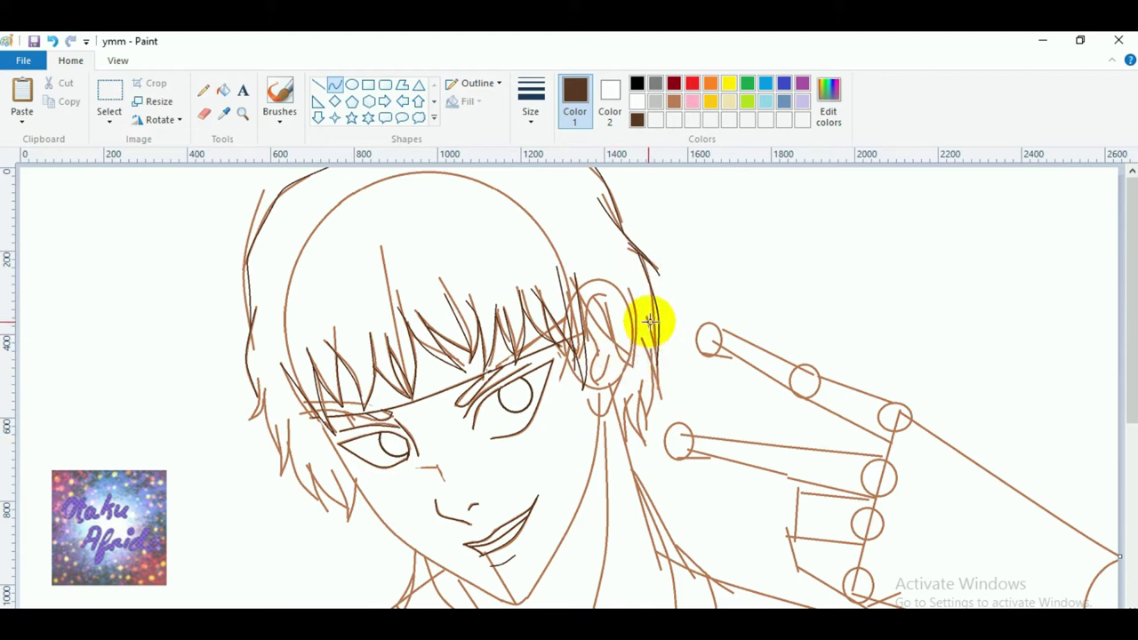
# Trace the pointed hair strands behind and below the ear with dark brown curves.
pyautogui.moveTo(658, 376); pyautogui.dragTo(654, 444)
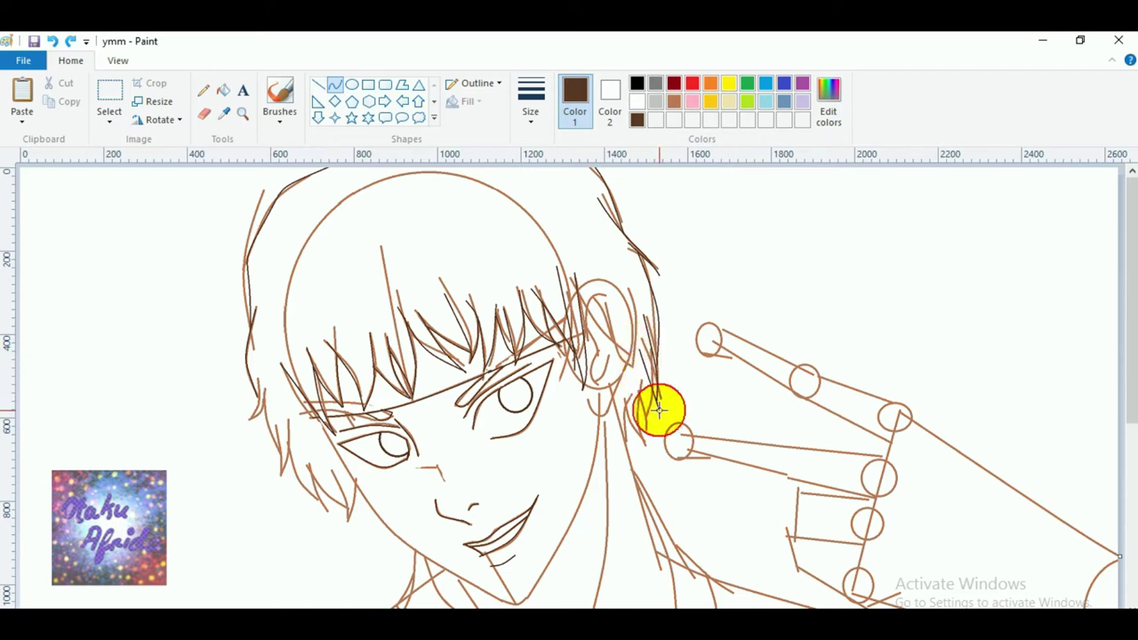
pyautogui.moveTo(650, 384); pyautogui.dragTo(646, 404)
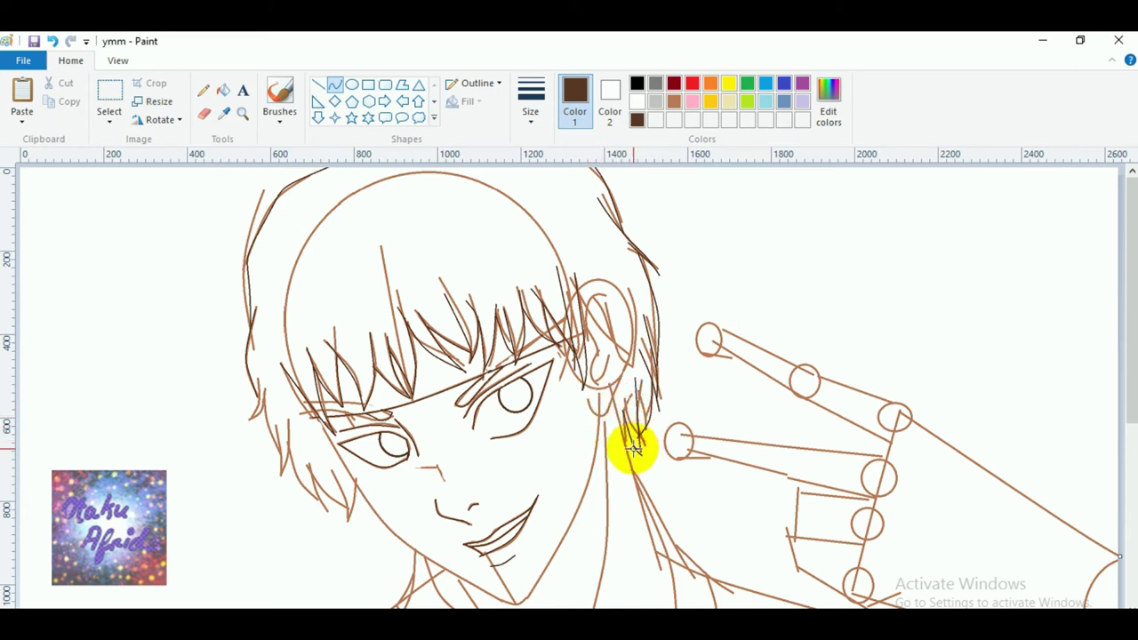
pyautogui.click(627, 414)
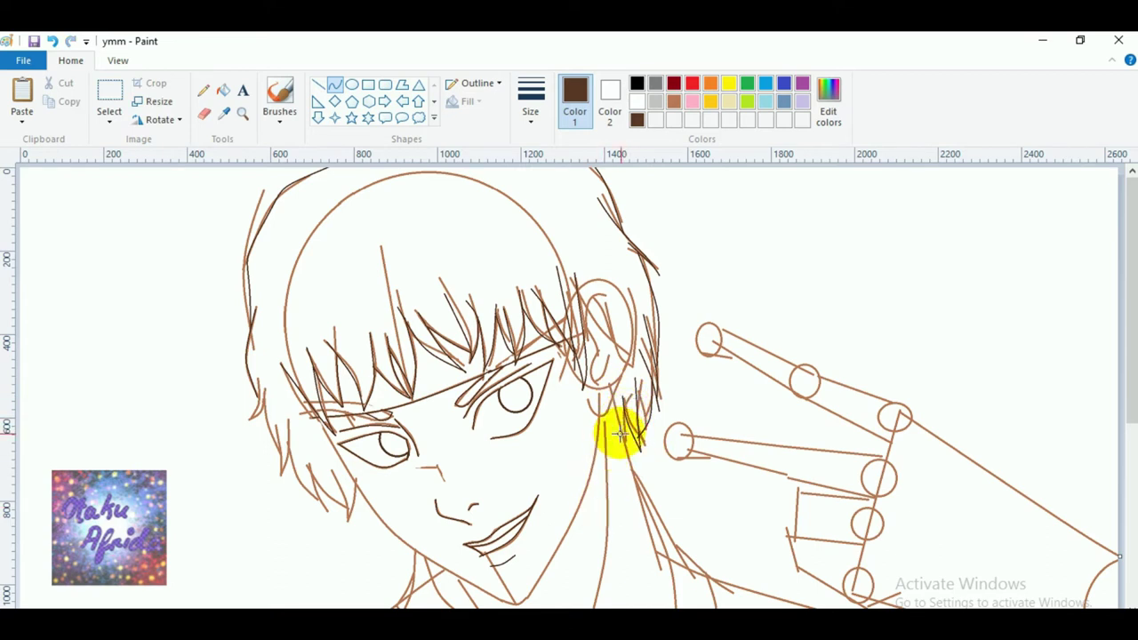
pyautogui.click(624, 442)
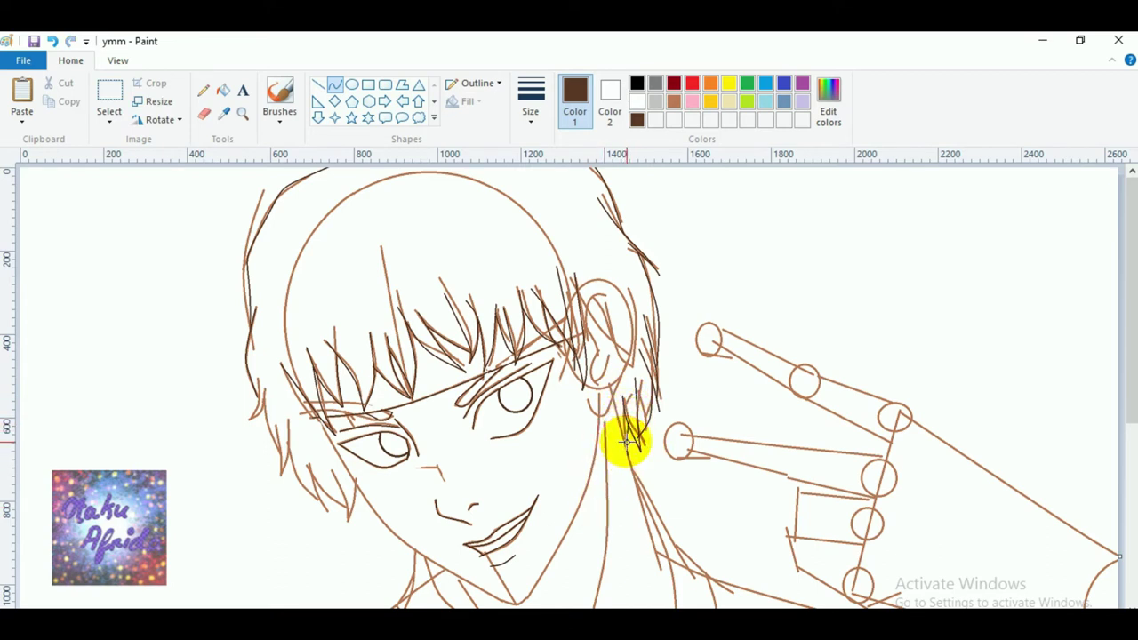
pyautogui.click(675, 473)
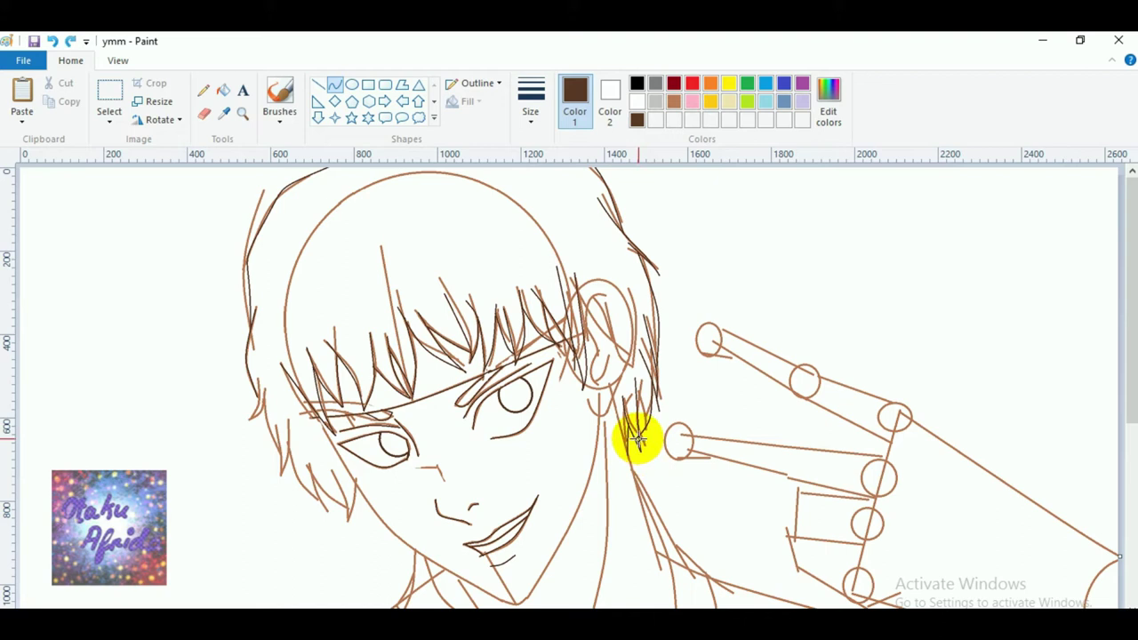
pyautogui.moveTo(634, 437)
pyautogui.mouseDown()
pyautogui.moveTo(640, 401)
pyautogui.moveTo(641, 437)
pyautogui.moveTo(643, 404)
pyautogui.moveTo(644, 420)
pyautogui.mouseUp()
pyautogui.click(541, 315)
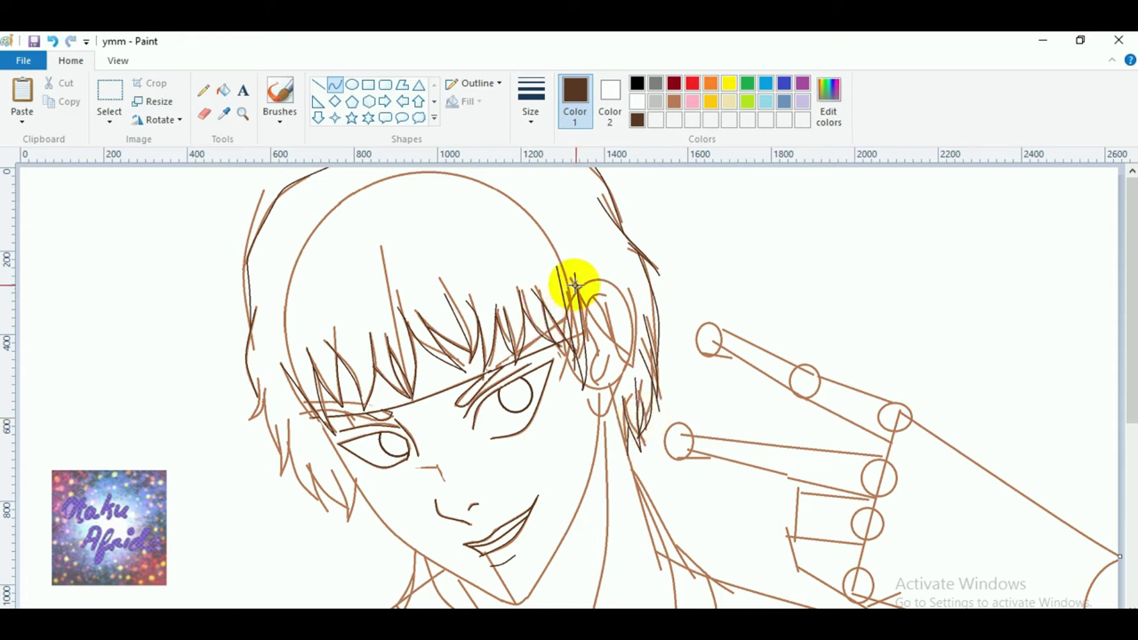
# Trace the outer contour of the ear and the earlobe with dark brown curves.
pyautogui.moveTo(594, 318)
pyautogui.mouseDown()
pyautogui.moveTo(579, 297)
pyautogui.moveTo(600, 277)
pyautogui.moveTo(610, 300)
pyautogui.moveTo(602, 273)
pyautogui.mouseUp()
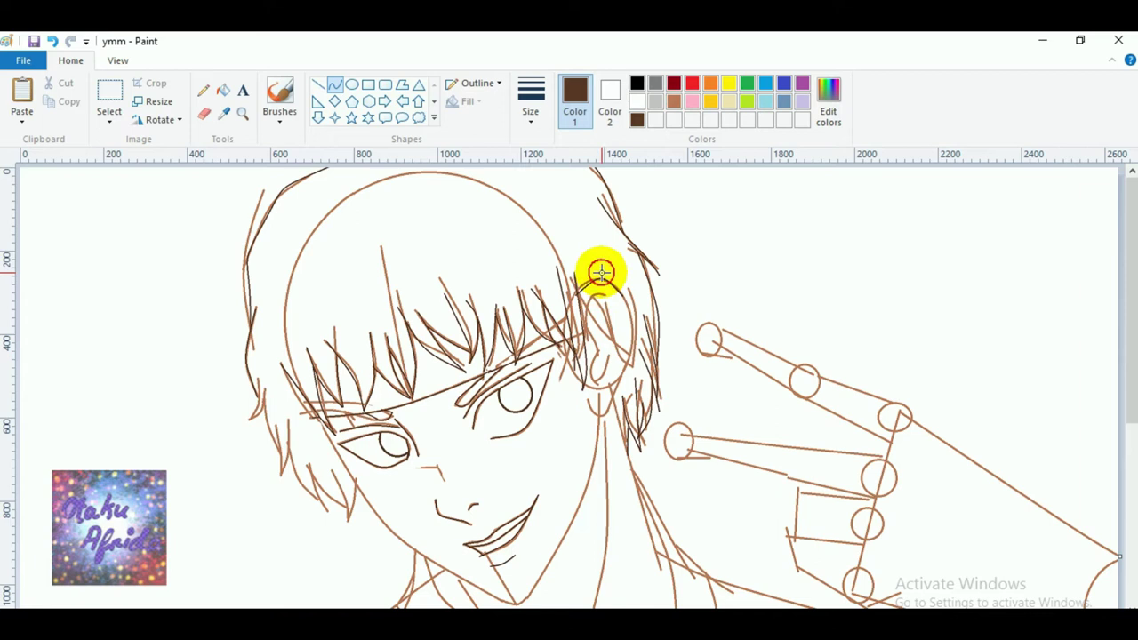
pyautogui.moveTo(636, 348)
pyautogui.mouseDown()
pyautogui.moveTo(629, 364)
pyautogui.moveTo(637, 332)
pyautogui.mouseUp()
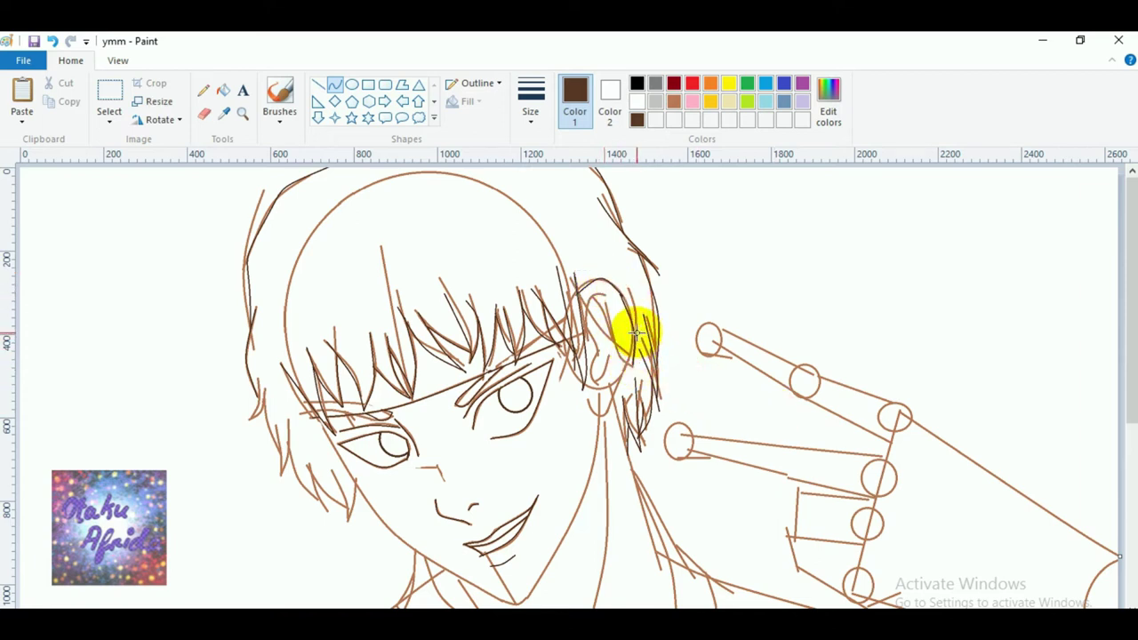
pyautogui.hotkey('ctrl', 'z')
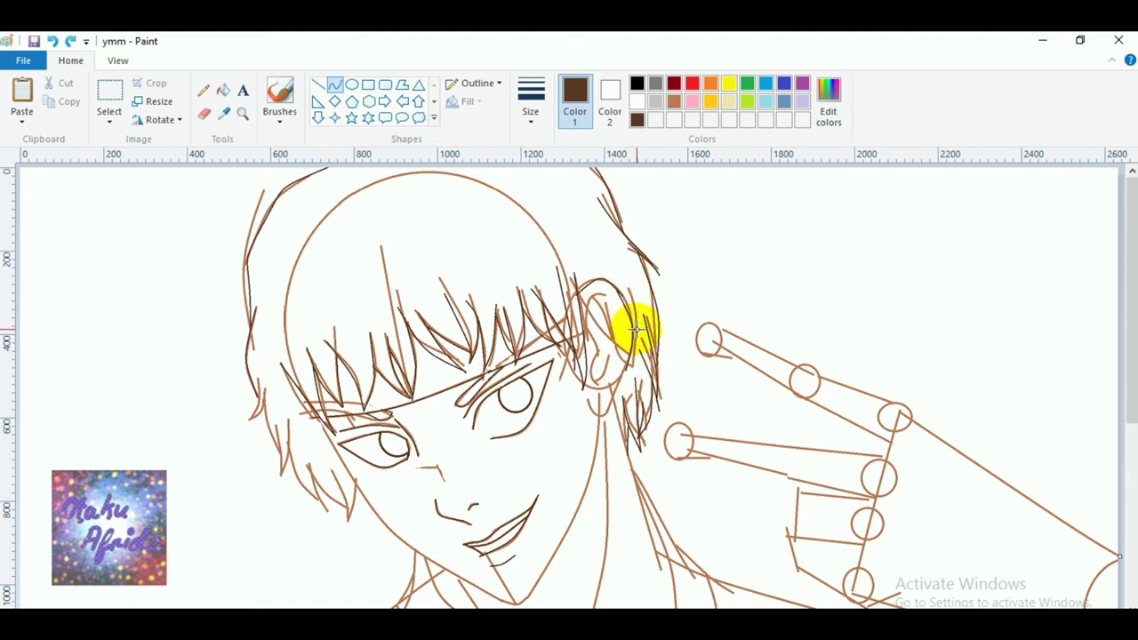
pyautogui.click(650, 422)
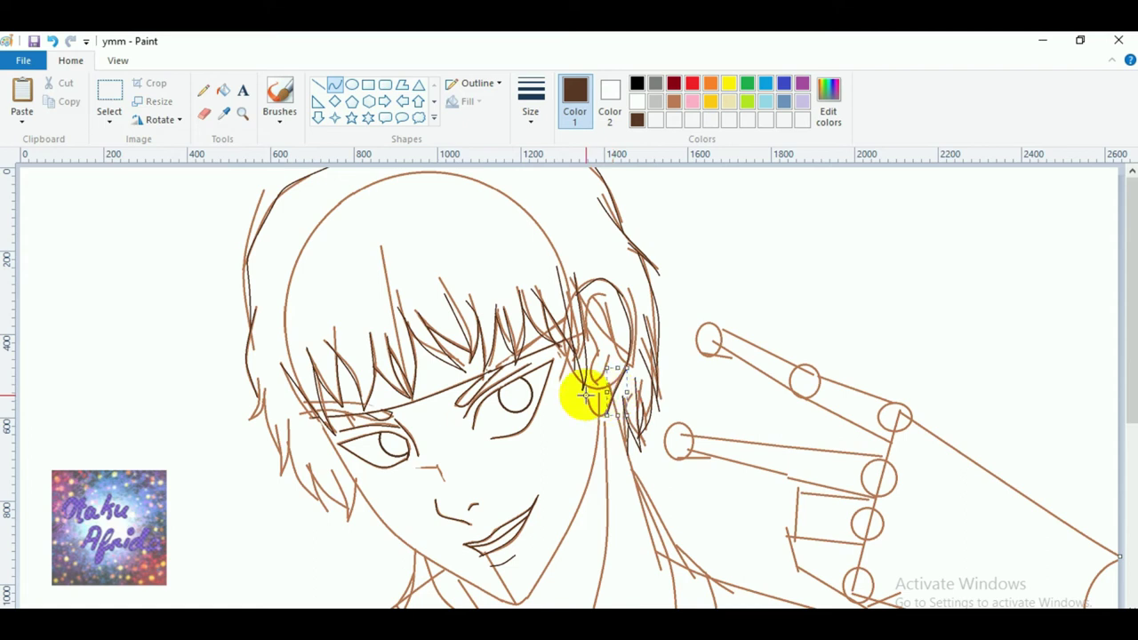
pyautogui.hotkey('ctrl', 'z')
pyautogui.moveTo(592, 403)
pyautogui.mouseDown()
pyautogui.moveTo(603, 419)
pyautogui.moveTo(602, 290)
pyautogui.moveTo(577, 325)
pyautogui.moveTo(590, 284)
pyautogui.moveTo(583, 311)
pyautogui.mouseUp()
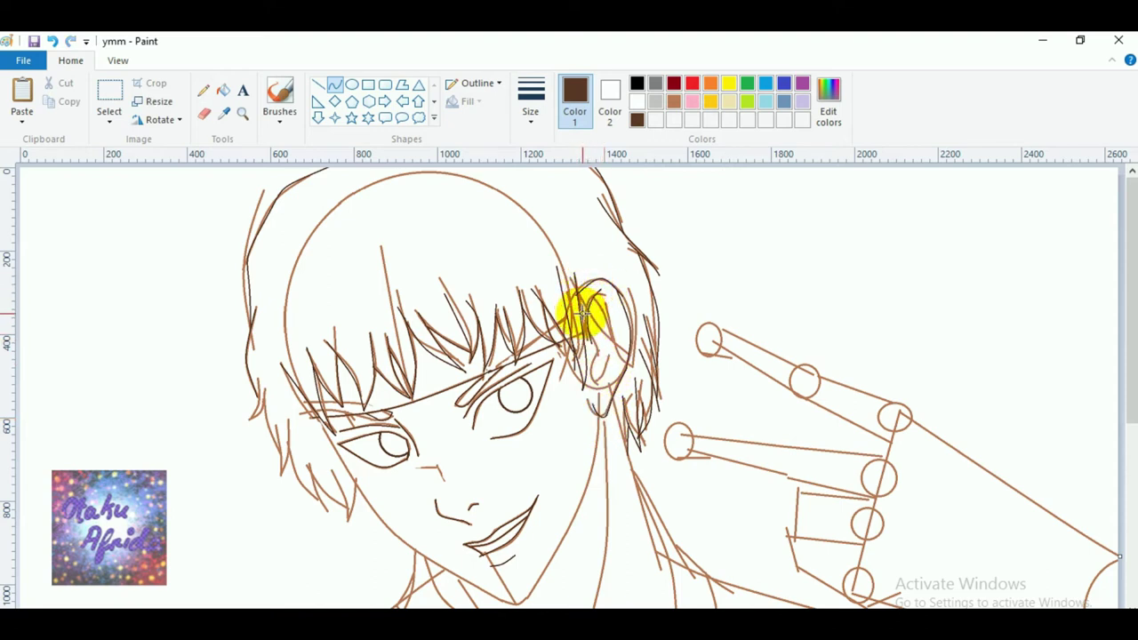
# Trace the inner folds of the ear with dark brown curves.
pyautogui.click(204, 113)
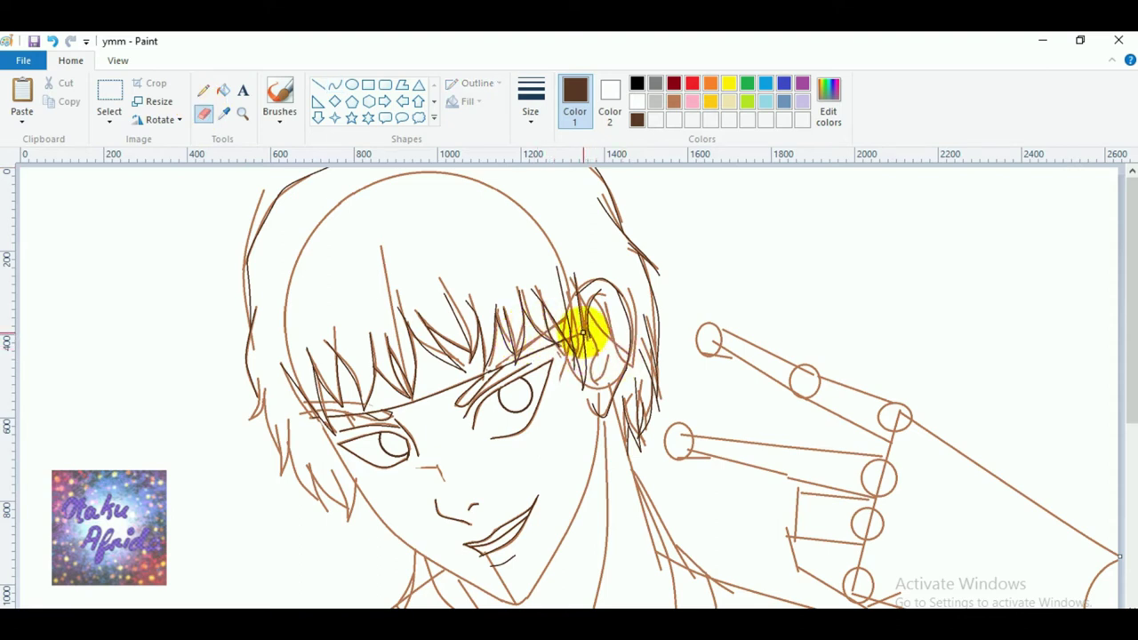
pyautogui.click(334, 84)
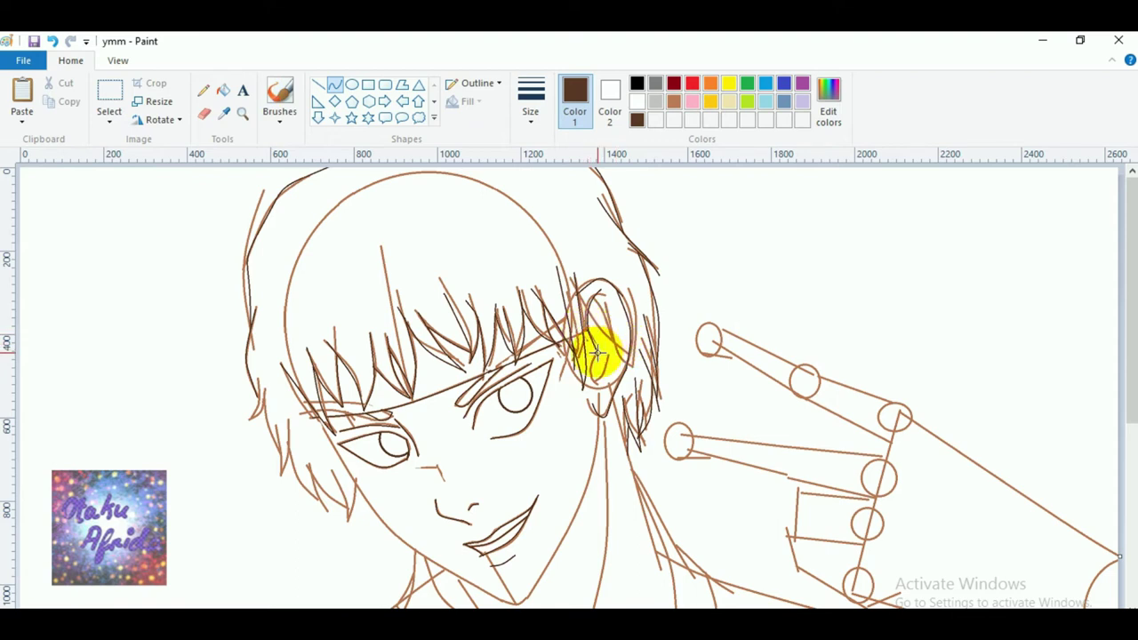
pyautogui.click(598, 340)
pyautogui.moveTo(596, 349); pyautogui.dragTo(589, 381)
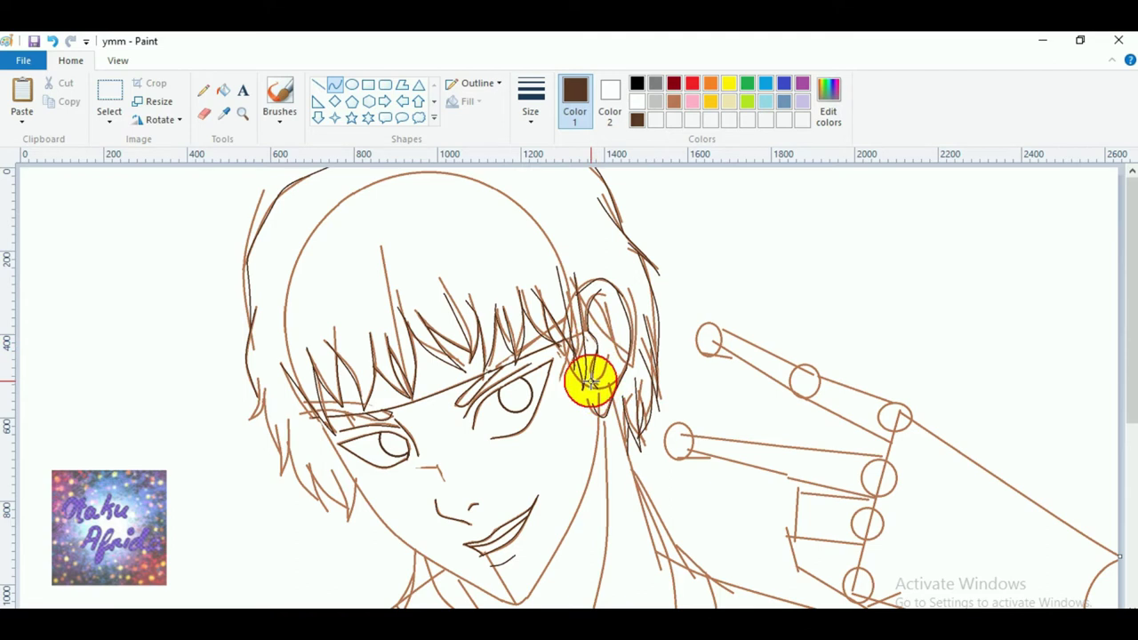
pyautogui.click(588, 379)
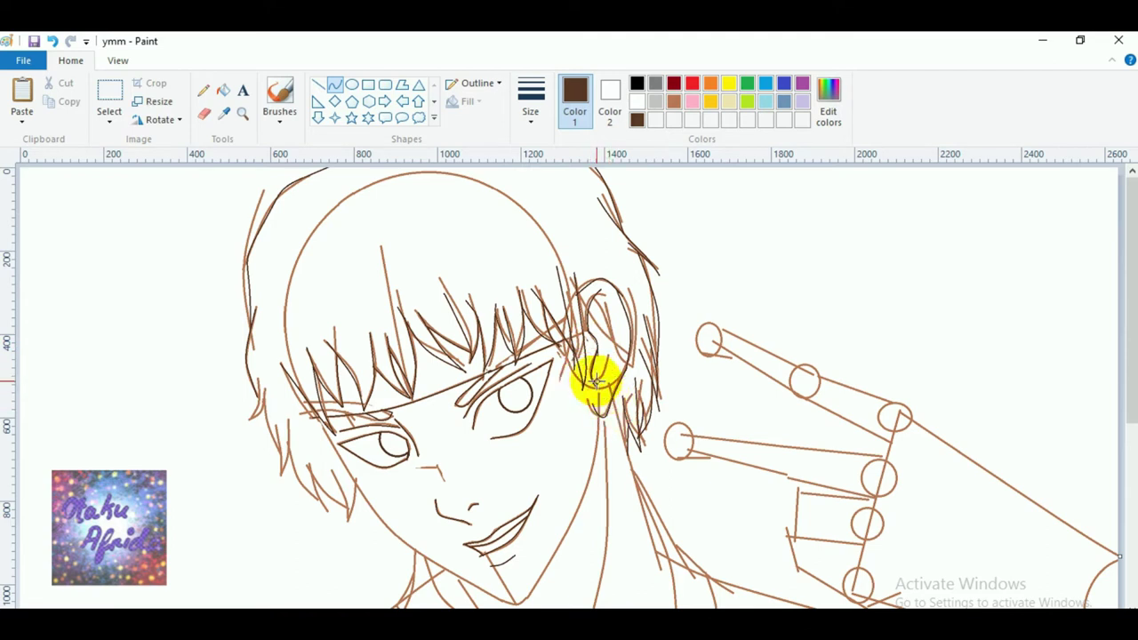
pyautogui.moveTo(593, 381)
pyautogui.mouseDown()
pyautogui.moveTo(616, 353)
pyautogui.moveTo(607, 366)
pyautogui.mouseUp()
pyautogui.hotkey('ctrl', 'z')
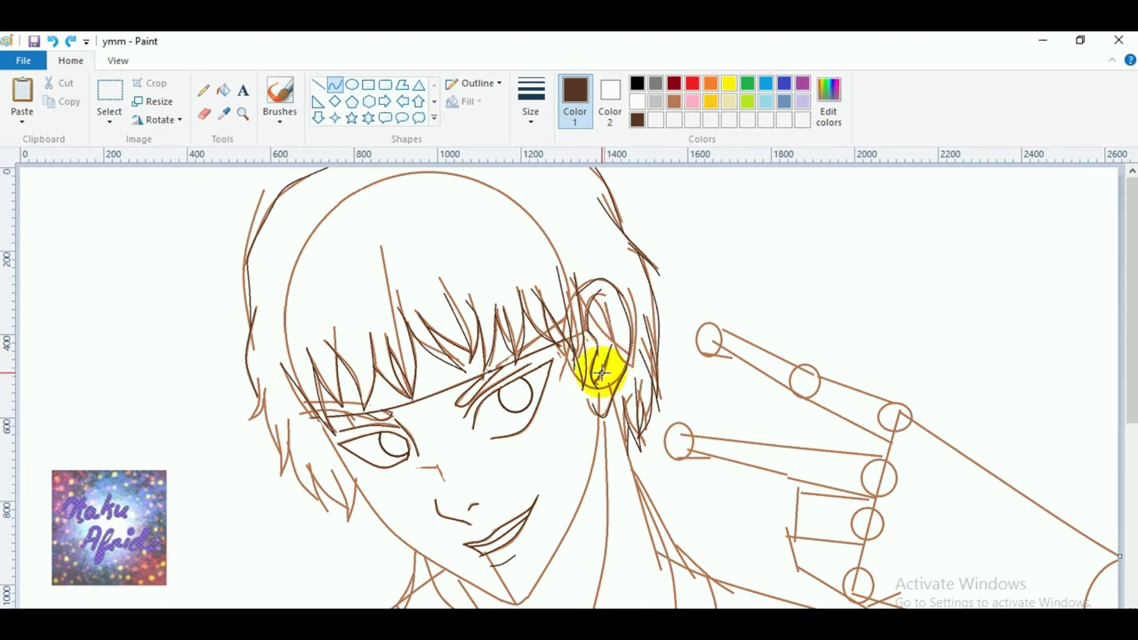
pyautogui.moveTo(599, 293)
pyautogui.mouseDown()
pyautogui.moveTo(624, 354)
pyautogui.moveTo(598, 315)
pyautogui.moveTo(612, 347)
pyautogui.mouseUp()
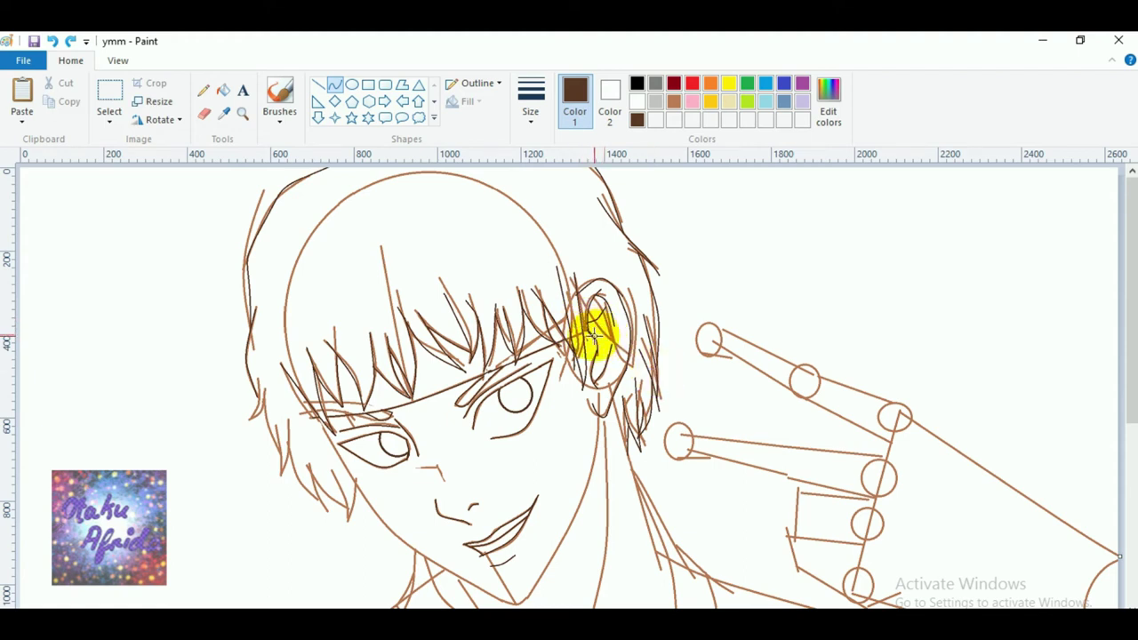
pyautogui.click(598, 334)
pyautogui.moveTo(598, 333); pyautogui.dragTo(598, 333)
# Trace the upper pointed hair strands beside the face, on the side opposite the ear, with dark brown curves.
pyautogui.scroll(-3, 671, 344)
pyautogui.scroll(3, 633, 468)
pyautogui.scroll(-3, 561, 463)
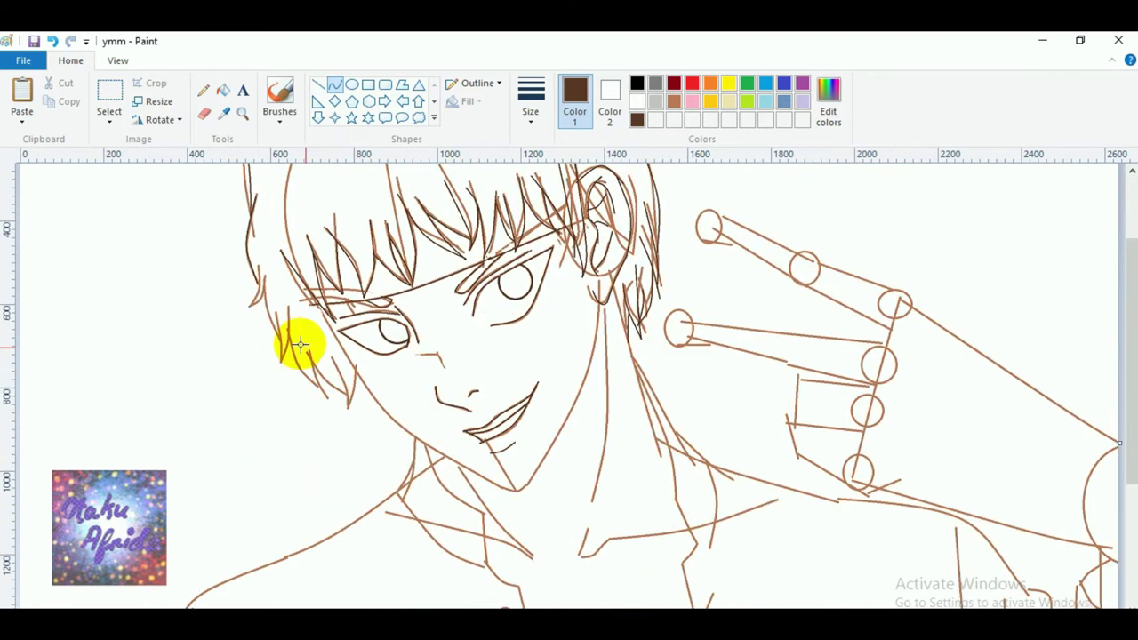
pyautogui.moveTo(255, 268)
pyautogui.mouseDown()
pyautogui.moveTo(252, 304)
pyautogui.moveTo(287, 269)
pyautogui.moveTo(249, 305)
pyautogui.moveTo(262, 298)
pyautogui.moveTo(276, 359)
pyautogui.mouseUp()
pyautogui.click(263, 300)
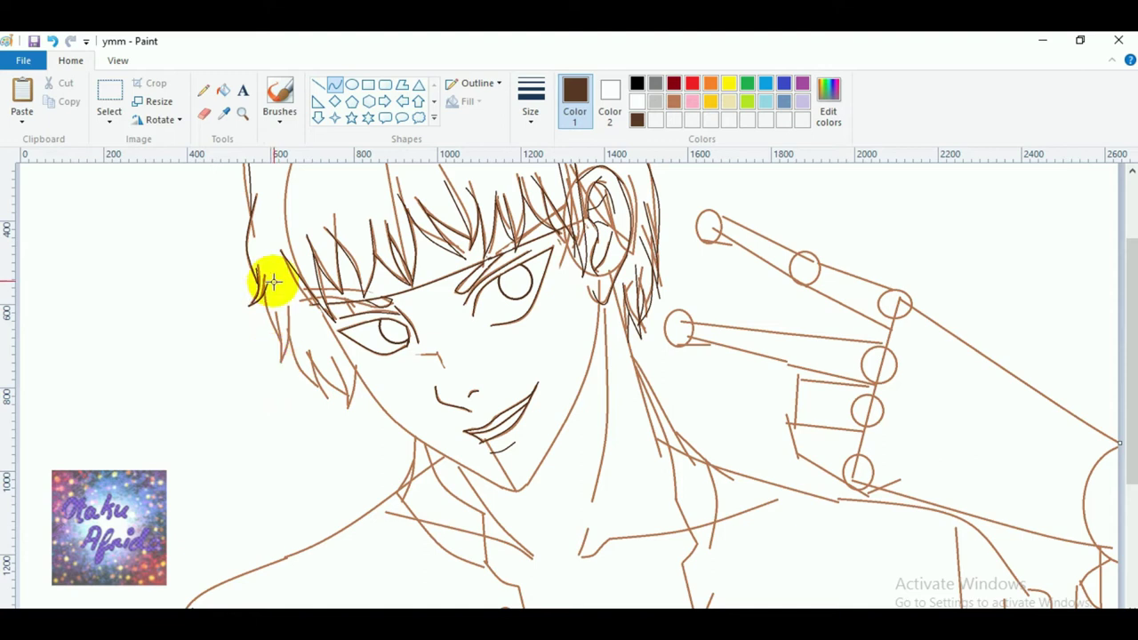
pyautogui.moveTo(264, 290); pyautogui.dragTo(264, 322)
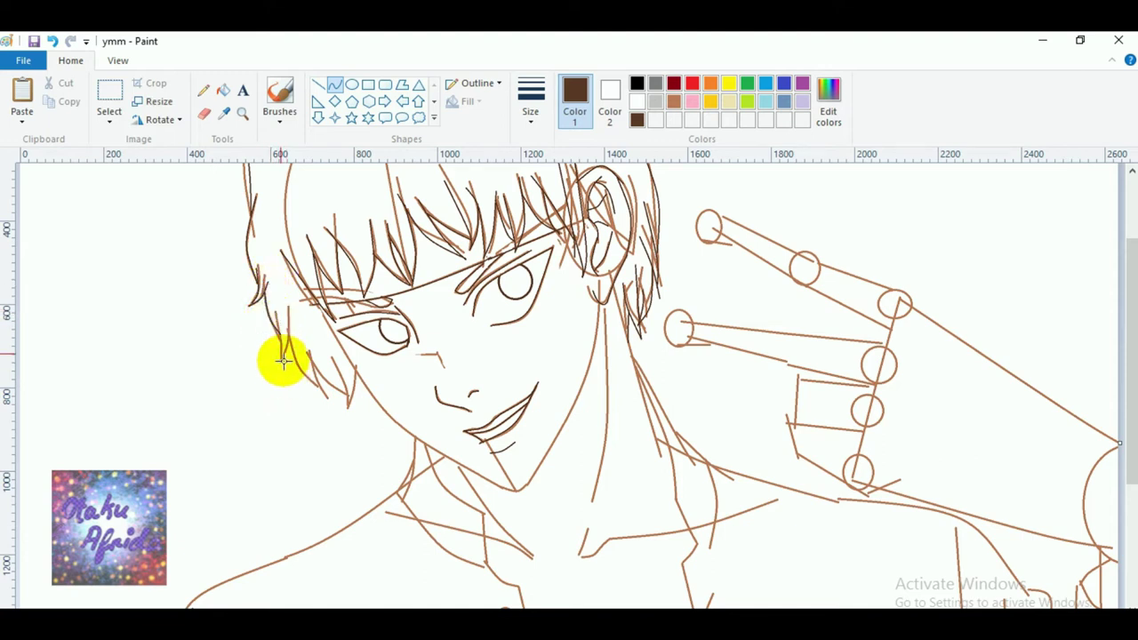
pyautogui.moveTo(276, 310); pyautogui.dragTo(281, 359)
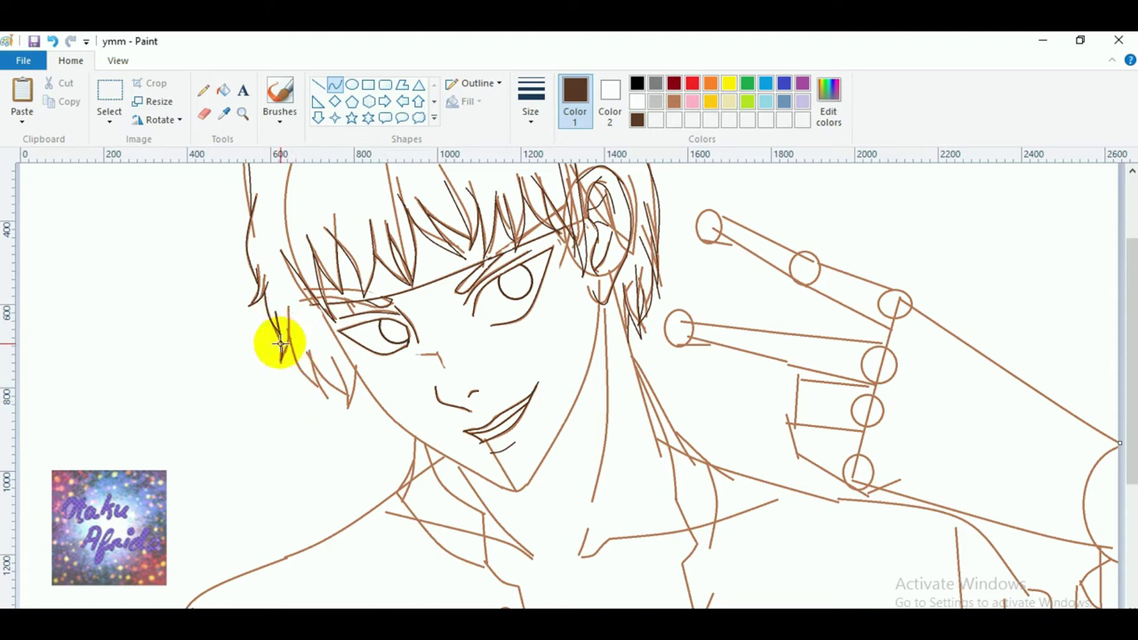
# Trace the lower pointed hair strands beside the eye and cheek, on the side opposite the ear, with dark brown curves.
pyautogui.click(296, 289)
pyautogui.moveTo(284, 309); pyautogui.dragTo(284, 369)
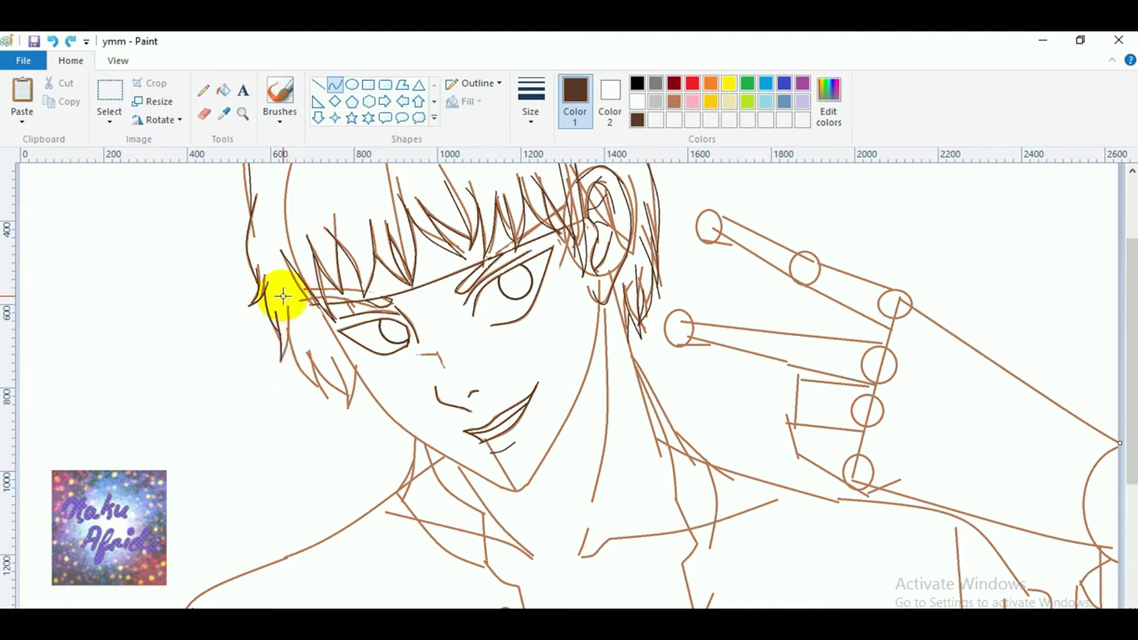
pyautogui.moveTo(287, 325)
pyautogui.mouseDown()
pyautogui.moveTo(328, 401)
pyautogui.moveTo(292, 365)
pyautogui.moveTo(305, 382)
pyautogui.moveTo(278, 374)
pyautogui.moveTo(287, 343)
pyautogui.moveTo(279, 369)
pyautogui.mouseUp()
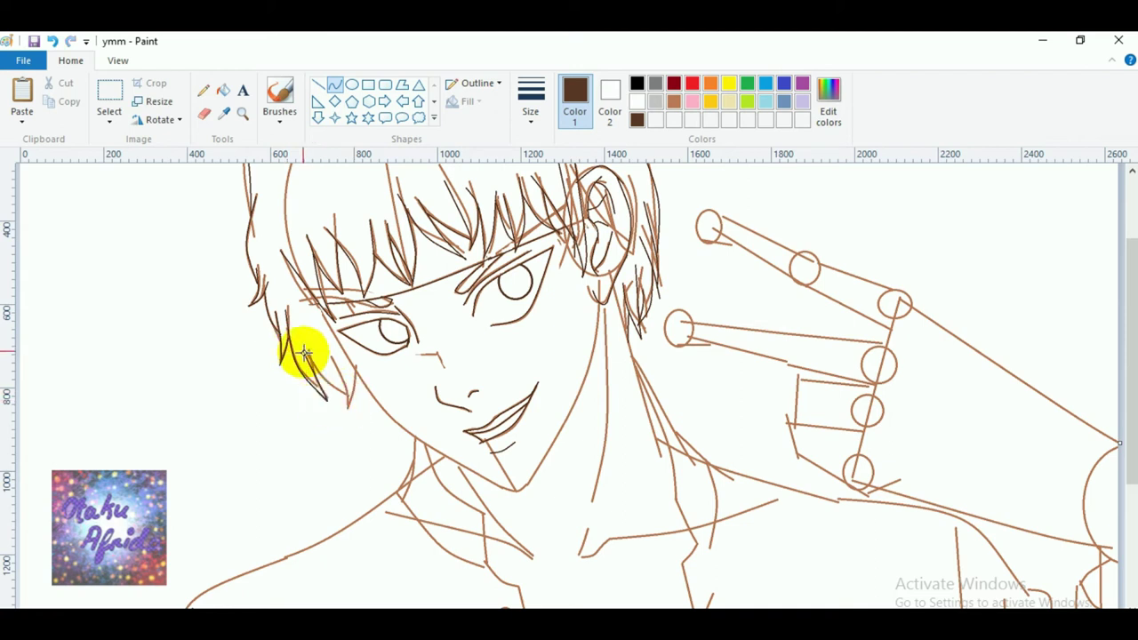
pyautogui.moveTo(304, 325)
pyautogui.mouseDown()
pyautogui.moveTo(304, 354)
pyautogui.moveTo(352, 414)
pyautogui.moveTo(360, 397)
pyautogui.mouseUp()
pyautogui.moveTo(326, 355)
pyautogui.mouseDown()
pyautogui.moveTo(351, 381)
pyautogui.moveTo(350, 414)
pyautogui.moveTo(351, 396)
pyautogui.moveTo(307, 359)
pyautogui.moveTo(348, 392)
pyautogui.moveTo(334, 384)
pyautogui.mouseUp()
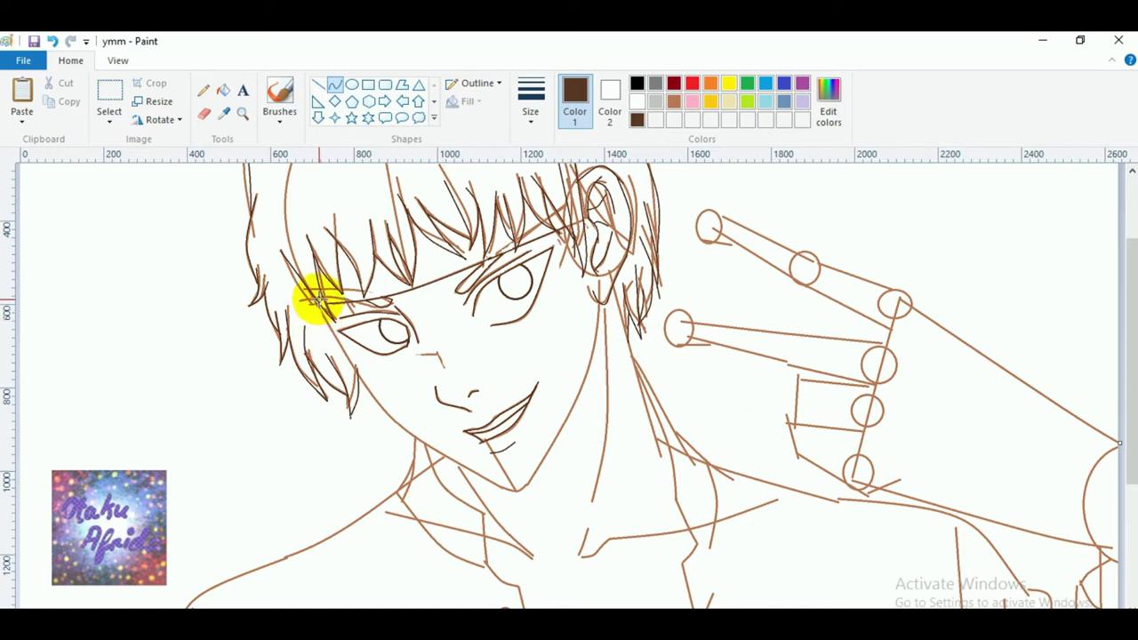
pyautogui.moveTo(316, 298); pyautogui.dragTo(330, 345)
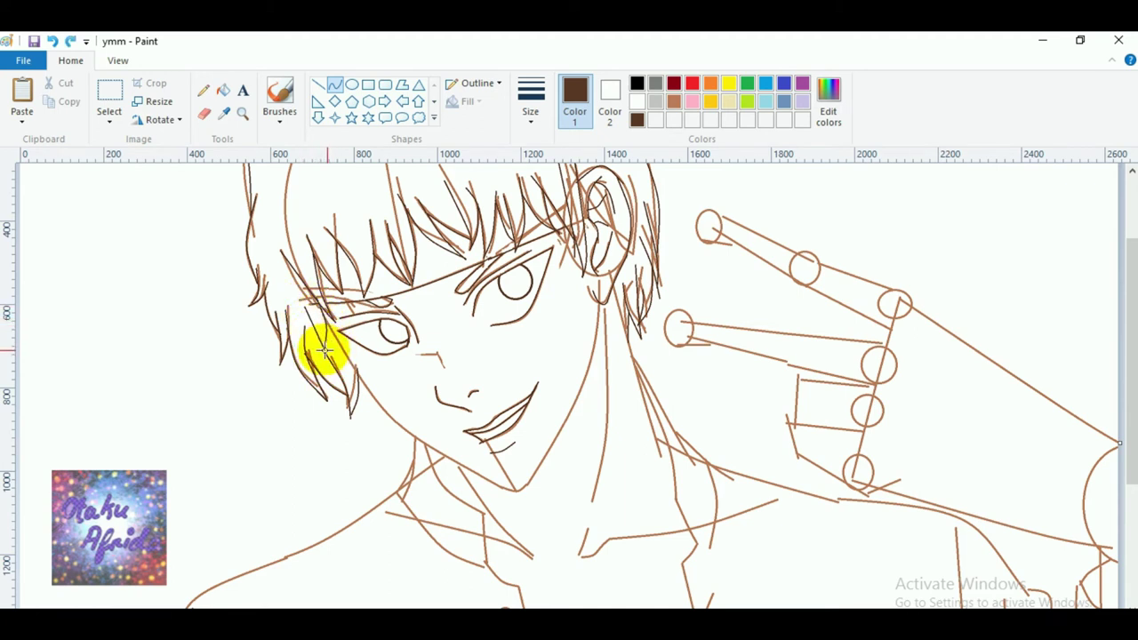
pyautogui.click(320, 325)
pyautogui.click(318, 327)
pyautogui.click(427, 407)
# Trace the cheek and jawline down to the chin and back up to the earlobe with dark brown curves.
pyautogui.moveTo(303, 302); pyautogui.dragTo(358, 373)
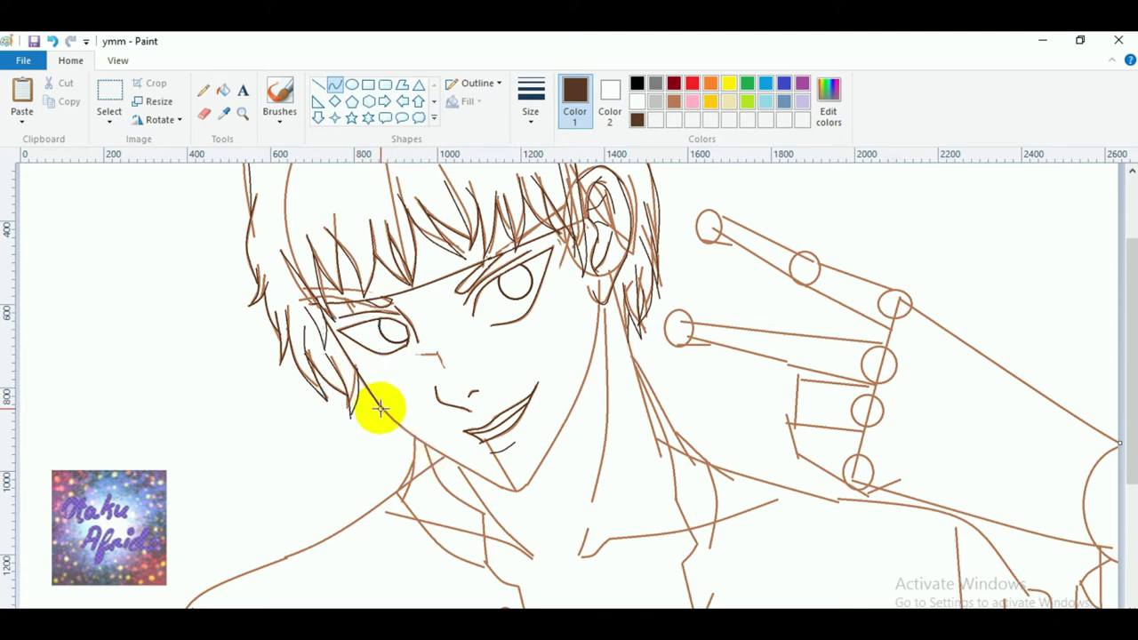
pyautogui.click(204, 114)
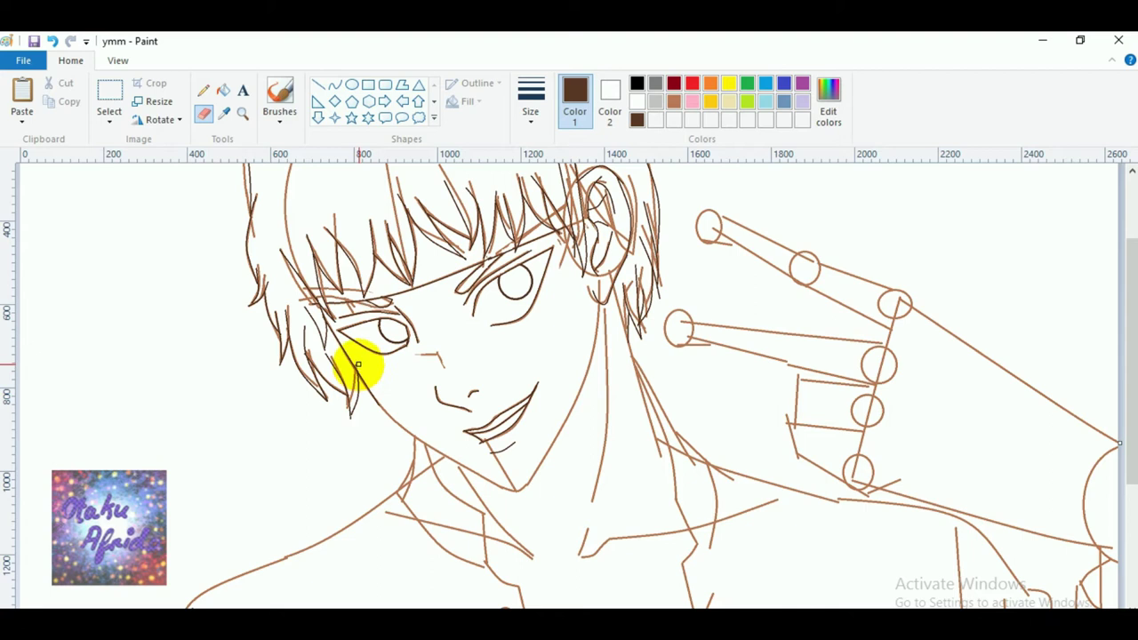
pyautogui.click(335, 84)
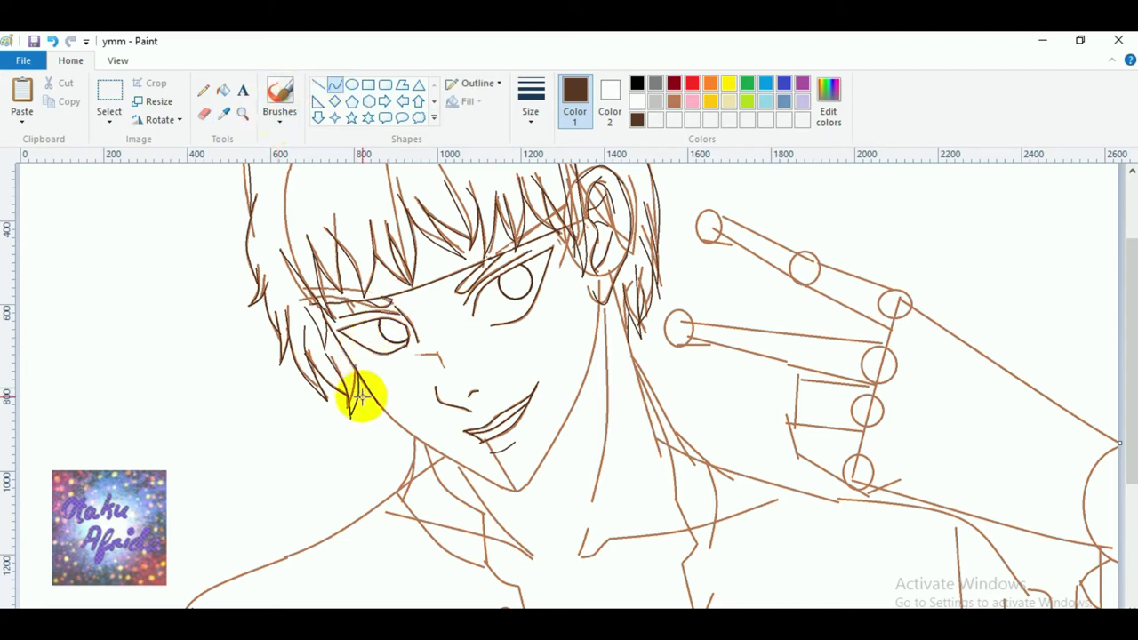
pyautogui.moveTo(379, 406); pyautogui.dragTo(508, 489)
pyautogui.click(399, 432)
pyautogui.click(397, 430)
pyautogui.moveTo(600, 305); pyautogui.dragTo(557, 437)
pyautogui.click(516, 367)
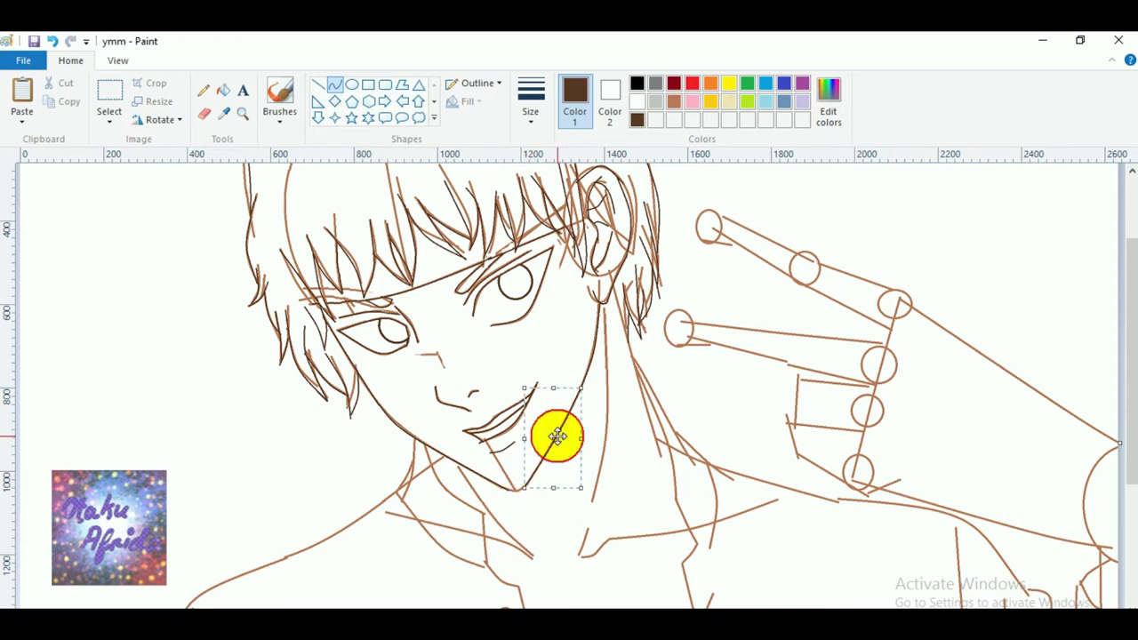
pyautogui.click(507, 487)
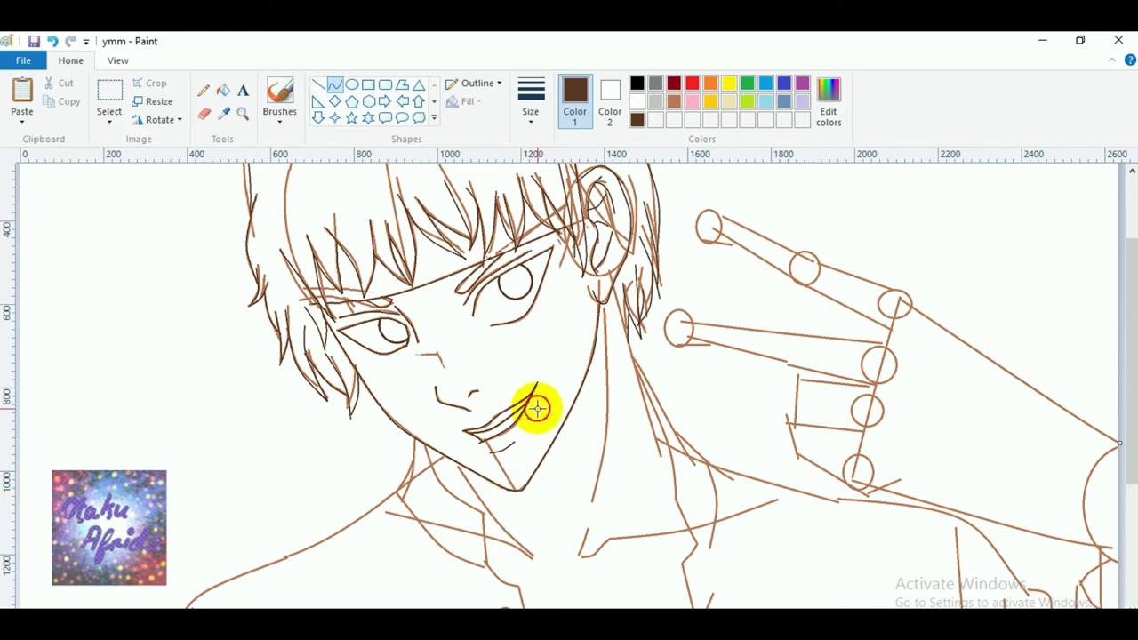
# Trace the front neck line from below the earlobe and the collarbone at its base with dark brown curves.
pyautogui.moveTo(600, 303)
pyautogui.mouseDown()
pyautogui.moveTo(590, 500)
pyautogui.moveTo(564, 541)
pyautogui.moveTo(582, 539)
pyautogui.moveTo(594, 516)
pyautogui.moveTo(602, 436)
pyautogui.moveTo(588, 410)
pyautogui.moveTo(578, 447)
pyautogui.moveTo(602, 427)
pyautogui.moveTo(592, 437)
pyautogui.moveTo(602, 389)
pyautogui.moveTo(610, 427)
pyautogui.moveTo(689, 416)
pyautogui.moveTo(686, 406)
pyautogui.moveTo(660, 422)
pyautogui.moveTo(613, 416)
pyautogui.moveTo(687, 409)
pyautogui.mouseUp()
pyautogui.click(602, 435)
pyautogui.scroll(-2, 623, 463)
pyautogui.doubleClick(585, 430)
pyautogui.click(592, 460)
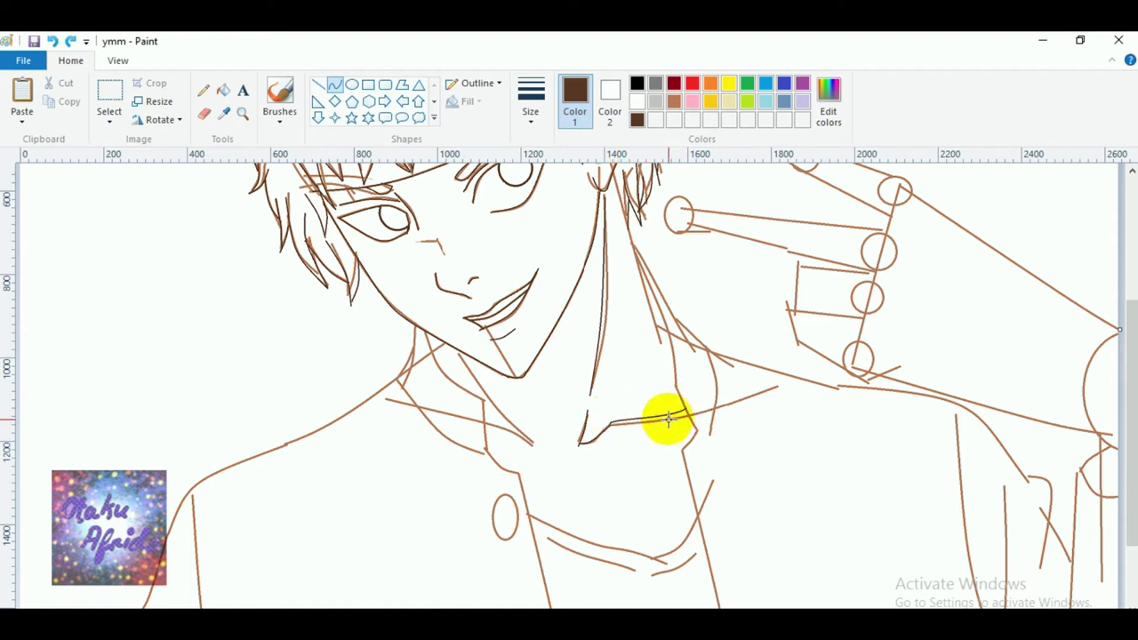
pyautogui.moveTo(668, 418); pyautogui.dragTo(614, 415)
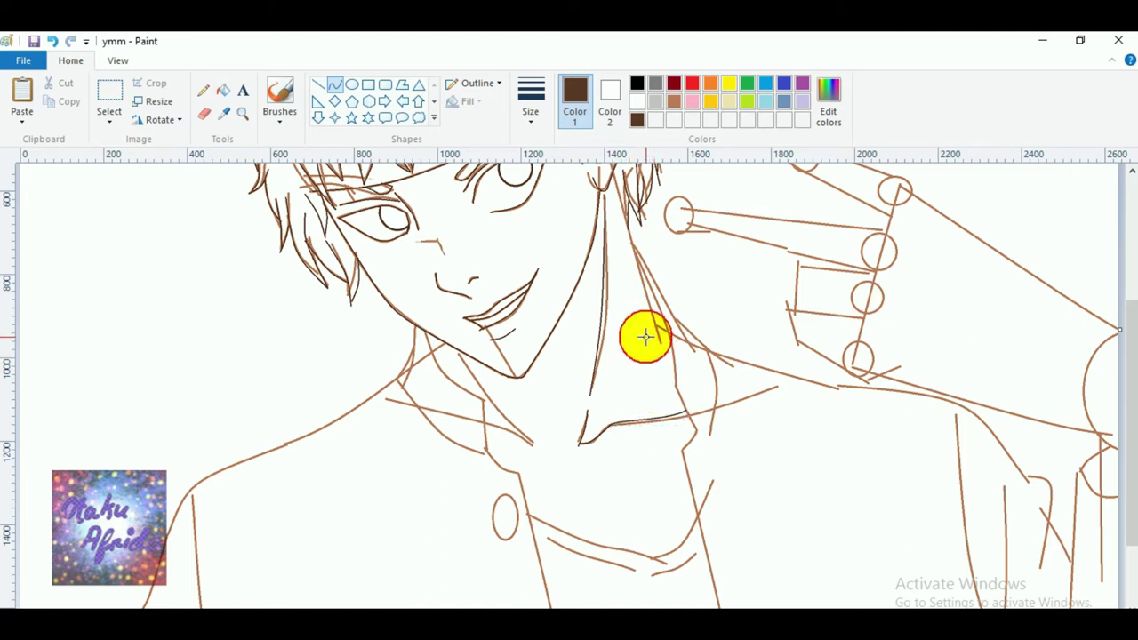
# Trace the back line of the neck from behind the ear down to the shoulder with a dark brown curve.
pyautogui.scroll(3, 646, 333)
pyautogui.moveTo(614, 278); pyautogui.dragTo(662, 453)
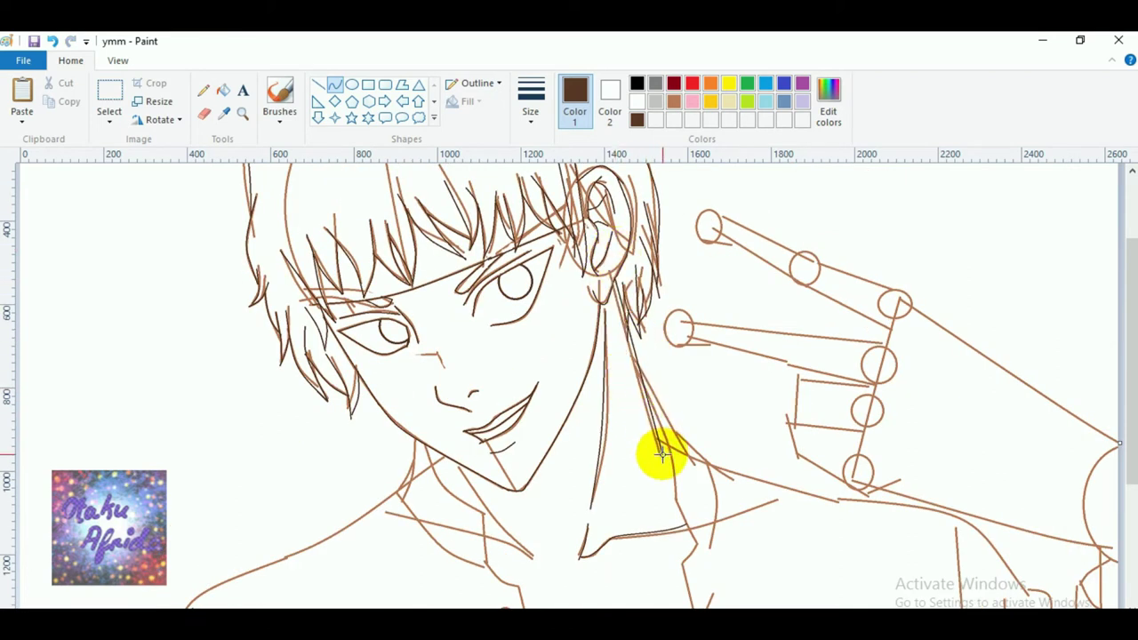
pyautogui.click(636, 388)
pyautogui.click(679, 523)
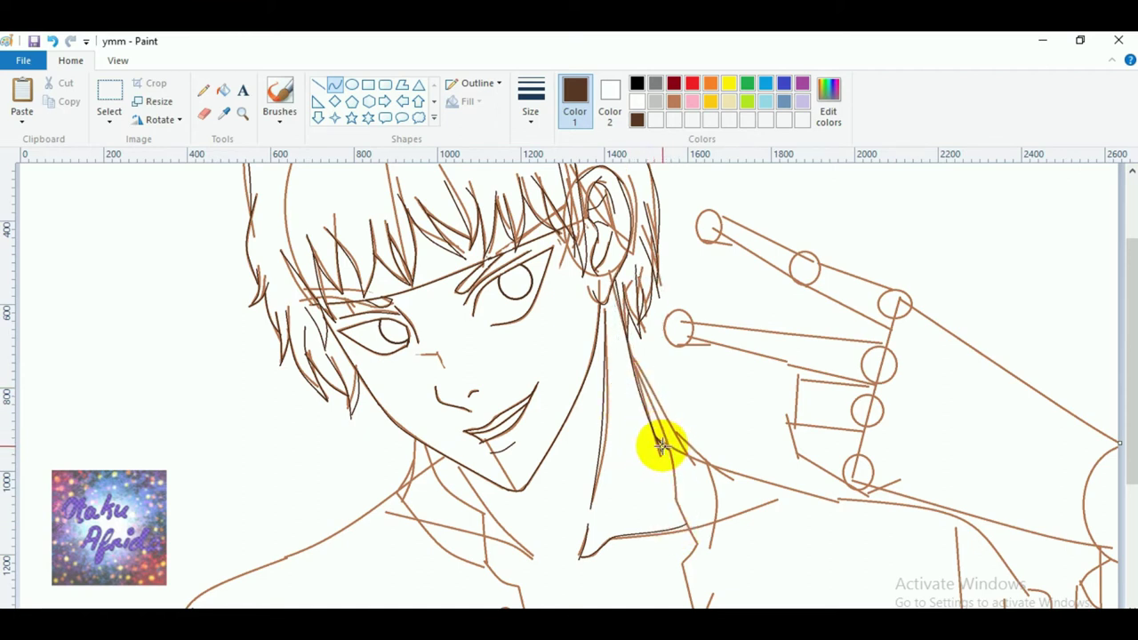
# Switch to the Google Images results in the browser and examine the Murayama Yoshiki reference photos.
pyautogui.scroll(-5, 610, 539)
pyautogui.scroll(3, 610, 539)
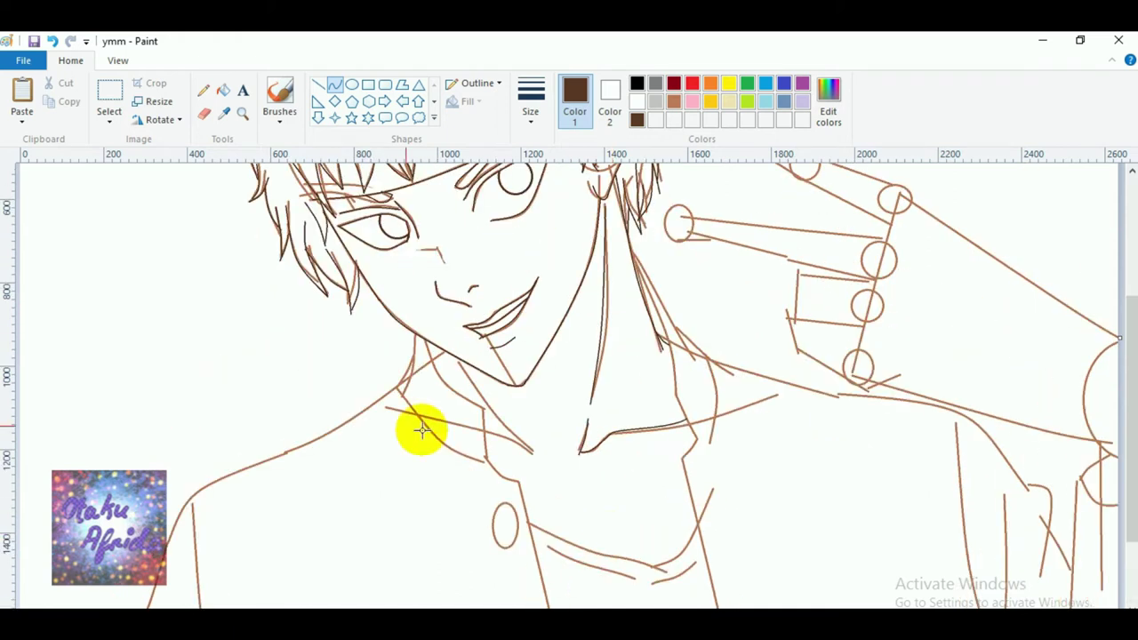
pyautogui.scroll(-3, 435, 374)
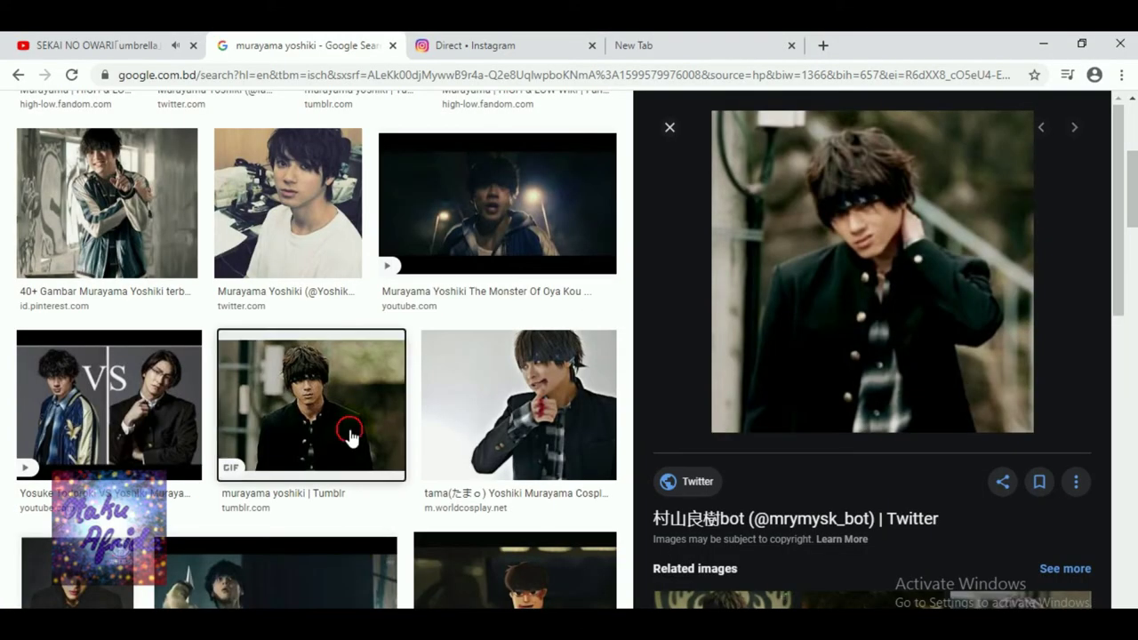
pyautogui.click(350, 438)
pyautogui.scroll(-2, 349, 437)
pyautogui.scroll(-5, 1008, 448)
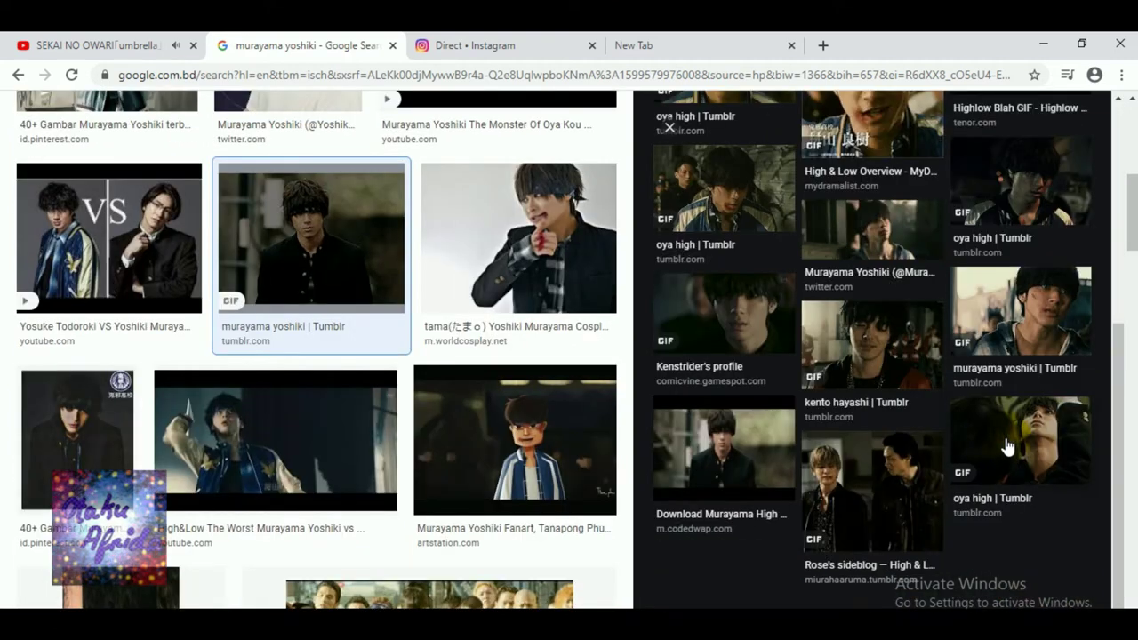
pyautogui.scroll(-2, 569, 471)
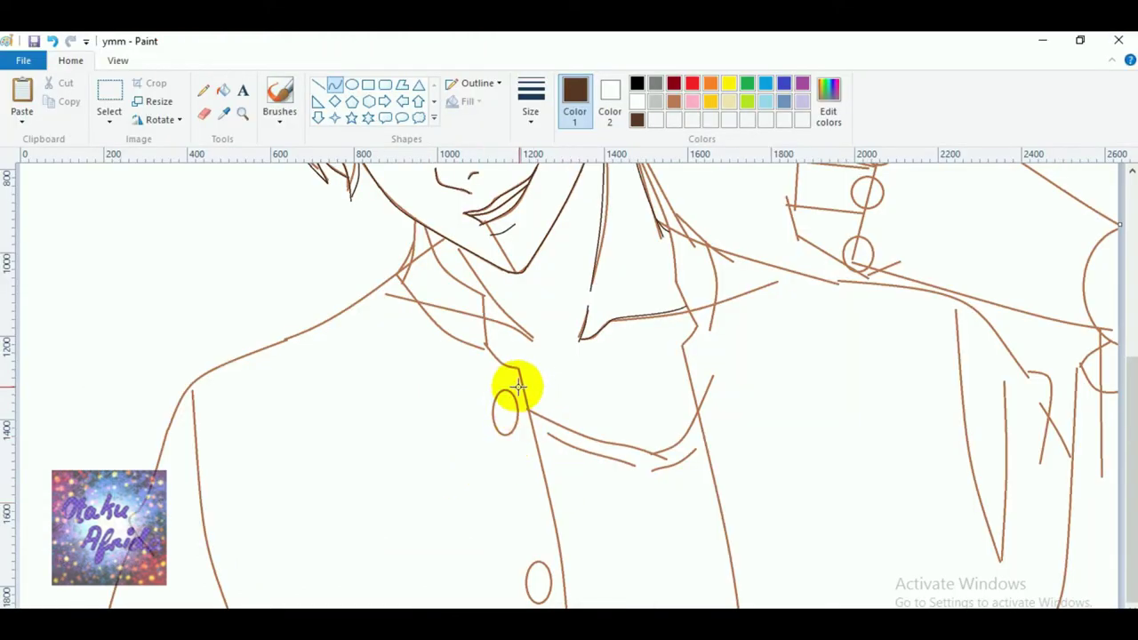
# In Paint, draw the shirt's neckline edge beside the upper jacket button and its long front edge down to the canvas bottom.
pyautogui.moveTo(522, 387); pyautogui.dragTo(614, 614)
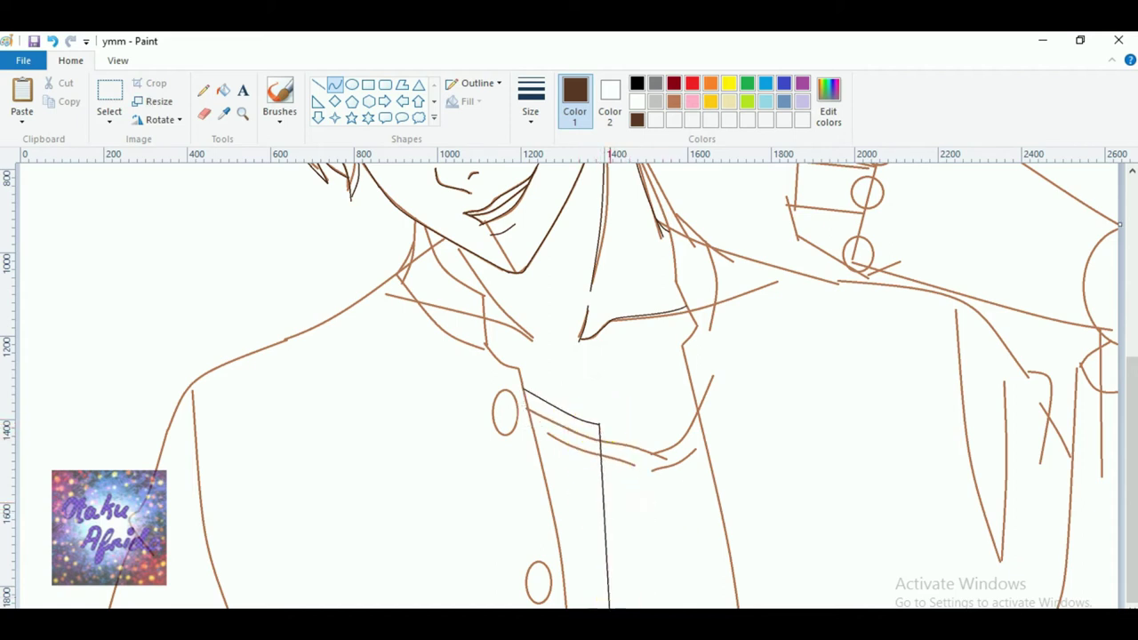
pyautogui.click(618, 567)
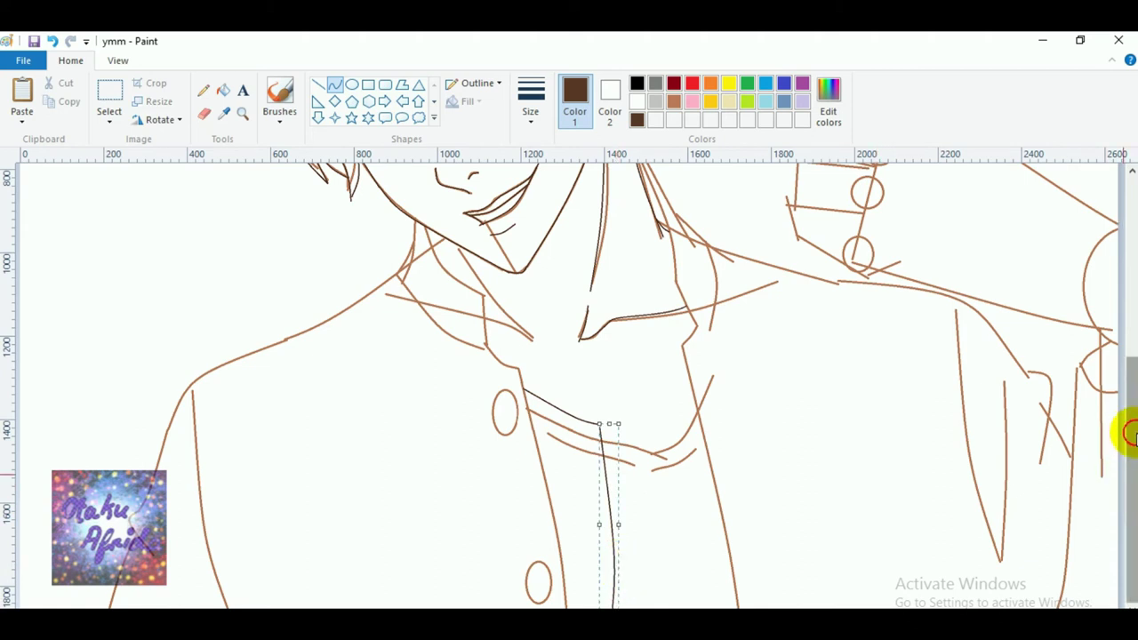
# Examine the whole drawing zoomed out and return to the closer view.
pyautogui.scroll(2, 1125, 433)
pyautogui.scroll(-2, 1125, 436)
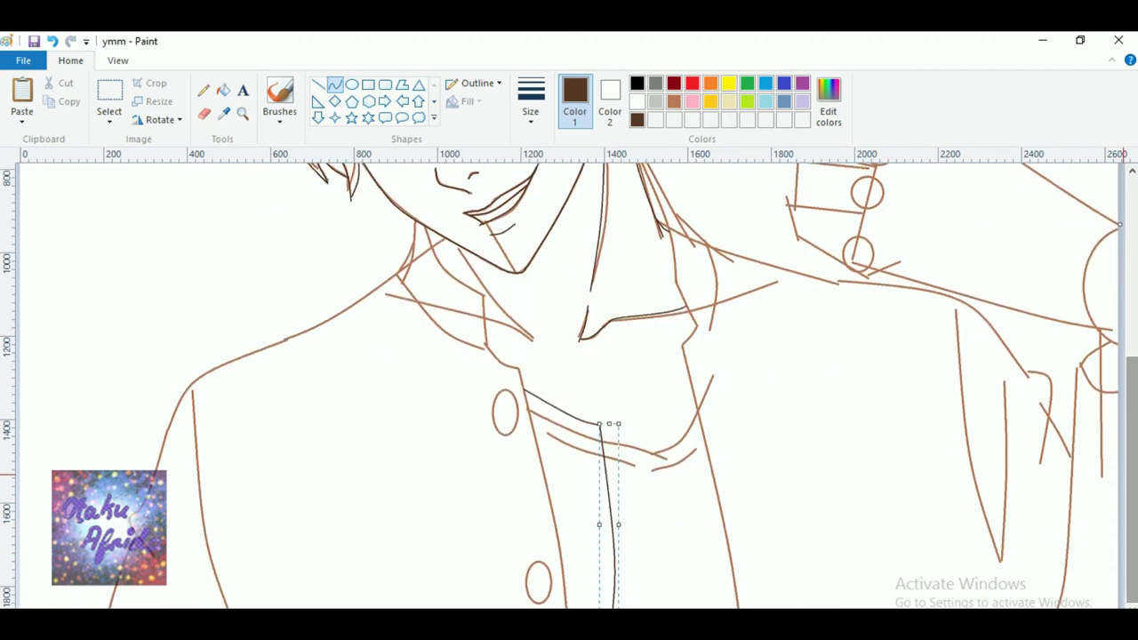
pyautogui.scroll(5, 1125, 436)
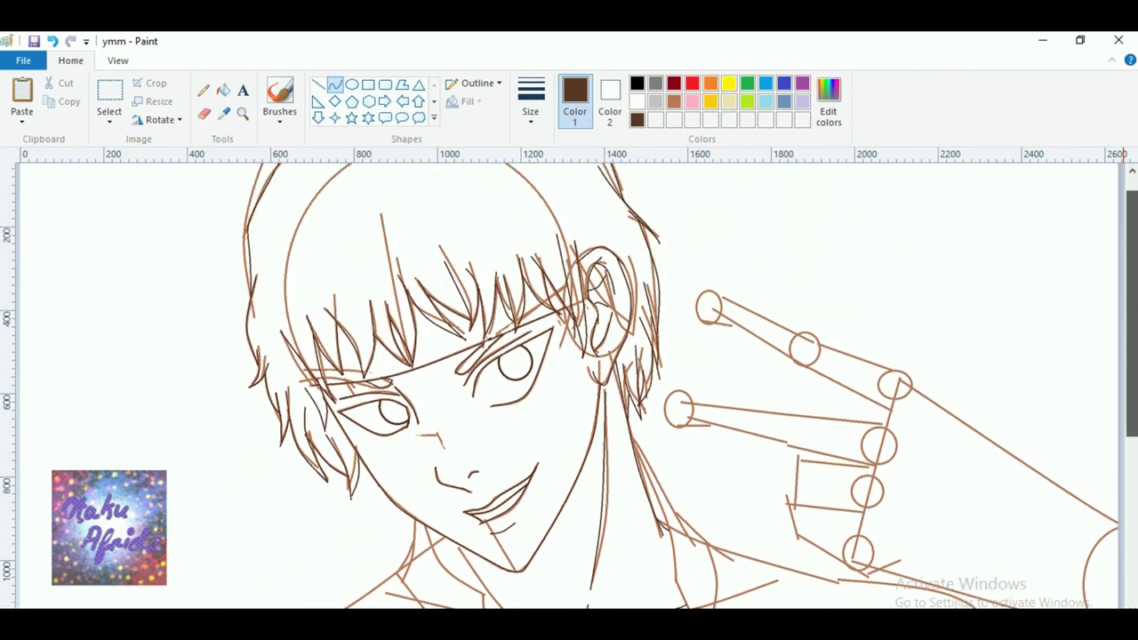
pyautogui.scroll(-5, 1125, 435)
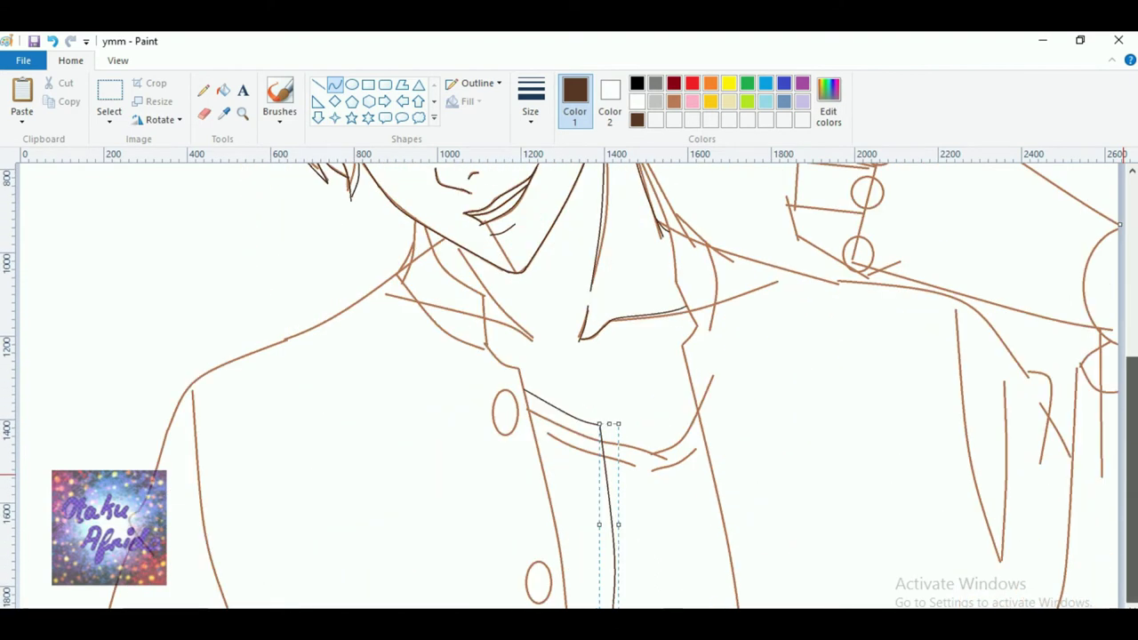
pyautogui.click(253, 116)
pyautogui.rightClick(501, 406)
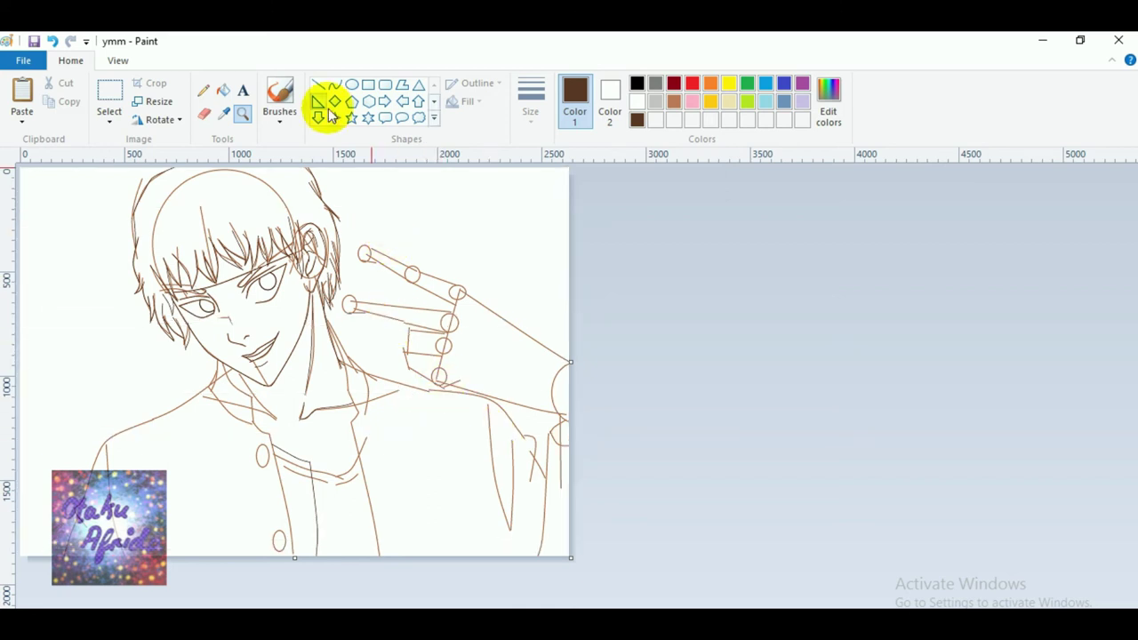
pyautogui.click(344, 421)
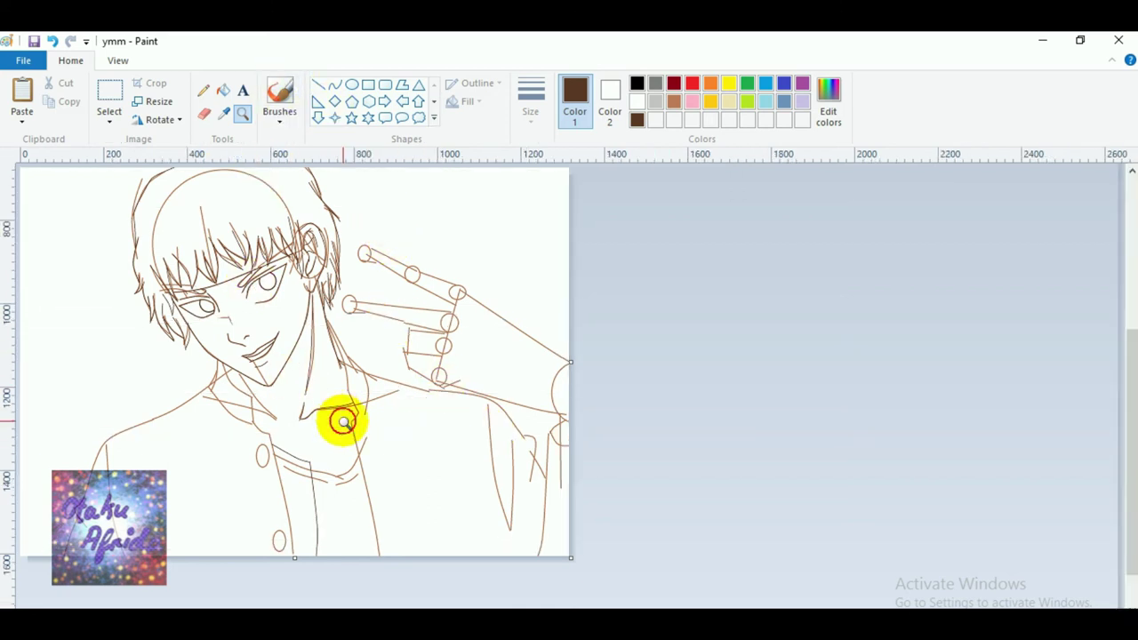
pyautogui.click(344, 422)
pyautogui.scroll(3, 515, 299)
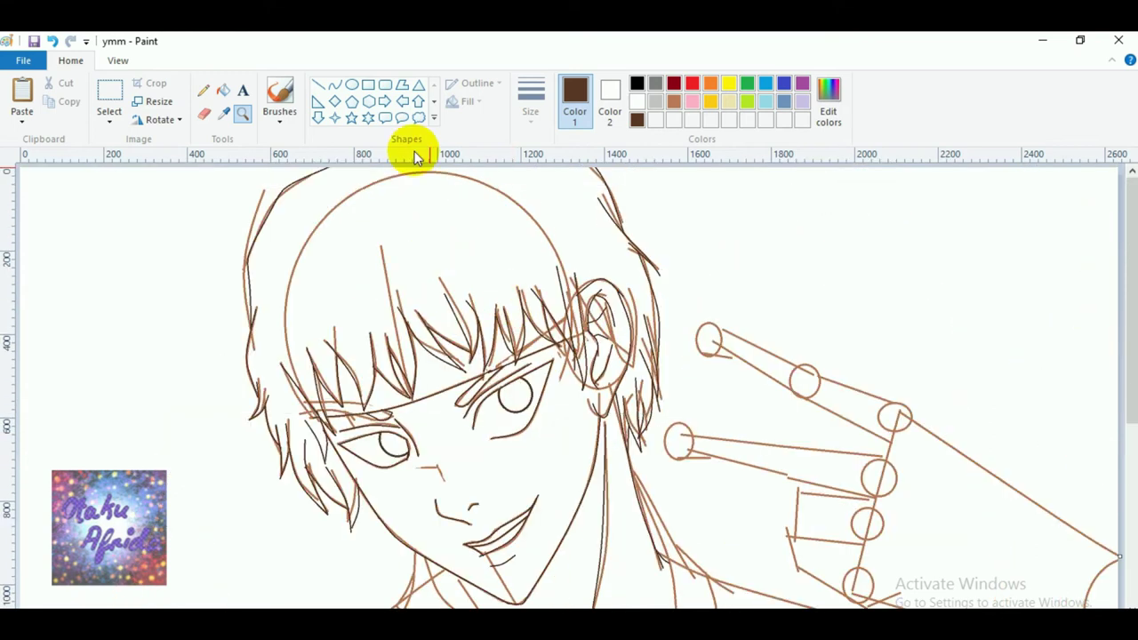
# Draw the opposite side of the shirt opening with a short dark brown neckline edge and a long front edge to the canvas bottom.
pyautogui.click(336, 84)
pyautogui.scroll(-5, 570, 373)
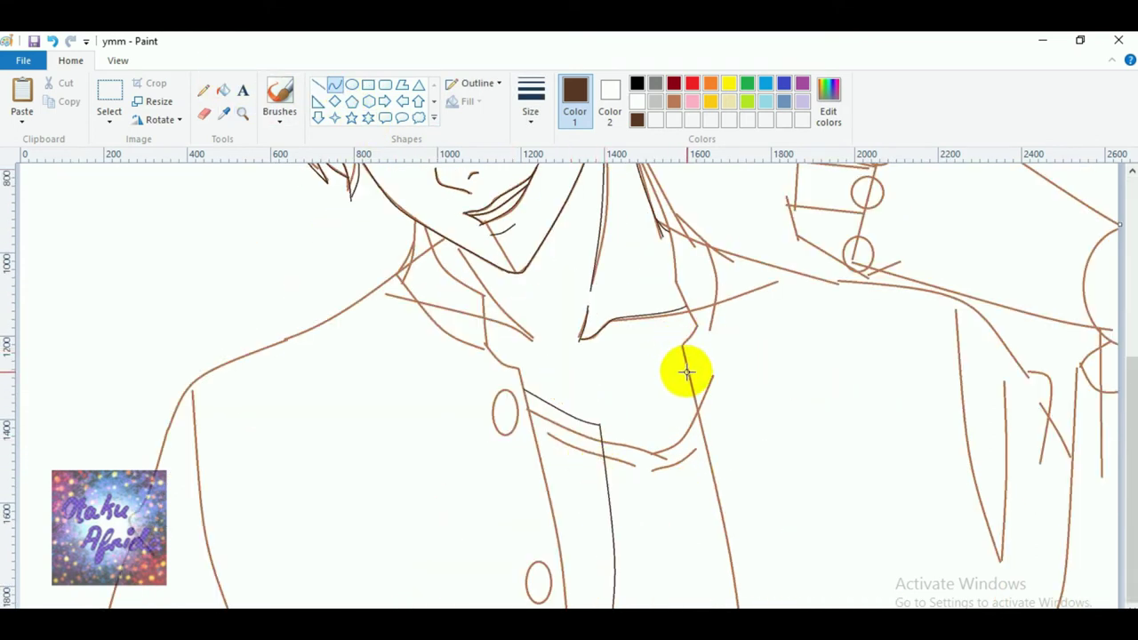
pyautogui.moveTo(685, 372); pyautogui.dragTo(664, 386)
pyautogui.click(668, 384)
pyautogui.click(601, 365)
pyautogui.moveTo(653, 385); pyautogui.dragTo(736, 610)
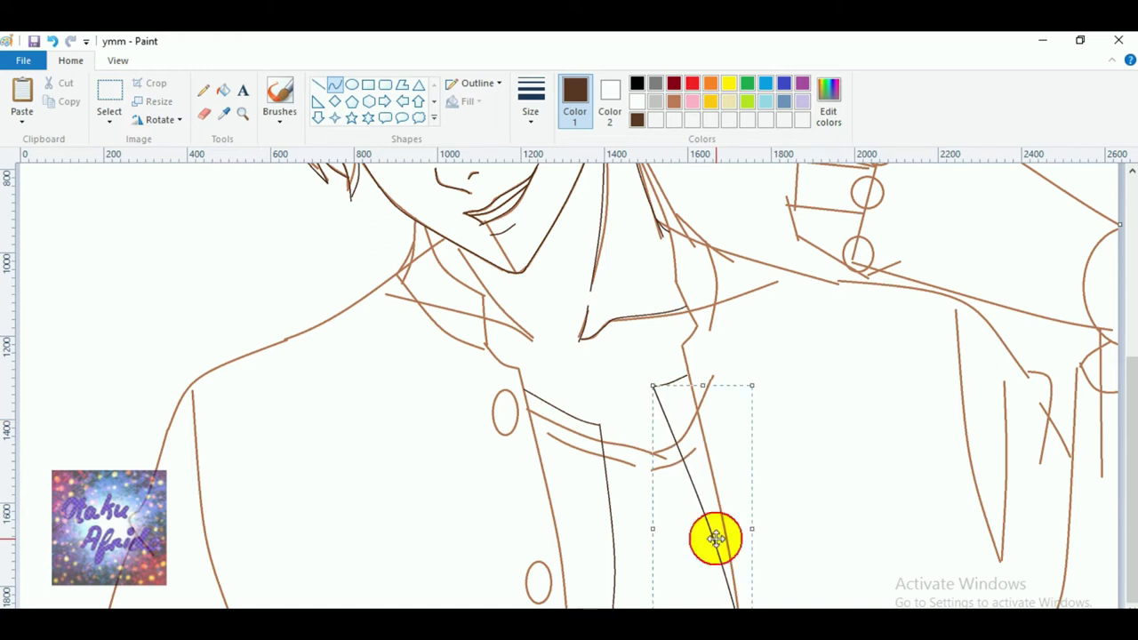
pyautogui.click(679, 344)
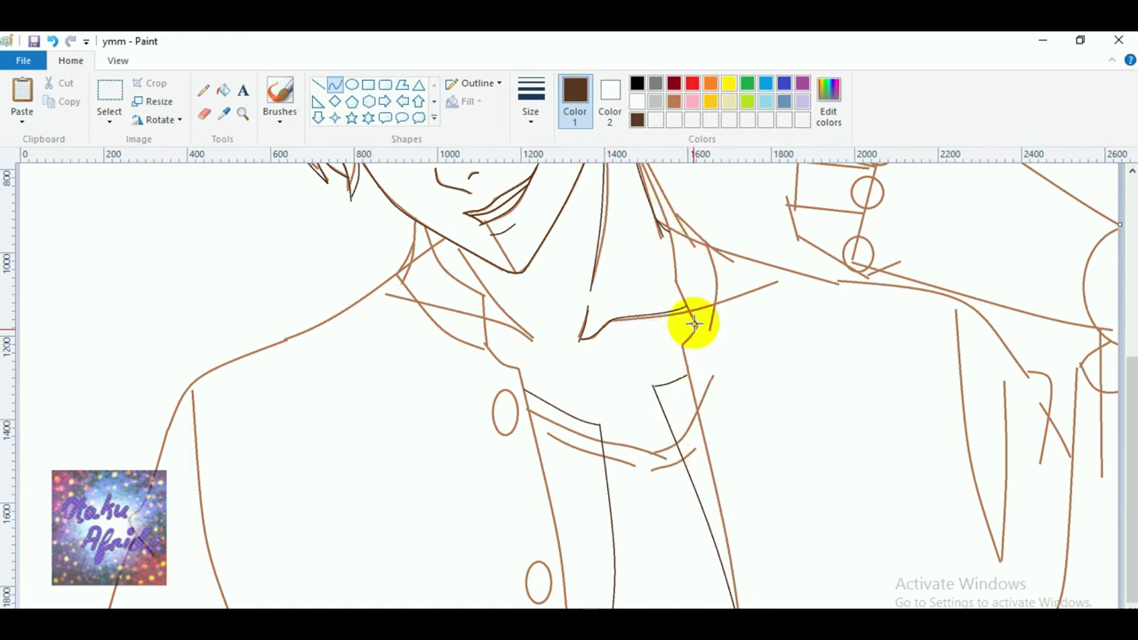
# Trace the neck line below the chin and the inner curve of the jacket collar under the jaw in dark brown.
pyautogui.scroll(3, 694, 323)
pyautogui.moveTo(458, 363)
pyautogui.mouseDown()
pyautogui.moveTo(530, 437)
pyautogui.moveTo(507, 427)
pyautogui.moveTo(557, 486)
pyautogui.moveTo(533, 447)
pyautogui.moveTo(507, 434)
pyautogui.mouseUp()
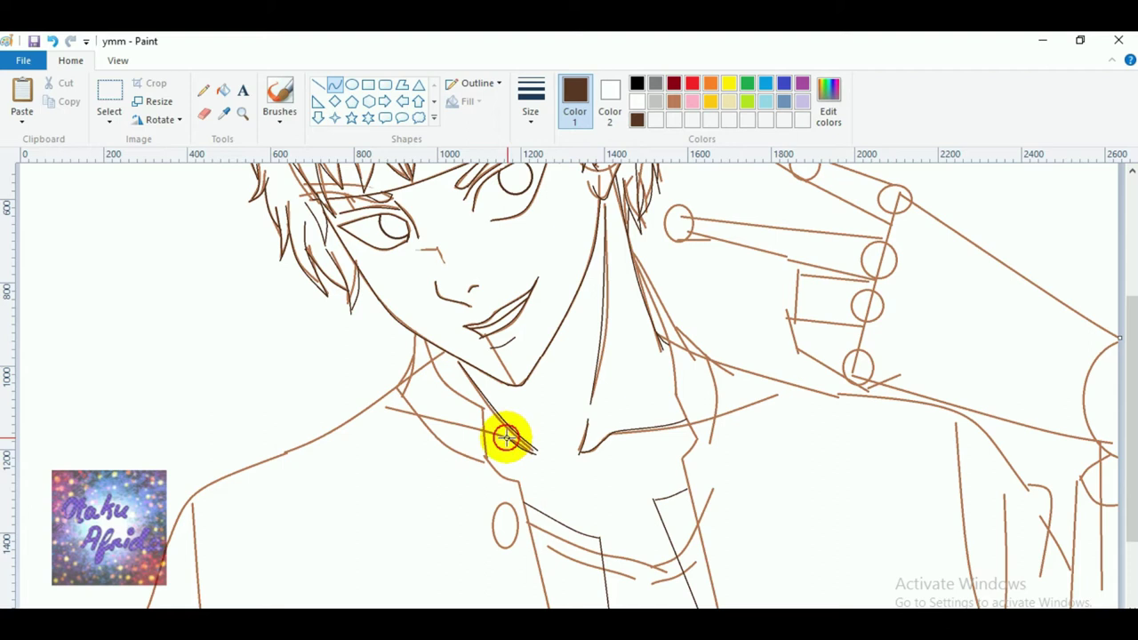
pyautogui.moveTo(503, 434); pyautogui.dragTo(426, 336)
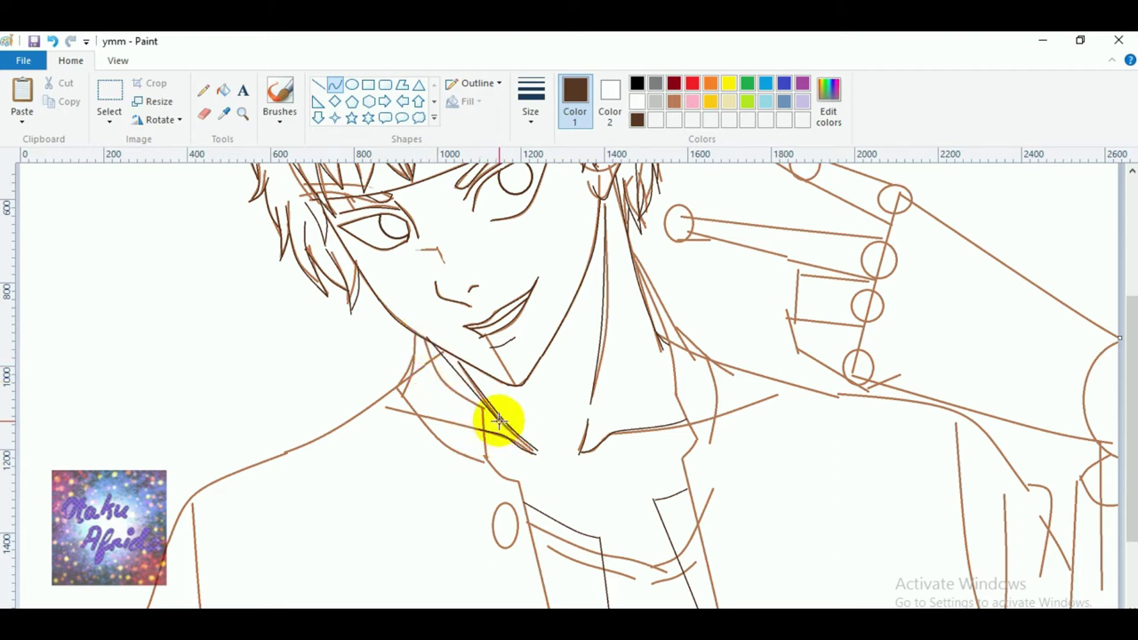
pyautogui.moveTo(476, 408)
pyautogui.mouseDown()
pyautogui.moveTo(437, 388)
pyautogui.moveTo(459, 400)
pyautogui.mouseUp()
pyautogui.click(435, 379)
pyautogui.click(488, 419)
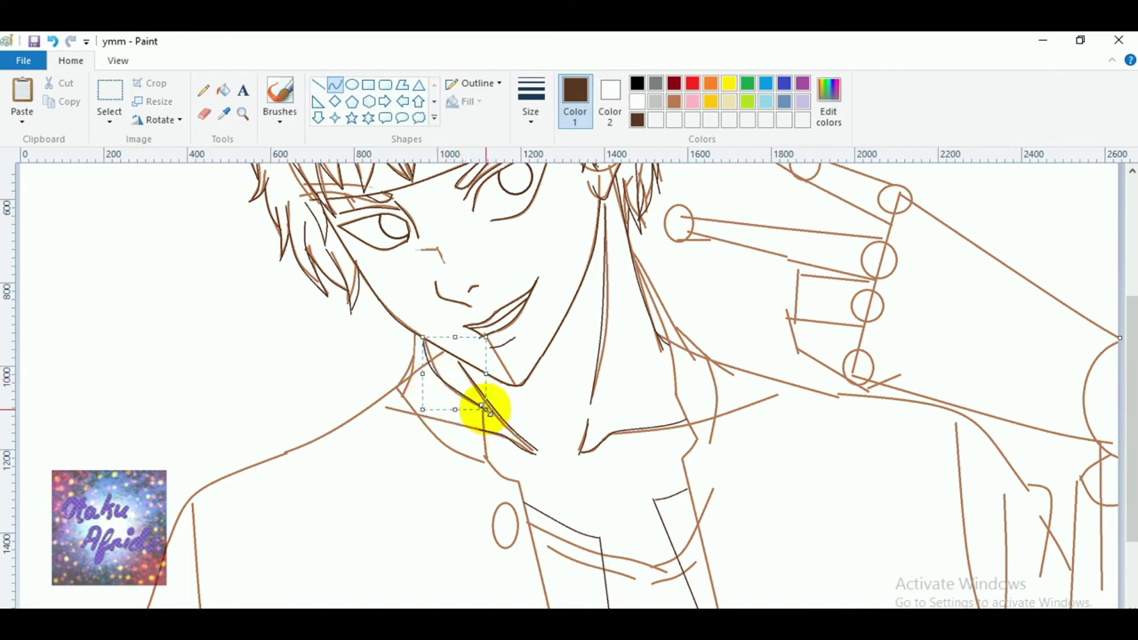
# Trace the short upright front edge of the button-side jacket collar and its rounded corner down to the front opening in dark brown.
pyautogui.click(537, 453)
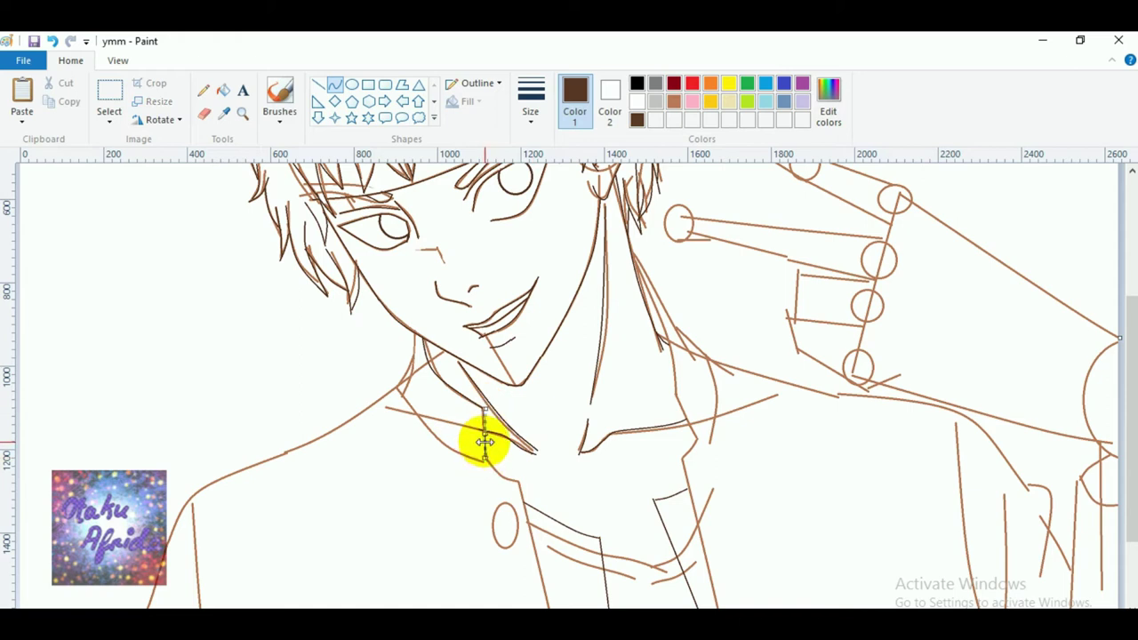
pyautogui.click(488, 456)
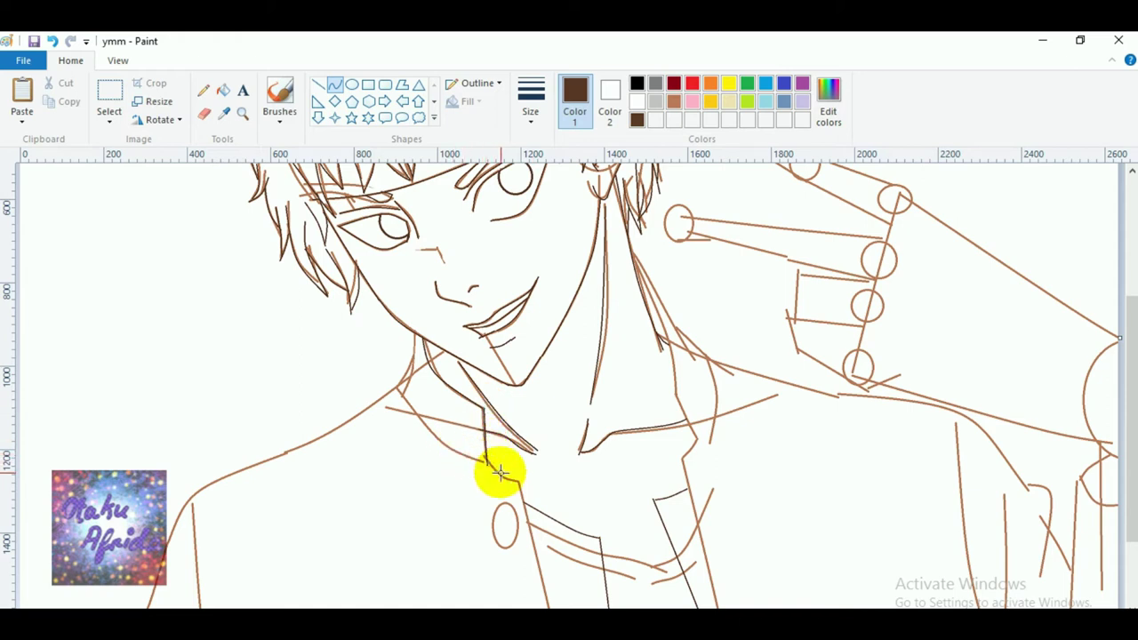
pyautogui.hotkey('ctrl', 'z')
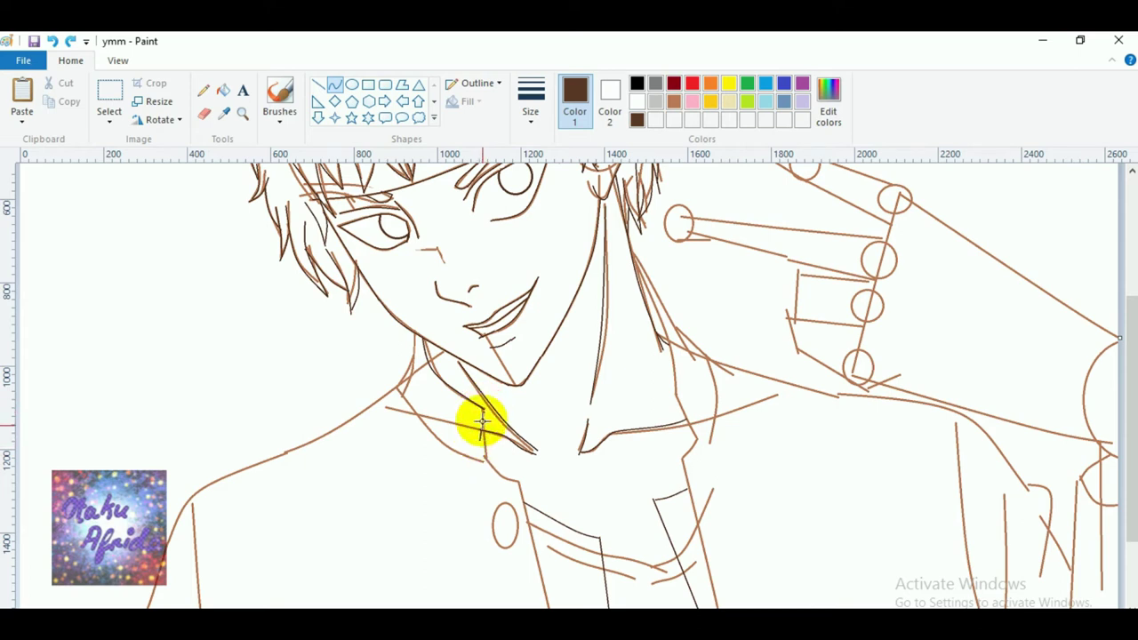
pyautogui.moveTo(481, 407); pyautogui.dragTo(480, 447)
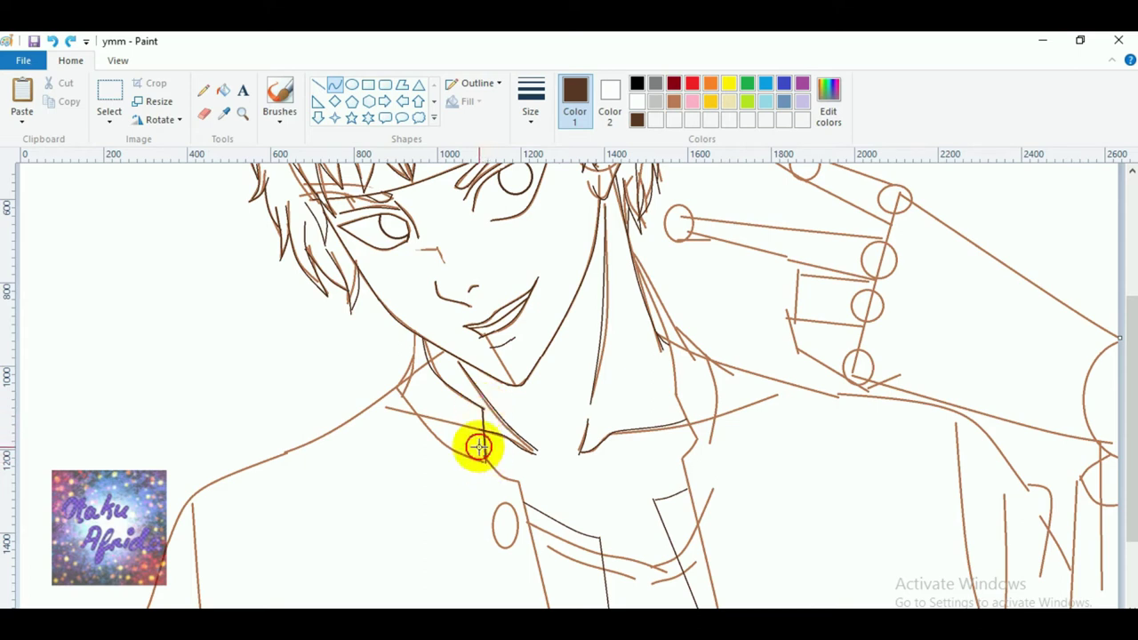
pyautogui.click(481, 457)
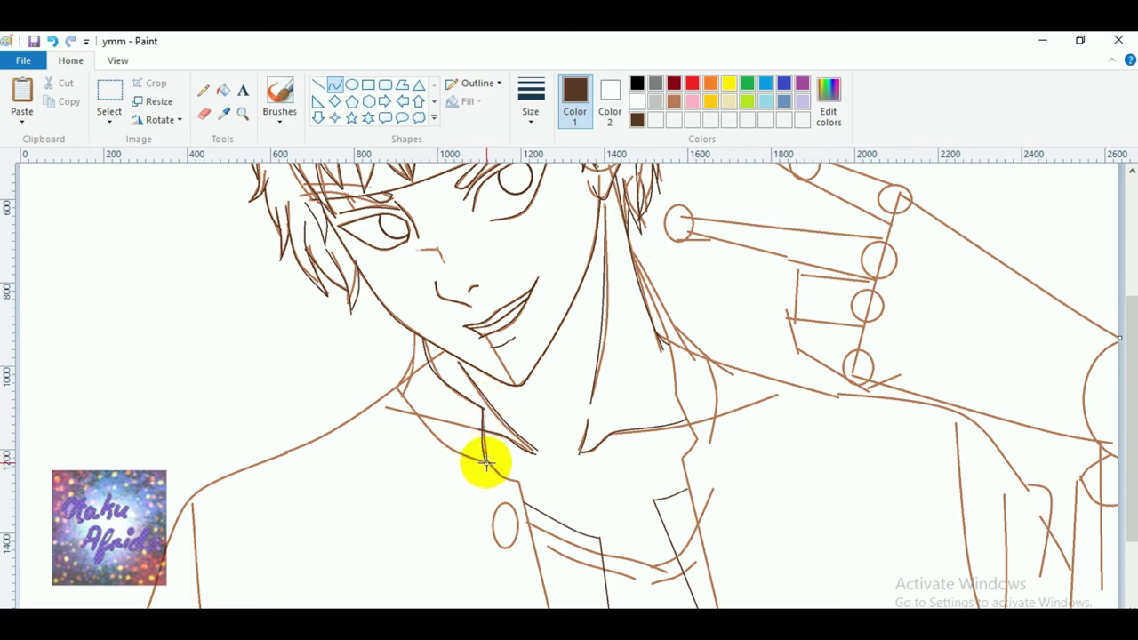
pyautogui.moveTo(483, 461); pyautogui.dragTo(513, 482)
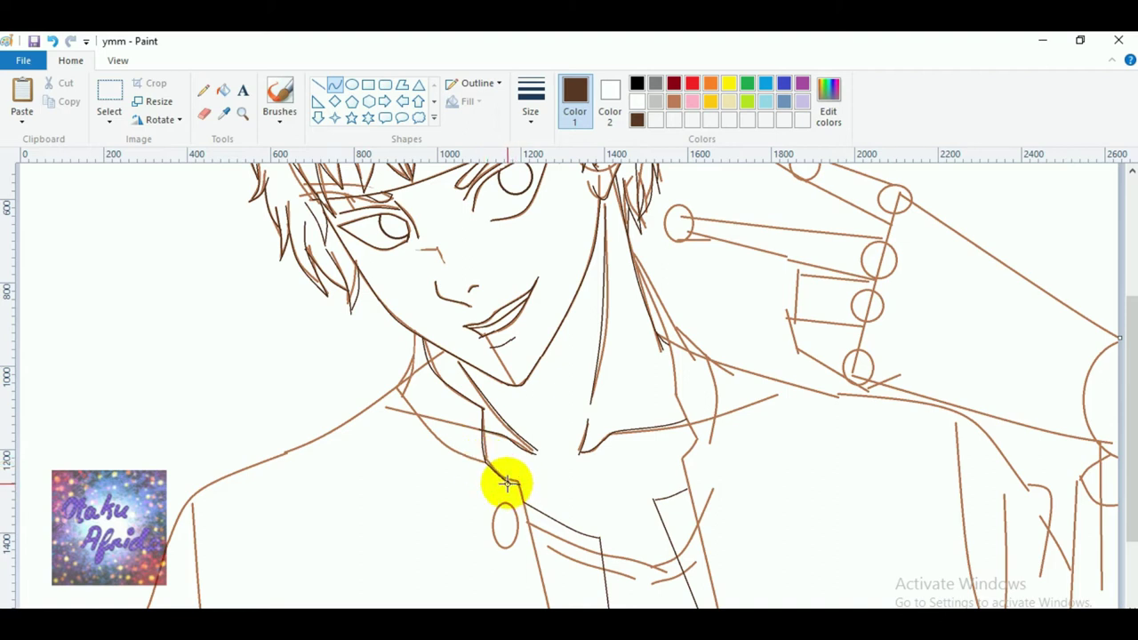
pyautogui.scroll(-3, 594, 506)
pyautogui.moveTo(511, 391)
pyautogui.mouseDown()
pyautogui.moveTo(521, 371)
pyautogui.moveTo(576, 639)
pyautogui.moveTo(557, 639)
pyautogui.mouseUp()
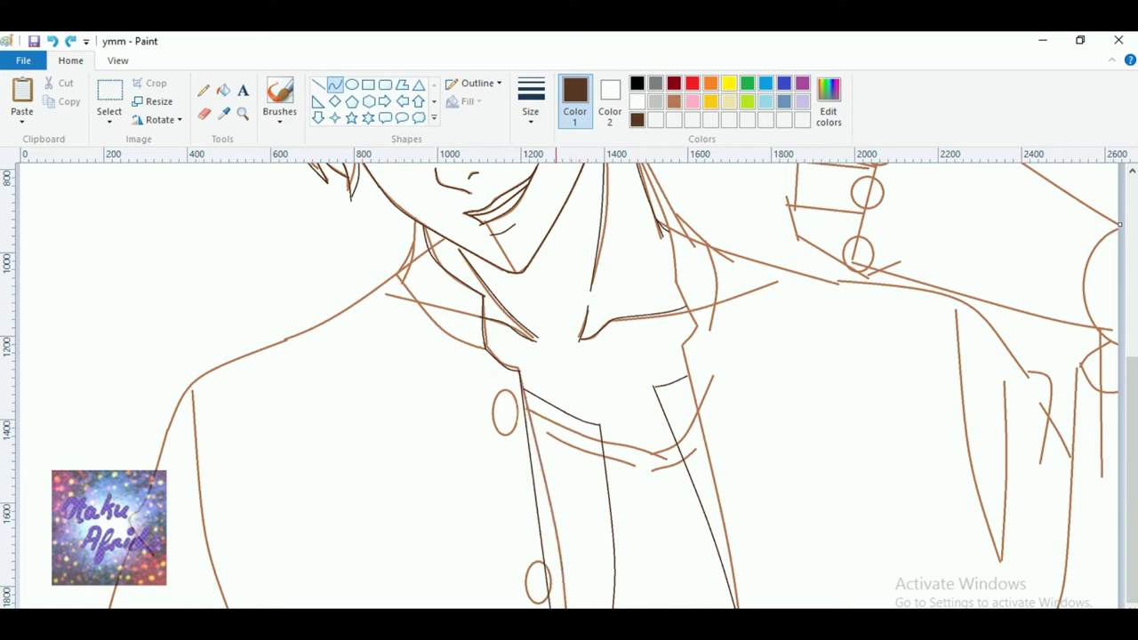
pyautogui.moveTo(544, 554)
pyautogui.mouseDown()
pyautogui.moveTo(565, 557)
pyautogui.moveTo(558, 549)
pyautogui.mouseUp()
pyautogui.hotkey('ctrl', 'z')
# Draw the button-side jacket front edge as a gentle curve from the collar corner down to the canvas bottom.
pyautogui.moveTo(518, 371); pyautogui.dragTo(546, 472)
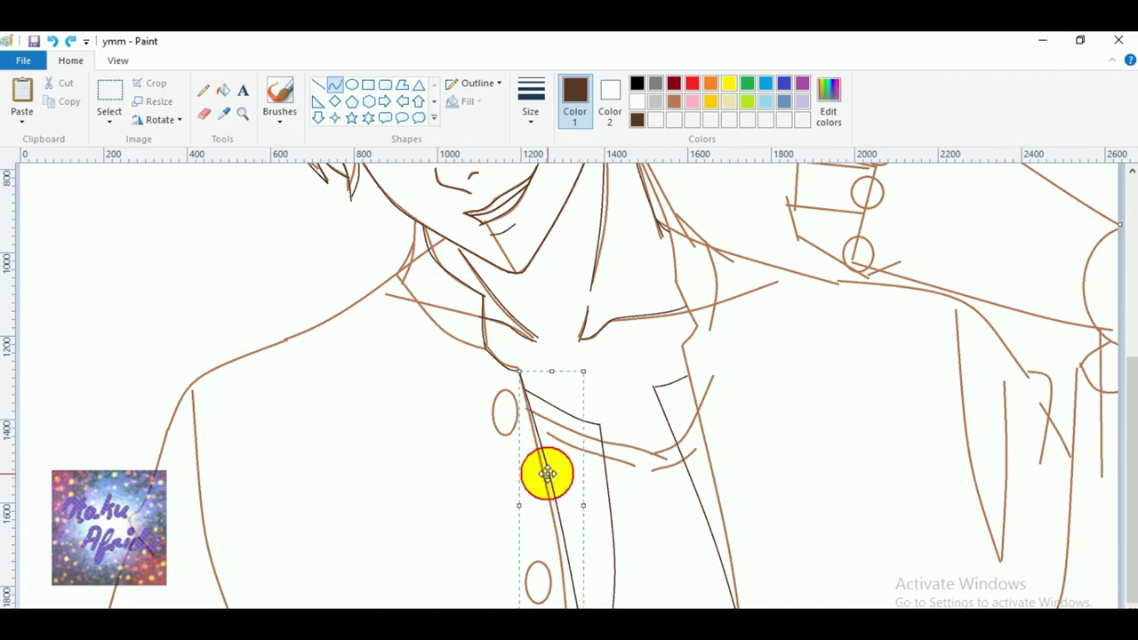
pyautogui.click(506, 386)
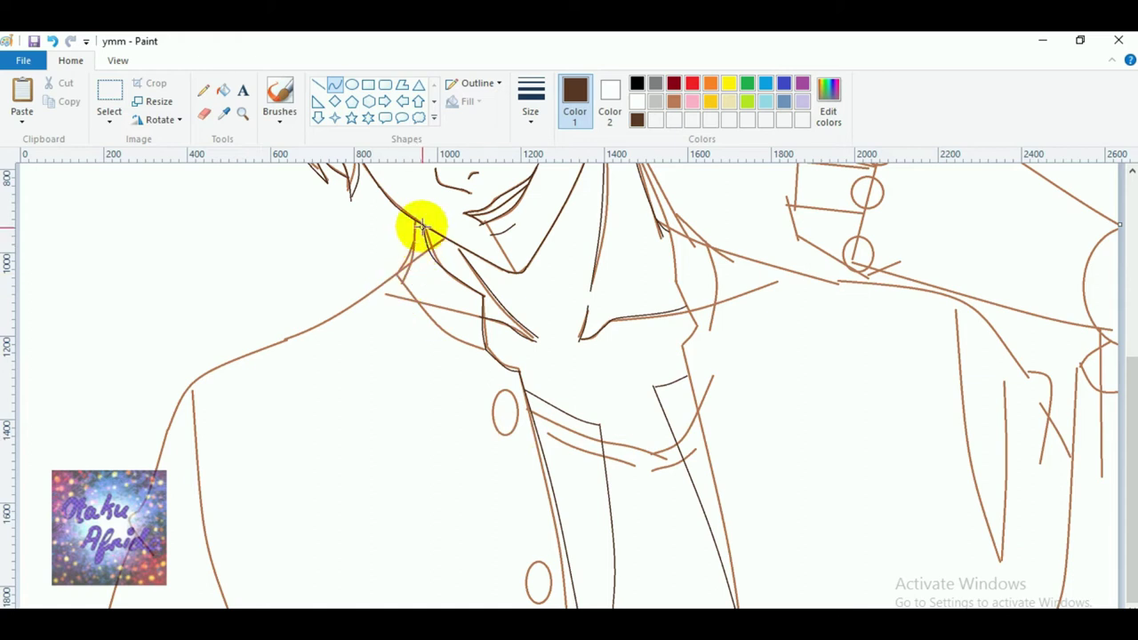
# Draw the outer fold of the button-side jacket collar from below the jaw out to the shoulder and along its lower edge.
pyautogui.moveTo(413, 219); pyautogui.dragTo(404, 282)
pyautogui.moveTo(410, 268)
pyautogui.mouseDown()
pyautogui.moveTo(405, 252)
pyautogui.moveTo(427, 279)
pyautogui.moveTo(414, 256)
pyautogui.moveTo(397, 267)
pyautogui.mouseUp()
pyautogui.hotkey('ctrl', 'z')
pyautogui.click(371, 254)
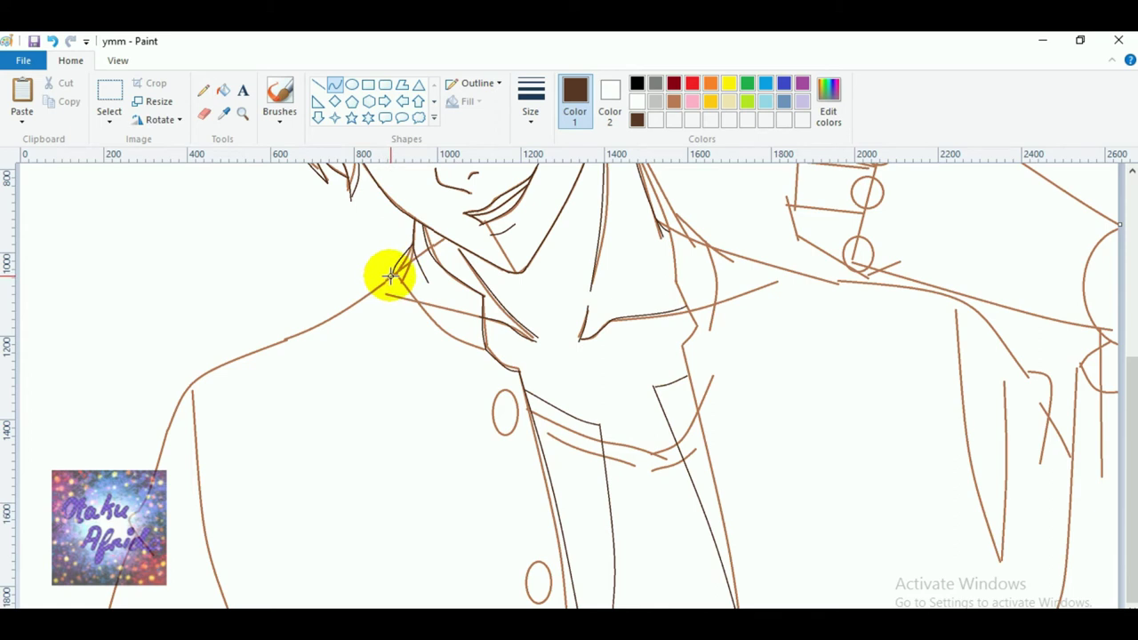
pyautogui.moveTo(392, 274); pyautogui.dragTo(427, 314)
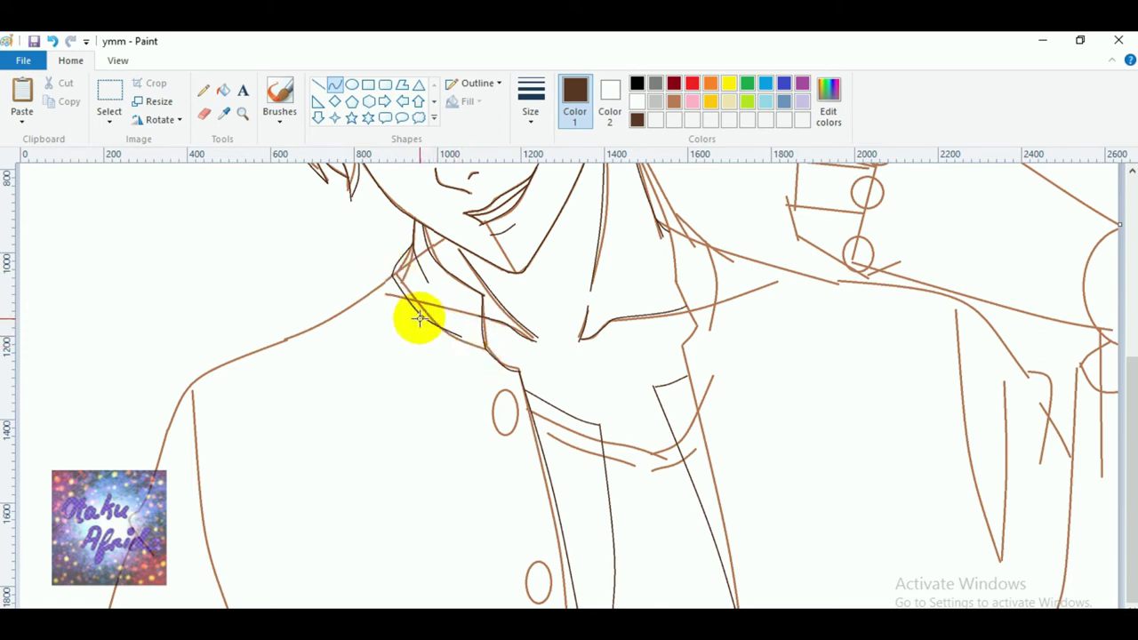
pyautogui.moveTo(480, 370); pyautogui.dragTo(517, 557)
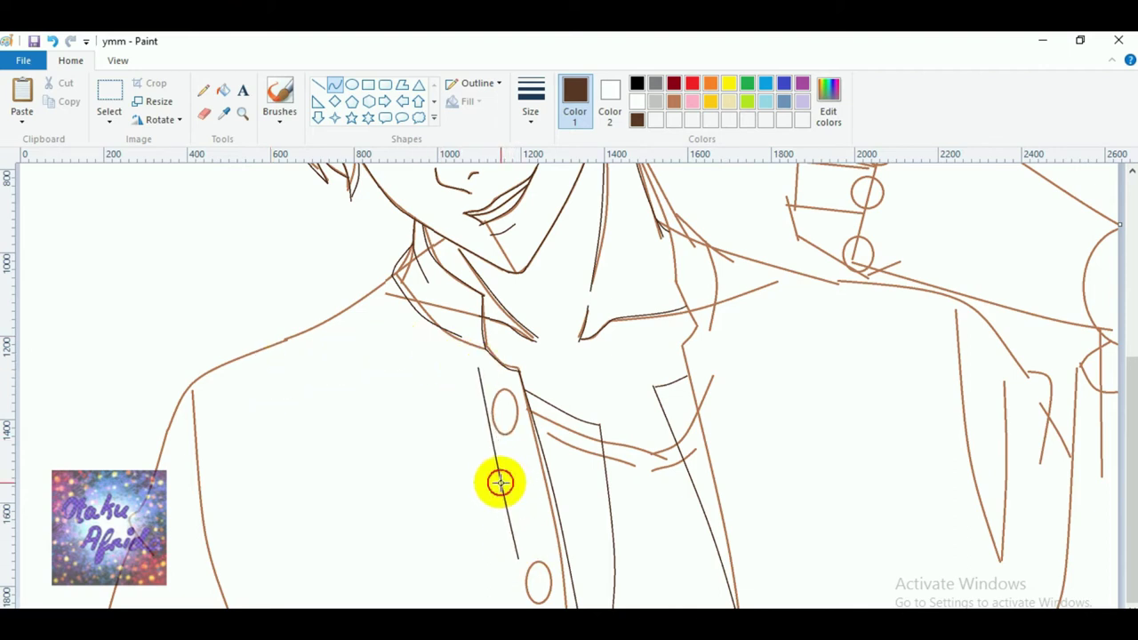
pyautogui.hotkey('ctrl', 'z')
pyautogui.moveTo(476, 389); pyautogui.dragTo(489, 541)
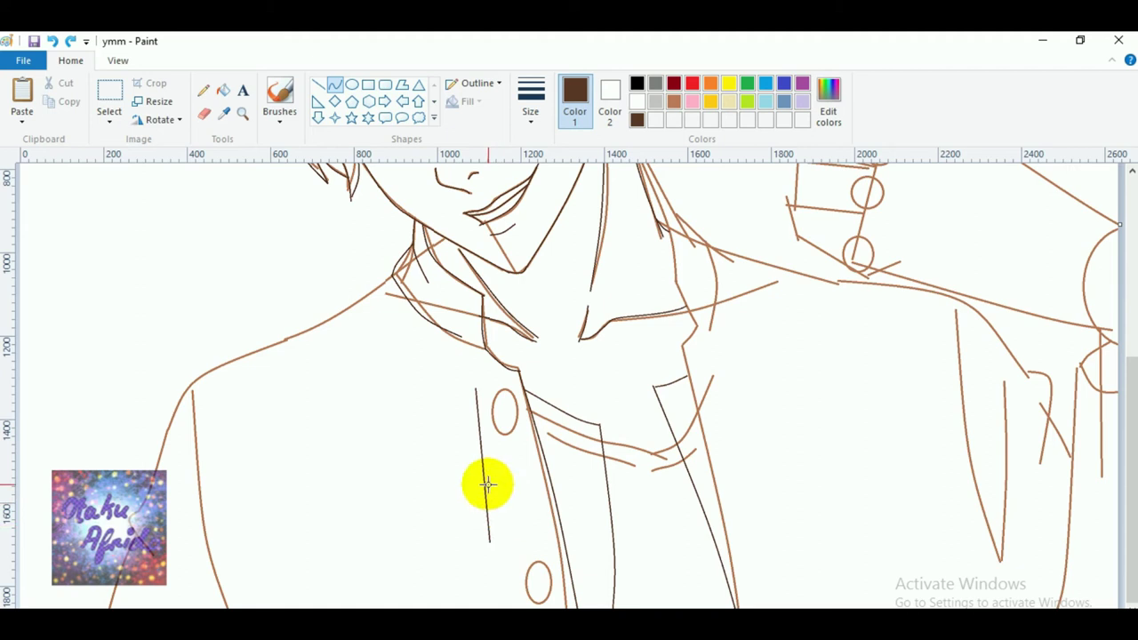
pyautogui.hotkey('ctrl', 'z')
# Draw a curved placket seam on the jacket, running from beside the upper button toward the lower button.
pyautogui.moveTo(478, 384); pyautogui.dragTo(510, 553)
pyautogui.click(513, 498)
pyautogui.click(508, 494)
pyautogui.click(355, 466)
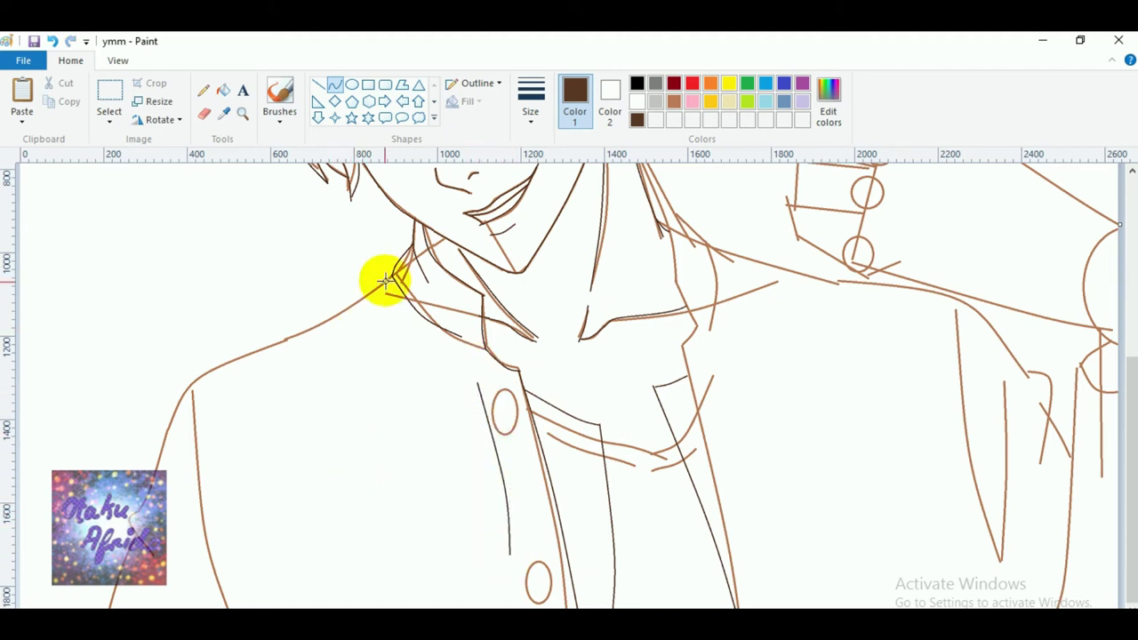
# Trace the button-side shoulder line from the collar out to the top of the sleeve in dark brown.
pyautogui.moveTo(392, 276); pyautogui.dragTo(368, 288)
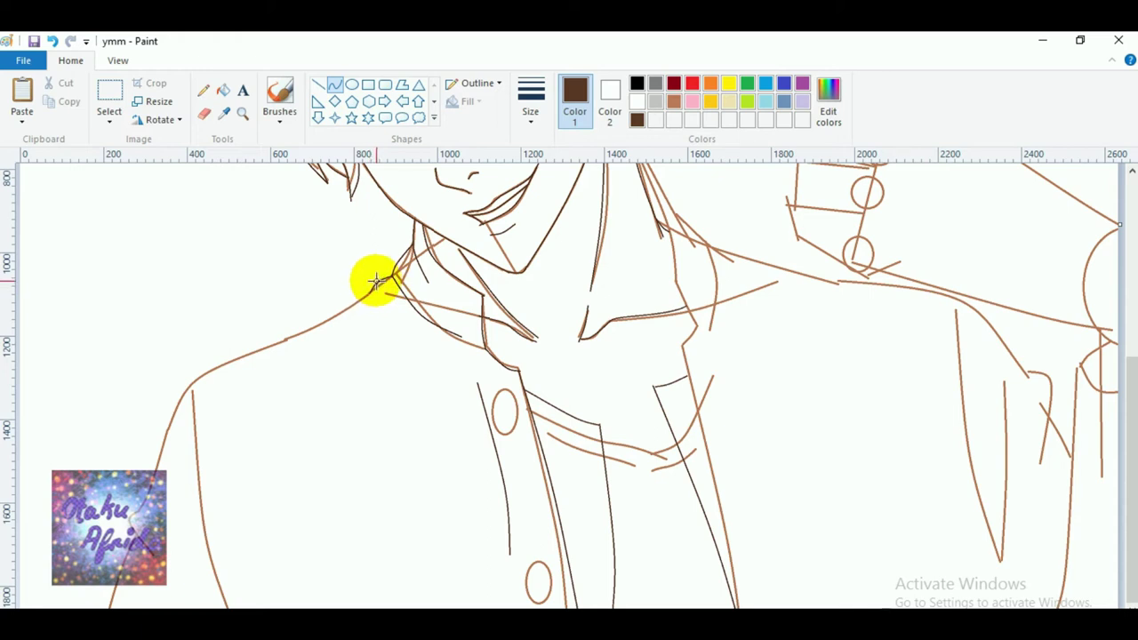
pyautogui.moveTo(370, 292); pyautogui.dragTo(209, 366)
pyautogui.click(173, 326)
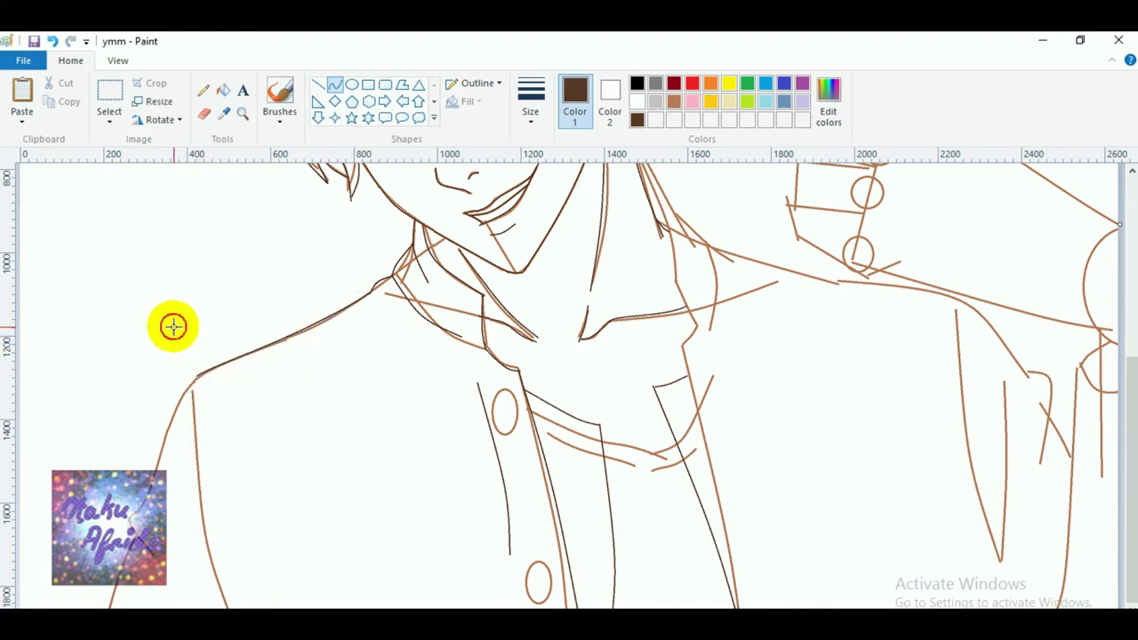
# Draw the button-side sleeve with its outer edge, a diagonal fold and the inner arm line down to the canvas bottom.
pyautogui.moveTo(198, 375); pyautogui.dragTo(153, 494)
pyautogui.moveTo(172, 388); pyautogui.dragTo(157, 492)
pyautogui.click(70, 467)
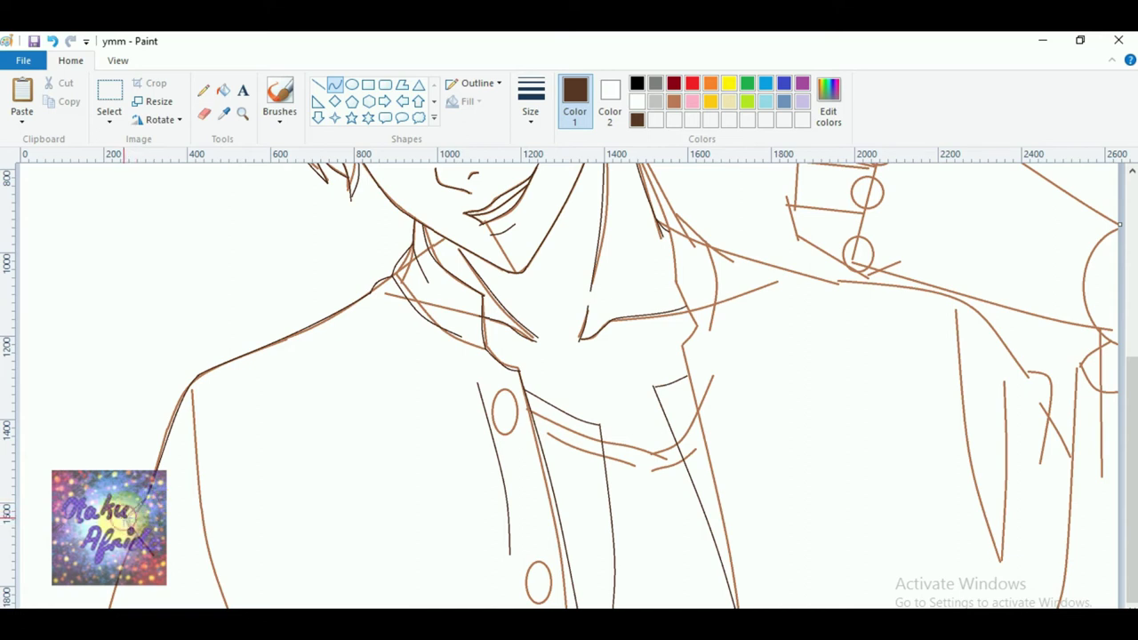
pyautogui.moveTo(147, 514); pyautogui.dragTo(181, 578)
pyautogui.click(43, 505)
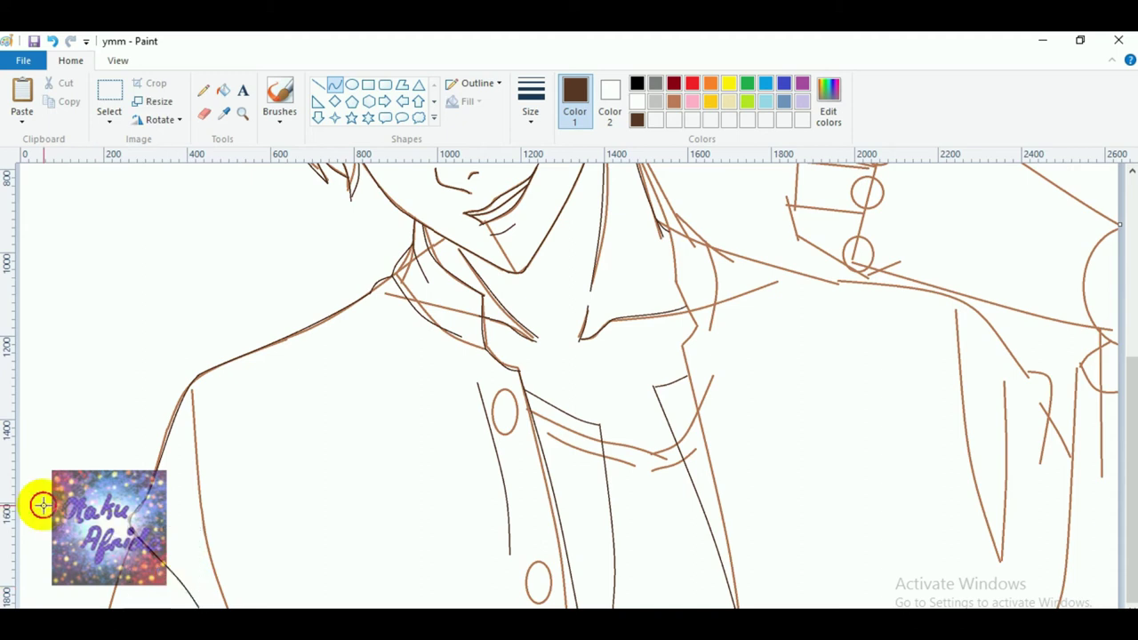
pyautogui.moveTo(136, 535); pyautogui.dragTo(204, 578)
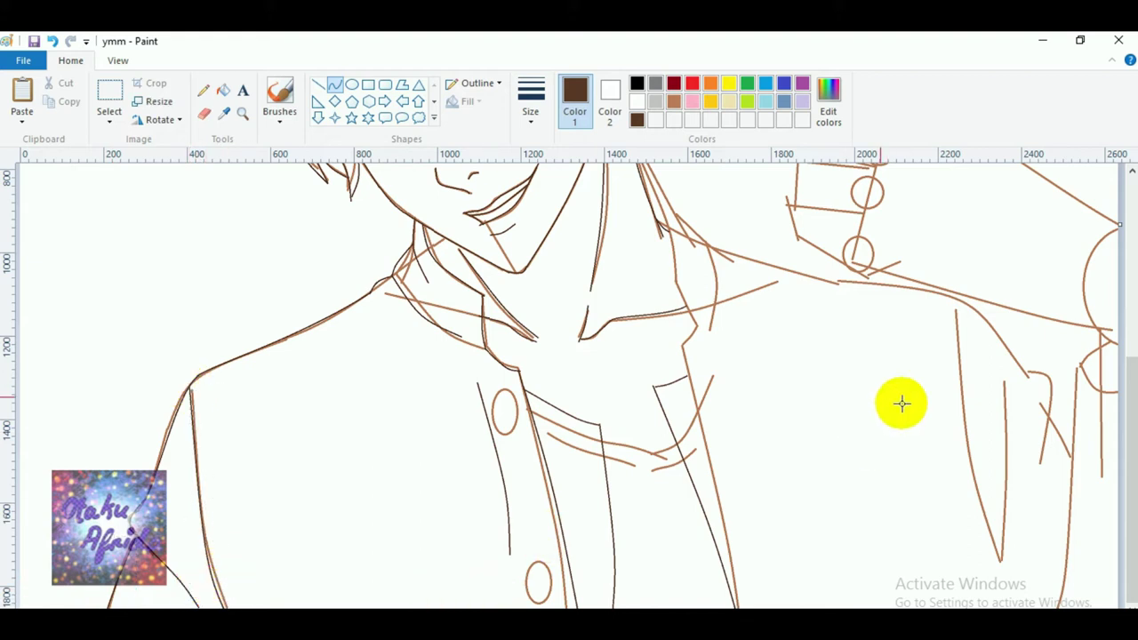
# Draw the outer and inner edges of the jacket collar on the raised-hand side, starting from the neck below the ear.
pyautogui.scroll(5, 785, 465)
pyautogui.moveTo(633, 368); pyautogui.dragTo(695, 484)
pyautogui.moveTo(668, 413)
pyautogui.mouseDown()
pyautogui.moveTo(661, 406)
pyautogui.moveTo(714, 469)
pyautogui.moveTo(703, 414)
pyautogui.moveTo(709, 570)
pyautogui.moveTo(723, 510)
pyautogui.mouseUp()
pyautogui.click(730, 492)
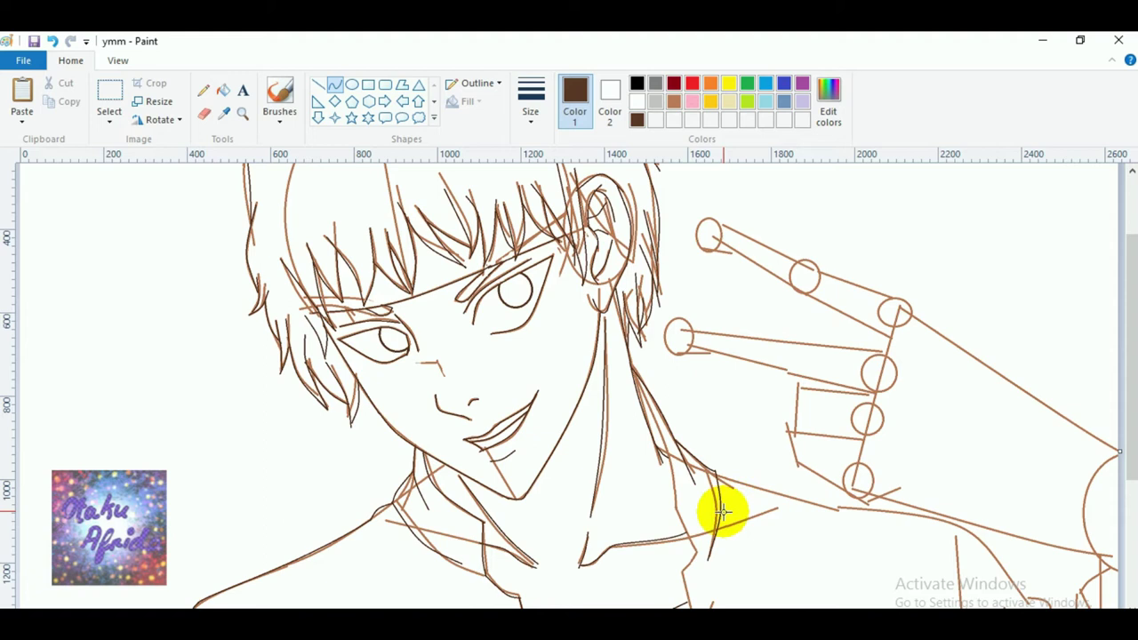
pyautogui.moveTo(638, 385); pyautogui.dragTo(676, 493)
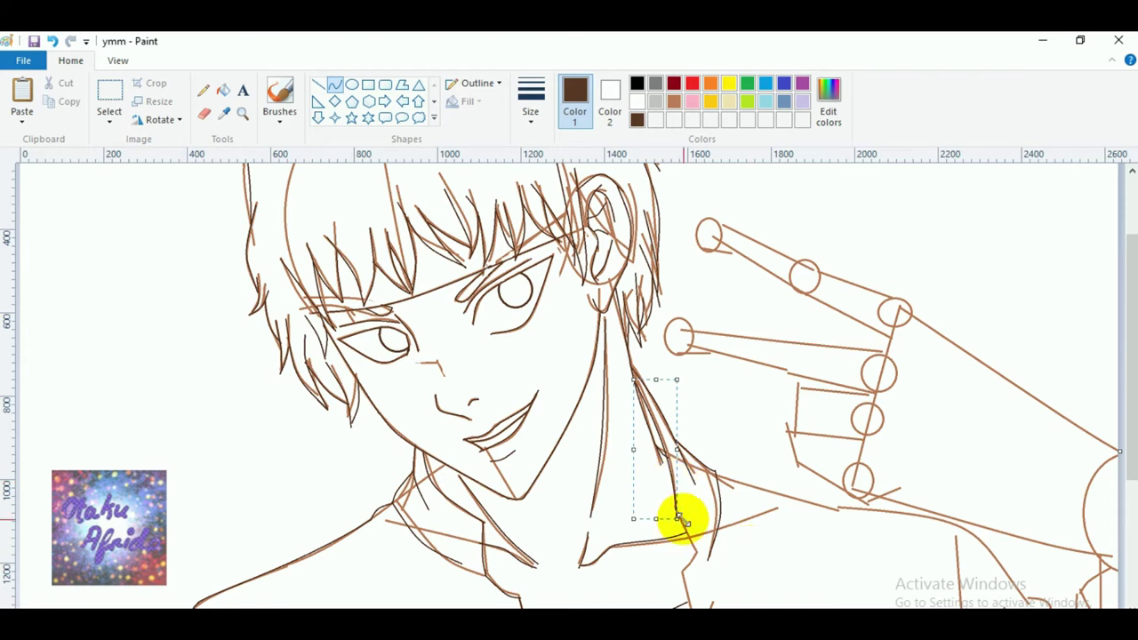
# Trace the lower corner of the raised-hand-side collar and the jacket front edge down to the canvas bottom.
pyautogui.scroll(-3, 680, 514)
pyautogui.moveTo(676, 406)
pyautogui.mouseDown()
pyautogui.moveTo(717, 483)
pyautogui.moveTo(698, 449)
pyautogui.moveTo(684, 457)
pyautogui.moveTo(645, 417)
pyautogui.moveTo(695, 462)
pyautogui.moveTo(729, 631)
pyautogui.moveTo(708, 572)
pyautogui.mouseUp()
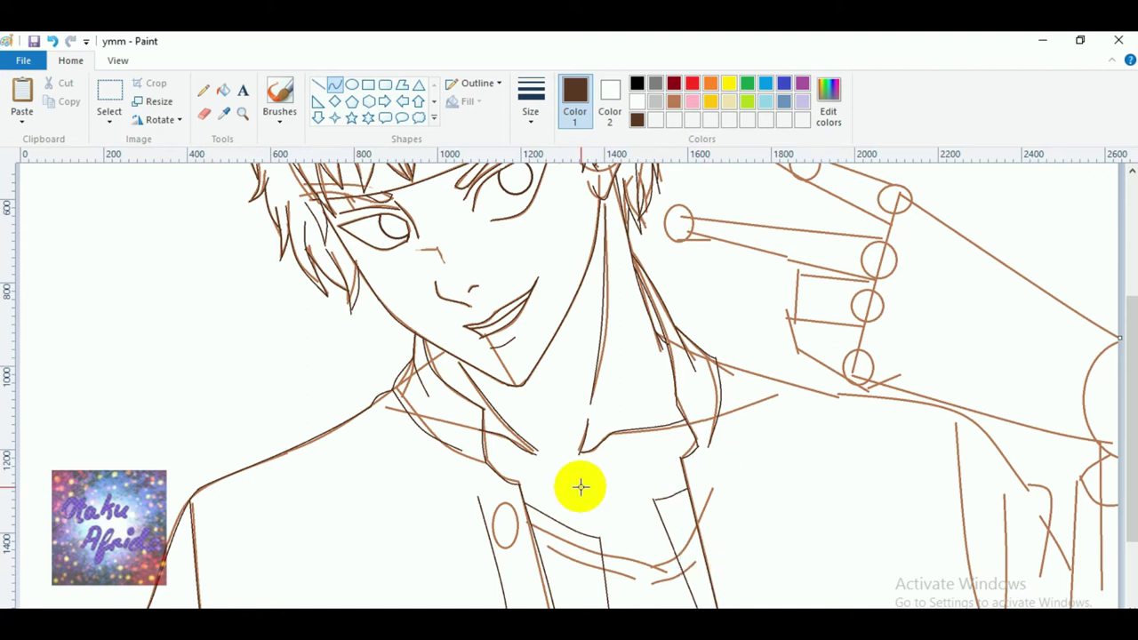
pyautogui.scroll(-3, 579, 486)
pyautogui.moveTo(731, 551); pyautogui.dragTo(740, 635)
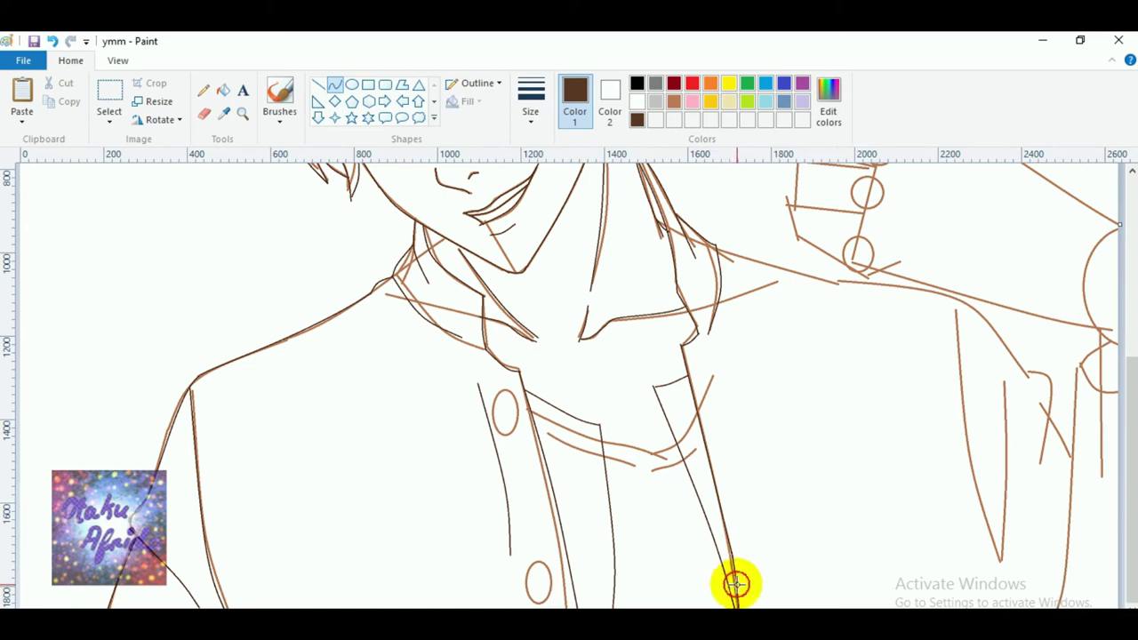
# Draw the two curved undershirt neckline edges across the gap between the shirt fronts.
pyautogui.moveTo(625, 451)
pyautogui.mouseDown()
pyautogui.moveTo(671, 438)
pyautogui.moveTo(655, 460)
pyautogui.moveTo(666, 458)
pyautogui.moveTo(635, 447)
pyautogui.moveTo(647, 449)
pyautogui.mouseUp()
pyautogui.click(614, 469)
pyautogui.moveTo(614, 455)
pyautogui.mouseDown()
pyautogui.moveTo(674, 452)
pyautogui.moveTo(653, 470)
pyautogui.moveTo(635, 459)
pyautogui.moveTo(653, 464)
pyautogui.moveTo(646, 470)
pyautogui.moveTo(609, 455)
pyautogui.mouseUp()
pyautogui.click(617, 503)
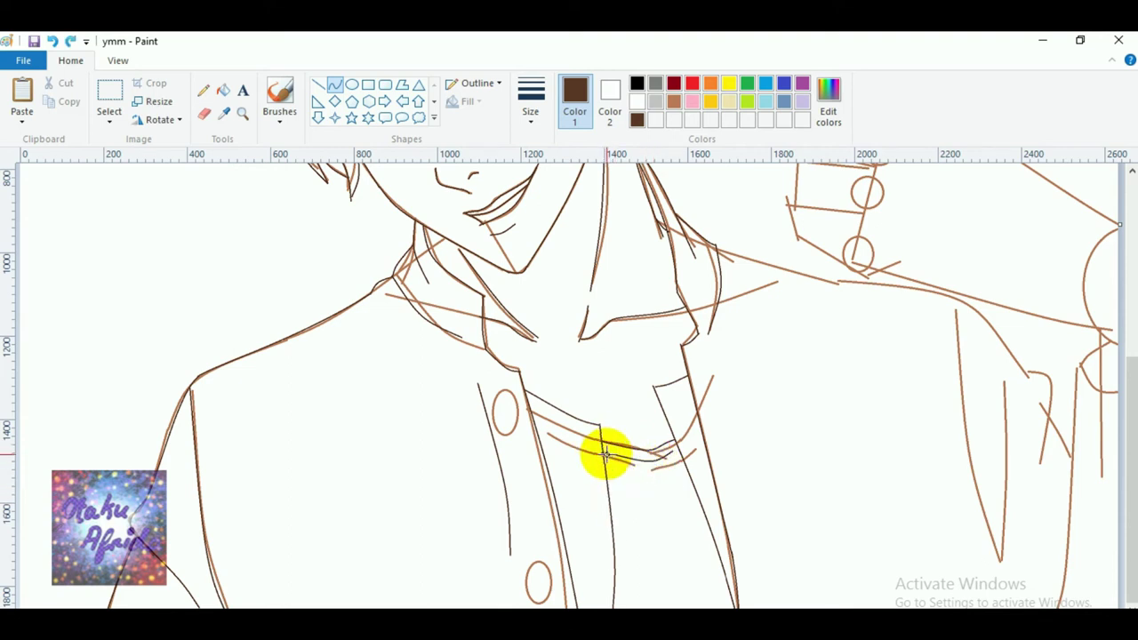
pyautogui.click(703, 540)
pyautogui.click(699, 483)
# Draw the collarbone curves on both sides of the neck base and the small notch between them.
pyautogui.scroll(1, 696, 560)
pyautogui.scroll(-1, 601, 532)
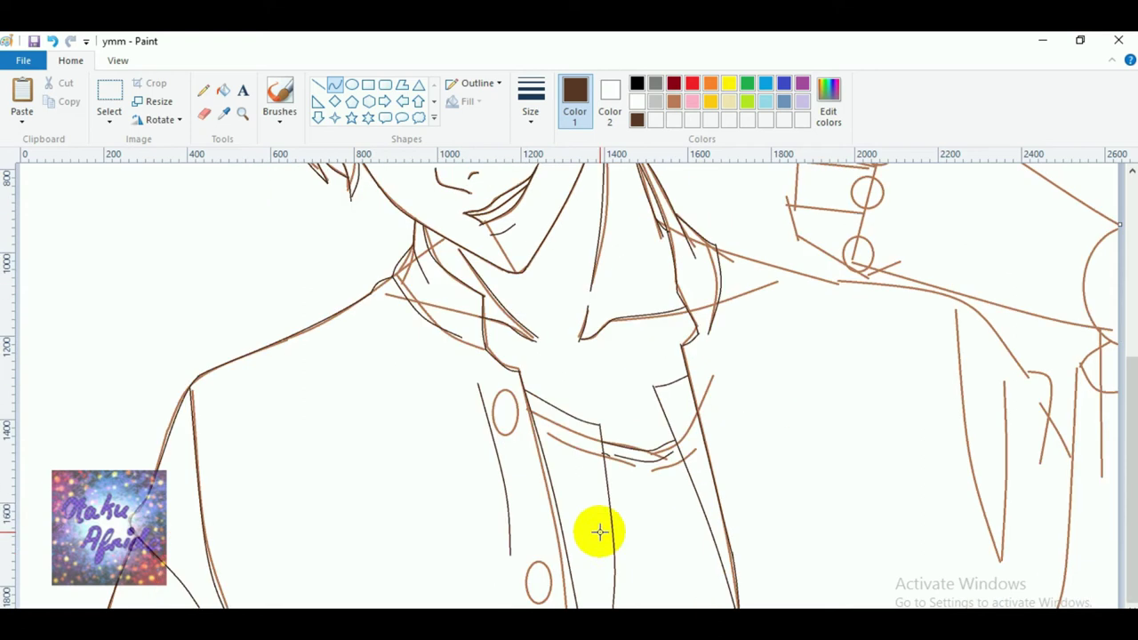
pyautogui.scroll(3, 599, 532)
pyautogui.scroll(-3, 635, 360)
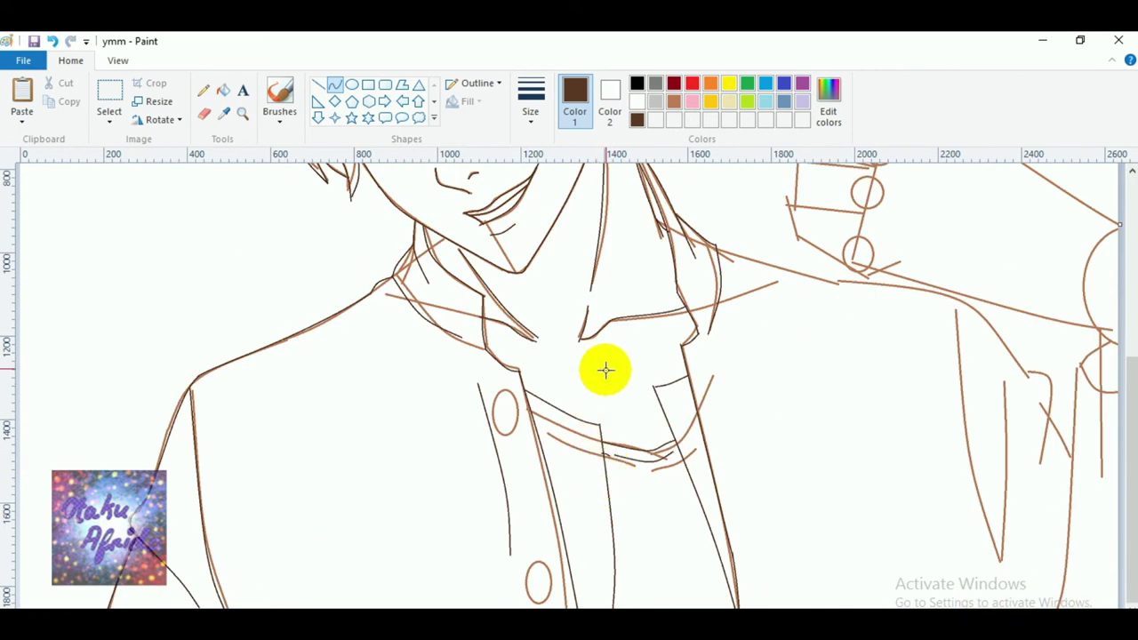
pyautogui.moveTo(601, 357)
pyautogui.mouseDown()
pyautogui.moveTo(642, 332)
pyautogui.moveTo(612, 342)
pyautogui.mouseUp()
pyautogui.click(612, 341)
pyautogui.moveTo(552, 366); pyautogui.dragTo(570, 352)
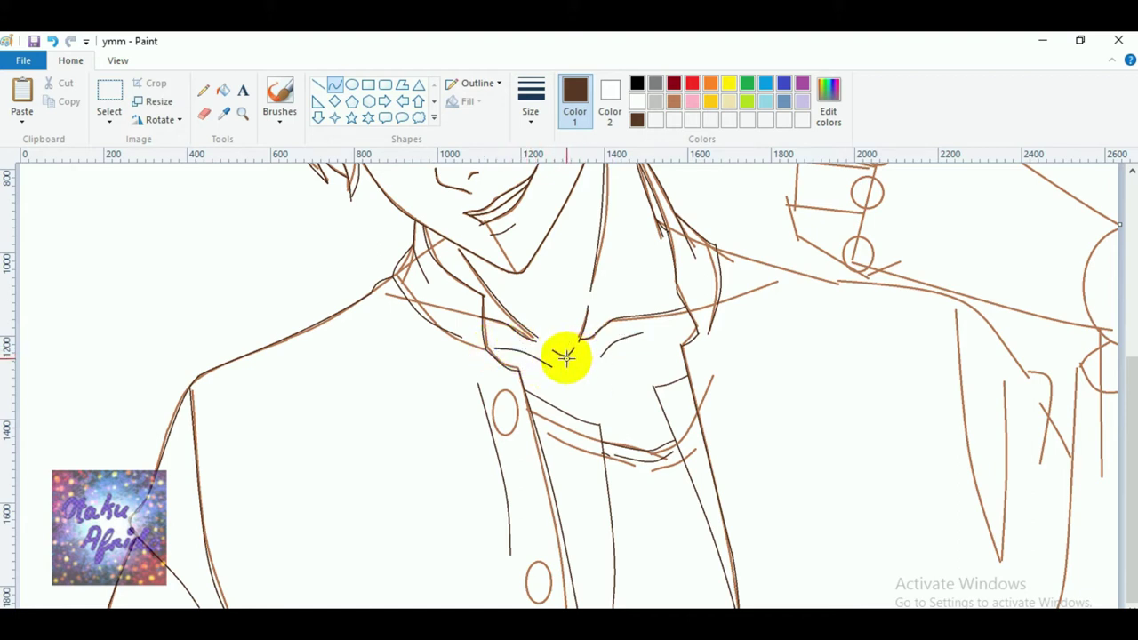
# Add a long inner tendon line below the ear and a shorter one below the chin to the neck.
pyautogui.scroll(3, 587, 365)
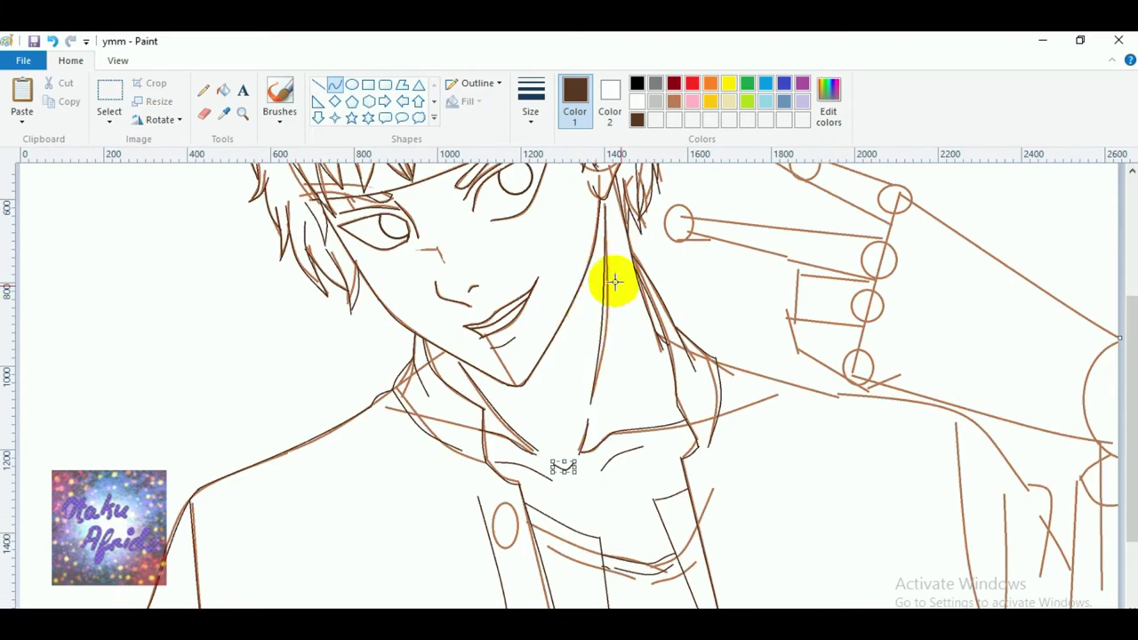
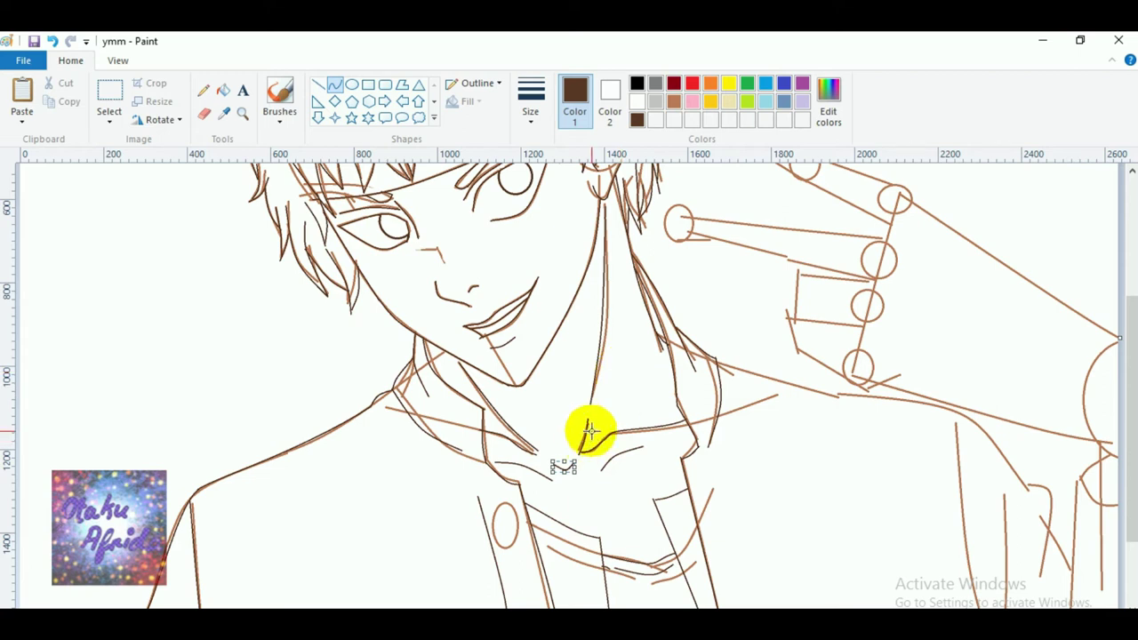
pyautogui.moveTo(591, 431); pyautogui.dragTo(627, 464)
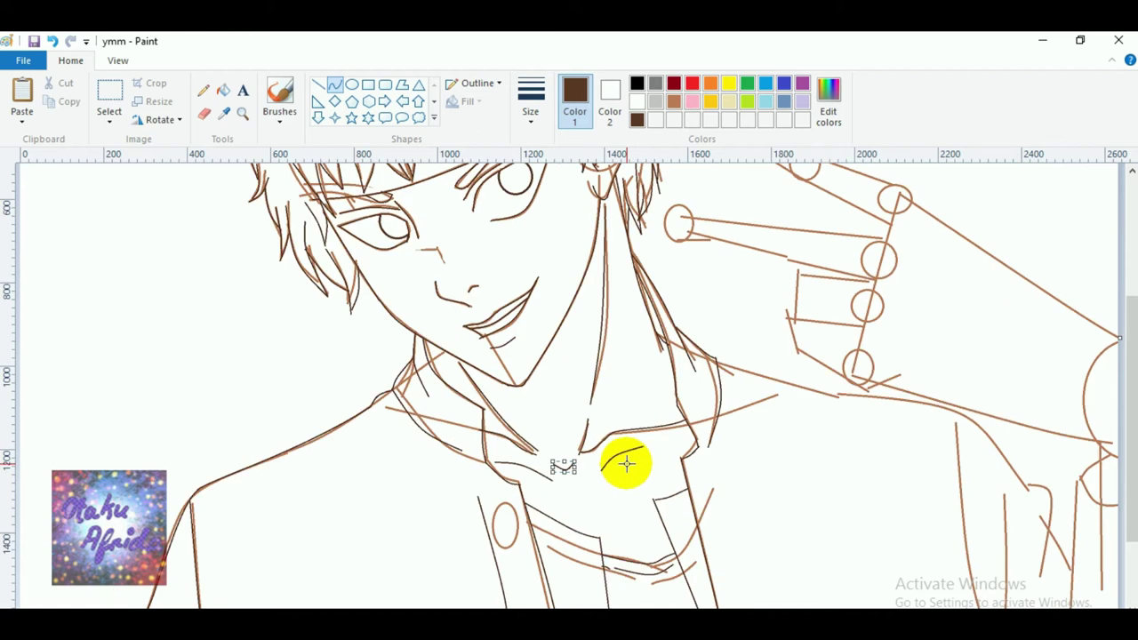
pyautogui.moveTo(598, 266); pyautogui.dragTo(574, 437)
pyautogui.moveTo(597, 341); pyautogui.dragTo(587, 367)
pyautogui.click(587, 367)
pyautogui.moveTo(492, 385)
pyautogui.mouseDown()
pyautogui.moveTo(543, 448)
pyautogui.moveTo(528, 436)
pyautogui.mouseUp()
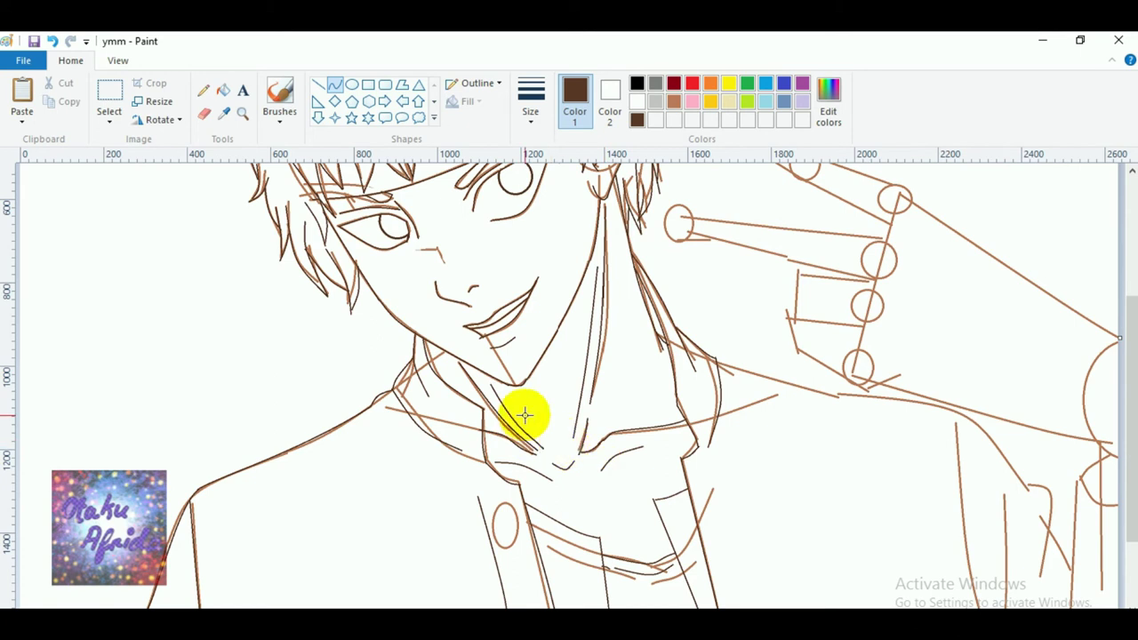
# Trace the raised-hand-side shoulder contour in dark brown from the collar out over the top of the sleeve.
pyautogui.scroll(3, 533, 424)
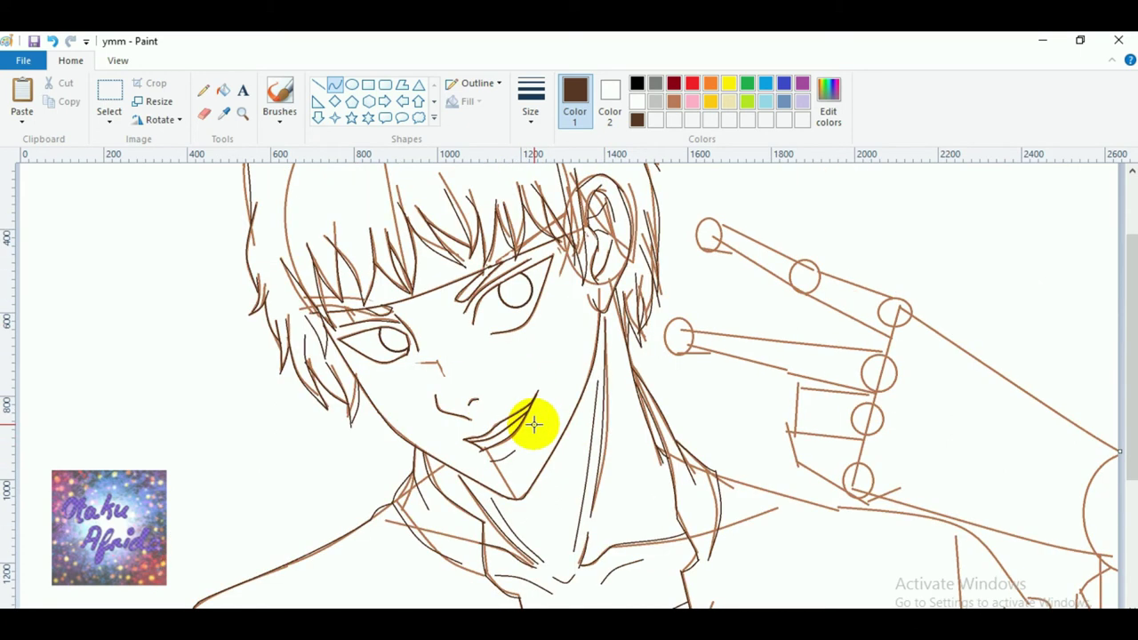
pyautogui.scroll(-3, 534, 424)
pyautogui.scroll(3, 534, 424)
pyautogui.scroll(-6, 533, 424)
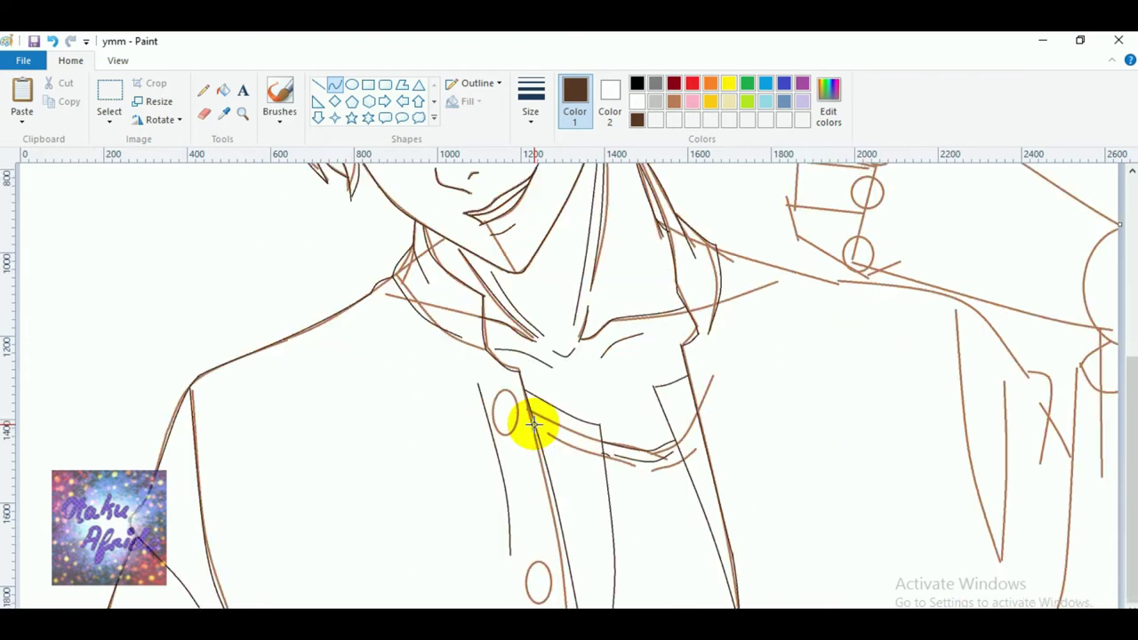
pyautogui.scroll(3, 737, 462)
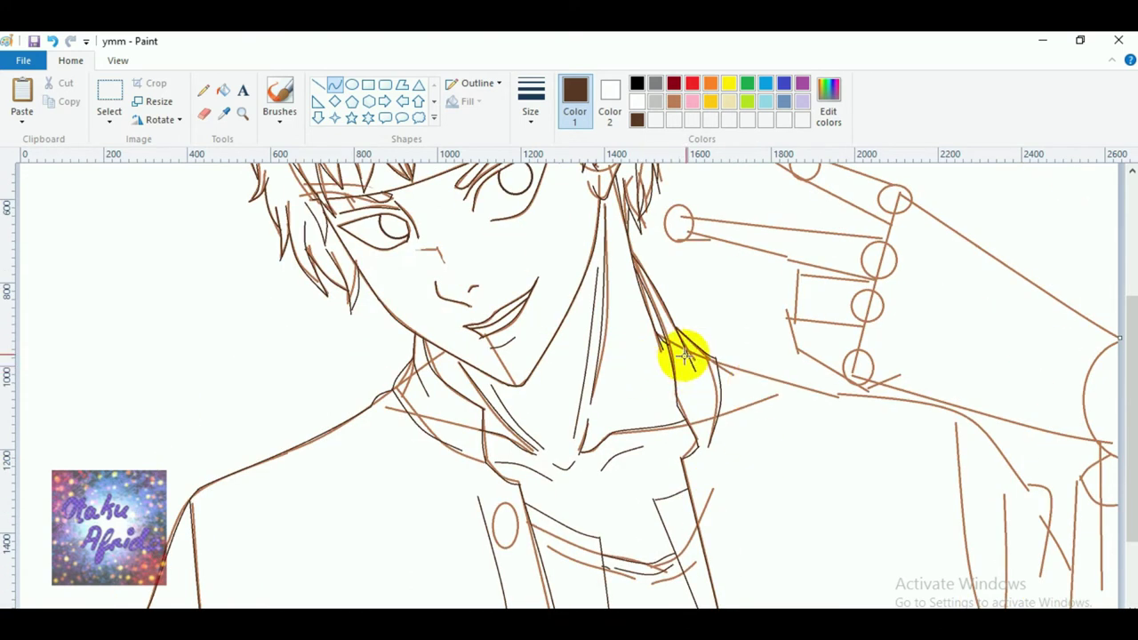
pyautogui.moveTo(715, 357)
pyautogui.mouseDown()
pyautogui.moveTo(759, 402)
pyautogui.moveTo(720, 350)
pyautogui.moveTo(800, 394)
pyautogui.moveTo(945, 418)
pyautogui.moveTo(952, 407)
pyautogui.moveTo(826, 394)
pyautogui.moveTo(922, 430)
pyautogui.moveTo(927, 407)
pyautogui.moveTo(996, 445)
pyautogui.moveTo(1037, 491)
pyautogui.mouseUp()
pyautogui.click(734, 363)
pyautogui.click(957, 404)
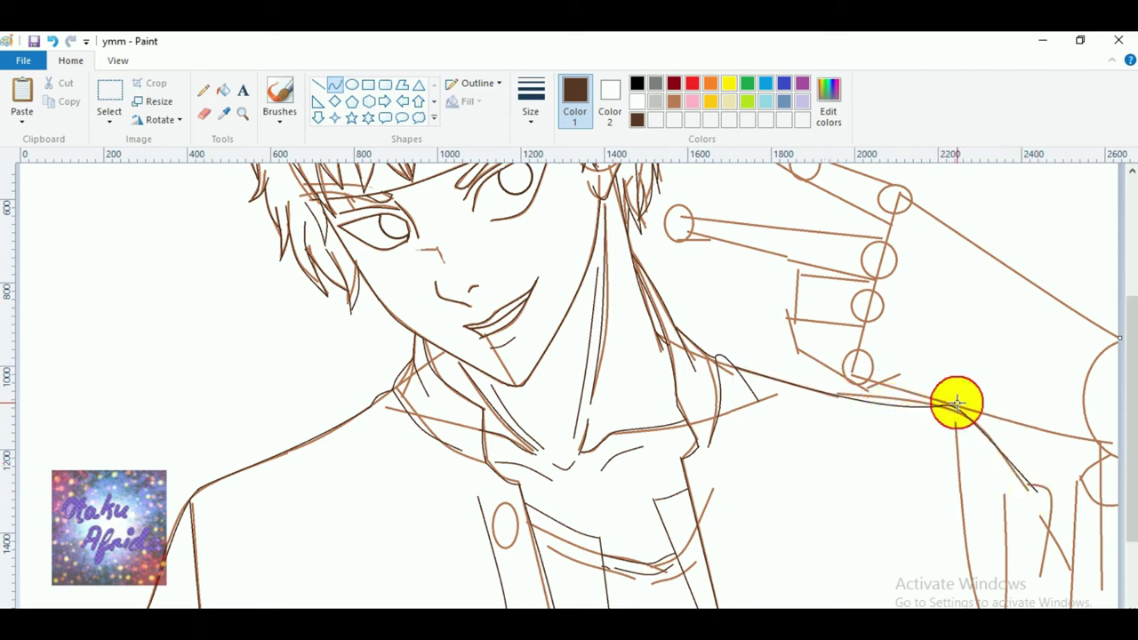
# Continue the raised-arm shoulder contour down to the sleeve fold and trace the short fold edge hanging from its end.
pyautogui.moveTo(956, 403); pyautogui.dragTo(999, 452)
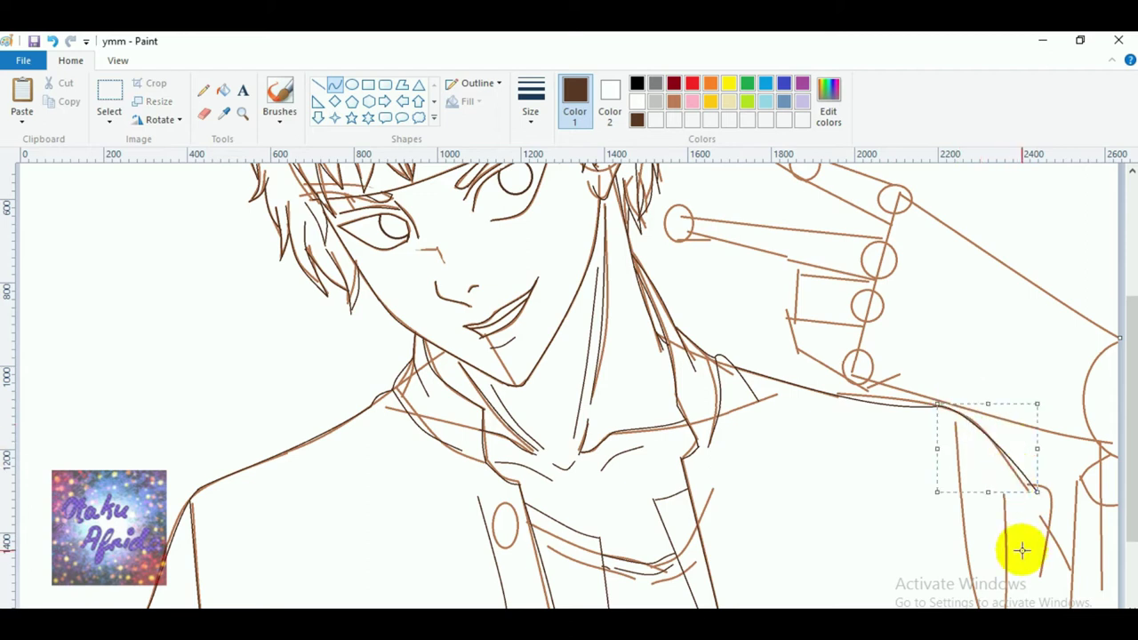
pyautogui.moveTo(1030, 484); pyautogui.dragTo(1057, 484)
pyautogui.click(1056, 503)
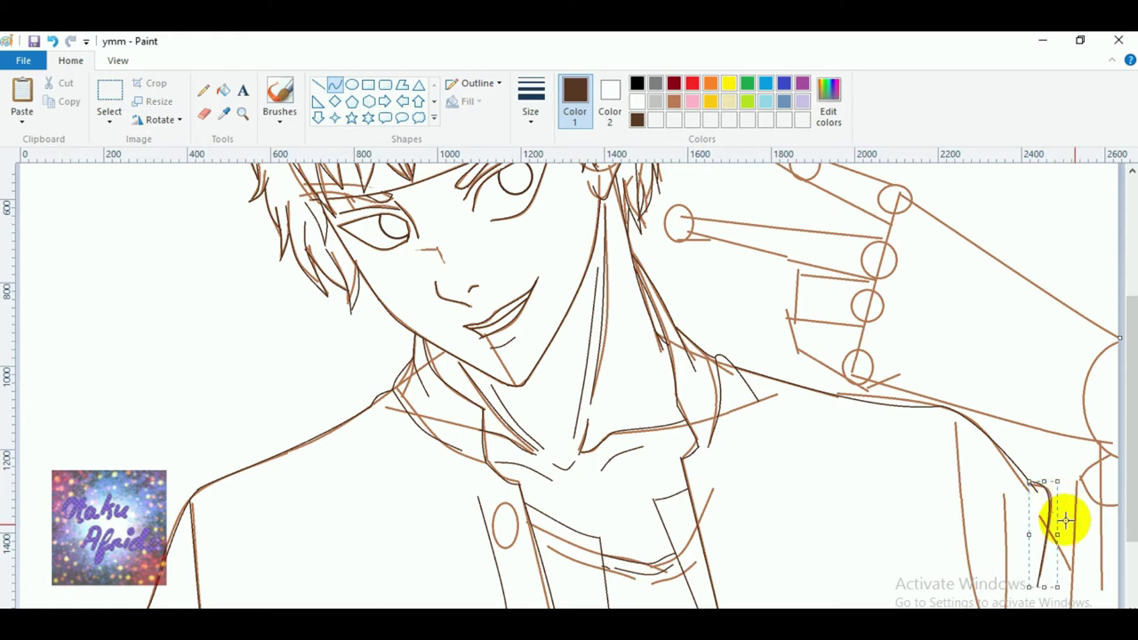
# Trace the two long fold lines below the raised-arm shoulder so that they converge in a point down the sleeve.
pyautogui.scroll(-3, 1066, 521)
pyautogui.moveTo(955, 313); pyautogui.dragTo(1001, 575)
pyautogui.click(981, 529)
pyautogui.click(985, 518)
pyautogui.moveTo(1006, 377); pyautogui.dragTo(1000, 585)
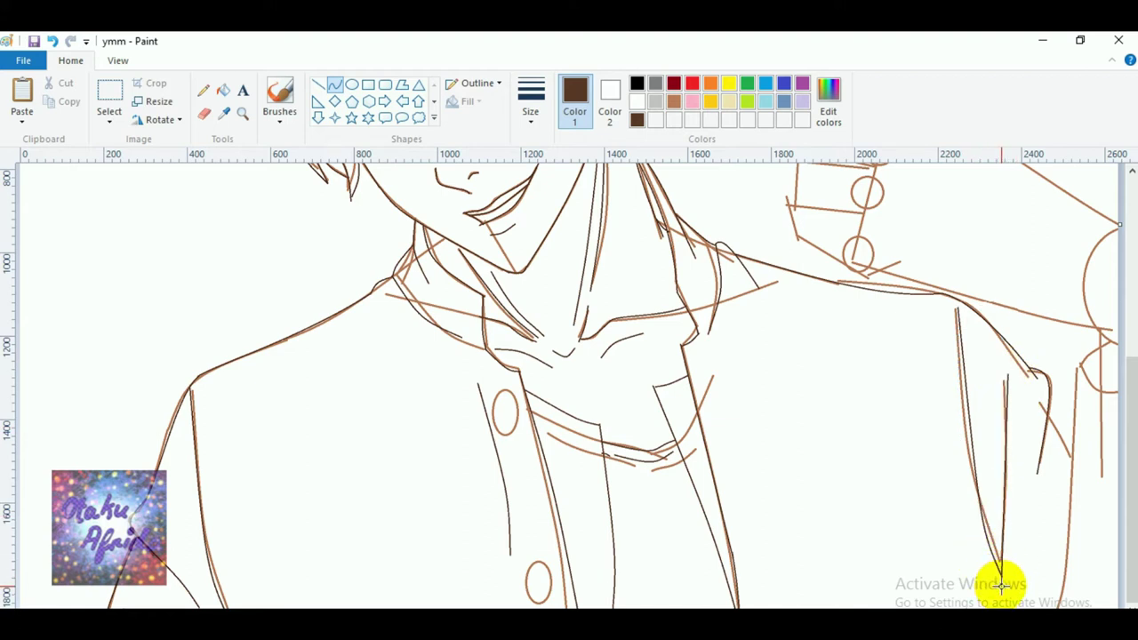
pyautogui.click(1015, 544)
pyautogui.click(1011, 540)
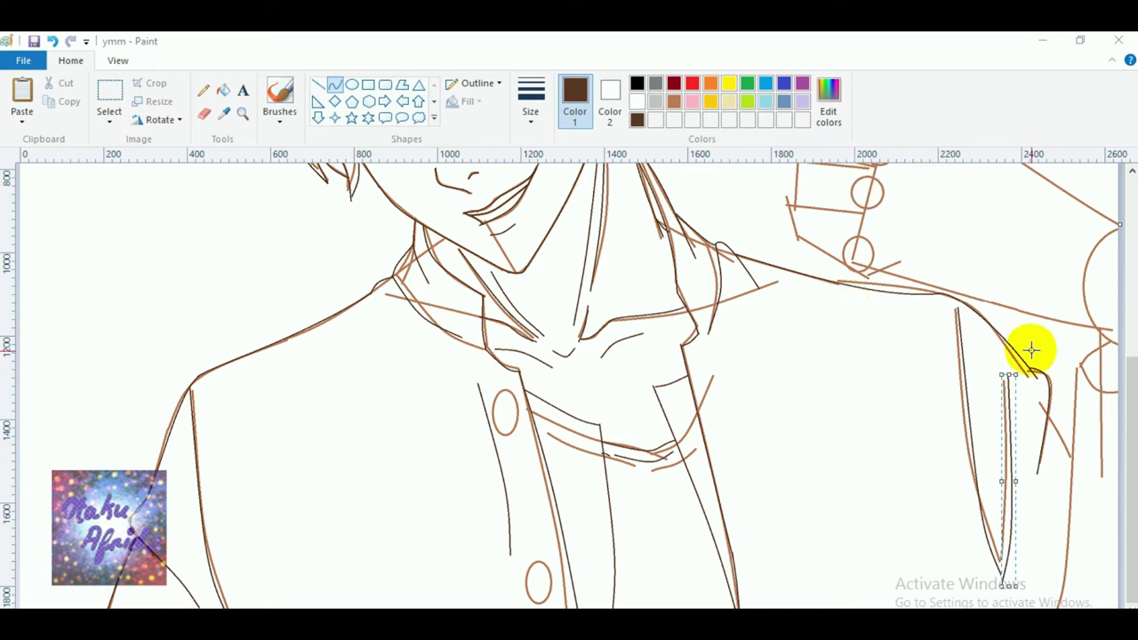
pyautogui.click(944, 490)
# Trace the rounded sleeve opening below the wrist at the canvas edge in dark brown.
pyautogui.scroll(3, 1050, 463)
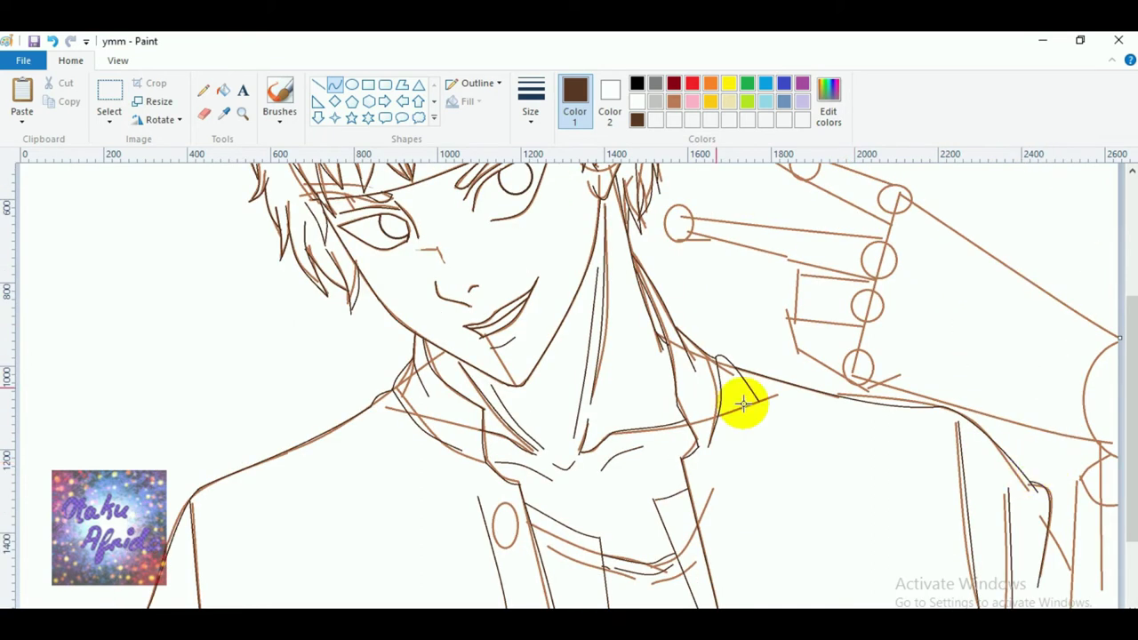
pyautogui.scroll(-3, 765, 413)
pyautogui.click(1088, 353)
pyautogui.click(1088, 352)
pyautogui.click(1043, 328)
# Trace the long sleeve line running down from the rounded opening and add a short line across the opening from the wrist.
pyautogui.moveTo(1077, 365)
pyautogui.mouseDown()
pyautogui.moveTo(1117, 395)
pyautogui.moveTo(1103, 395)
pyautogui.moveTo(1059, 610)
pyautogui.mouseUp()
pyautogui.click(1103, 394)
pyautogui.click(1038, 334)
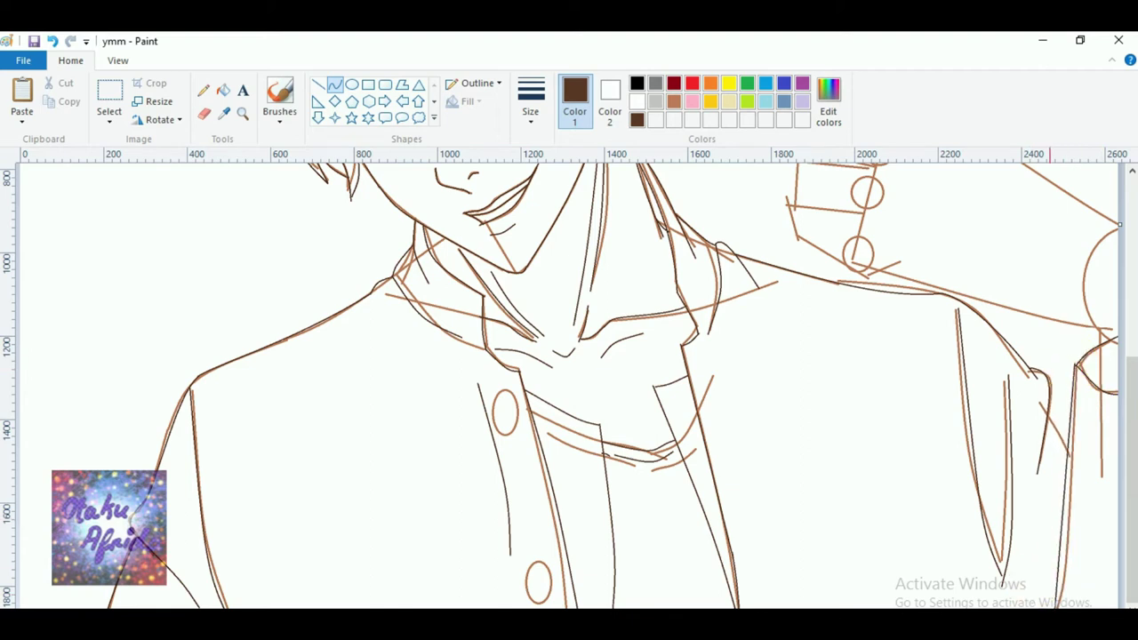
pyautogui.click(1068, 584)
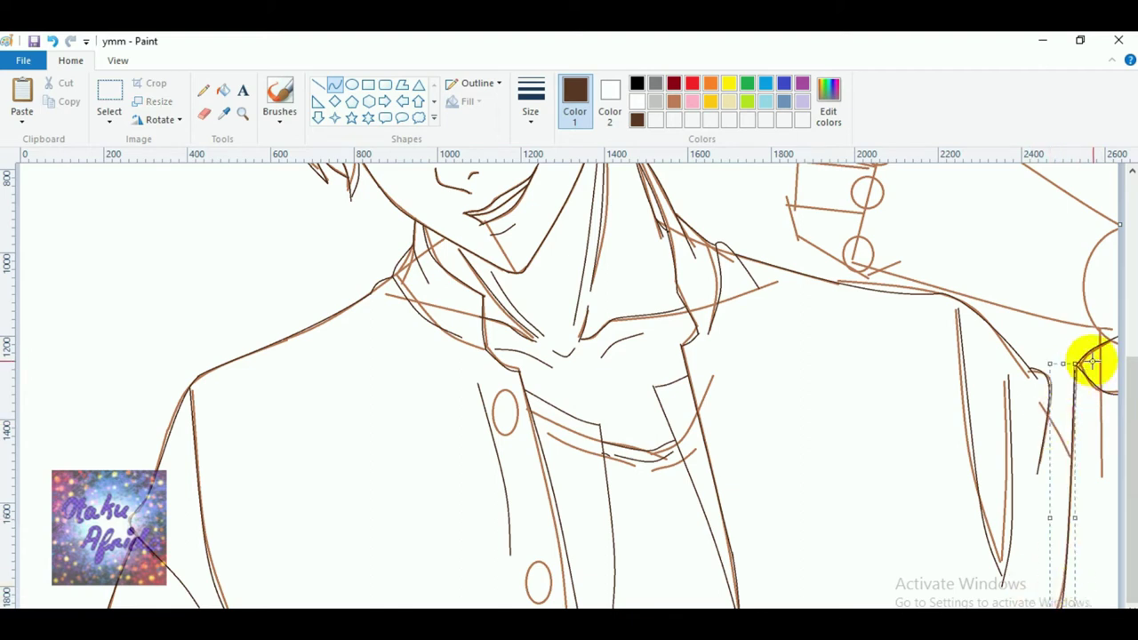
pyautogui.moveTo(1096, 329); pyautogui.dragTo(1106, 382)
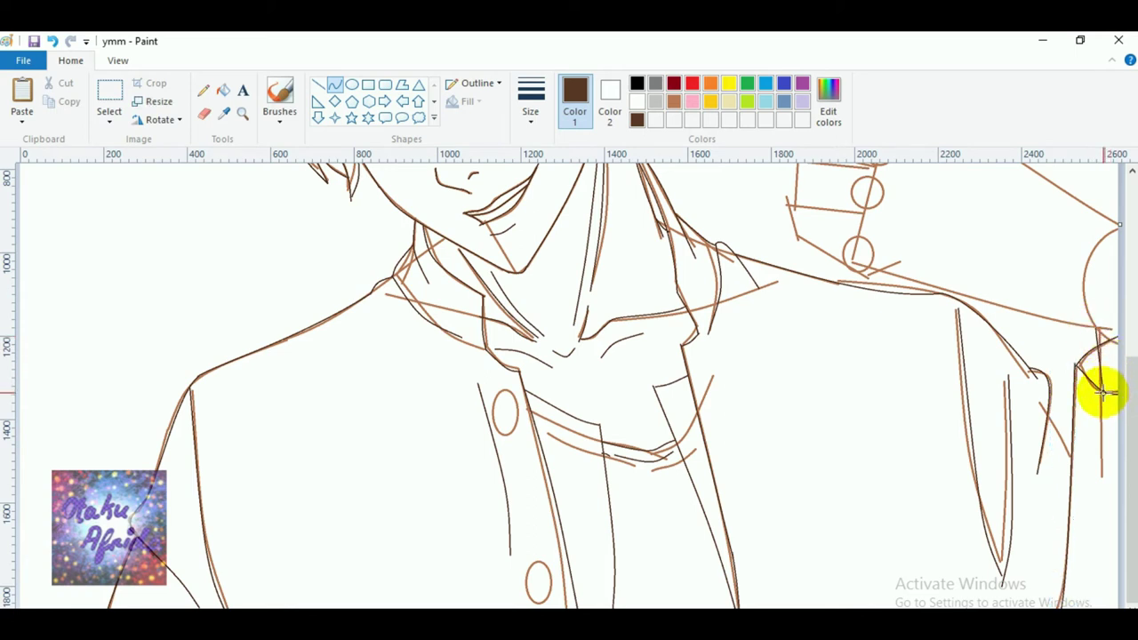
pyautogui.click(1100, 356)
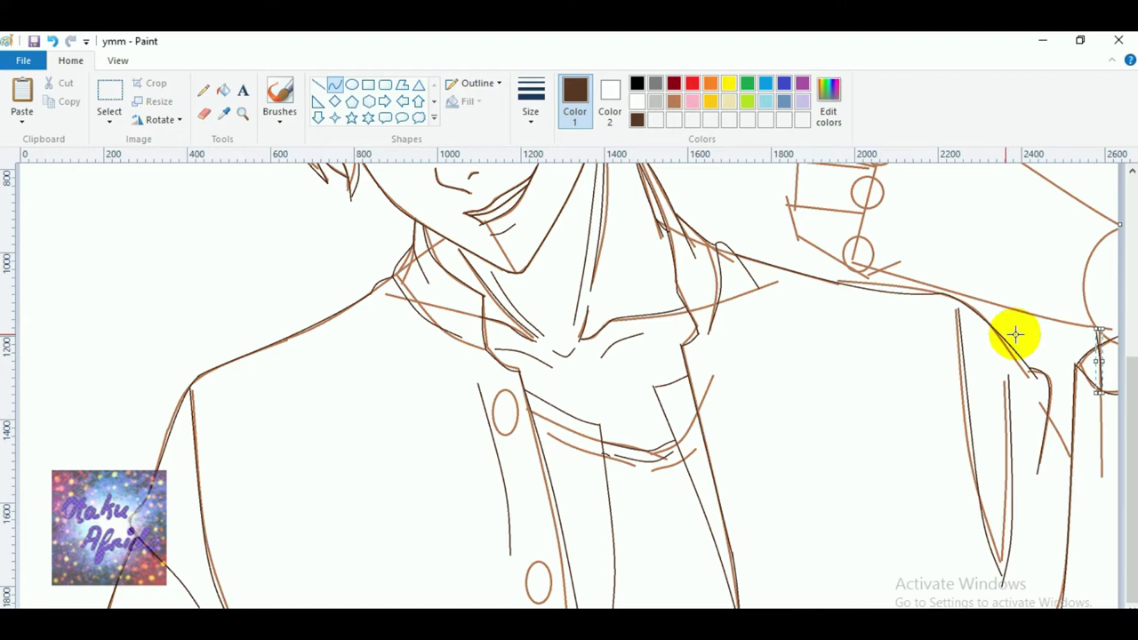
# Trace the lower edge of the raised hand from the wrist to the base of the little finger, extending slightly past it.
pyautogui.moveTo(1100, 325); pyautogui.dragTo(849, 256)
pyautogui.moveTo(1097, 341); pyautogui.dragTo(1089, 330)
pyautogui.click(1086, 333)
pyautogui.click(798, 231)
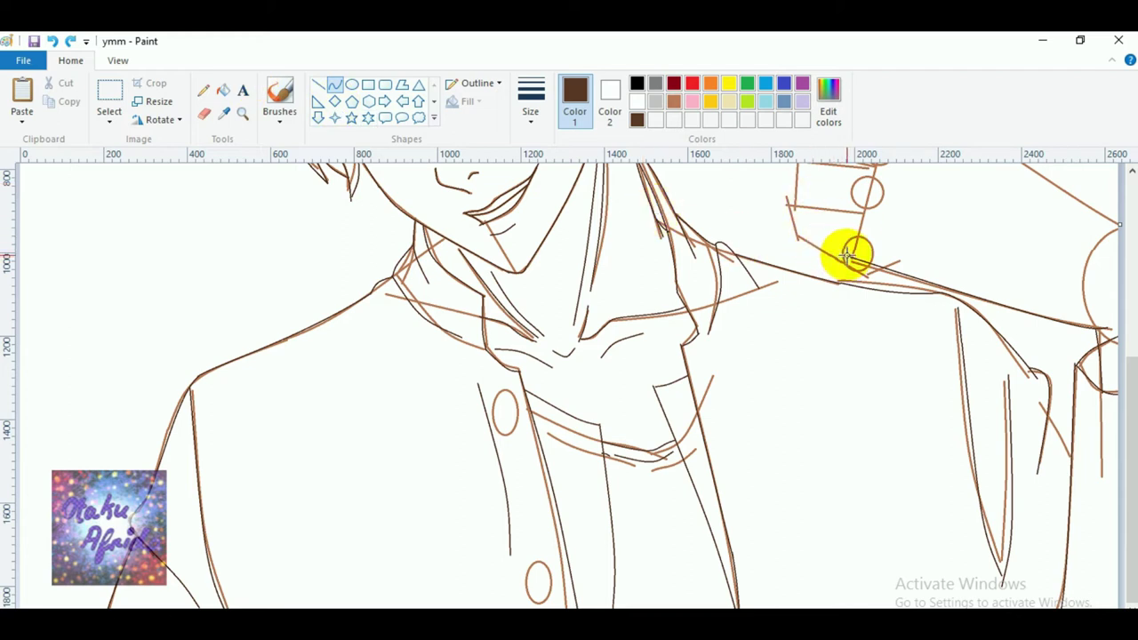
pyautogui.moveTo(848, 254); pyautogui.dragTo(836, 254)
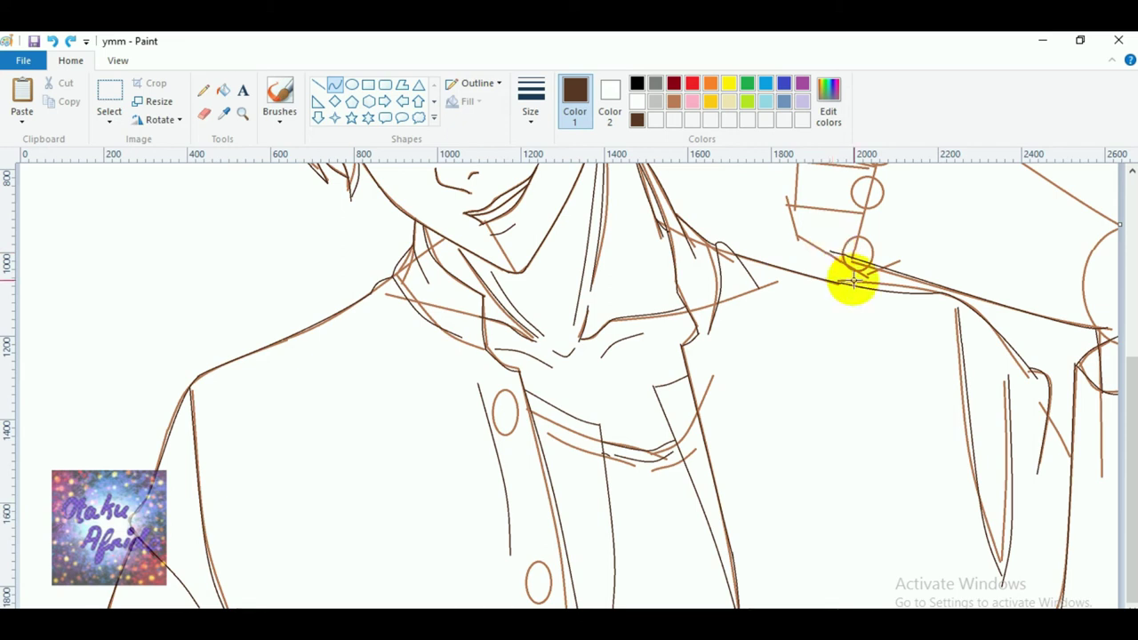
# Outline the folded little finger with a rounded tip, an upper edge and a lower edge hooking into the palm.
pyautogui.moveTo(834, 253); pyautogui.dragTo(860, 208)
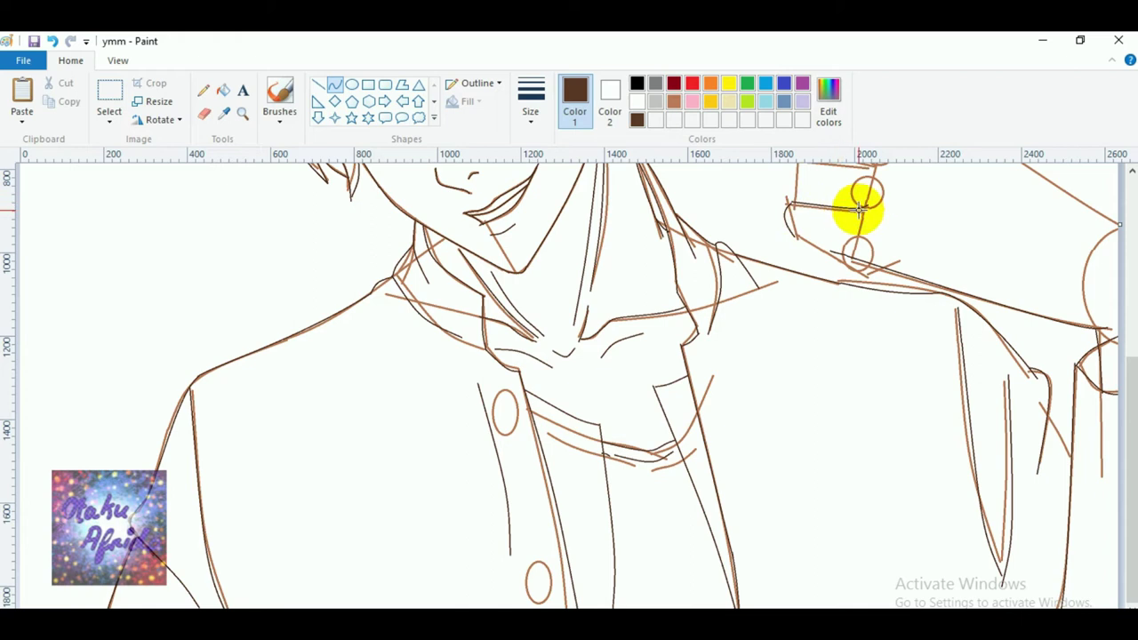
pyautogui.click(870, 287)
pyautogui.moveTo(795, 237)
pyautogui.mouseDown()
pyautogui.moveTo(841, 283)
pyautogui.moveTo(873, 273)
pyautogui.mouseUp()
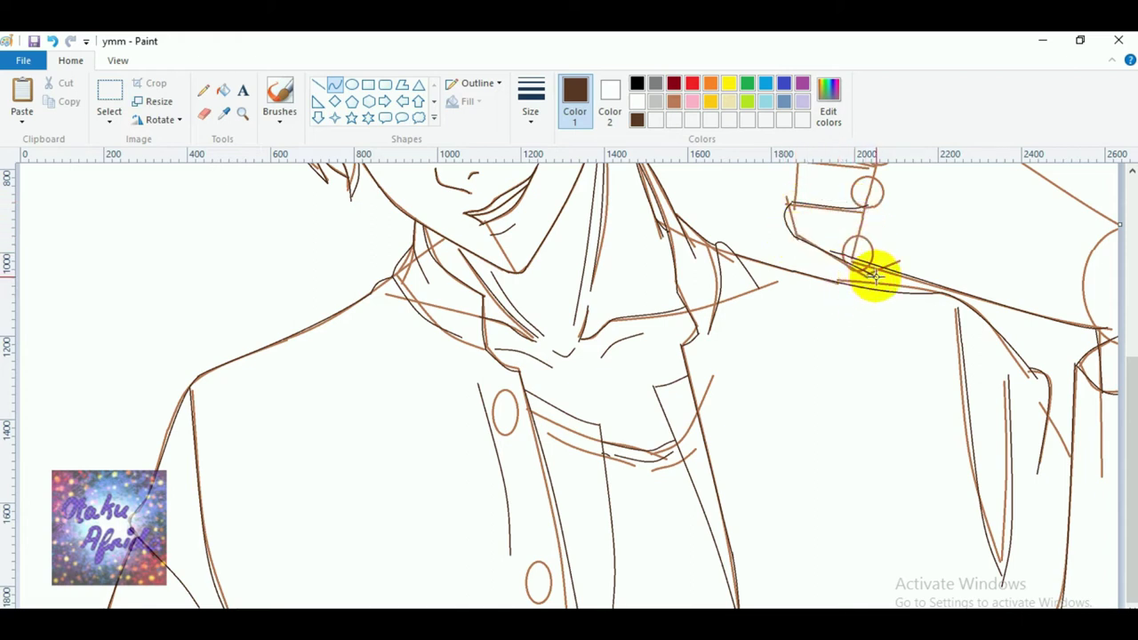
pyautogui.click(858, 266)
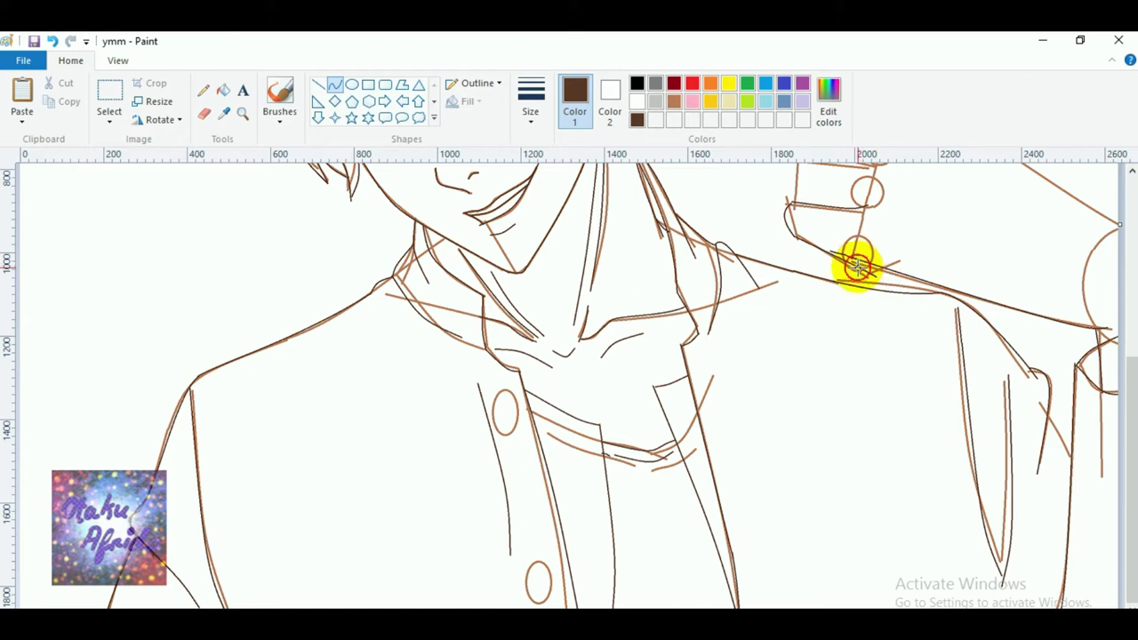
pyautogui.click(908, 319)
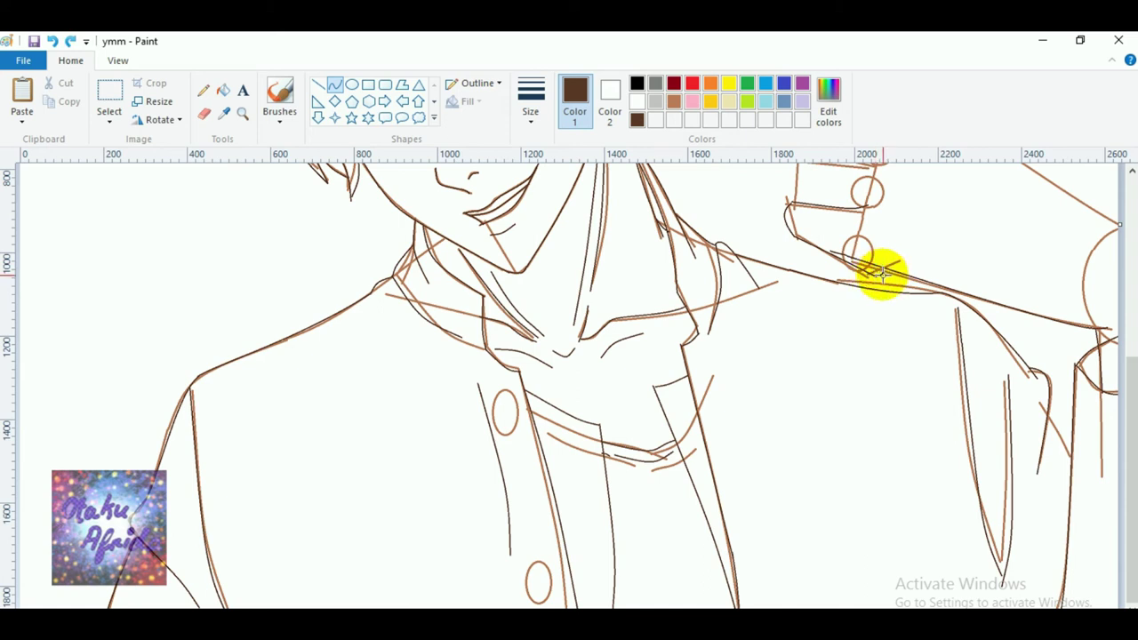
# Outline the folded ring finger above the little finger with a rounded tip and an upper edge reaching the knuckle.
pyautogui.scroll(3, 943, 329)
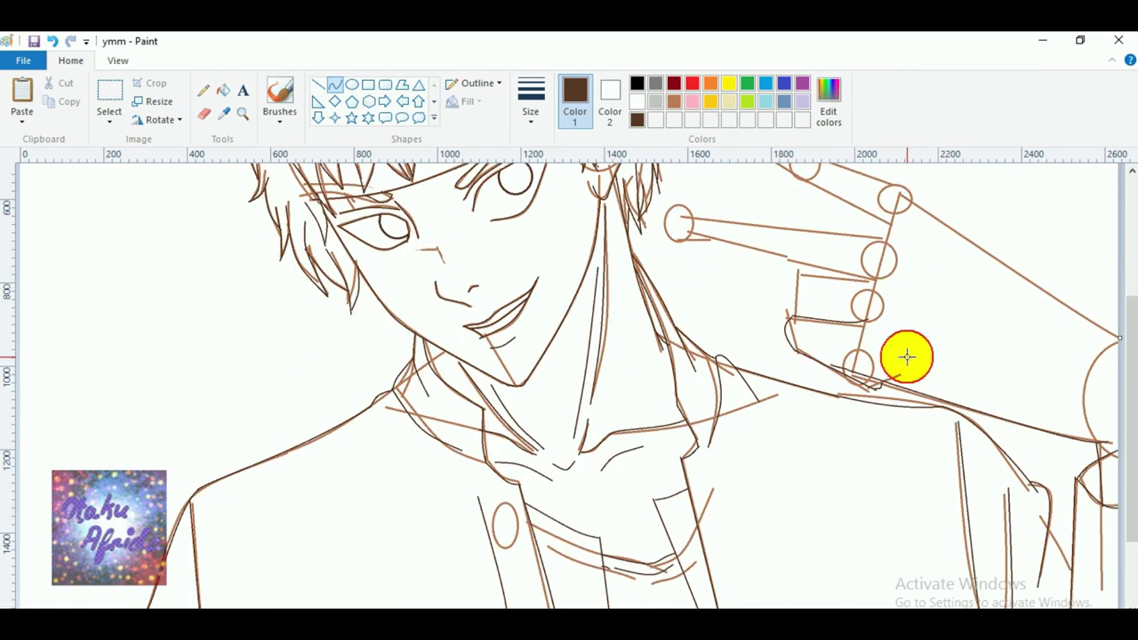
pyautogui.scroll(3, 930, 307)
pyautogui.scroll(-3, 930, 311)
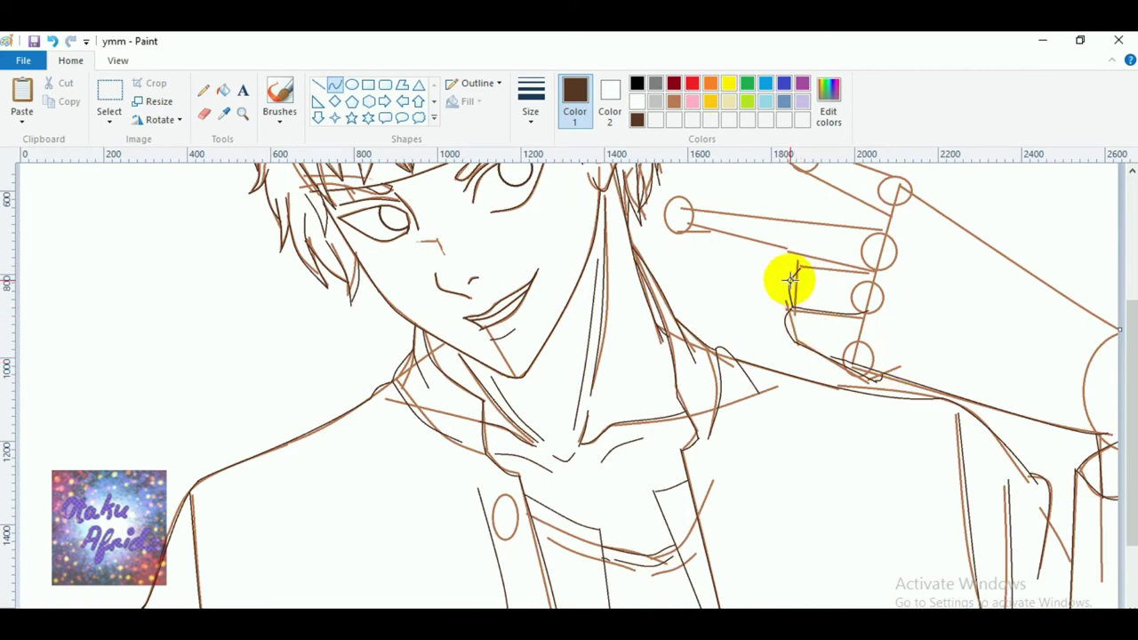
pyautogui.moveTo(803, 358); pyautogui.dragTo(788, 311)
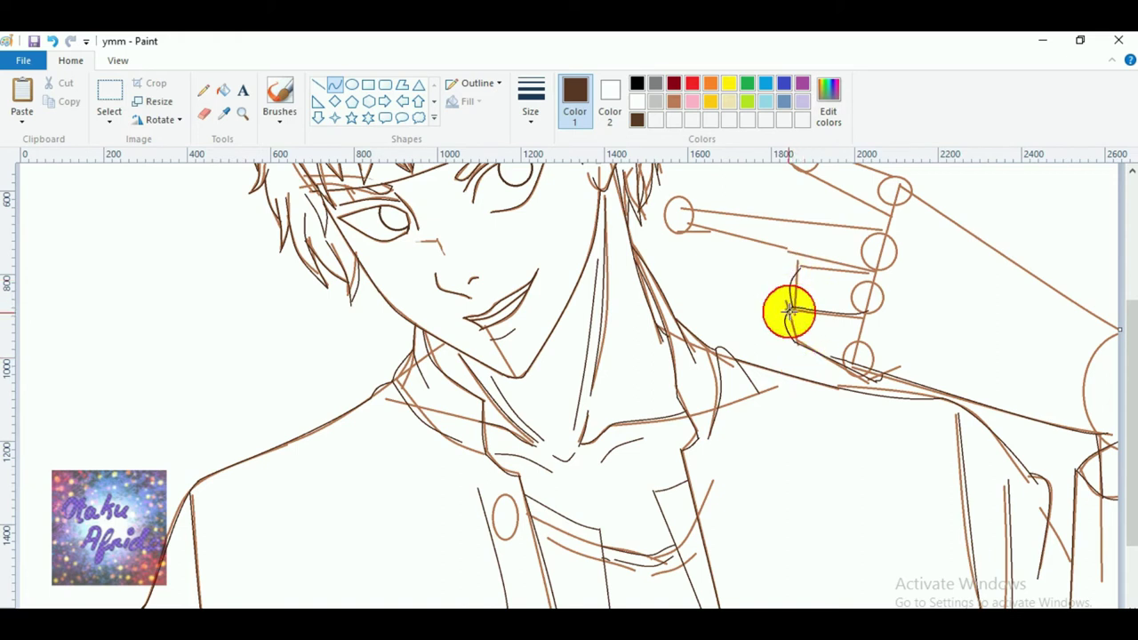
pyautogui.click(787, 315)
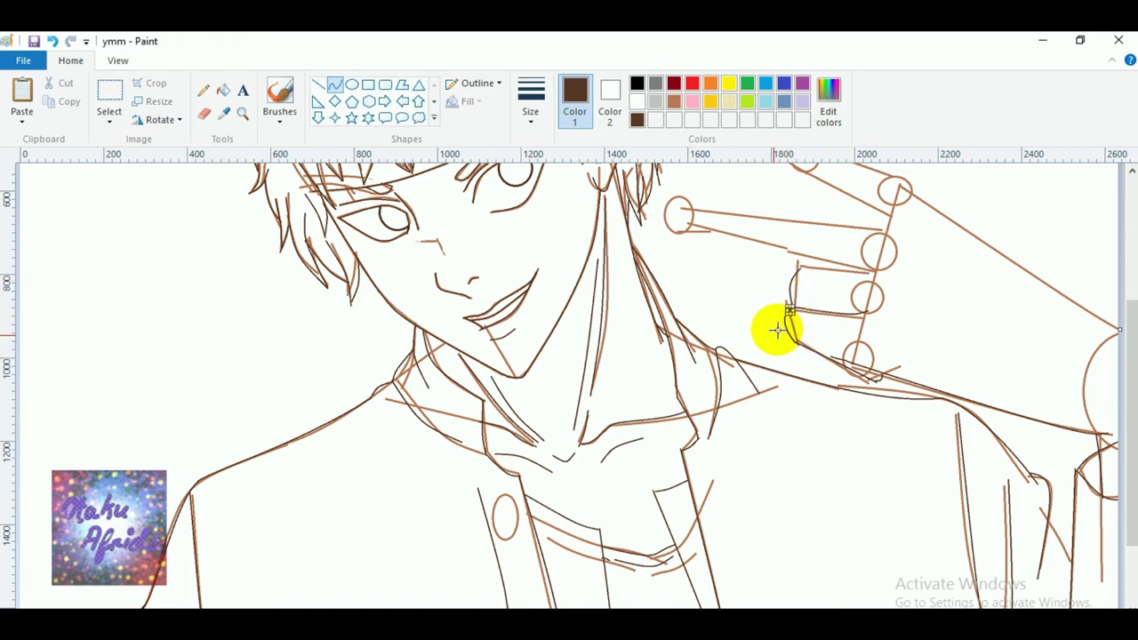
pyautogui.moveTo(799, 266); pyautogui.dragTo(871, 274)
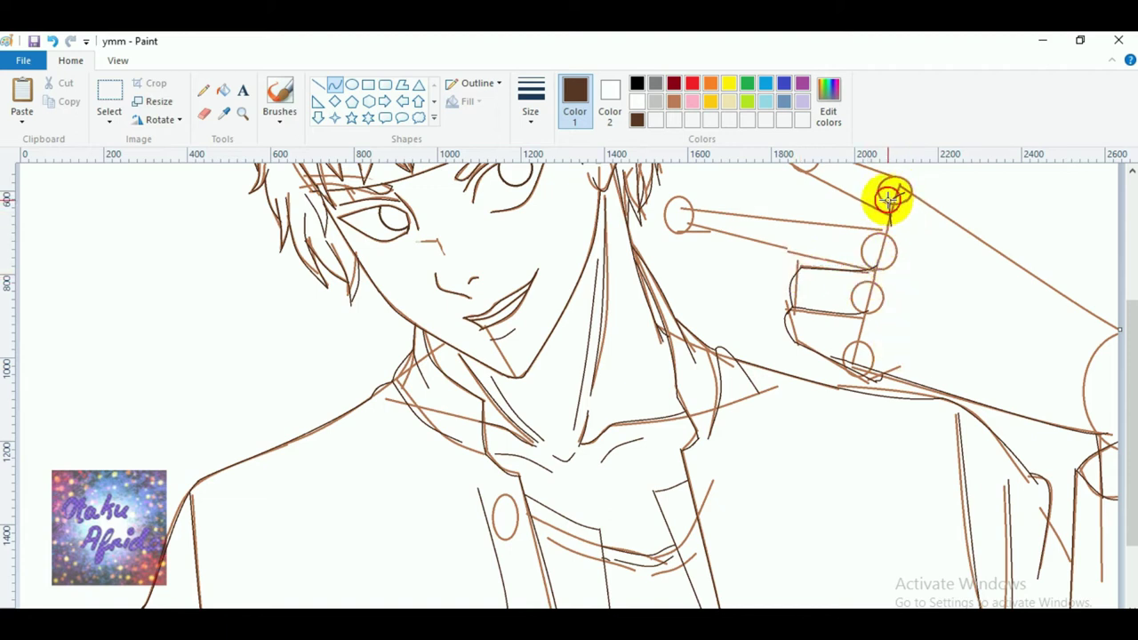
# Draw the short knuckle curve at the middle finger's base and thin tendon lines across the back of the hand.
pyautogui.moveTo(888, 250); pyautogui.dragTo(875, 282)
pyautogui.click(881, 253)
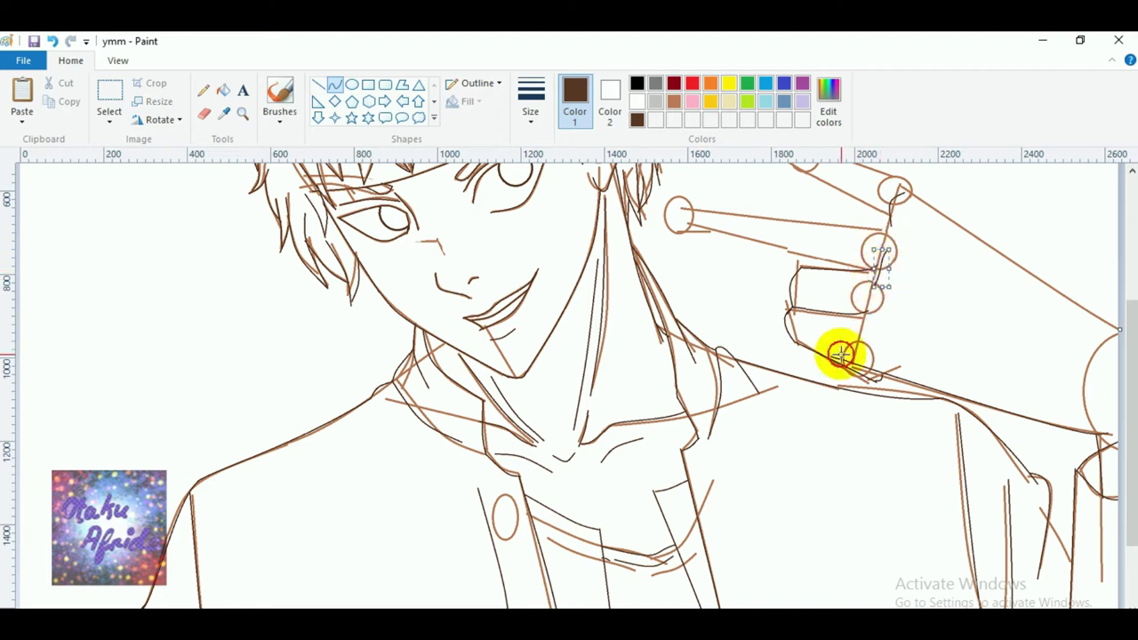
pyautogui.moveTo(903, 249)
pyautogui.mouseDown()
pyautogui.moveTo(996, 284)
pyautogui.moveTo(1010, 306)
pyautogui.moveTo(889, 300)
pyautogui.moveTo(910, 326)
pyautogui.moveTo(925, 269)
pyautogui.moveTo(966, 288)
pyautogui.moveTo(940, 284)
pyautogui.mouseUp()
pyautogui.moveTo(900, 319)
pyautogui.mouseDown()
pyautogui.moveTo(1007, 364)
pyautogui.moveTo(1014, 347)
pyautogui.moveTo(904, 315)
pyautogui.moveTo(938, 323)
pyautogui.moveTo(920, 313)
pyautogui.moveTo(961, 358)
pyautogui.moveTo(915, 325)
pyautogui.moveTo(930, 326)
pyautogui.mouseUp()
pyautogui.scroll(3, 902, 234)
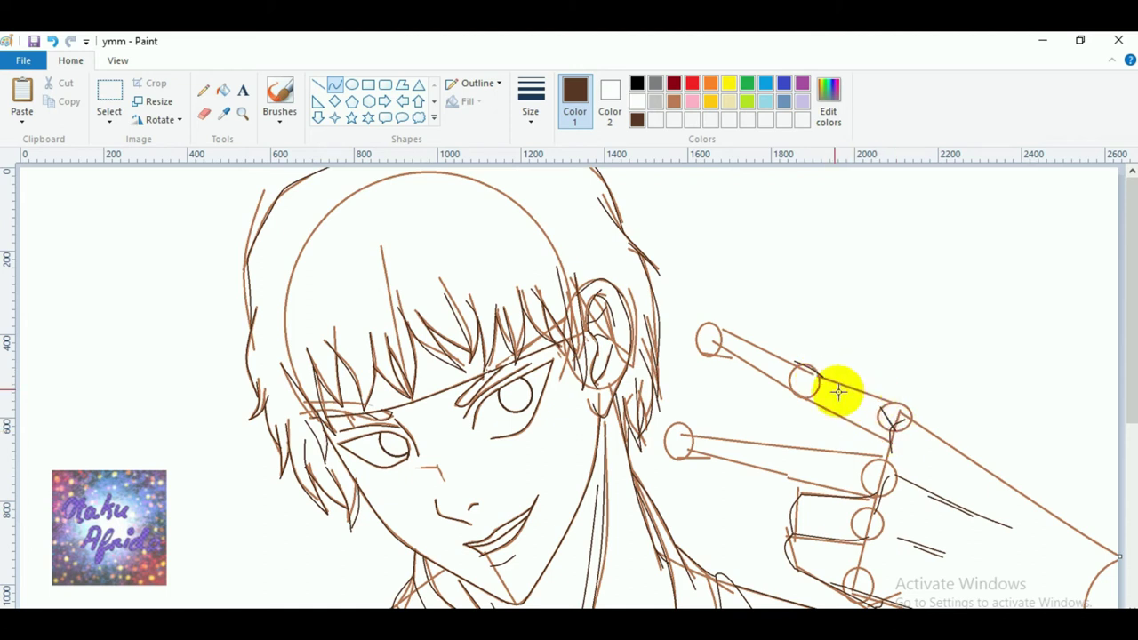
# Trace the index finger's upper edge from the middle joint to the knuckle and round it over the knuckle.
pyautogui.moveTo(822, 375); pyautogui.dragTo(891, 398)
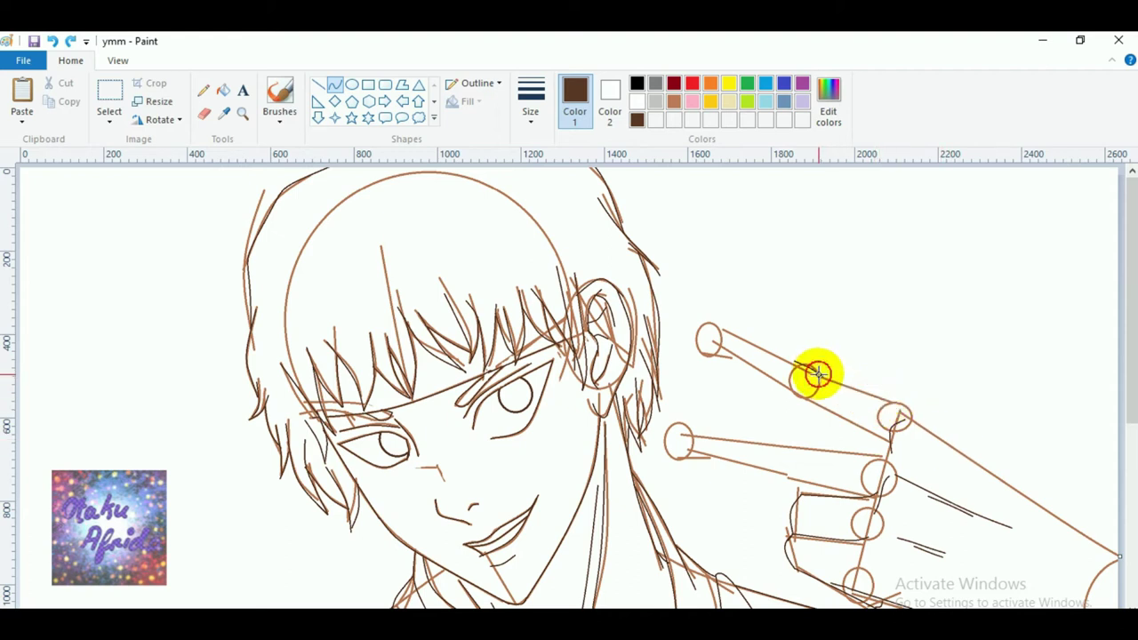
pyautogui.moveTo(817, 374); pyautogui.dragTo(876, 392)
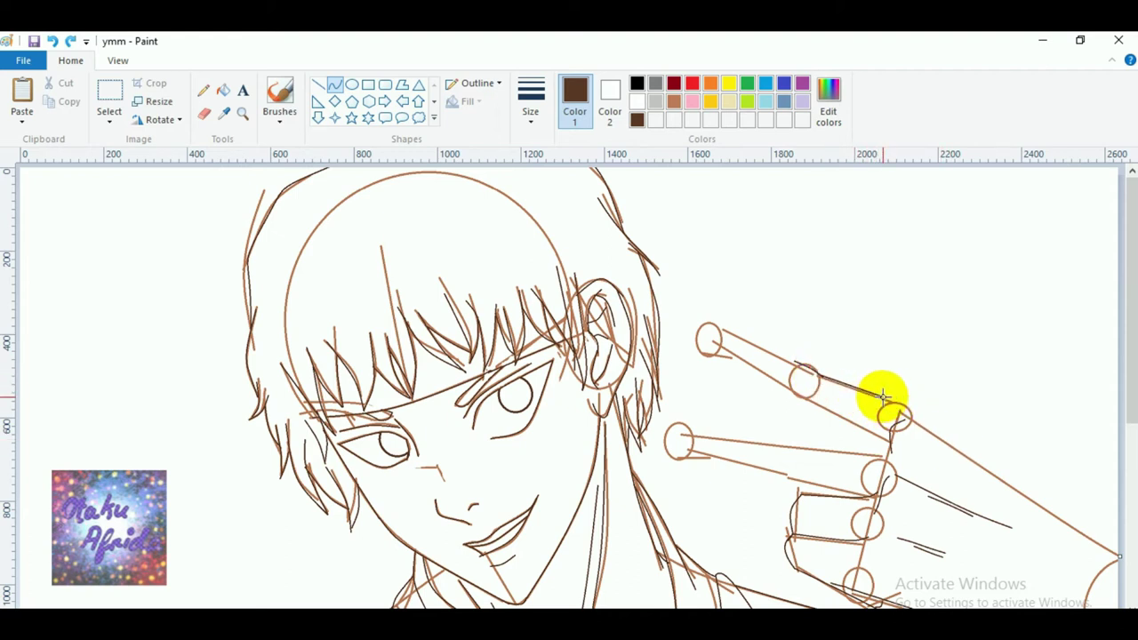
pyautogui.click(911, 422)
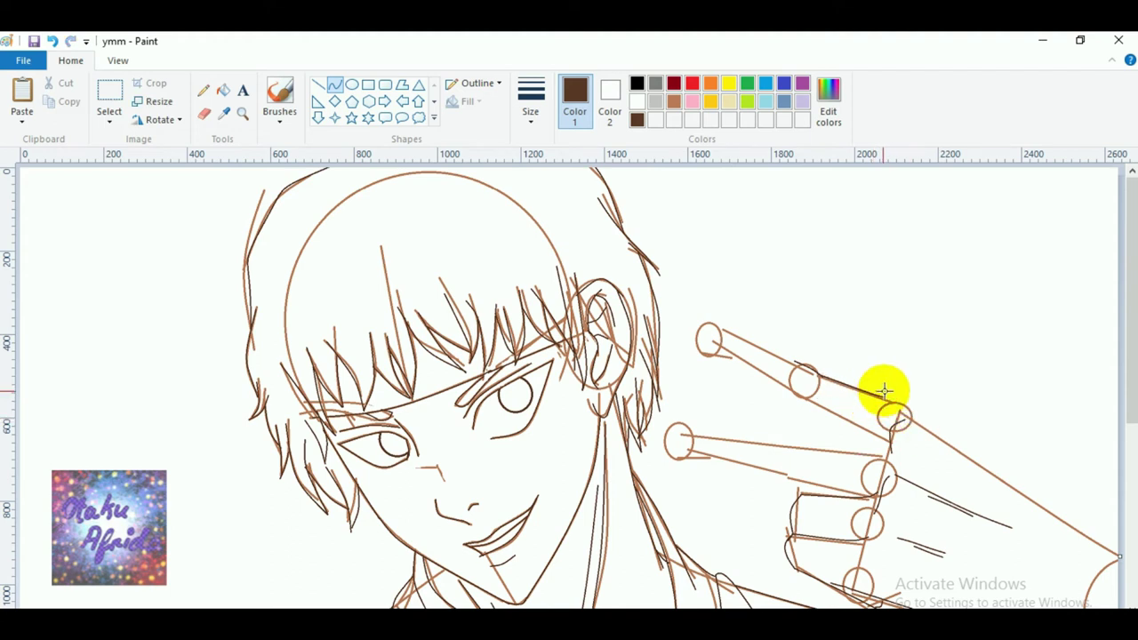
pyautogui.click(903, 401)
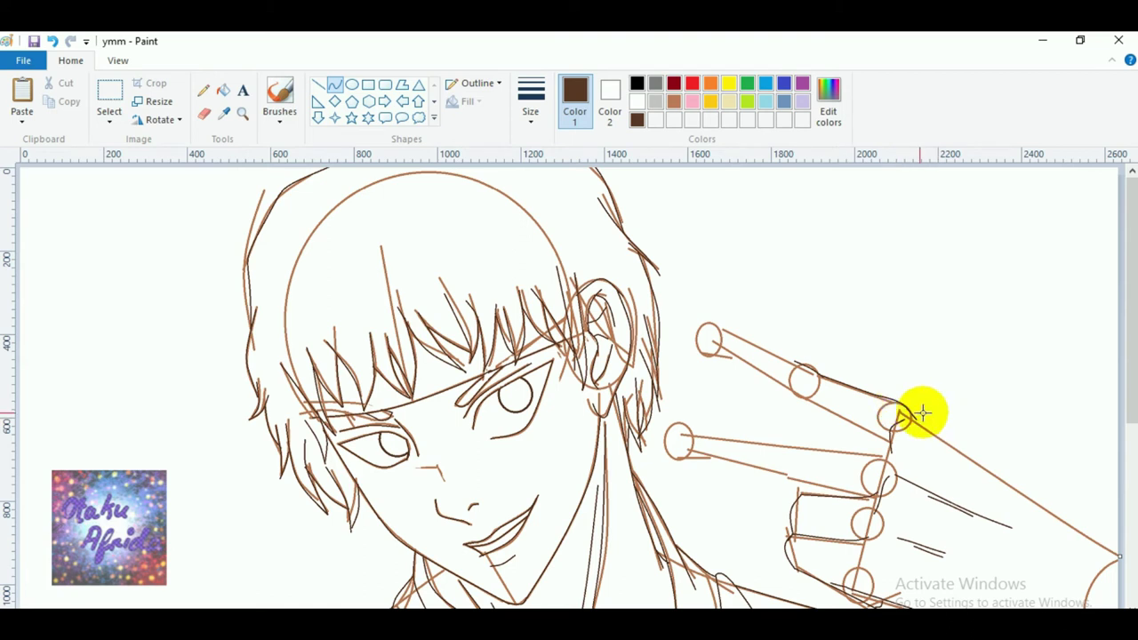
# Trace the back of the raised hand from the index knuckle down to the wrist at the canvas edge.
pyautogui.scroll(-5, 964, 460)
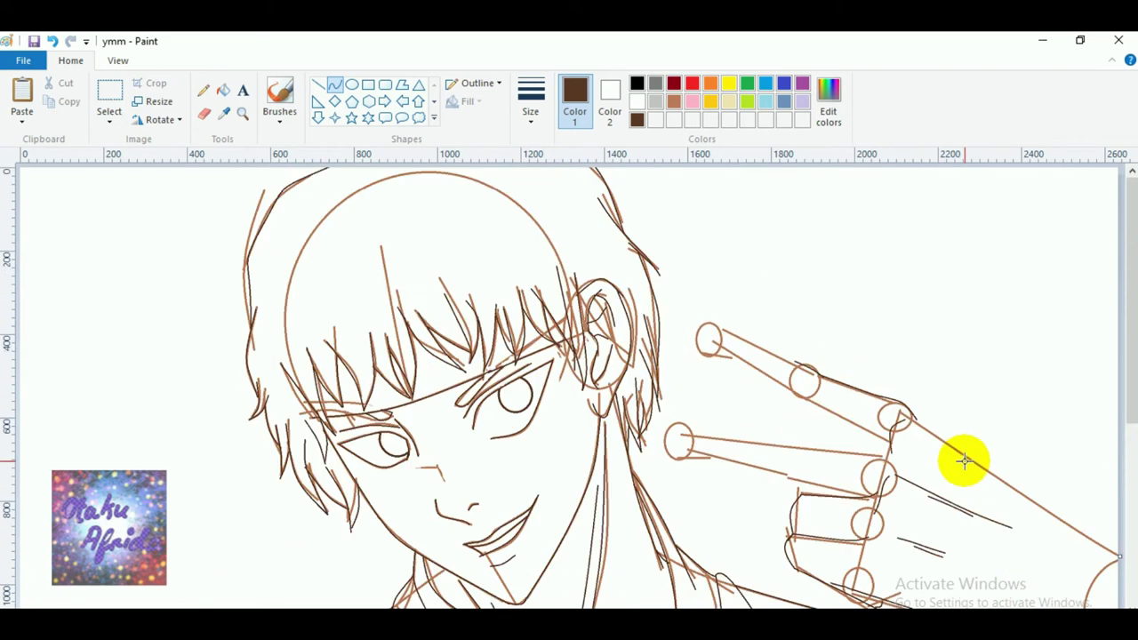
pyautogui.scroll(3, 1004, 478)
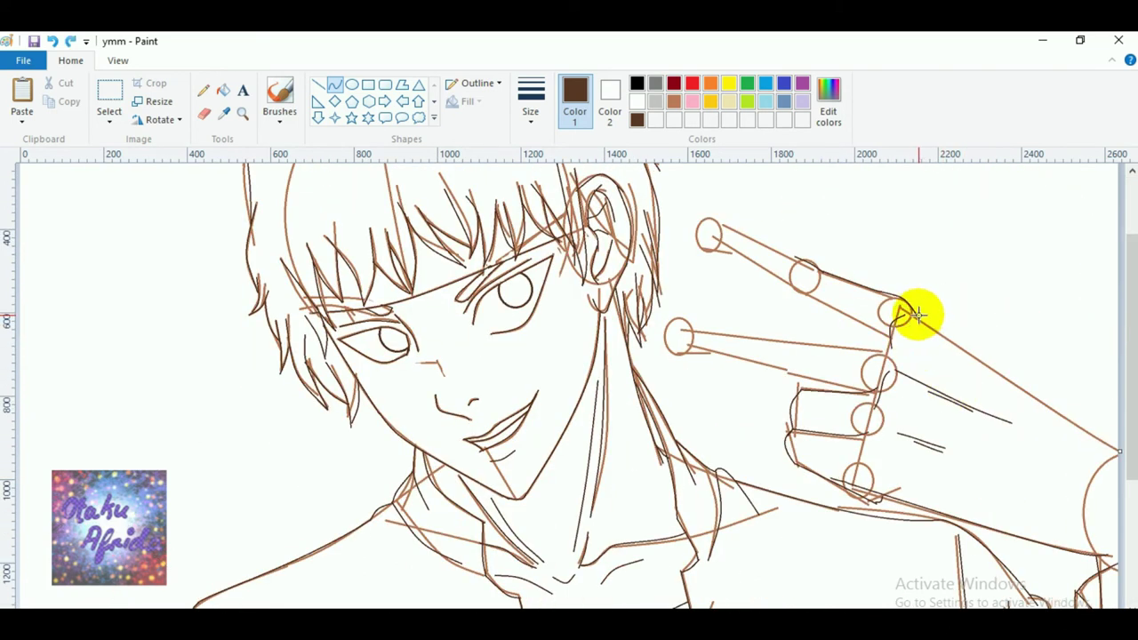
pyautogui.moveTo(914, 313); pyautogui.dragTo(1121, 450)
pyautogui.click(1102, 438)
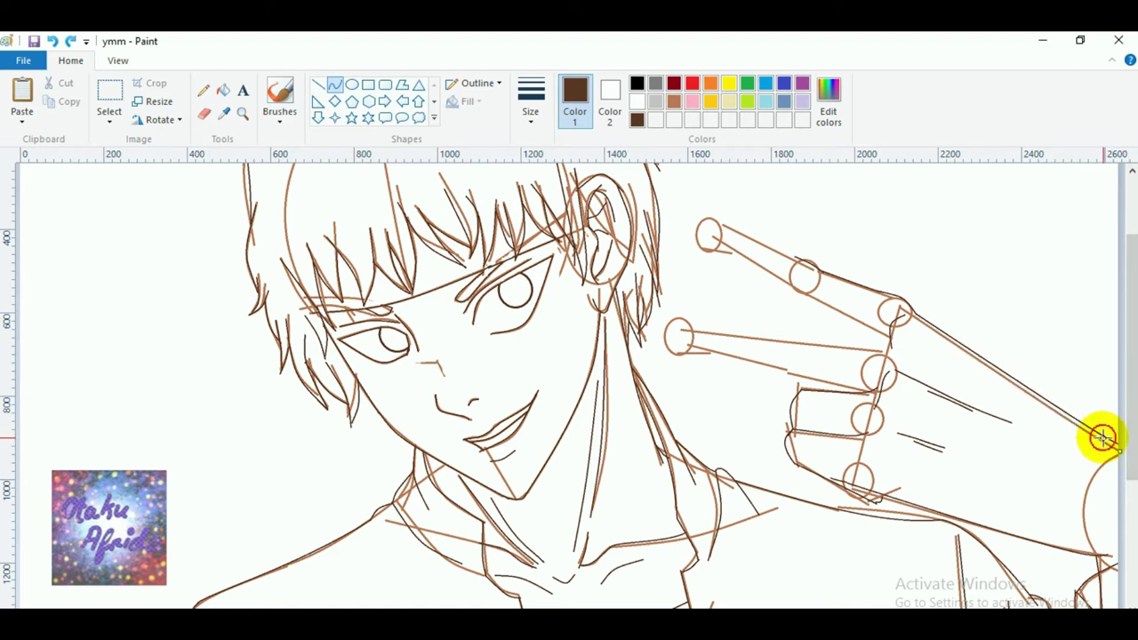
pyautogui.click(1103, 438)
pyautogui.click(735, 412)
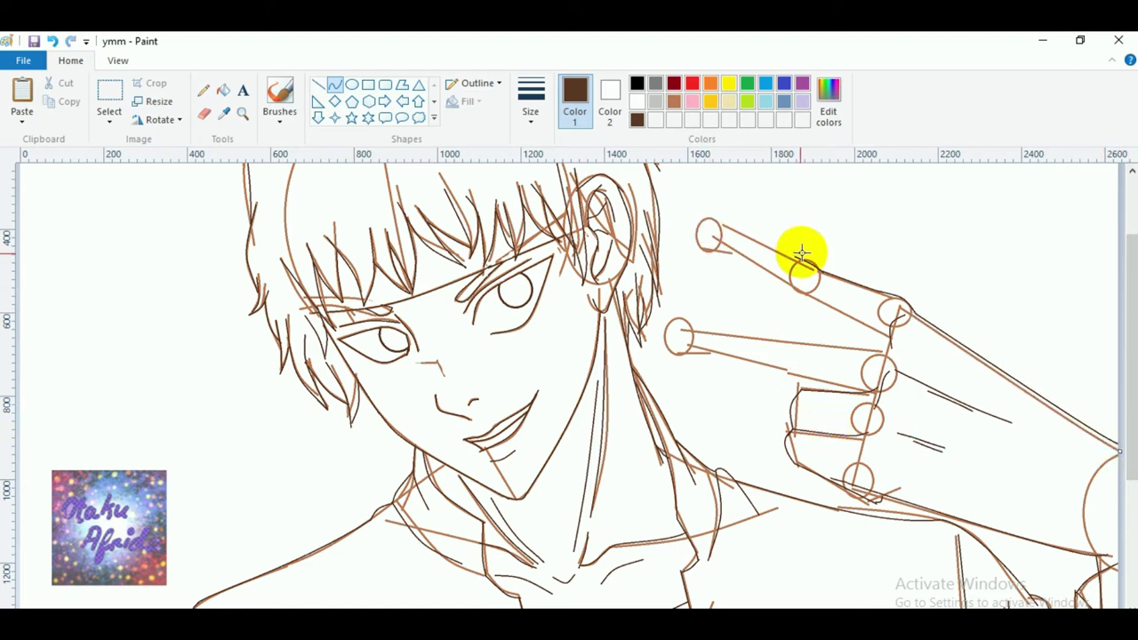
# Extend the index finger's upper edge from the middle joint to the tip and draw the rounded fingertip.
pyautogui.moveTo(796, 257); pyautogui.dragTo(715, 220)
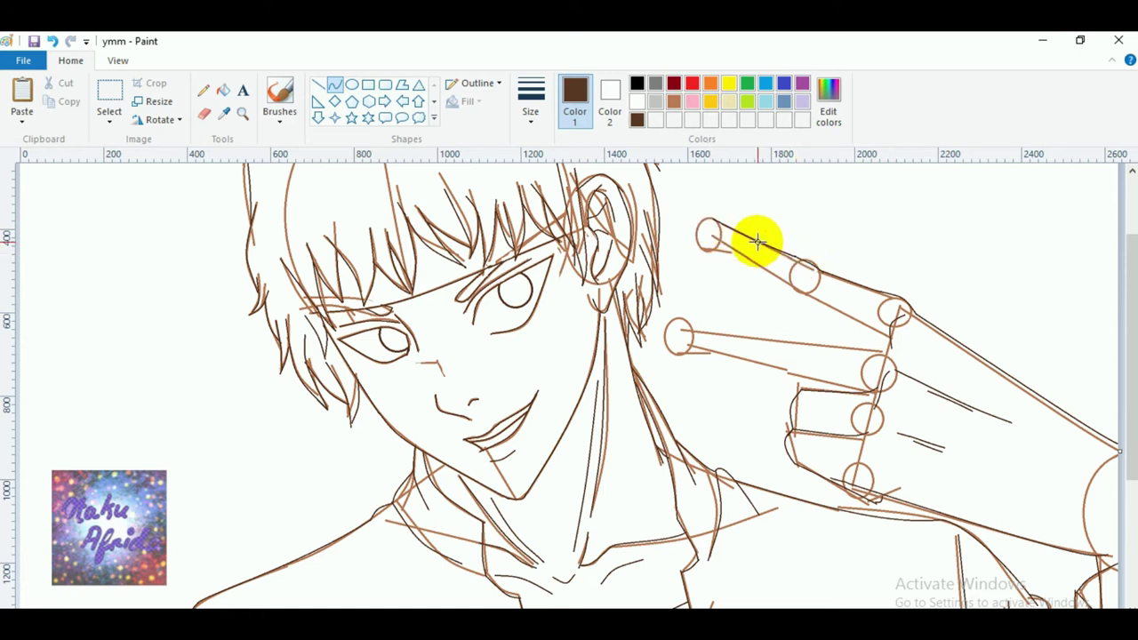
pyautogui.moveTo(705, 233); pyautogui.dragTo(717, 248)
pyautogui.click(708, 241)
pyautogui.click(705, 239)
pyautogui.click(779, 320)
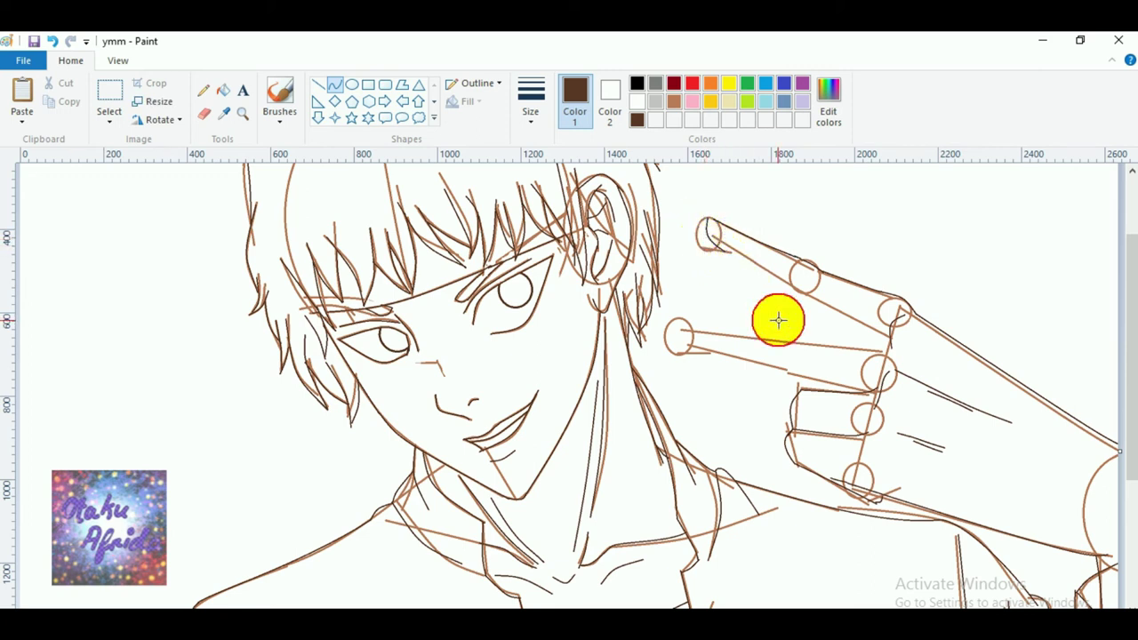
# Trace the index finger's underside from the tip to the knuckle and add a small crease at the middle joint.
pyautogui.click(765, 272)
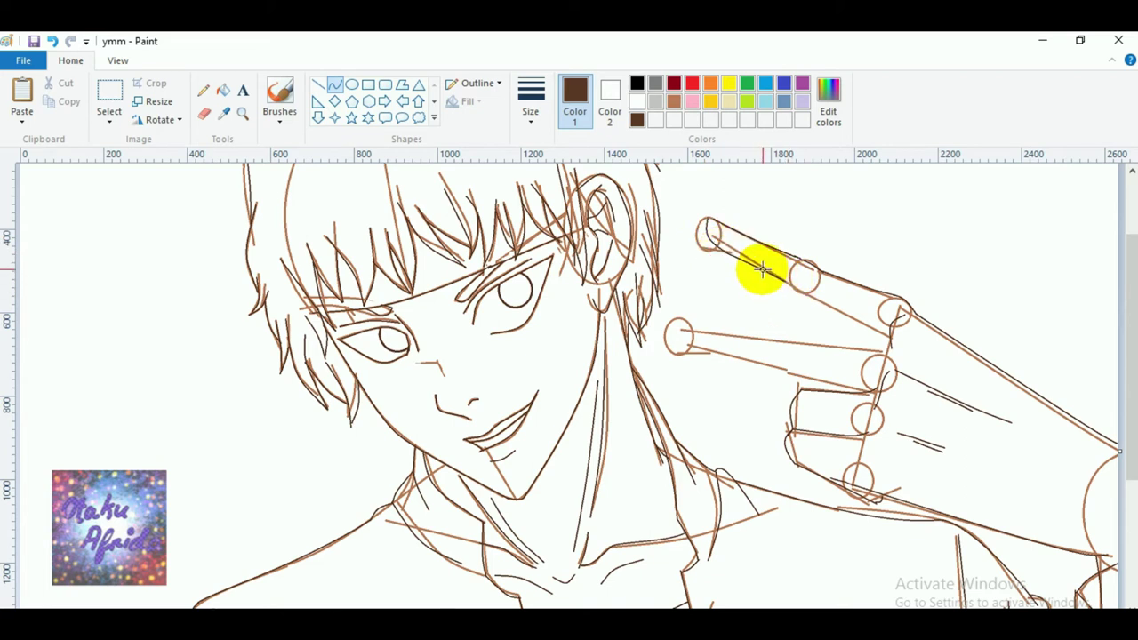
pyautogui.click(762, 267)
pyautogui.click(833, 337)
pyautogui.moveTo(789, 283); pyautogui.dragTo(830, 348)
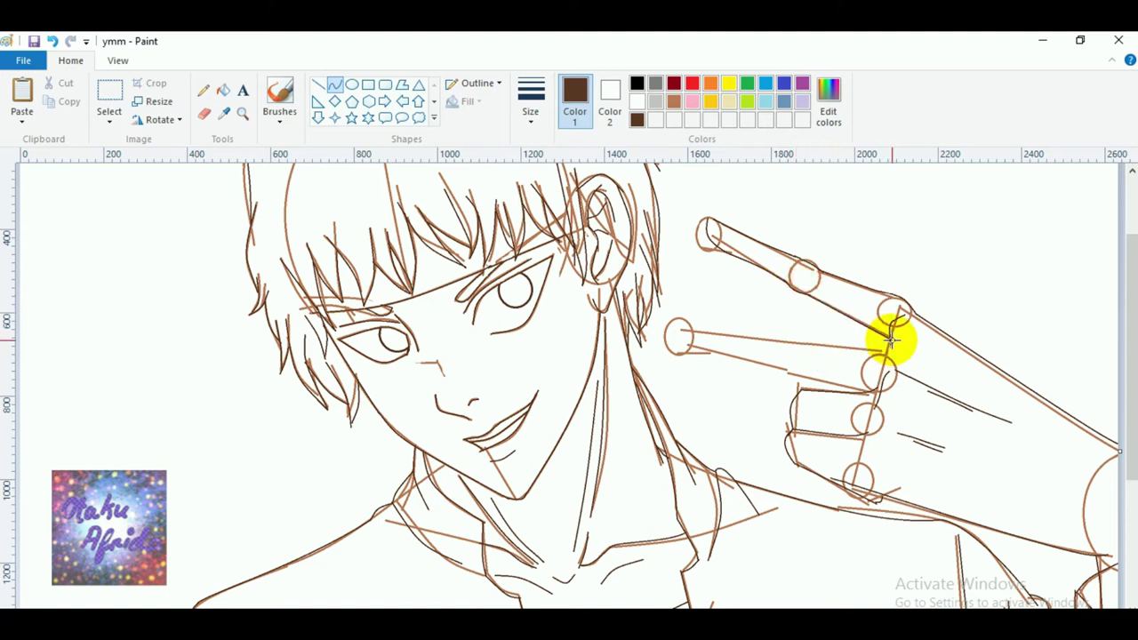
pyautogui.moveTo(889, 343)
pyautogui.mouseDown()
pyautogui.moveTo(839, 293)
pyautogui.moveTo(795, 283)
pyautogui.mouseUp()
pyautogui.moveTo(795, 281); pyautogui.dragTo(799, 271)
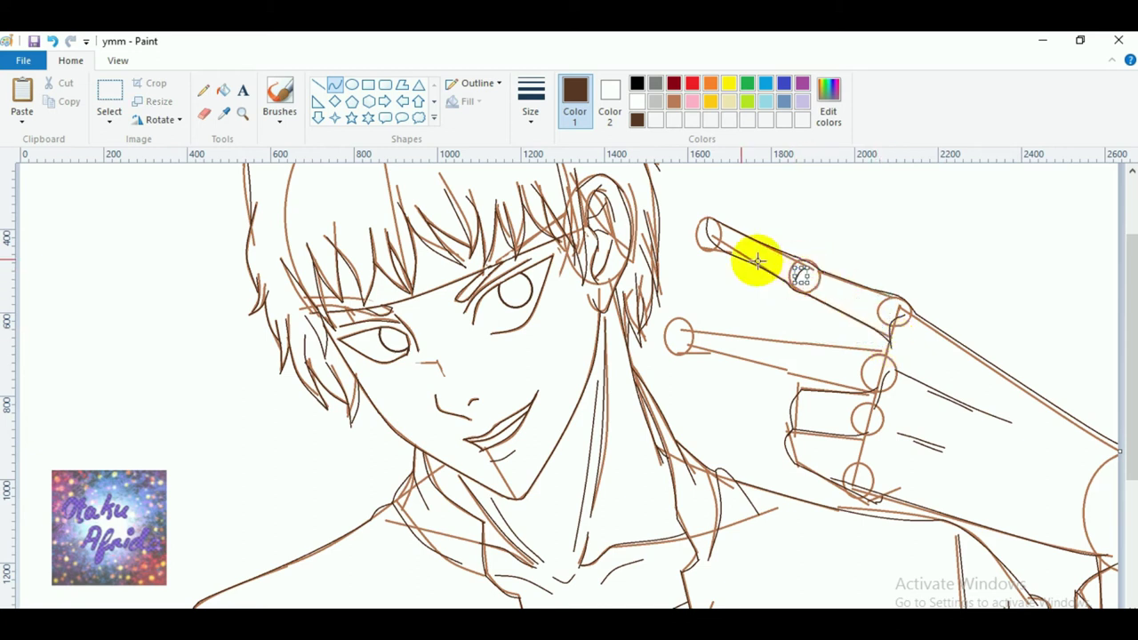
# Close the outline at the tip of the index finger with a short dark brown curve.
pyautogui.click(713, 215)
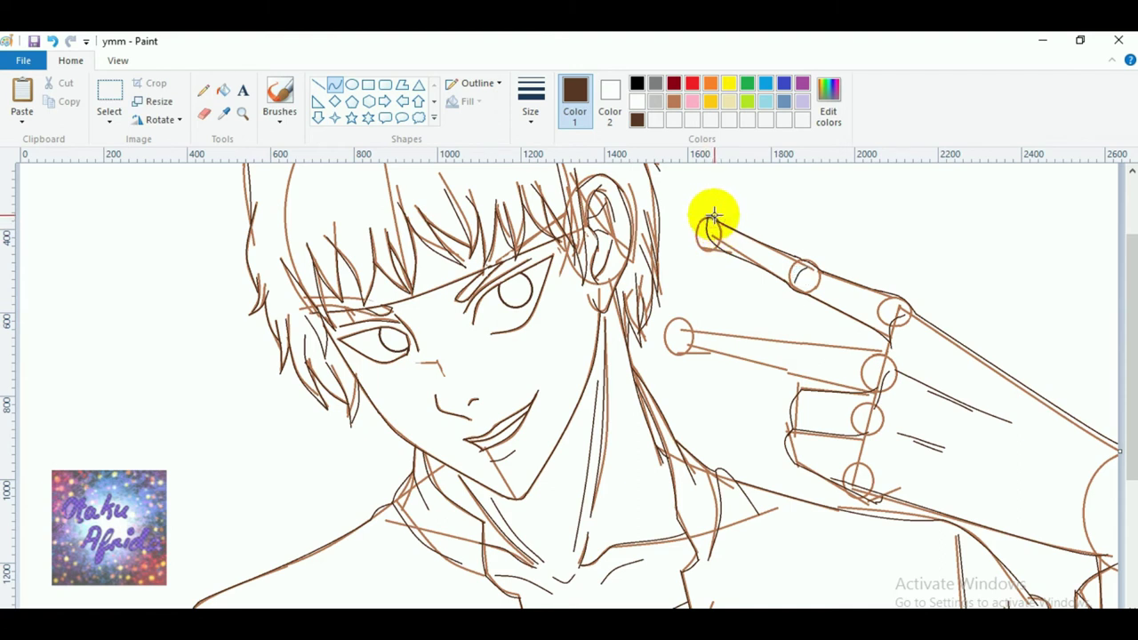
pyautogui.click(714, 217)
pyautogui.click(776, 328)
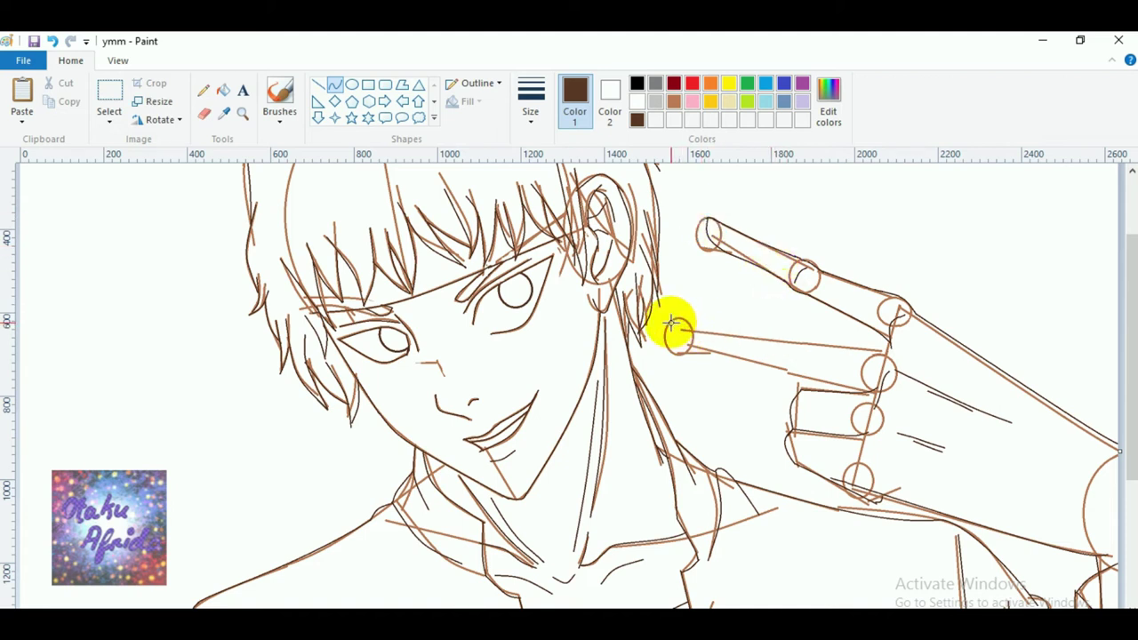
# Trace the middle finger's upper edge from tip to knuckle and its underside from the knuckle to the creased middle joint.
pyautogui.moveTo(667, 320)
pyautogui.mouseDown()
pyautogui.moveTo(793, 335)
pyautogui.moveTo(774, 333)
pyautogui.moveTo(757, 379)
pyautogui.moveTo(864, 348)
pyautogui.moveTo(789, 335)
pyautogui.moveTo(881, 338)
pyautogui.moveTo(878, 353)
pyautogui.moveTo(890, 350)
pyautogui.mouseUp()
pyautogui.click(763, 305)
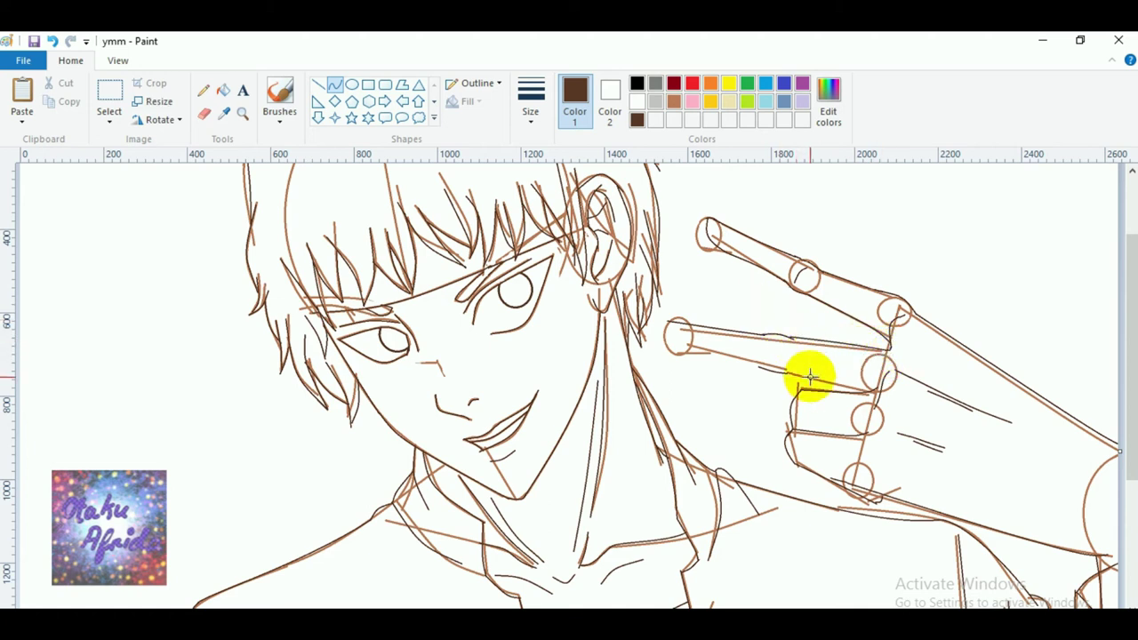
pyautogui.moveTo(786, 373); pyautogui.dragTo(878, 393)
pyautogui.hotkey('ctrl', 'z')
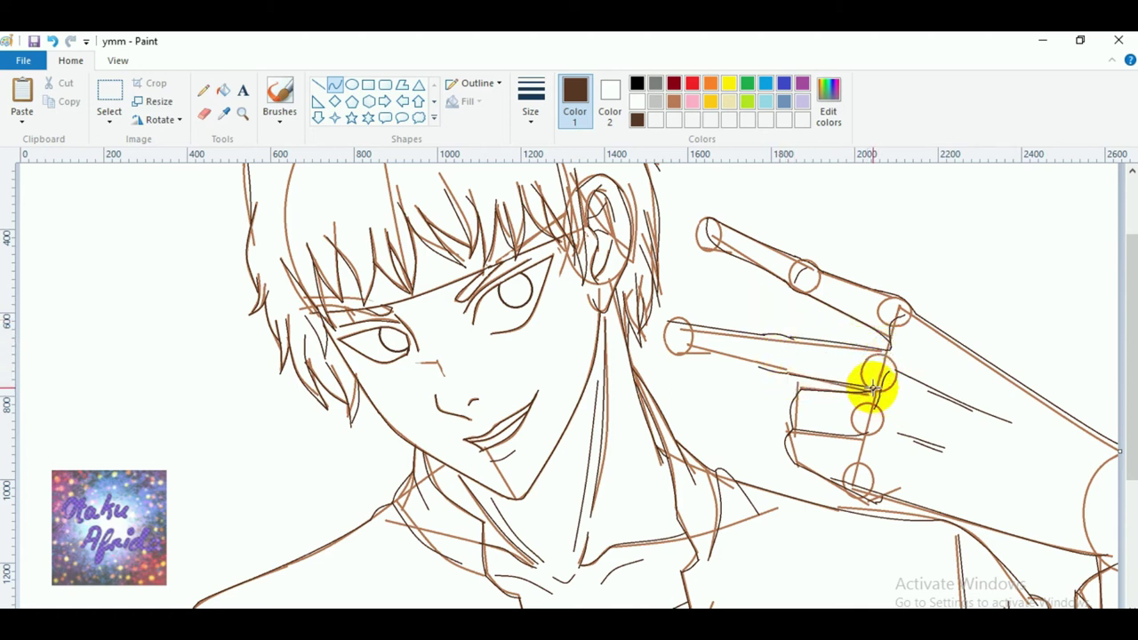
pyautogui.moveTo(787, 373)
pyautogui.mouseDown()
pyautogui.moveTo(868, 394)
pyautogui.moveTo(762, 348)
pyautogui.moveTo(762, 363)
pyautogui.moveTo(772, 334)
pyautogui.moveTo(763, 349)
pyautogui.mouseUp()
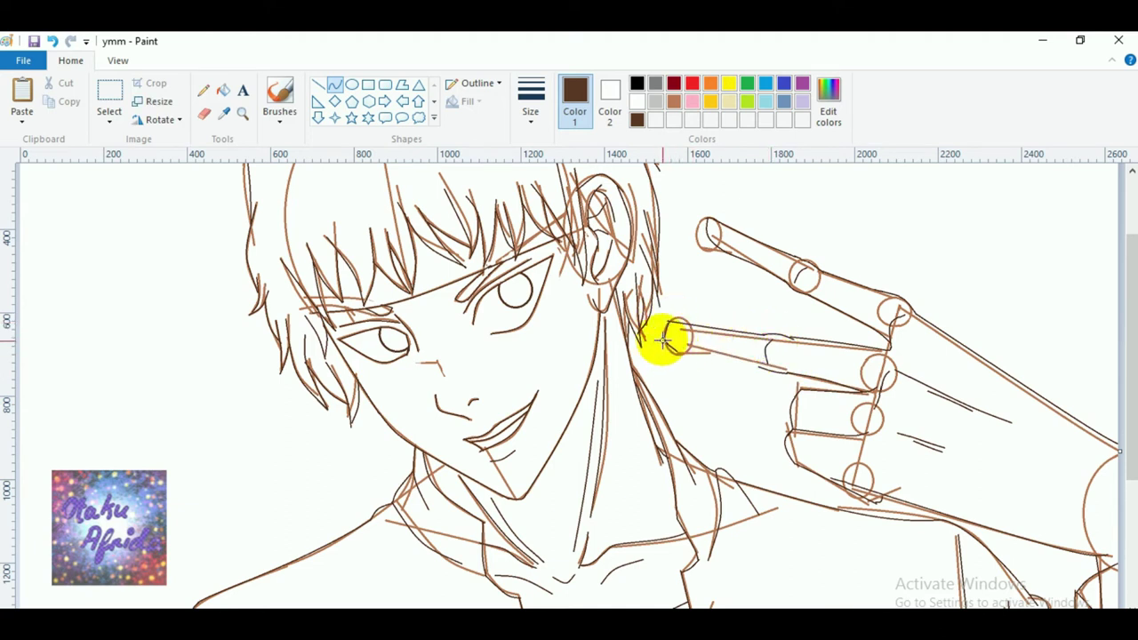
# Draw the middle finger's rounded tip and trace its underside from the tip to the middle joint.
pyautogui.hotkey('ctrl', 'z')
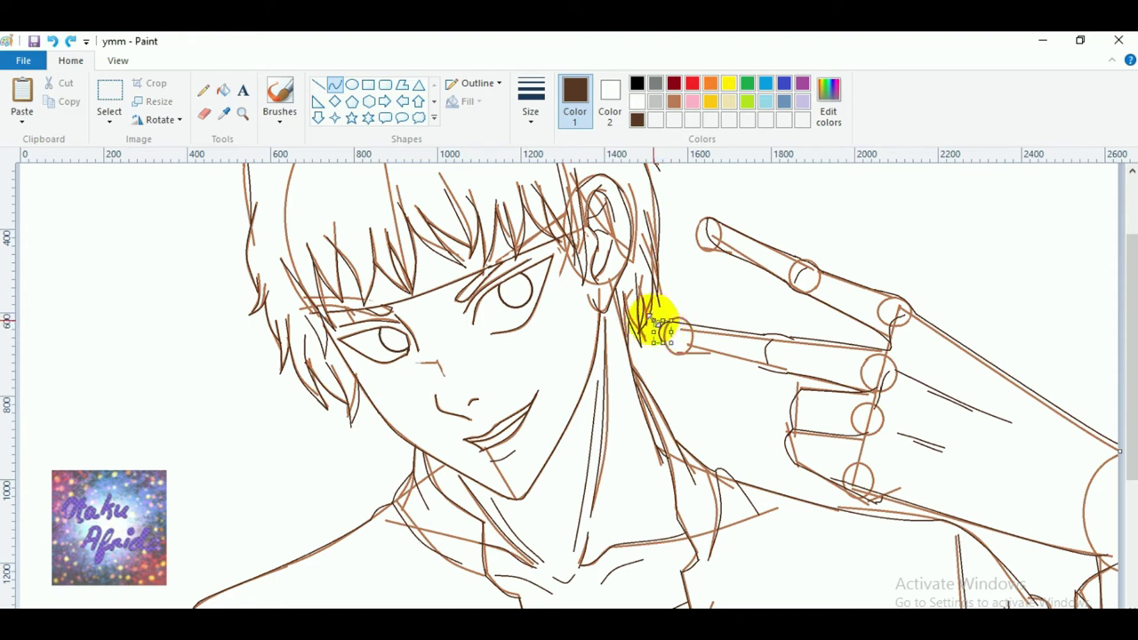
pyautogui.click(719, 382)
pyautogui.moveTo(759, 366); pyautogui.dragTo(678, 353)
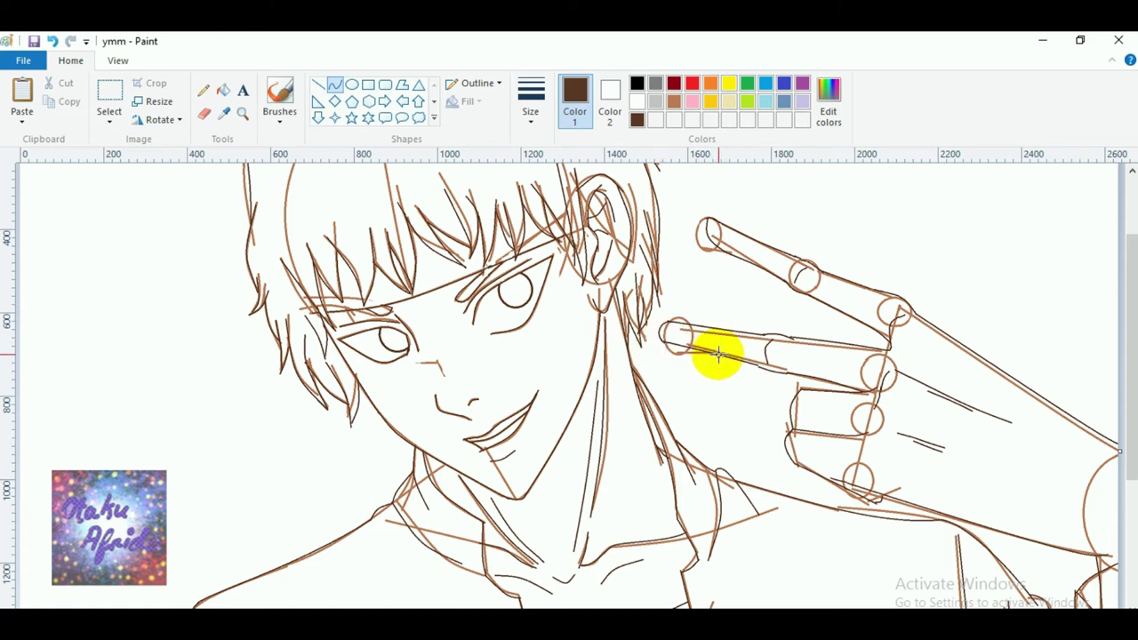
pyautogui.click(764, 368)
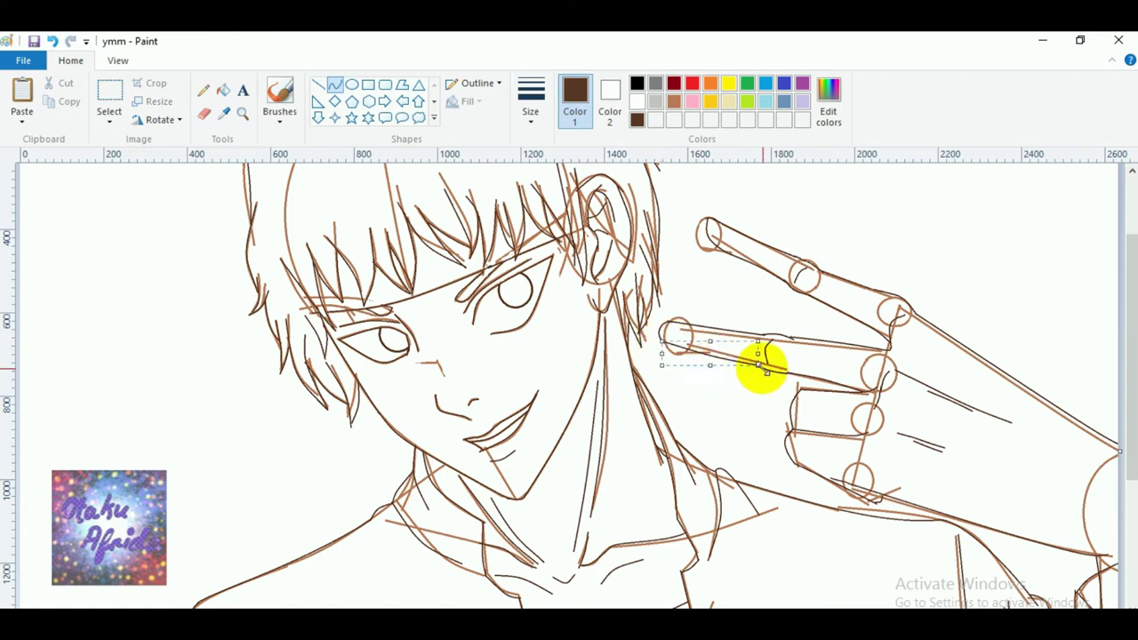
pyautogui.click(768, 297)
# Draw the small fingernail lines inside the tip of the index finger with the Curve tool.
pyautogui.scroll(2, 767, 296)
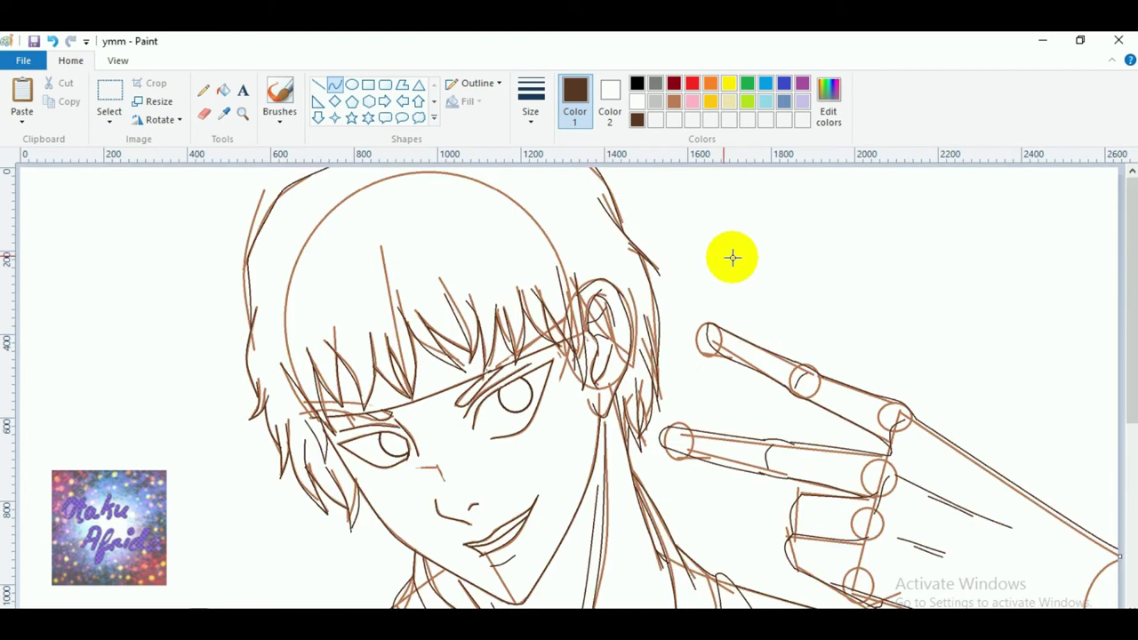
pyautogui.click(241, 113)
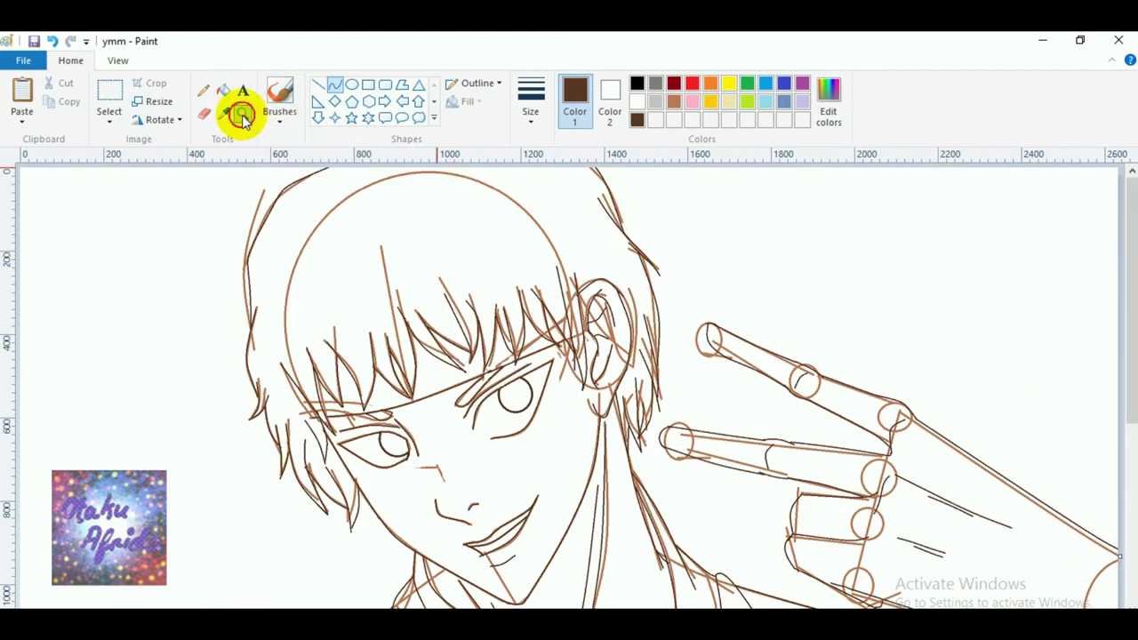
pyautogui.click(844, 283)
pyautogui.click(334, 84)
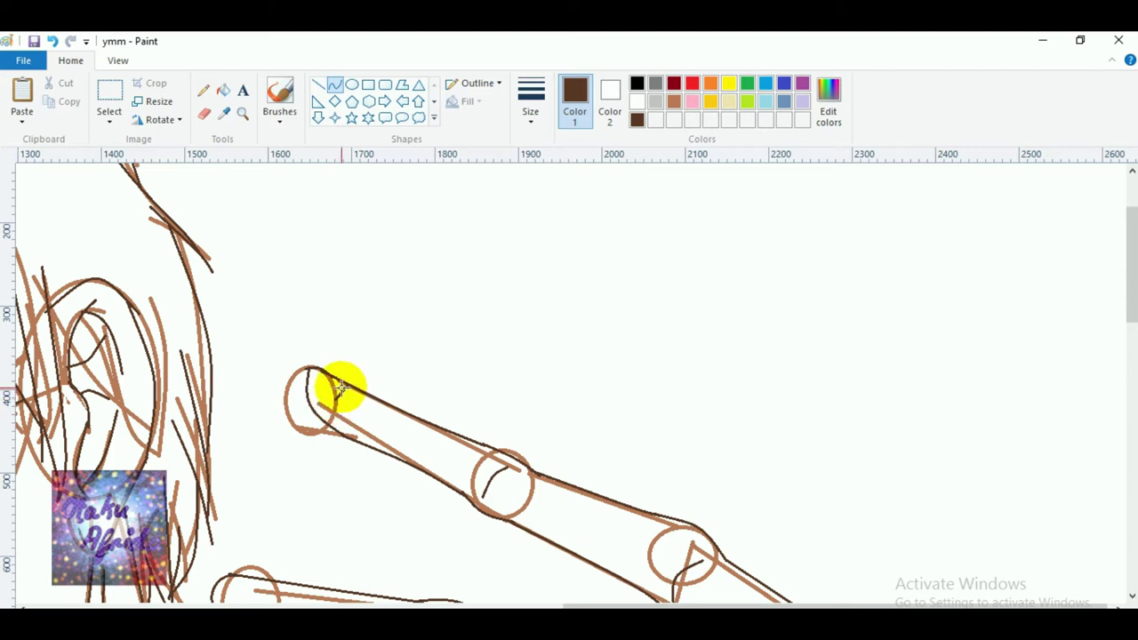
pyautogui.moveTo(334, 399)
pyautogui.mouseDown()
pyautogui.moveTo(315, 376)
pyautogui.moveTo(335, 400)
pyautogui.moveTo(325, 395)
pyautogui.mouseUp()
pyautogui.hotkey('ctrl', 'z')
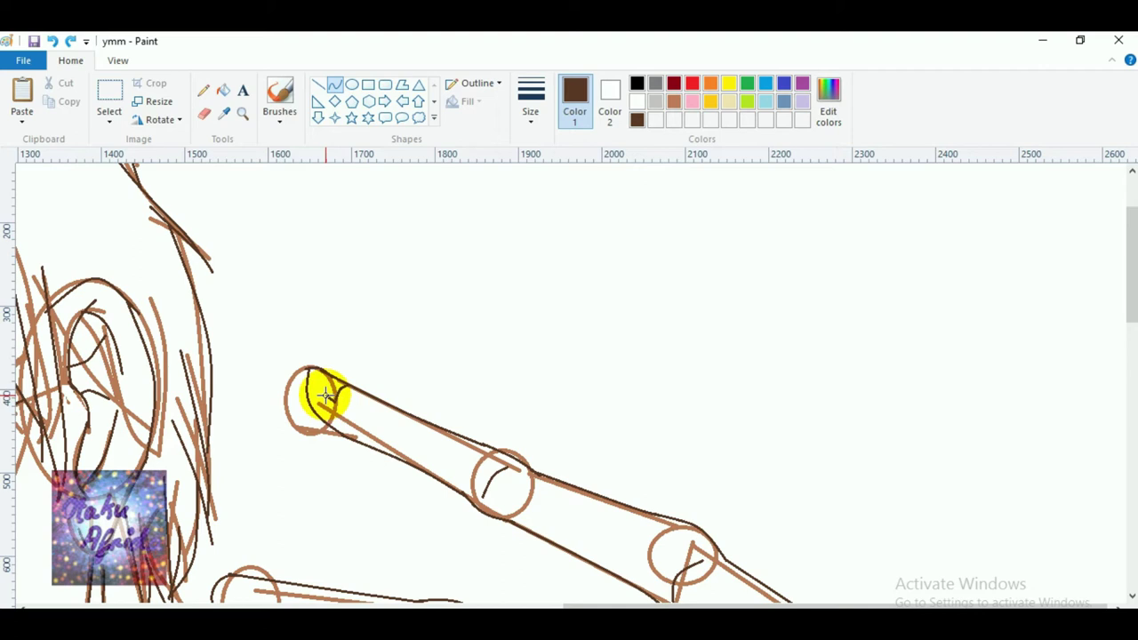
# Add short curved fingernail lines inside the tip of the middle finger.
pyautogui.scroll(-4, 365, 455)
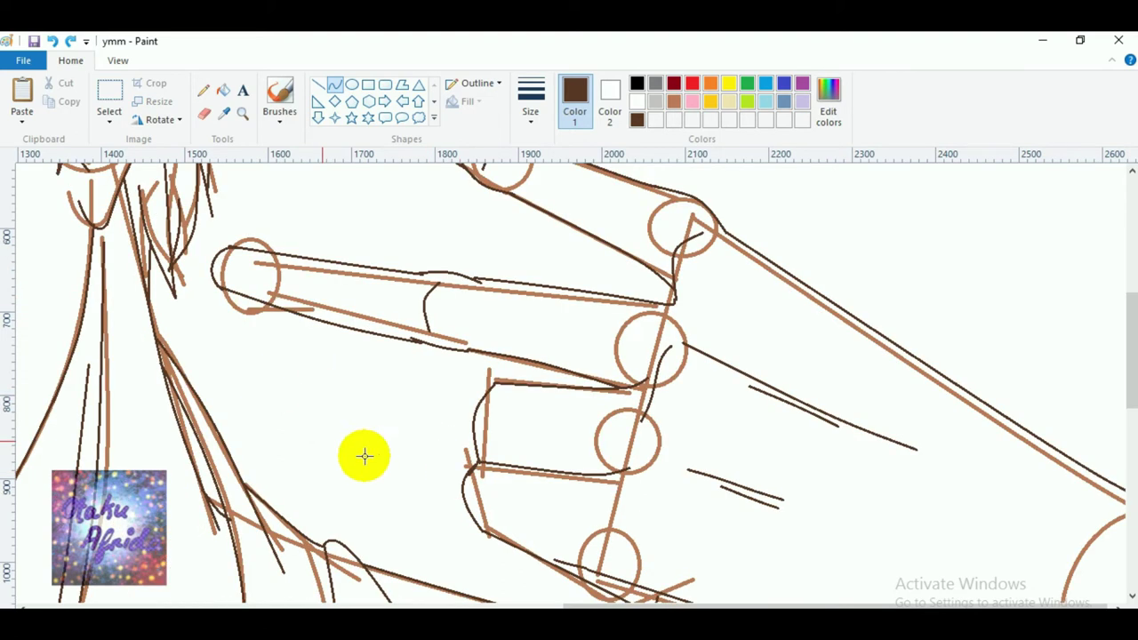
pyautogui.moveTo(255, 261)
pyautogui.mouseDown()
pyautogui.moveTo(247, 287)
pyautogui.moveTo(253, 261)
pyautogui.moveTo(233, 251)
pyautogui.moveTo(251, 258)
pyautogui.mouseUp()
pyautogui.hotkey('ctrl', 'z')
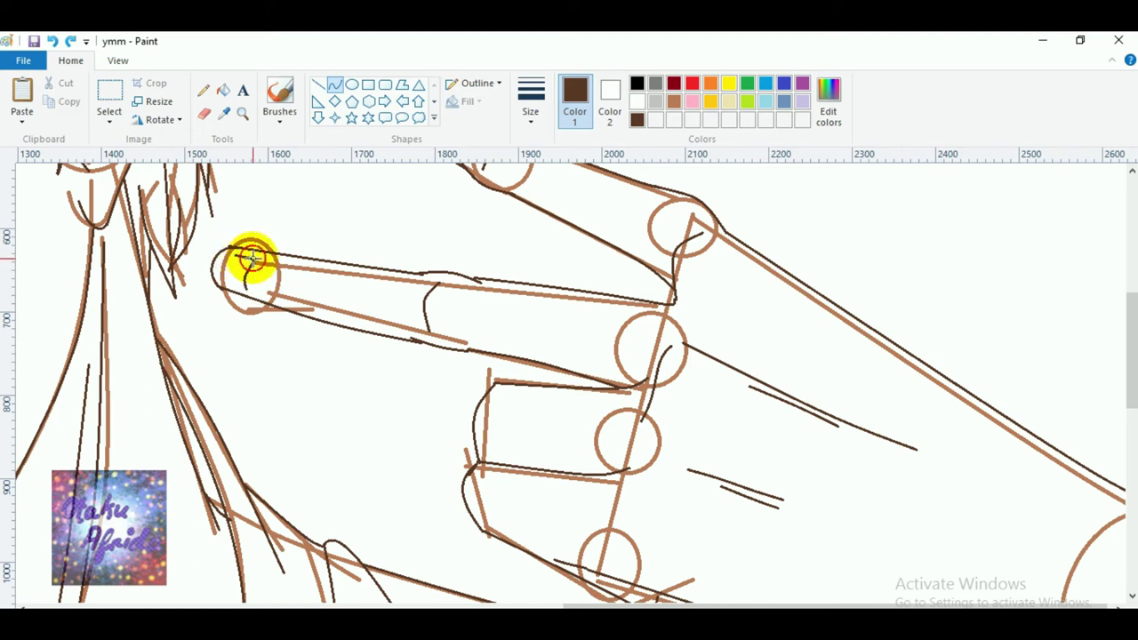
# Zoom out to view the whole portrait.
pyautogui.click(242, 111)
pyautogui.rightClick(412, 350)
pyautogui.rightClick(412, 350)
pyautogui.click(282, 388)
pyautogui.rightClick(283, 394)
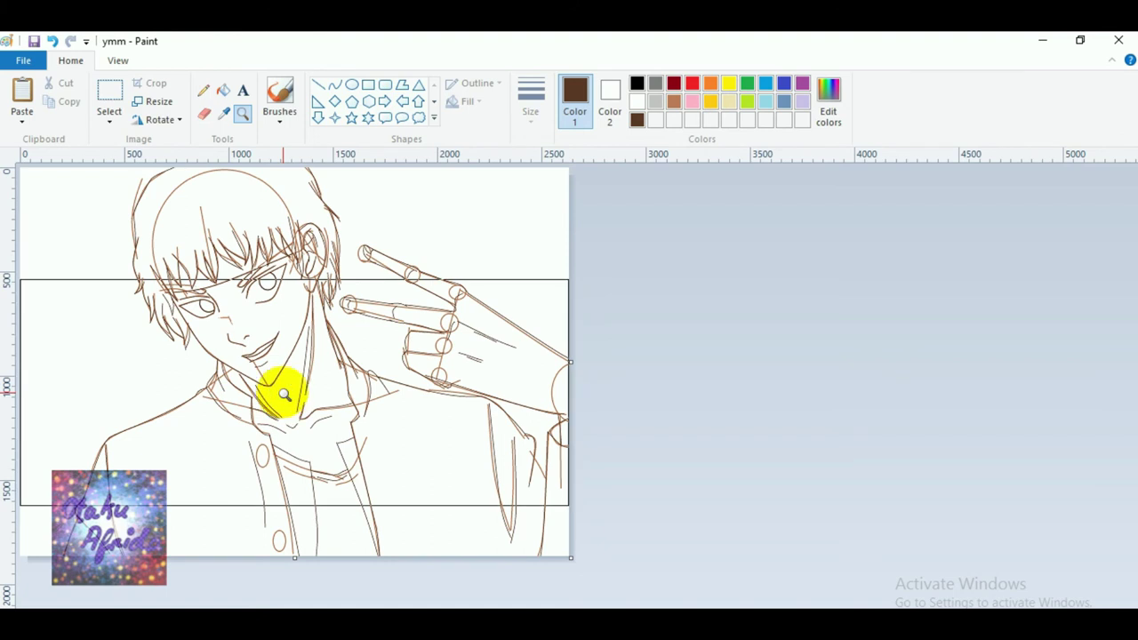
pyautogui.click(283, 394)
pyautogui.rightClick(422, 455)
pyautogui.click(554, 401)
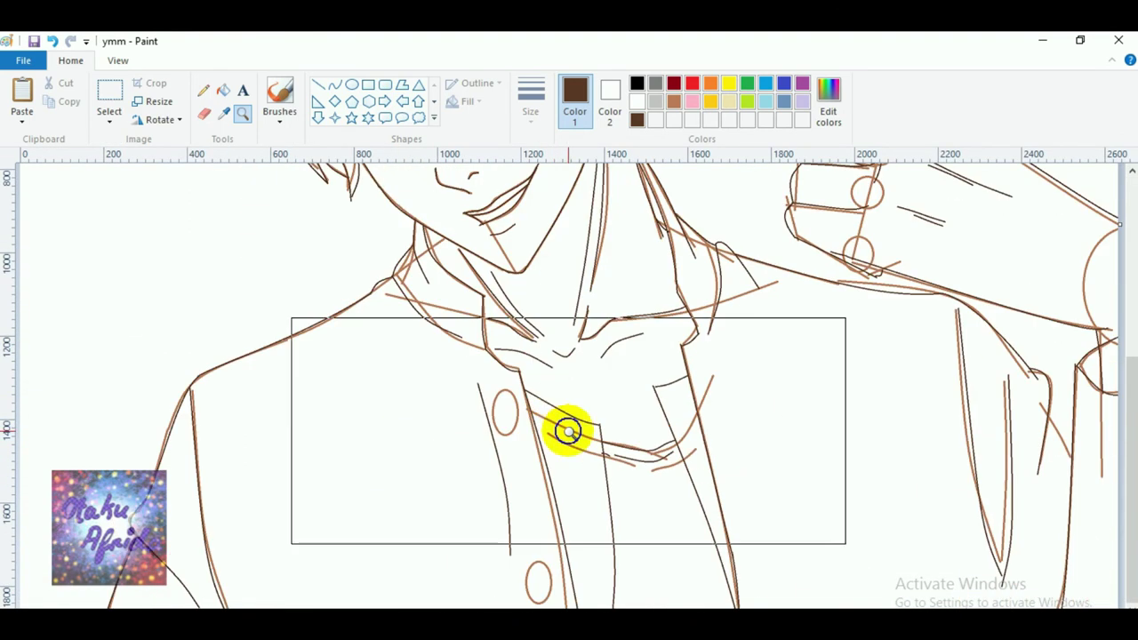
pyautogui.rightClick(567, 432)
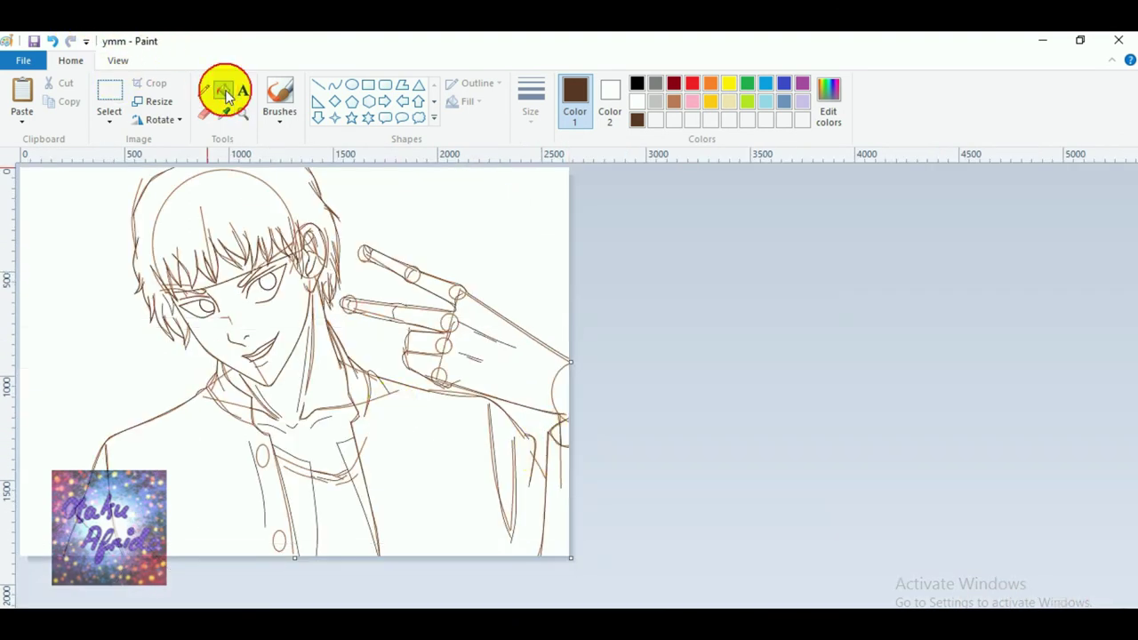
# Fill the background around the raised hand, the face and the hair with brown.
pyautogui.click(673, 101)
pyautogui.click(463, 234)
pyautogui.click(227, 283)
pyautogui.click(236, 206)
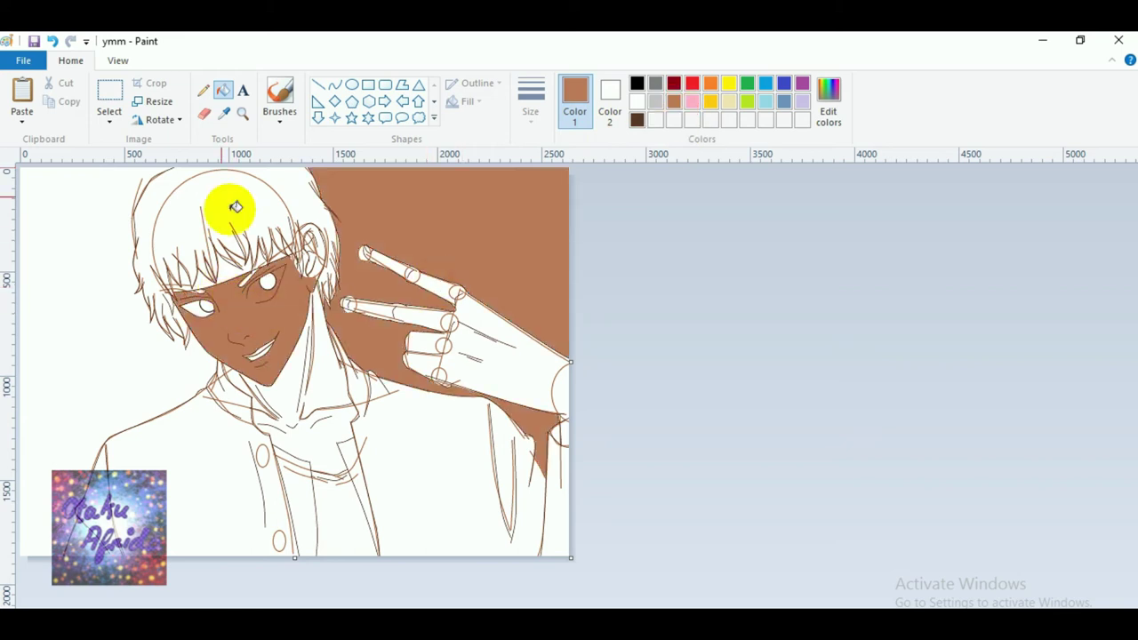
pyautogui.click(292, 177)
# Fill the neck, jacket front, remaining background, collar and inner shirt with brown.
pyautogui.click(336, 436)
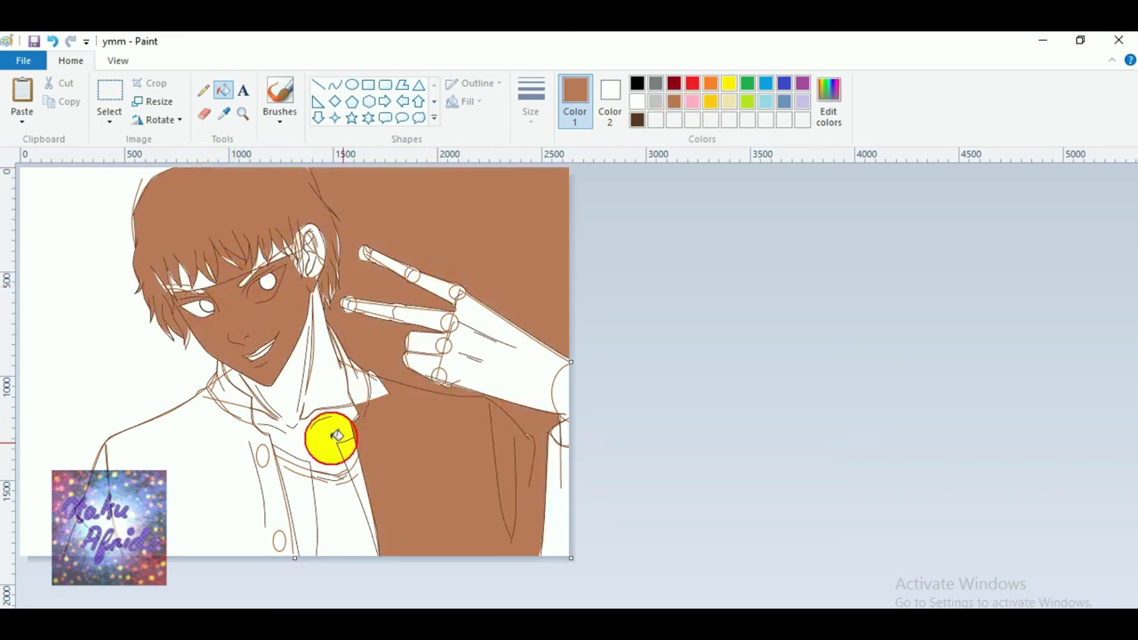
pyautogui.click(210, 432)
pyautogui.click(236, 407)
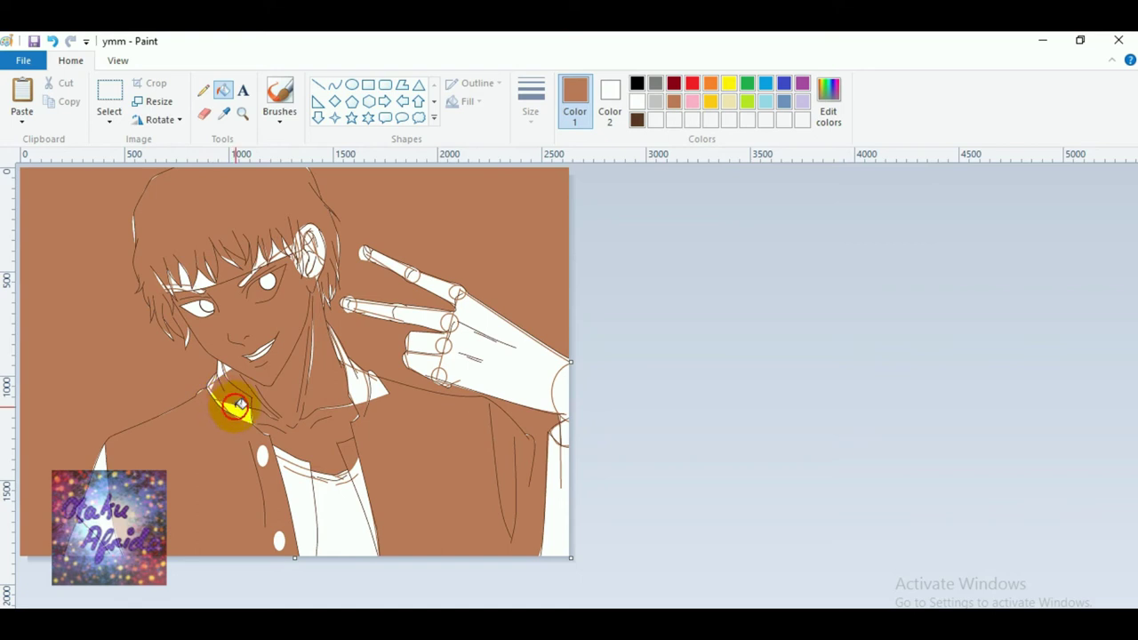
pyautogui.click(350, 521)
pyautogui.click(298, 471)
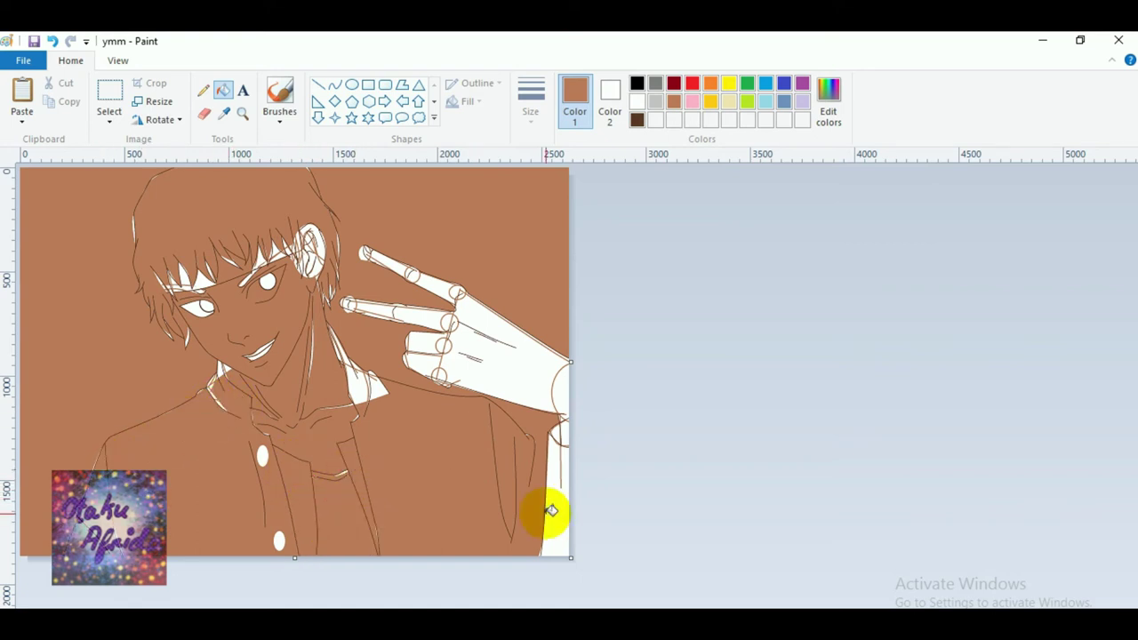
# Fill the sleeve, palm and lower finger segments with brown, and undo the stray fill on the knuckle outline.
pyautogui.click(557, 439)
pyautogui.click(559, 416)
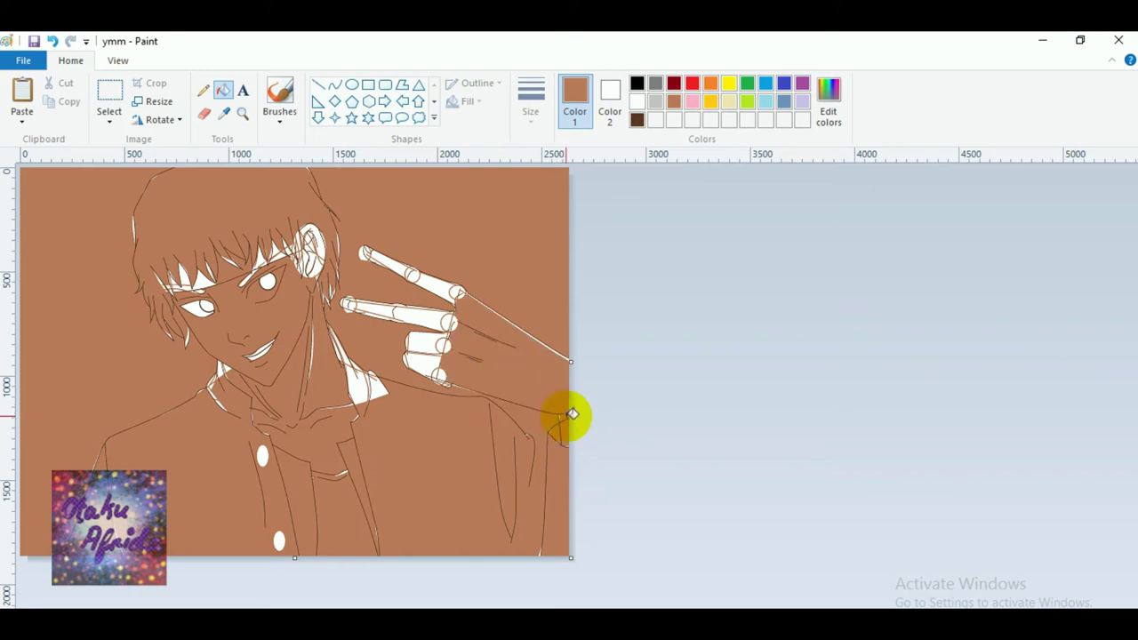
pyautogui.click(425, 313)
pyautogui.click(443, 287)
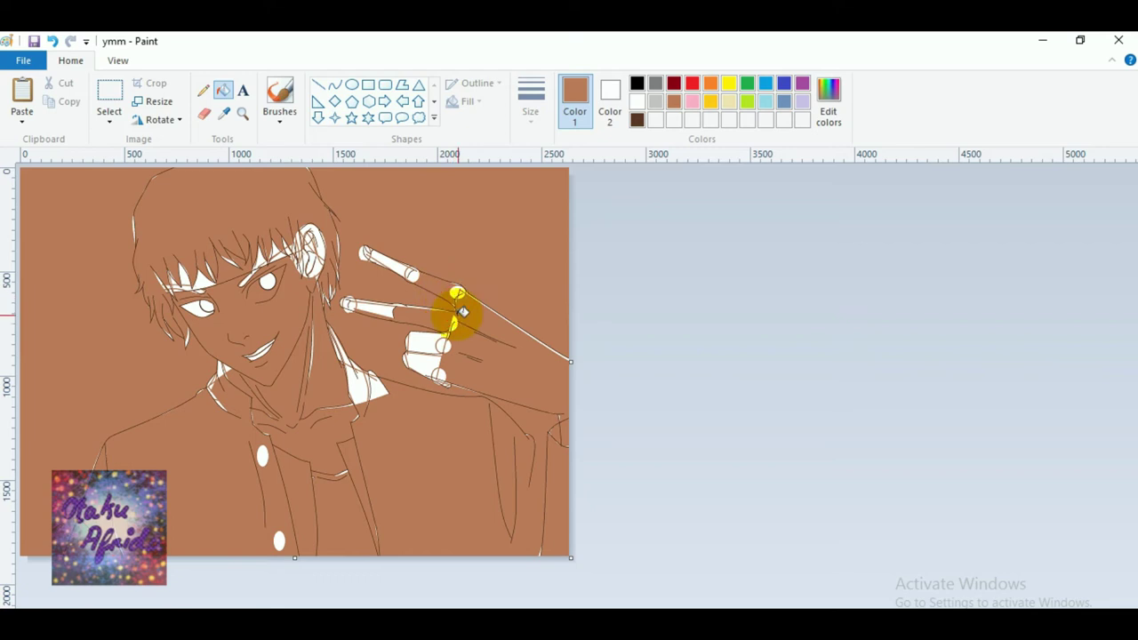
pyautogui.click(463, 288)
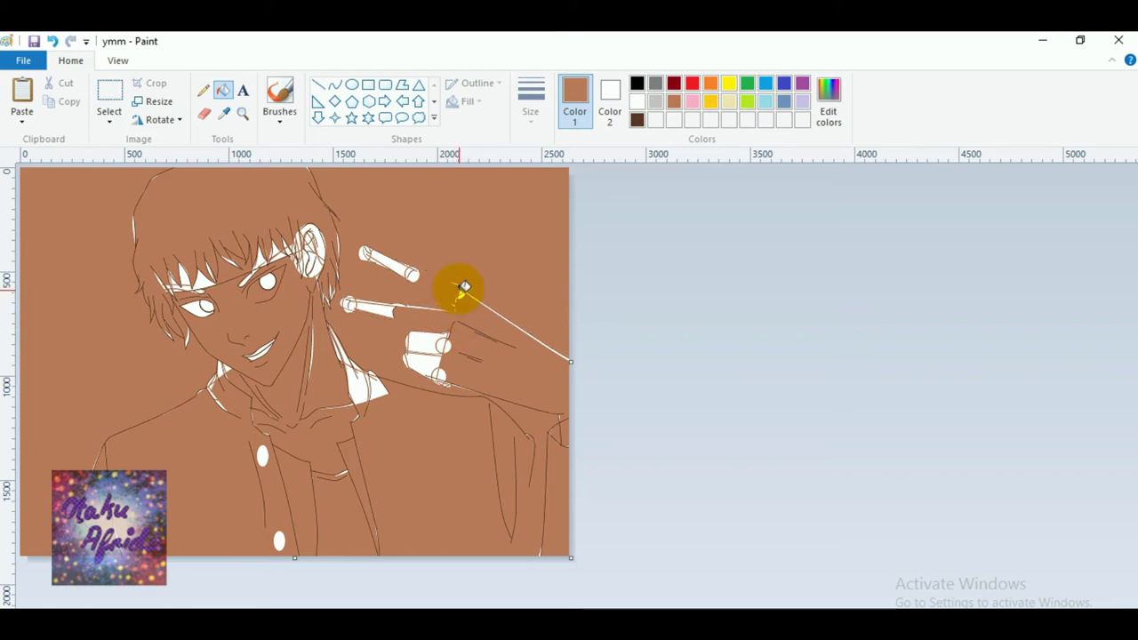
pyautogui.hotkey('ctrl', 'z')
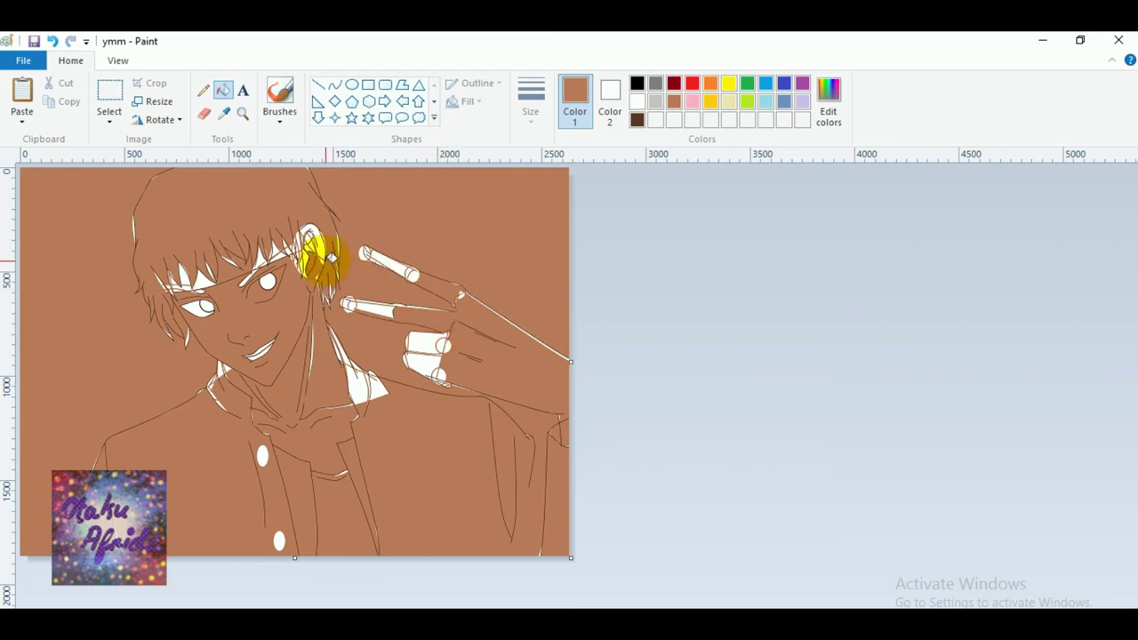
# Fill the white areas of the outer ear and the collar beside the neck with brown.
pyautogui.click(329, 255)
pyautogui.click(331, 242)
pyautogui.click(358, 366)
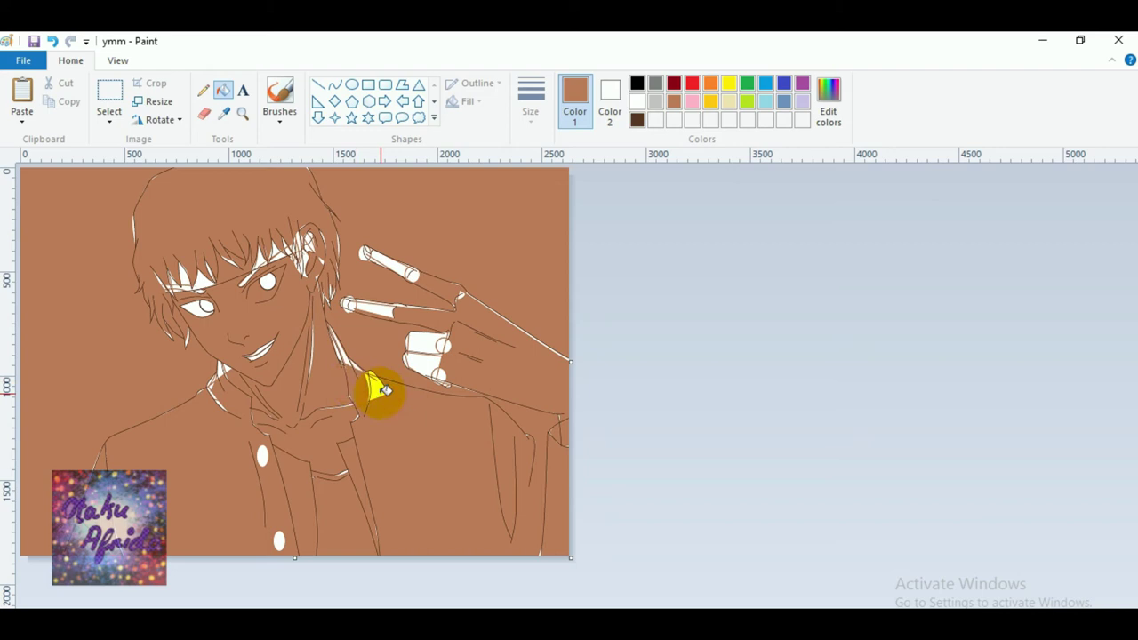
pyautogui.click(325, 332)
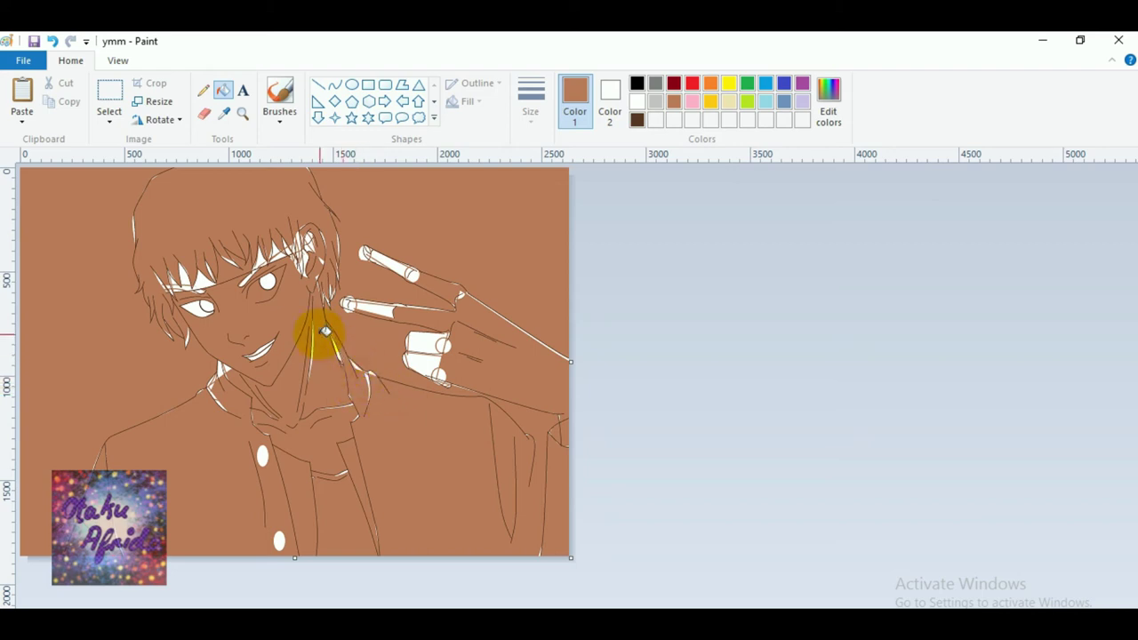
# Fill the white gaps inside the ear with brown, undoing the fills that recolour the outlines.
pyautogui.click(278, 255)
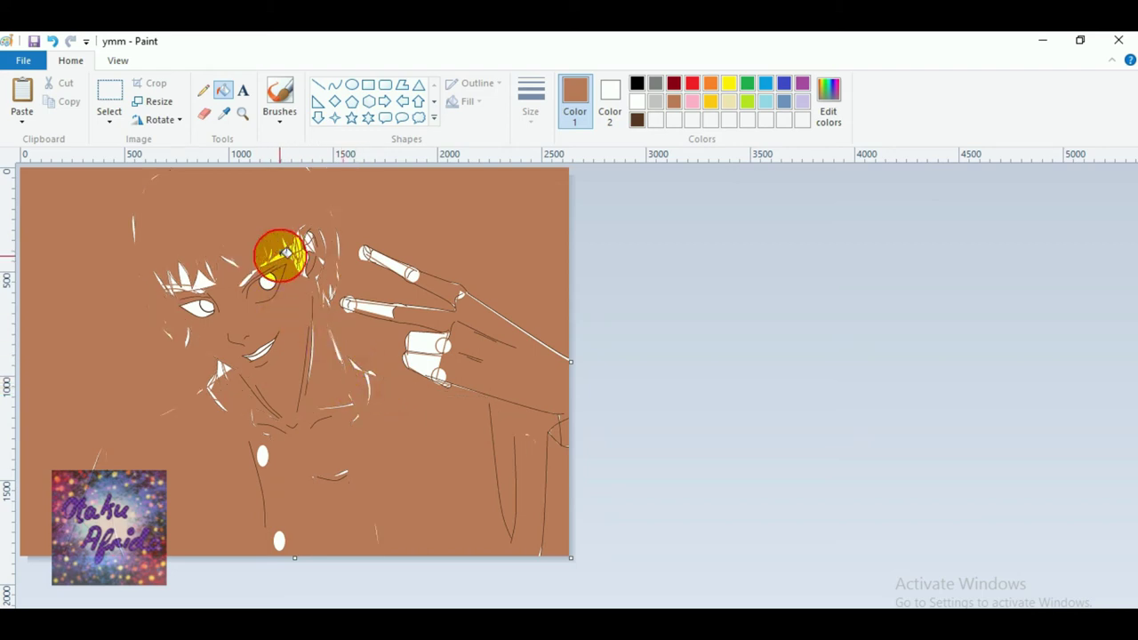
pyautogui.hotkey('ctrl', 'z')
pyautogui.click(305, 255)
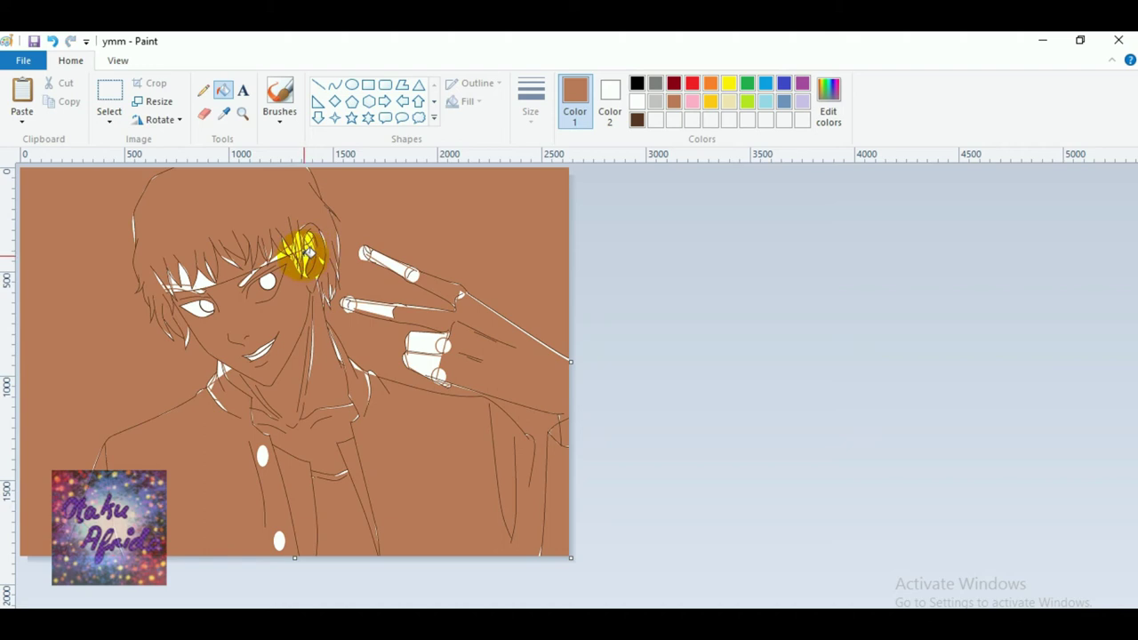
pyautogui.click(299, 252)
pyautogui.hotkey('ctrl', 'z')
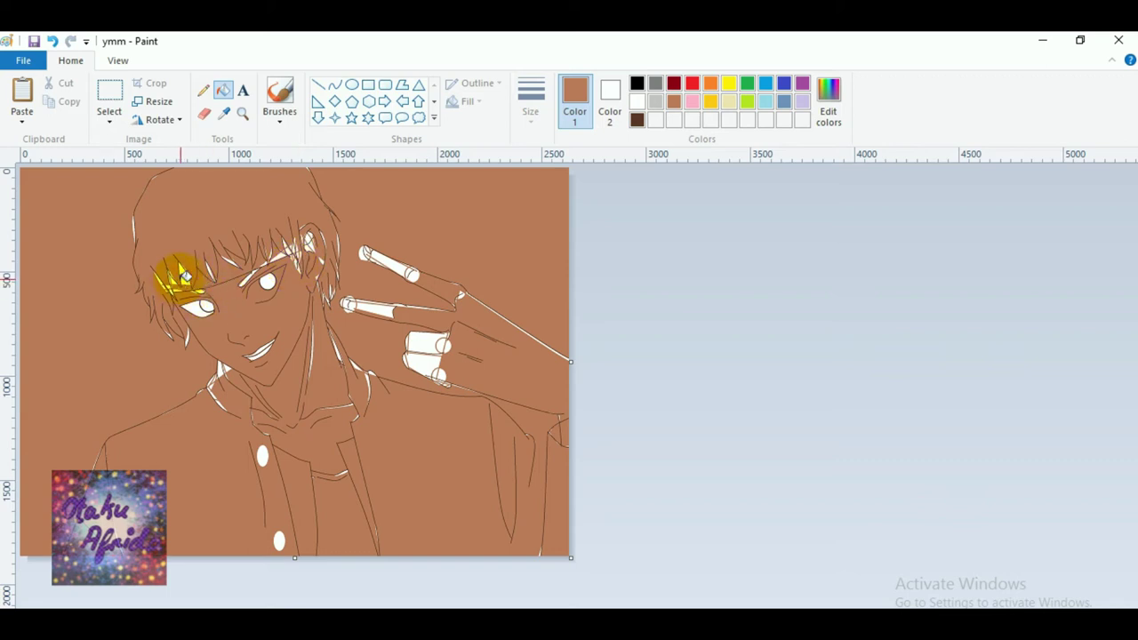
# Fill the white gaps in the fringe, the eyes and the remaining ear gap with brown.
pyautogui.click(177, 281)
pyautogui.click(177, 287)
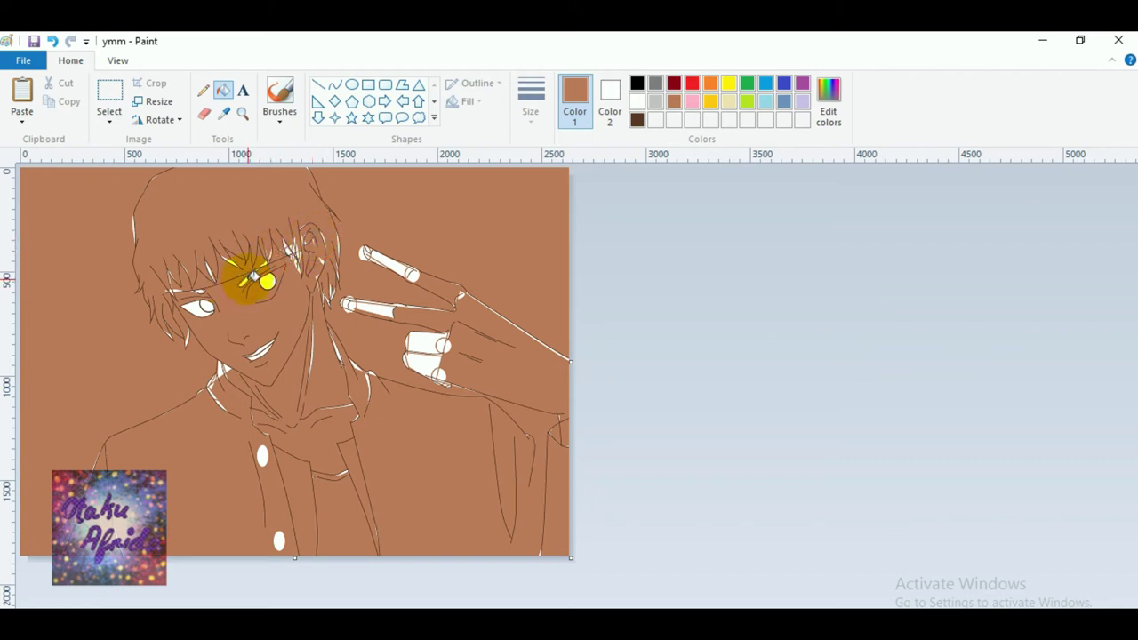
pyautogui.click(207, 301)
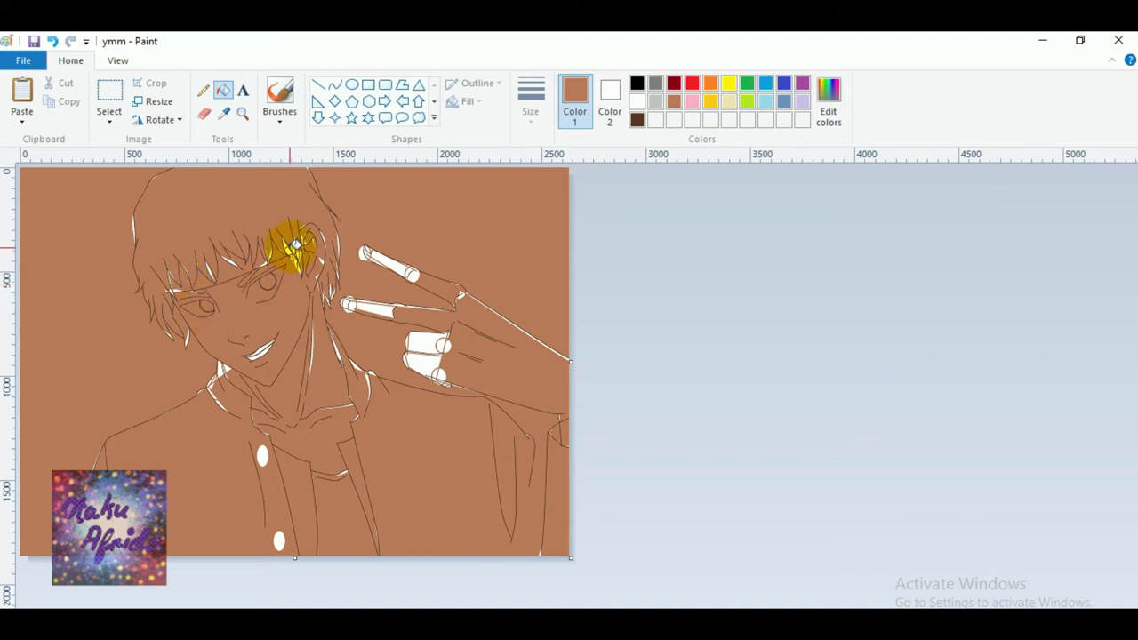
pyautogui.click(301, 265)
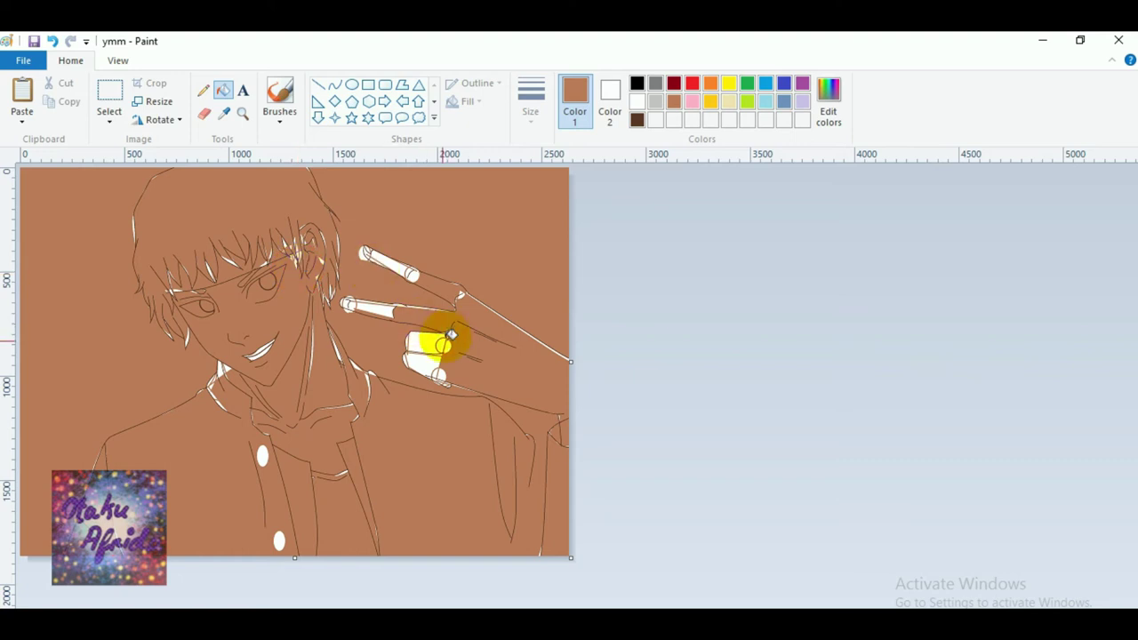
# Fill the folded fingers, the extended finger segments and the leftover collar gaps with brown.
pyautogui.click(437, 372)
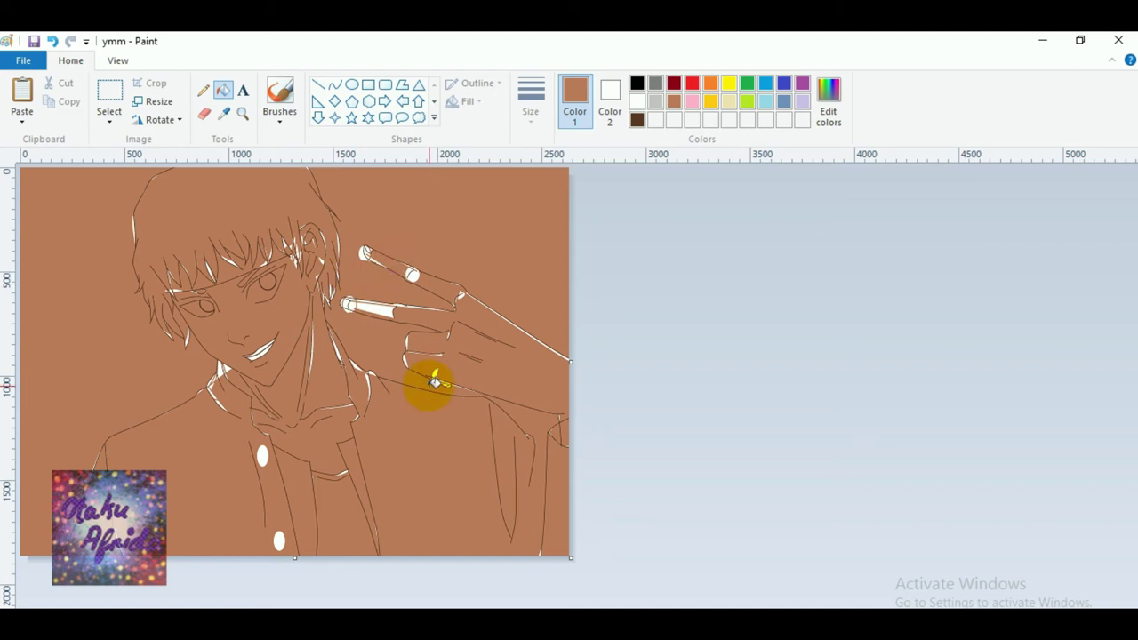
pyautogui.click(442, 383)
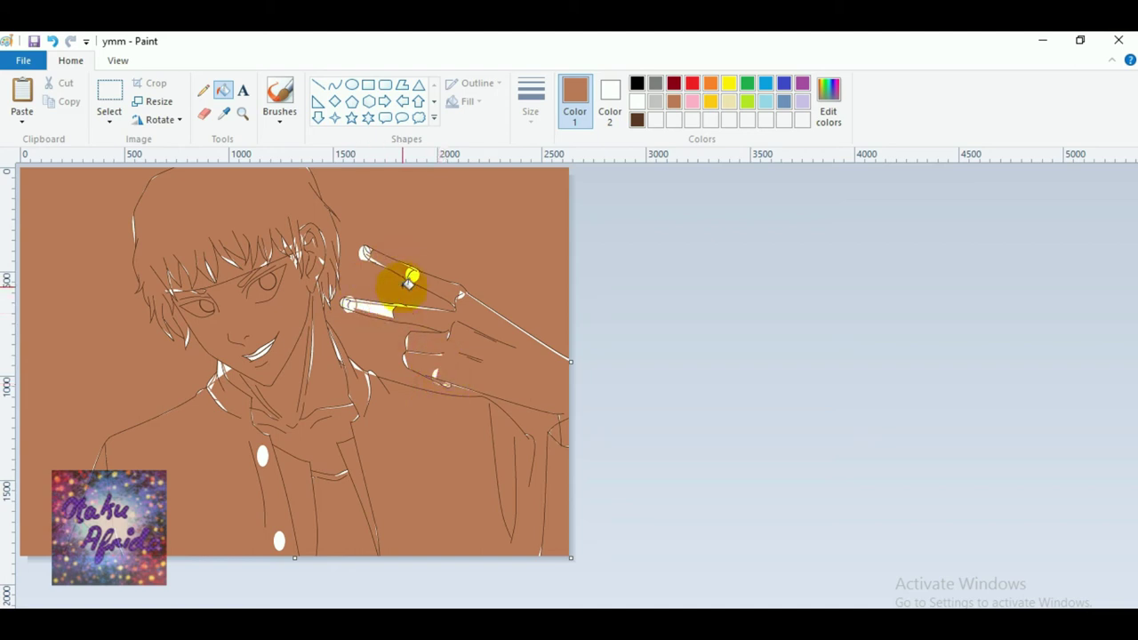
pyautogui.click(415, 276)
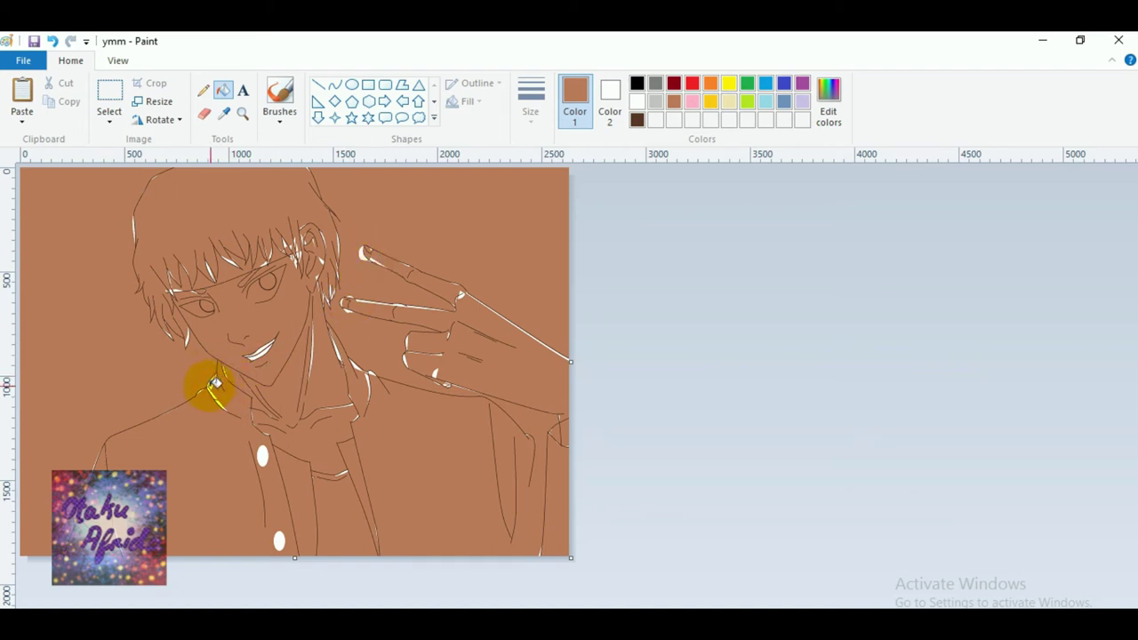
pyautogui.click(370, 378)
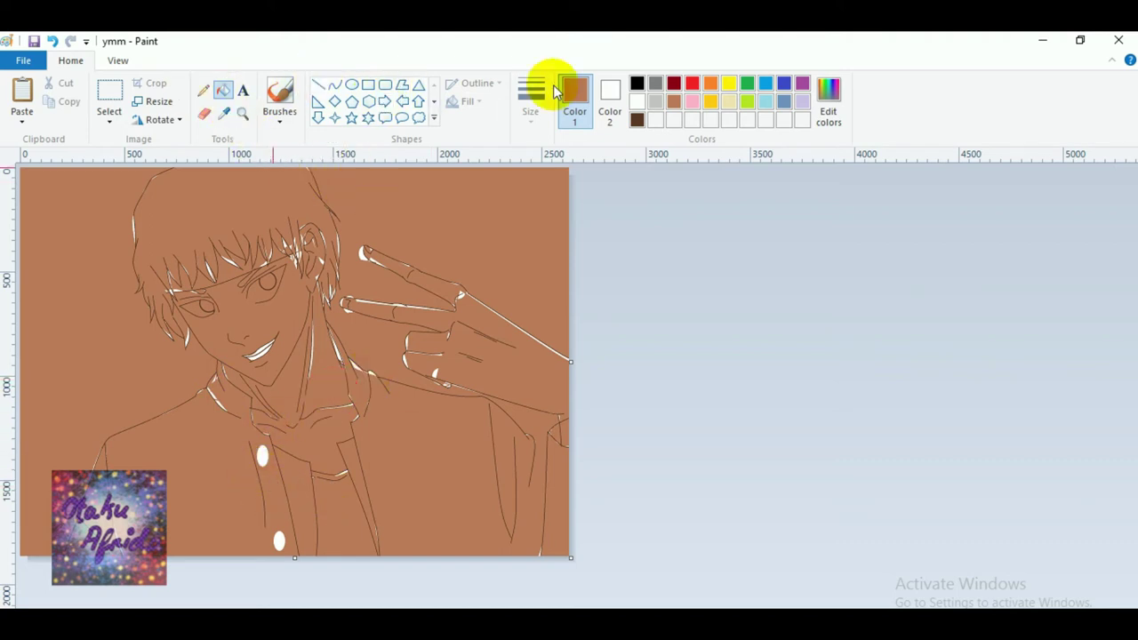
# Draw dark brown oval outlines around the two jacket buttons.
pyautogui.click(636, 119)
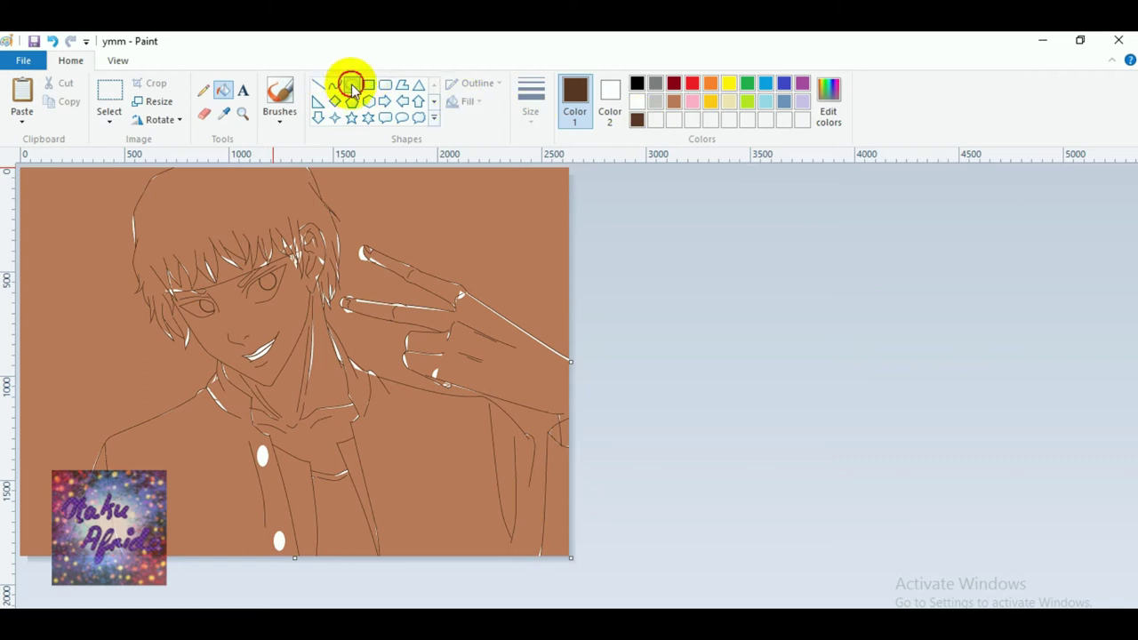
pyautogui.click(351, 85)
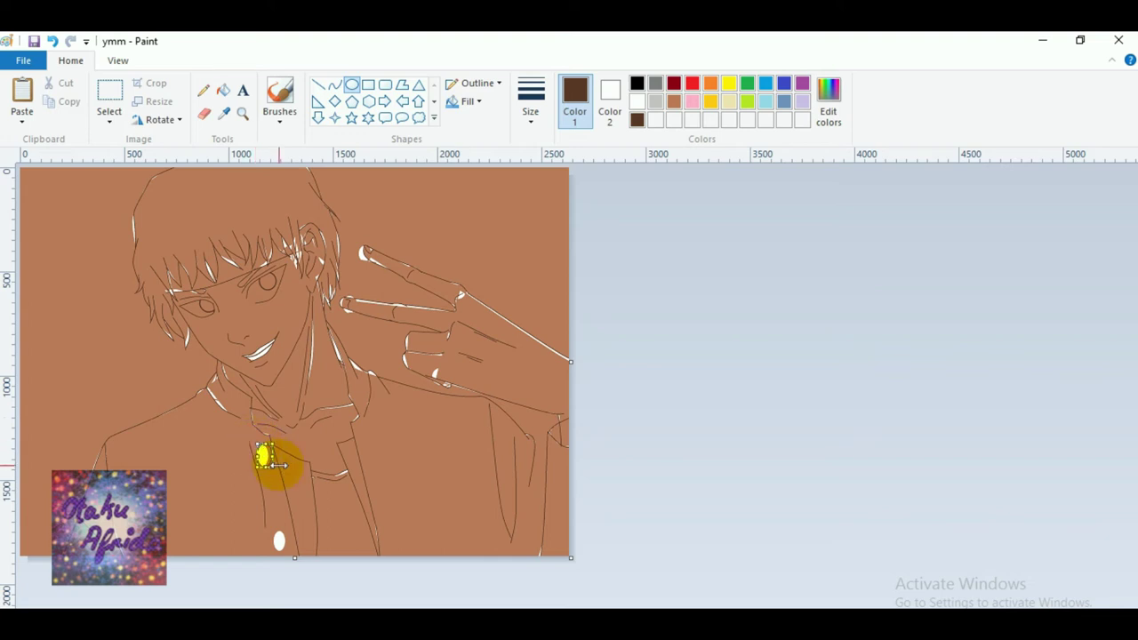
pyautogui.click(284, 506)
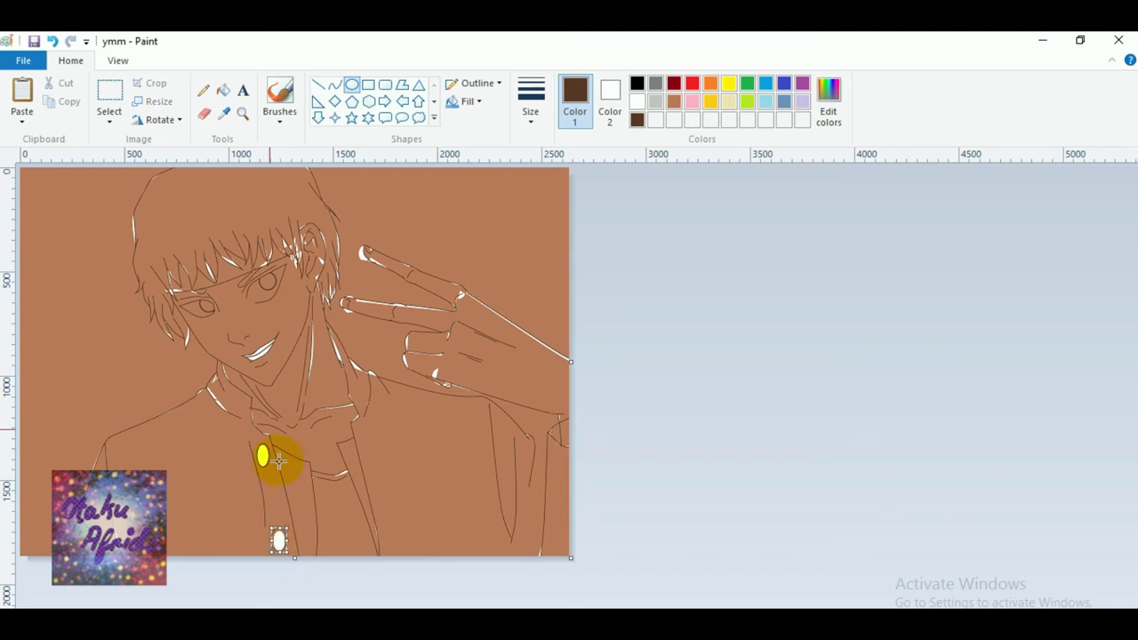
# Fill the two jacket buttons and the mouth with brown.
pyautogui.click(223, 91)
pyautogui.click(674, 101)
pyautogui.click(275, 539)
pyautogui.click(264, 454)
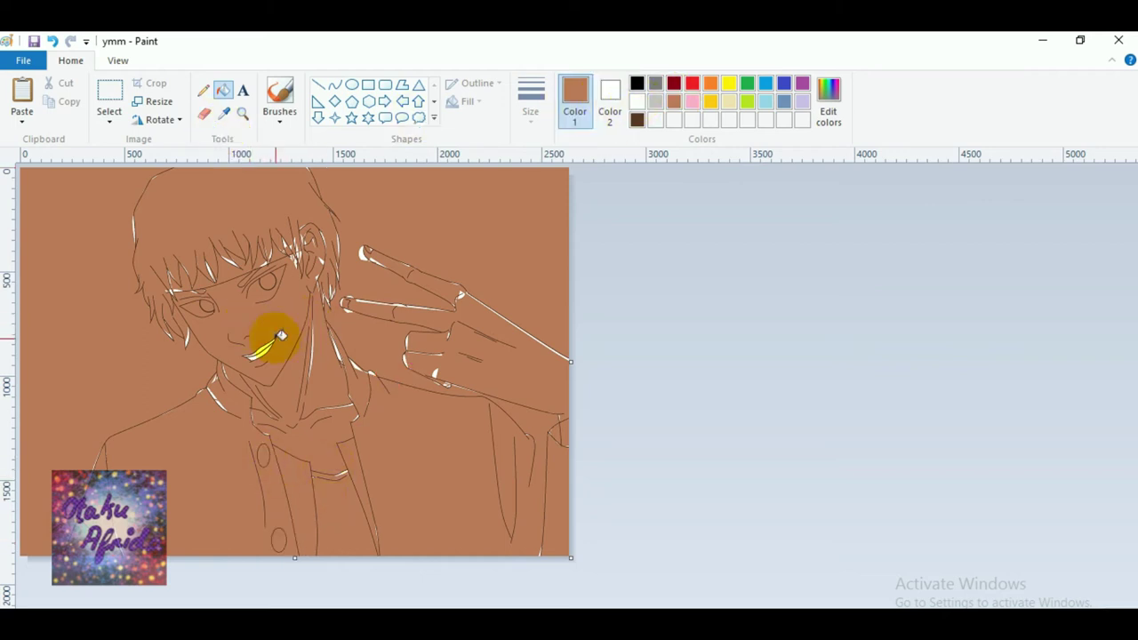
pyautogui.click(264, 352)
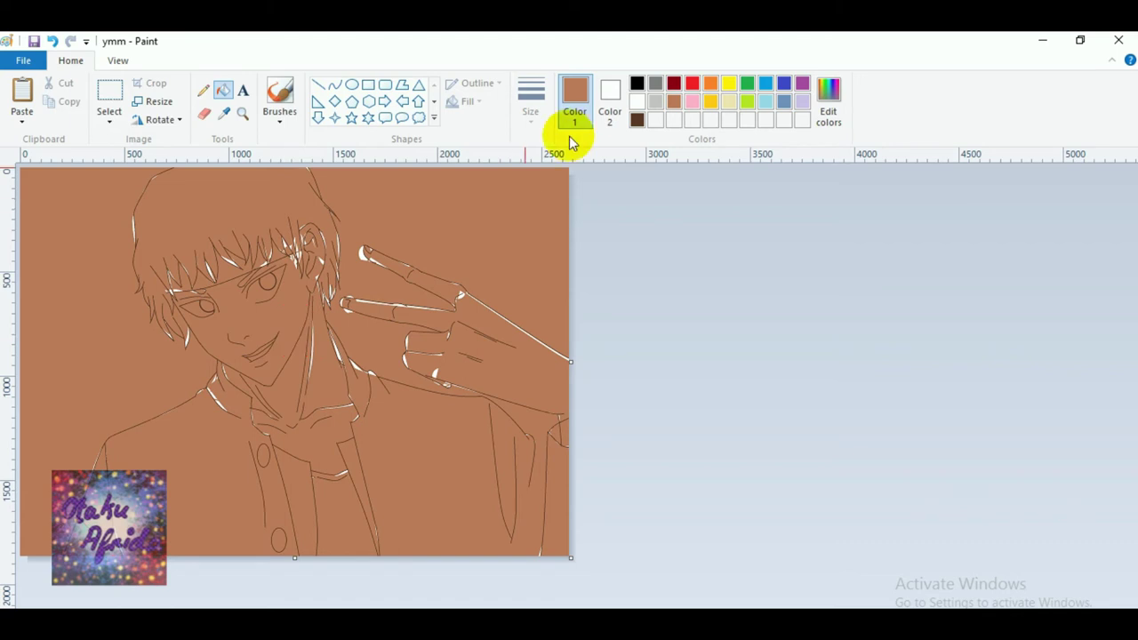
# Fill the background around the hand, the hand, the adjoining jacket side and the sleeve with white.
pyautogui.click(637, 101)
pyautogui.click(389, 234)
pyautogui.click(423, 320)
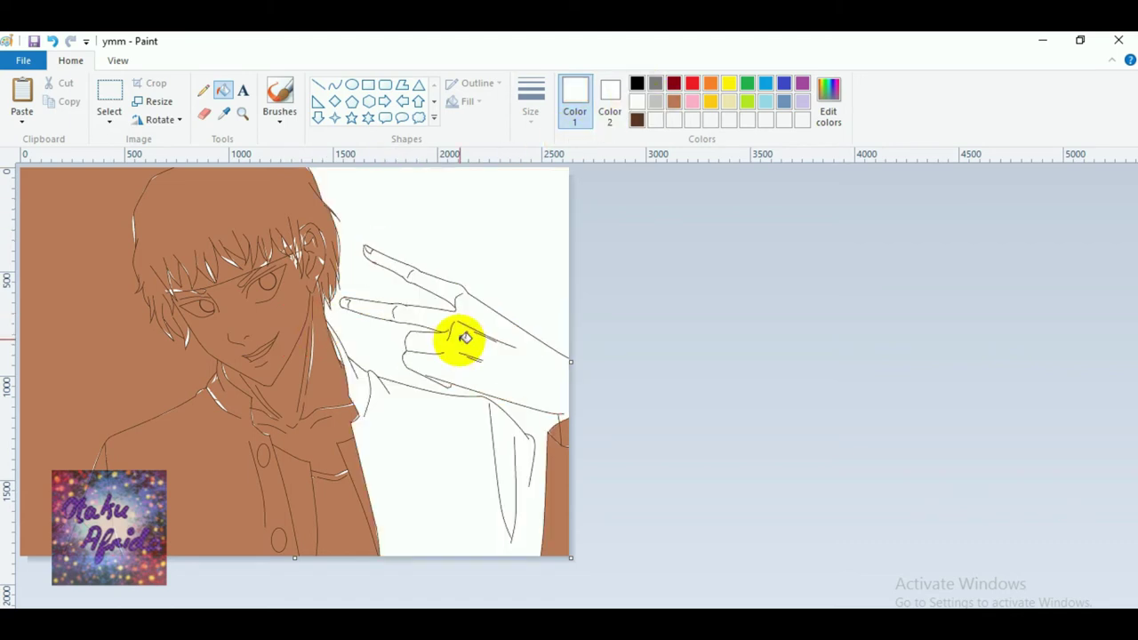
pyautogui.click(553, 434)
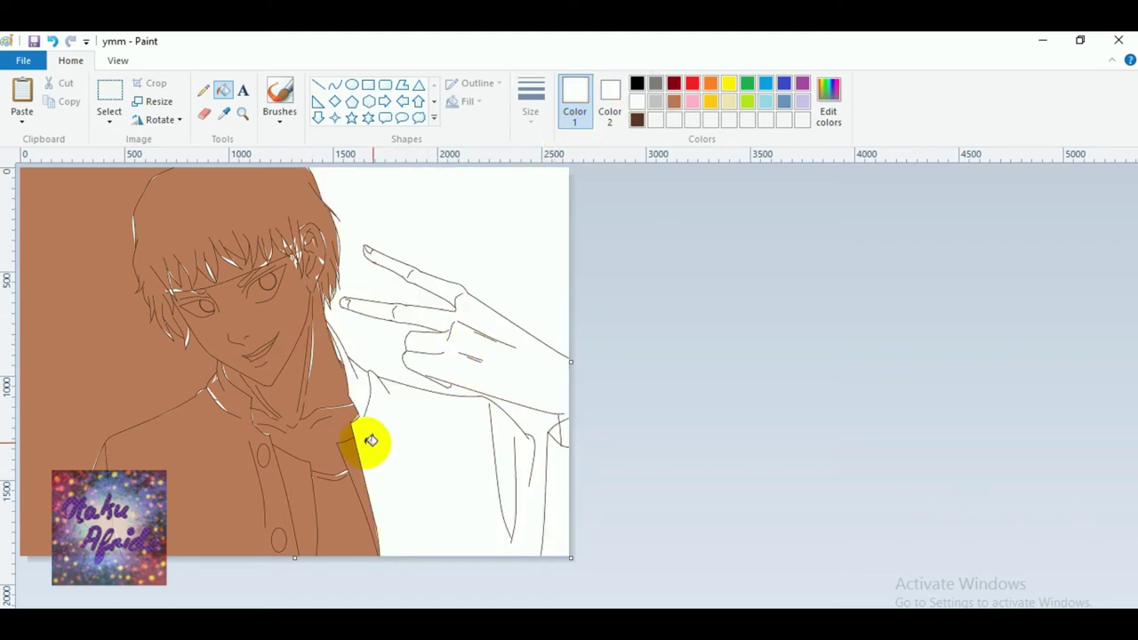
# Fill the inner shirt, the jacket front and both buttons with white.
pyautogui.click(333, 483)
pyautogui.click(274, 485)
pyautogui.click(263, 456)
pyautogui.click(279, 539)
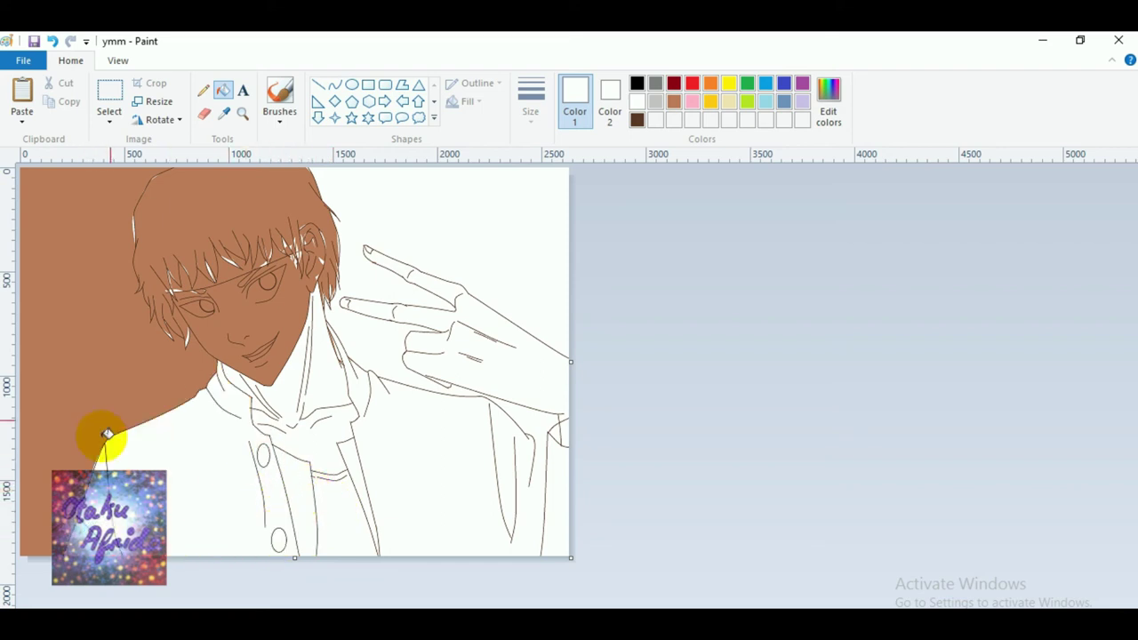
# Fill the remaining brown background, the face and the hair with white.
pyautogui.click(105, 414)
pyautogui.click(212, 345)
pyautogui.click(196, 221)
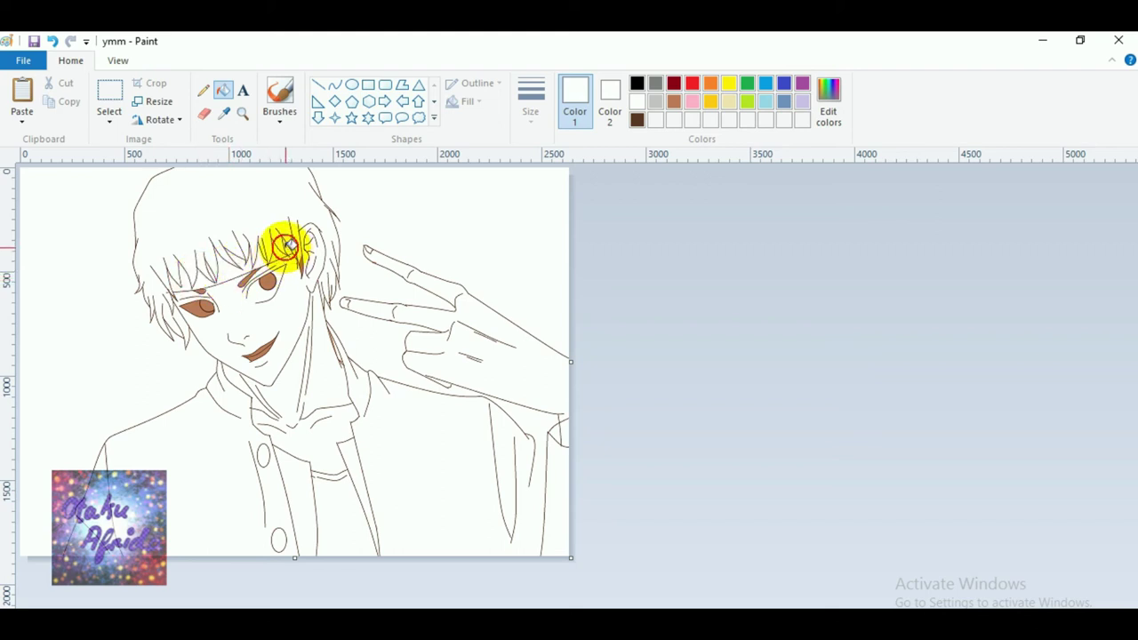
# Fill both eyes, the mouth and the eyebrow with white, and switch to the Magnifier tool.
pyautogui.click(192, 303)
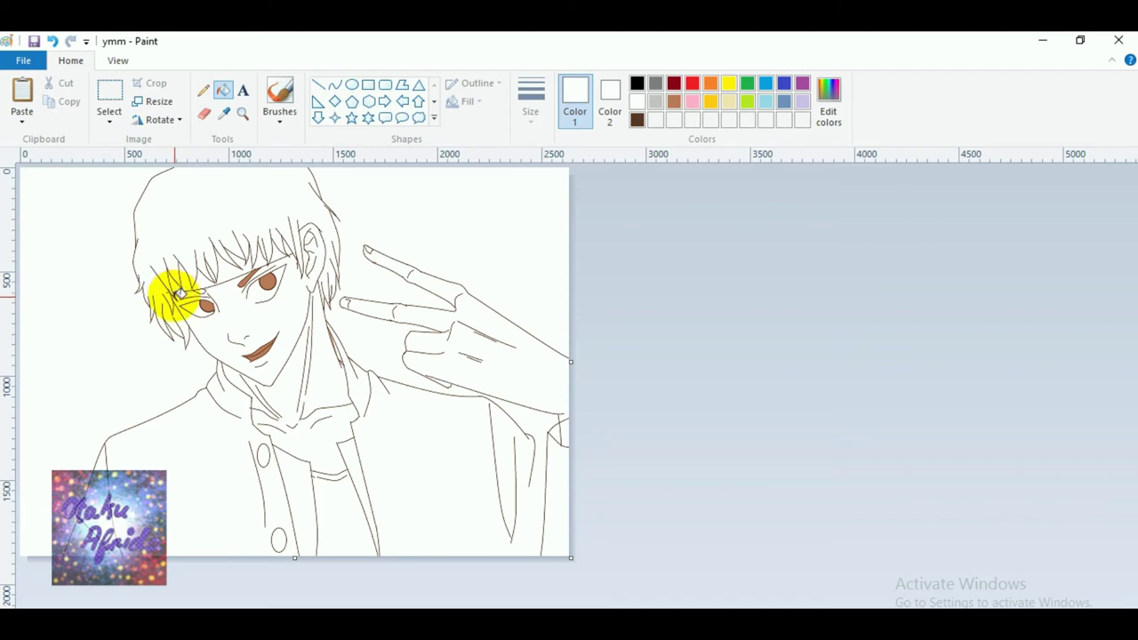
pyautogui.click(207, 306)
pyautogui.click(264, 343)
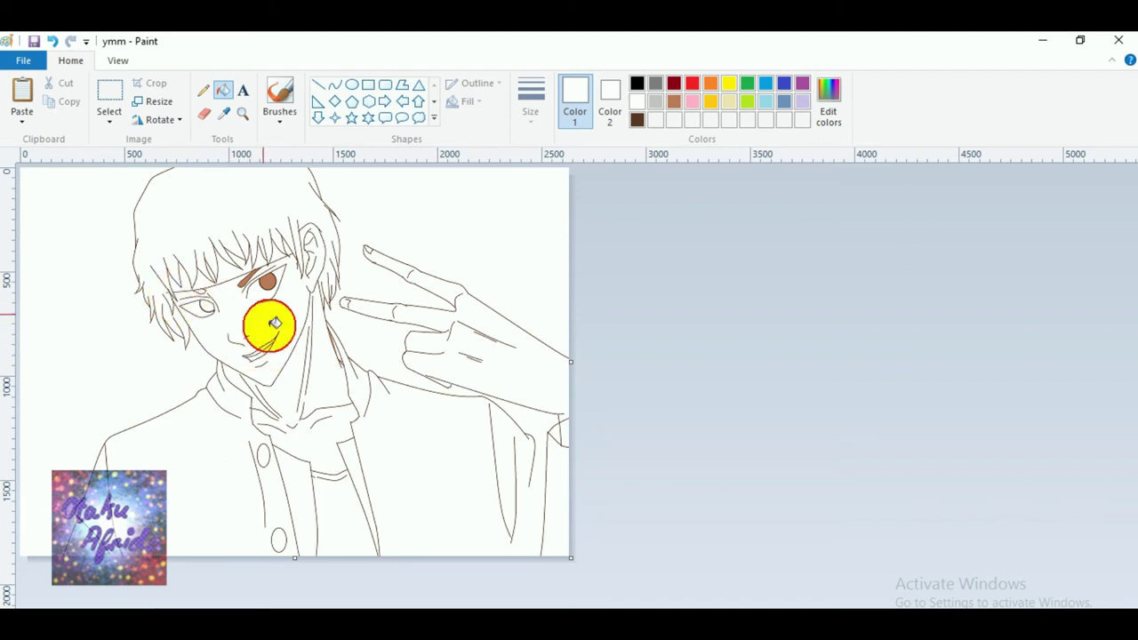
pyautogui.click(267, 281)
pyautogui.click(247, 274)
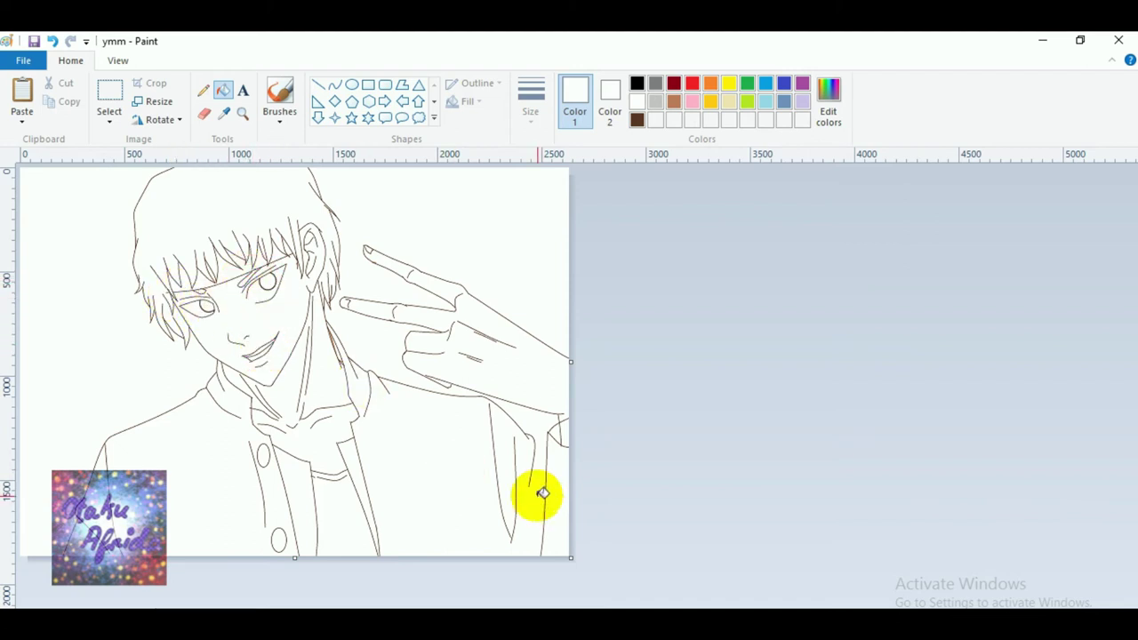
pyautogui.click(242, 113)
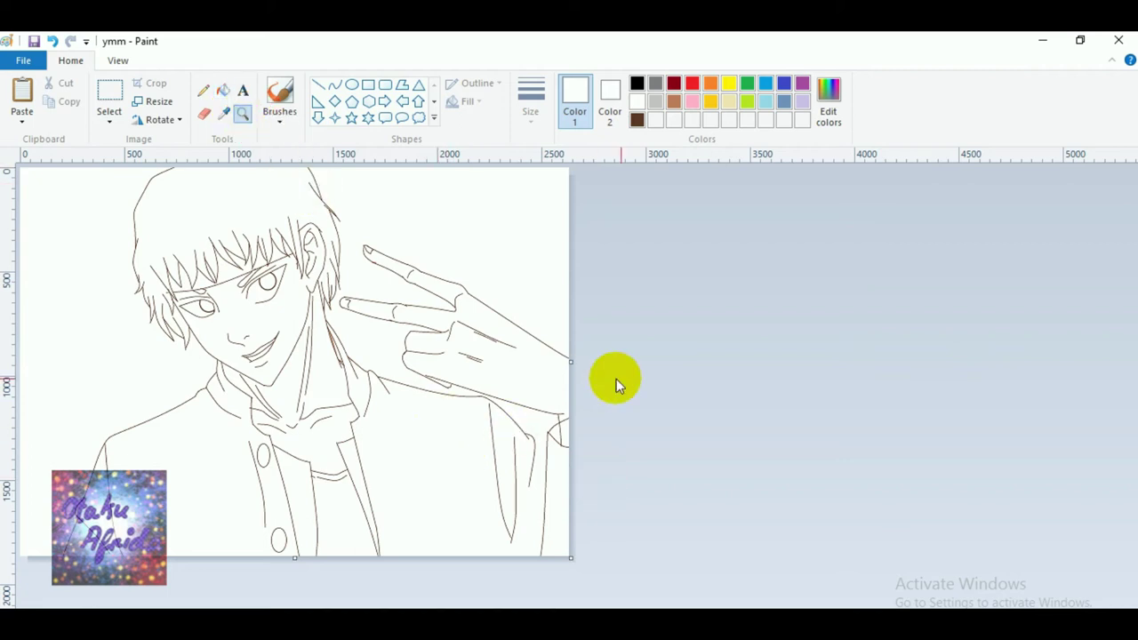
# Erase the stray line inside the sleeve cuff at the drawing's right edge.
pyautogui.click(503, 478)
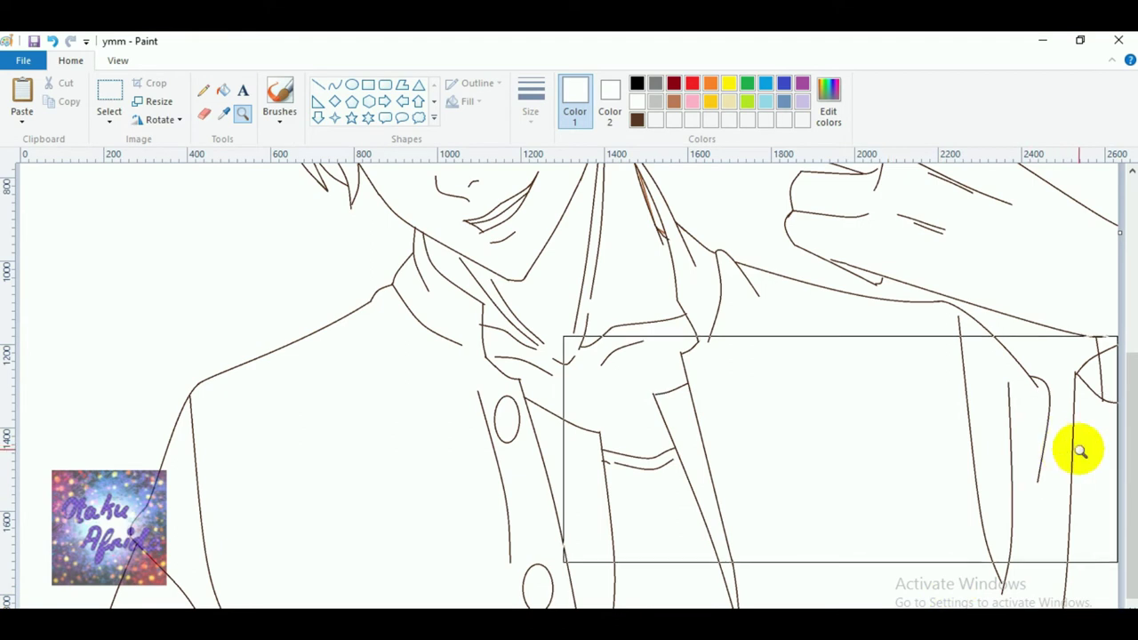
pyautogui.scroll(1, 1116, 382)
pyautogui.click(1033, 499)
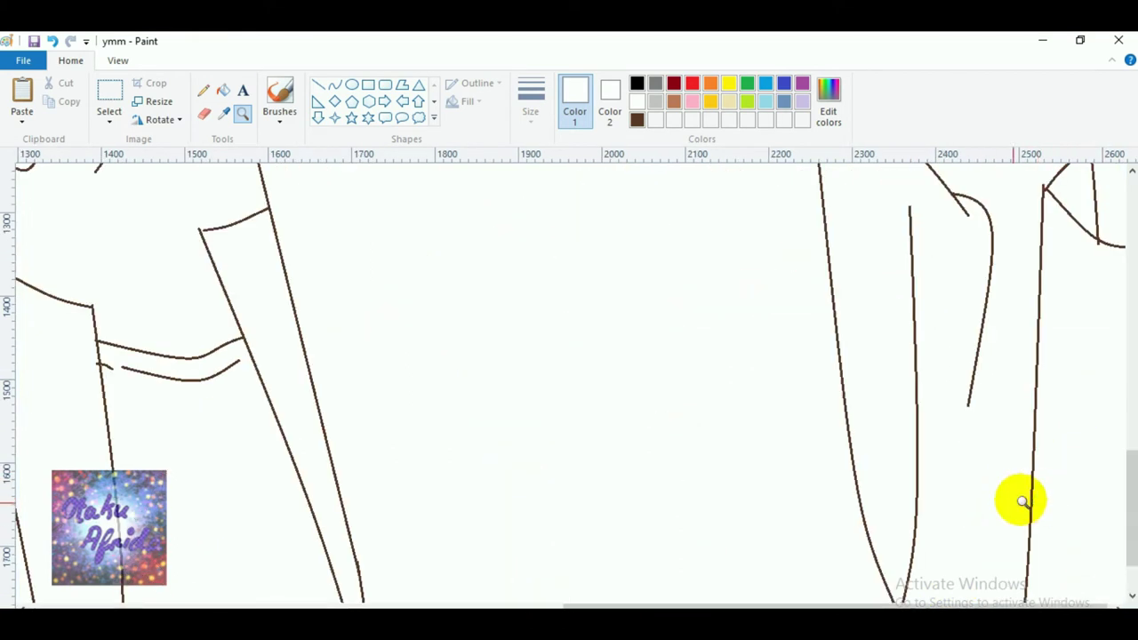
pyautogui.moveTo(1132, 475); pyautogui.dragTo(1130, 404)
pyautogui.click(961, 403)
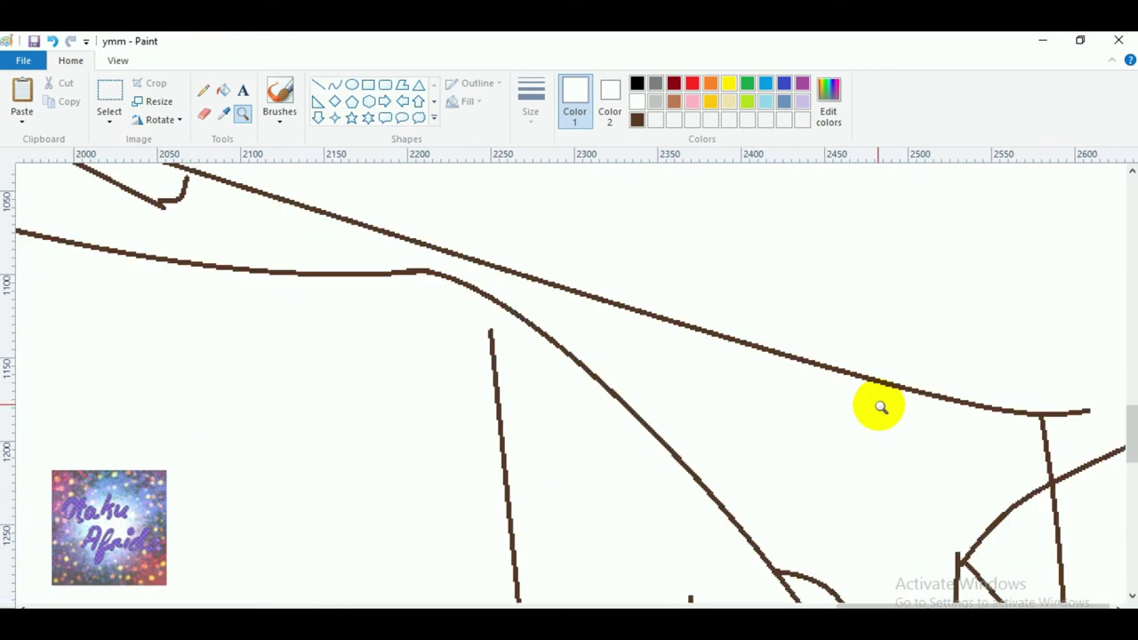
pyautogui.rightClick(884, 464)
pyautogui.rightClick(940, 522)
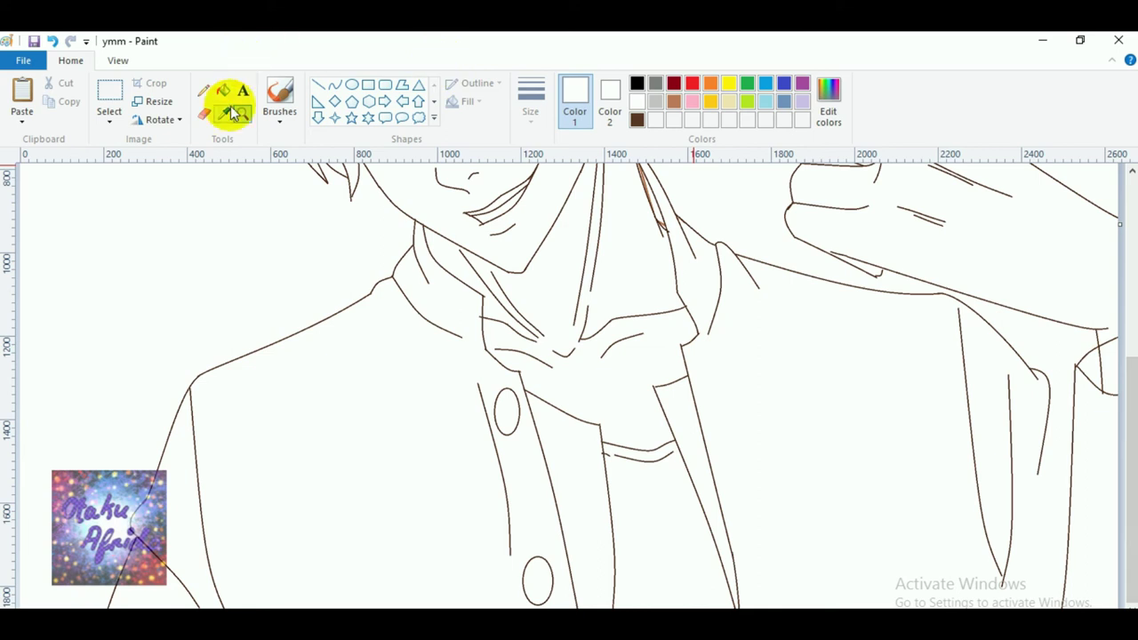
pyautogui.click(204, 113)
pyautogui.click(1105, 344)
pyautogui.moveTo(1101, 343); pyautogui.dragTo(1112, 339)
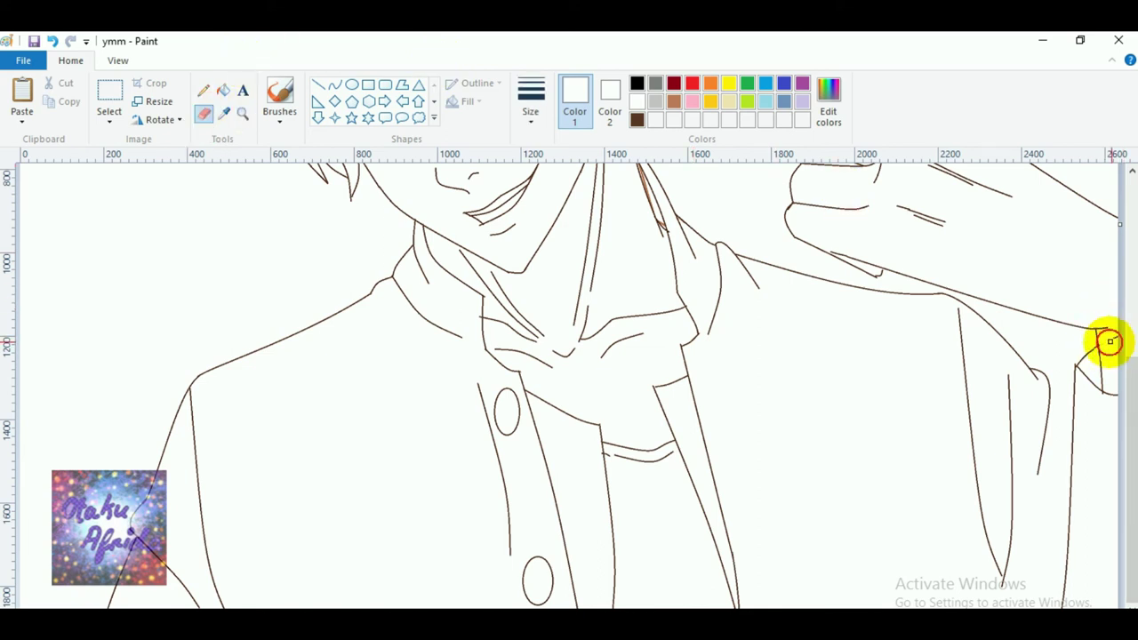
# Mix a darker brown from the existing brown, with red 44, green 27 and blue 18, as the drawing colour.
pyautogui.click(242, 113)
pyautogui.rightClick(440, 261)
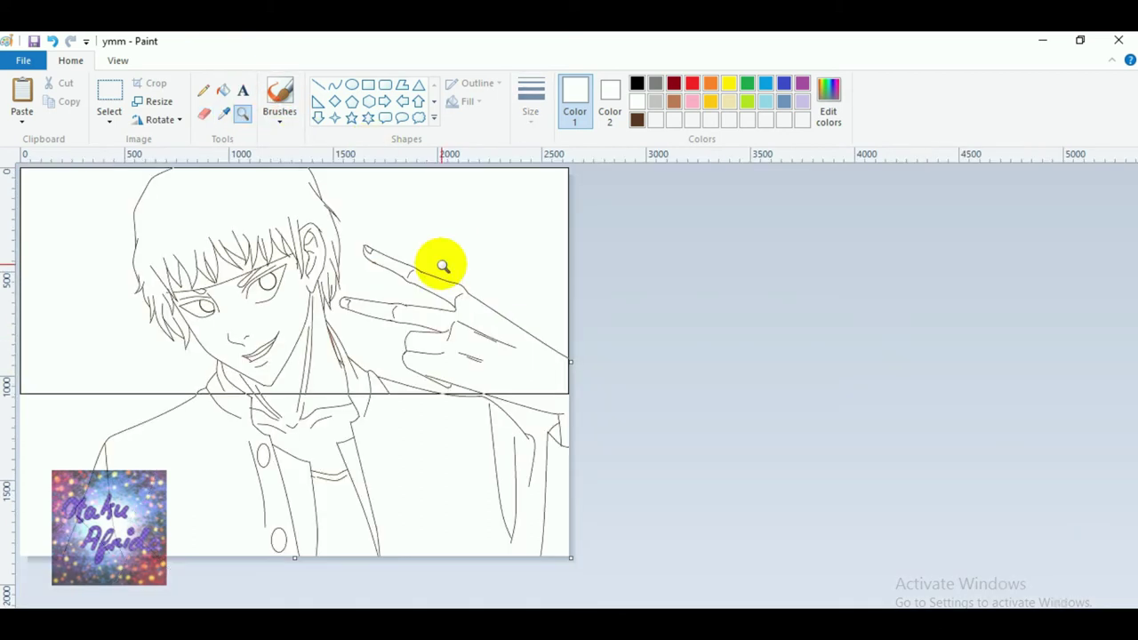
pyautogui.rightClick(424, 266)
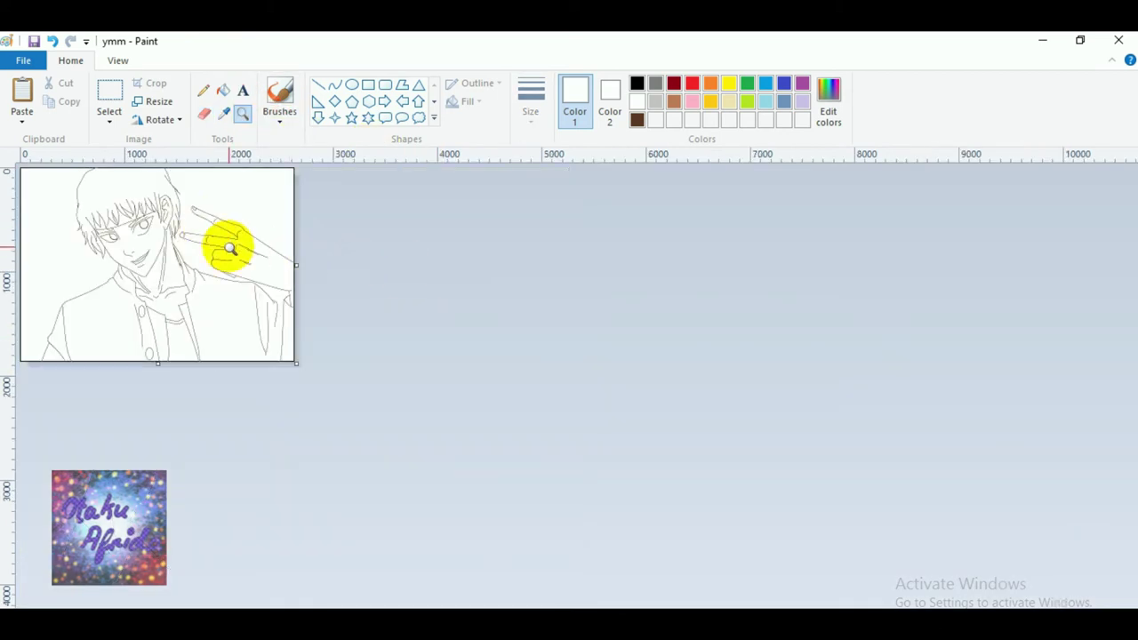
pyautogui.click(258, 266)
pyautogui.click(312, 282)
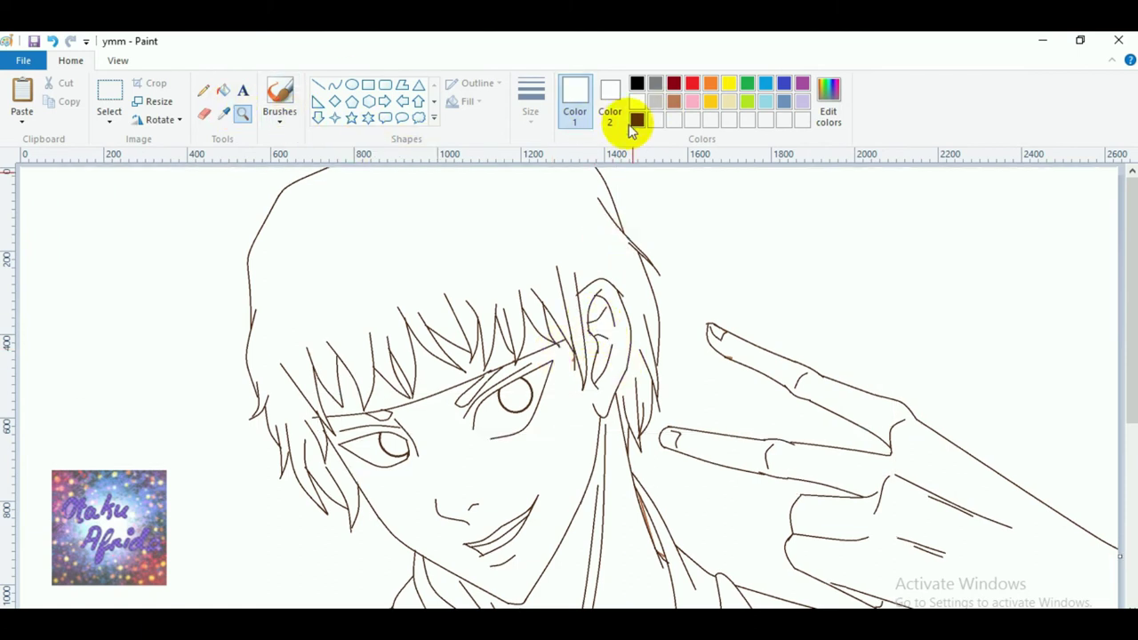
pyautogui.click(637, 119)
pyautogui.click(831, 106)
pyautogui.moveTo(747, 337); pyautogui.dragTo(742, 365)
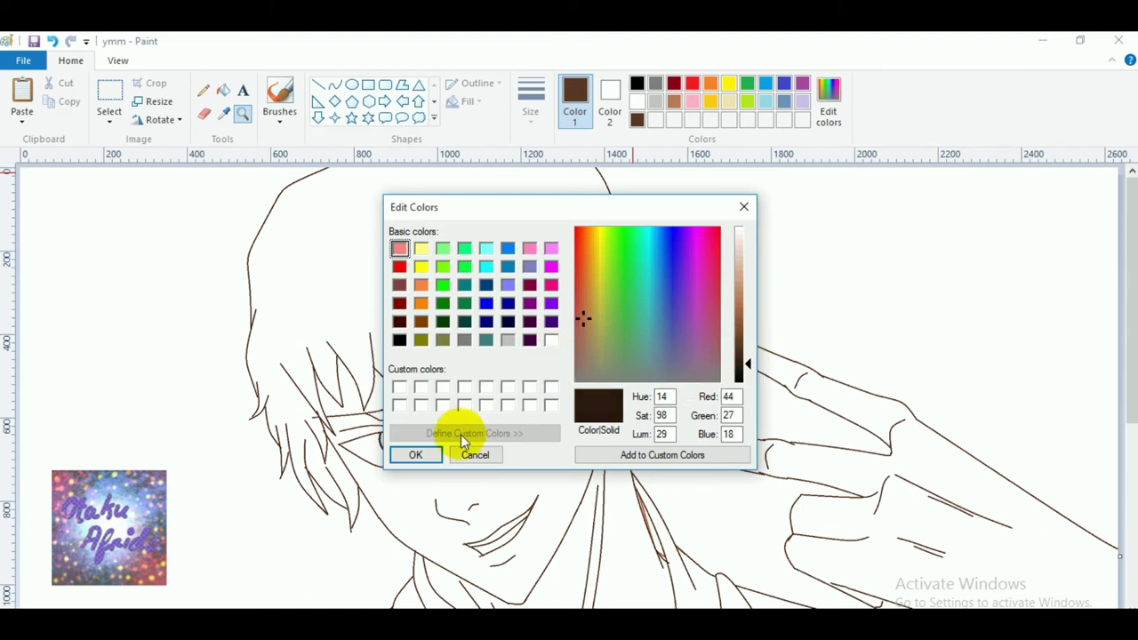
pyautogui.click(415, 455)
# Try filling the hair with the new dark brown, and undo that fill.
pyautogui.click(230, 89)
pyautogui.click(457, 270)
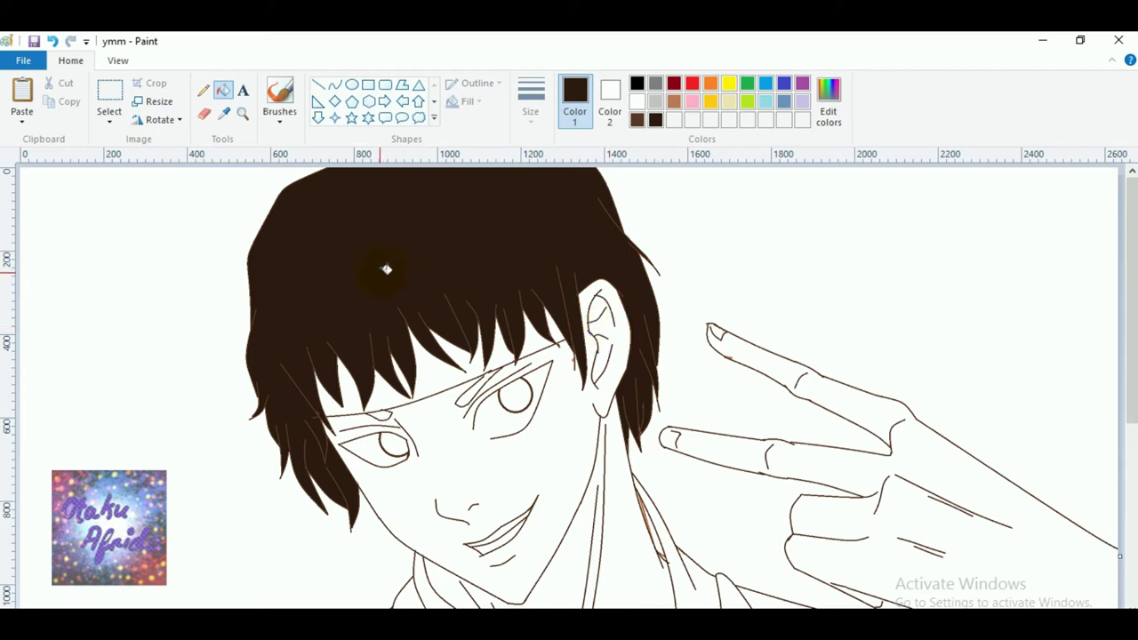
pyautogui.click(54, 41)
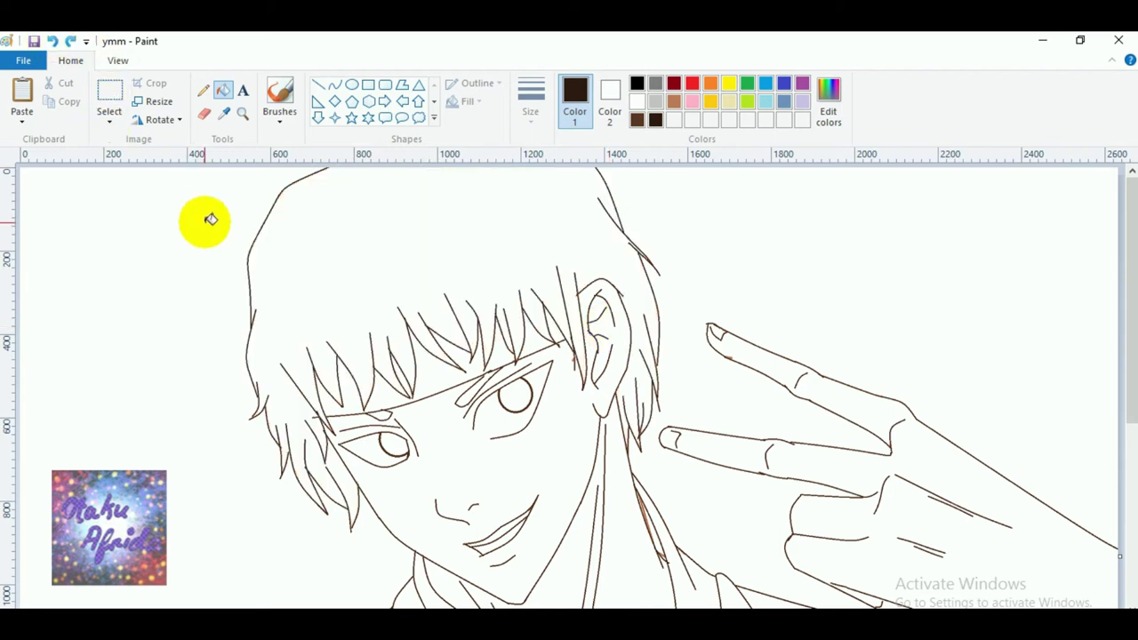
# Outline the fringe strands with a free-form selection and move them slightly down and right so they overlap the eyebrows and eyes.
pyautogui.click(116, 120)
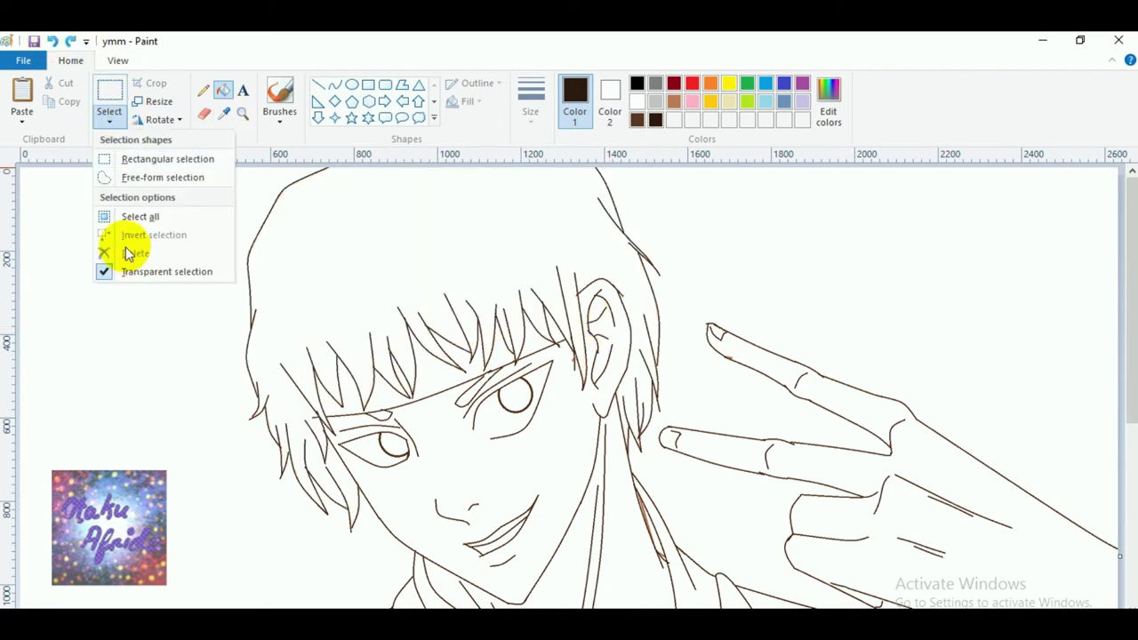
pyautogui.click(140, 175)
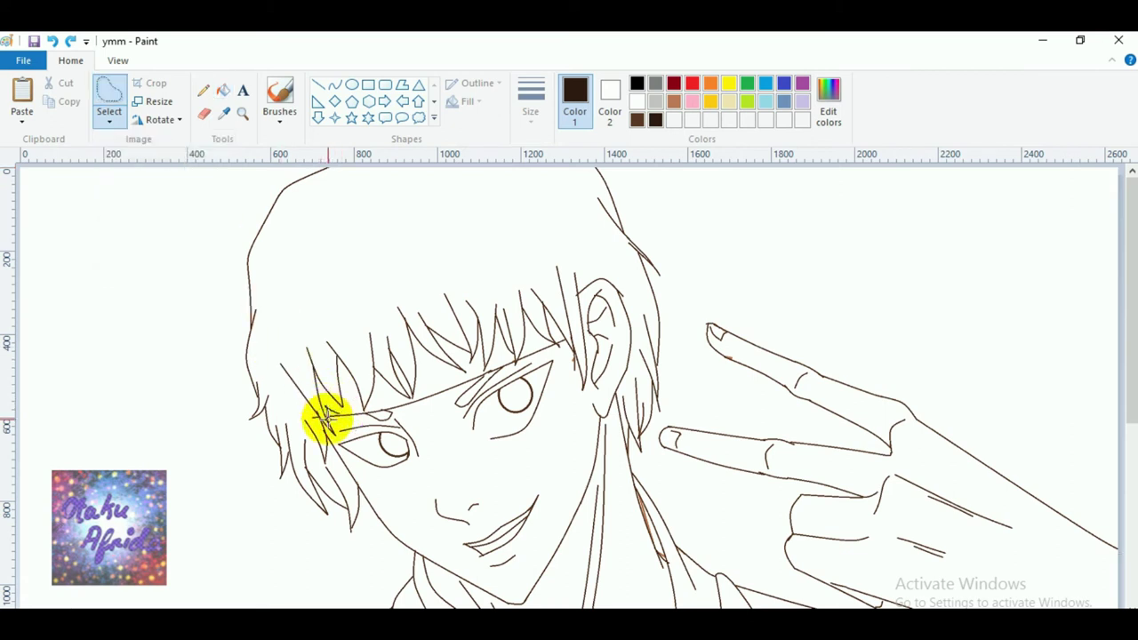
pyautogui.moveTo(325, 425)
pyautogui.mouseDown()
pyautogui.moveTo(265, 343)
pyautogui.moveTo(322, 305)
pyautogui.moveTo(545, 241)
pyautogui.moveTo(577, 258)
pyautogui.moveTo(566, 284)
pyautogui.moveTo(555, 257)
pyautogui.moveTo(516, 275)
pyautogui.moveTo(561, 356)
pyautogui.moveTo(533, 339)
pyautogui.moveTo(513, 367)
pyautogui.moveTo(498, 355)
pyautogui.moveTo(413, 399)
pyautogui.moveTo(382, 402)
pyautogui.mouseUp()
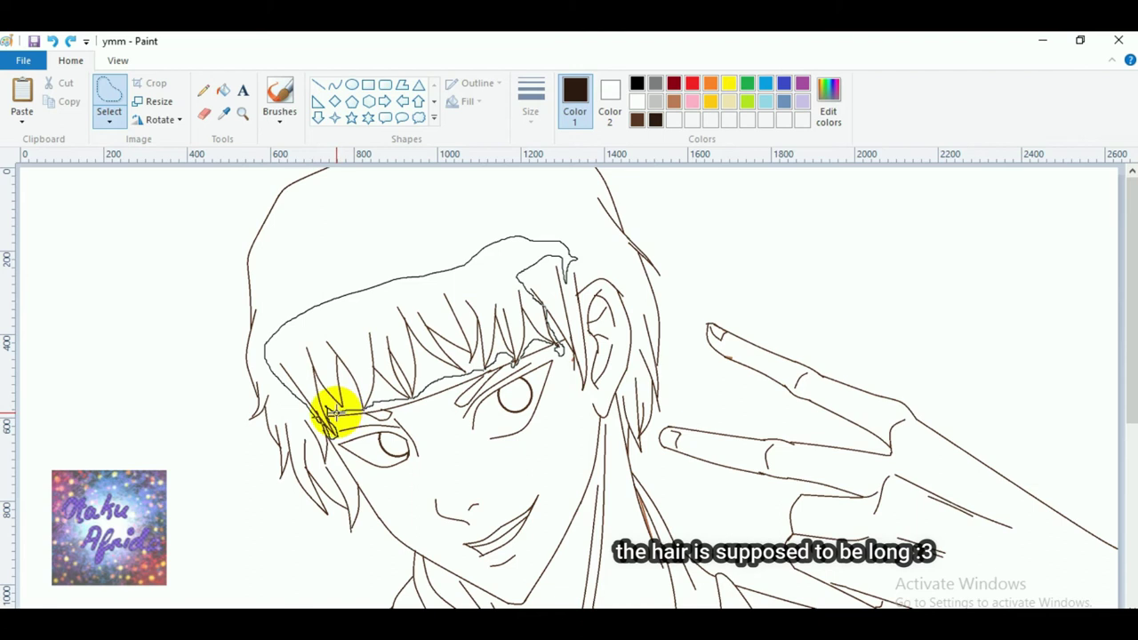
pyautogui.moveTo(335, 412); pyautogui.dragTo(338, 394)
pyautogui.press('Delete')
pyautogui.moveTo(413, 357); pyautogui.dragTo(428, 382)
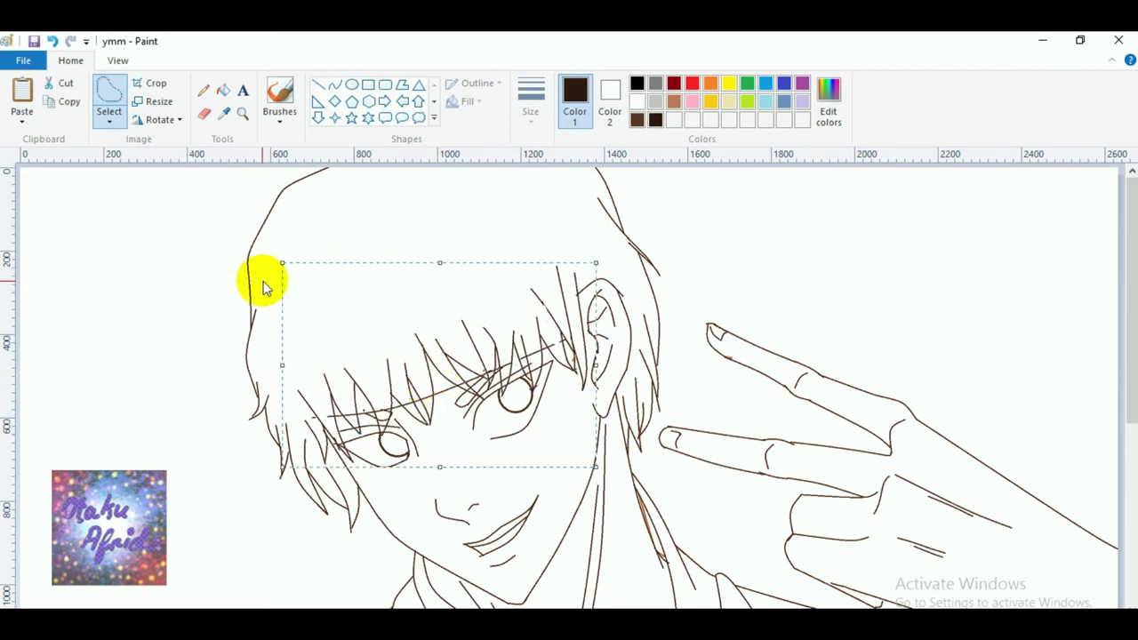
pyautogui.click(207, 275)
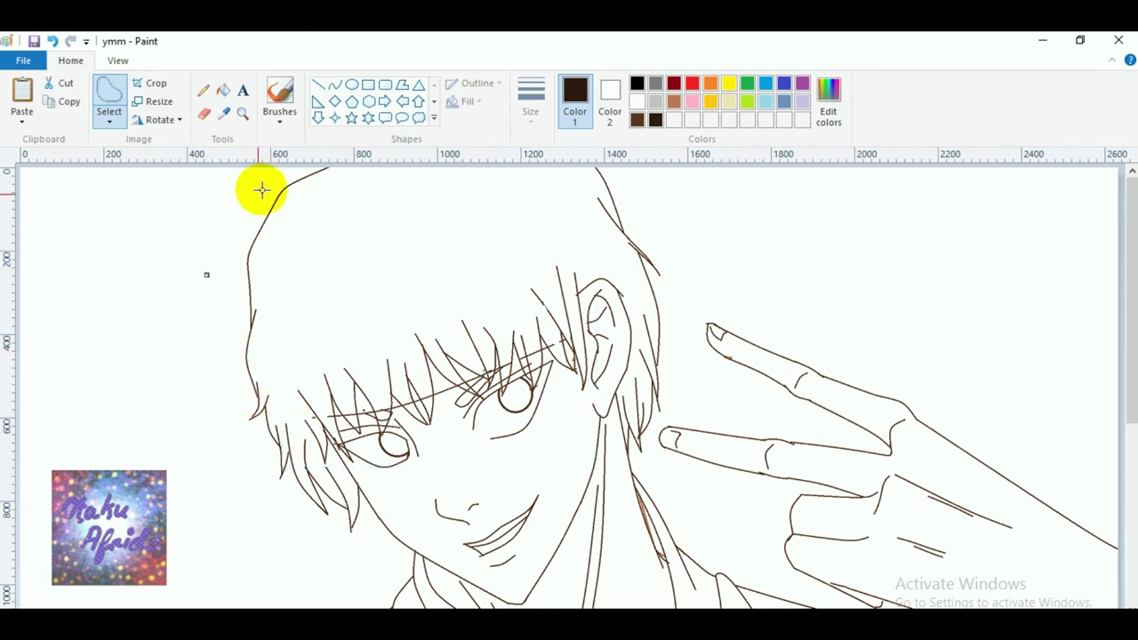
# Fill the hair and the strand tips above the left-hand eye with dark brown, undoing the misplaced fill near the right-hand eye.
pyautogui.click(223, 90)
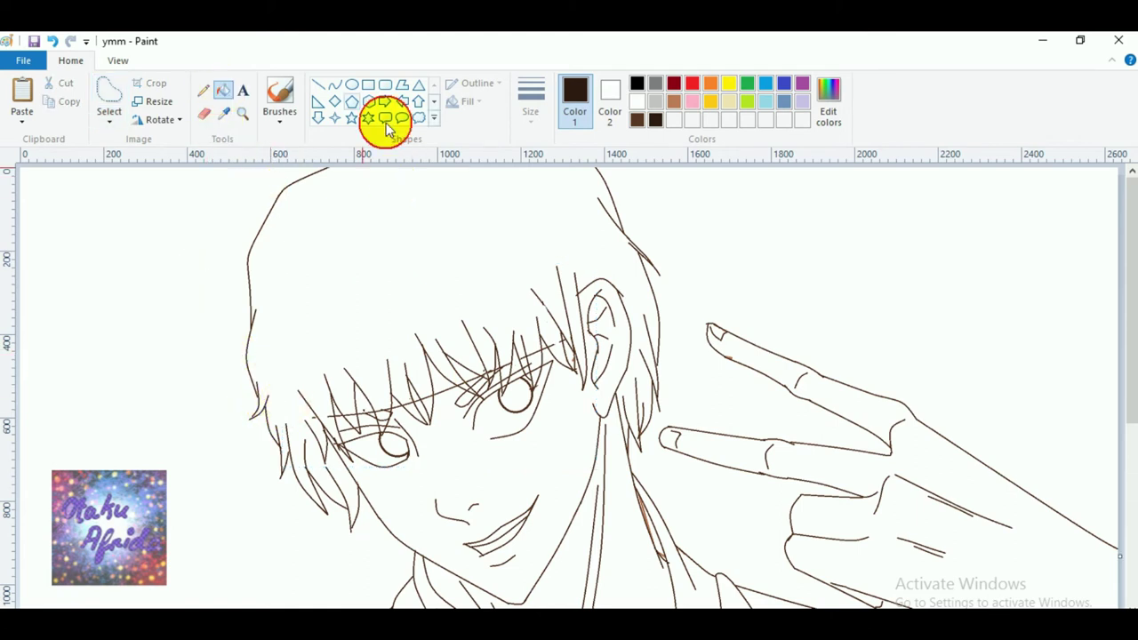
pyautogui.click(525, 190)
pyautogui.click(409, 408)
pyautogui.click(383, 411)
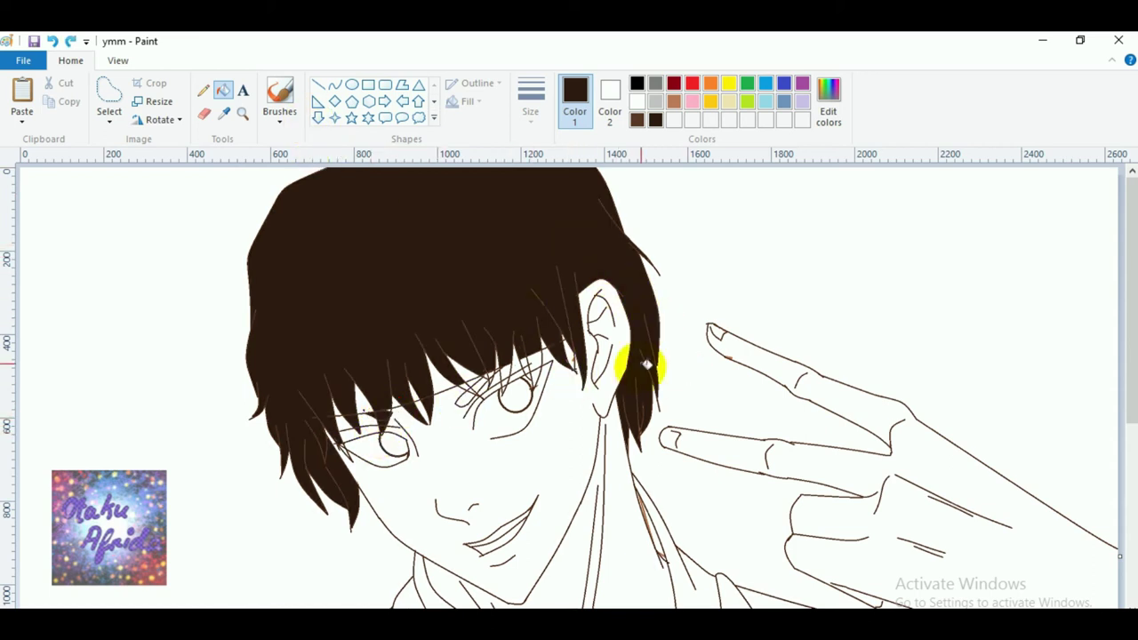
pyautogui.click(542, 380)
pyautogui.hotkey('ctrl', 'z')
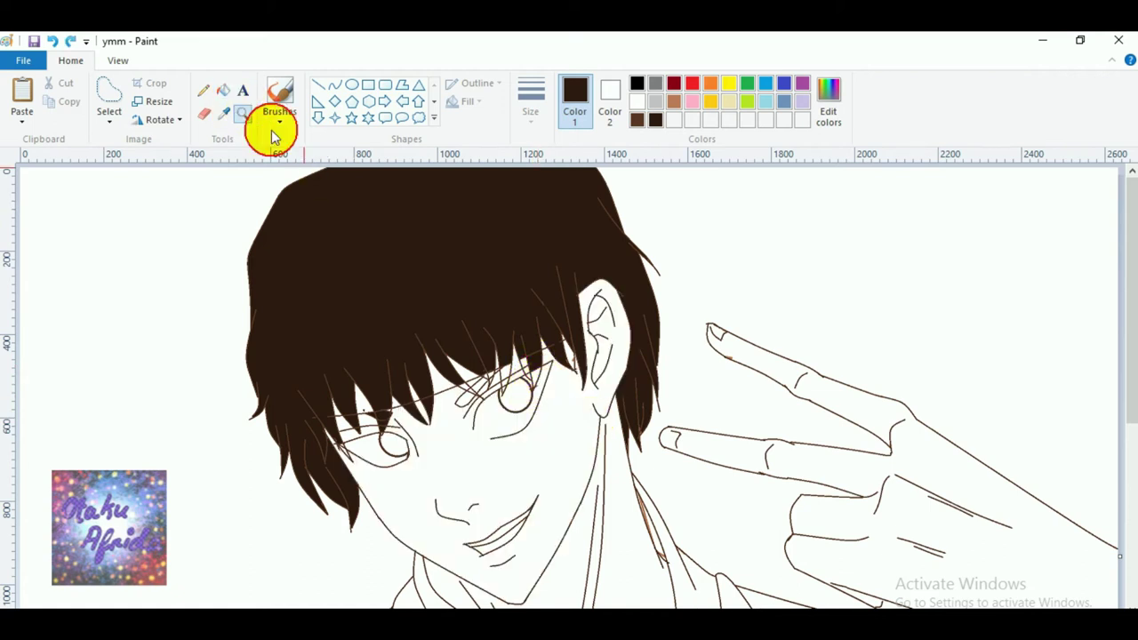
# Fill the remaining white strand tips of the fringe around both eyes with dark brown, undoing any misplaced fill.
pyautogui.click(416, 299)
pyautogui.rightClick(424, 302)
pyautogui.click(222, 90)
pyautogui.scroll(3, 463, 418)
pyautogui.click(440, 505)
pyautogui.hotkey('ctrl', 'z')
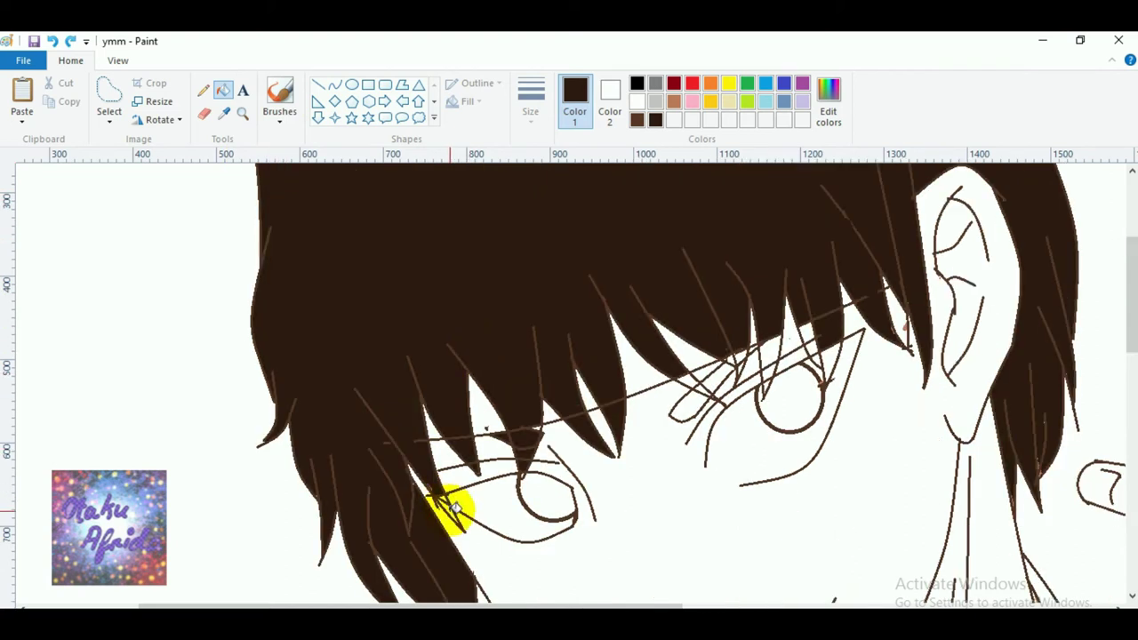
pyautogui.click(740, 355)
pyautogui.click(739, 367)
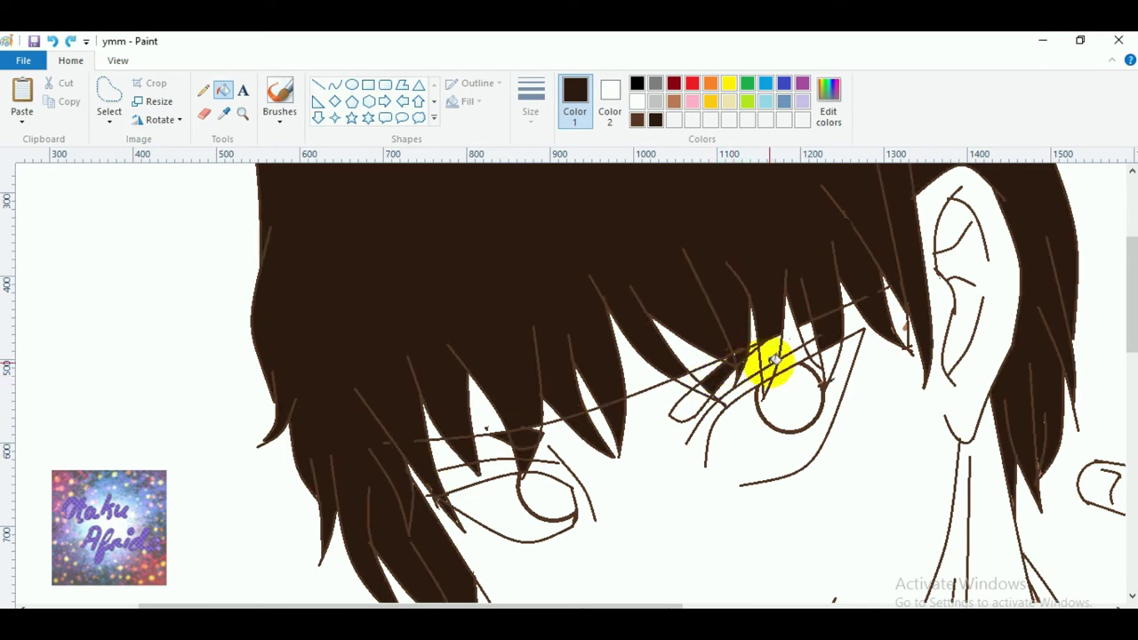
pyautogui.click(778, 367)
pyautogui.click(810, 332)
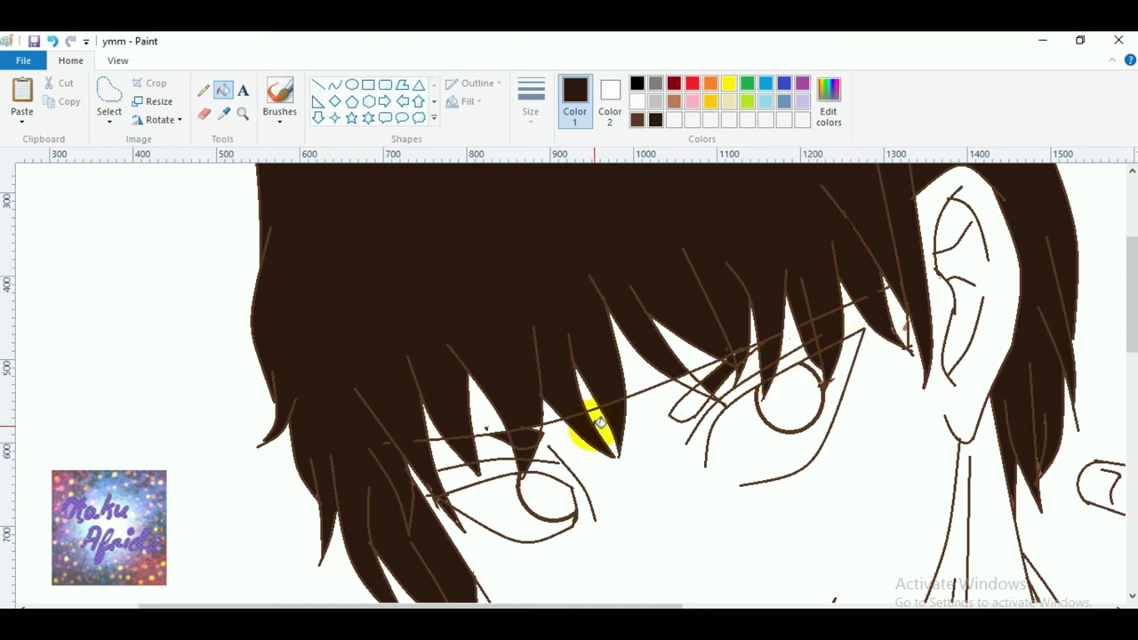
# Fill the exposed part of the right-hand eyebrow below the fringe with dark brown.
pyautogui.scroll(3, 787, 383)
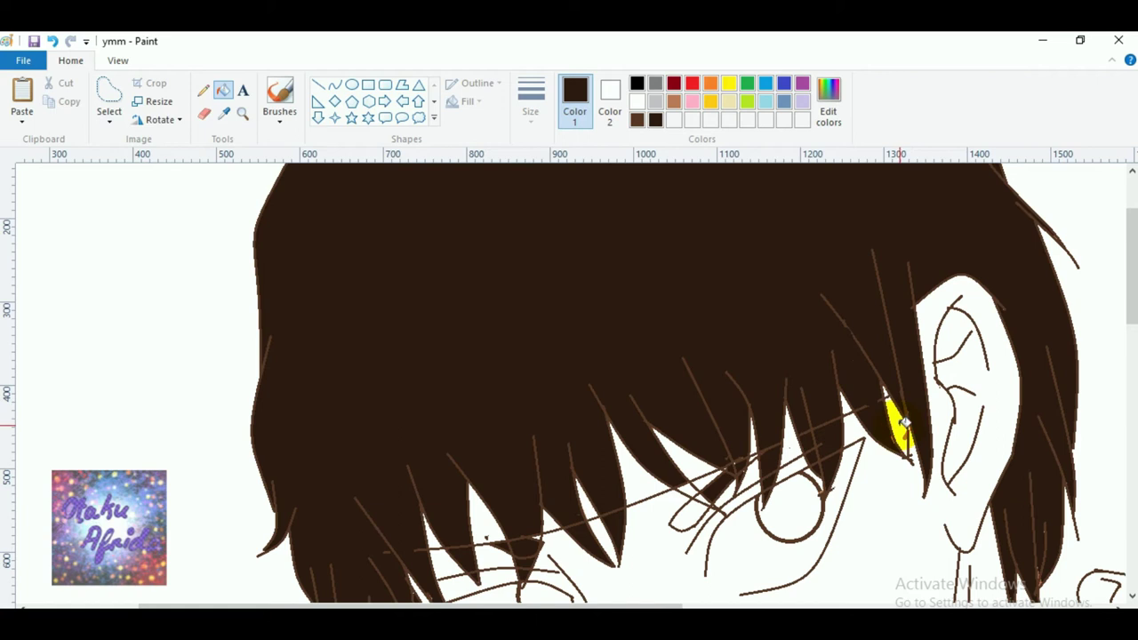
pyautogui.scroll(-3, 851, 419)
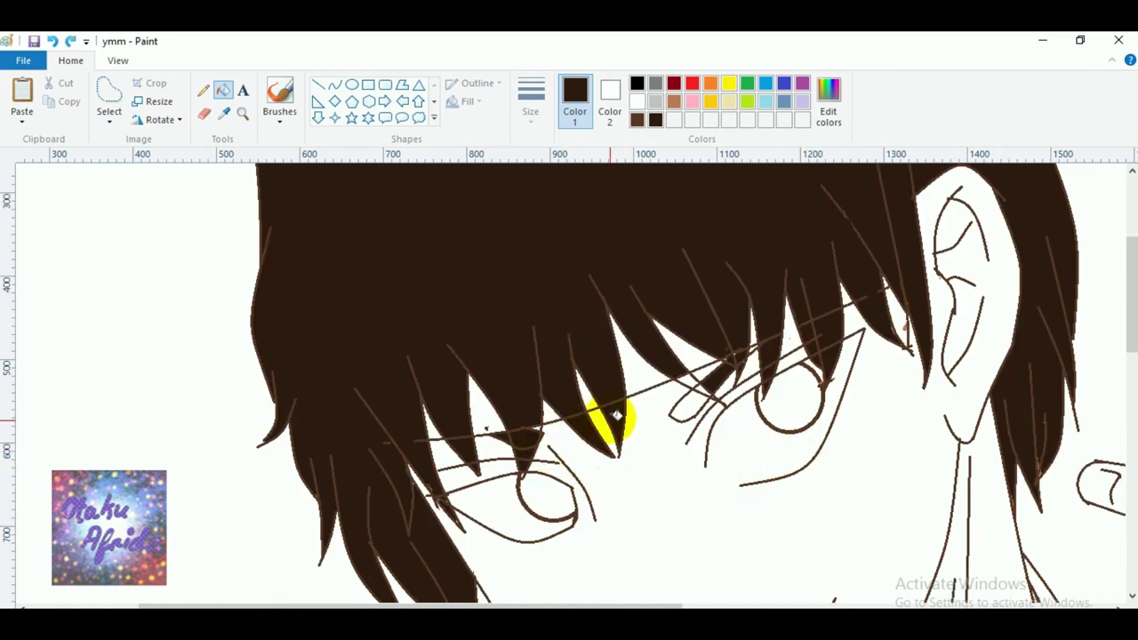
pyautogui.click(700, 393)
pyautogui.hotkey('ctrl', 'z')
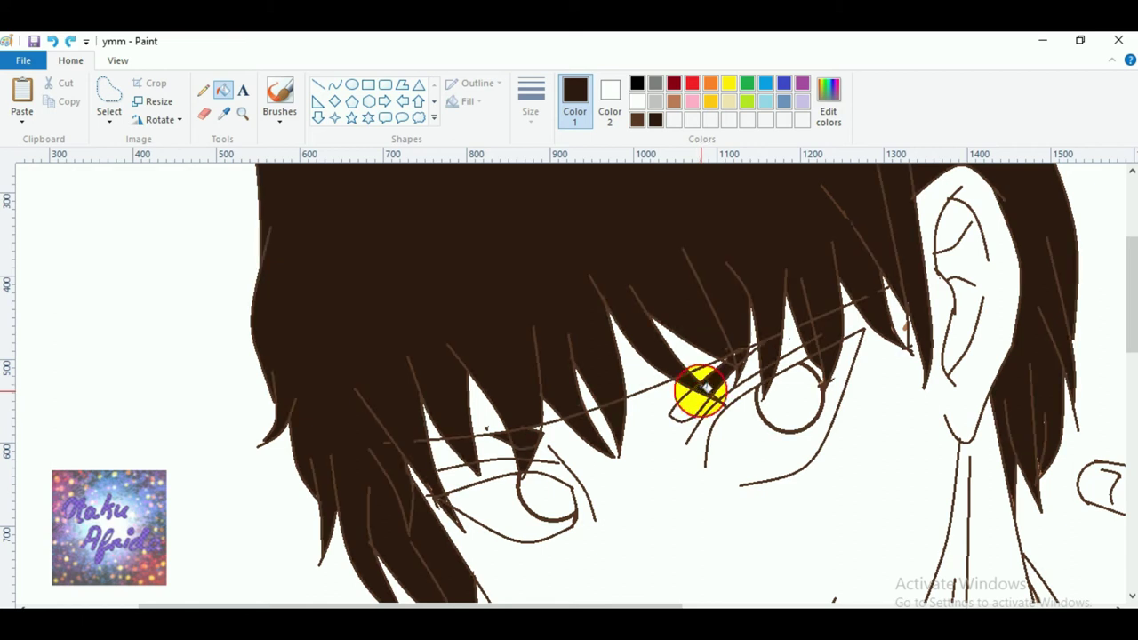
pyautogui.click(694, 402)
pyautogui.click(543, 425)
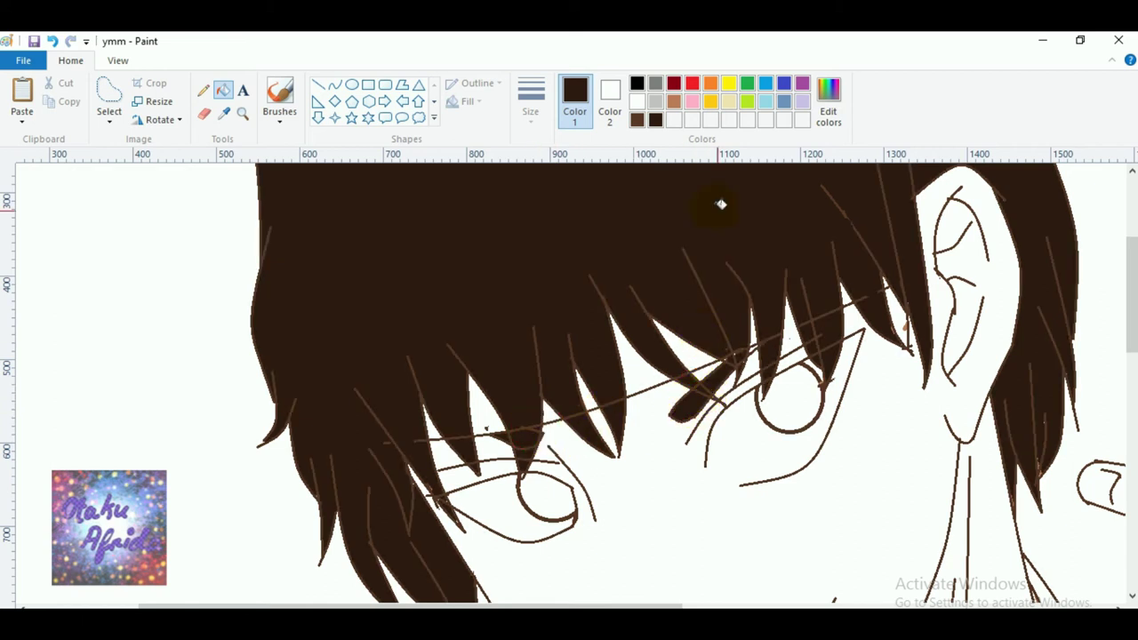
# With the Pencil in dark brown, paint over the forehead line where it crosses the leftmost fringe strands.
pyautogui.click(656, 120)
pyautogui.click(206, 116)
pyautogui.click(204, 93)
pyautogui.click(531, 100)
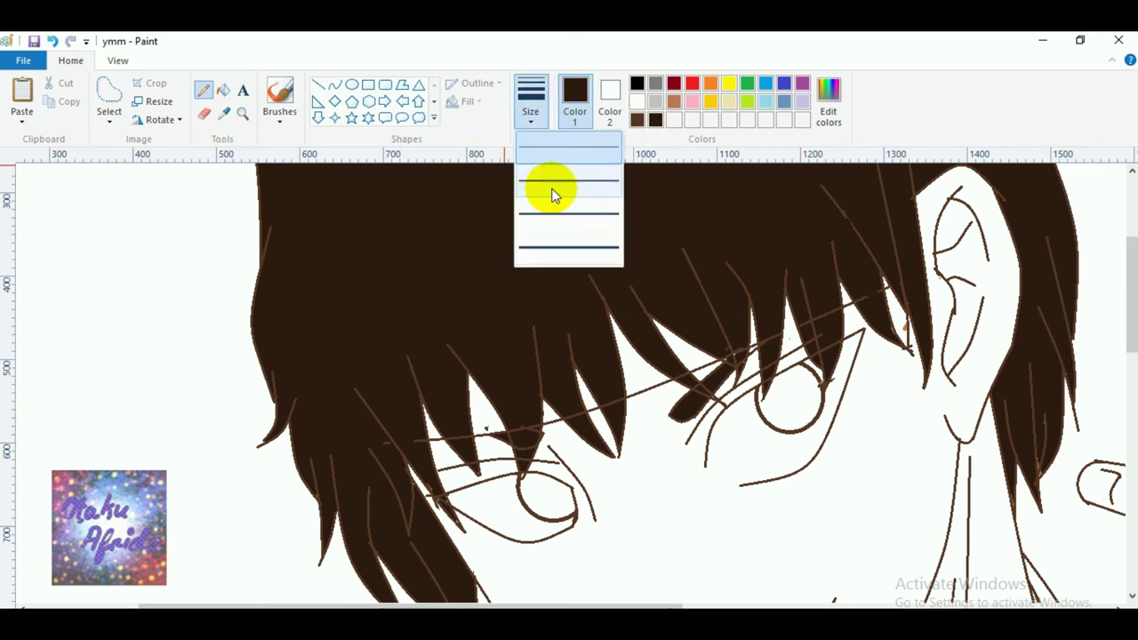
pyautogui.click(526, 151)
pyautogui.click(531, 100)
pyautogui.click(445, 434)
pyautogui.click(478, 431)
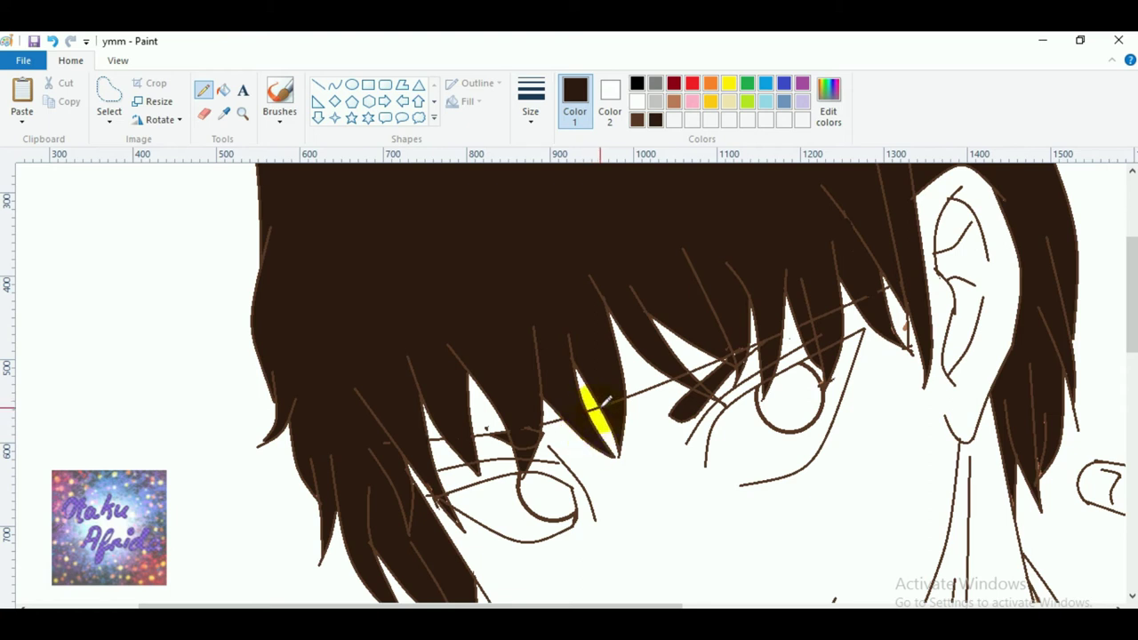
# Paint over the forehead line in dark brown where it crosses the middle and right-hand fringe strands.
pyautogui.moveTo(627, 397)
pyautogui.mouseDown()
pyautogui.moveTo(602, 406)
pyautogui.moveTo(620, 397)
pyautogui.mouseUp()
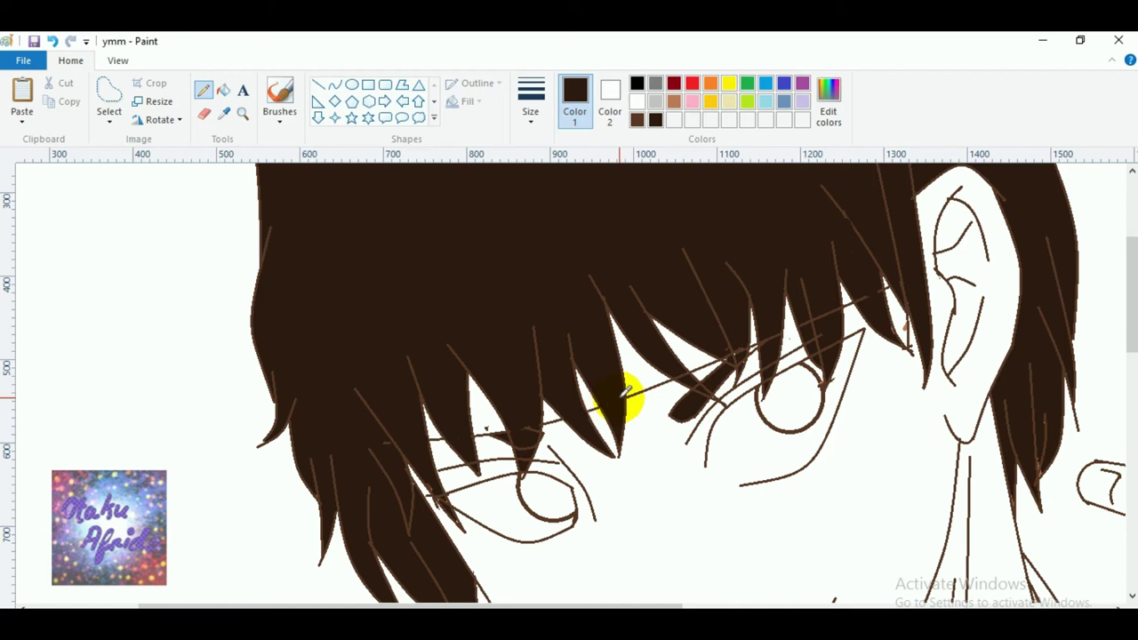
pyautogui.moveTo(692, 373)
pyautogui.mouseDown()
pyautogui.moveTo(680, 374)
pyautogui.moveTo(736, 349)
pyautogui.moveTo(729, 339)
pyautogui.moveTo(735, 353)
pyautogui.moveTo(760, 344)
pyautogui.mouseUp()
pyautogui.click(738, 350)
pyautogui.click(761, 349)
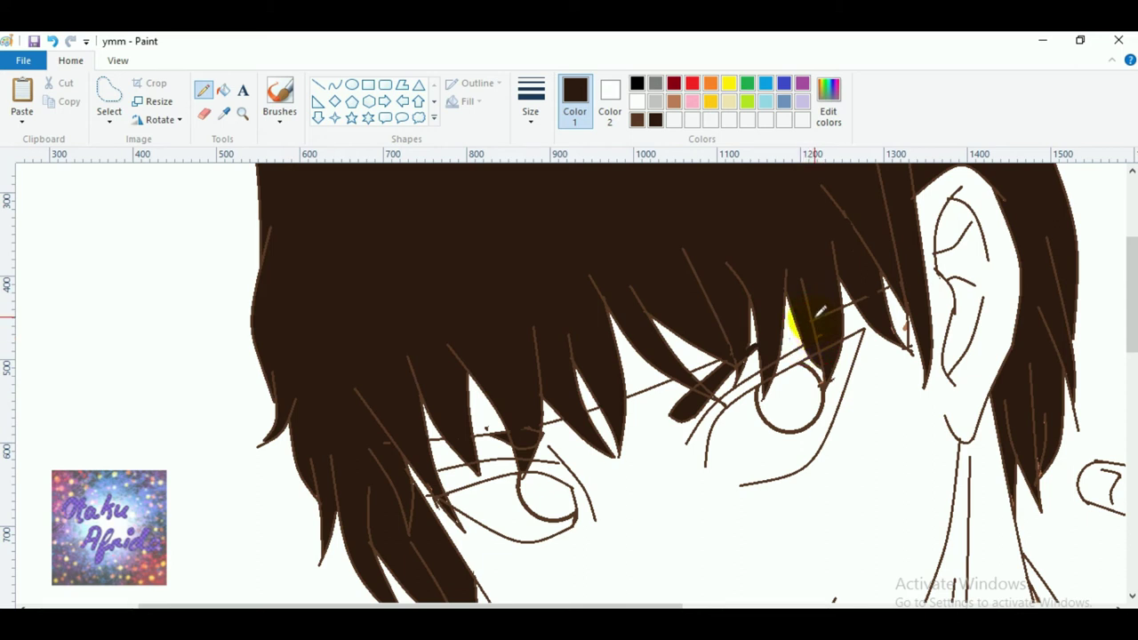
pyautogui.moveTo(821, 318); pyautogui.dragTo(847, 305)
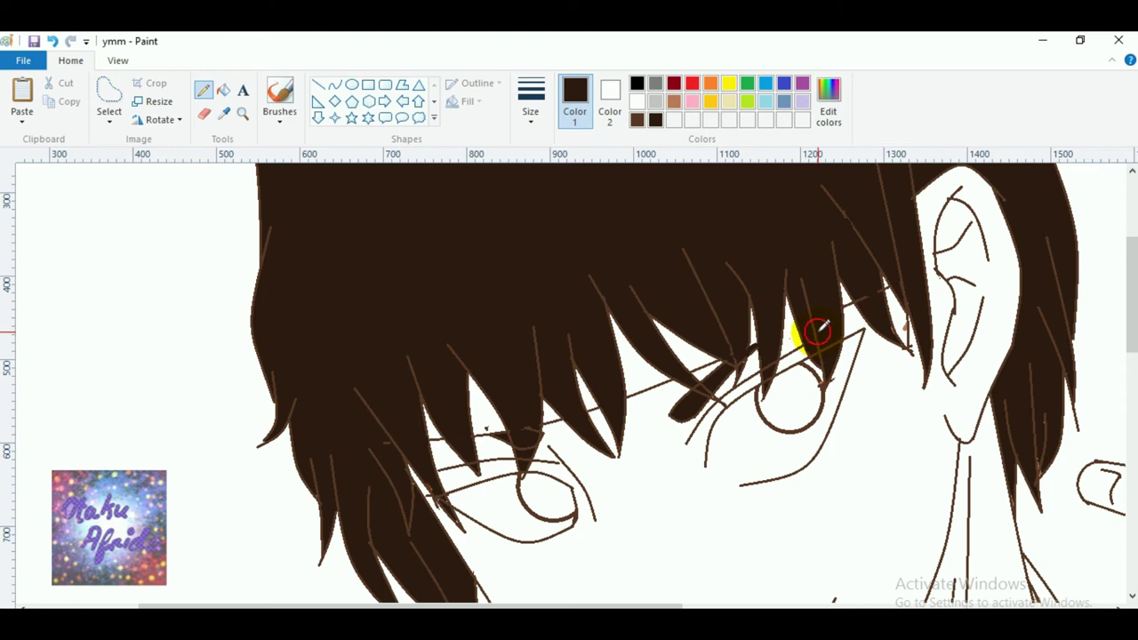
pyautogui.moveTo(856, 298)
pyautogui.mouseDown()
pyautogui.moveTo(889, 341)
pyautogui.moveTo(890, 316)
pyautogui.moveTo(898, 340)
pyautogui.moveTo(879, 295)
pyautogui.moveTo(859, 300)
pyautogui.moveTo(880, 286)
pyautogui.mouseUp()
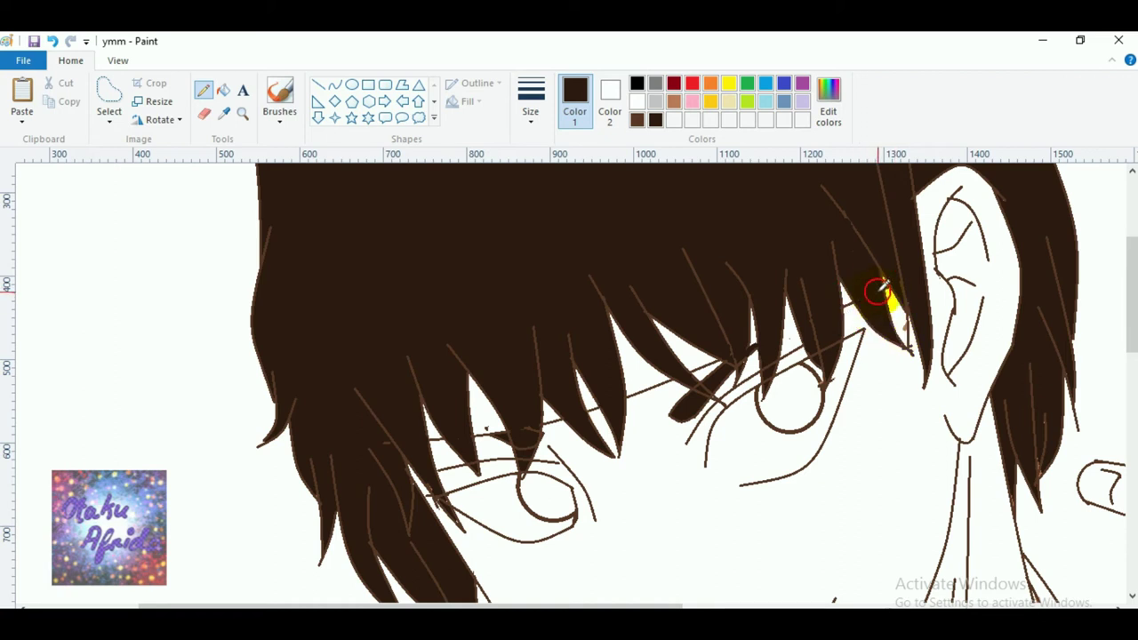
# Paint out the stray marks in the gaps between the fringe strands with the Pencil in white.
pyautogui.click(637, 102)
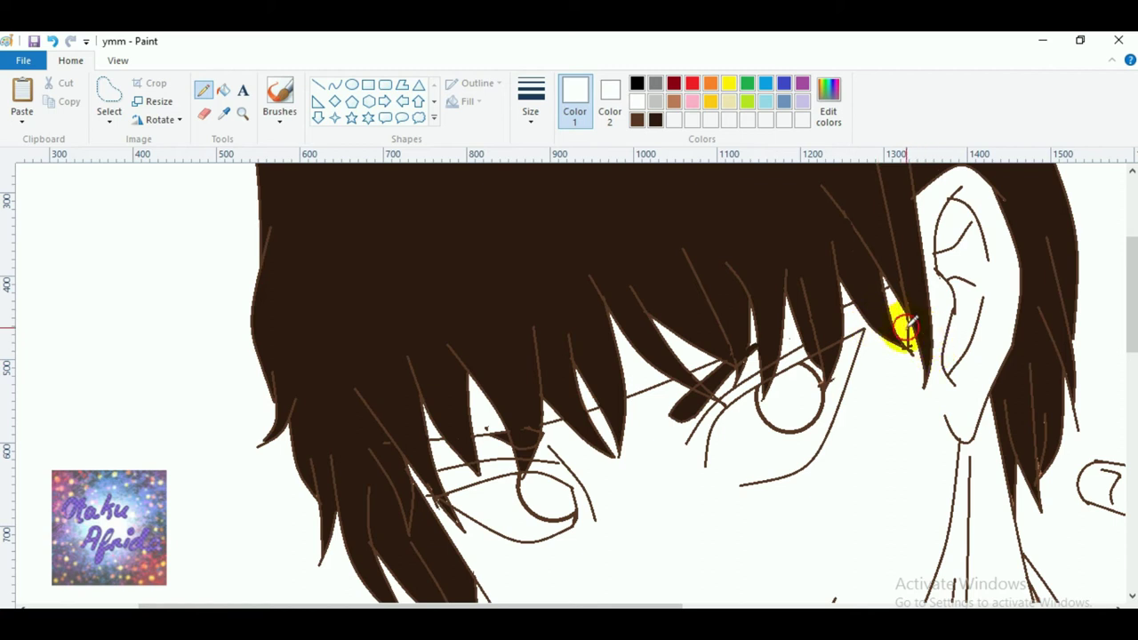
pyautogui.click(483, 428)
pyautogui.click(481, 423)
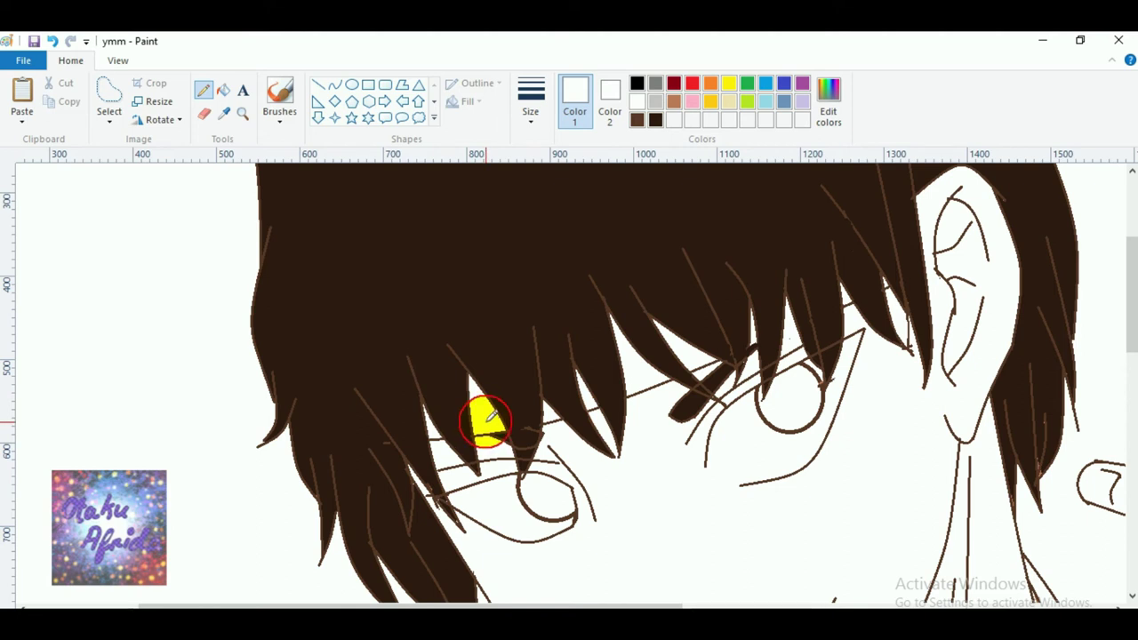
pyautogui.scroll(3, 491, 418)
pyautogui.scroll(-3, 896, 480)
pyautogui.scroll(3, 952, 539)
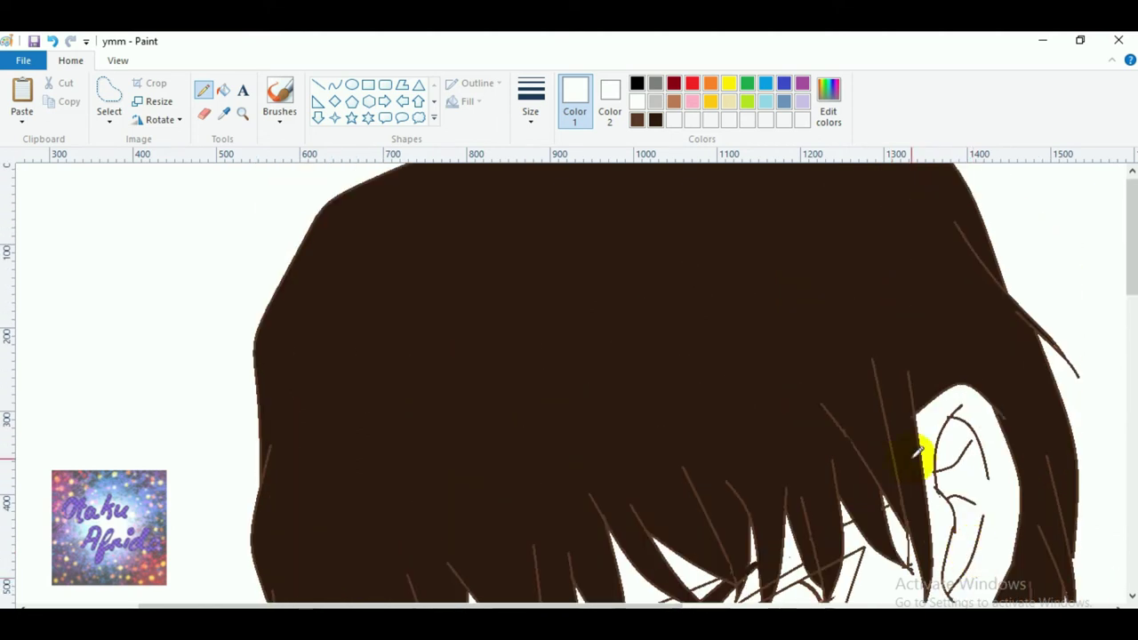
# Mix a lighter brown (red 86, green 53, blue 35) starting from the dark brown hair colour.
pyautogui.click(655, 122)
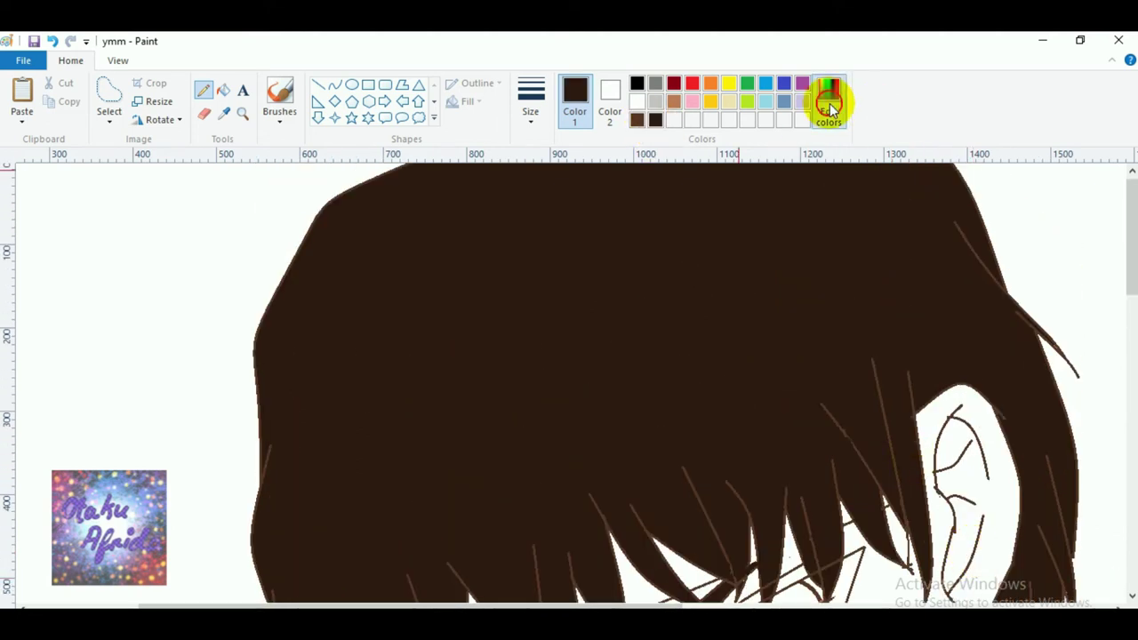
pyautogui.click(827, 100)
pyautogui.click(746, 345)
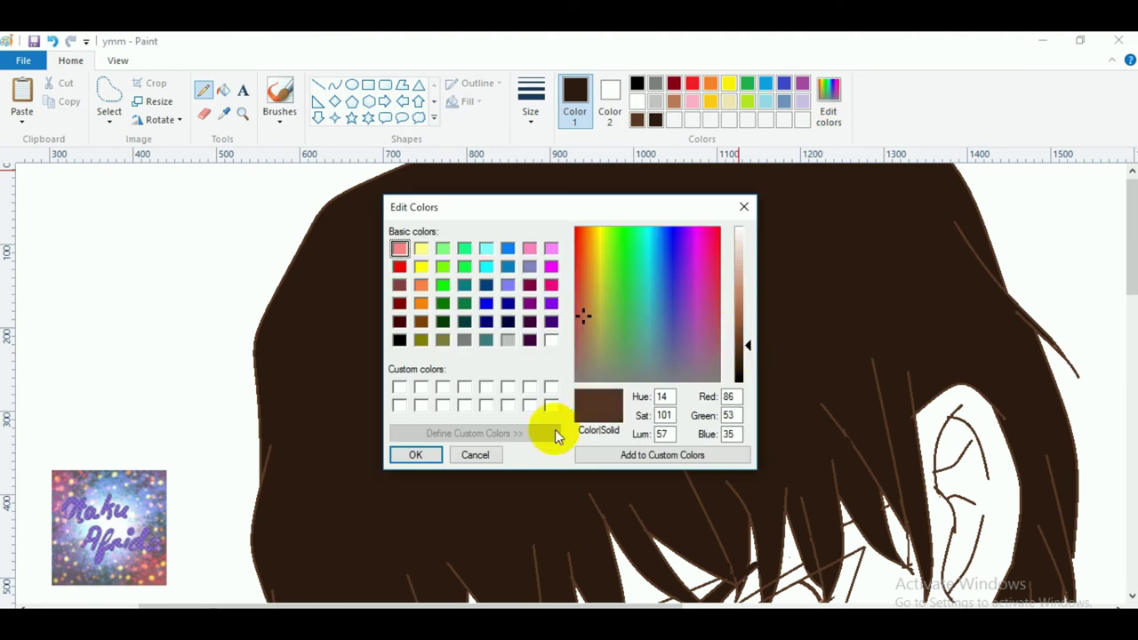
pyautogui.click(416, 455)
pyautogui.scroll(-1, 306, 279)
pyautogui.scroll(1, 308, 283)
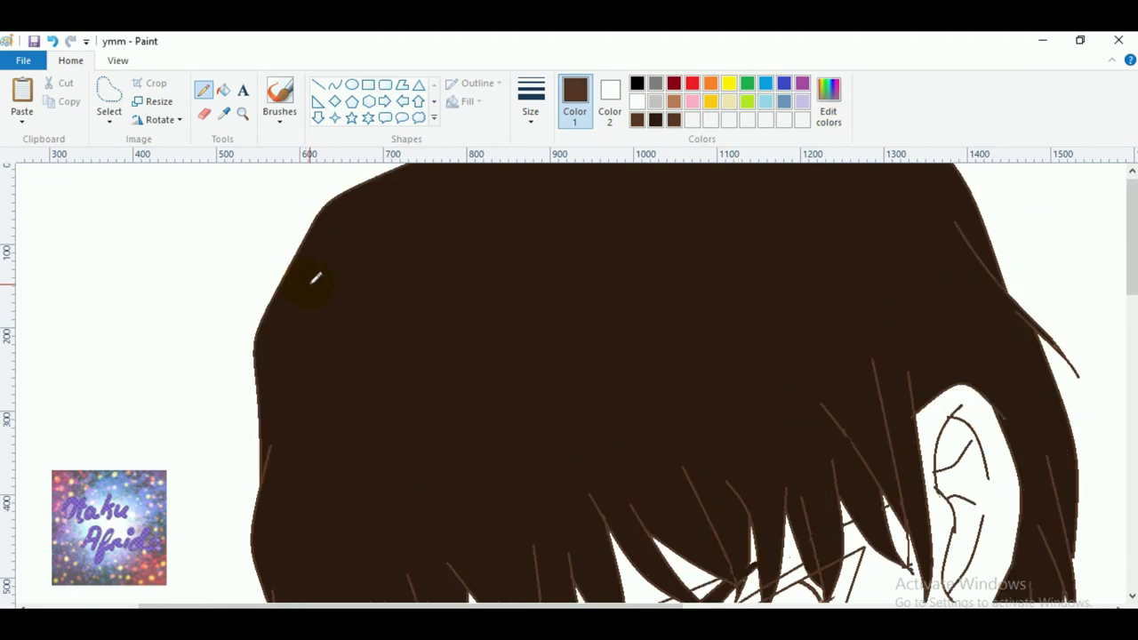
# With the Curve tool in the lighter brown, outline the upper and lower edges of a highlight on the left side of the hair.
pyautogui.scroll(-2, 380, 303)
pyautogui.click(335, 84)
pyautogui.scroll(3, 358, 305)
pyautogui.click(259, 285)
pyautogui.moveTo(257, 285)
pyautogui.mouseDown()
pyautogui.moveTo(340, 368)
pyautogui.moveTo(399, 394)
pyautogui.moveTo(332, 400)
pyautogui.moveTo(297, 386)
pyautogui.moveTo(305, 429)
pyautogui.mouseUp()
pyautogui.click(313, 510)
pyautogui.moveTo(281, 500)
pyautogui.mouseDown()
pyautogui.moveTo(361, 460)
pyautogui.moveTo(405, 471)
pyautogui.moveTo(337, 433)
pyautogui.moveTo(332, 408)
pyautogui.mouseUp()
pyautogui.click(451, 443)
pyautogui.moveTo(361, 447); pyautogui.dragTo(353, 443)
pyautogui.hotkey('ctrl', 'z')
pyautogui.moveTo(274, 487); pyautogui.dragTo(346, 432)
pyautogui.click(352, 414)
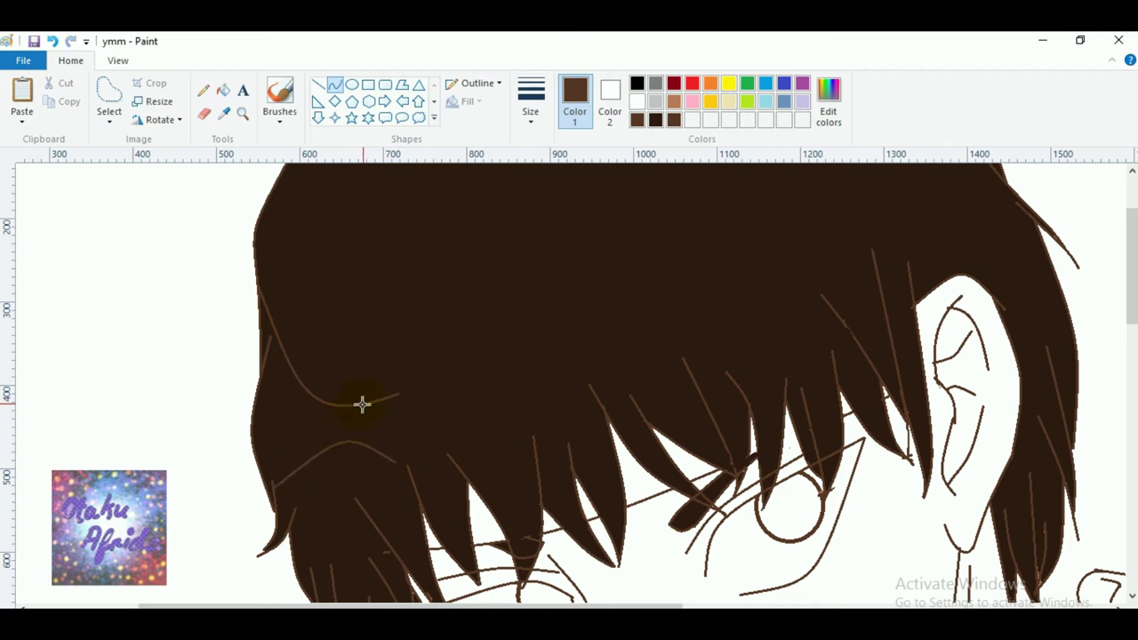
# Extend both highlight edges toward the middle of the hair with curves and close the outline in a point.
pyautogui.scroll(3, 397, 394)
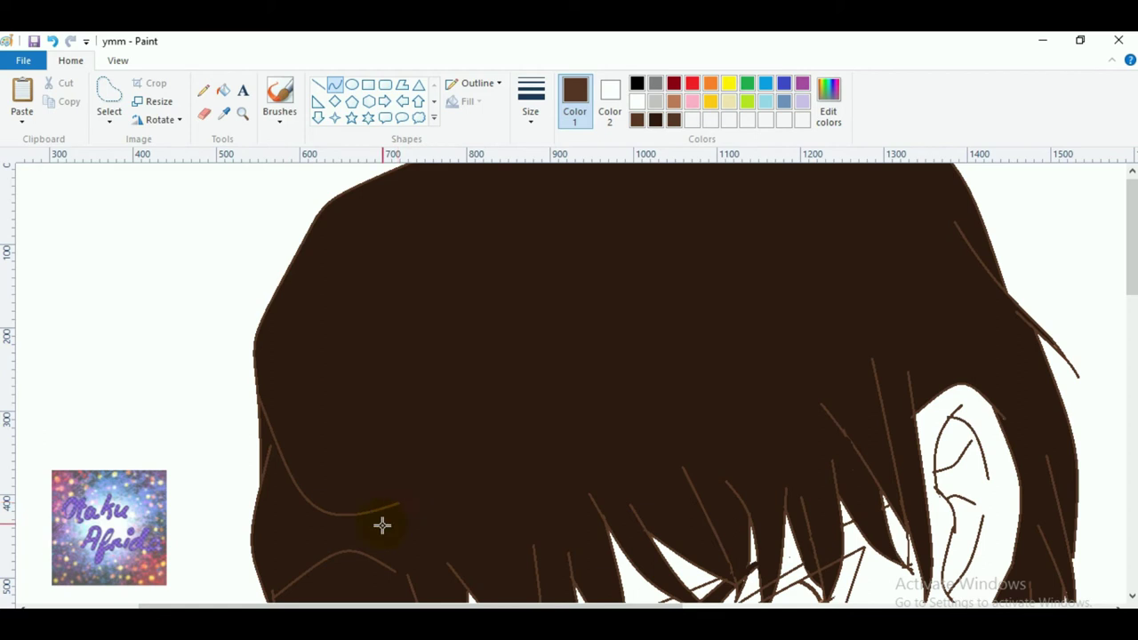
pyautogui.moveTo(398, 571)
pyautogui.mouseDown()
pyautogui.moveTo(454, 526)
pyautogui.moveTo(467, 533)
pyautogui.moveTo(437, 533)
pyautogui.mouseUp()
pyautogui.click(398, 453)
pyautogui.moveTo(371, 519)
pyautogui.mouseDown()
pyautogui.moveTo(391, 498)
pyautogui.moveTo(558, 478)
pyautogui.moveTo(464, 506)
pyautogui.mouseUp()
pyautogui.click(391, 450)
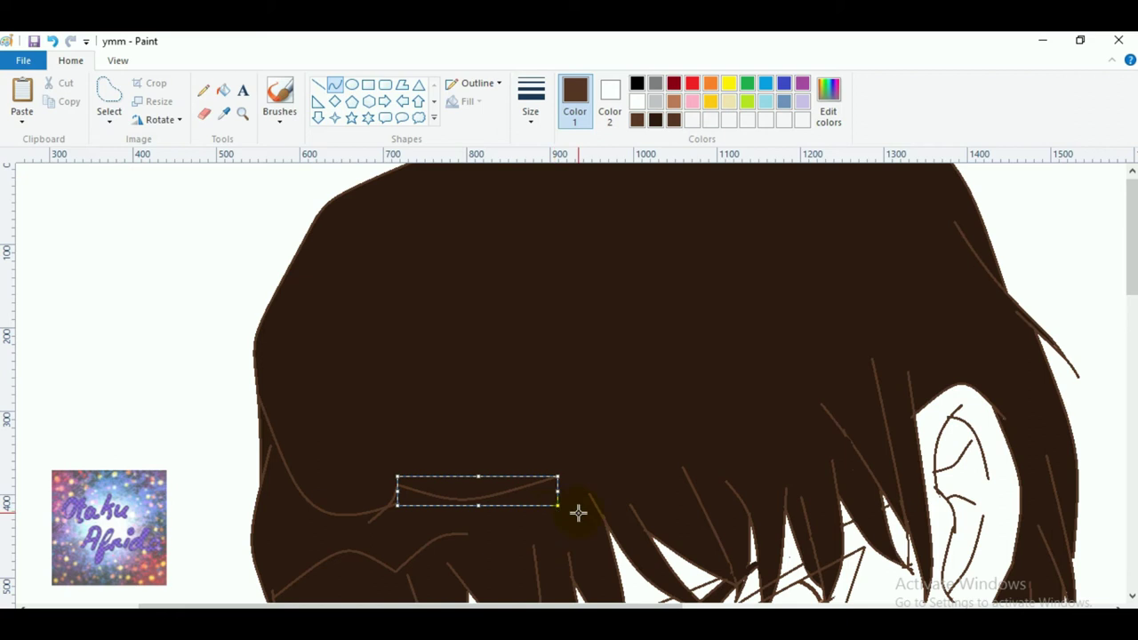
pyautogui.moveTo(557, 478); pyautogui.dragTo(475, 535)
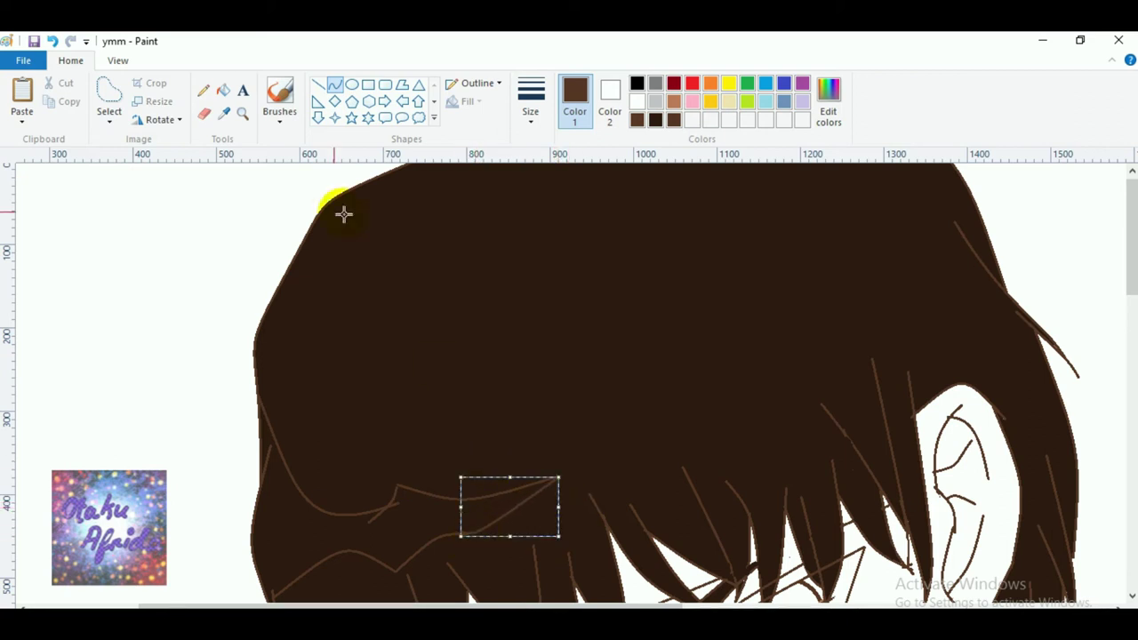
# Try filling the outlined left-hand hair highlight with the lighter brown.
pyautogui.click(223, 90)
pyautogui.click(343, 526)
pyautogui.scroll(-3, 564, 407)
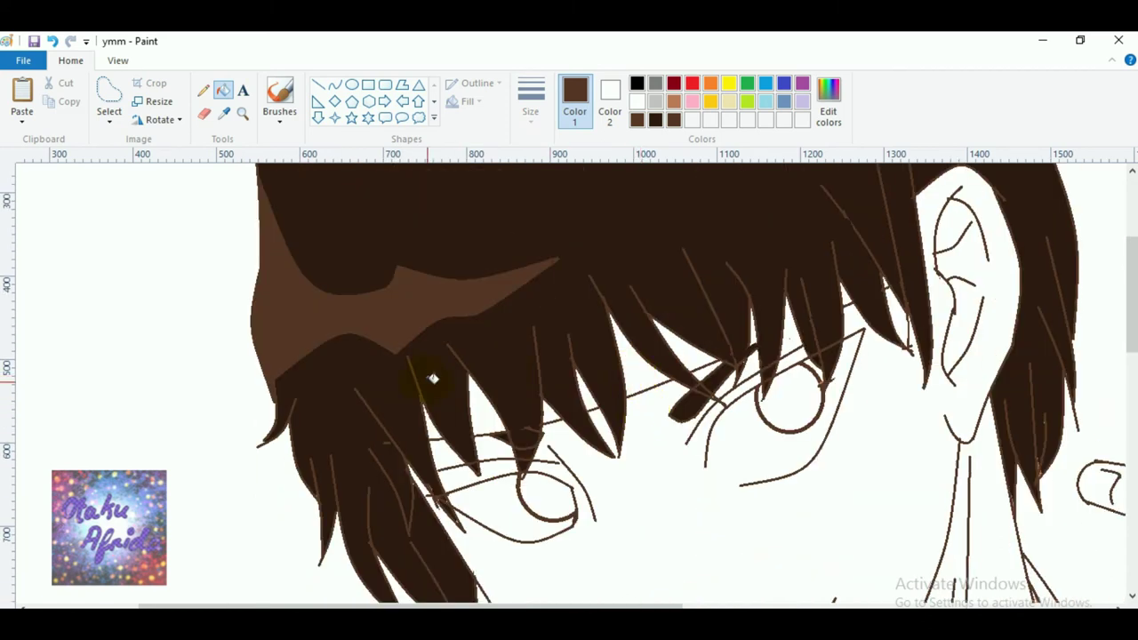
pyautogui.click(381, 342)
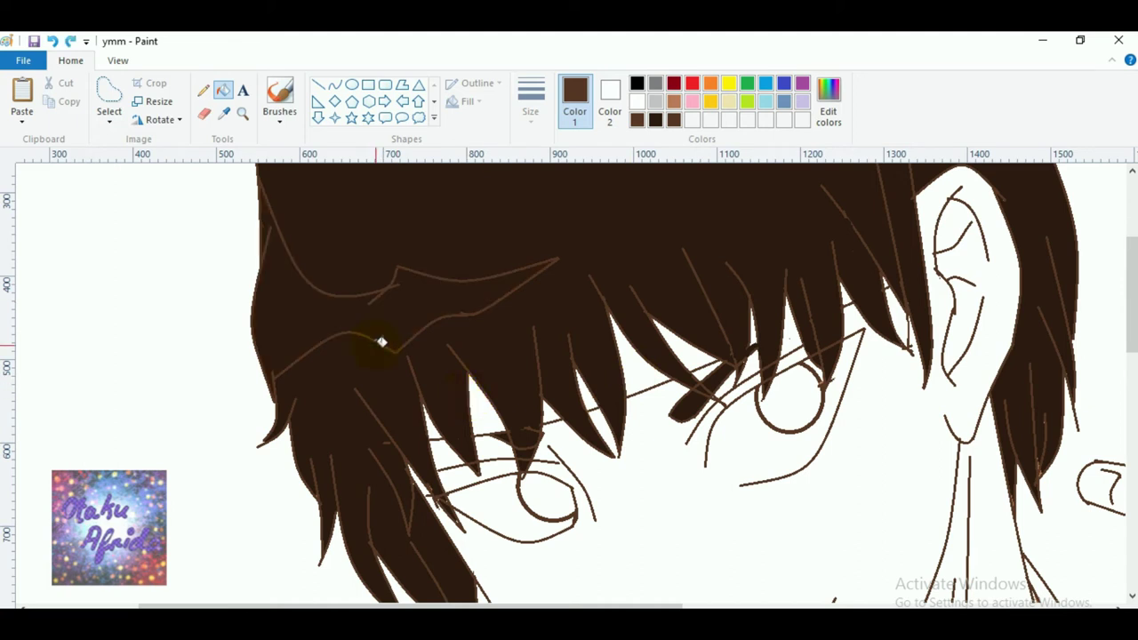
# Mix a slightly darker version of the highlight brown and fill the left-hand hair highlight with it.
pyautogui.scroll(3, 380, 326)
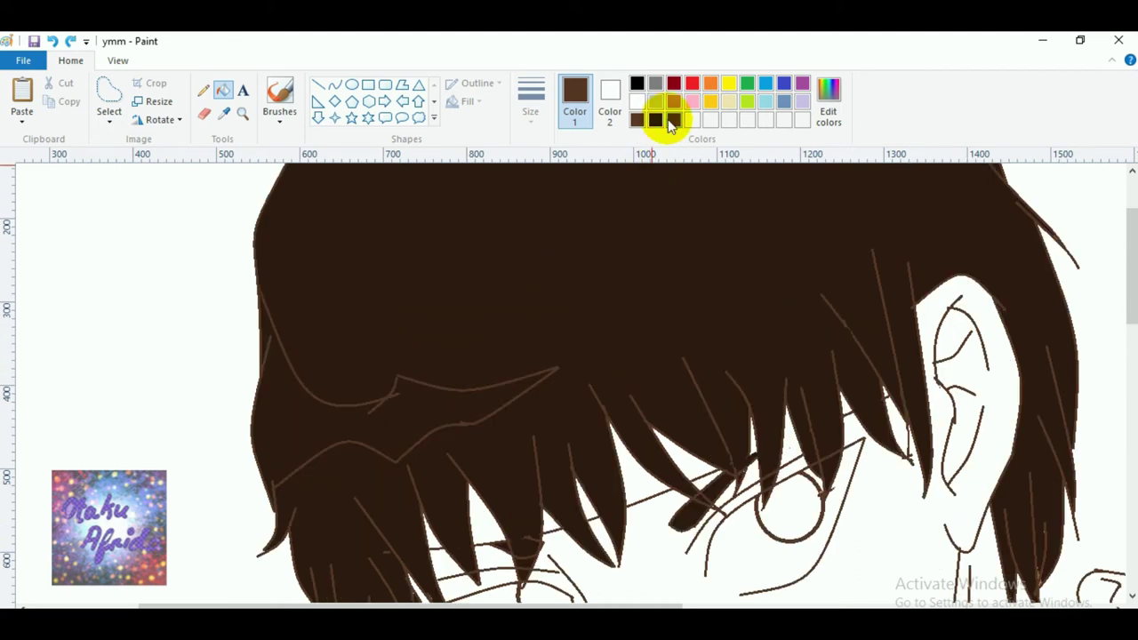
pyautogui.click(831, 99)
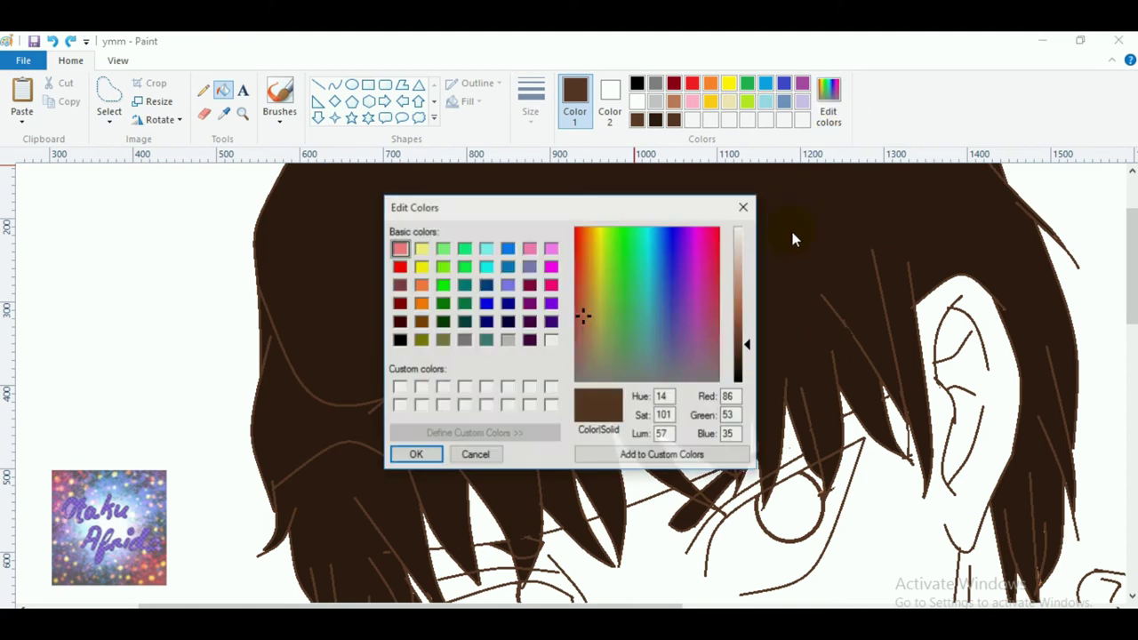
pyautogui.moveTo(746, 350)
pyautogui.mouseDown()
pyautogui.moveTo(747, 338)
pyautogui.moveTo(749, 356)
pyautogui.mouseUp()
pyautogui.click(425, 454)
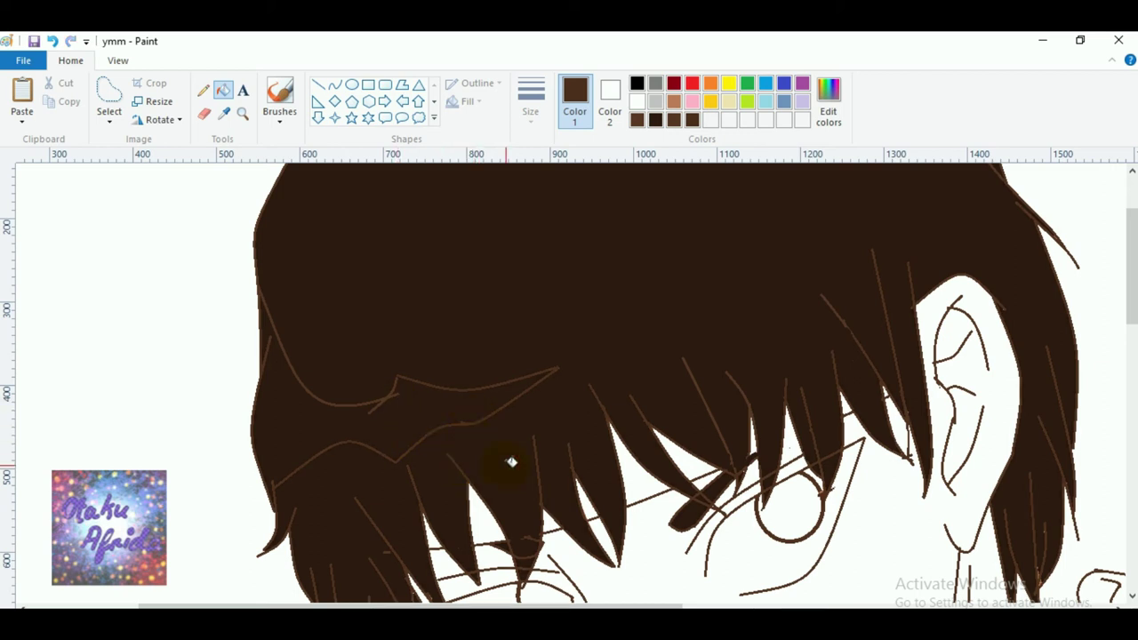
pyautogui.hotkey('ctrl', 'z')
pyautogui.click(475, 361)
pyautogui.hotkey('ctrl', 'z')
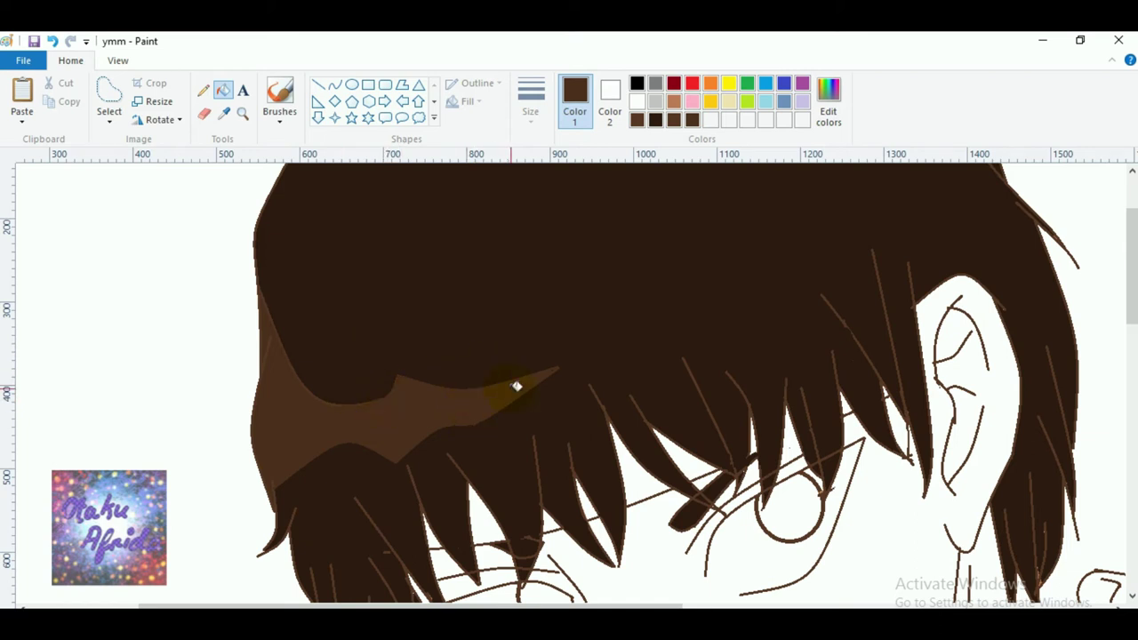
# Start a second highlight above the ear by drawing its peak and upper edges with brown curves.
pyautogui.scroll(2, 737, 406)
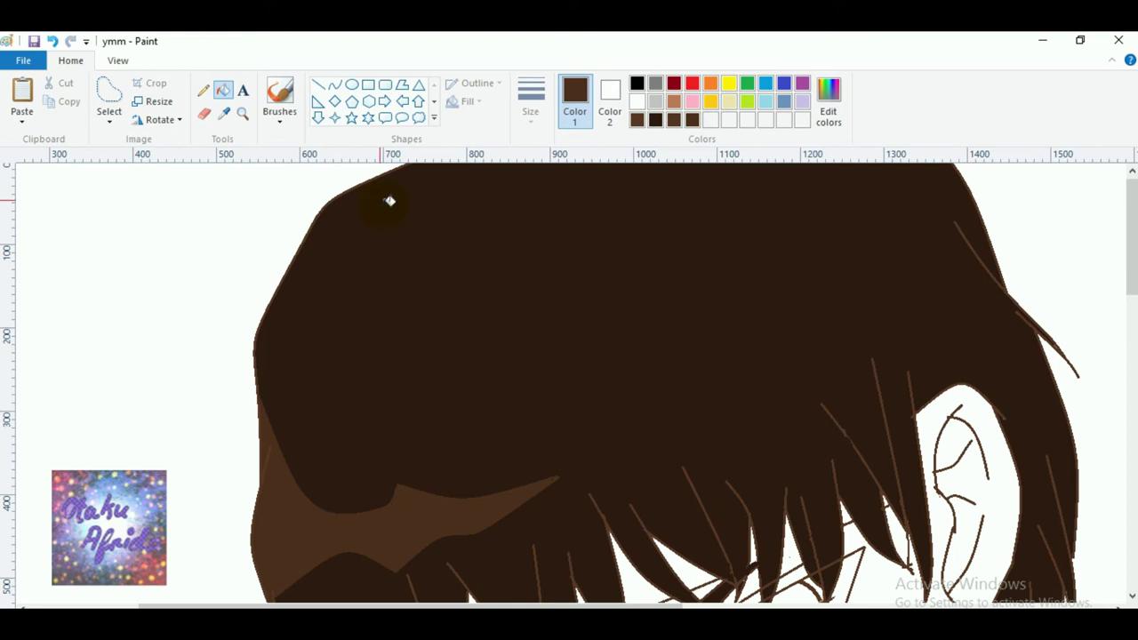
pyautogui.click(335, 85)
pyautogui.scroll(1, 898, 398)
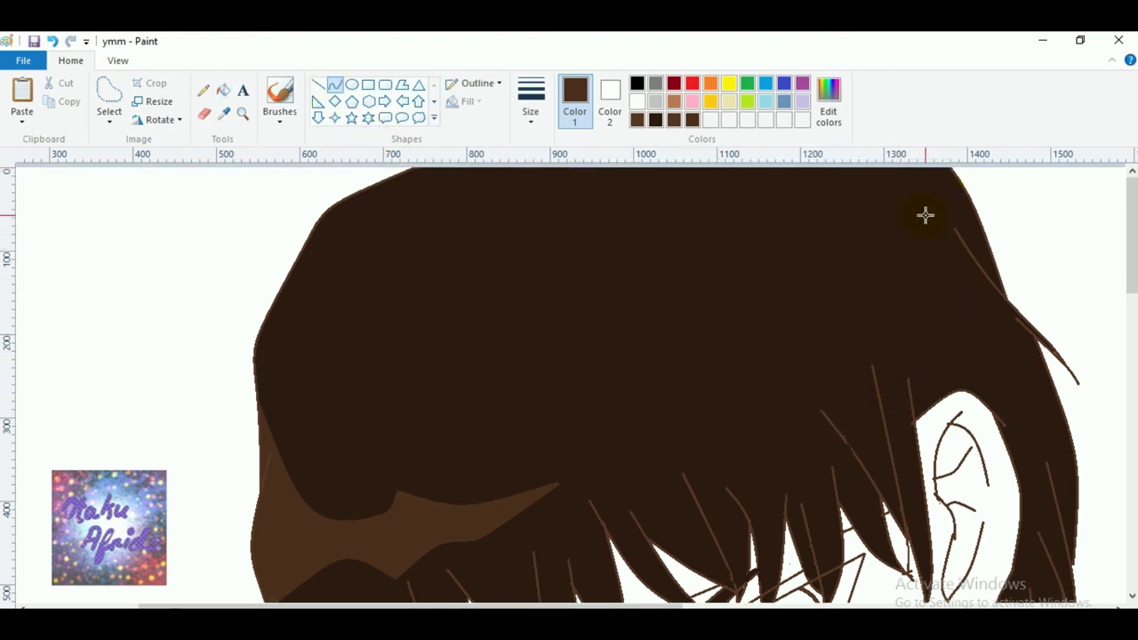
pyautogui.moveTo(915, 235); pyautogui.dragTo(968, 312)
pyautogui.click(945, 261)
pyautogui.click(941, 262)
pyautogui.click(881, 235)
pyautogui.moveTo(916, 236); pyautogui.dragTo(865, 294)
pyautogui.click(899, 273)
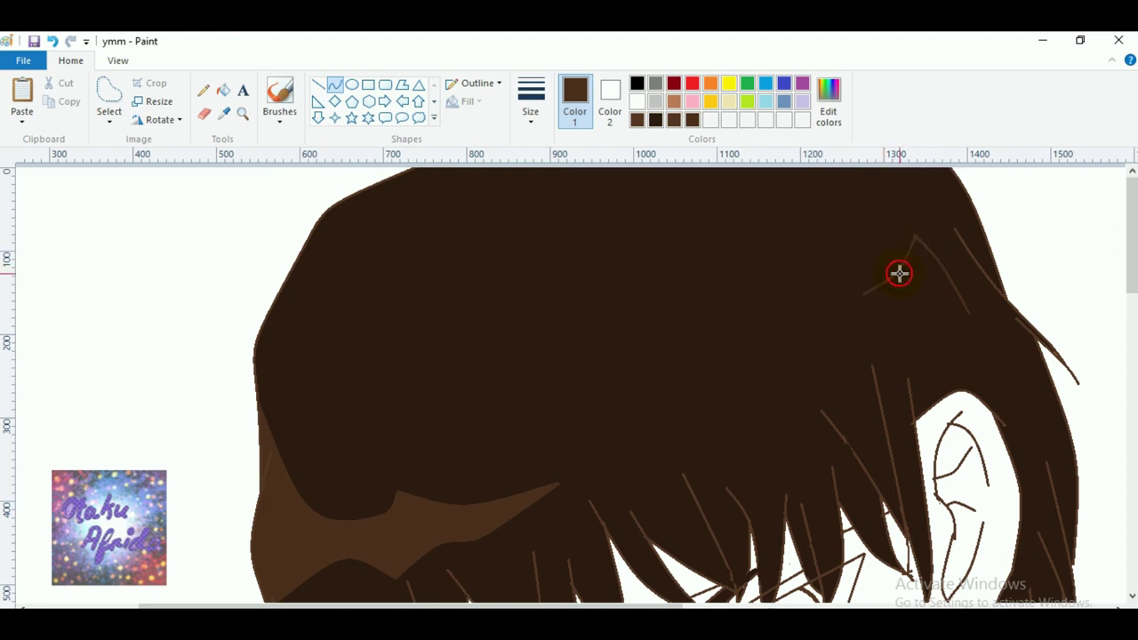
# Close the outline of the highlight above the ear with curves along its lower and left edges and fill it with the highlight brown.
pyautogui.moveTo(971, 315)
pyautogui.mouseDown()
pyautogui.moveTo(929, 347)
pyautogui.moveTo(928, 308)
pyautogui.moveTo(831, 294)
pyautogui.moveTo(759, 350)
pyautogui.moveTo(770, 376)
pyautogui.moveTo(805, 358)
pyautogui.moveTo(759, 384)
pyautogui.moveTo(919, 382)
pyautogui.moveTo(910, 358)
pyautogui.moveTo(878, 350)
pyautogui.mouseUp()
pyautogui.click(916, 314)
pyautogui.click(919, 314)
pyautogui.click(872, 261)
pyautogui.click(847, 297)
pyautogui.click(849, 297)
pyautogui.click(791, 273)
pyautogui.click(821, 346)
pyautogui.click(656, 300)
pyautogui.click(223, 90)
pyautogui.click(916, 342)
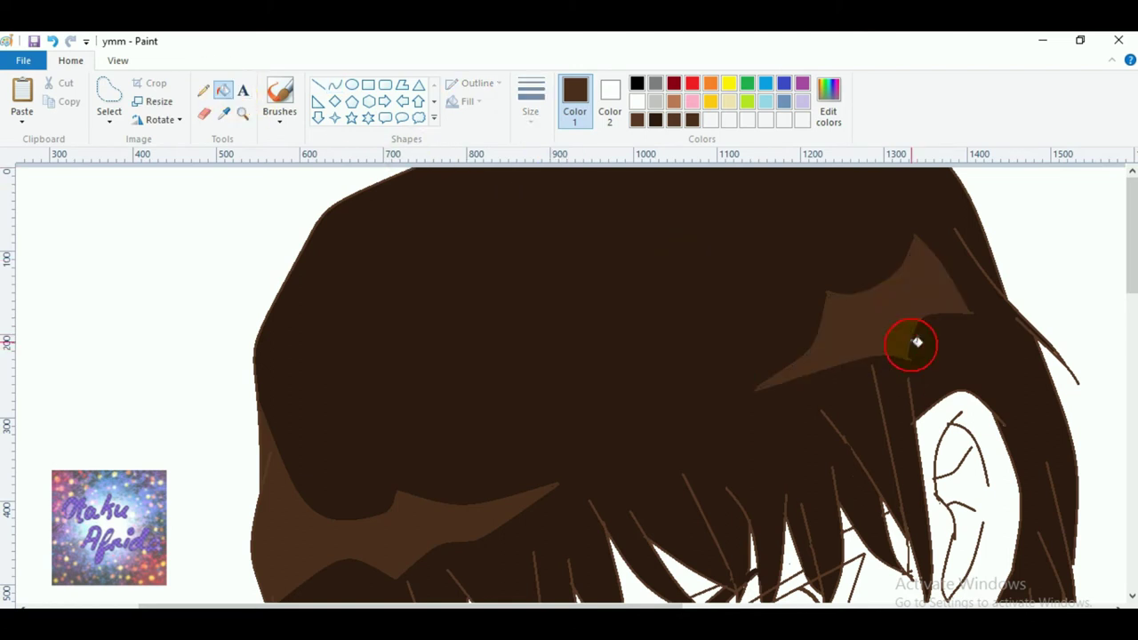
# Mix a dark navy by darkening the blue-grey palette colour.
pyautogui.click(240, 120)
pyautogui.rightClick(396, 255)
pyautogui.rightClick(414, 264)
pyautogui.click(320, 431)
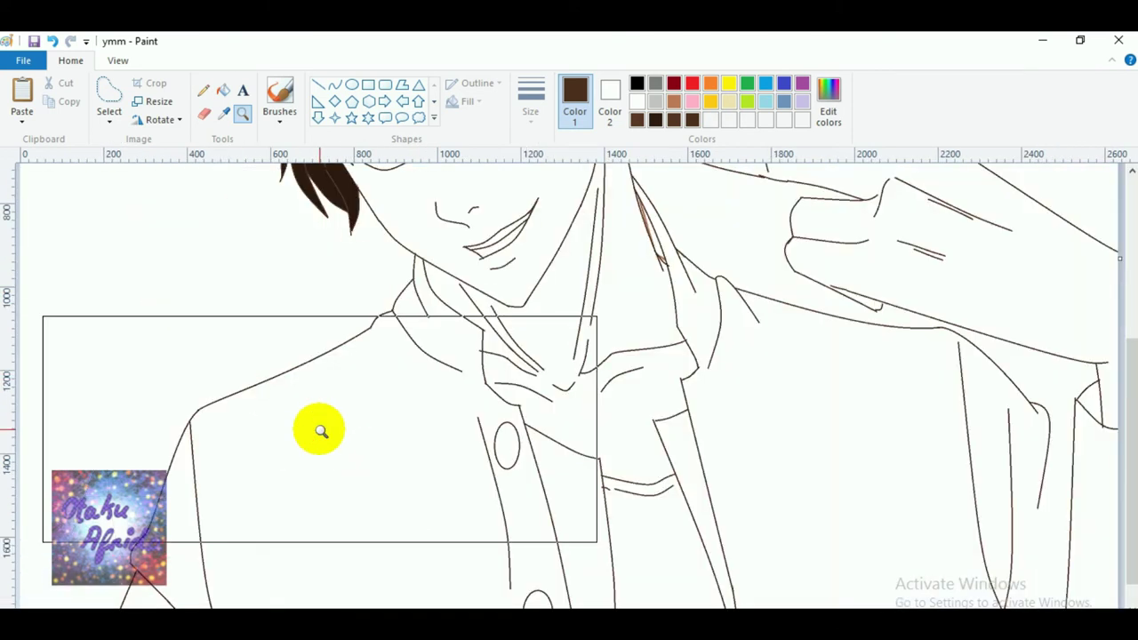
pyautogui.scroll(5, 320, 431)
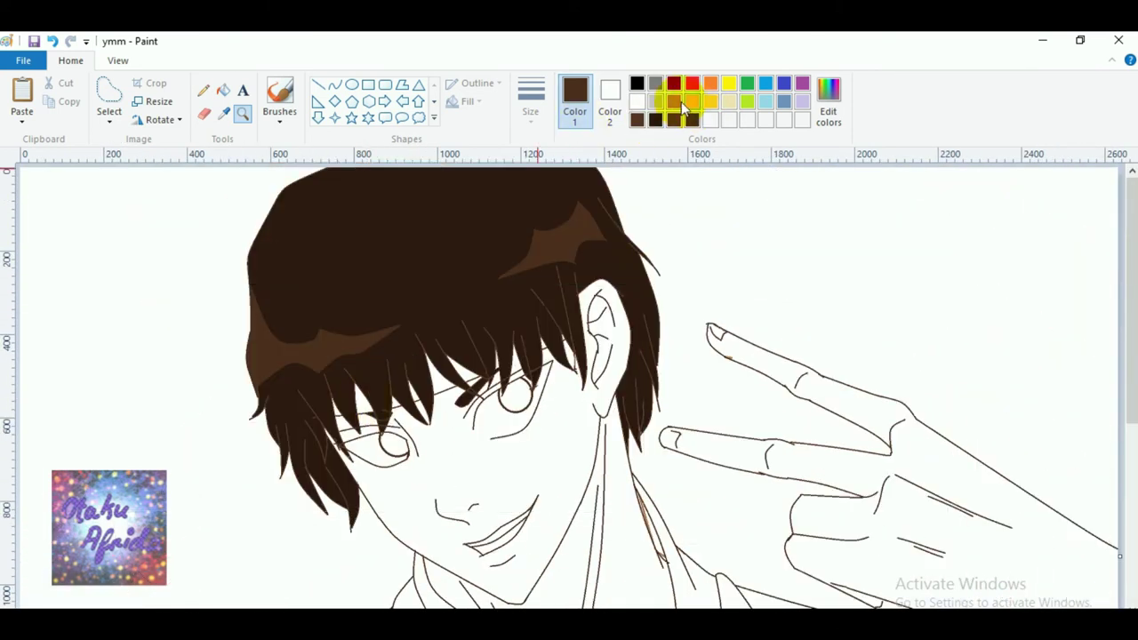
pyautogui.click(766, 86)
pyautogui.click(785, 86)
pyautogui.click(784, 102)
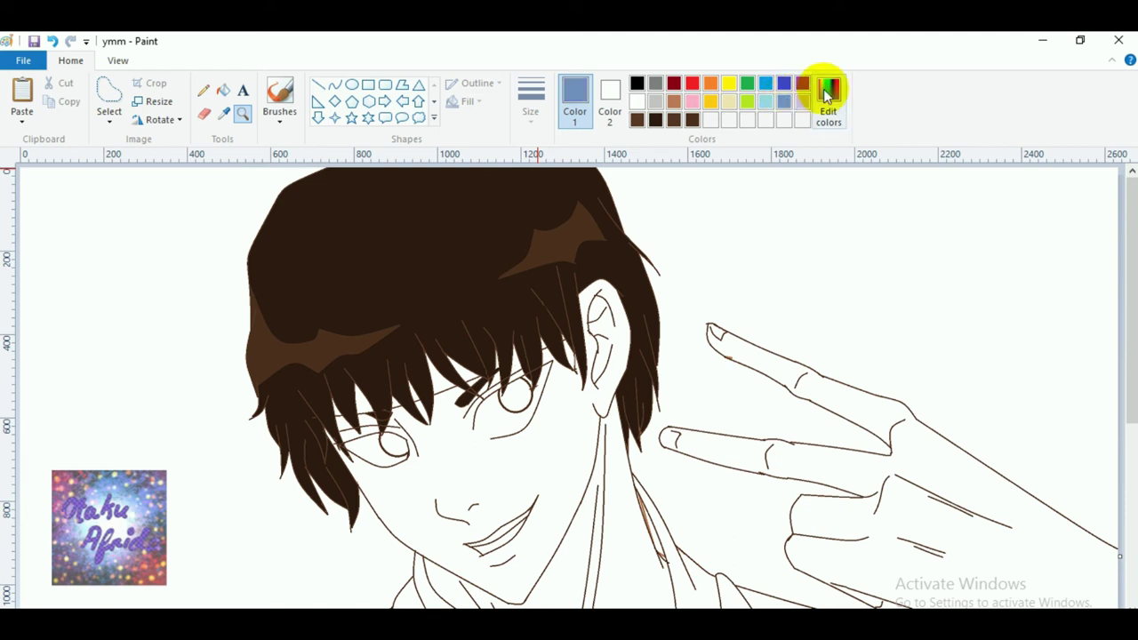
pyautogui.click(829, 85)
pyautogui.moveTo(743, 336); pyautogui.dragTo(747, 356)
pyautogui.click(415, 455)
# Fill the gaps between the fringe strands above the forehead line with dark navy.
pyautogui.click(222, 90)
pyautogui.click(467, 354)
pyautogui.click(494, 380)
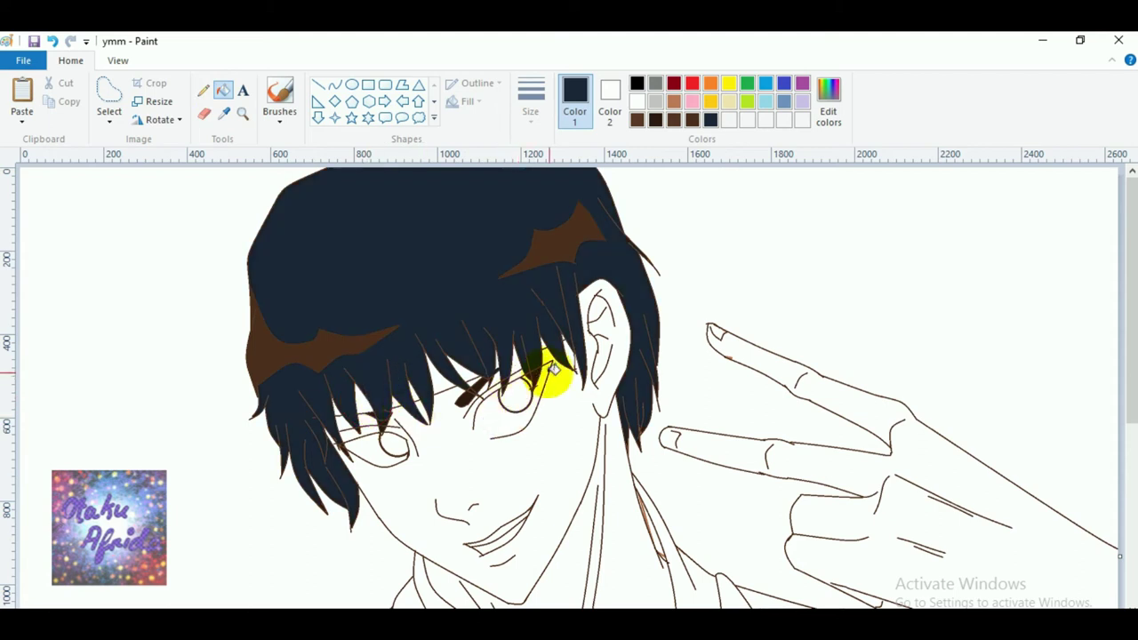
pyautogui.hotkey('ctrl', 'z')
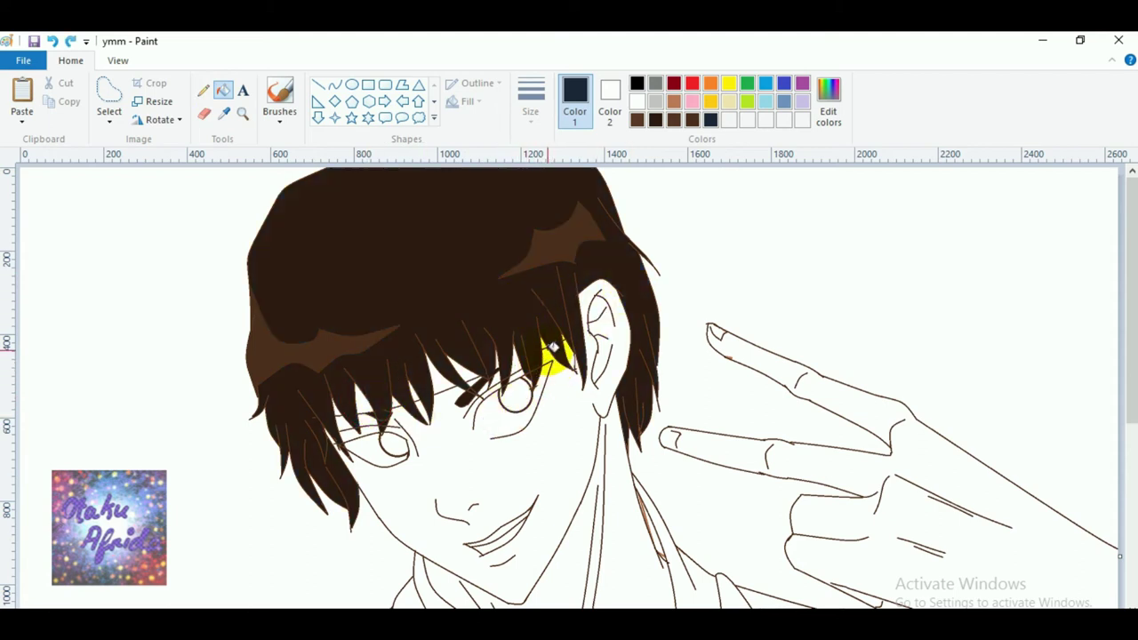
pyautogui.click(458, 373)
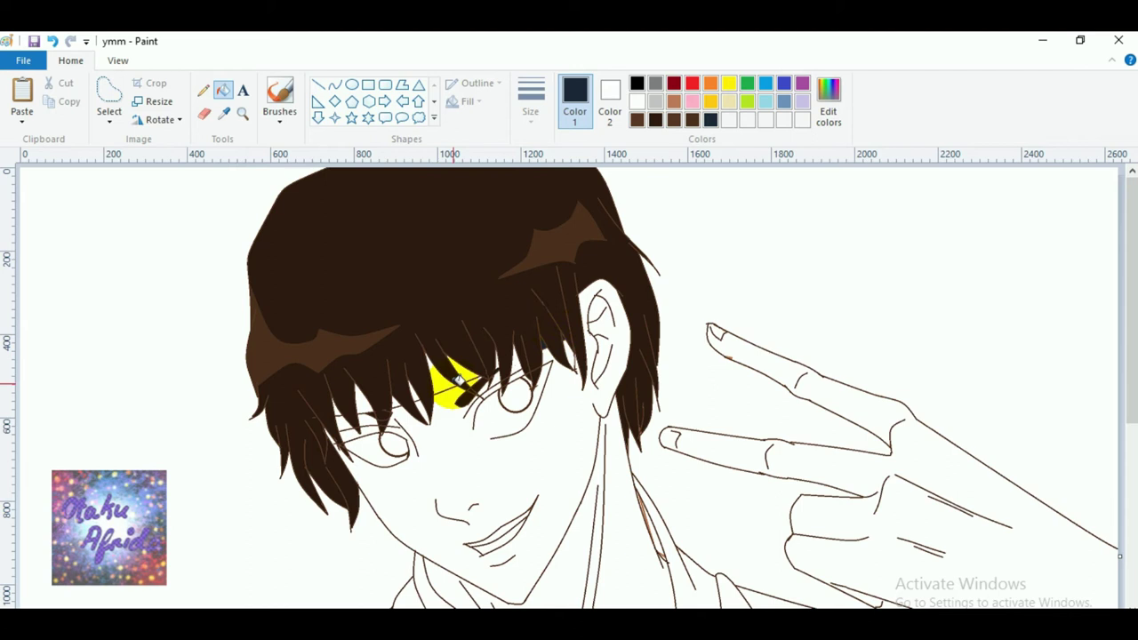
pyautogui.click(492, 357)
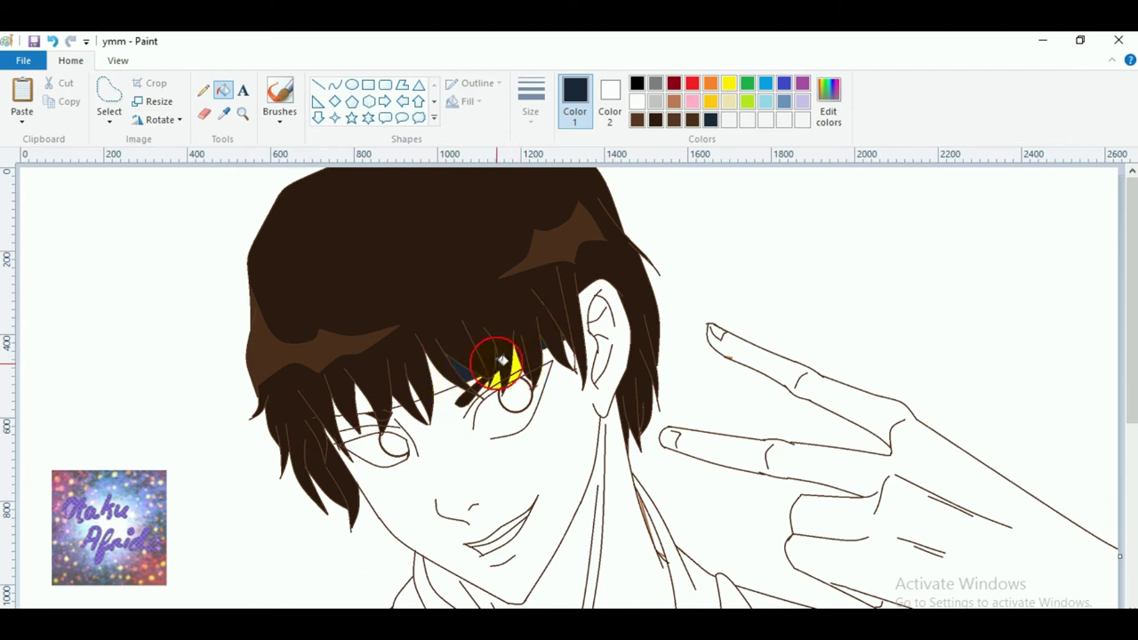
pyautogui.click(358, 403)
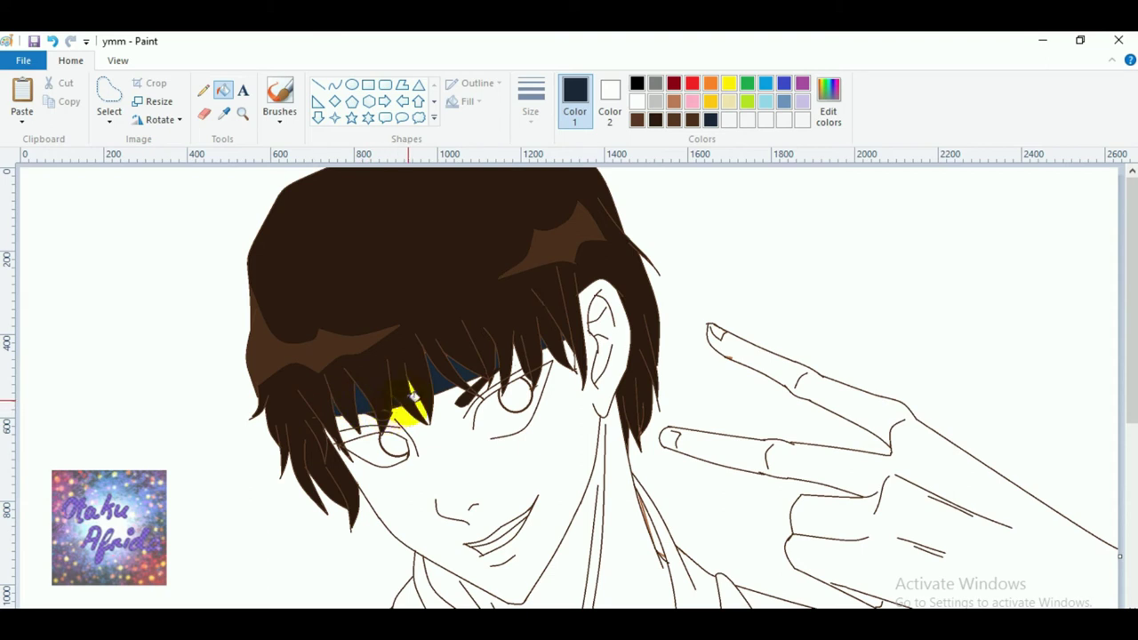
# Close the forehead line in the gap above the right-hand eye with the Pencil in navy and fill the area above it.
pyautogui.click(242, 113)
pyautogui.click(609, 355)
pyautogui.scroll(3, 459, 434)
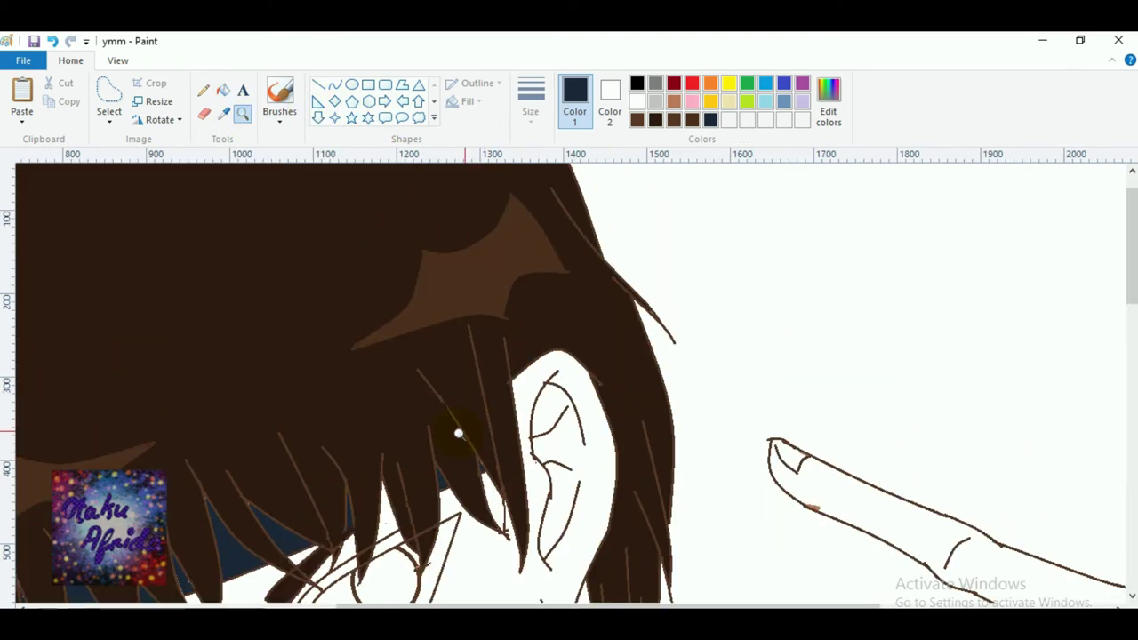
pyautogui.click(203, 90)
pyautogui.scroll(-9, 364, 452)
pyautogui.scroll(3, 347, 311)
pyautogui.moveTo(393, 287); pyautogui.dragTo(379, 295)
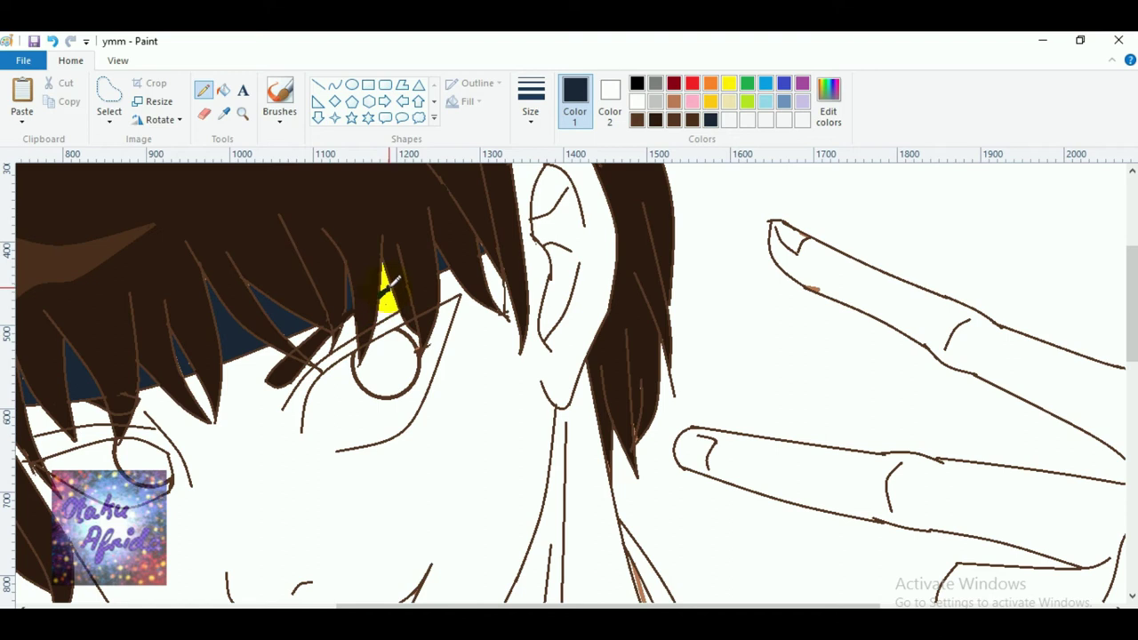
pyautogui.click(223, 90)
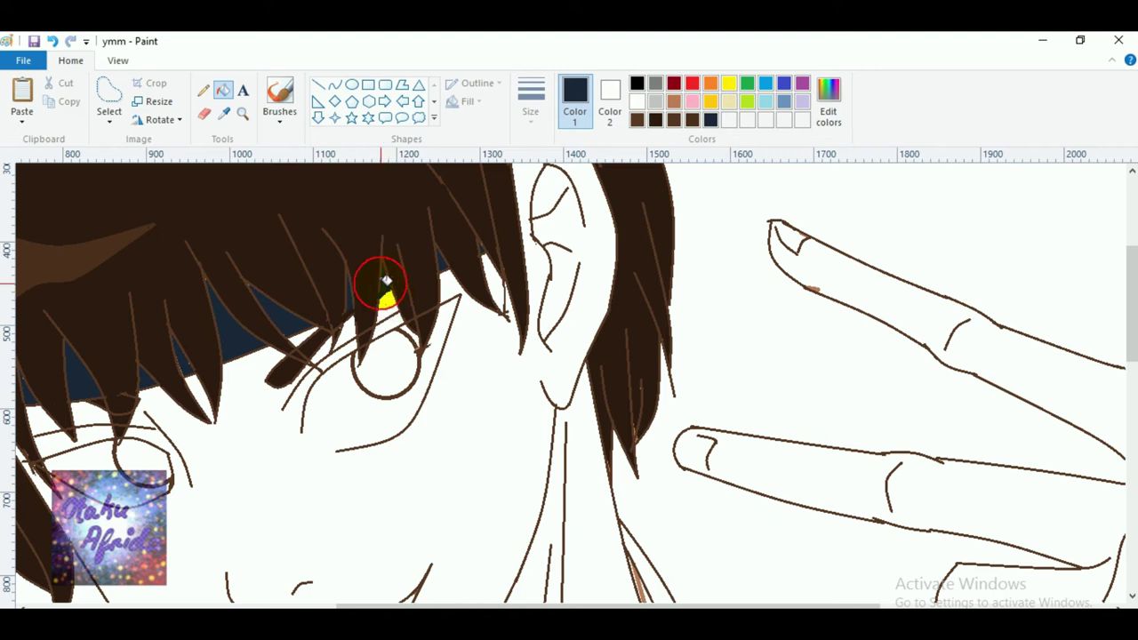
# Fill the two long strips on either side of the jacket's chest opening with dark navy.
pyautogui.click(249, 120)
pyautogui.rightClick(414, 325)
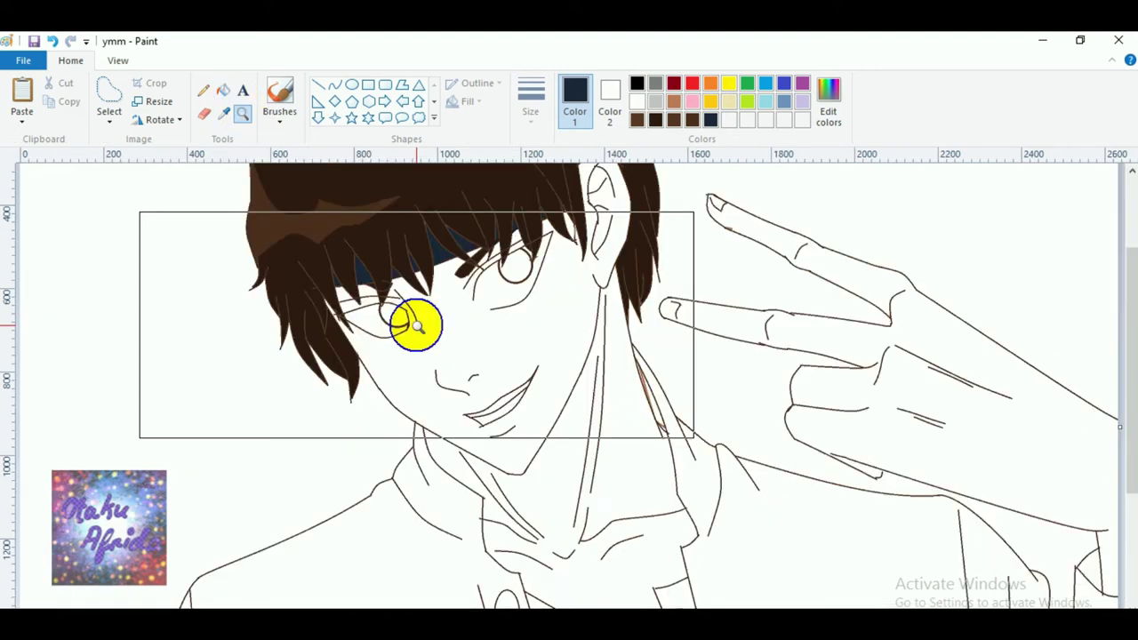
pyautogui.rightClick(391, 398)
pyautogui.click(326, 401)
pyautogui.scroll(-2, 392, 509)
pyautogui.scroll(2, 427, 523)
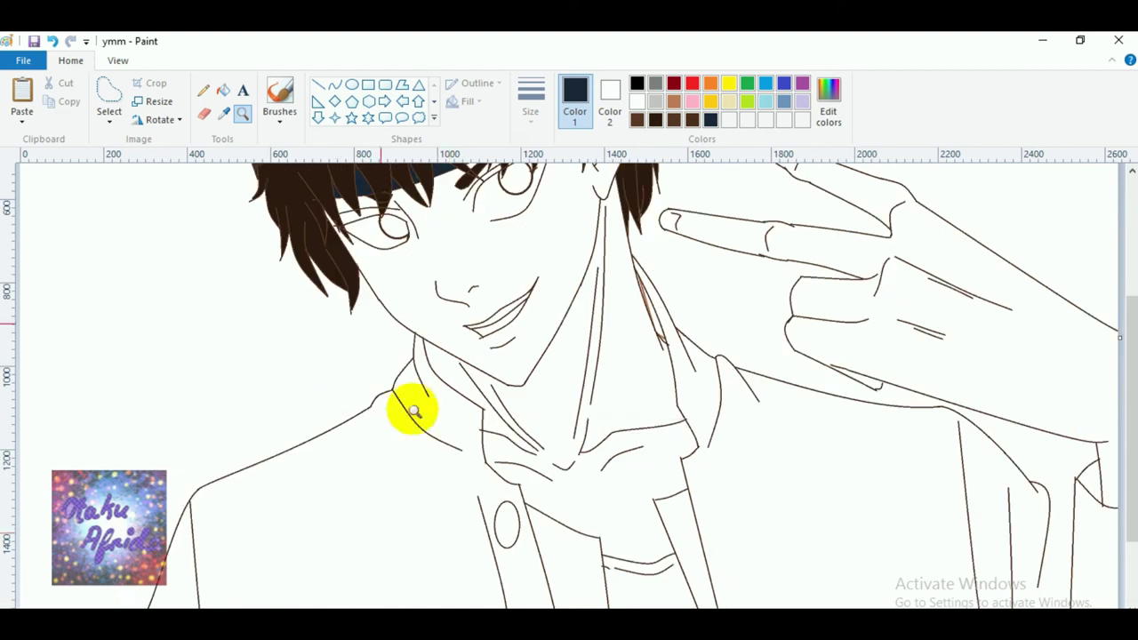
pyautogui.click(222, 91)
pyautogui.scroll(-2, 554, 528)
pyautogui.click(560, 527)
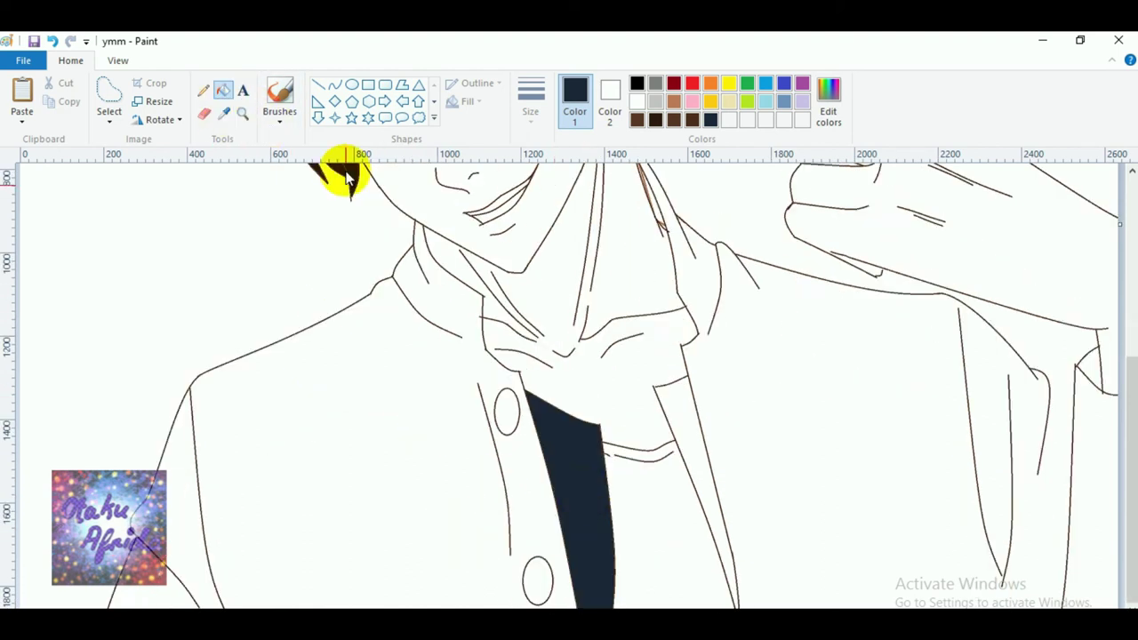
pyautogui.click(206, 92)
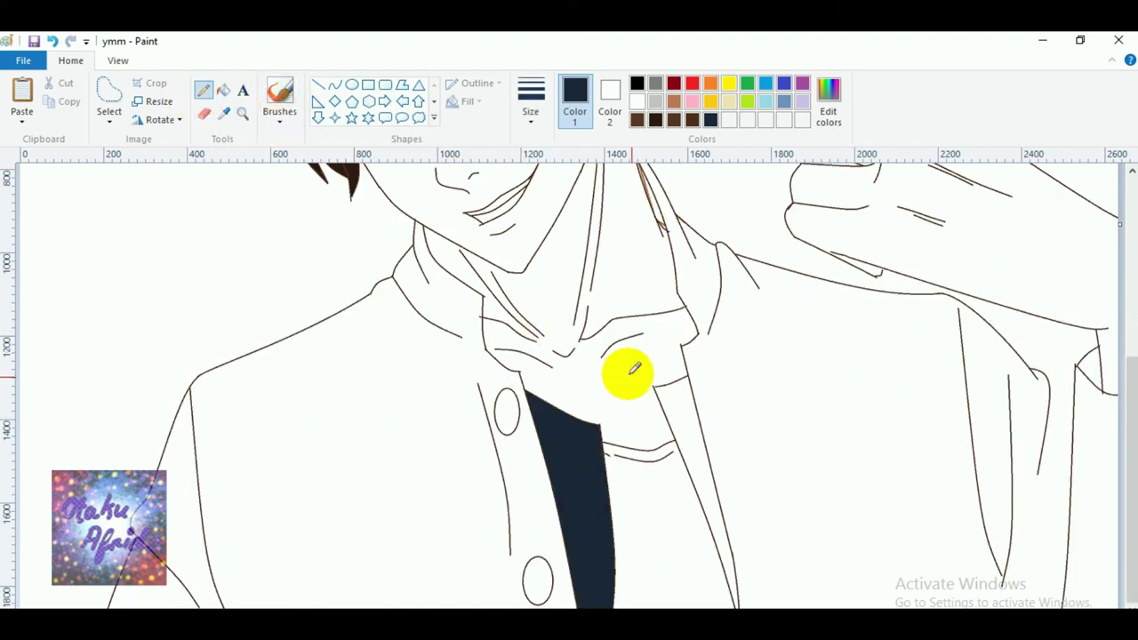
pyautogui.click(221, 90)
pyautogui.click(687, 383)
# Mix a near-black colour starting from the black palette colour for the clothing.
pyautogui.scroll(5, 658, 418)
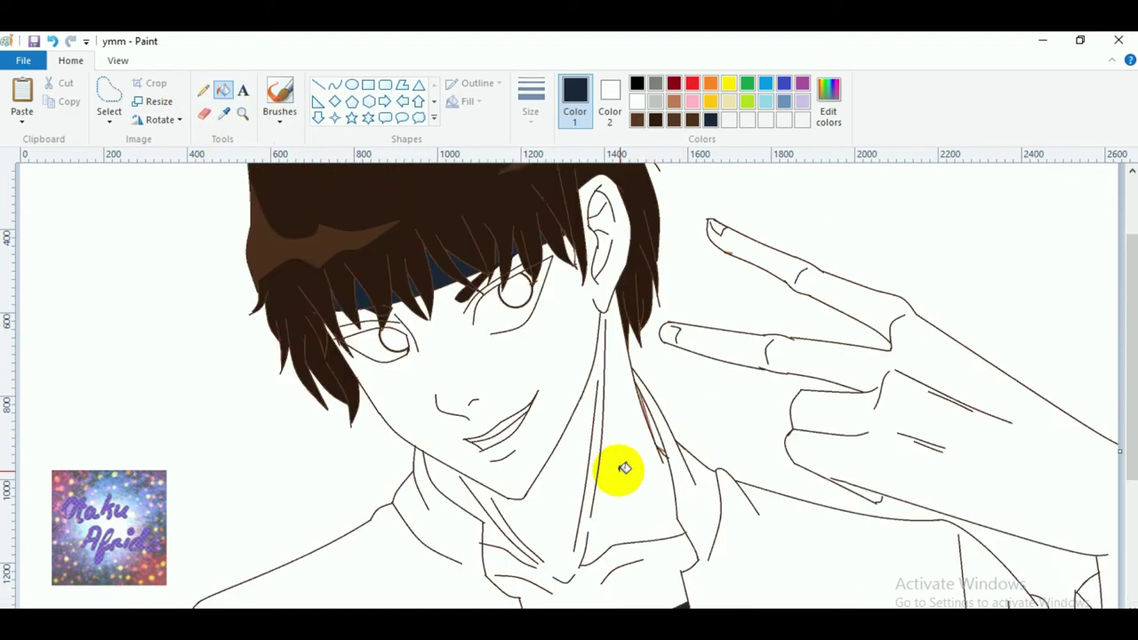
pyautogui.click(637, 82)
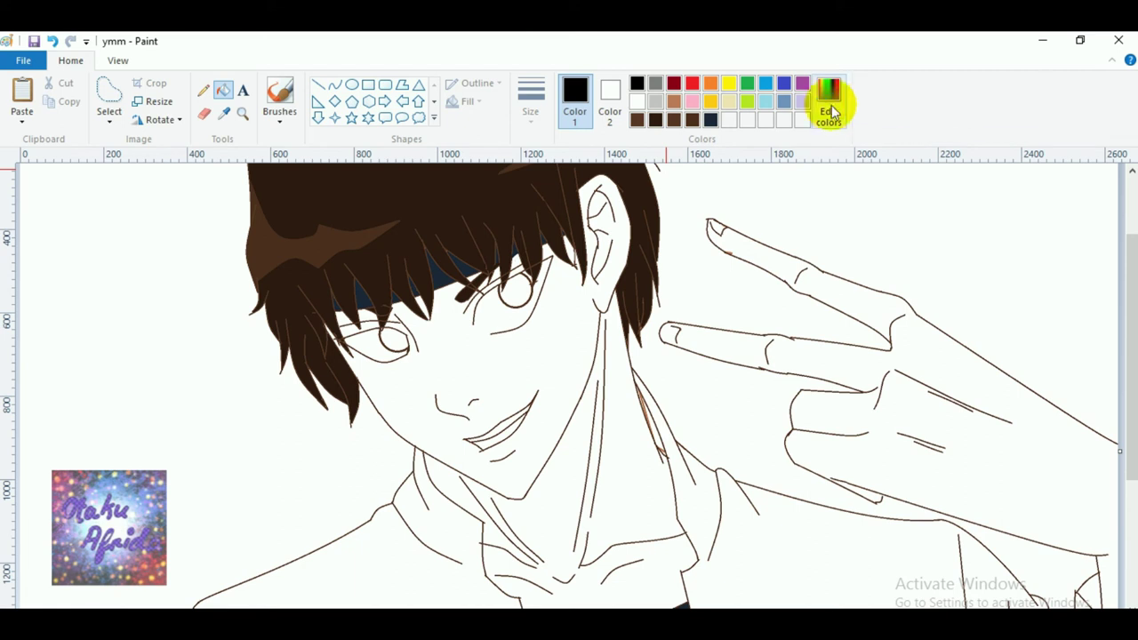
pyautogui.click(833, 111)
pyautogui.click(742, 368)
pyautogui.click(745, 372)
pyautogui.click(422, 458)
pyautogui.scroll(-5, 434, 482)
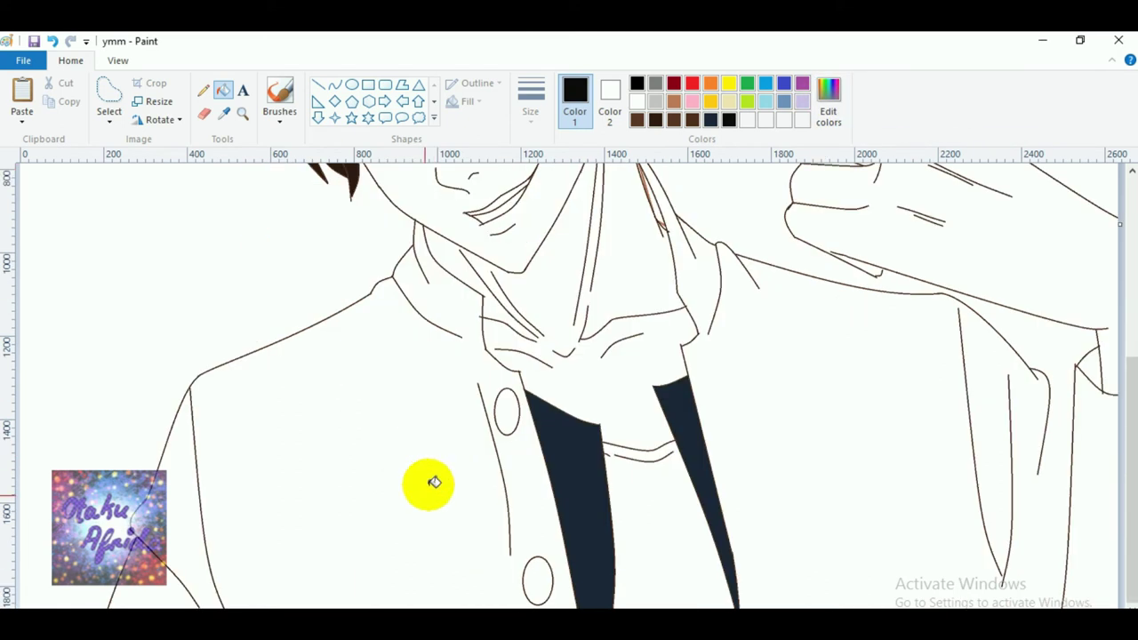
# Fill the buttoned half of the jacket with near-black, try the same on the opposite half, and undo that second fill.
pyautogui.click(434, 482)
pyautogui.click(848, 417)
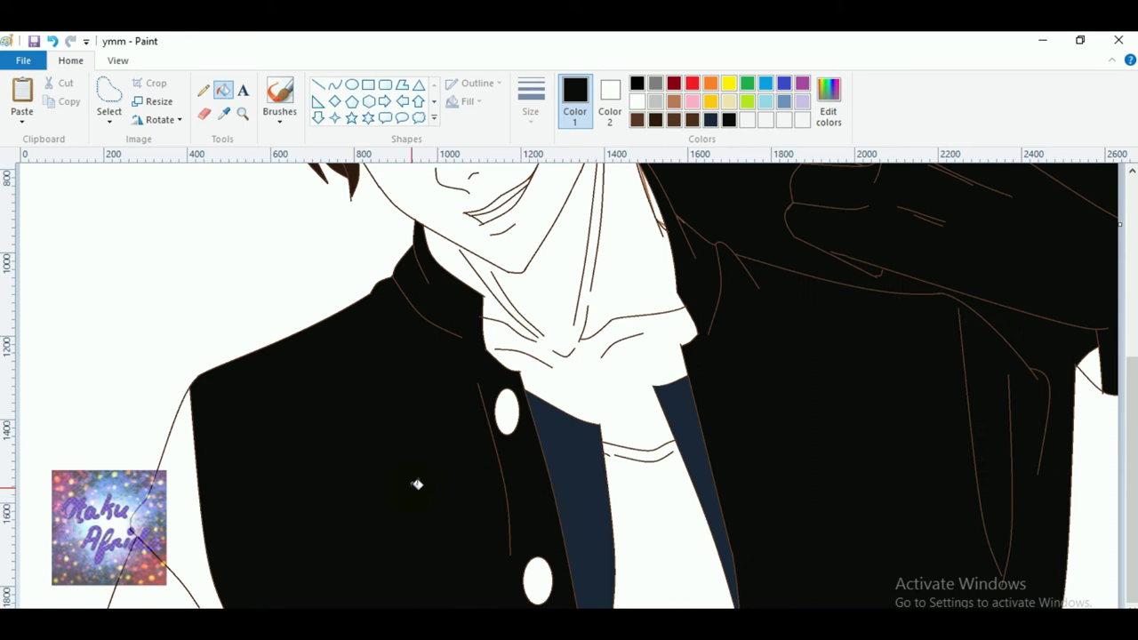
pyautogui.hotkey('ctrl', 'z')
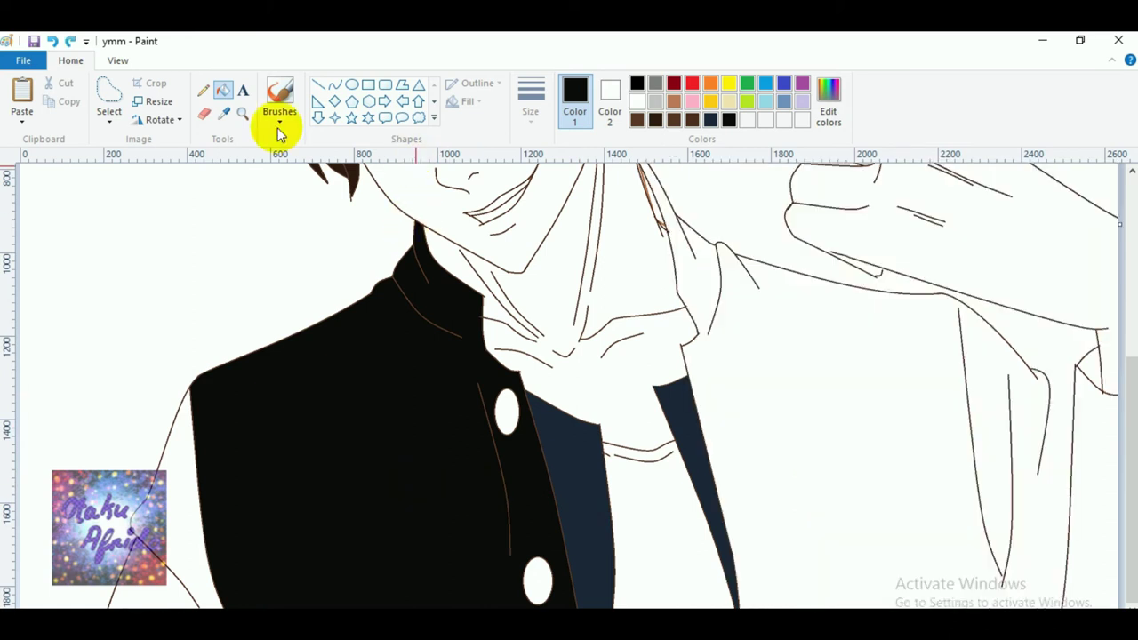
# Close the outline gap at the jacket's armhole below the raised hand with a short dark brown curve, and fill that jacket half near-black.
pyautogui.click(655, 119)
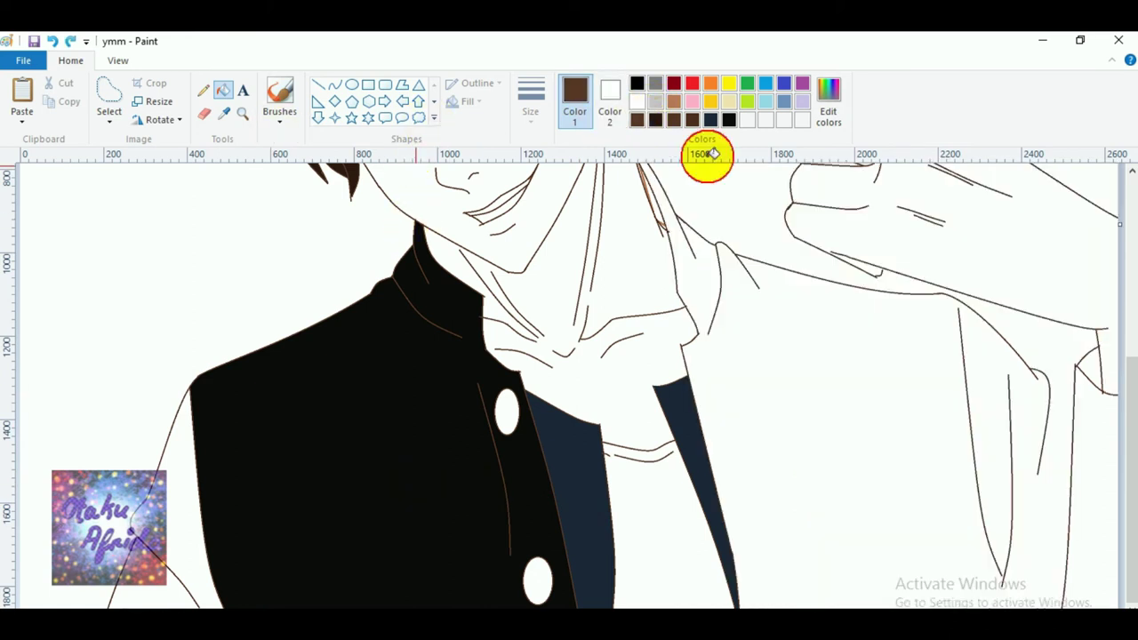
pyautogui.click(334, 84)
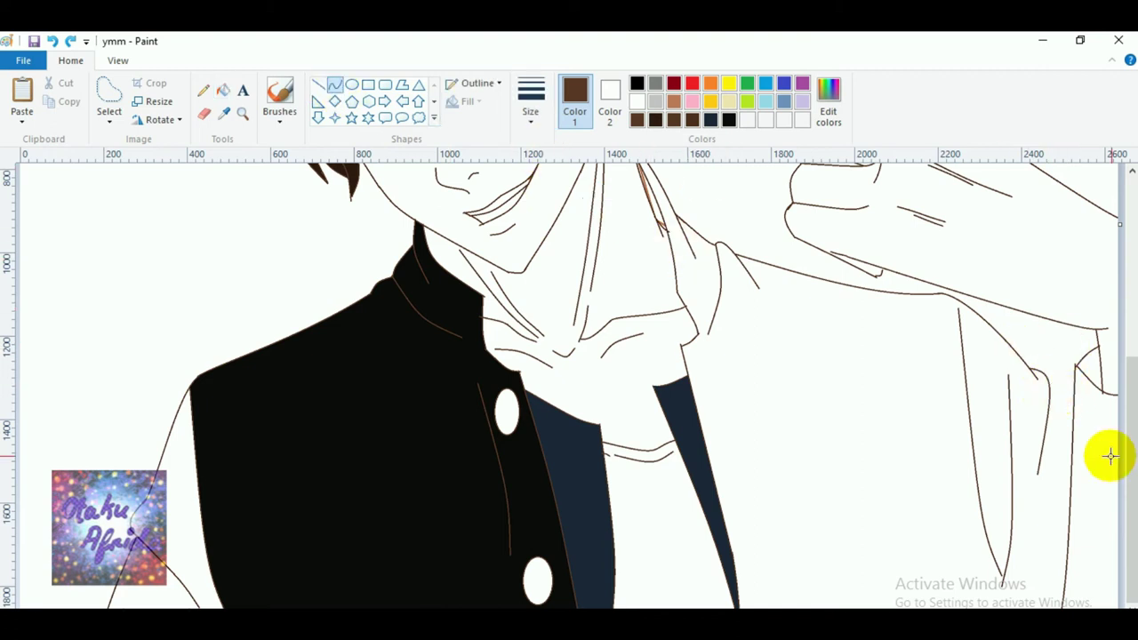
pyautogui.moveTo(1048, 397); pyautogui.dragTo(1068, 413)
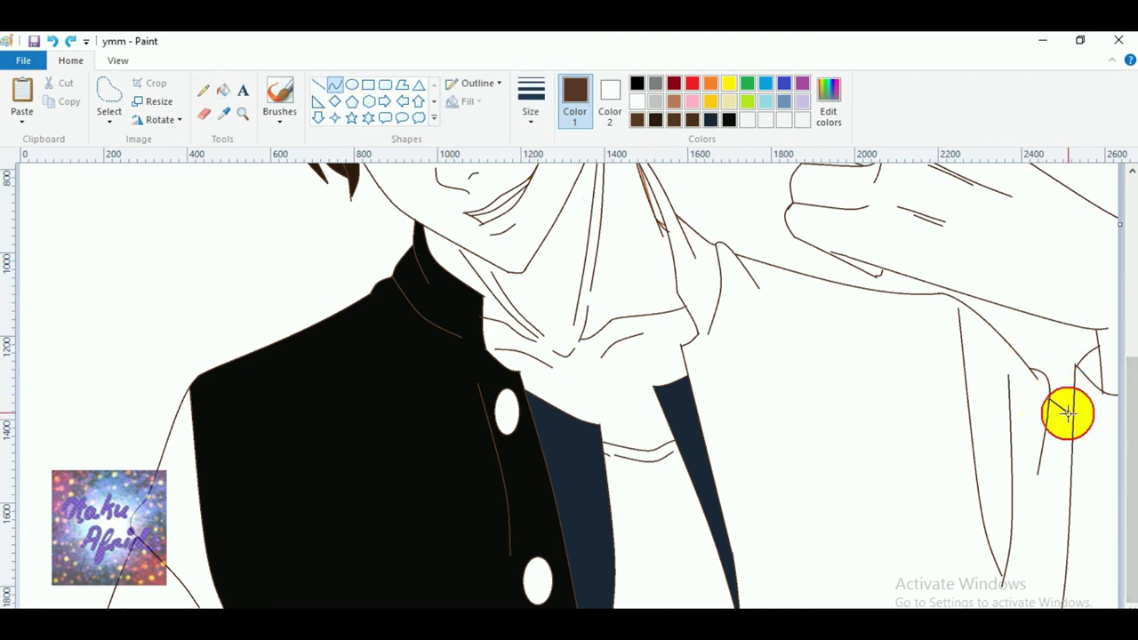
pyautogui.click(223, 91)
pyautogui.click(723, 123)
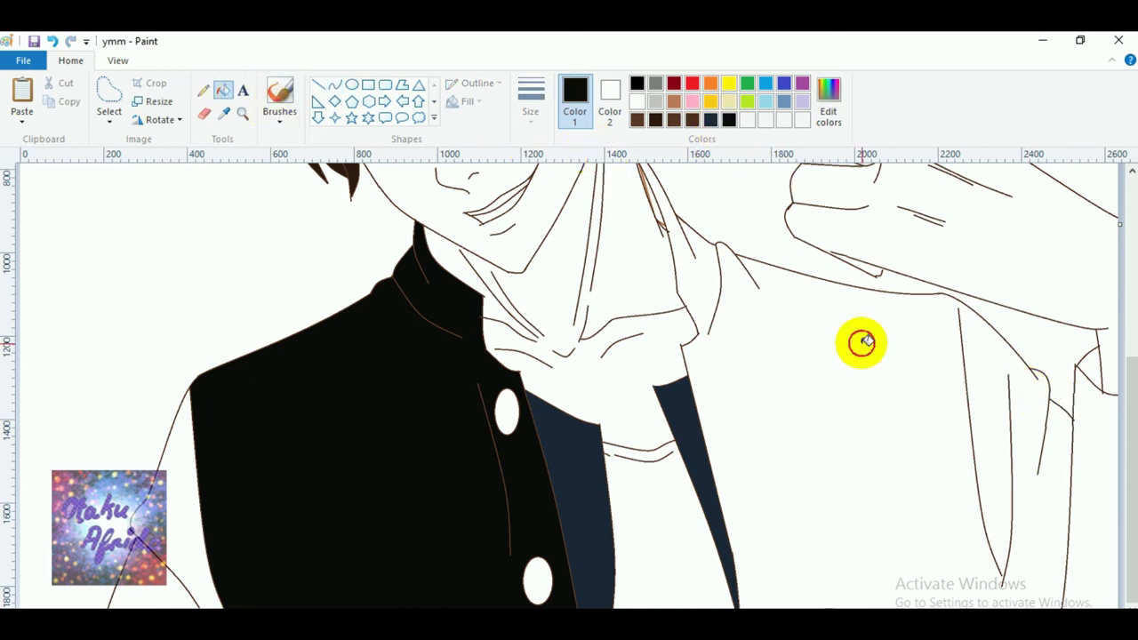
pyautogui.click(862, 341)
# Fill the narrow collar sections beside the neck, below the ear, with near-black.
pyautogui.scroll(2, 785, 414)
pyautogui.click(656, 316)
pyautogui.click(674, 328)
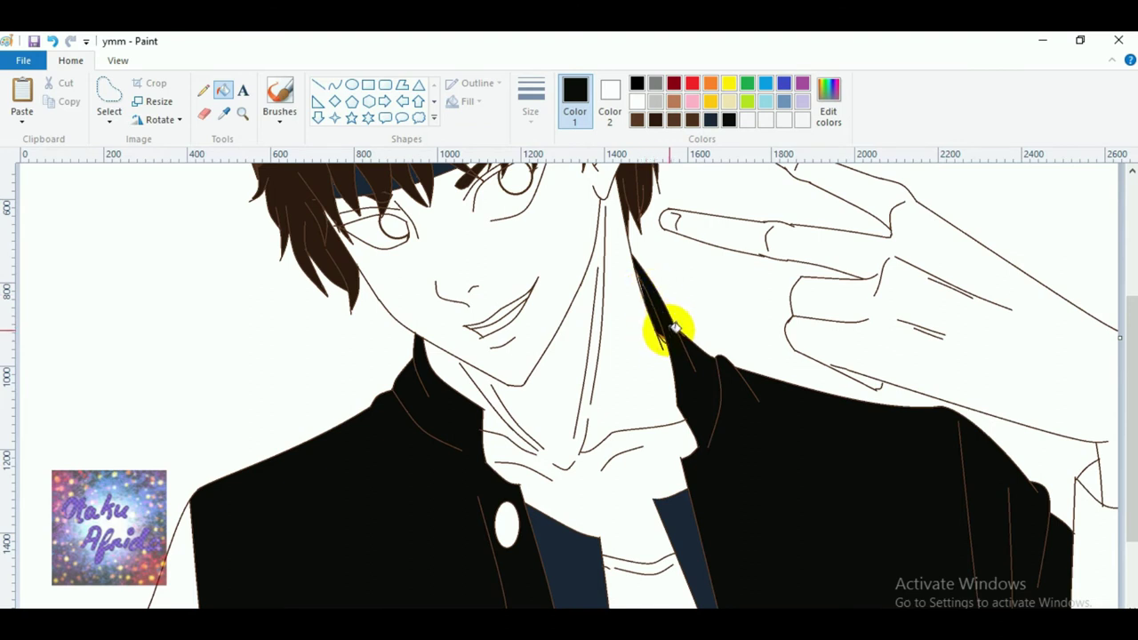
pyautogui.click(668, 333)
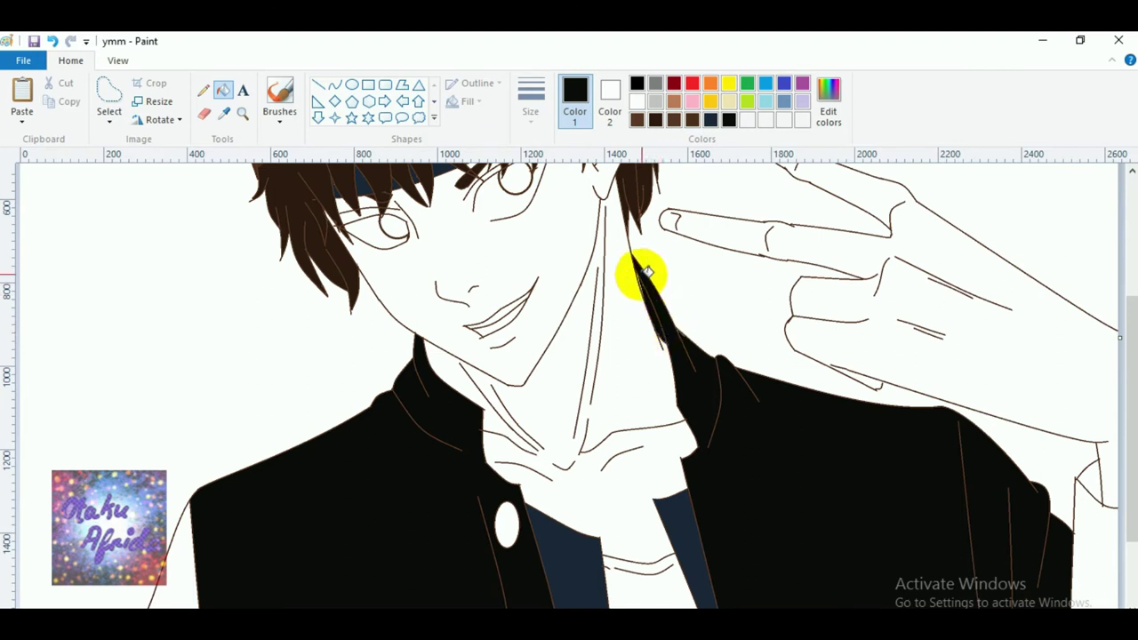
# Try recolouring the connected brown outlines with near-black, starting from the collar line beside the neck.
pyautogui.click(638, 282)
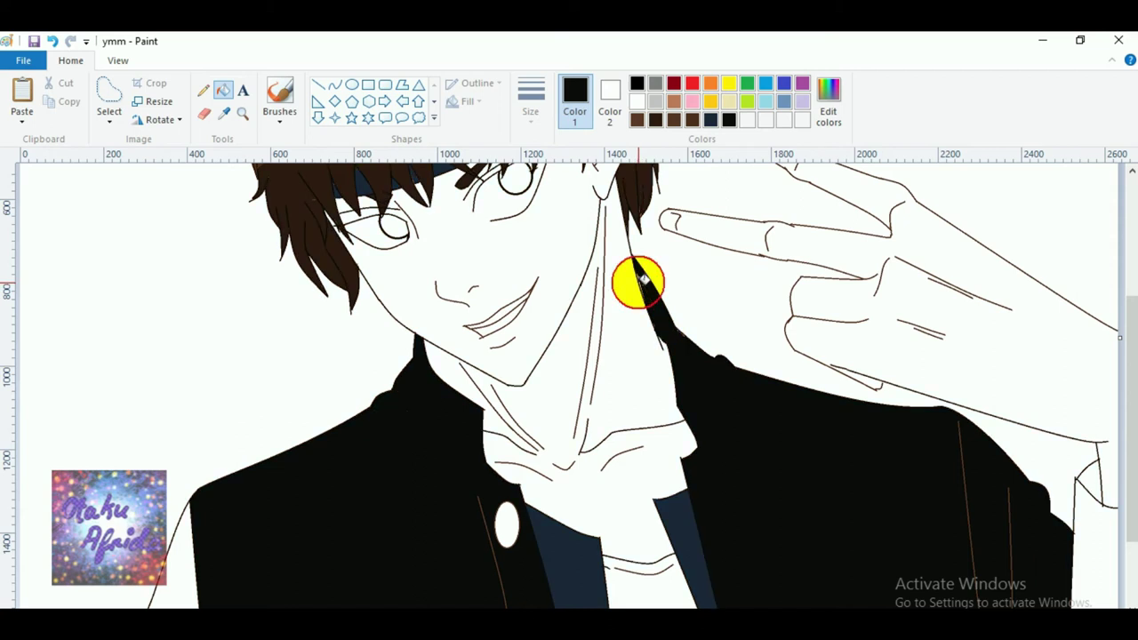
pyautogui.click(640, 279)
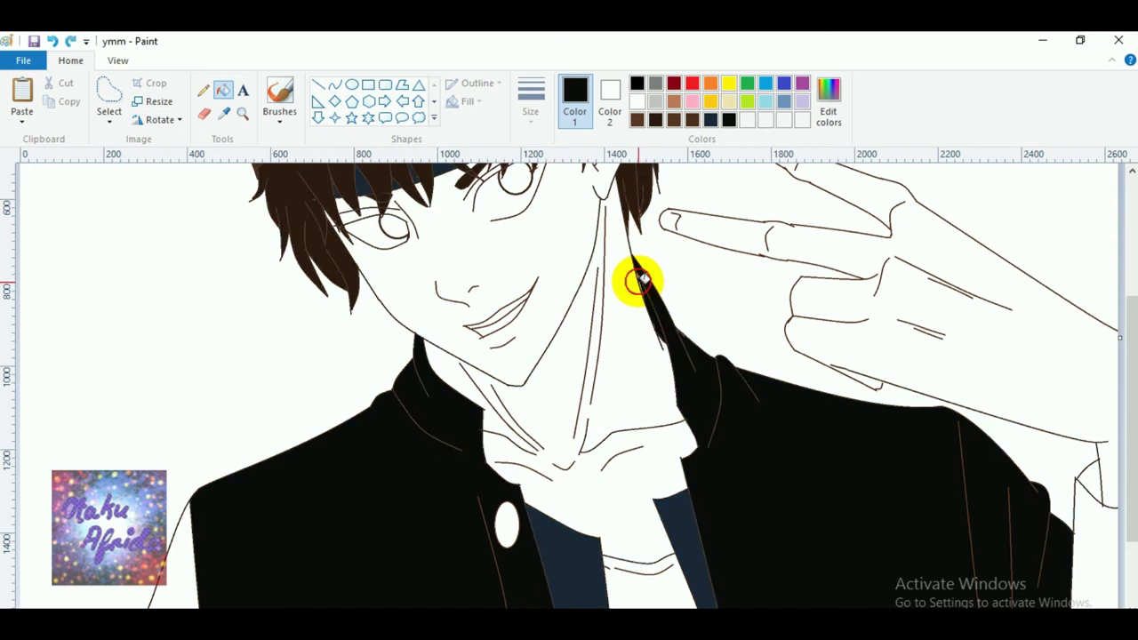
pyautogui.hotkey('ctrl', 'z')
pyautogui.scroll(3, 703, 376)
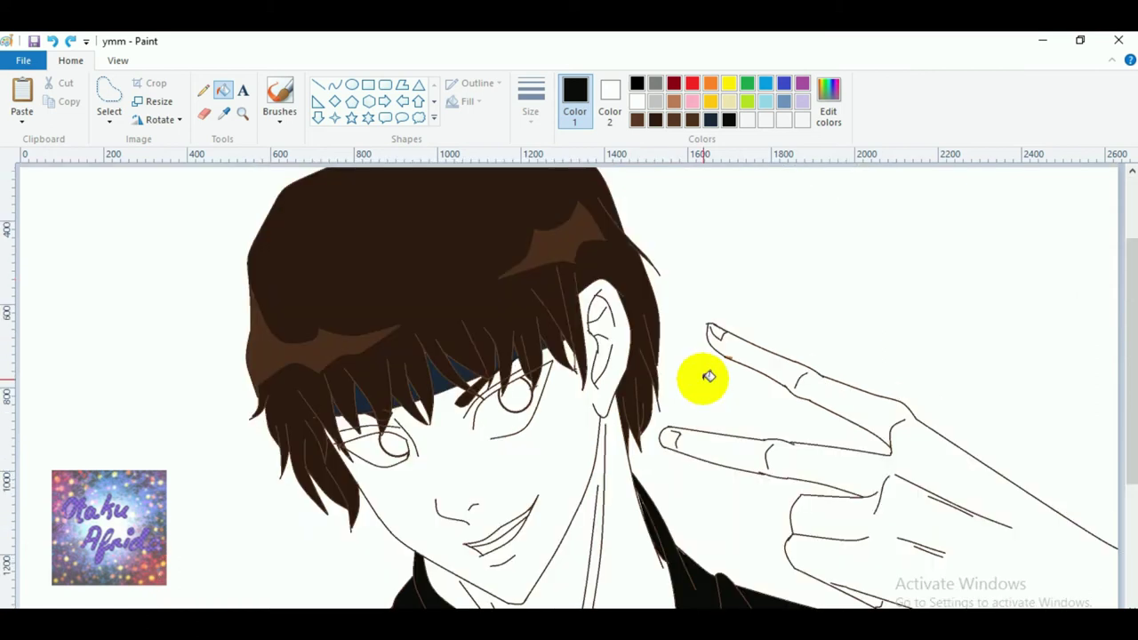
pyautogui.scroll(-5, 704, 376)
pyautogui.scroll(4, 694, 391)
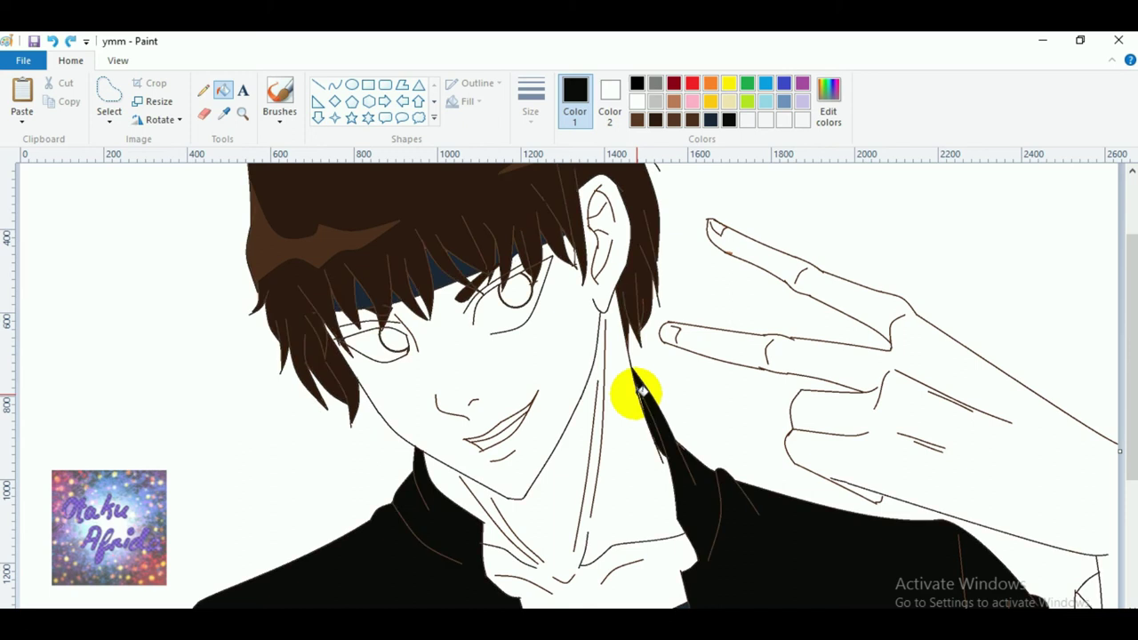
pyautogui.click(642, 391)
pyautogui.hotkey('ctrl', 'z')
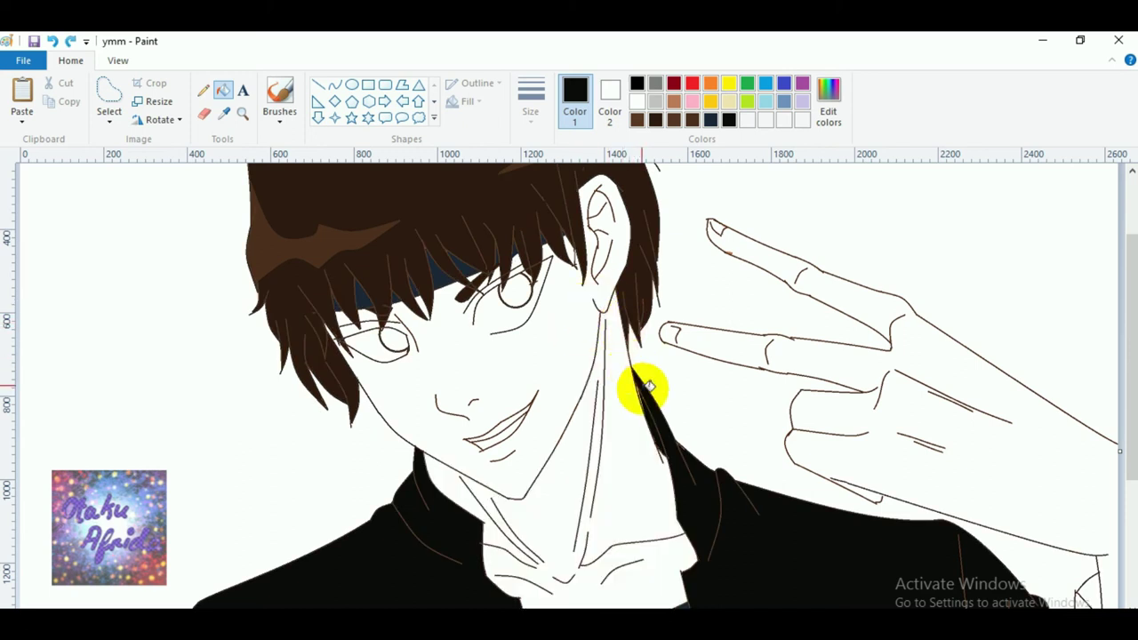
pyautogui.click(642, 392)
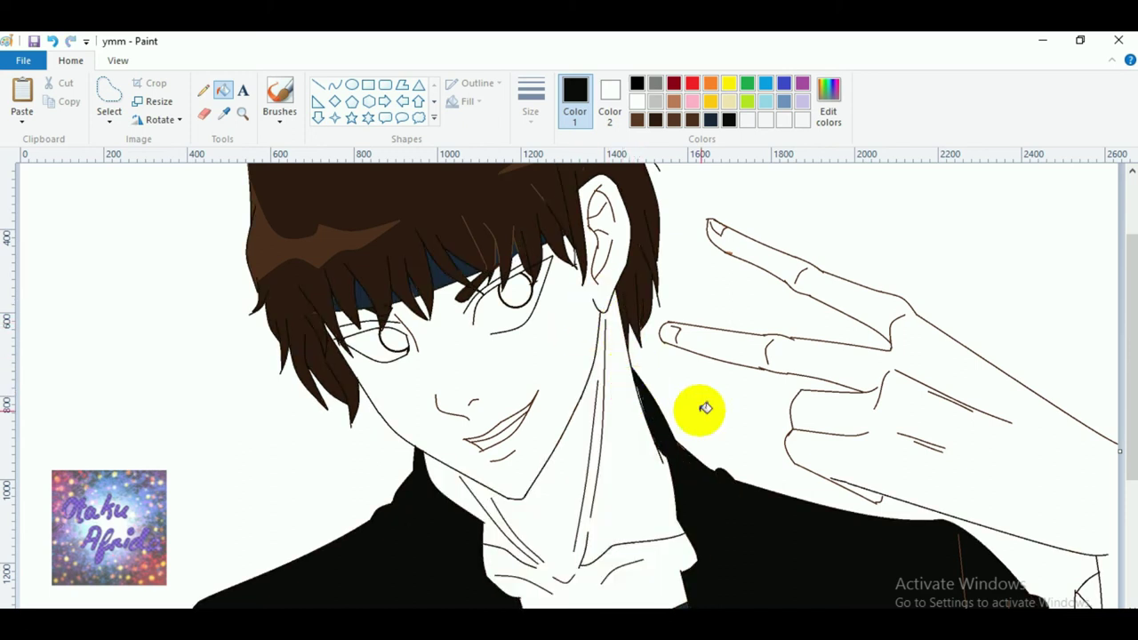
pyautogui.scroll(-3, 765, 503)
pyautogui.scroll(3, 764, 503)
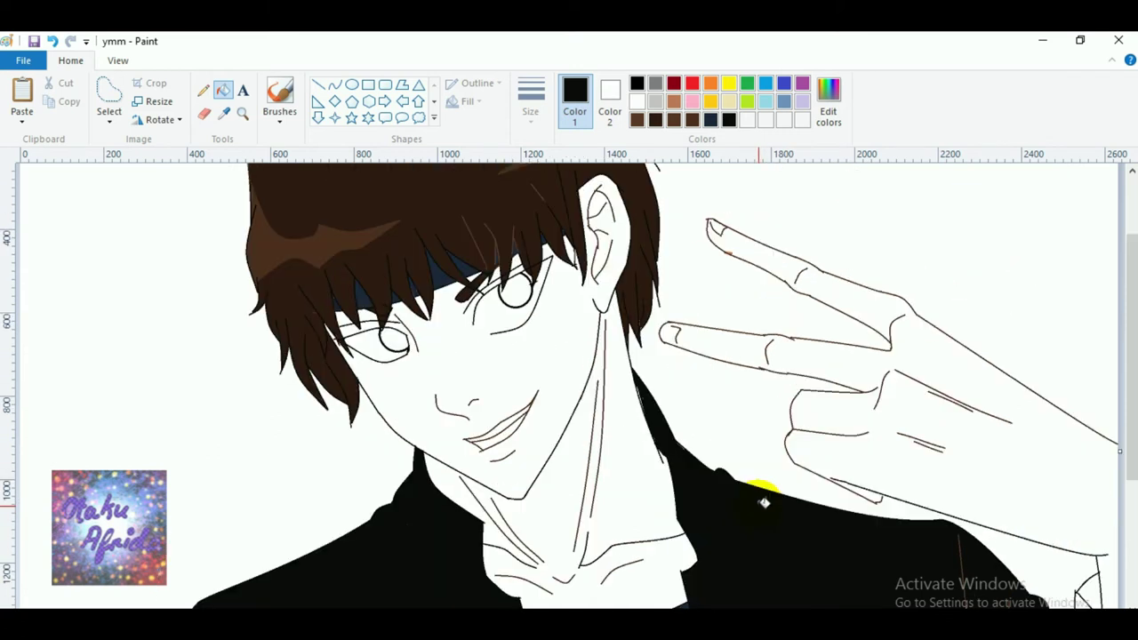
pyautogui.scroll(-3, 764, 503)
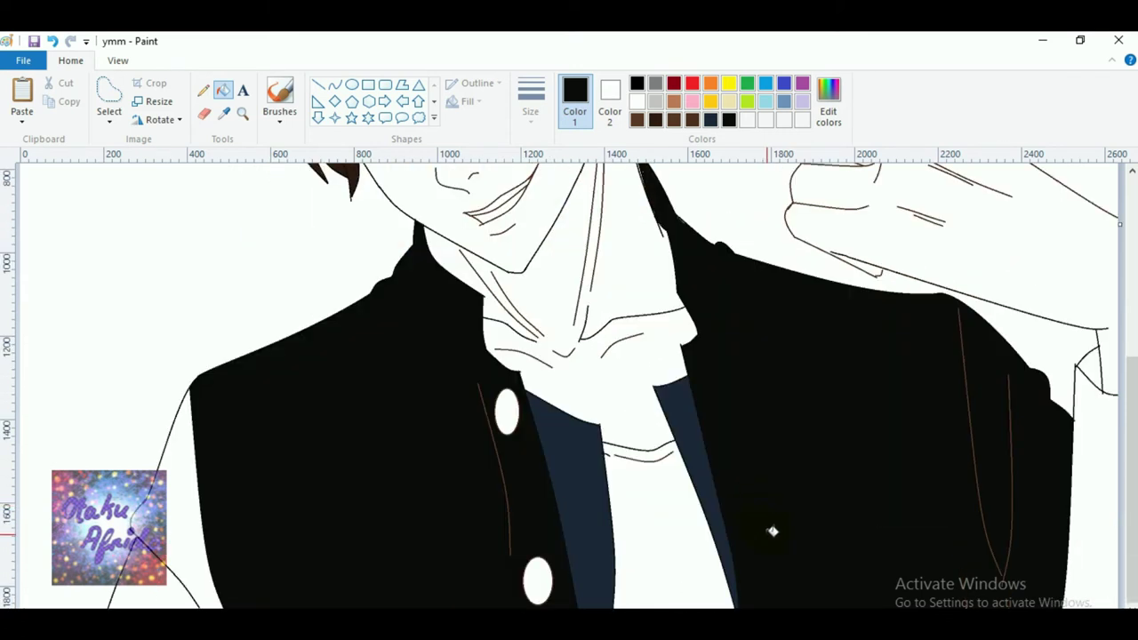
pyautogui.scroll(3, 466, 397)
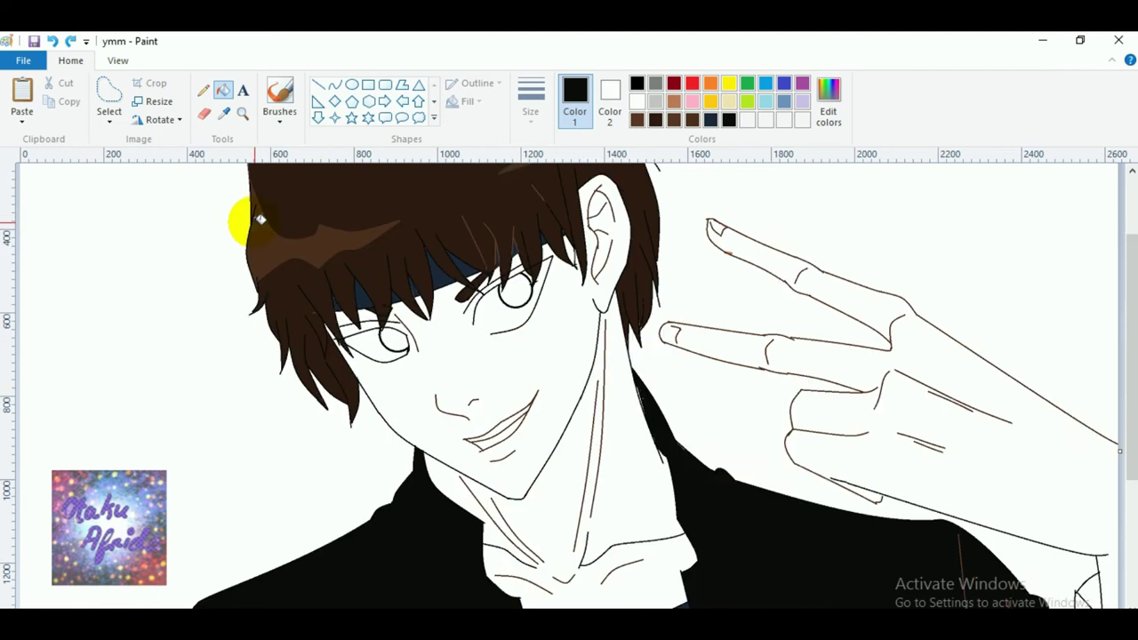
# Examine the collar tip and nearby outlines up close, and return to the wider view of the head.
pyautogui.click(241, 114)
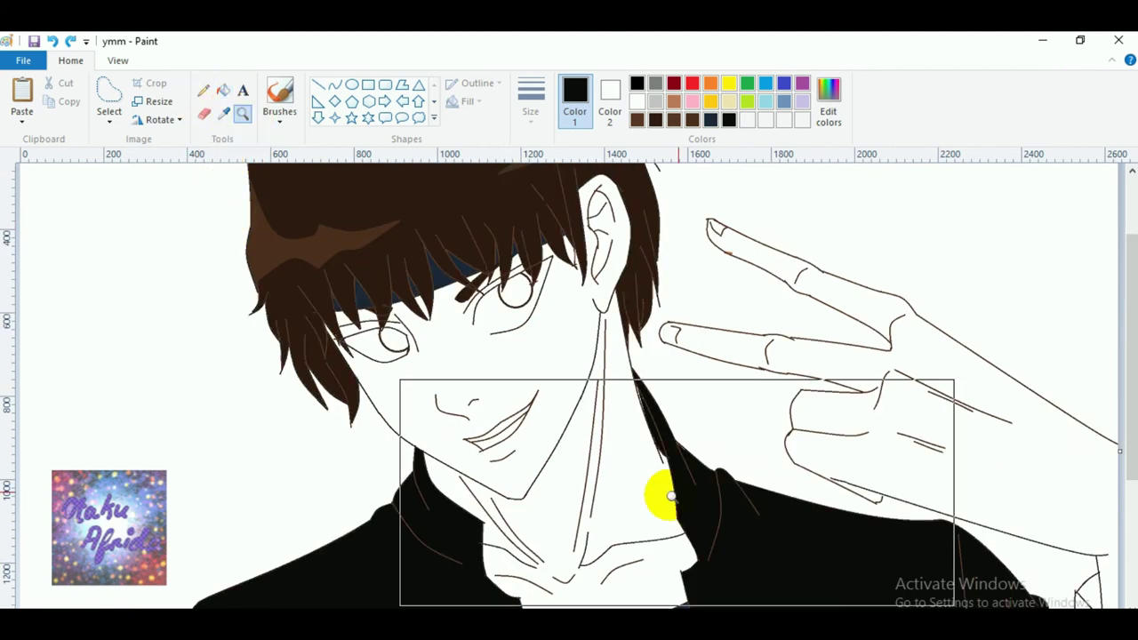
pyautogui.click(662, 496)
pyautogui.scroll(-3, 667, 485)
pyautogui.scroll(6, 645, 472)
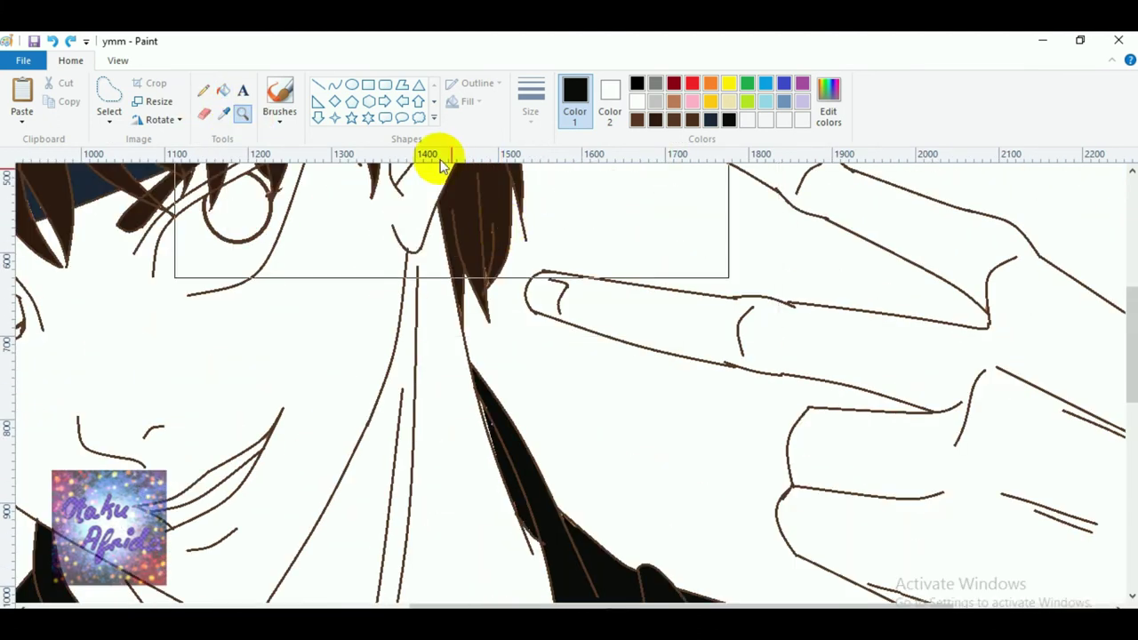
pyautogui.click(223, 90)
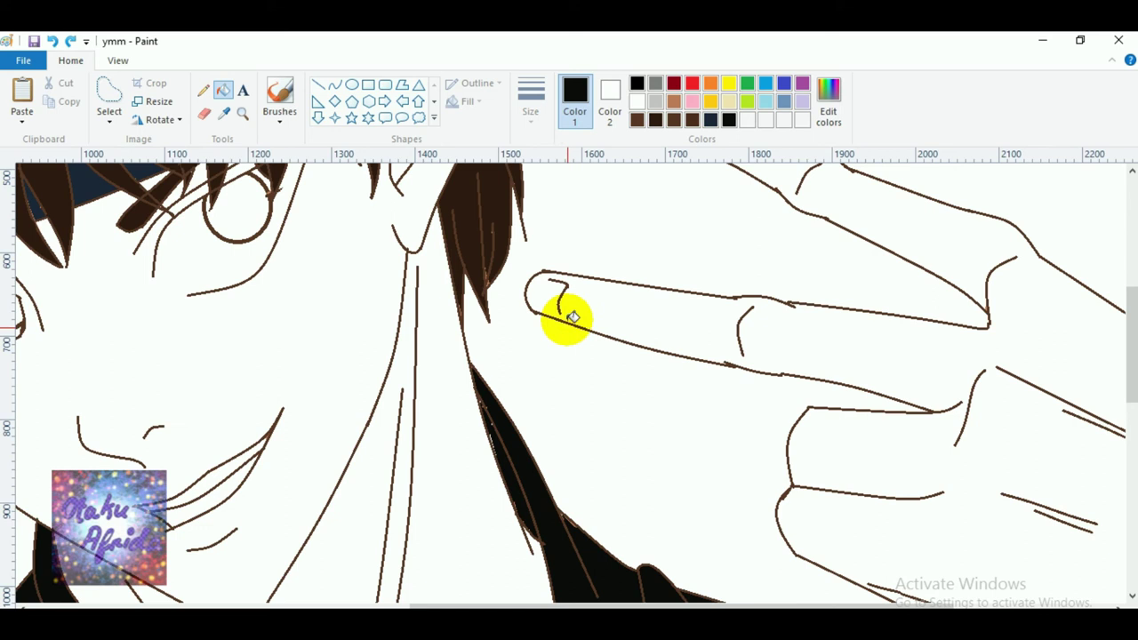
pyautogui.click(242, 113)
pyautogui.rightClick(382, 340)
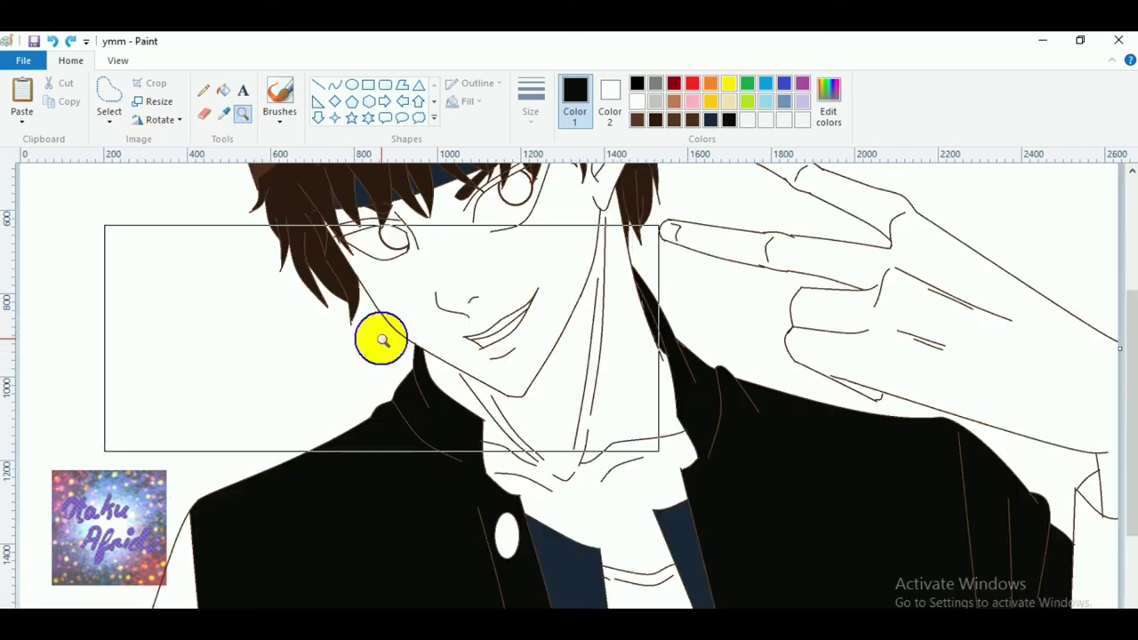
pyautogui.rightClick(381, 340)
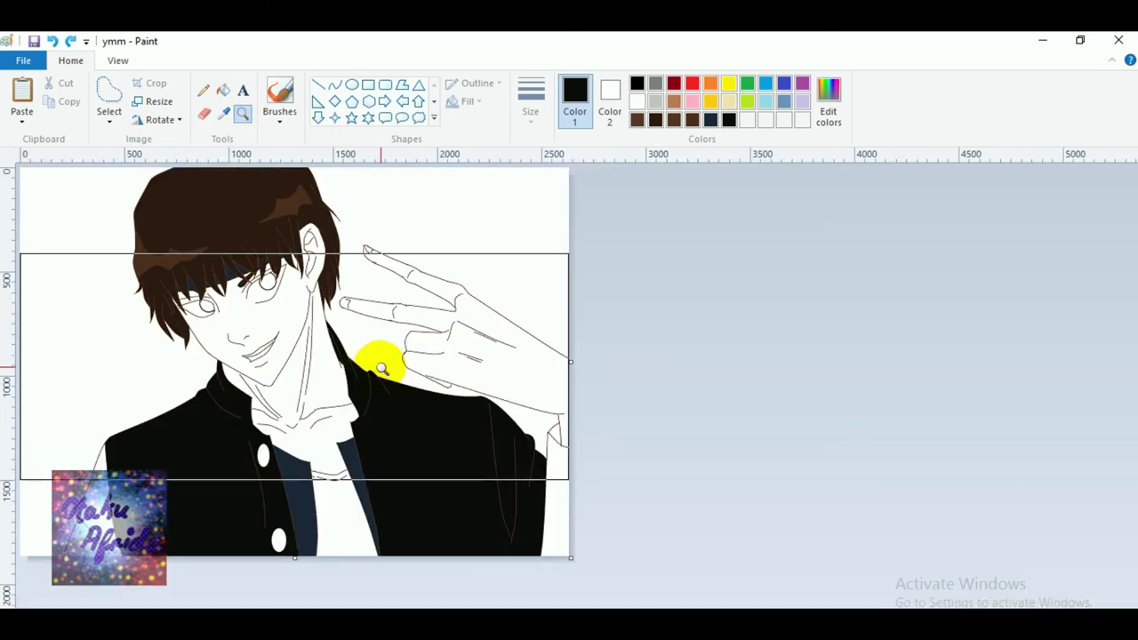
pyautogui.click(382, 348)
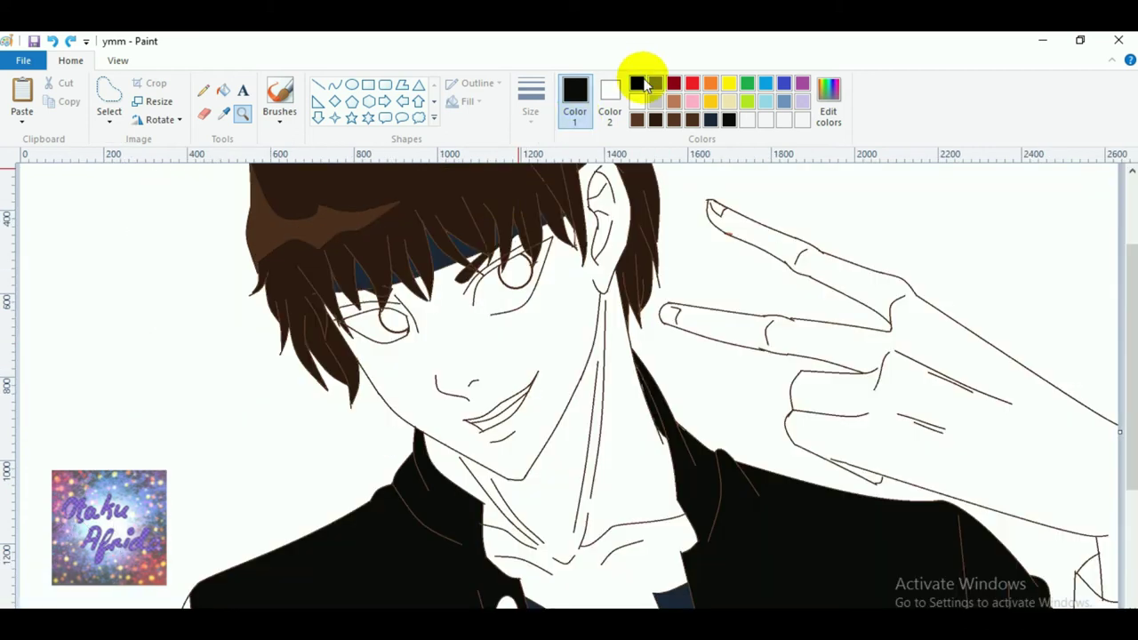
pyautogui.scroll(3, 569, 213)
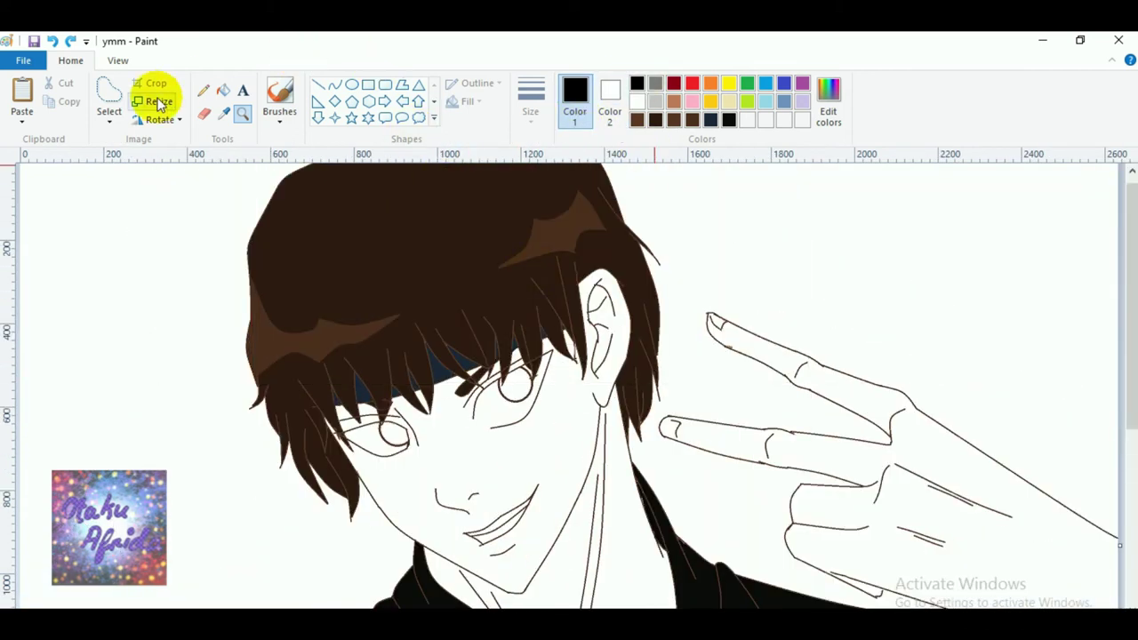
# Set Color 1 to pure black for the Fill tool, keeping Color 2 white.
pyautogui.click(610, 98)
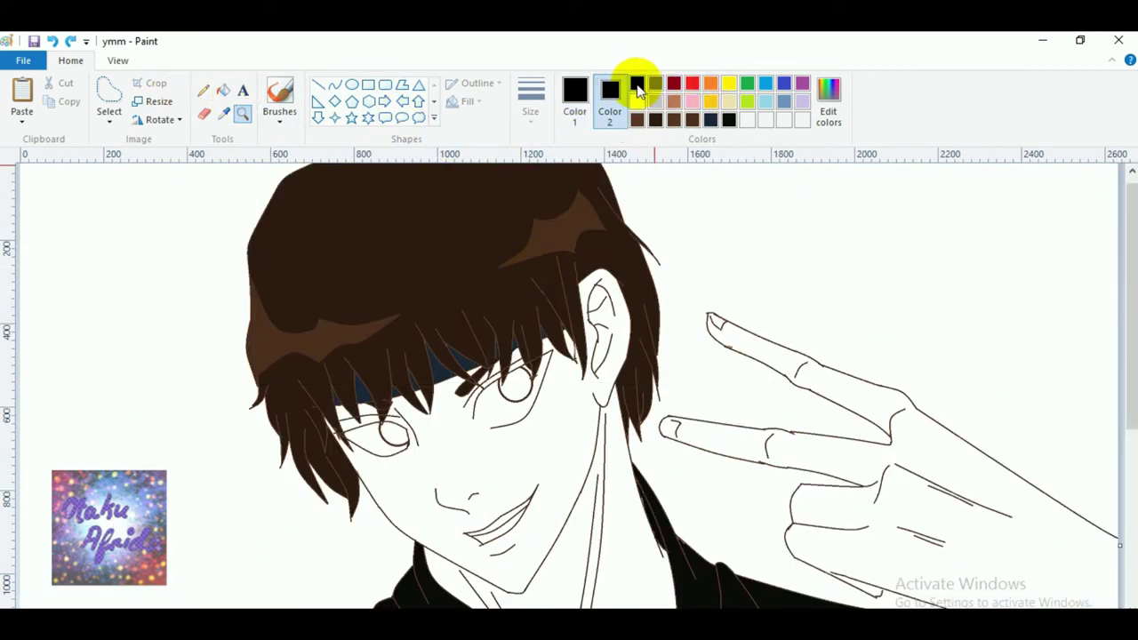
pyautogui.click(638, 102)
pyautogui.click(584, 98)
pyautogui.click(637, 84)
pyautogui.click(222, 90)
# Try filling the main hair area with black, and undo the fills.
pyautogui.click(583, 274)
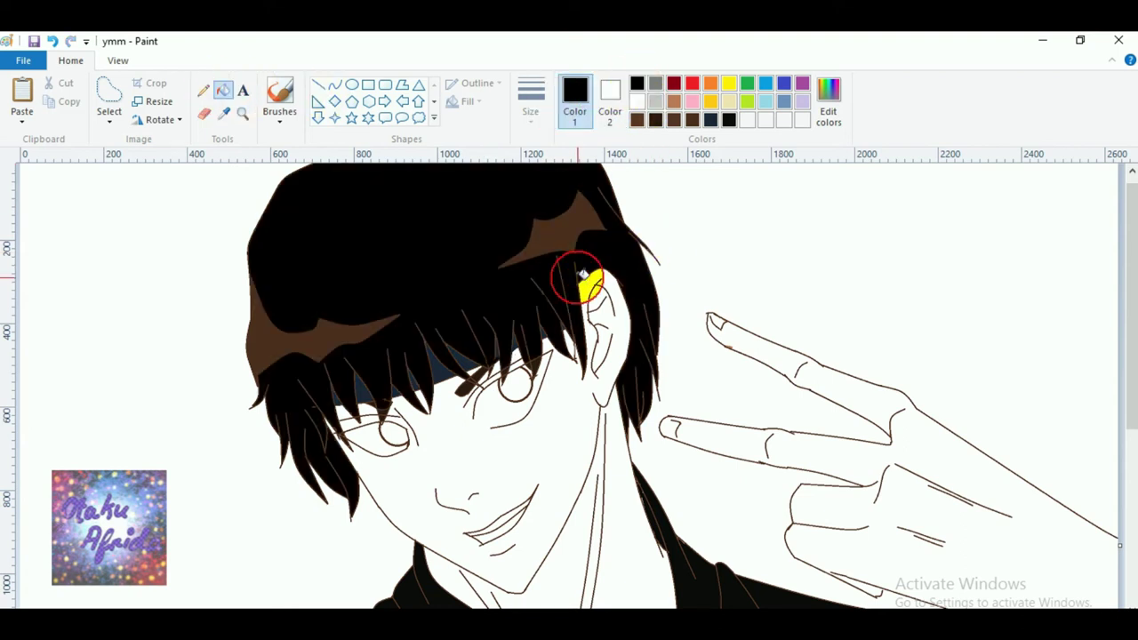
pyautogui.hotkey('ctrl', 'z')
pyautogui.click(495, 255)
pyautogui.scroll(-5, 682, 453)
pyautogui.scroll(5, 695, 452)
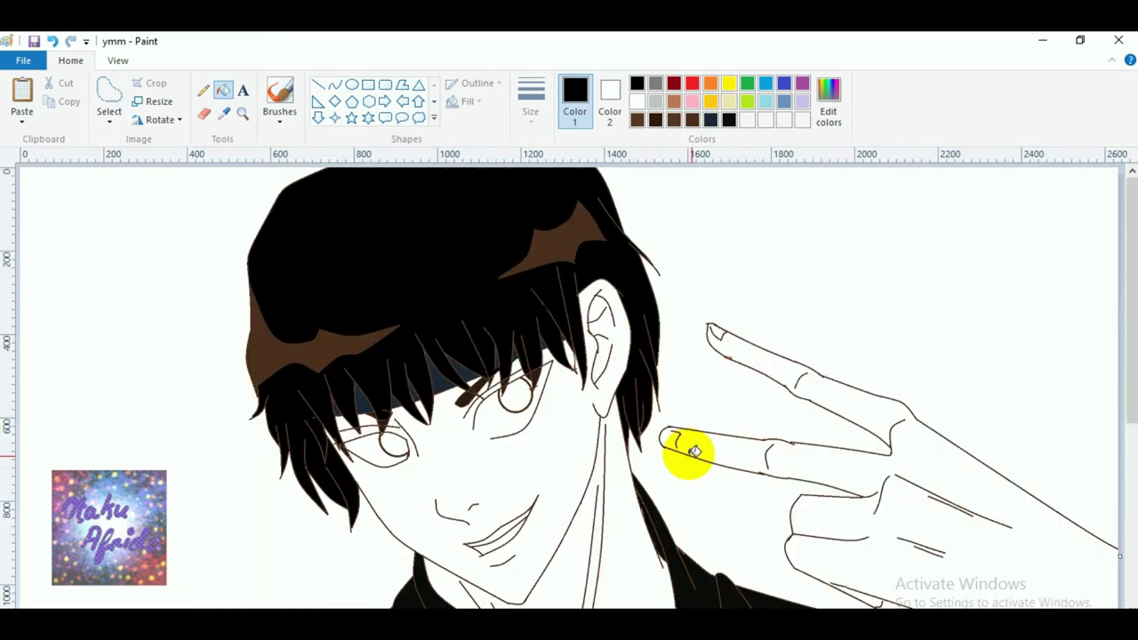
pyautogui.hotkey('ctrl', 'z')
# Recolour the connected brown outlines of the hair, face and jacket black, starting from the line below the ear.
pyautogui.click(623, 438)
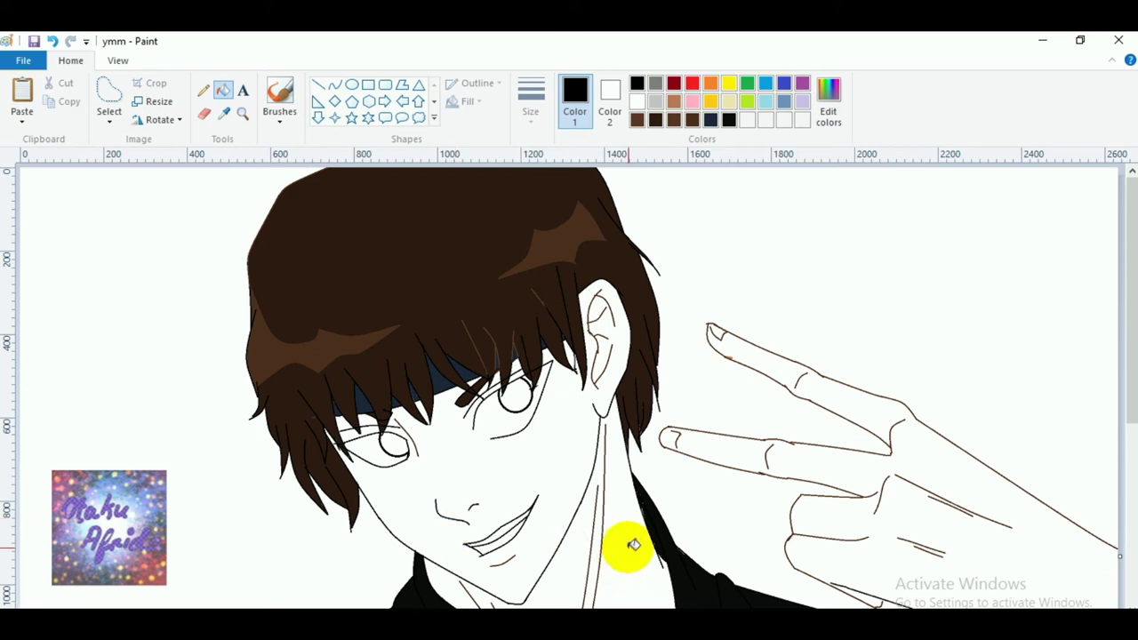
pyautogui.scroll(-5, 633, 545)
pyautogui.scroll(2, 633, 545)
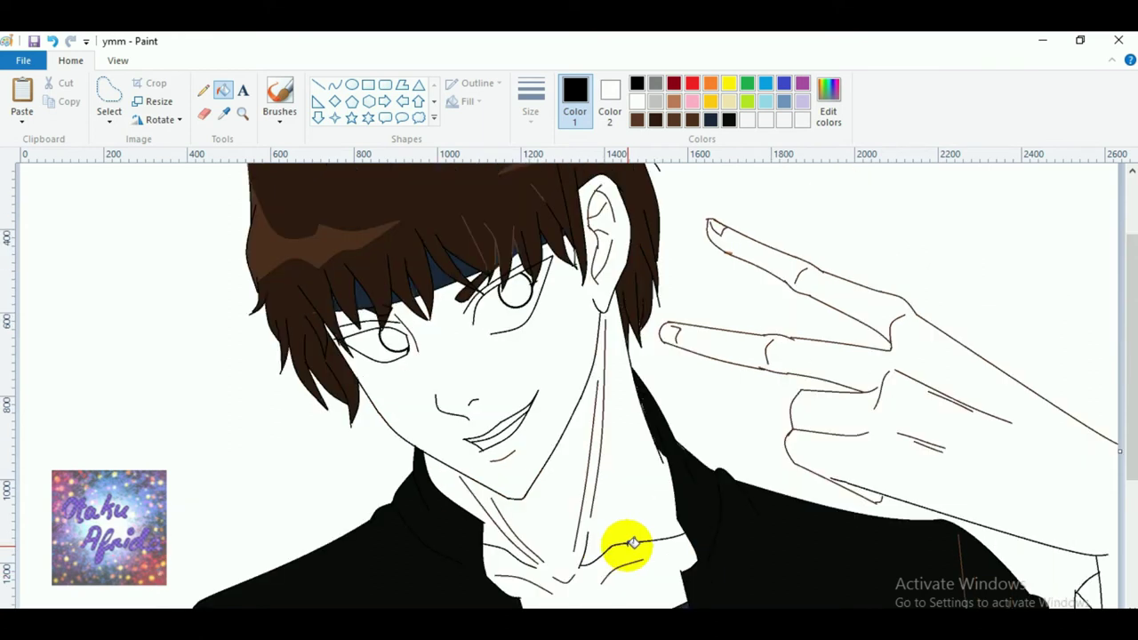
pyautogui.scroll(-2, 623, 541)
# Recolour the remaining brown detail lines black, including the jacket's fold line beside the buttons.
pyautogui.click(504, 484)
pyautogui.hotkey('ctrl', 'z')
pyautogui.click(505, 484)
pyautogui.click(838, 254)
pyautogui.click(533, 386)
pyautogui.click(821, 254)
pyautogui.scroll(2, 838, 254)
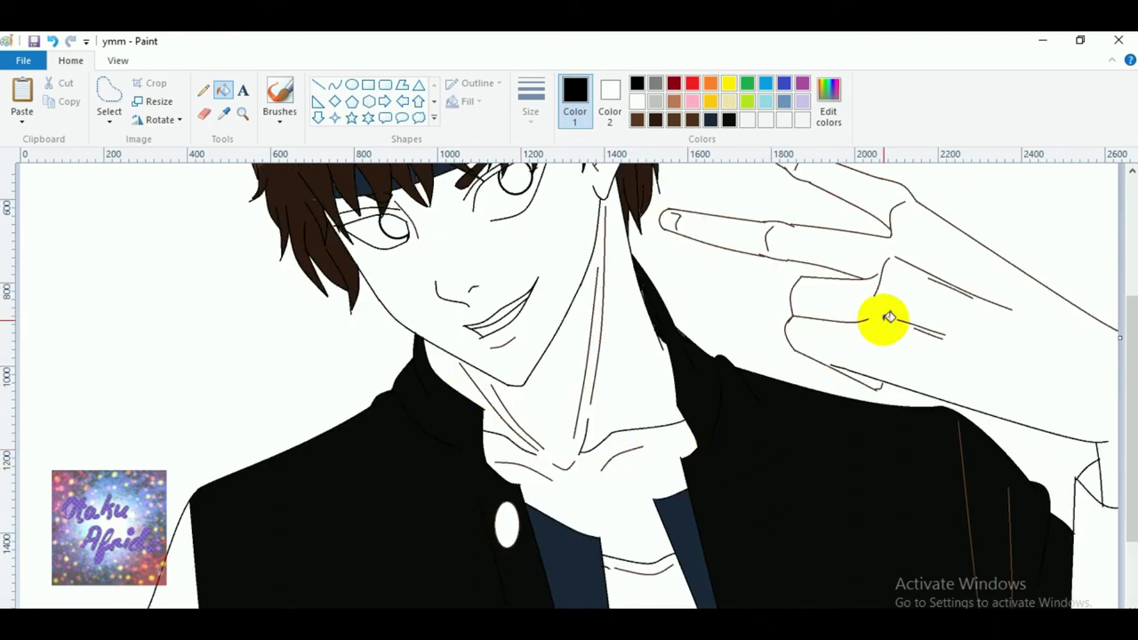
pyautogui.scroll(2, 884, 318)
pyautogui.scroll(-4, 780, 457)
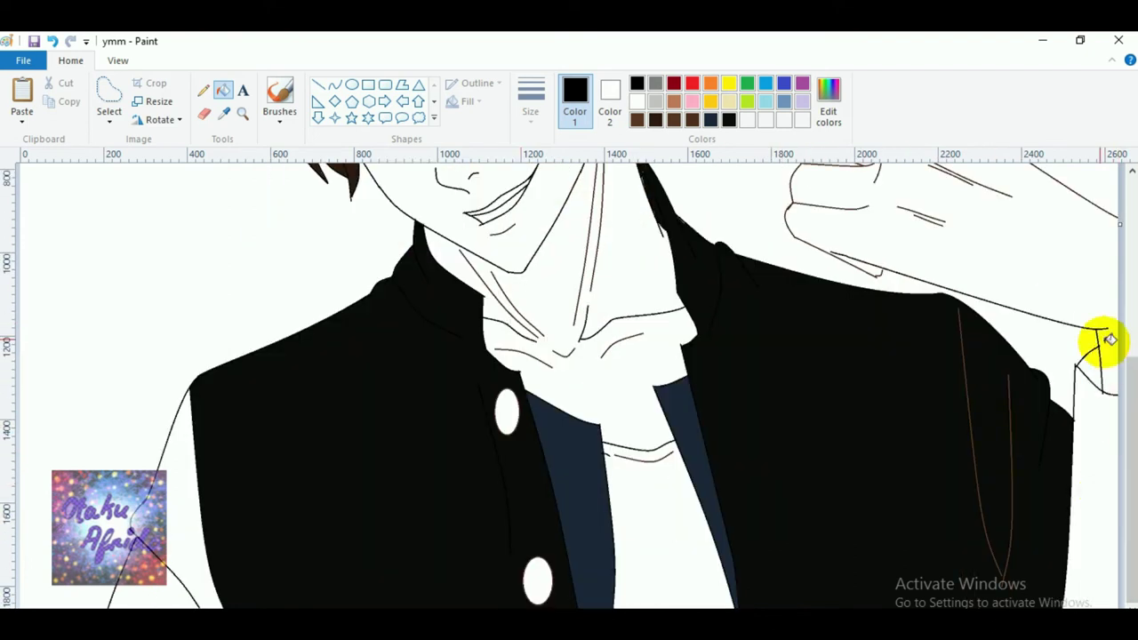
pyautogui.scroll(2, 1023, 412)
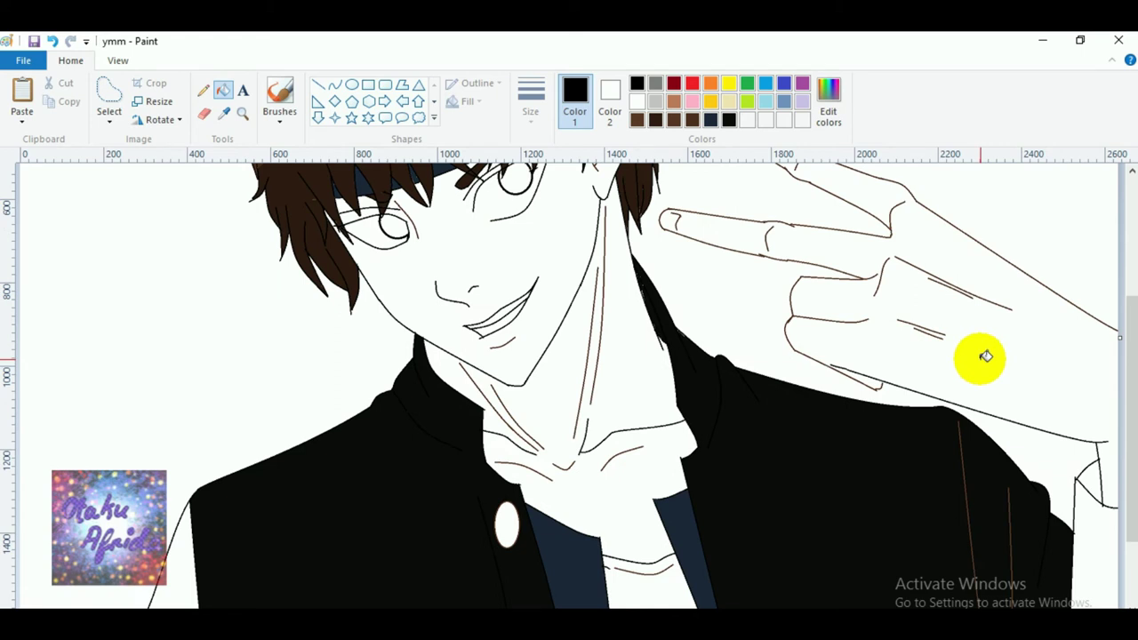
pyautogui.scroll(-2, 904, 352)
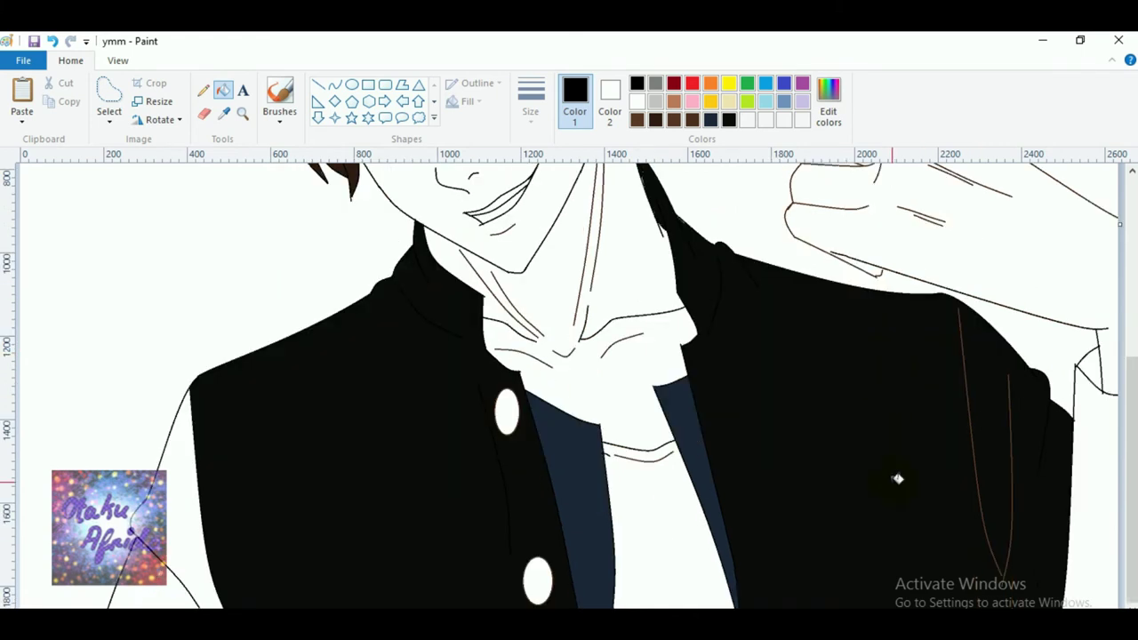
pyautogui.scroll(4, 898, 479)
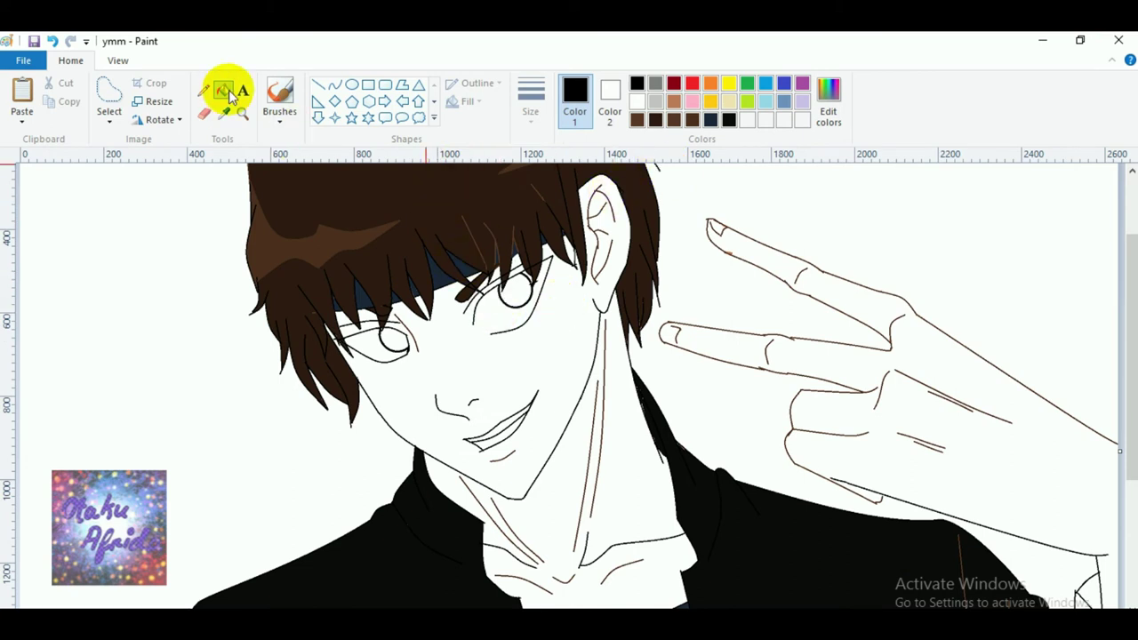
# Mix a brick red (Red 192, Green 68, Blue 50) and fill the lower part of the open mouth with it.
pyautogui.click(709, 93)
pyautogui.click(691, 85)
pyautogui.click(828, 100)
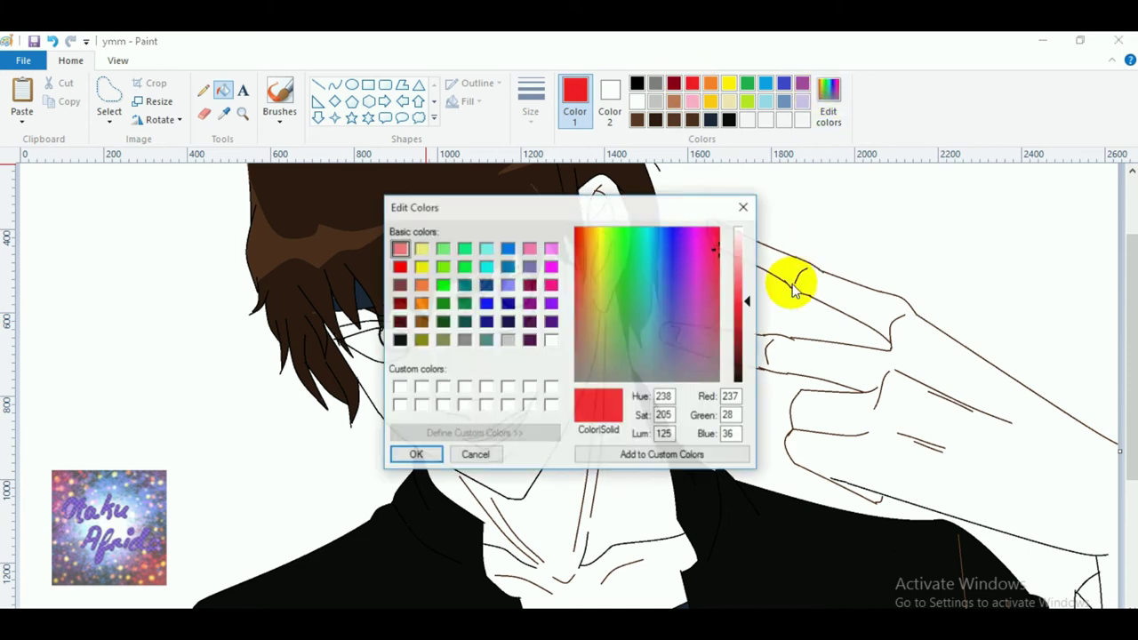
pyautogui.moveTo(742, 287); pyautogui.dragTo(714, 282)
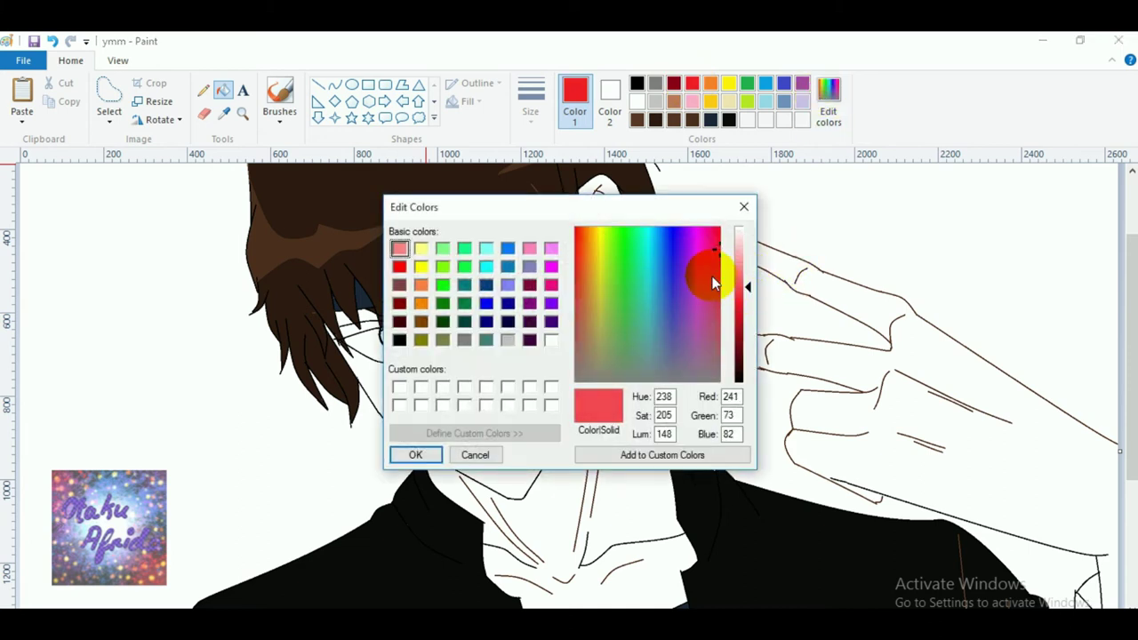
pyautogui.moveTo(580, 281); pyautogui.dragTo(580, 289)
pyautogui.moveTo(747, 288); pyautogui.dragTo(745, 308)
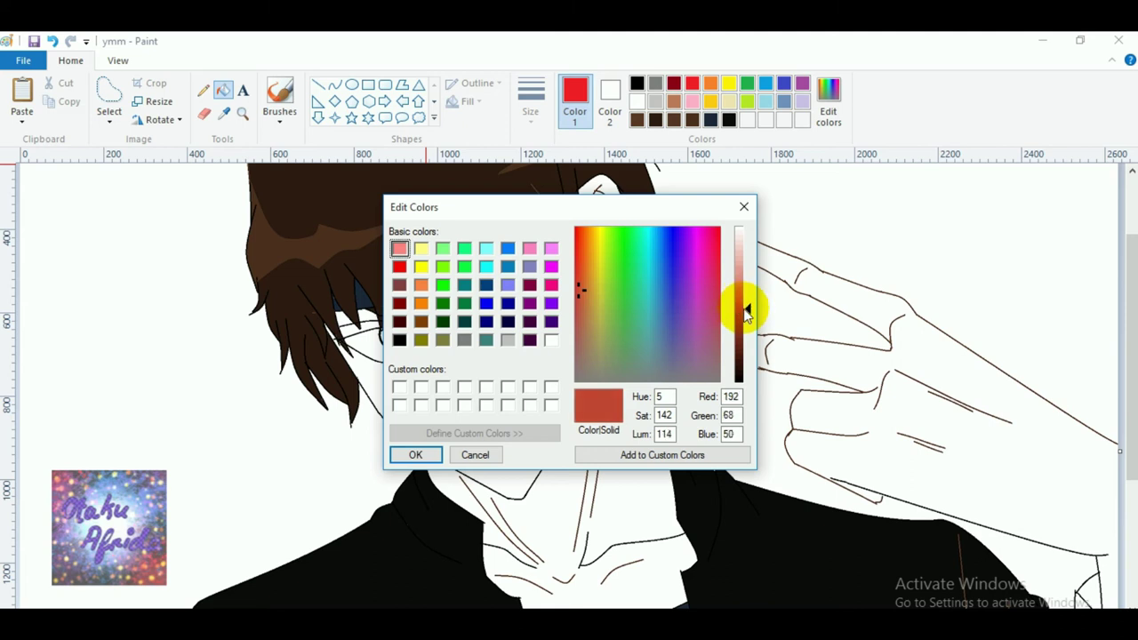
pyautogui.click(417, 455)
pyautogui.click(514, 428)
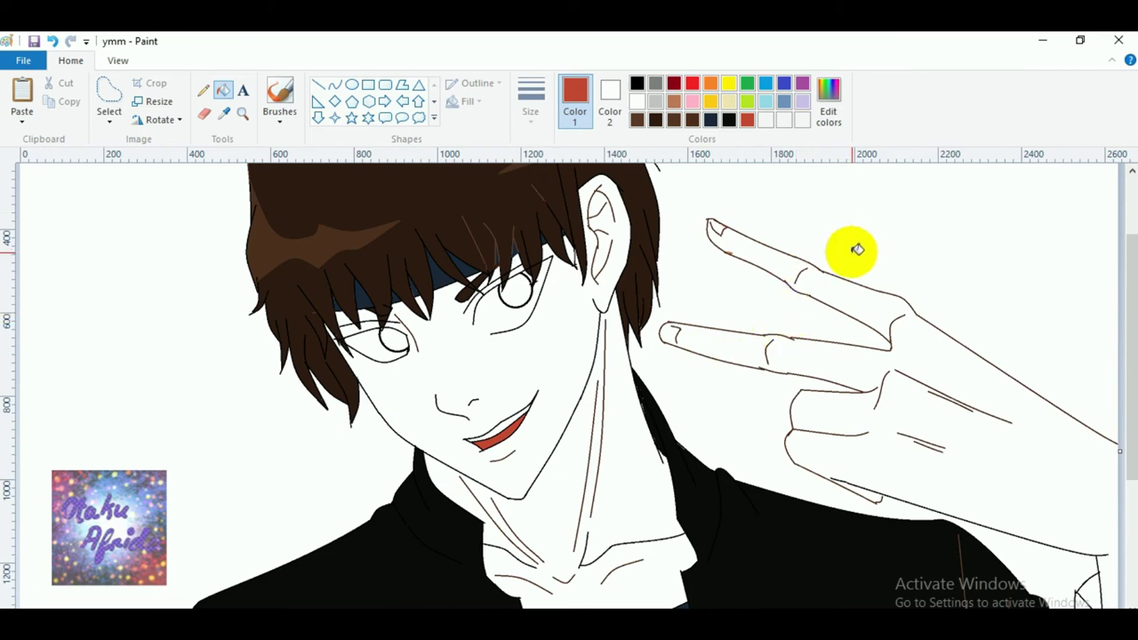
# Fill both eye irises with the near-black custom colour used for the jacket.
pyautogui.scroll(3, 853, 247)
pyautogui.click(727, 117)
pyautogui.click(514, 396)
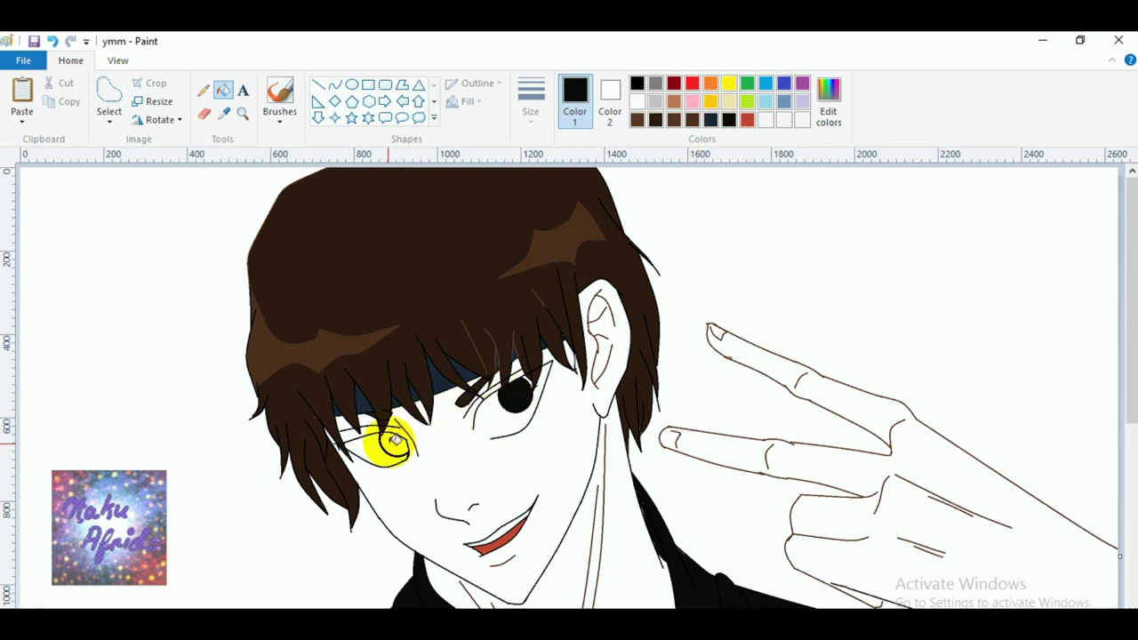
pyautogui.click(391, 449)
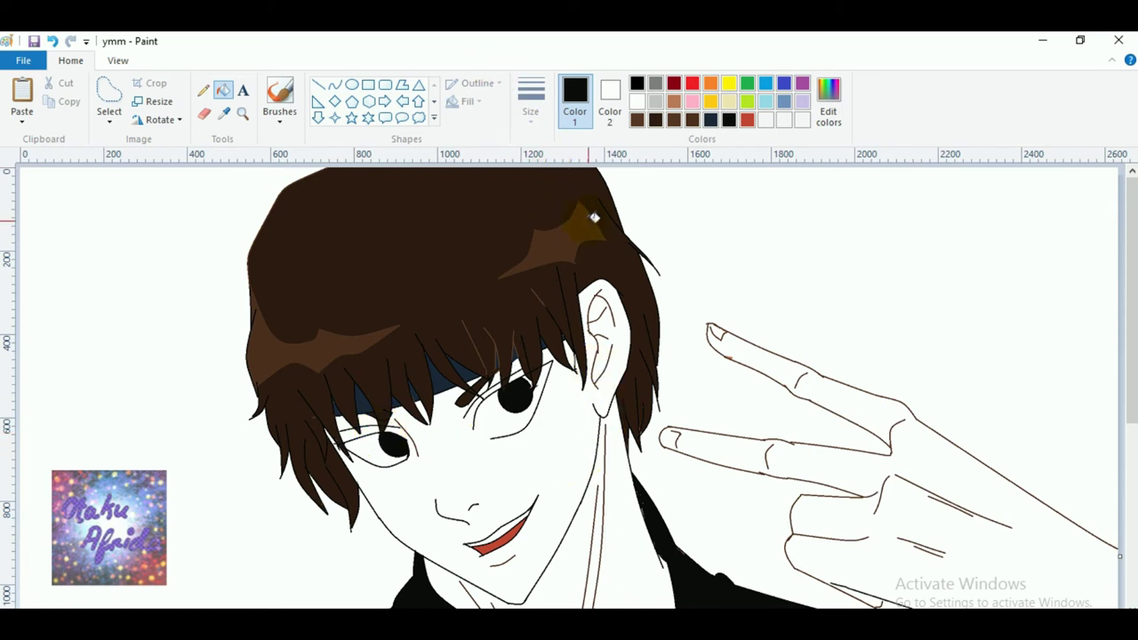
# Mix a light grey and fill the shirt beneath the open jacket with it.
pyautogui.scroll(-3, 602, 401)
pyautogui.scroll(3, 610, 407)
pyautogui.scroll(-3, 623, 411)
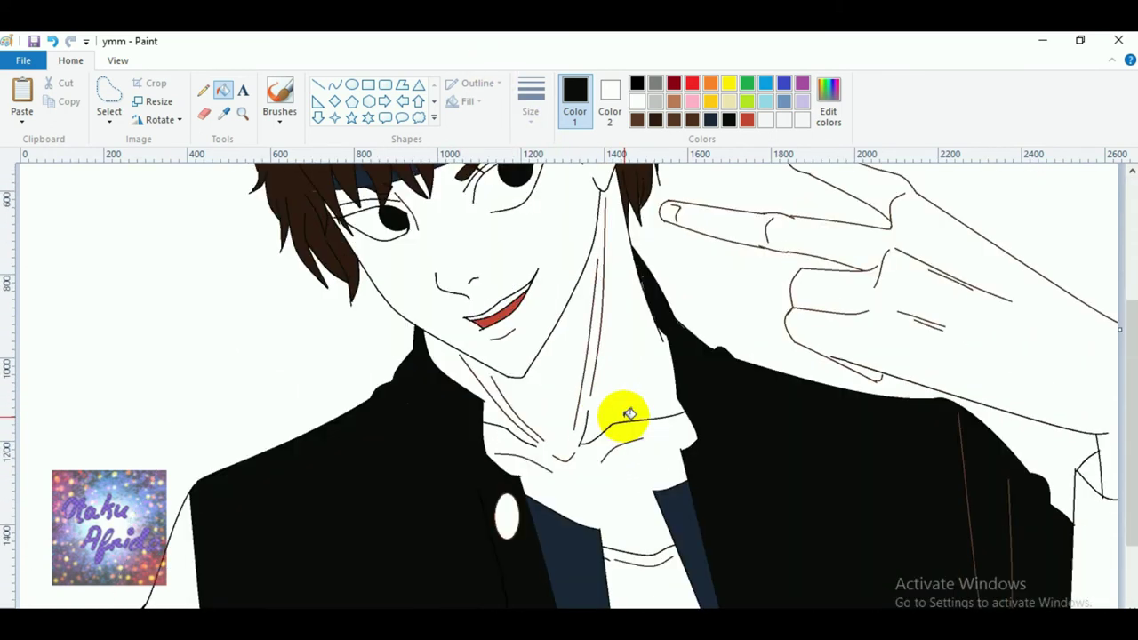
pyautogui.scroll(-2, 629, 414)
pyautogui.click(828, 98)
pyautogui.moveTo(735, 255)
pyautogui.mouseDown()
pyautogui.moveTo(743, 239)
pyautogui.moveTo(744, 250)
pyautogui.mouseUp()
pyautogui.click(418, 459)
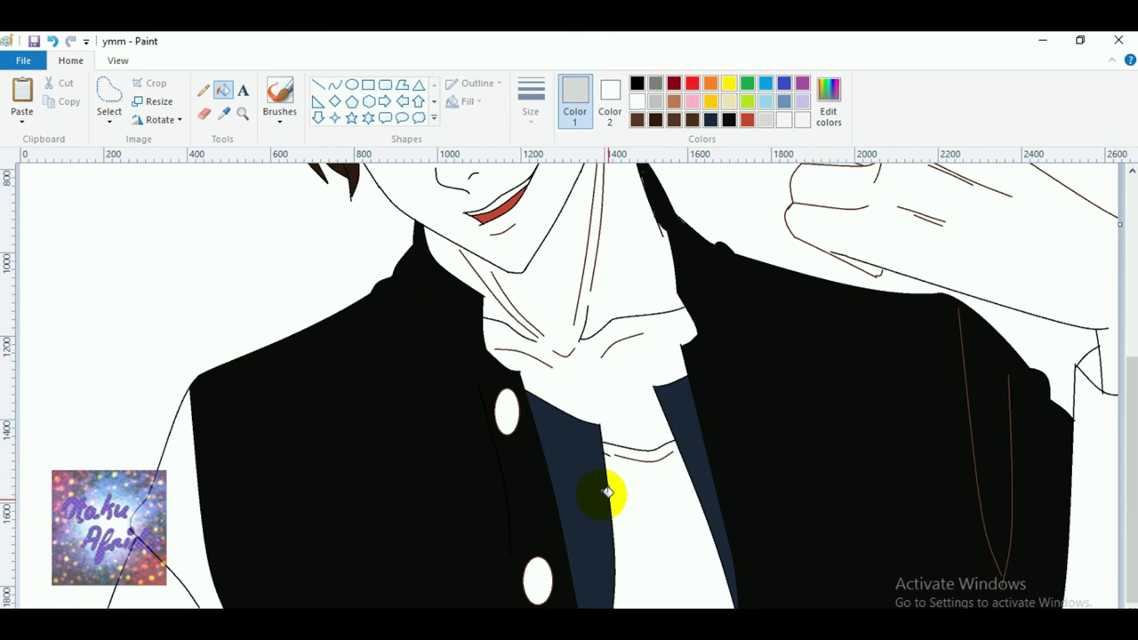
pyautogui.click(602, 495)
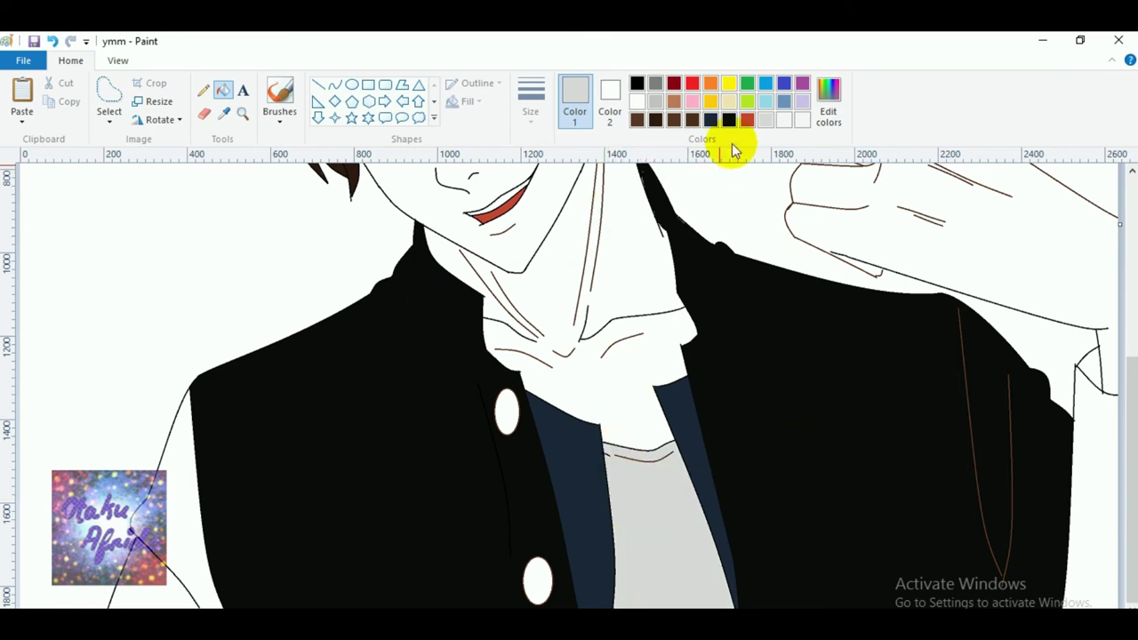
# Try filling the white jacket sleeve with near-black, and undo back past the shirt's grey fill.
pyautogui.click(729, 119)
pyautogui.click(174, 524)
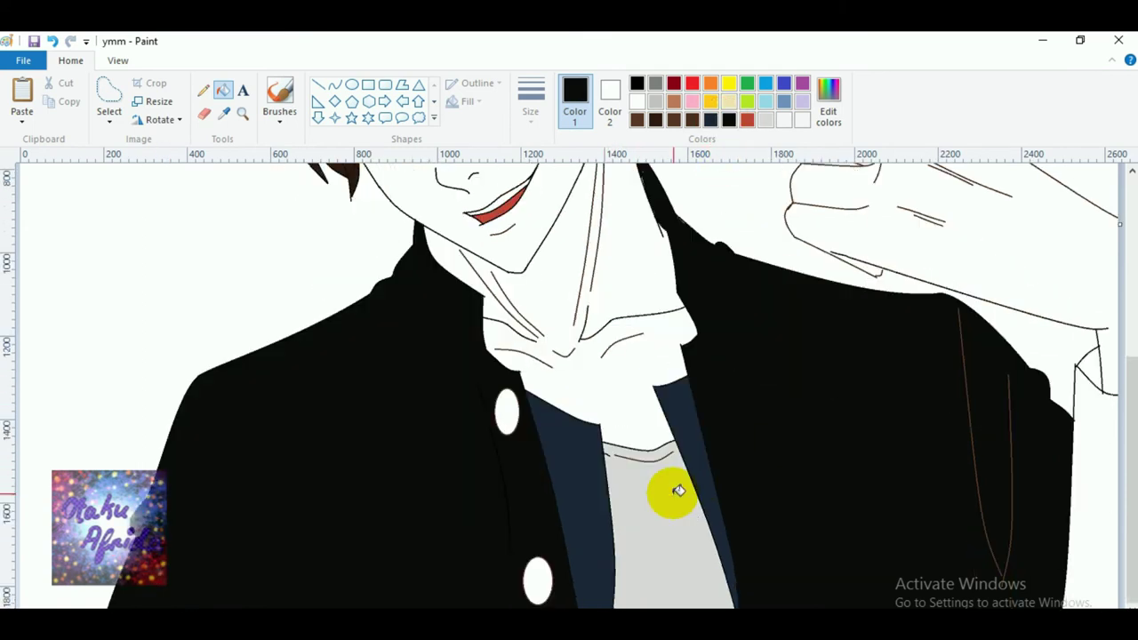
pyautogui.hotkey('ctrl', 'z')
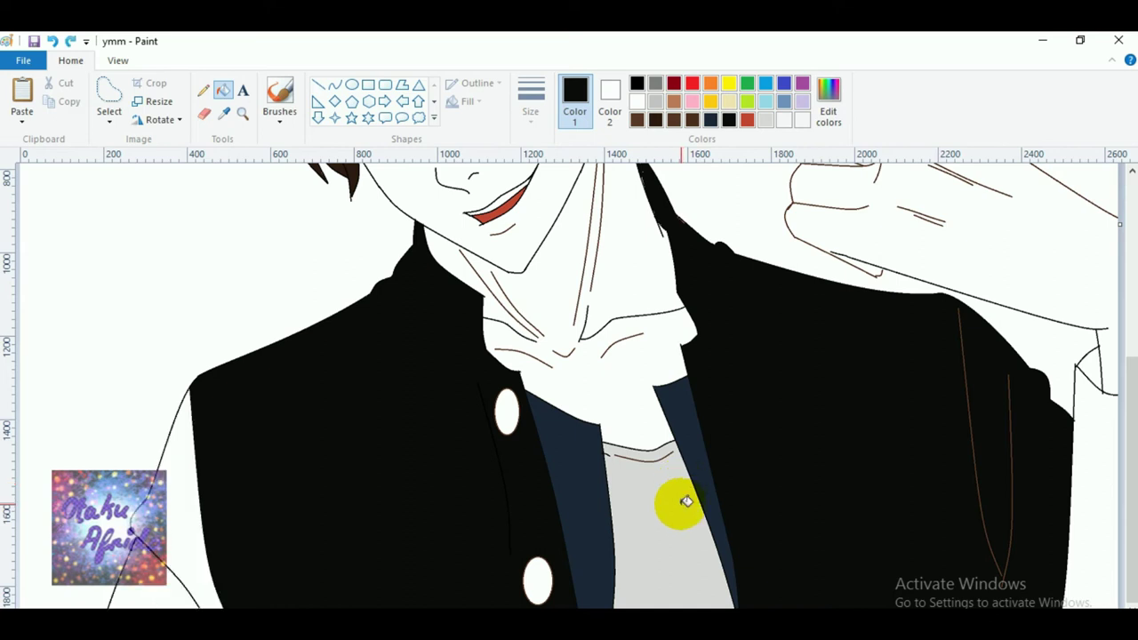
pyautogui.click(186, 576)
pyautogui.hotkey('ctrl', 'z')
pyautogui.hotkey('ctrl', 'z')
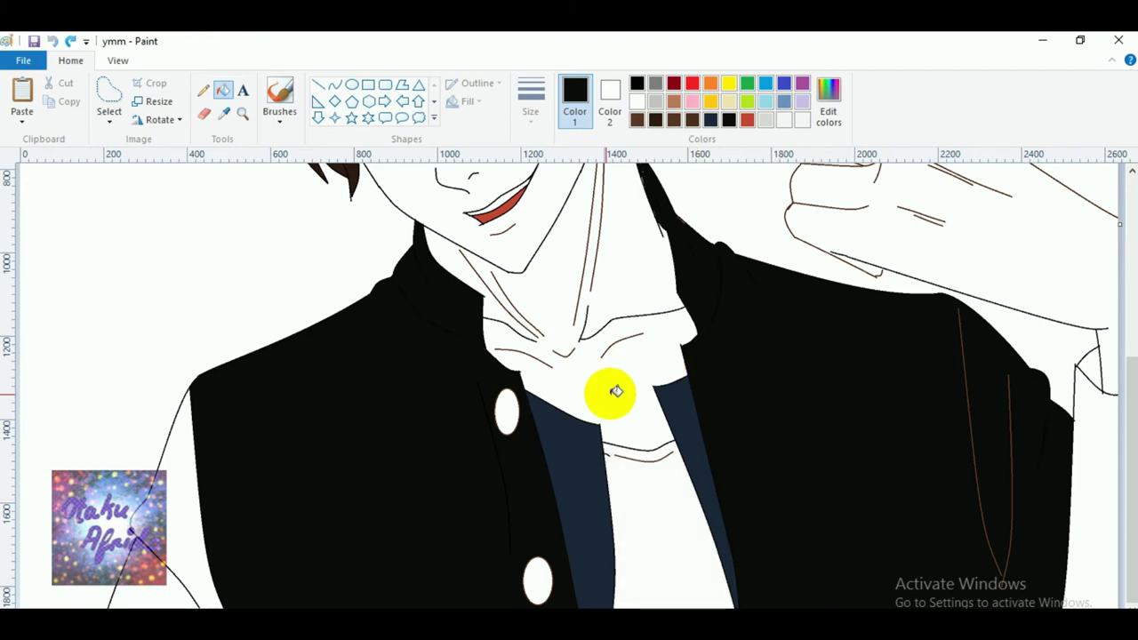
# Fill the white sleeve on the button side of the jacket with near-black, leaving the shirt white.
pyautogui.click(74, 42)
pyautogui.scroll(5, 569, 487)
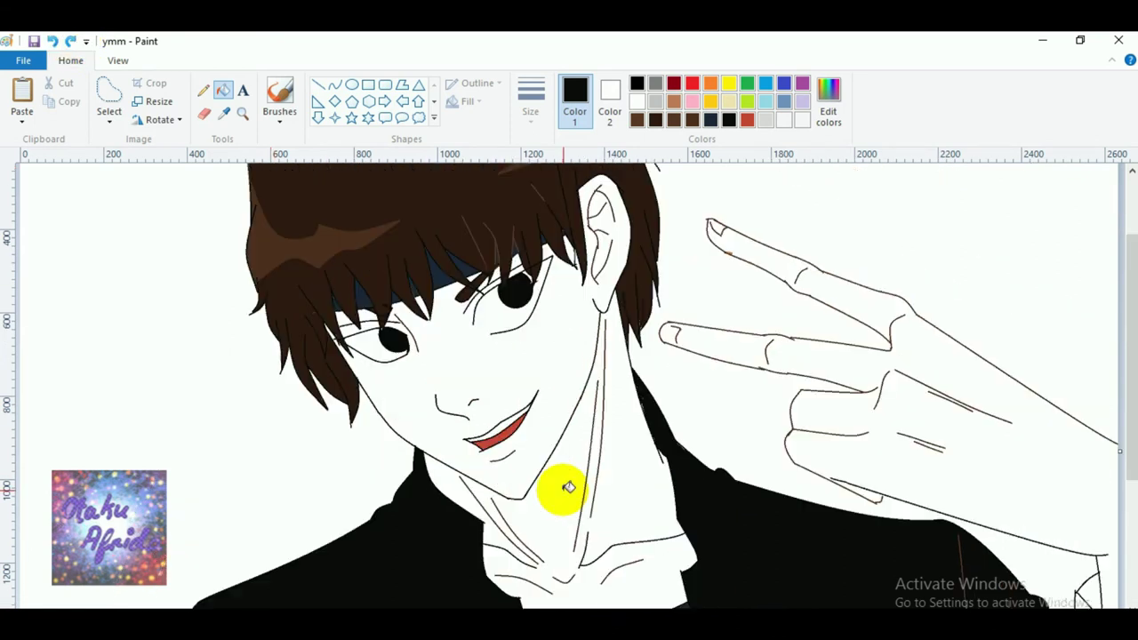
pyautogui.click(54, 42)
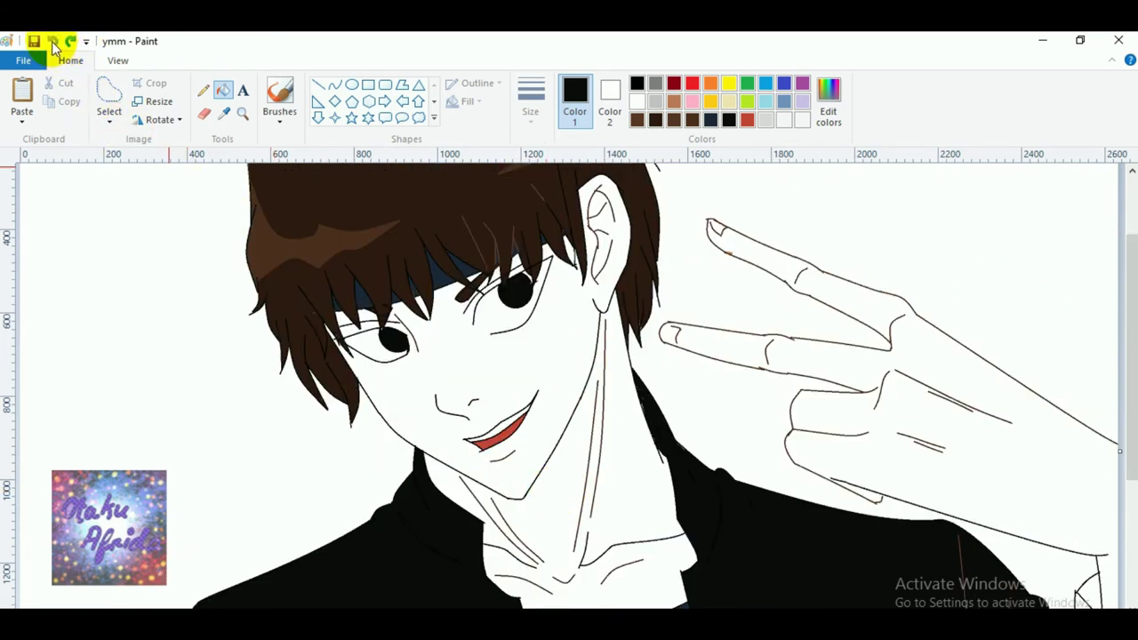
pyautogui.scroll(-5, 424, 465)
pyautogui.click(222, 499)
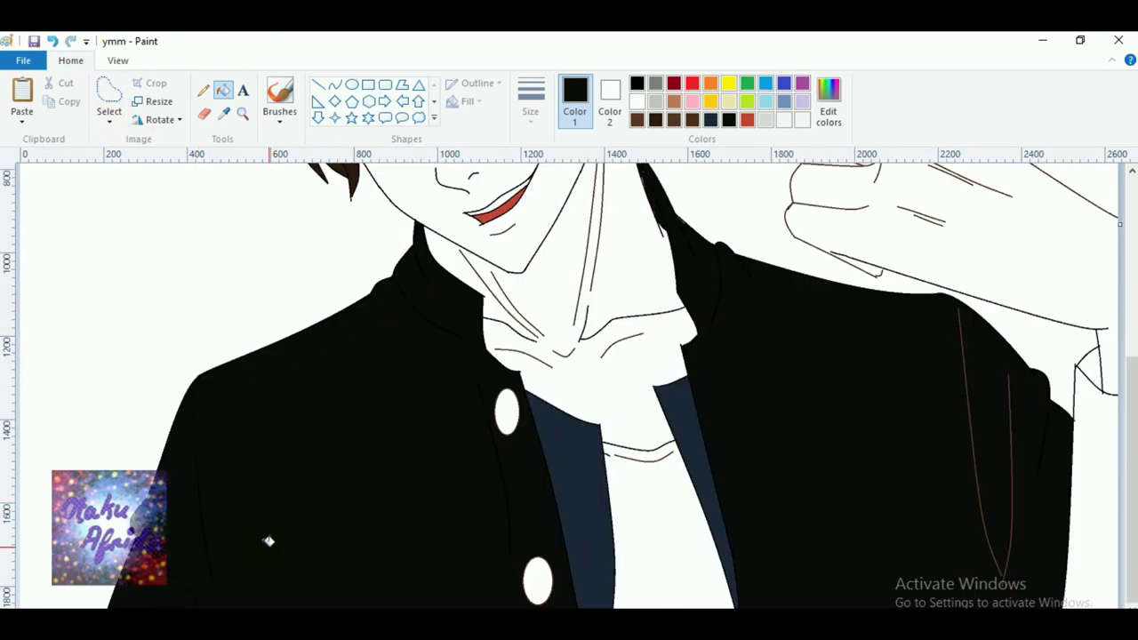
pyautogui.scroll(2, 673, 526)
pyautogui.scroll(-2, 675, 529)
pyautogui.scroll(7, 768, 569)
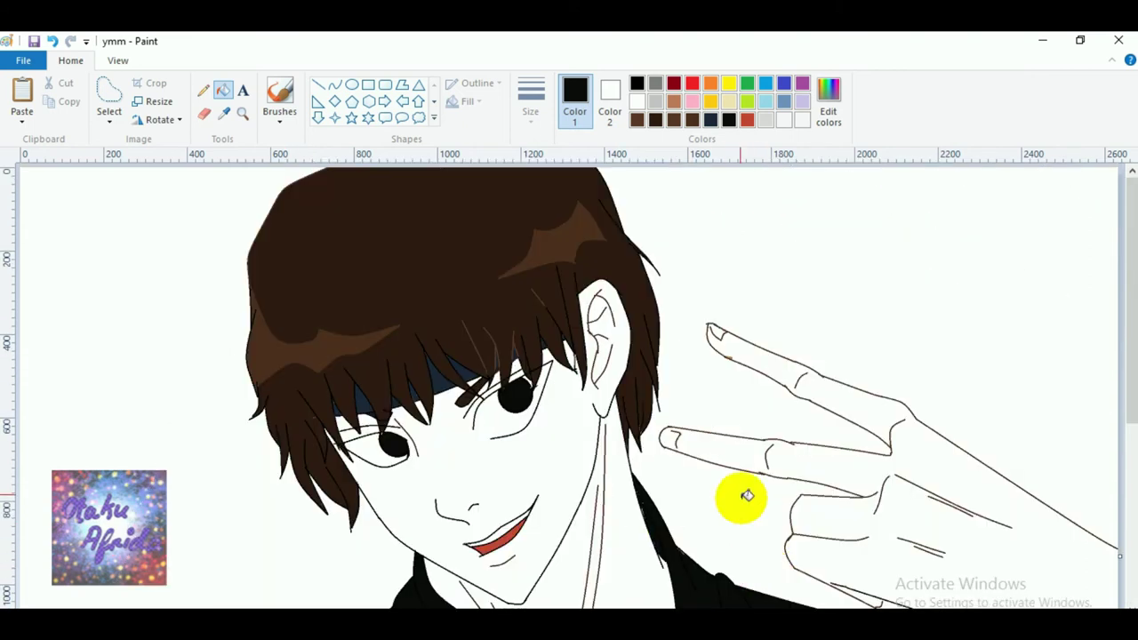
# Mix a peach skin colour (Red 250, Green 222, Blue 201) and fill the face and neck with it.
pyautogui.scroll(-2, 725, 409)
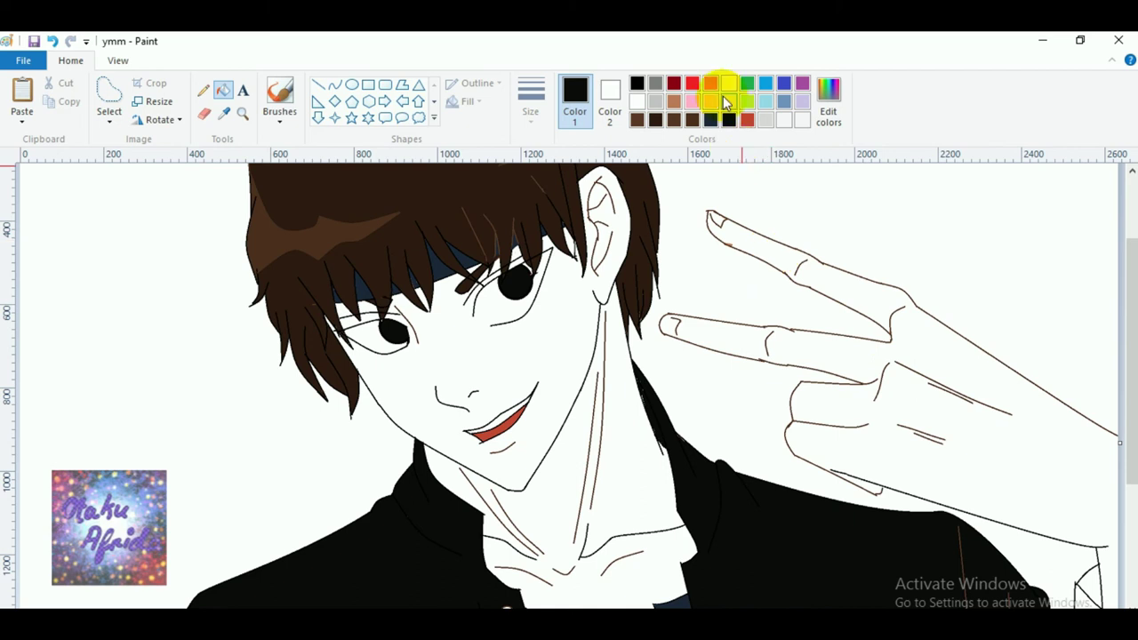
pyautogui.click(730, 100)
pyautogui.click(828, 99)
pyautogui.moveTo(585, 259); pyautogui.dragTo(586, 254)
pyautogui.moveTo(744, 240); pyautogui.dragTo(747, 251)
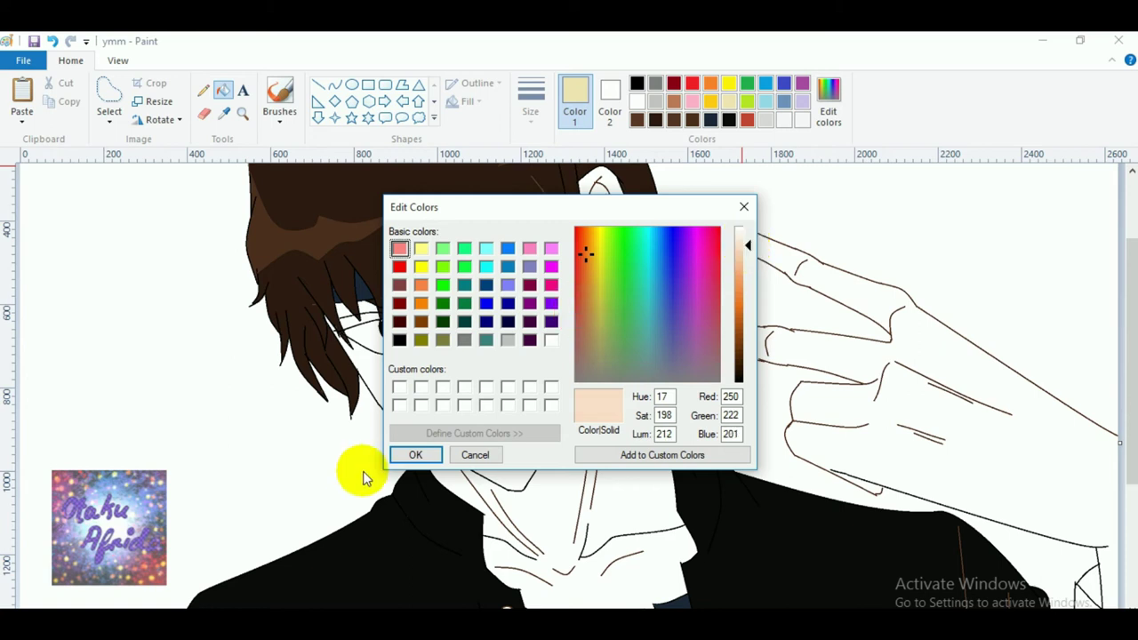
pyautogui.click(415, 455)
pyautogui.click(485, 407)
pyautogui.click(614, 476)
# Mix a pale cream (Red 245, Green 239, Blue 207) and refill the face, neck and ear, including the strip above the eye.
pyautogui.click(727, 102)
pyautogui.click(825, 116)
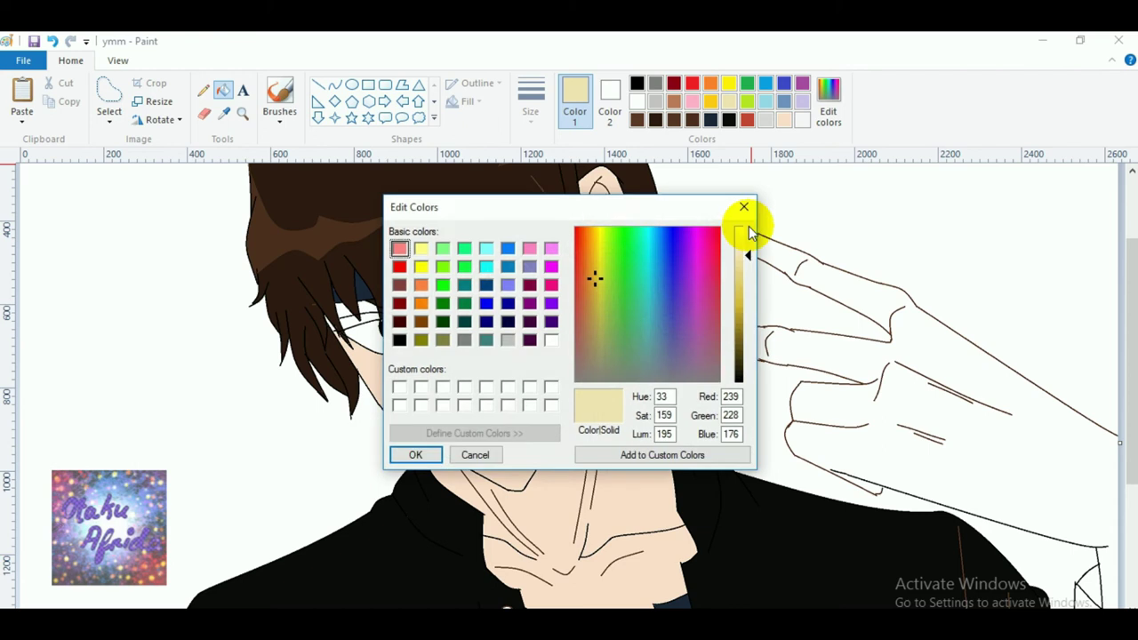
pyautogui.click(744, 244)
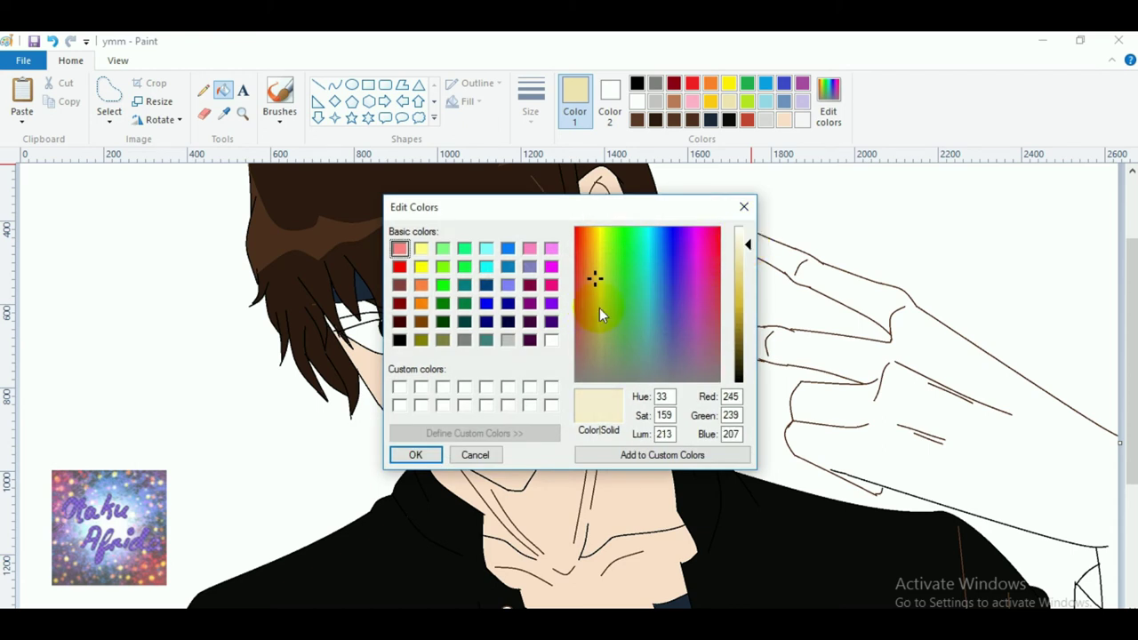
pyautogui.click(416, 458)
pyautogui.click(547, 462)
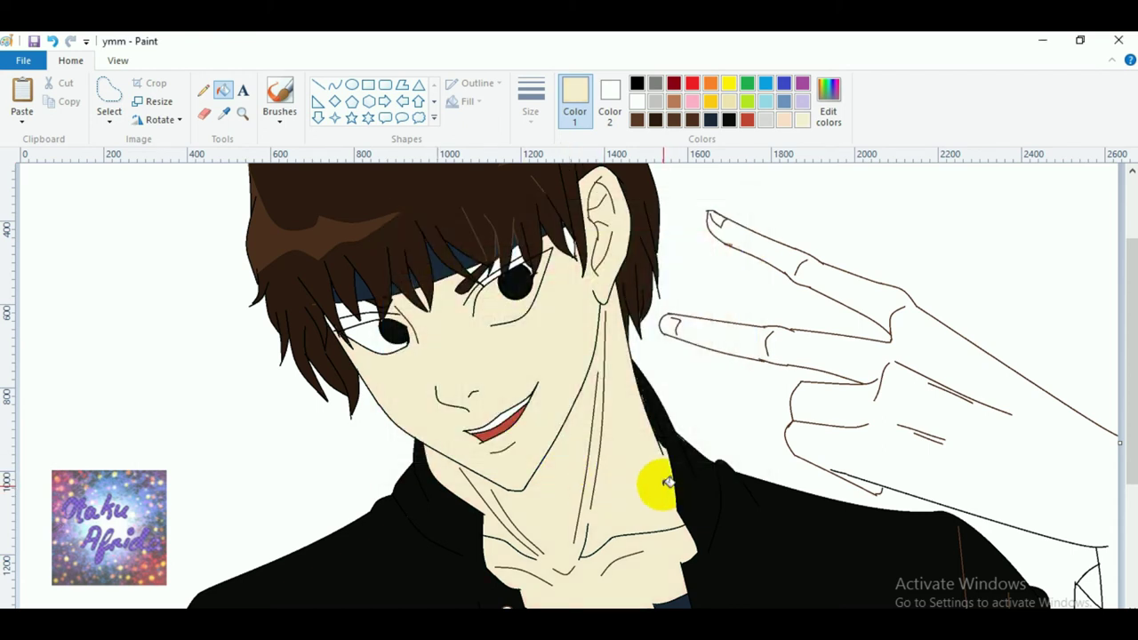
pyautogui.click(369, 309)
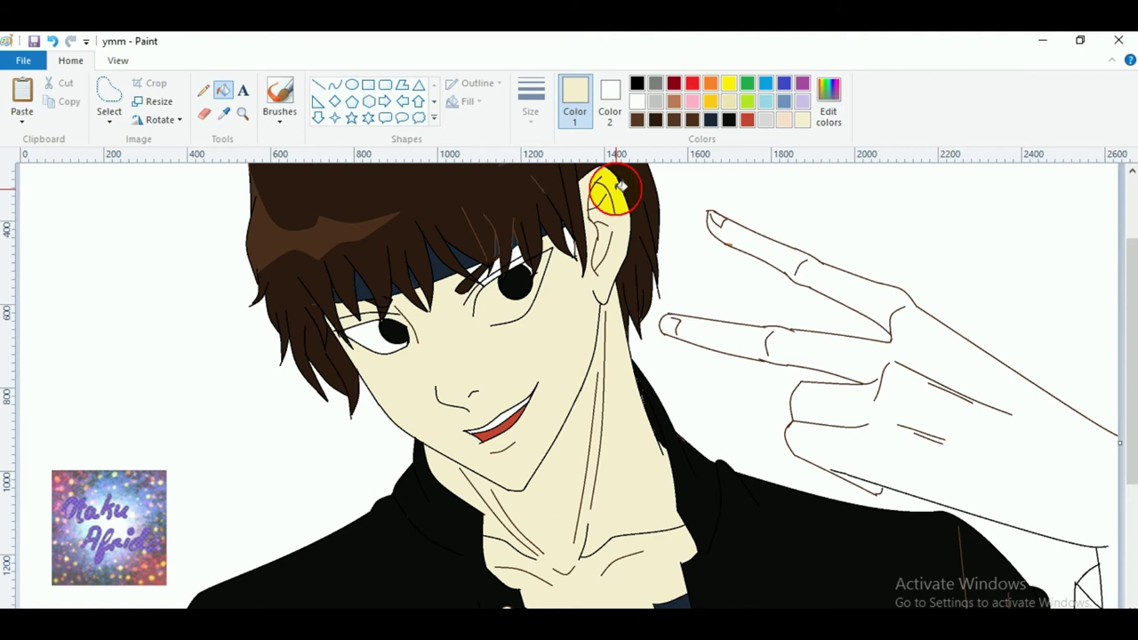
# Try filling the upper extended finger with cream, and undo the fill.
pyautogui.click(738, 238)
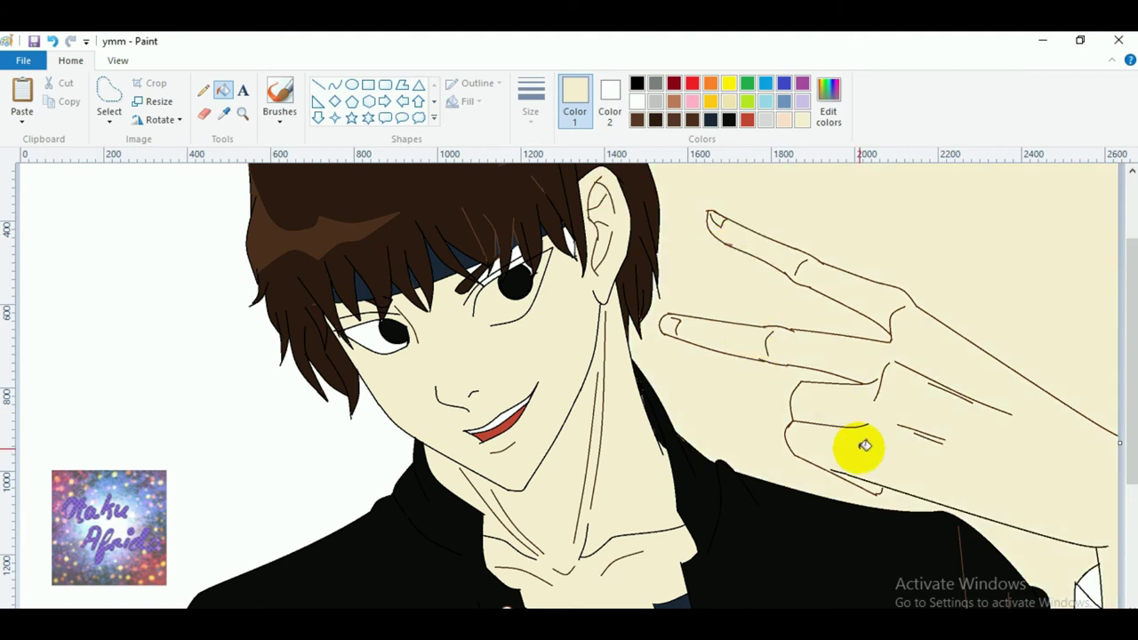
pyautogui.hotkey('ctrl', 'z')
# Close the gap in the upper extended finger's lower outline with the Pencil, and fill the raised hand with cream.
pyautogui.rightClick(439, 280)
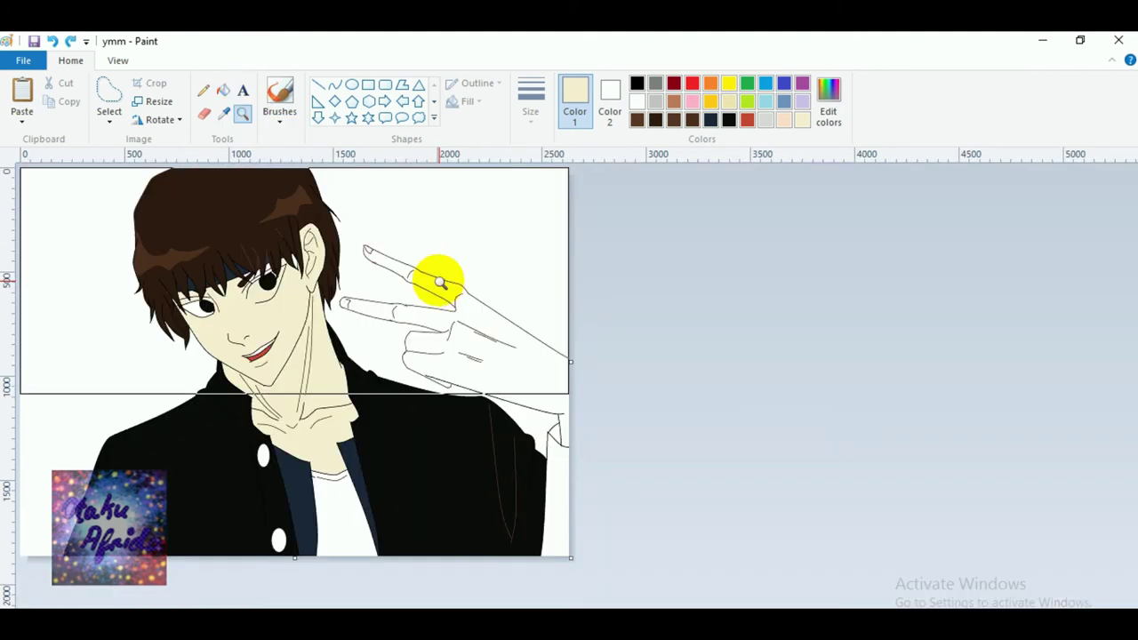
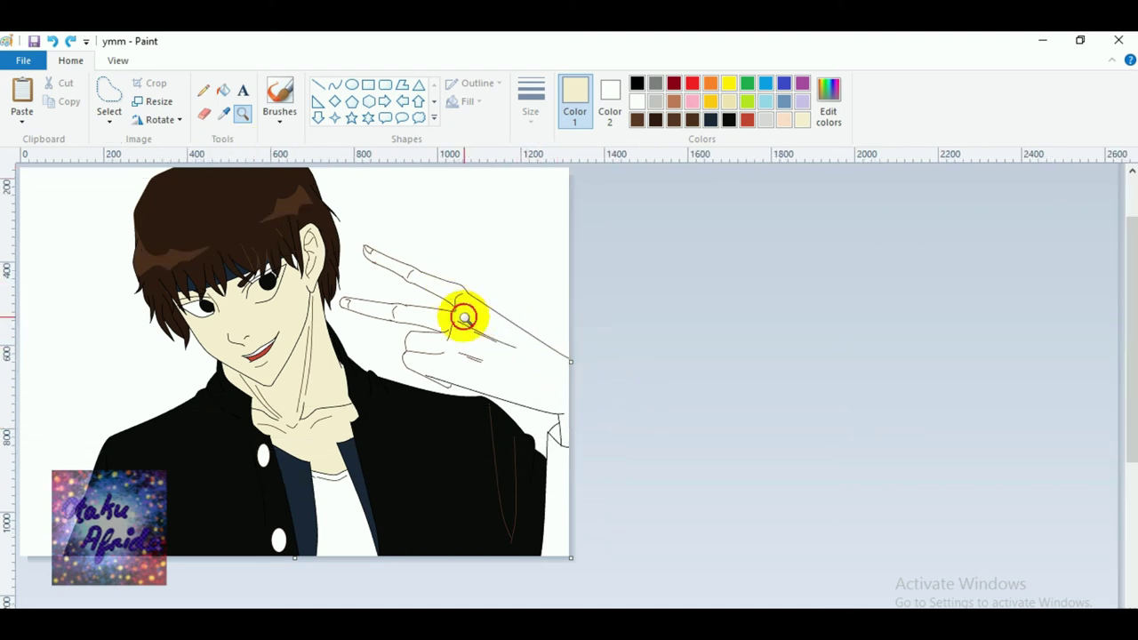
pyautogui.click(462, 315)
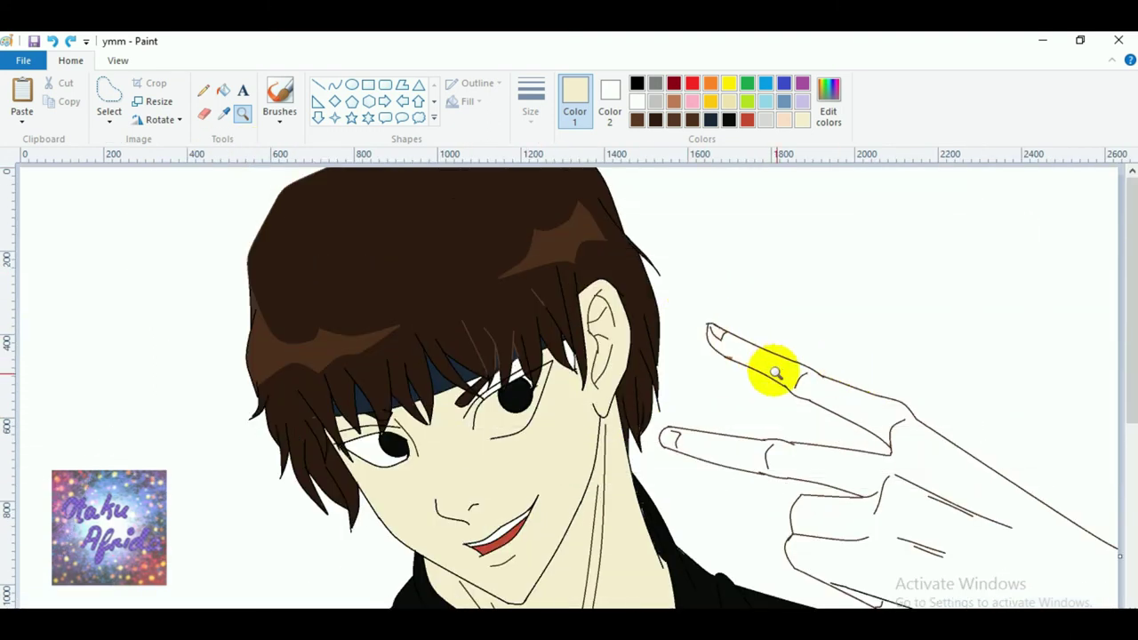
pyautogui.scroll(-3, 782, 378)
pyautogui.click(203, 89)
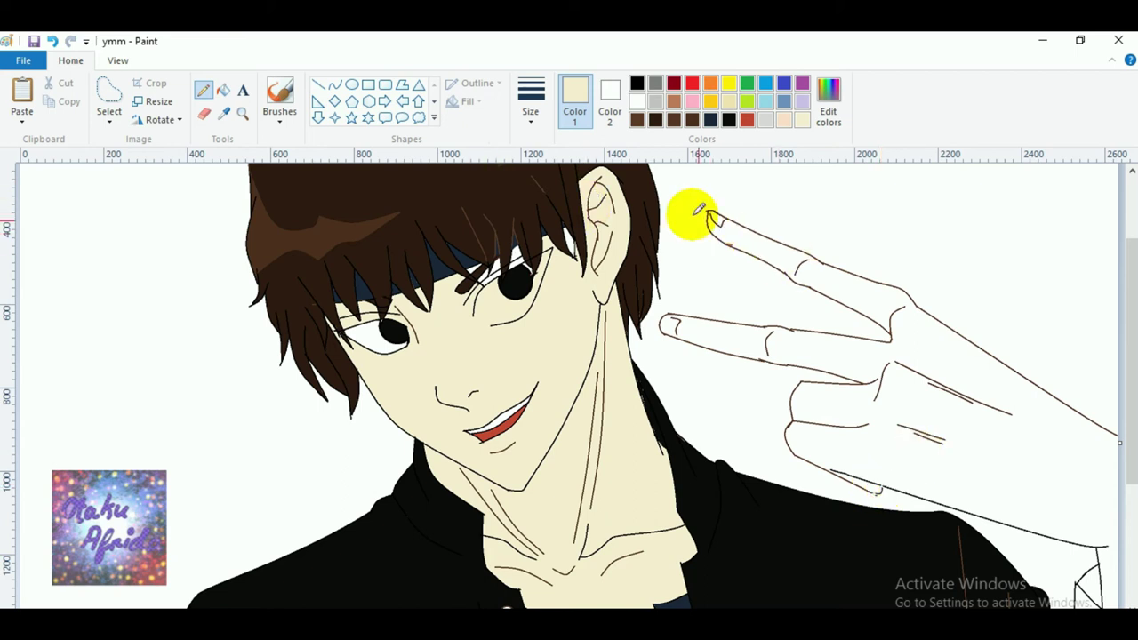
pyautogui.moveTo(723, 241); pyautogui.dragTo(741, 250)
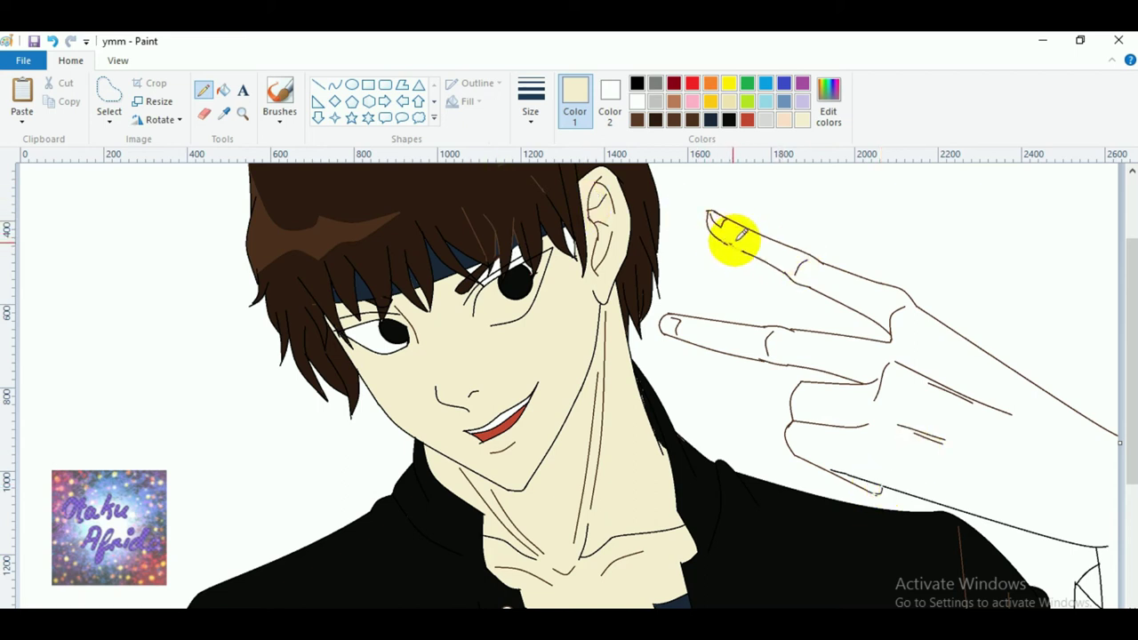
pyautogui.hotkey('ctrl', 'z')
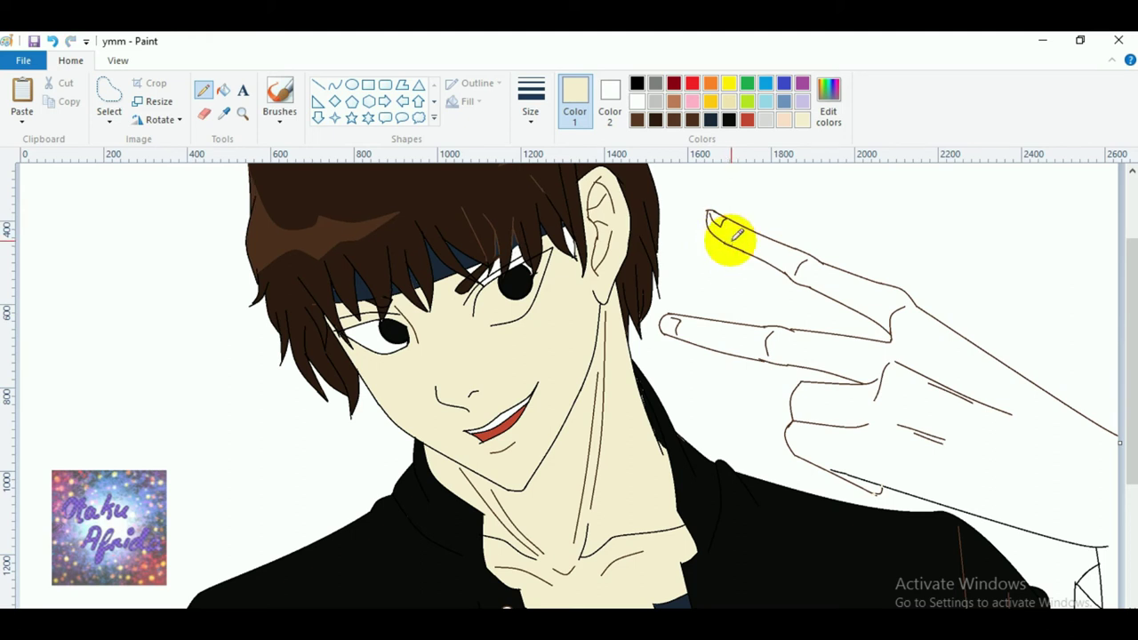
pyautogui.click(223, 90)
pyautogui.click(811, 295)
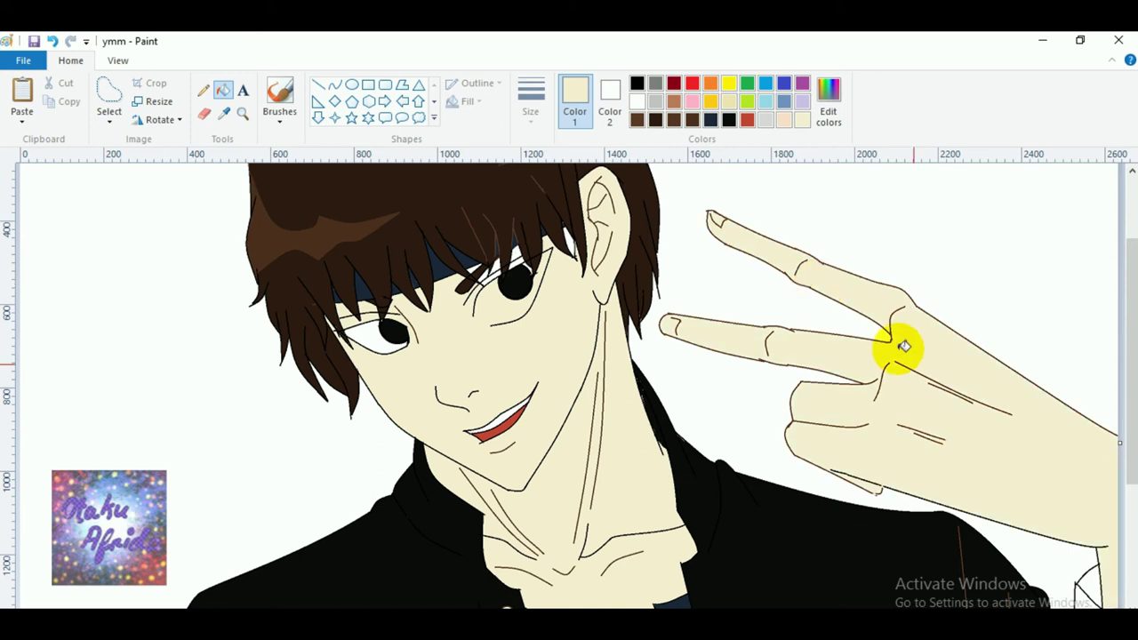
# Mix a tan (Red 220, Green 166, Blue 126) as Color 1 and select the Curve tool.
pyautogui.scroll(-5, 903, 346)
pyautogui.scroll(5, 755, 406)
pyautogui.scroll(-5, 652, 414)
pyautogui.scroll(5, 877, 453)
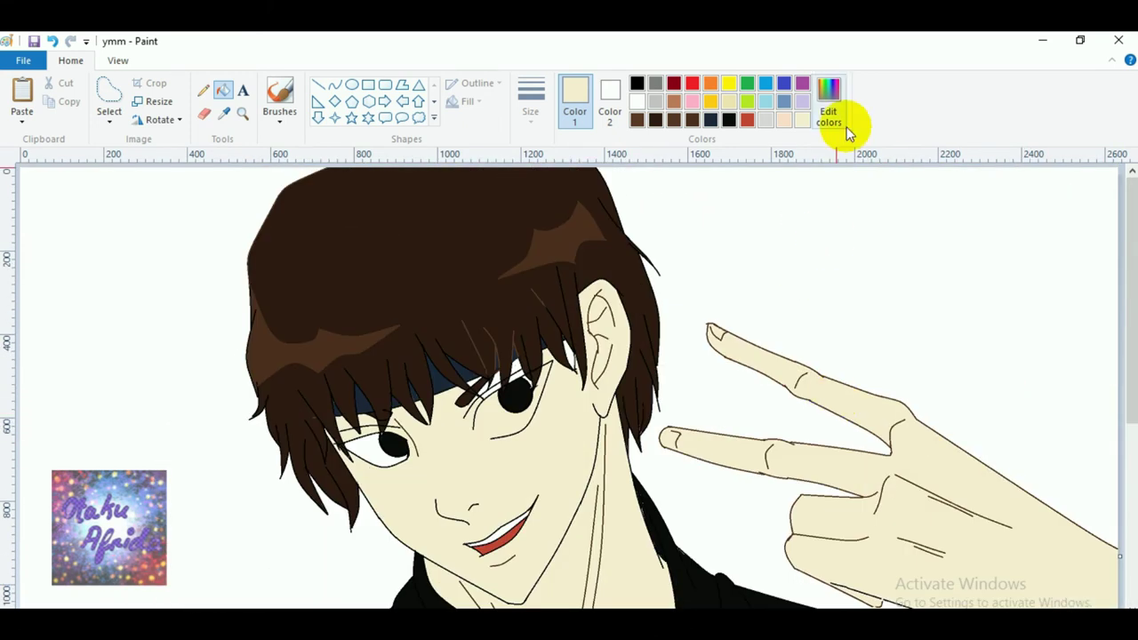
pyautogui.click(828, 102)
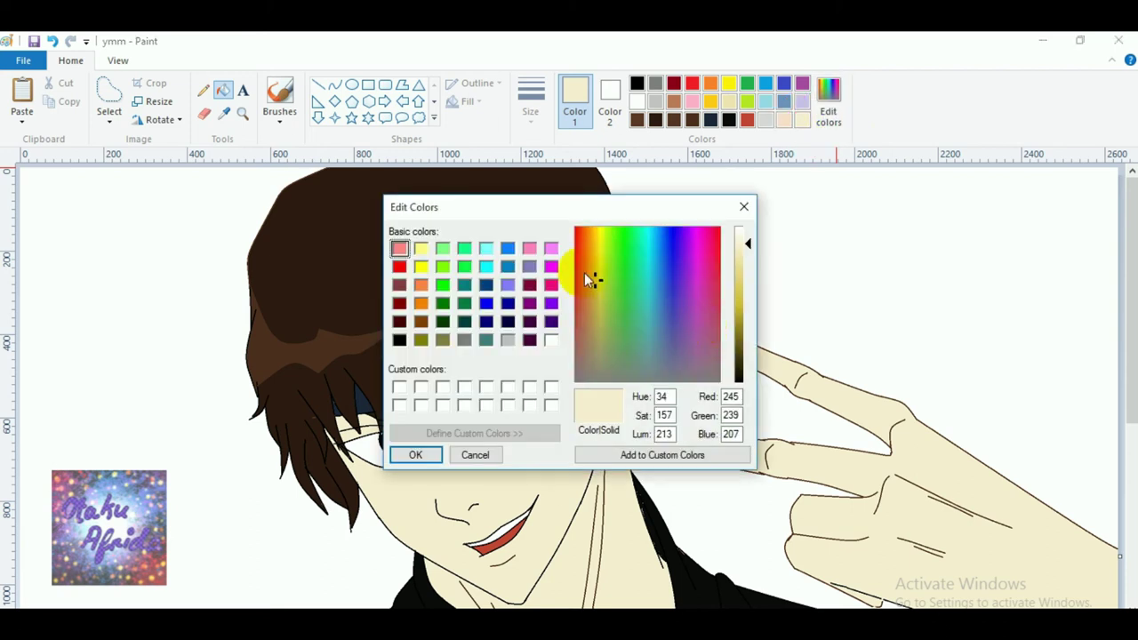
pyautogui.moveTo(590, 284); pyautogui.dragTo(586, 294)
pyautogui.moveTo(745, 264); pyautogui.dragTo(745, 274)
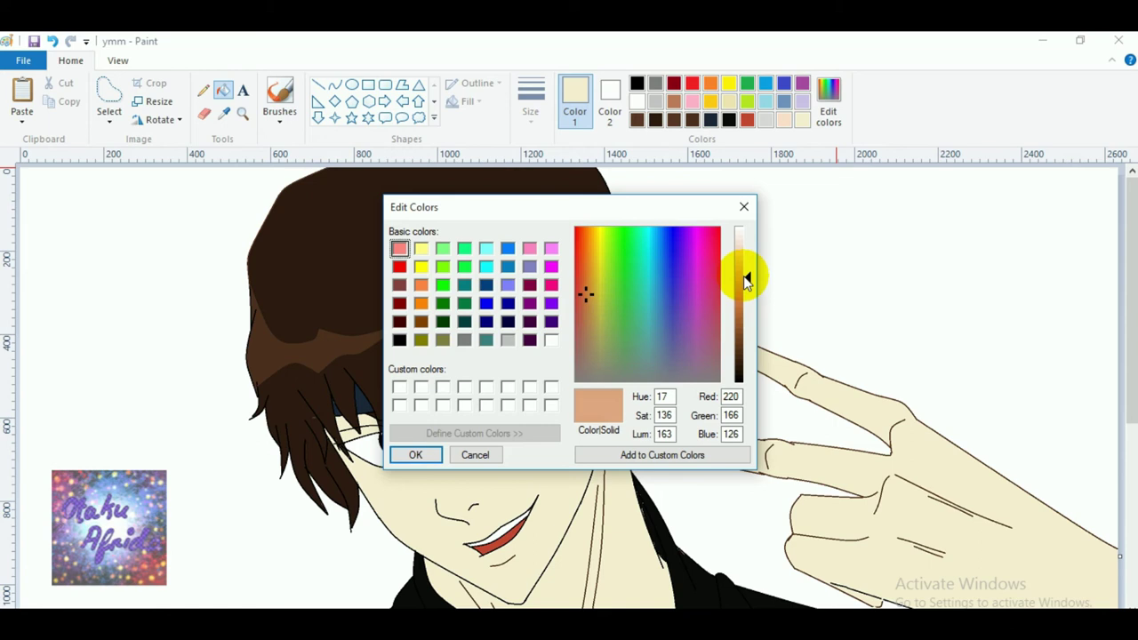
pyautogui.click(414, 455)
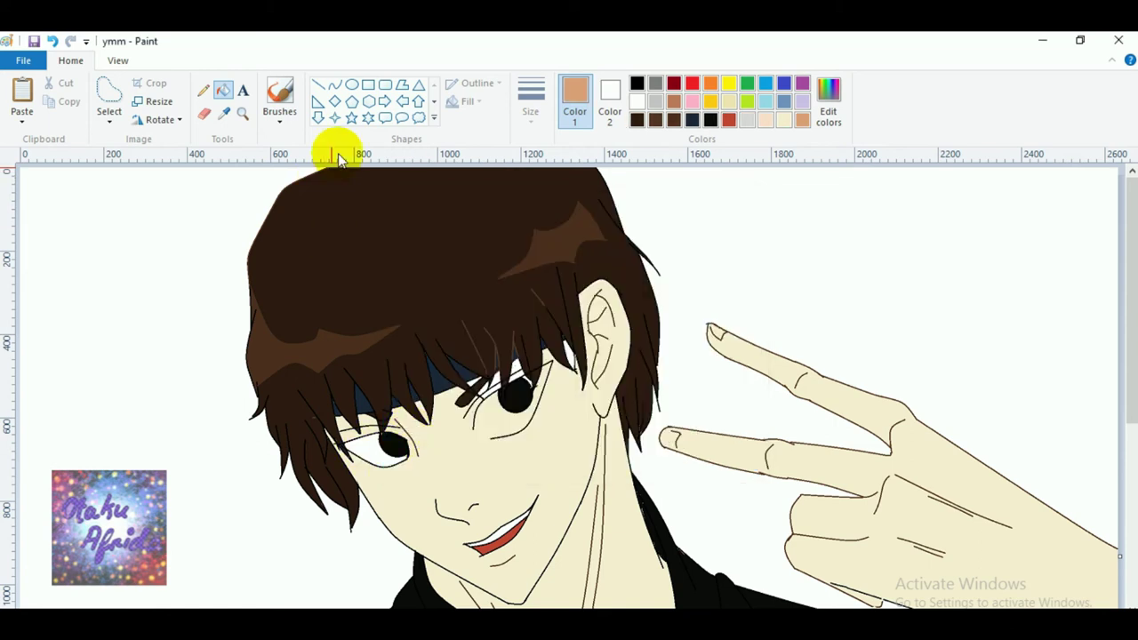
pyautogui.click(334, 86)
pyautogui.scroll(-1, 435, 361)
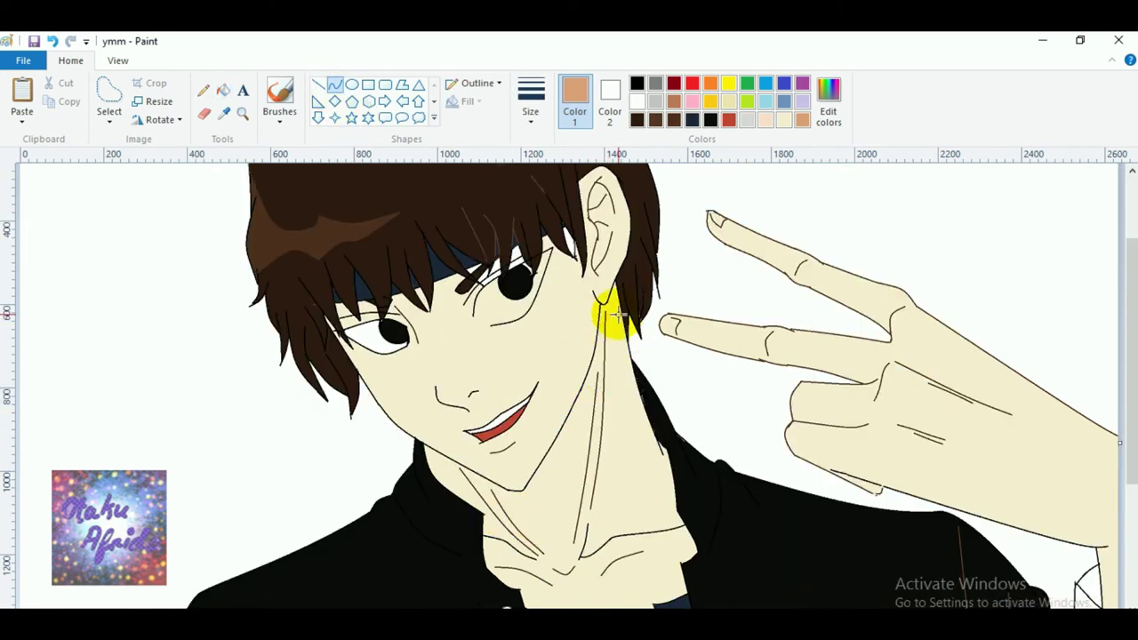
# Draw a tan curve across the neck from below the ear to the chin, and reduce its line width.
pyautogui.moveTo(618, 302); pyautogui.dragTo(599, 424)
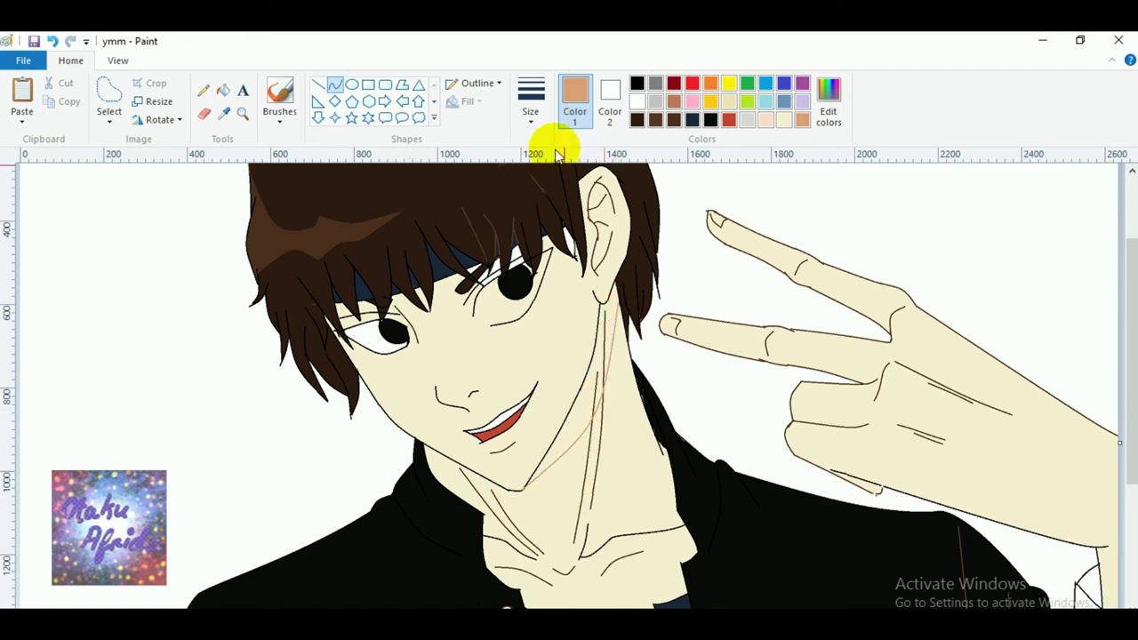
pyautogui.click(534, 92)
pyautogui.click(573, 157)
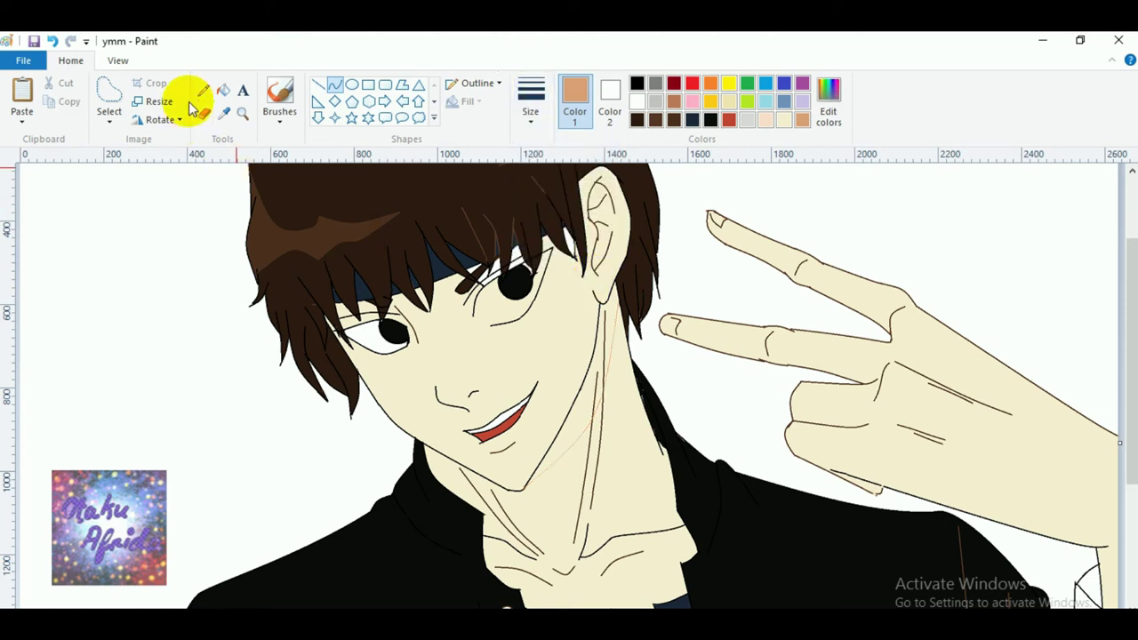
# Try filling the shadow area between the jaw and the new neck curve with tan, and undo the fill.
pyautogui.click(222, 89)
pyautogui.click(618, 313)
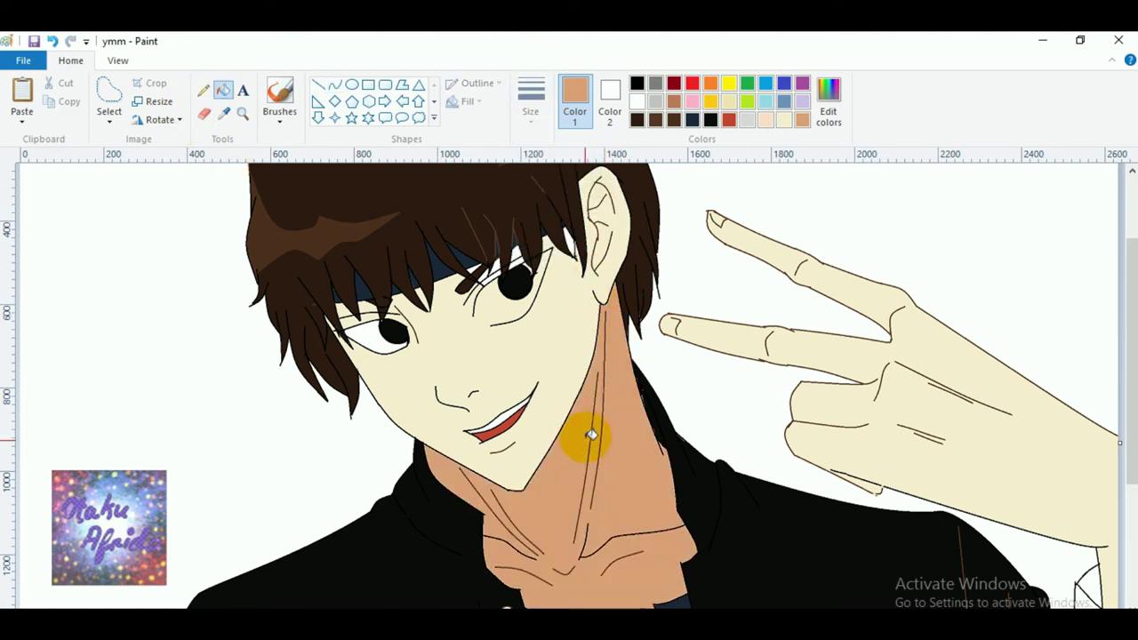
pyautogui.hotkey('ctrl', 'z')
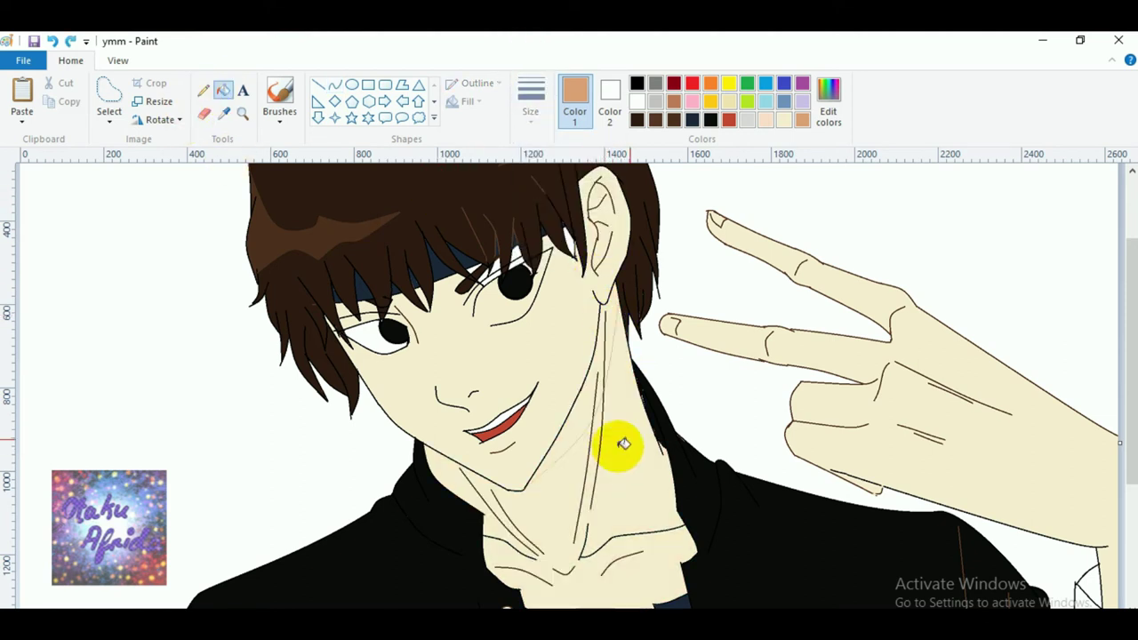
# Close the gaps at the neck curve's ends with the Pencil, and fill the strip along the jawline with tan.
pyautogui.click(202, 91)
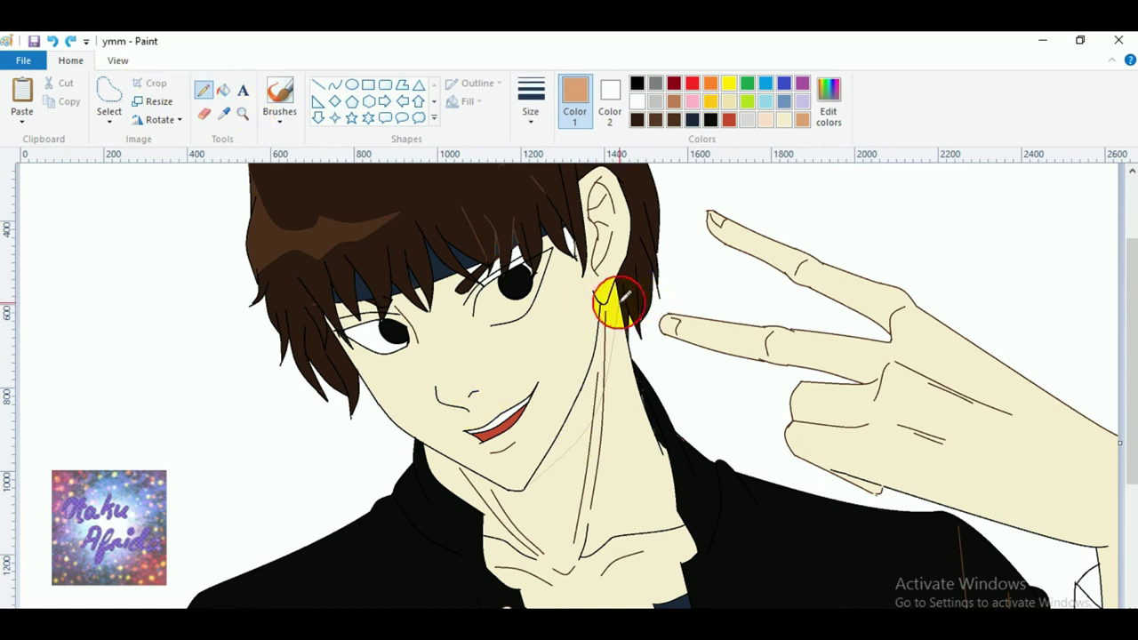
pyautogui.moveTo(620, 303); pyautogui.dragTo(539, 468)
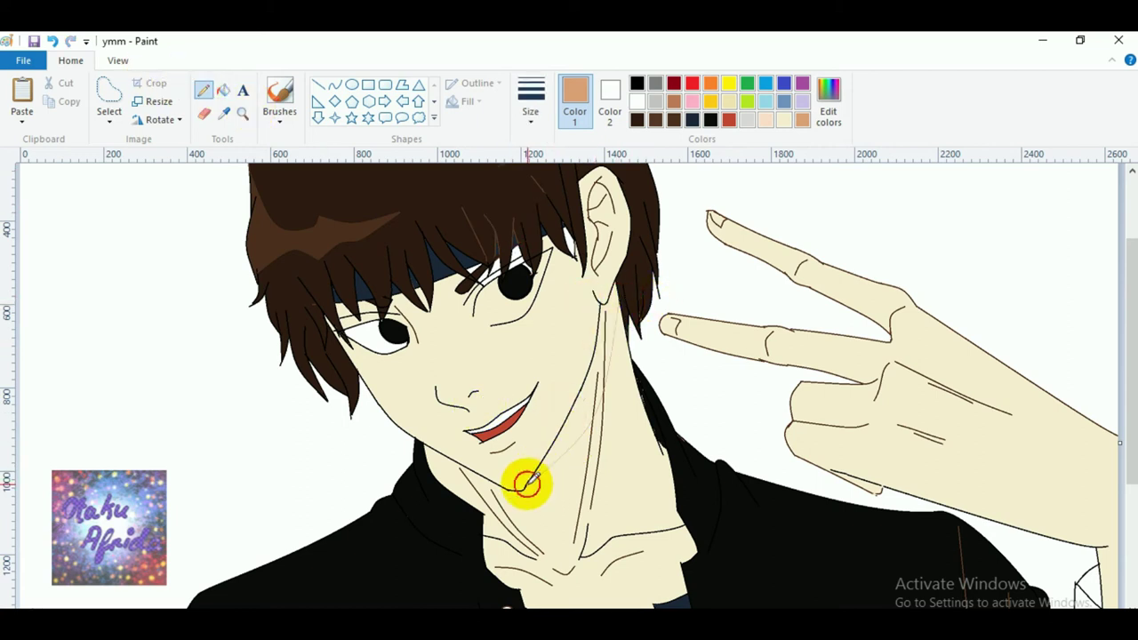
pyautogui.click(223, 90)
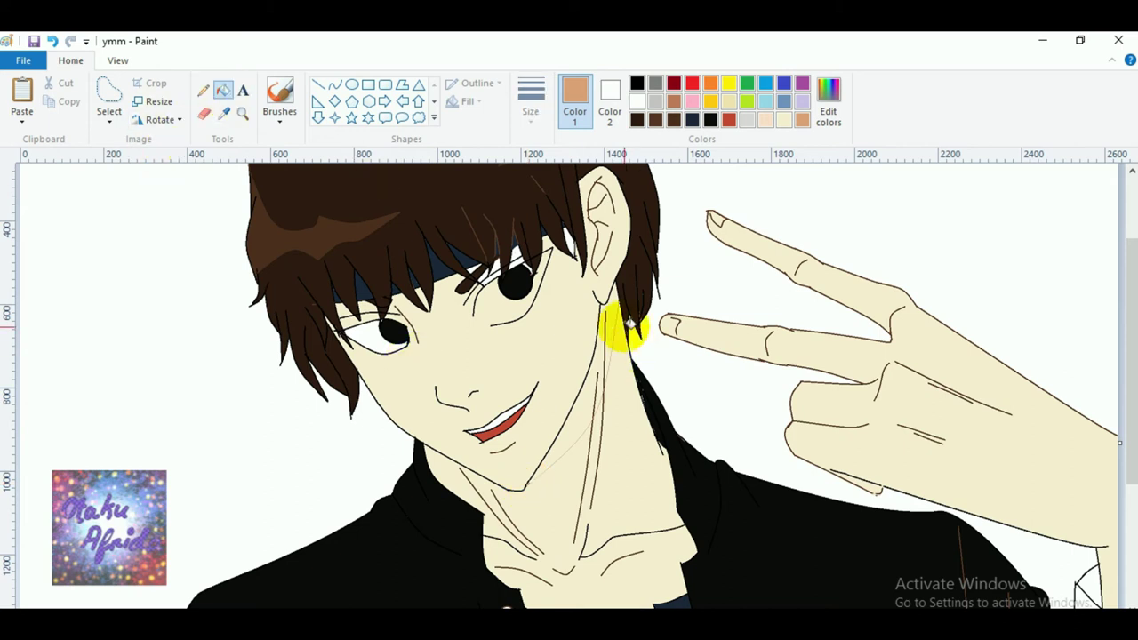
pyautogui.click(620, 326)
# Draw thin tan curves beside the long neck line, running from the jaw shadow down to the base of the neck.
pyautogui.click(335, 85)
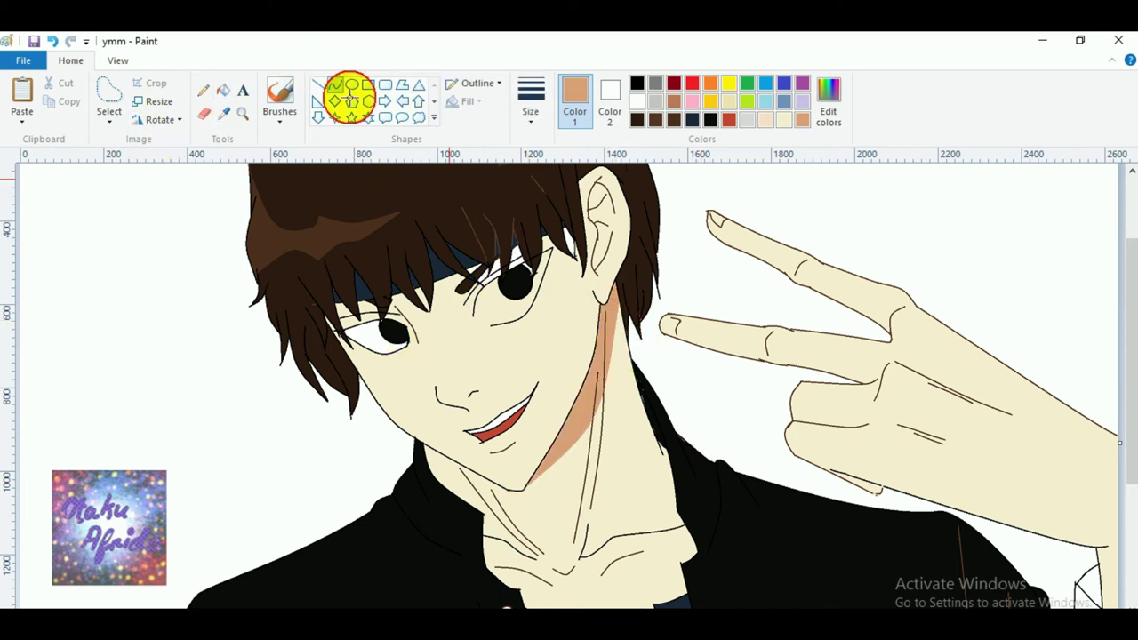
pyautogui.scroll(-2, 585, 362)
pyautogui.scroll(1, 587, 356)
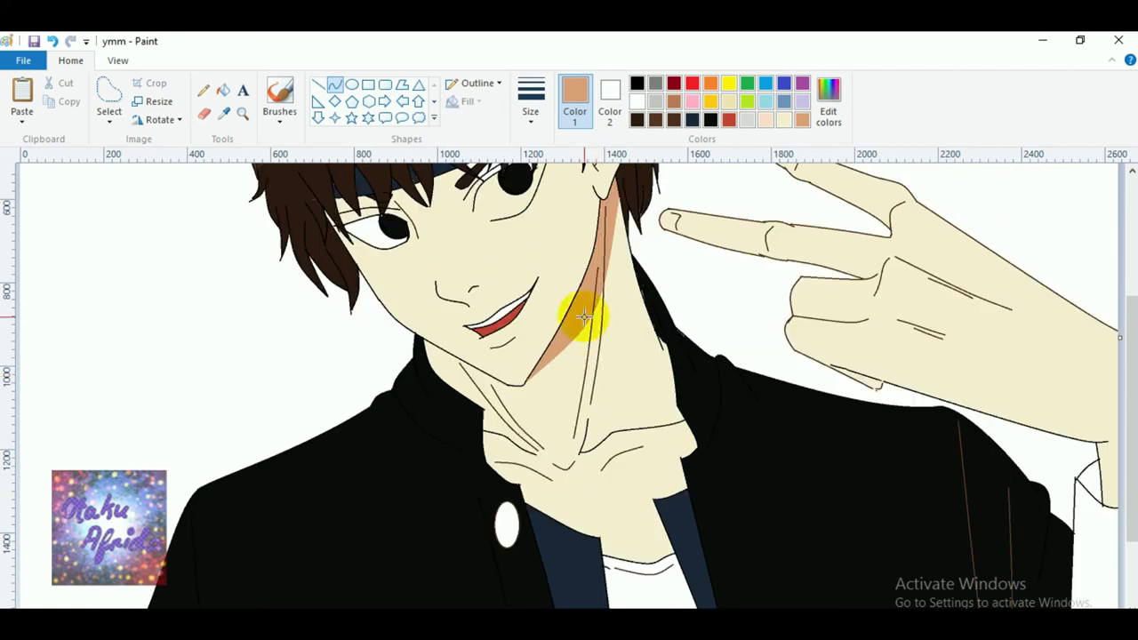
pyautogui.moveTo(617, 230)
pyautogui.mouseDown()
pyautogui.moveTo(585, 437)
pyautogui.moveTo(608, 410)
pyautogui.mouseUp()
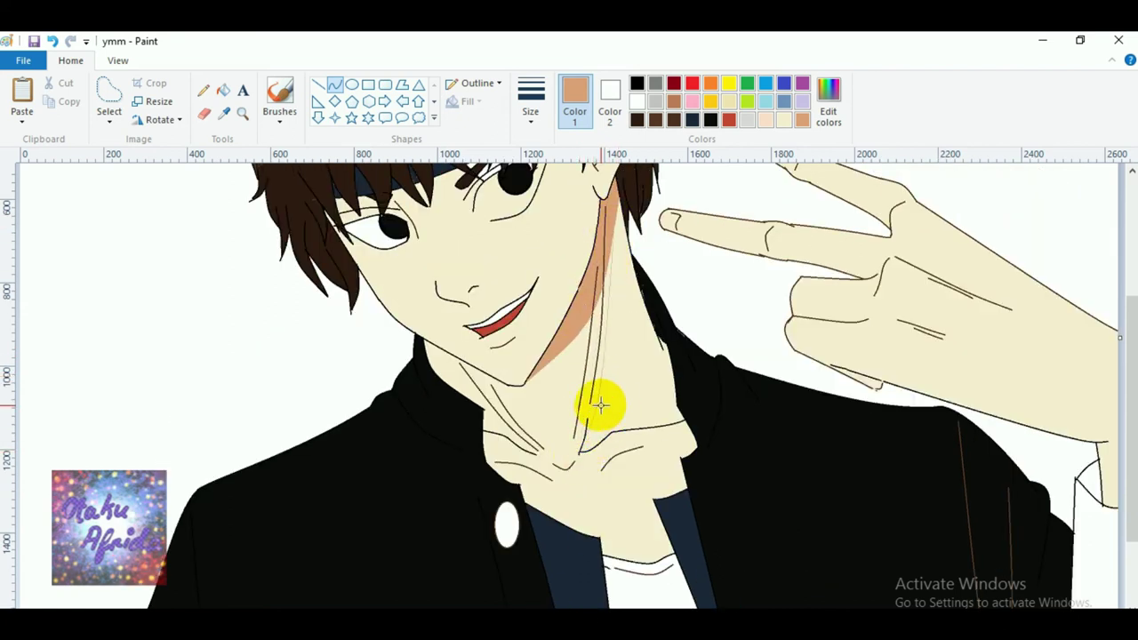
pyautogui.click(592, 397)
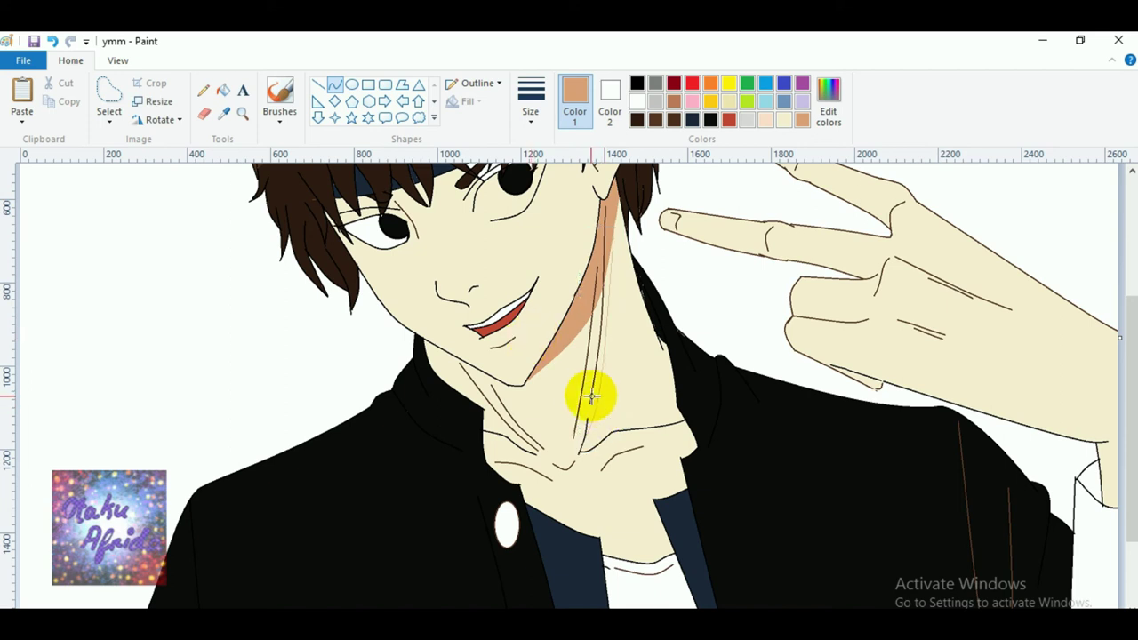
pyautogui.moveTo(592, 399); pyautogui.dragTo(585, 436)
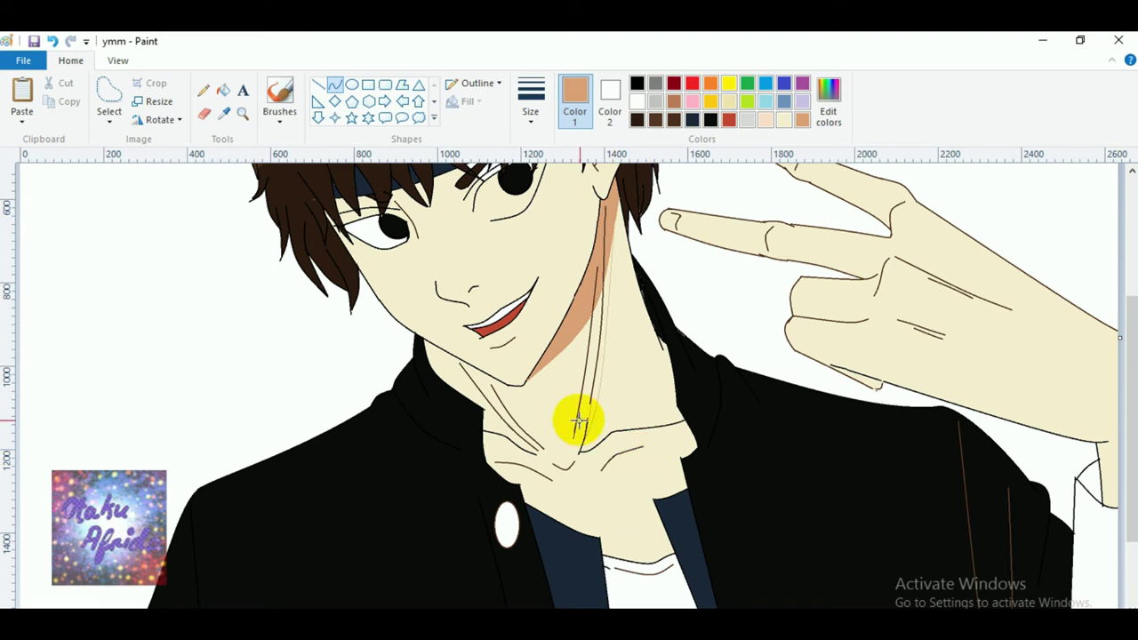
# Outline the rest of the neck shadow with thin tan curves above the collarbone and beside the collar.
pyautogui.moveTo(665, 415); pyautogui.dragTo(610, 422)
pyautogui.click(619, 479)
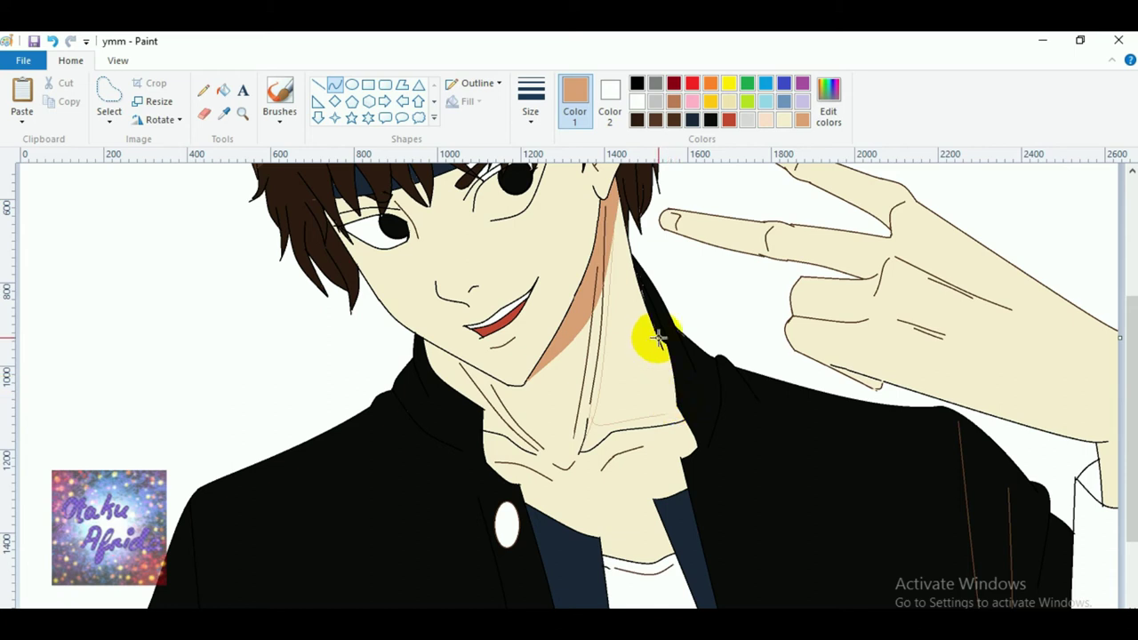
pyautogui.moveTo(655, 337); pyautogui.dragTo(648, 417)
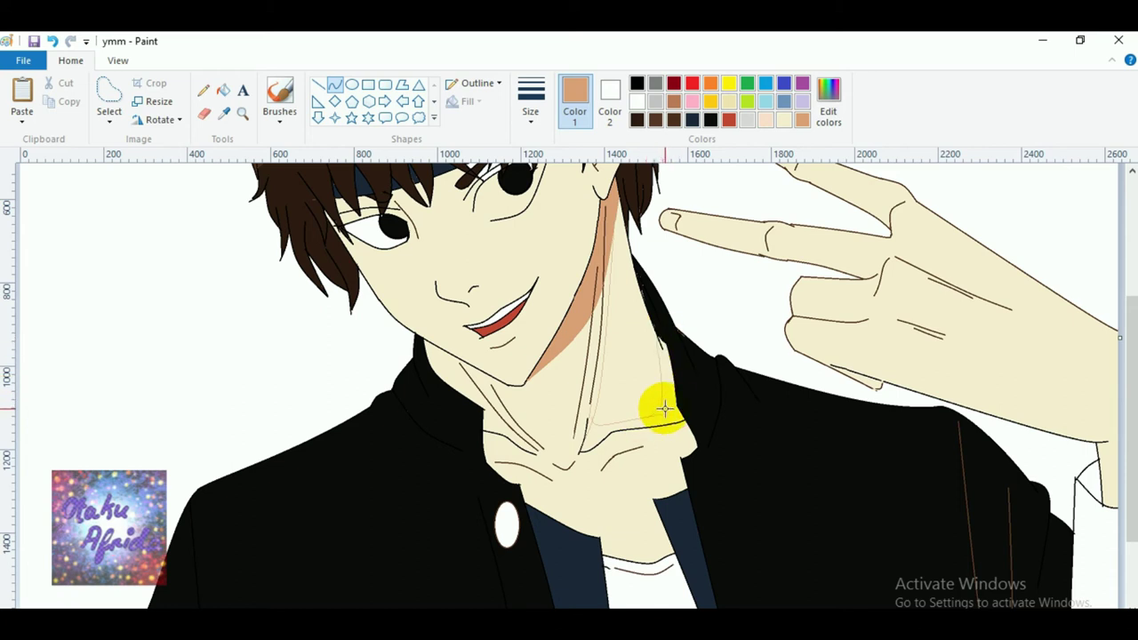
# Fill the outlined neck shadow along the neck line, collarbone and collar with tan, undoing the fill that spills onto the jacket.
pyautogui.click(223, 90)
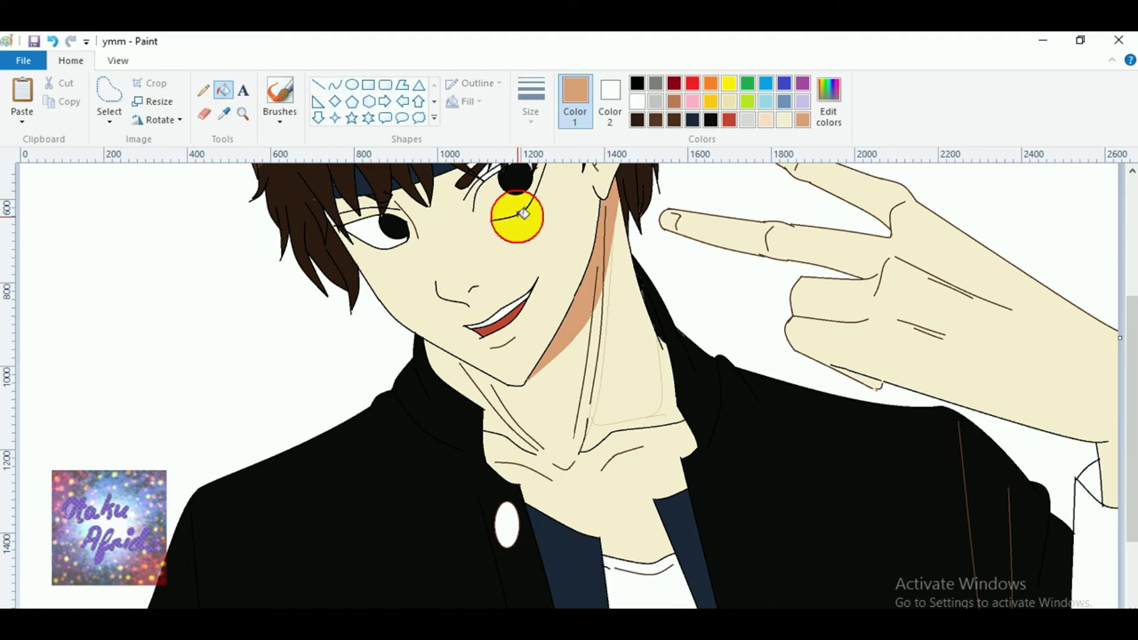
pyautogui.click(665, 411)
pyautogui.click(674, 389)
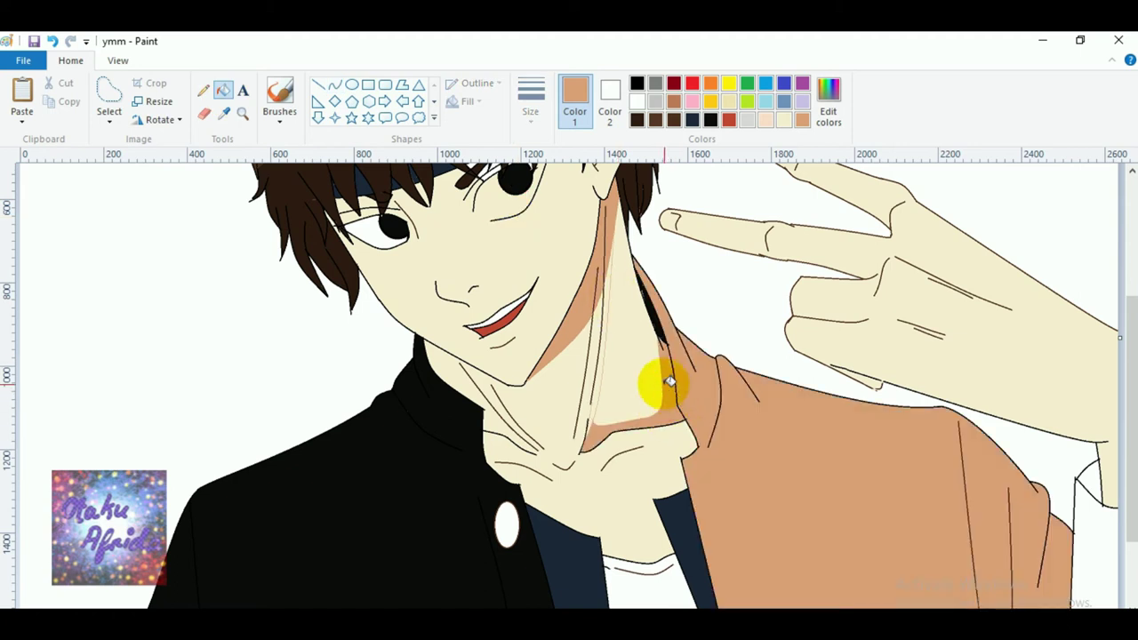
pyautogui.hotkey('ctrl', 'z')
pyautogui.hotkey('ctrl', 'y')
pyautogui.hotkey('ctrl', 'z')
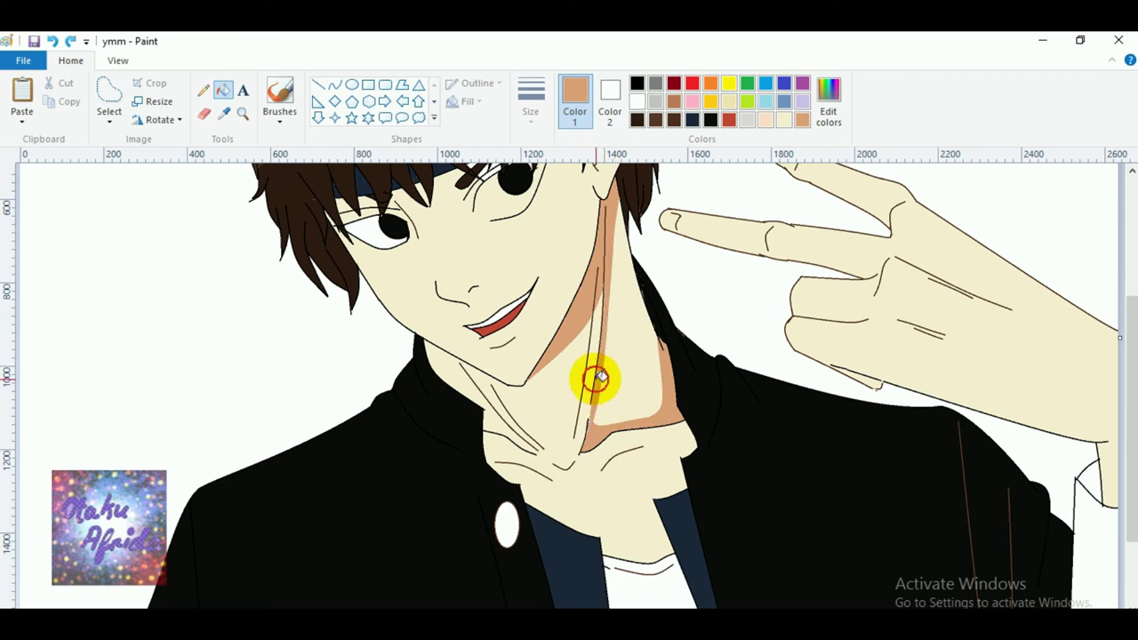
# Draw a thin tan curve beside the short line below the collarbone, and fill the sliver between them with tan.
pyautogui.scroll(3, 444, 213)
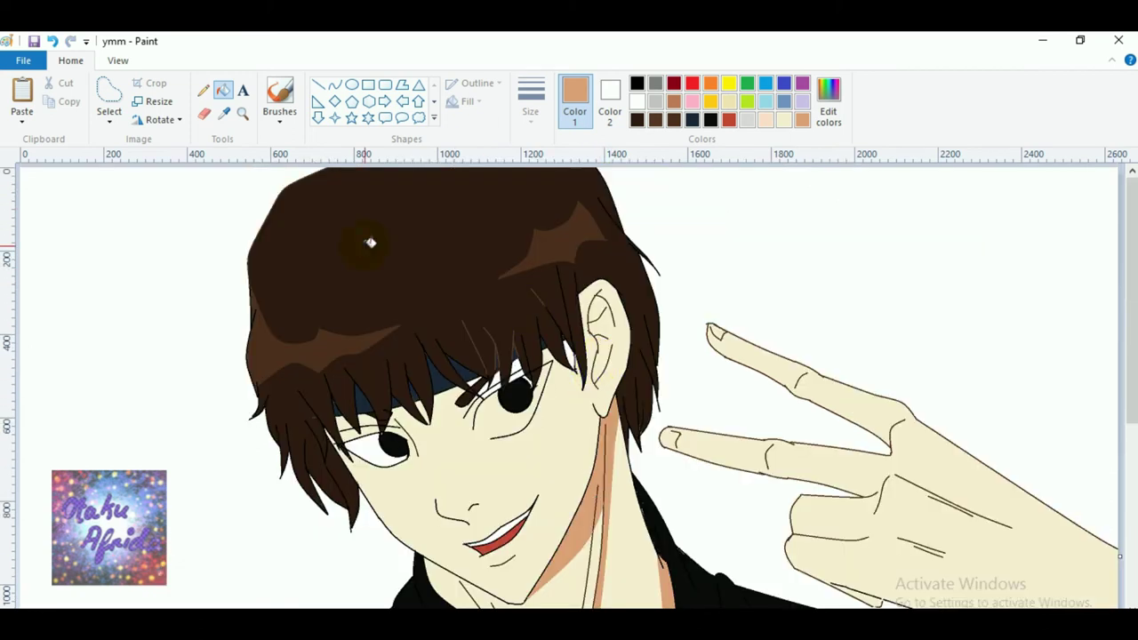
pyautogui.scroll(-3, 371, 241)
pyautogui.click(334, 85)
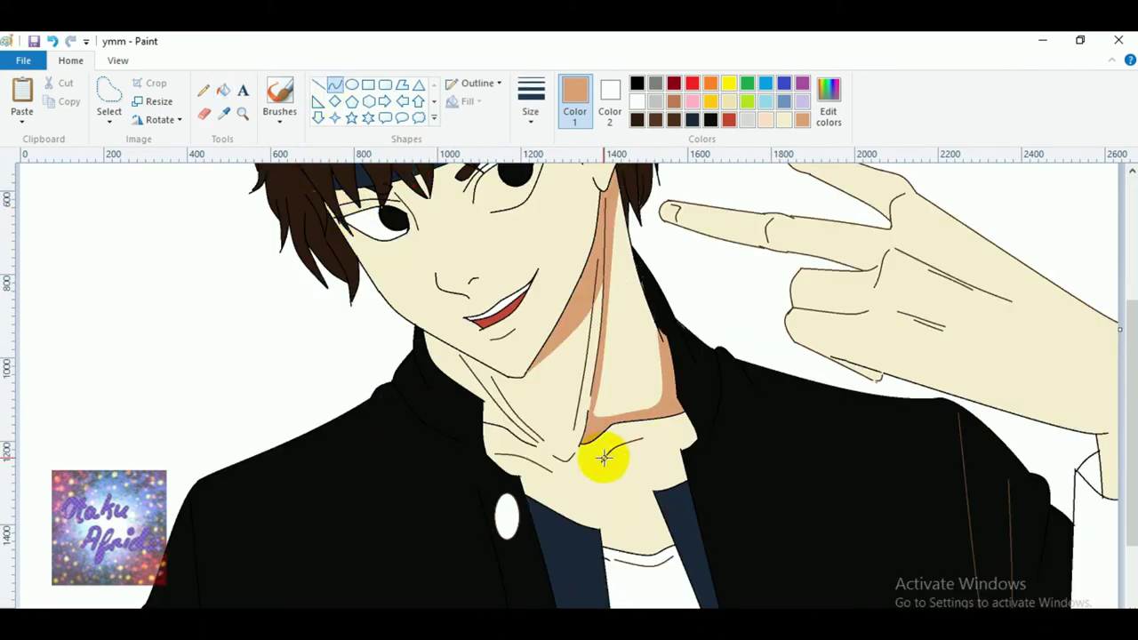
pyautogui.moveTo(601, 461); pyautogui.dragTo(656, 442)
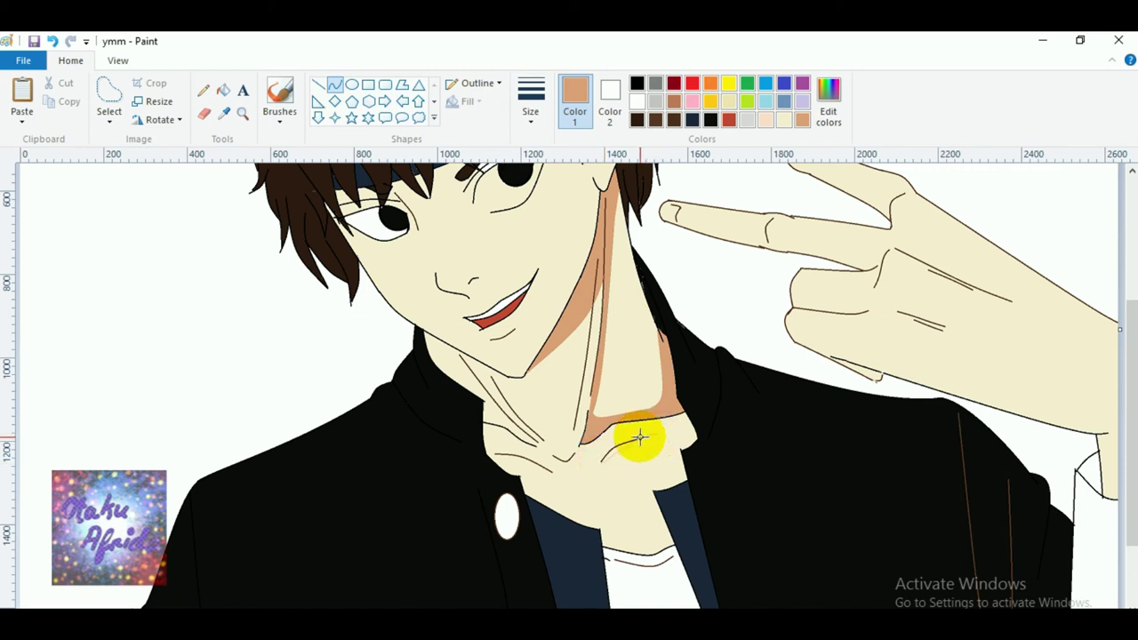
pyautogui.click(223, 90)
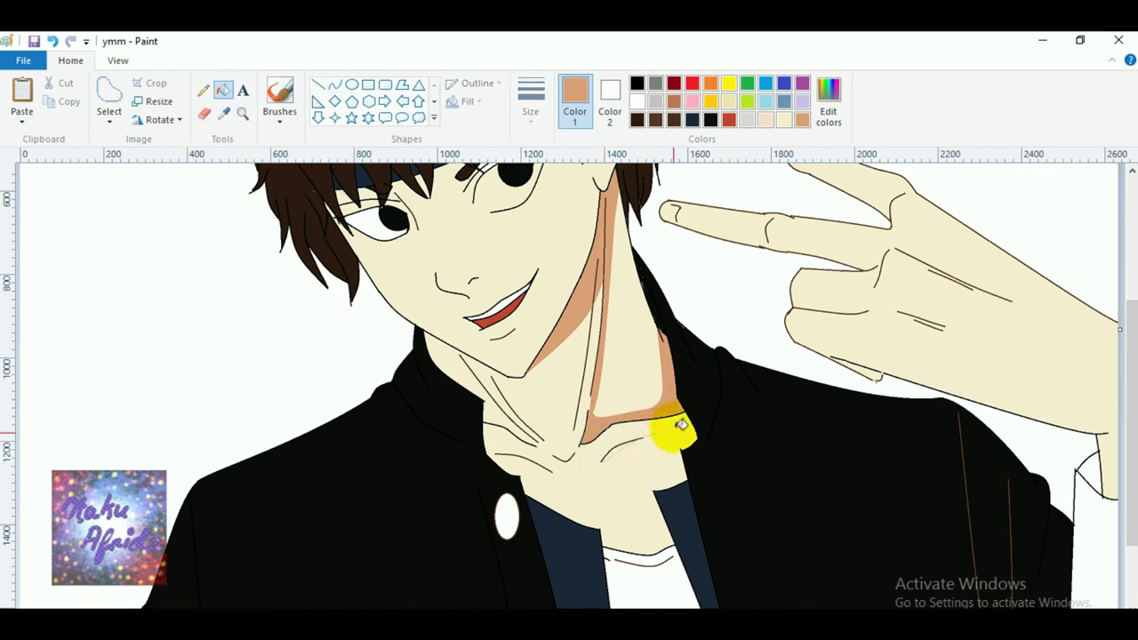
pyautogui.click(616, 447)
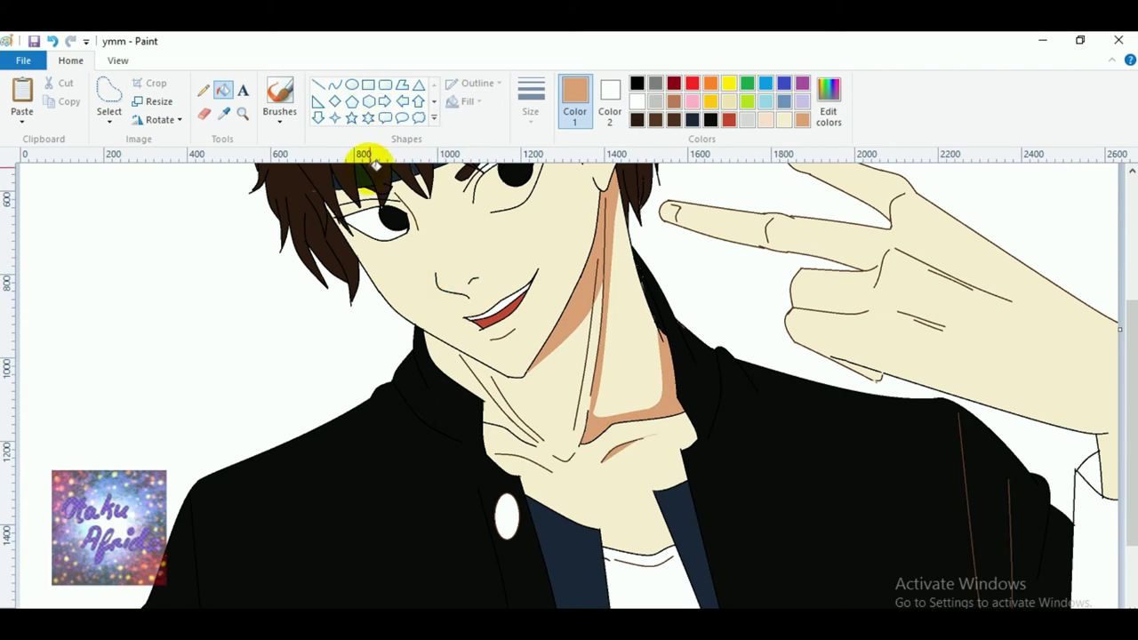
# Draw two thin tan curves from the chin down the neck, meeting in a point, to outline a shadow.
pyautogui.click(336, 84)
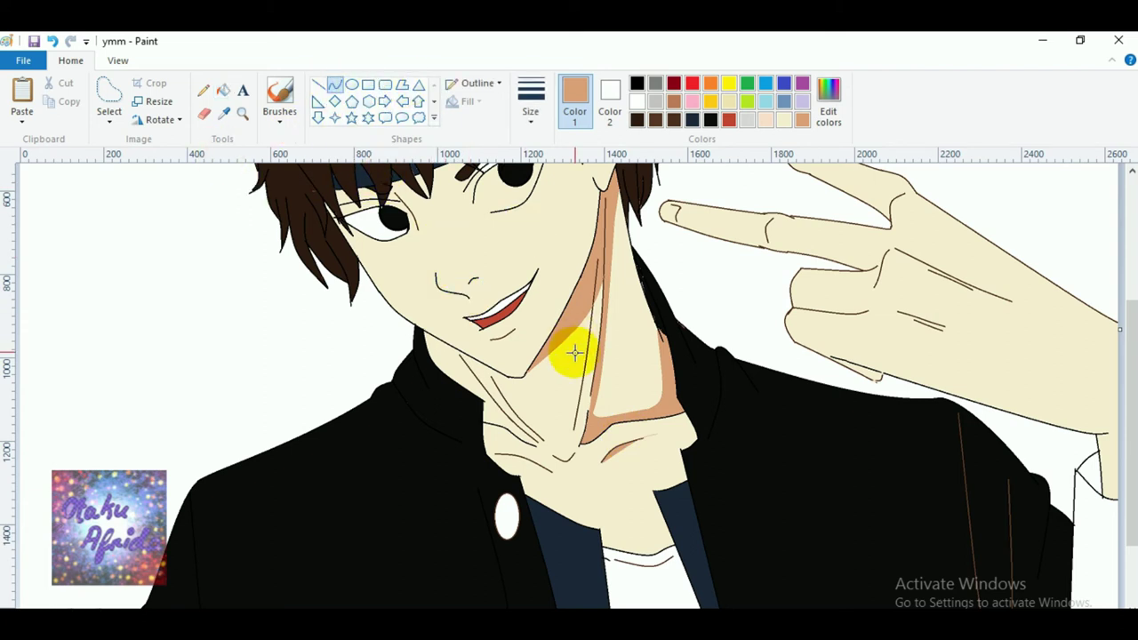
pyautogui.moveTo(510, 375); pyautogui.dragTo(538, 378)
pyautogui.click(543, 379)
pyautogui.click(487, 373)
pyautogui.moveTo(526, 377); pyautogui.dragTo(559, 398)
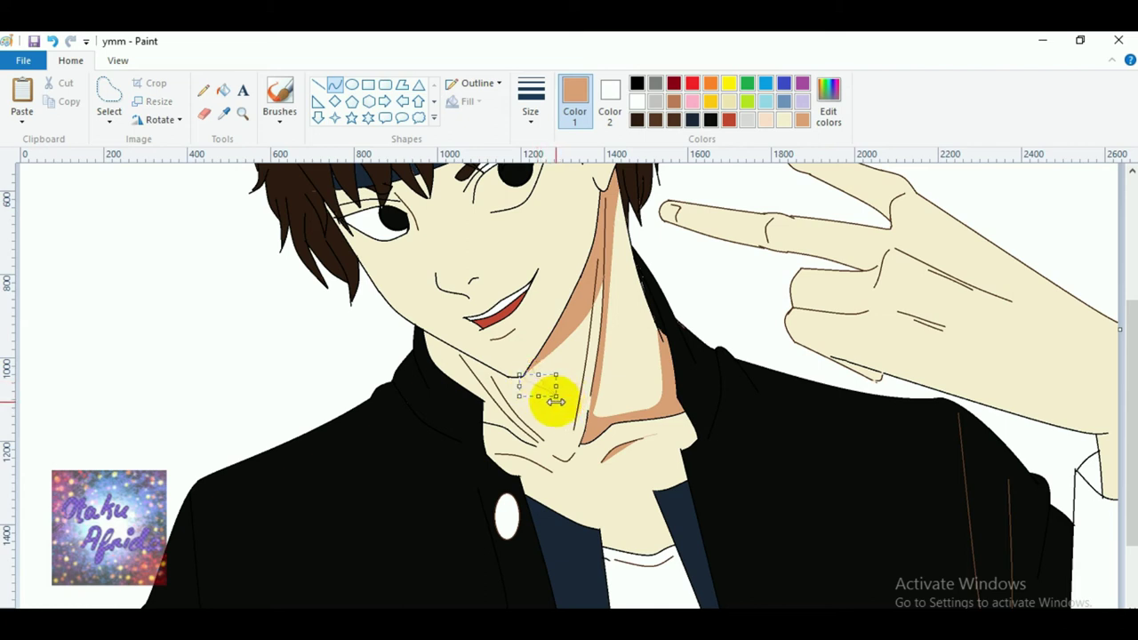
# Try filling the pointed shadow under the chin with tan, and undo the fills.
pyautogui.click(223, 90)
pyautogui.click(539, 374)
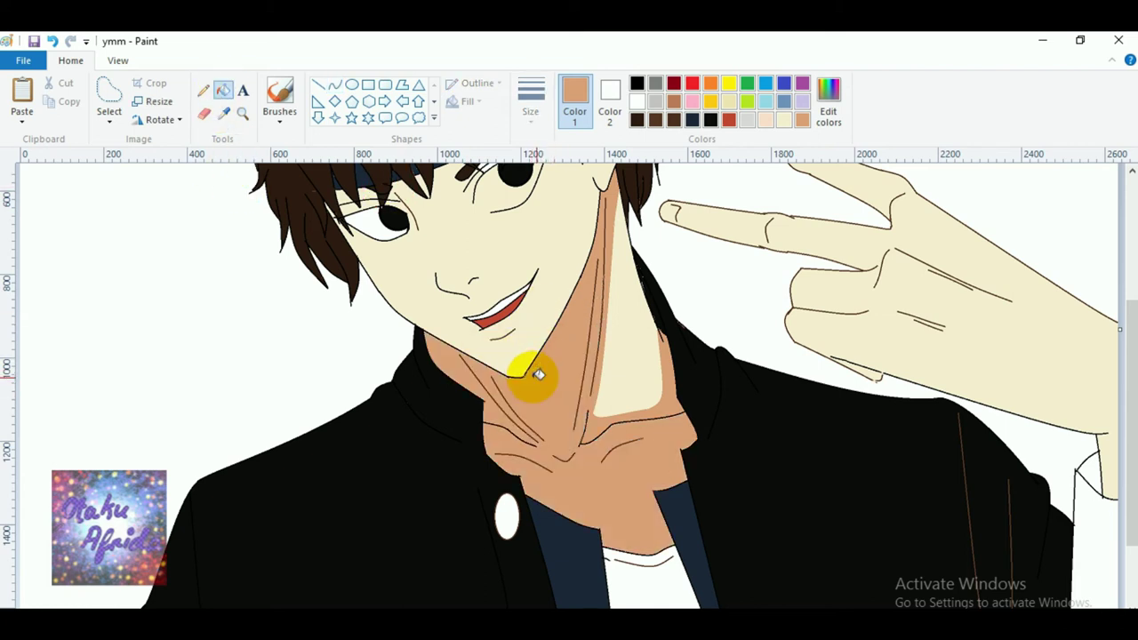
pyautogui.hotkey('ctrl', 'z')
pyautogui.click(578, 354)
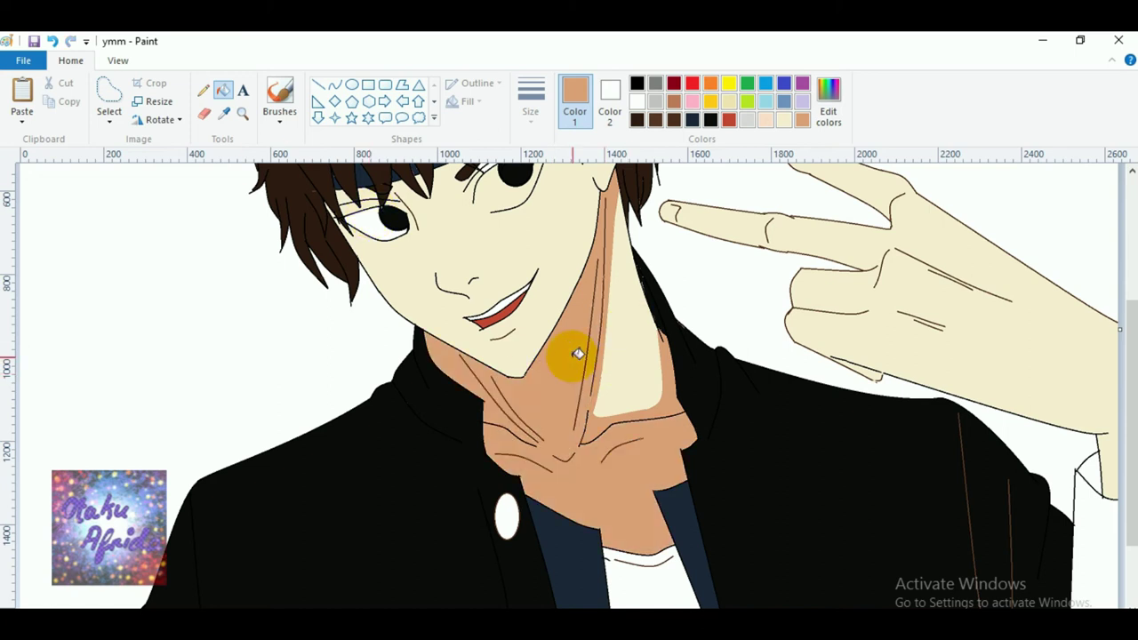
pyautogui.hotkey('ctrl', 'z')
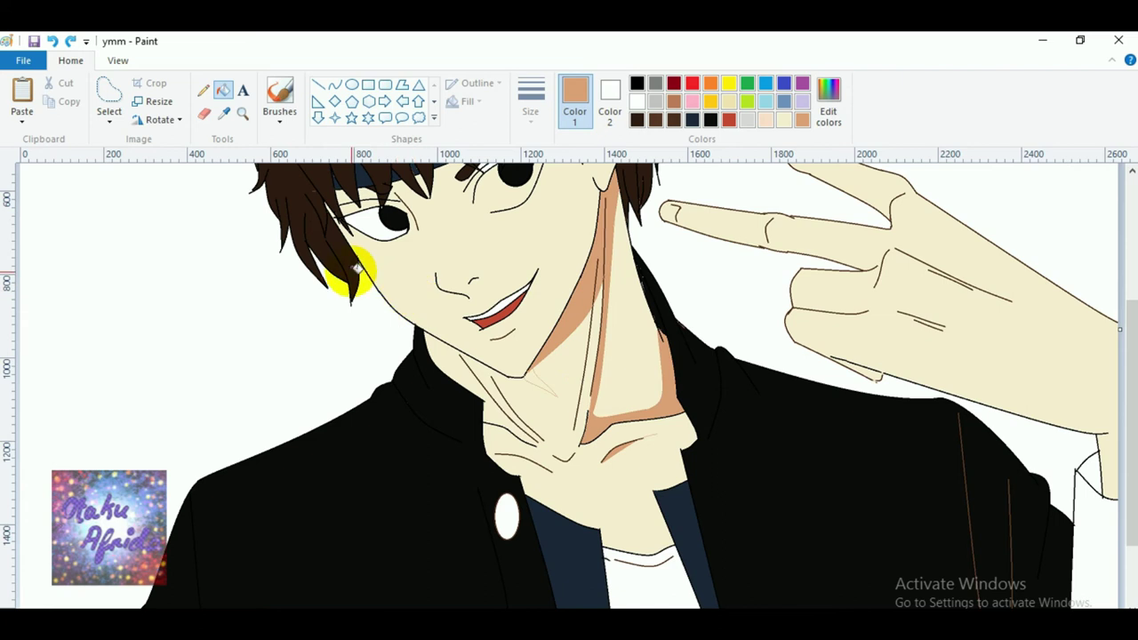
# Close the tip of the pointed chin shadow with the Pencil, and fill the shape with tan.
pyautogui.click(242, 113)
pyautogui.click(579, 449)
pyautogui.click(496, 285)
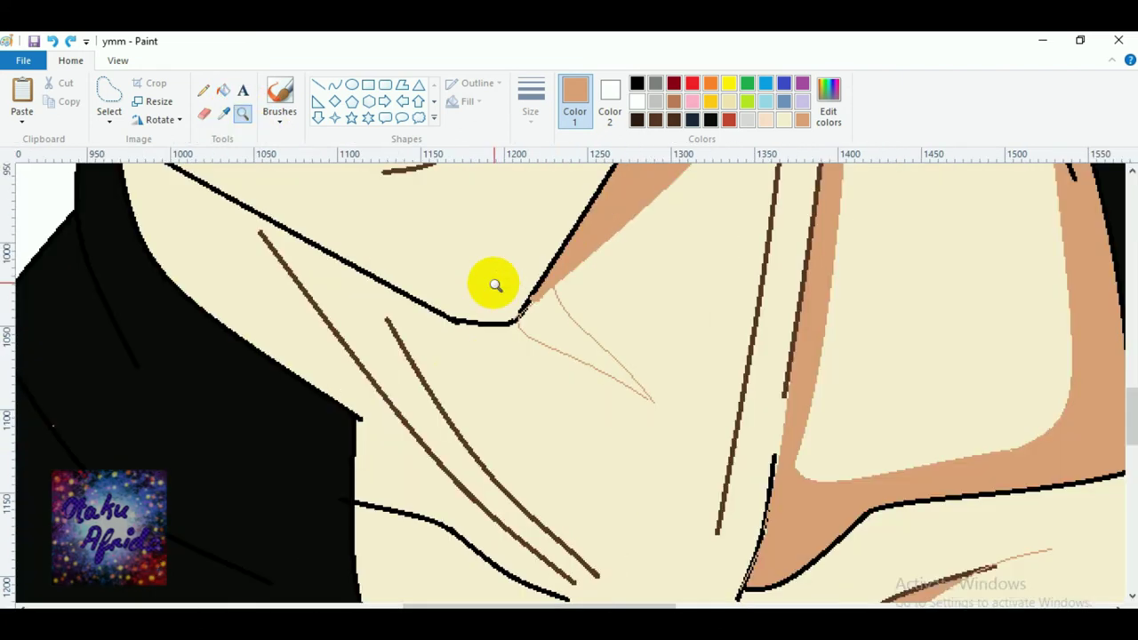
pyautogui.click(203, 90)
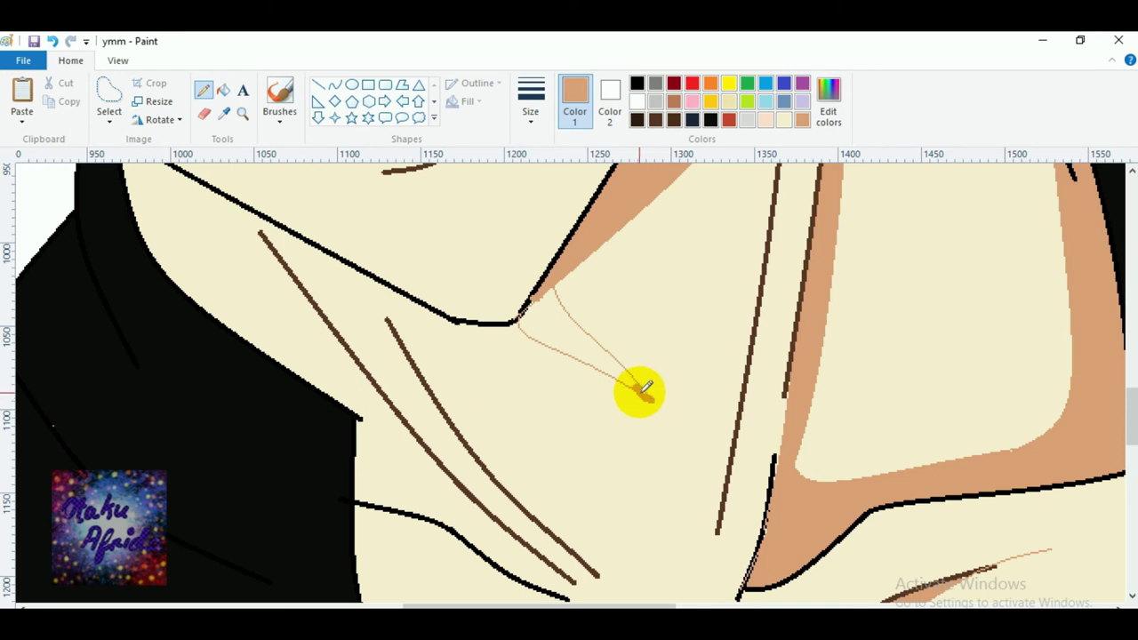
pyautogui.click(222, 90)
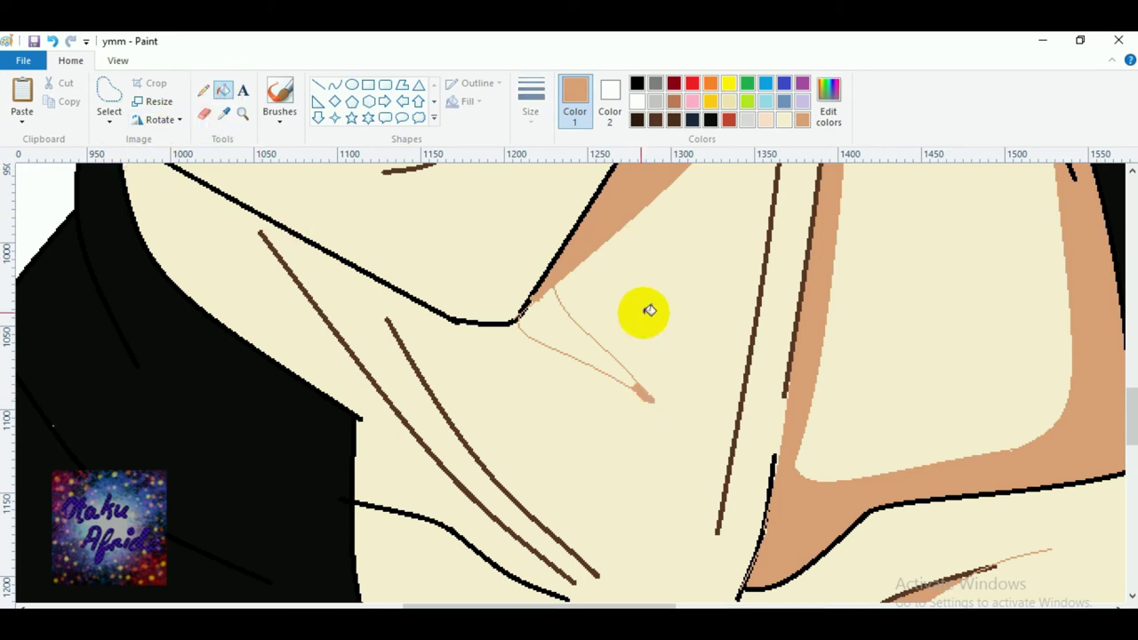
pyautogui.click(571, 367)
# Set Color 1 to the pale cream and fill the white gaps above the eye and around the eyebrow, undoing a stray fill.
pyautogui.scroll(10, 570, 366)
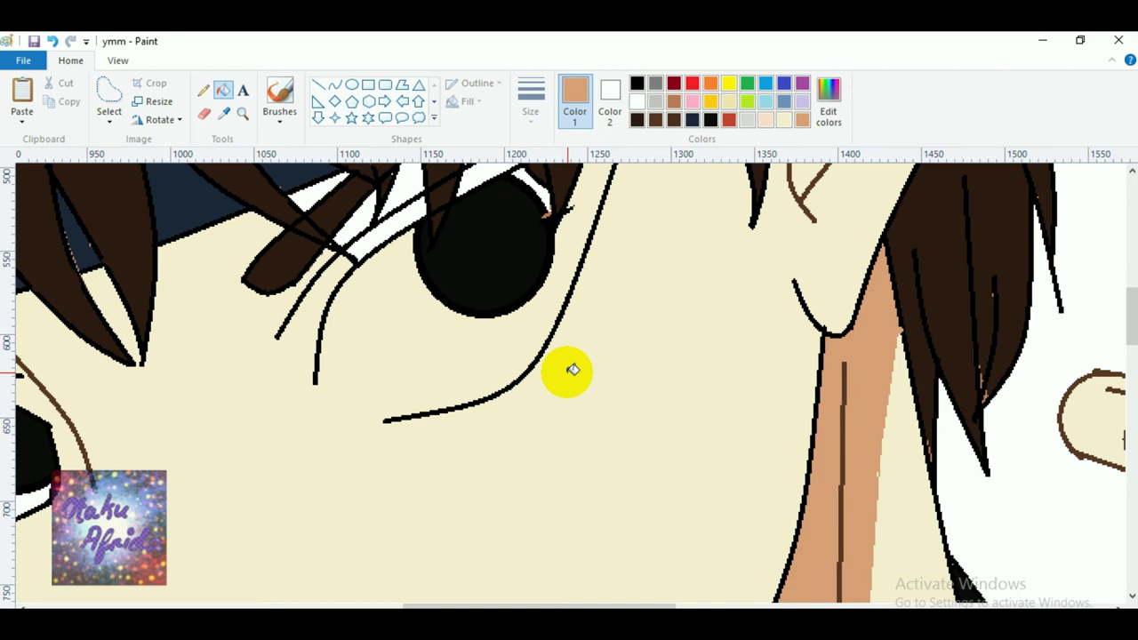
pyautogui.scroll(3, 573, 370)
pyautogui.scroll(-3, 605, 444)
pyautogui.scroll(3, 613, 442)
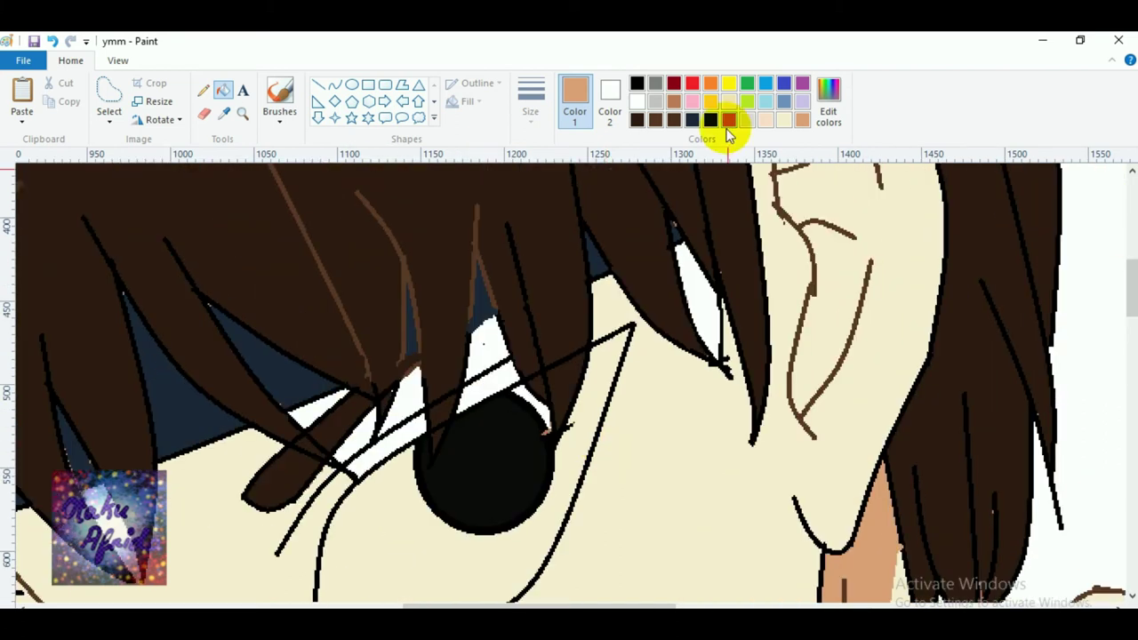
pyautogui.click(788, 116)
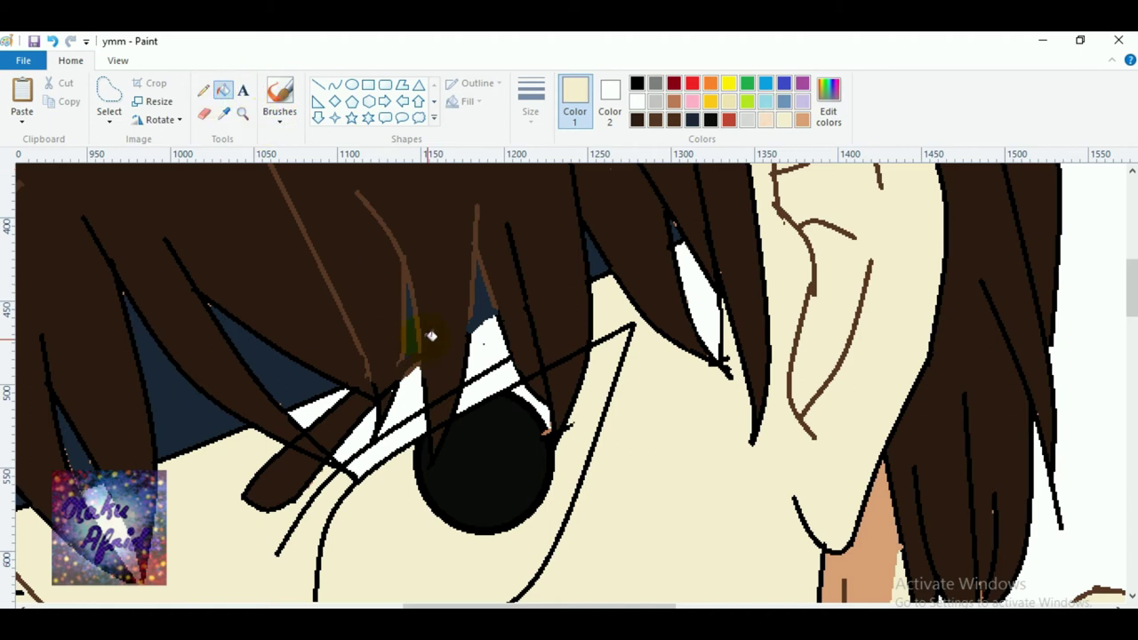
pyautogui.click(489, 351)
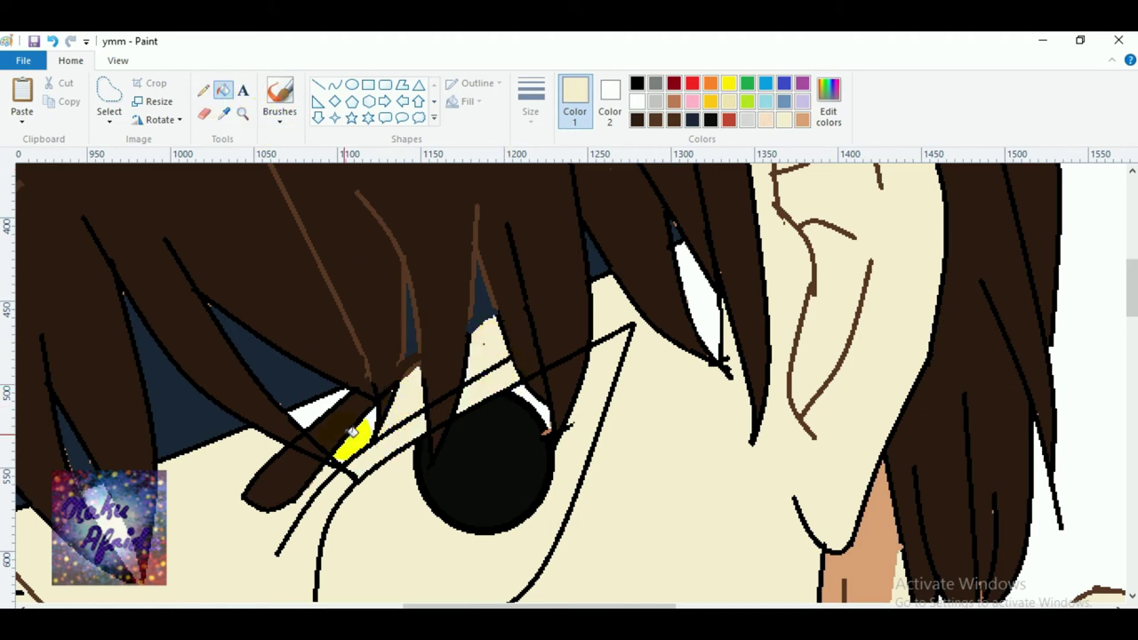
pyautogui.click(363, 438)
pyautogui.hotkey('ctrl', 'z')
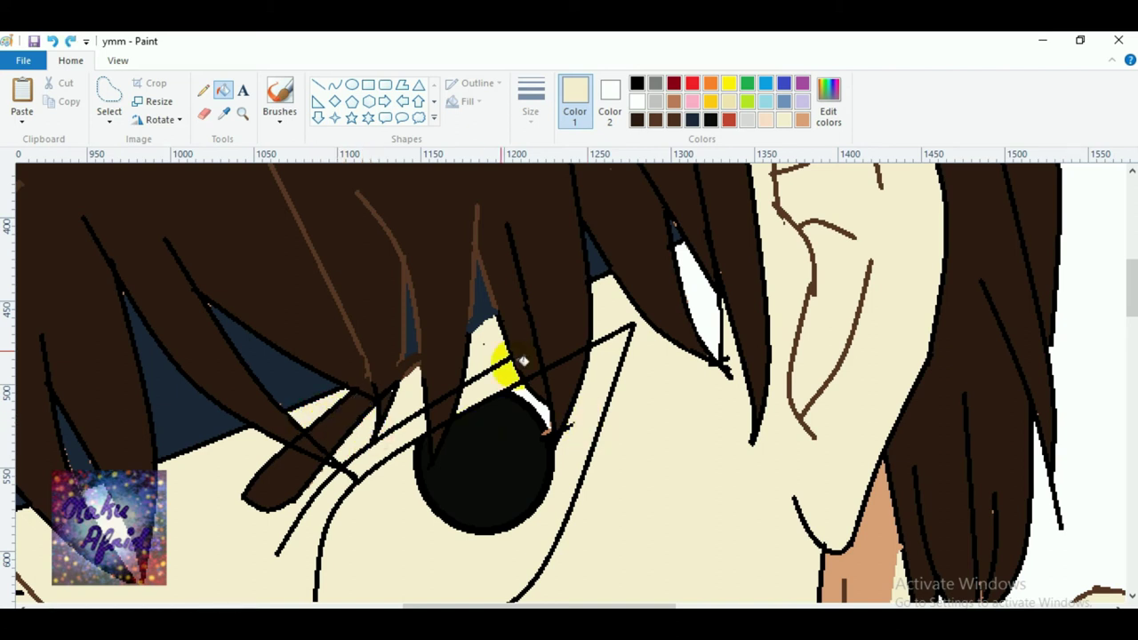
# Fill the white gap between the hair strands beside the ear with the pale cream.
pyautogui.click(710, 327)
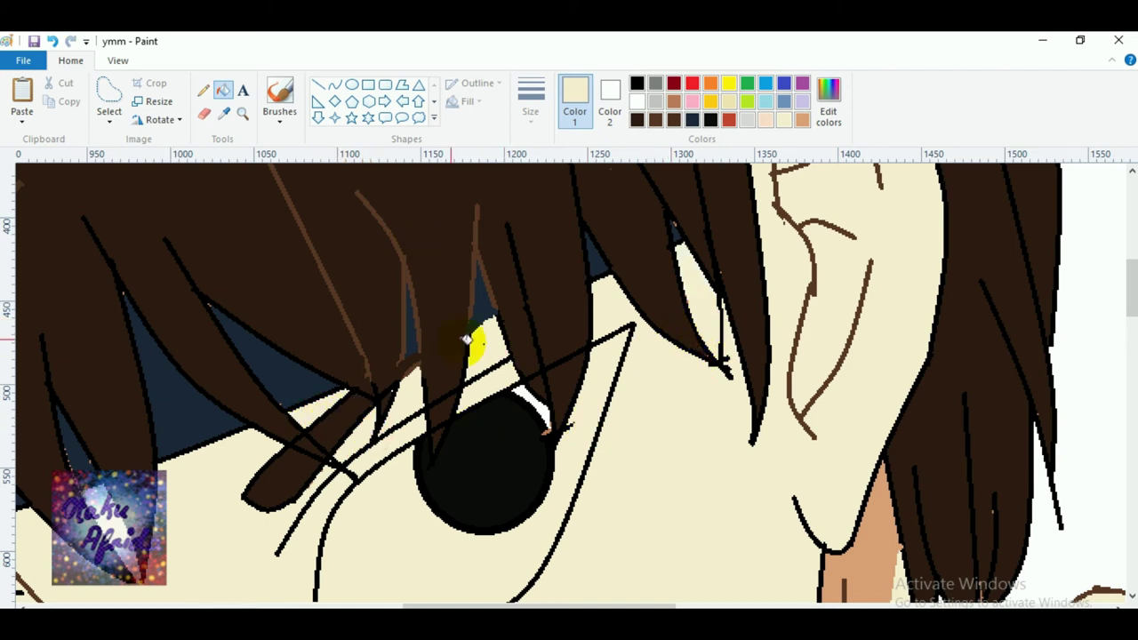
pyautogui.click(243, 113)
pyautogui.rightClick(493, 417)
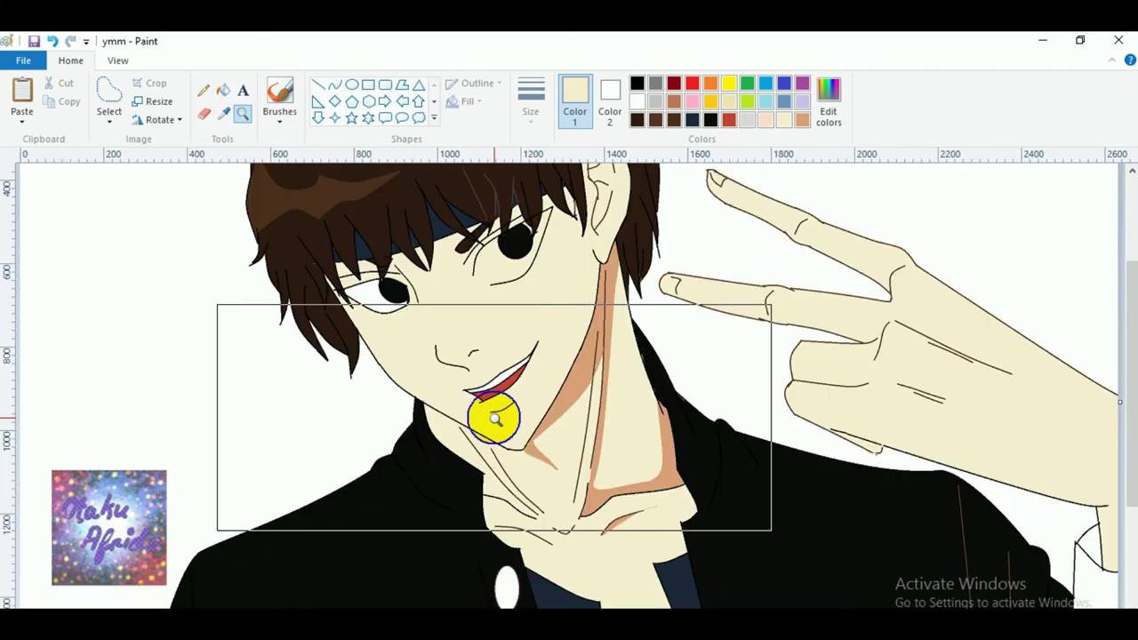
pyautogui.rightClick(525, 462)
pyautogui.click(404, 518)
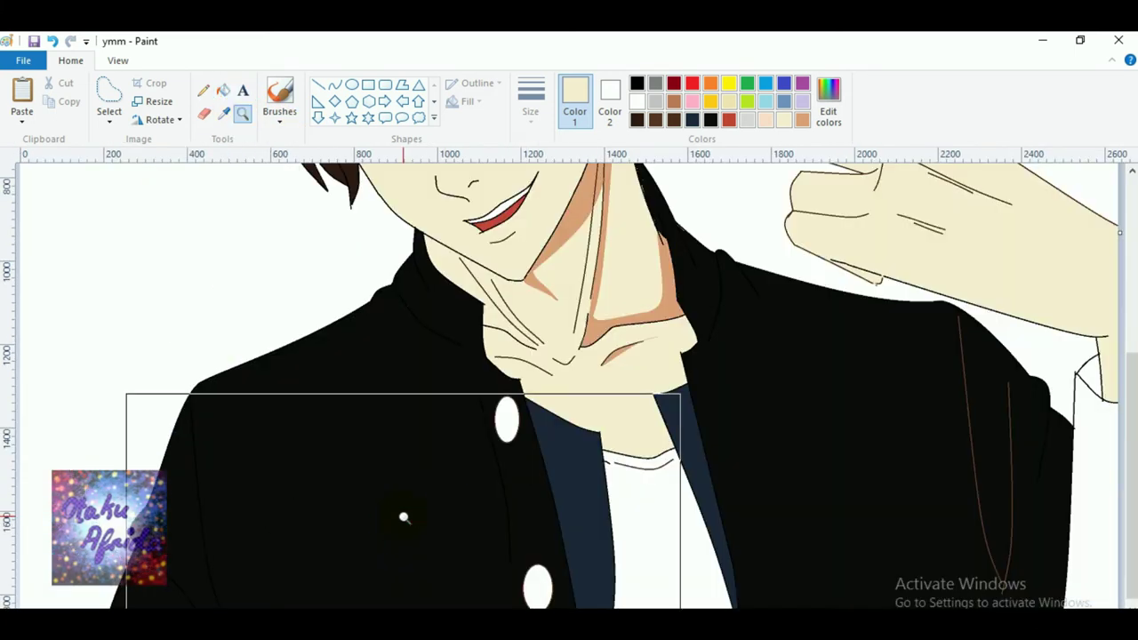
# Set Color 1 to tan and draw a thin curve across the chest just above the white shirt's neckline.
pyautogui.click(803, 120)
pyautogui.click(334, 85)
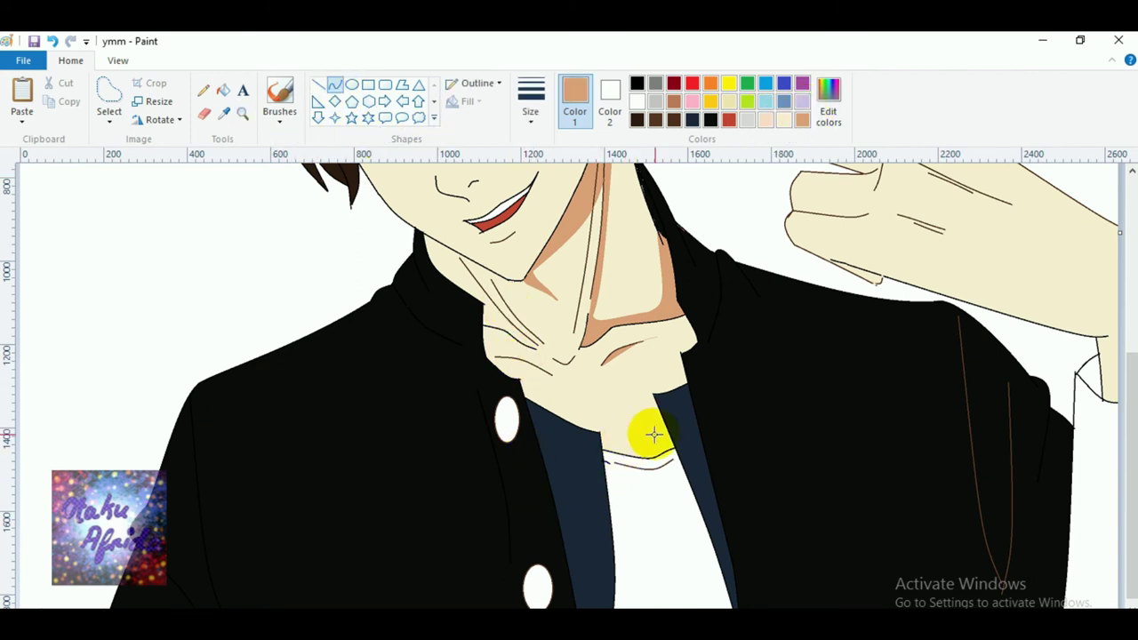
pyautogui.moveTo(670, 438); pyautogui.dragTo(649, 455)
# Try filling the strip between the tan curve and the shirt's neckline with tan, and undo the fills.
pyautogui.click(223, 90)
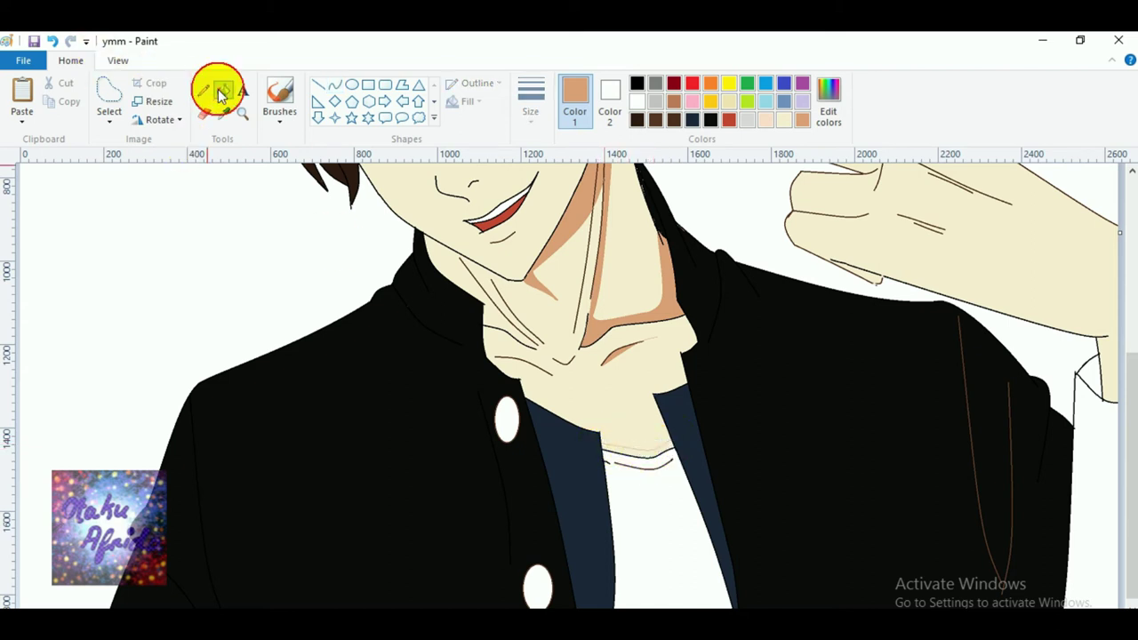
pyautogui.click(654, 444)
pyautogui.hotkey('ctrl', 'z')
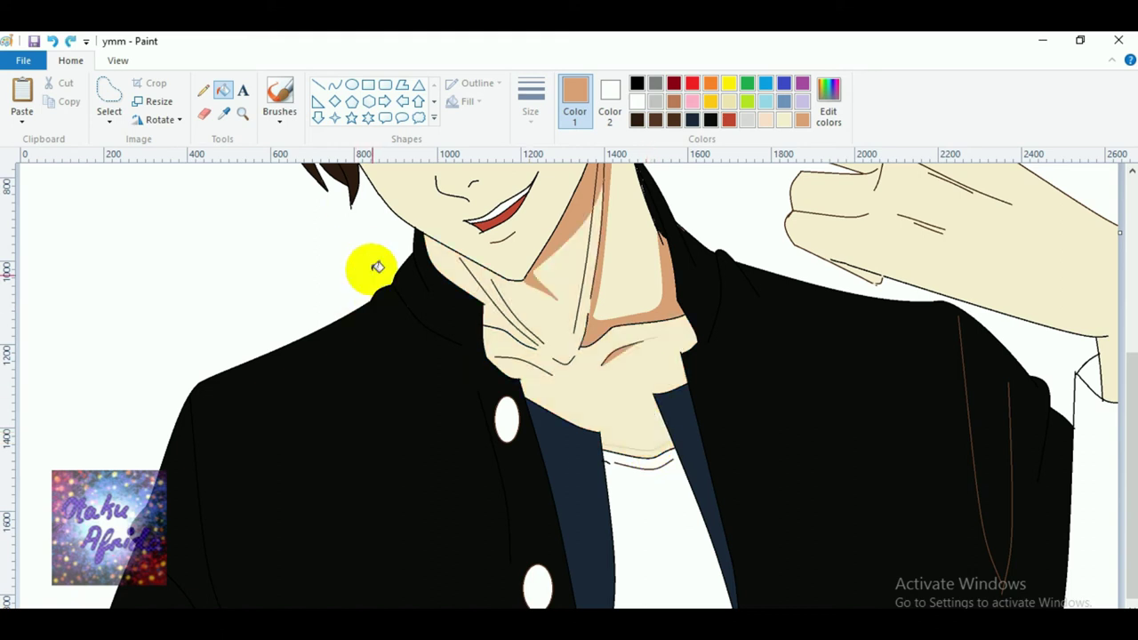
pyautogui.click(335, 85)
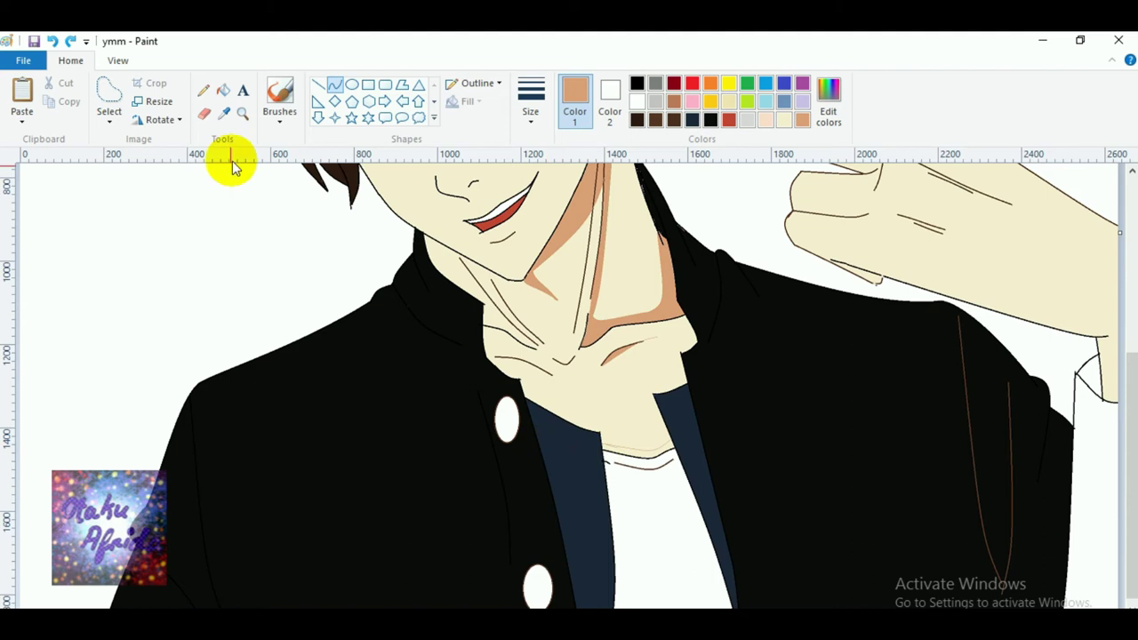
pyautogui.click(223, 90)
pyautogui.click(650, 453)
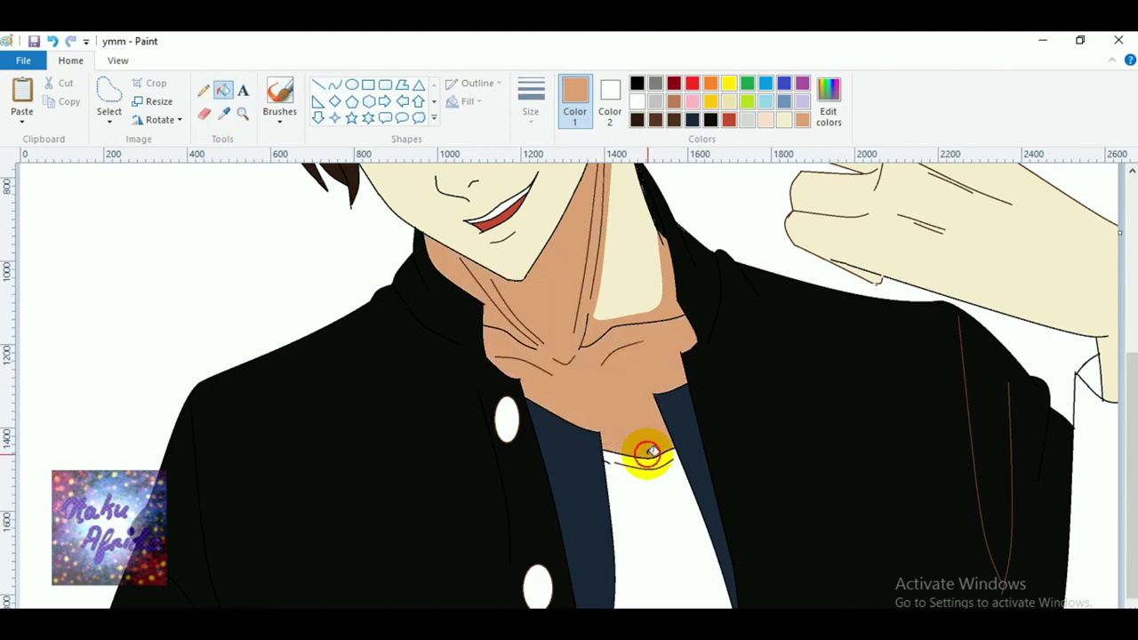
pyautogui.hotkey('ctrl', 'z')
# Close the gap between the neckline curve and the navy collar with the Pencil, and fill the strip above the shirt with tan.
pyautogui.click(242, 113)
pyautogui.click(686, 410)
pyautogui.scroll(3, 330, 447)
pyautogui.click(298, 373)
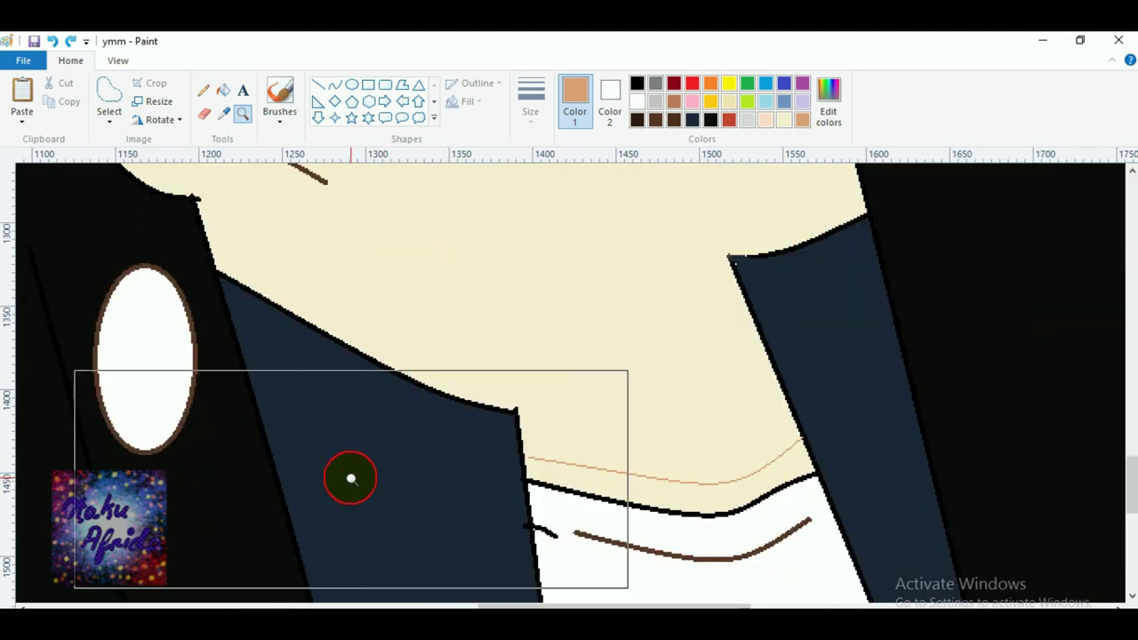
pyautogui.click(205, 89)
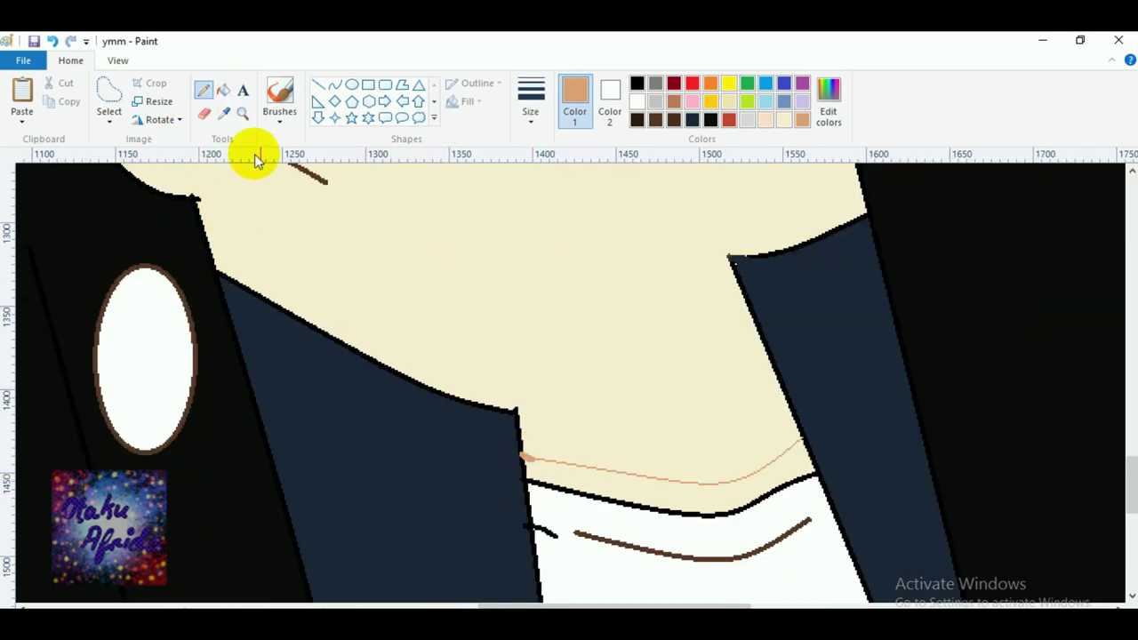
pyautogui.click(531, 458)
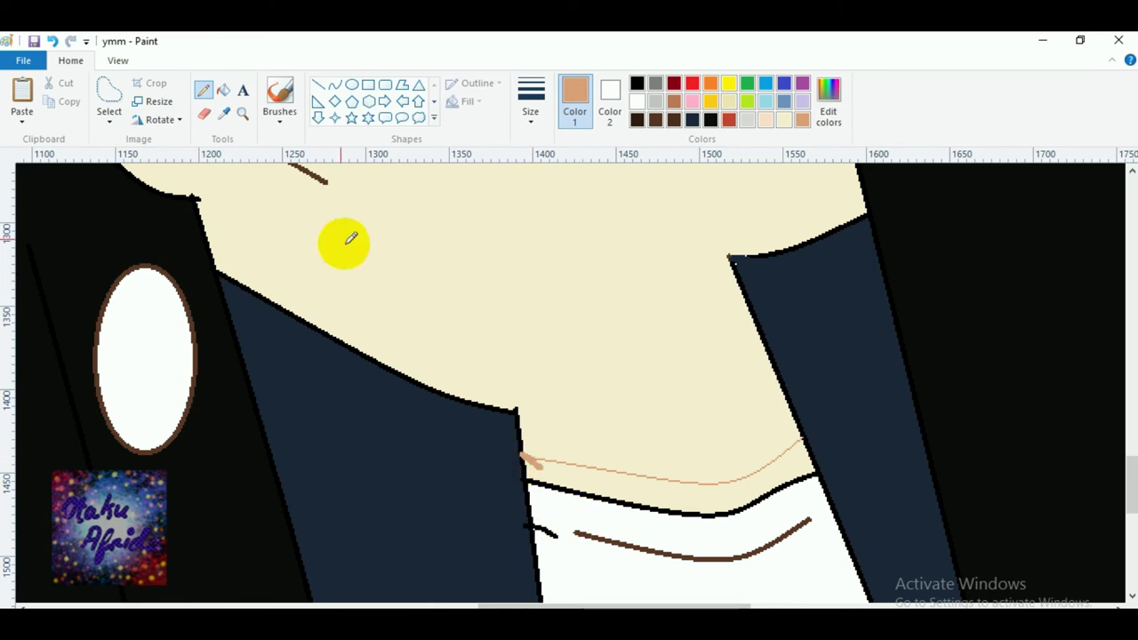
pyautogui.click(222, 90)
pyautogui.click(676, 504)
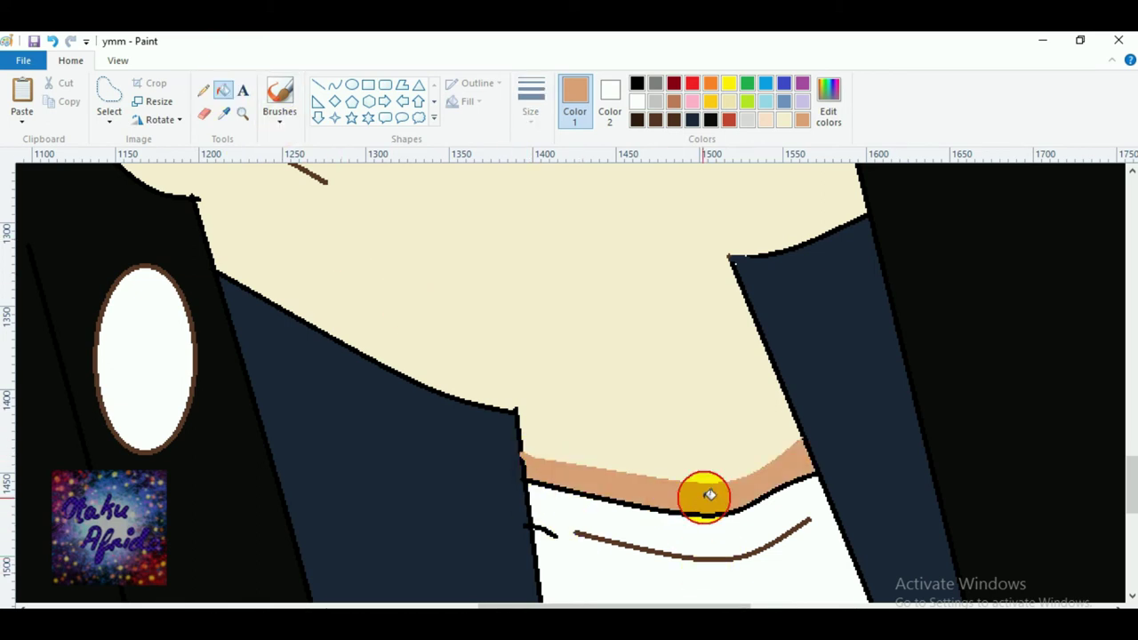
# Outline a narrow shadow with thin tan curves from the jawline to the lower end of the inner neck crease, and fill it with tan.
pyautogui.scroll(5, 267, 178)
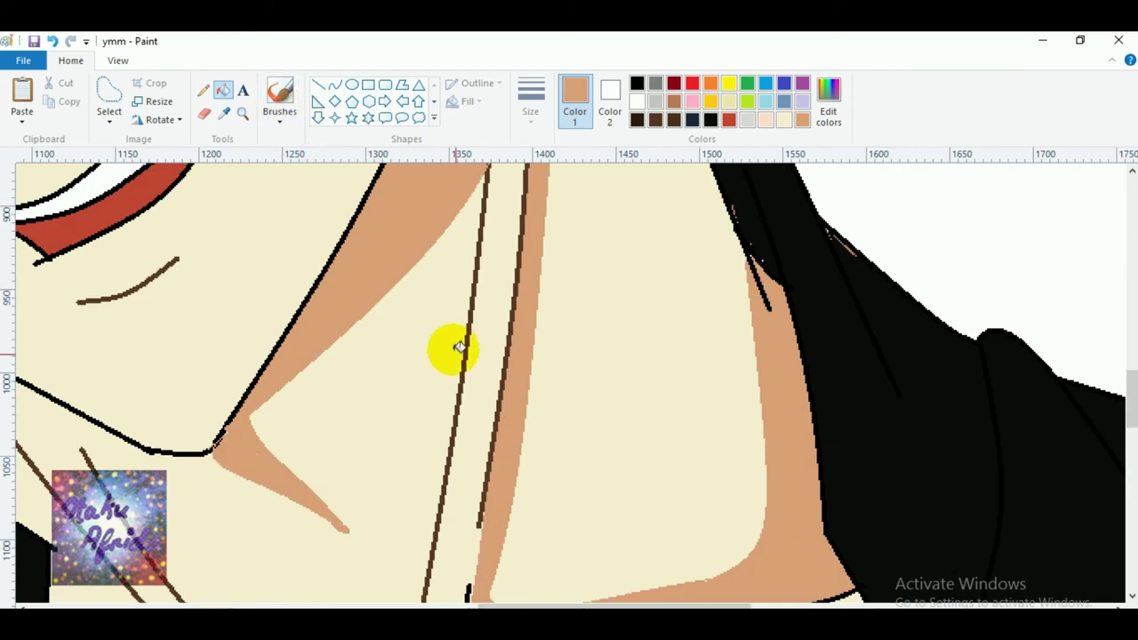
pyautogui.scroll(-3, 457, 348)
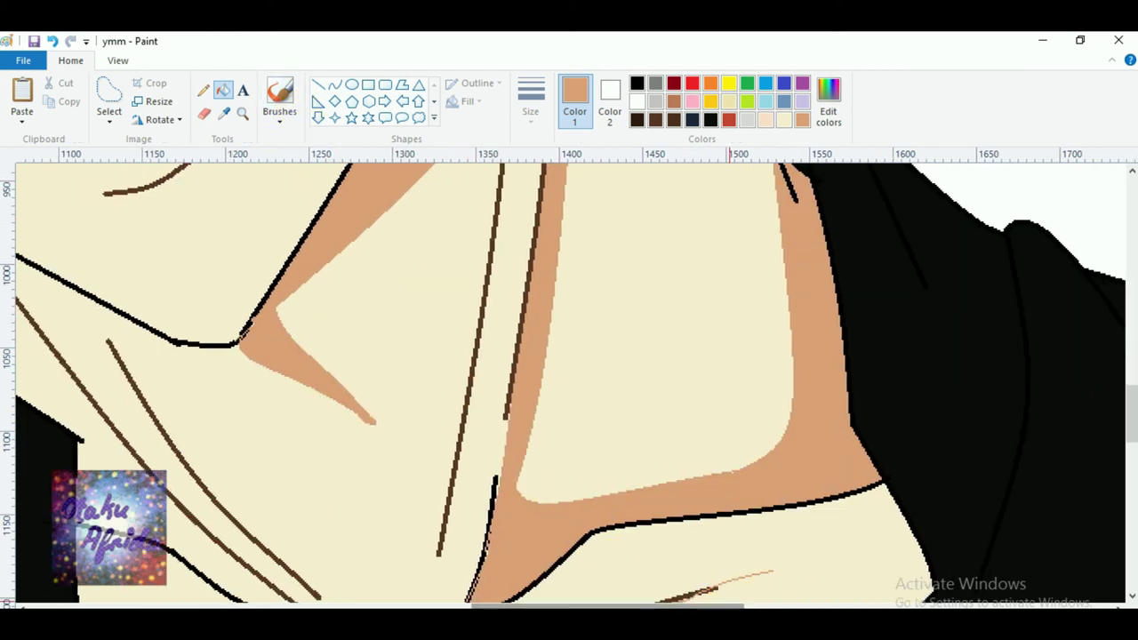
pyautogui.hscroll(-5, 676, 569)
pyautogui.scroll(-3, 613, 534)
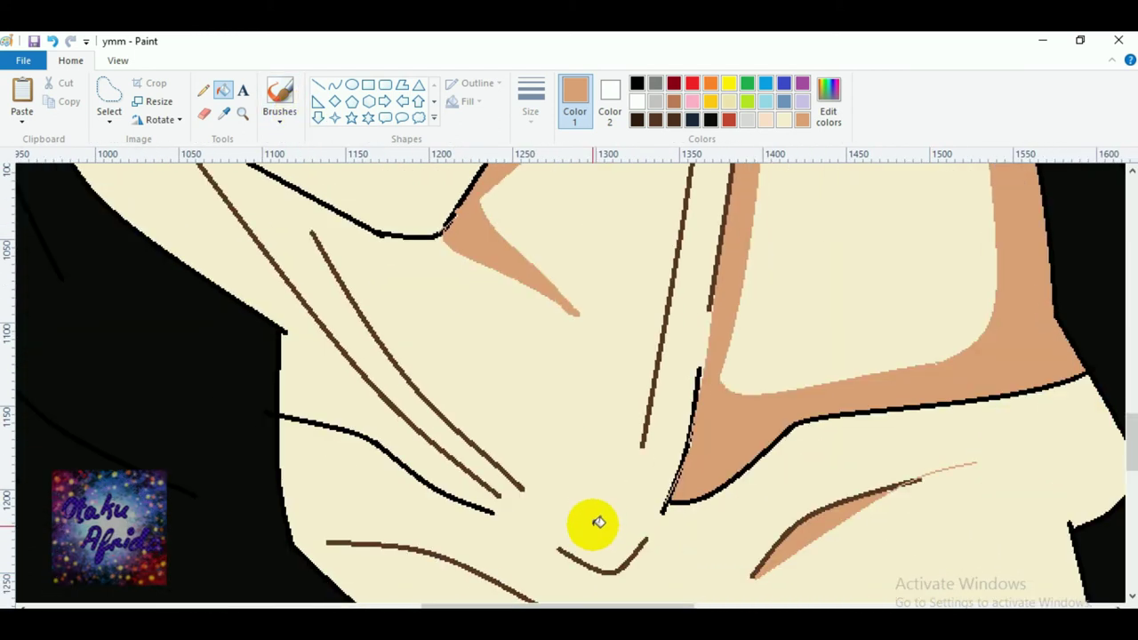
pyautogui.click(334, 85)
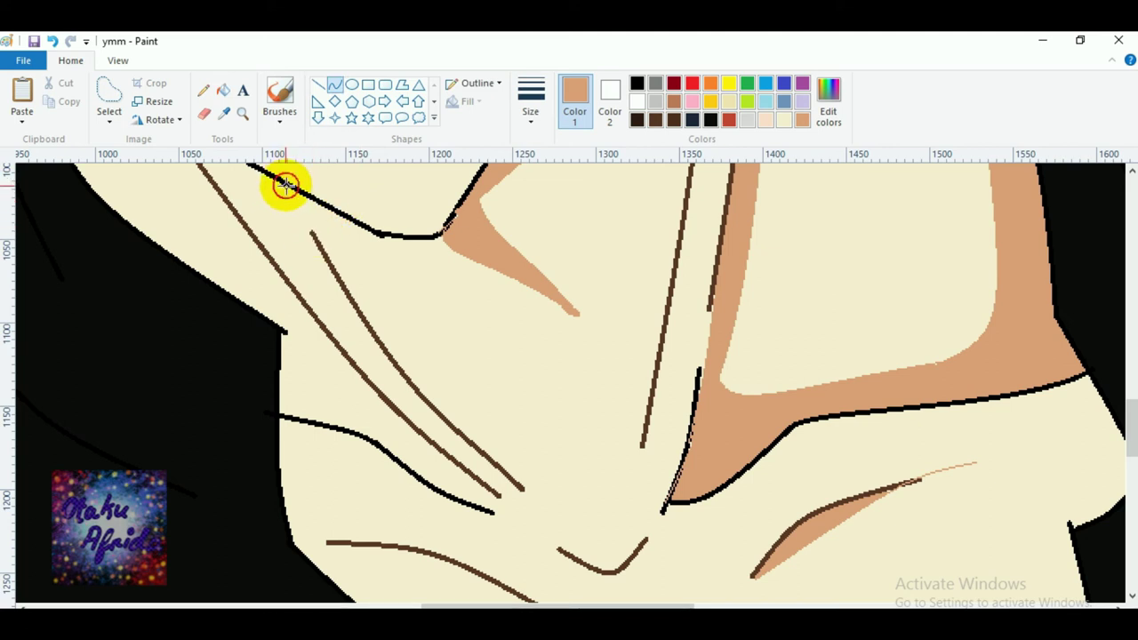
pyautogui.moveTo(284, 184); pyautogui.dragTo(316, 240)
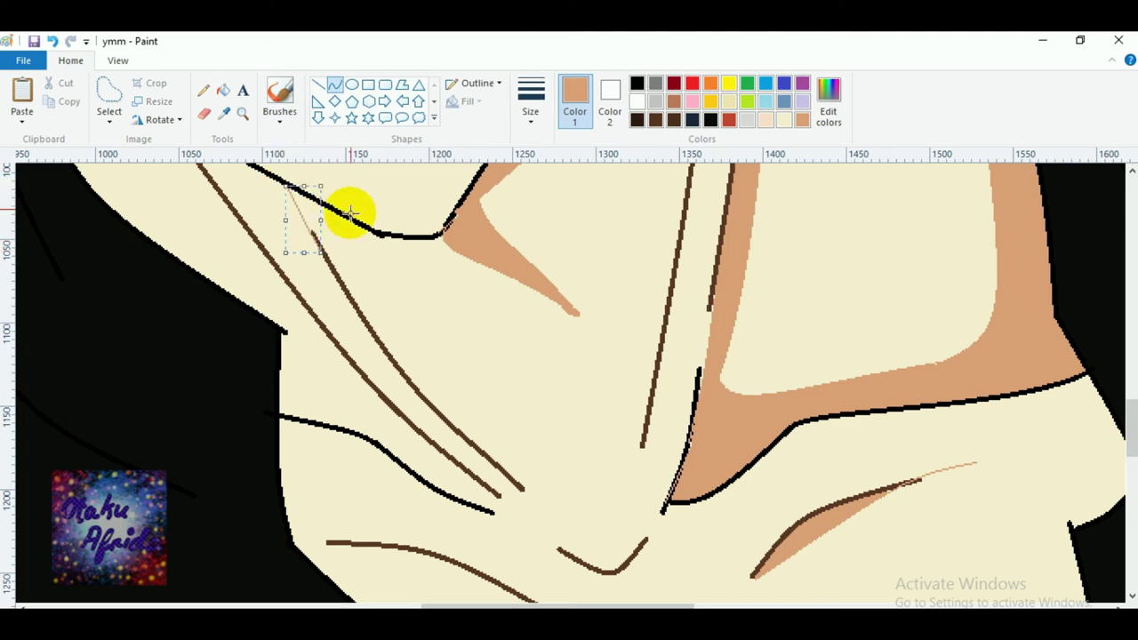
pyautogui.moveTo(316, 197); pyautogui.dragTo(530, 504)
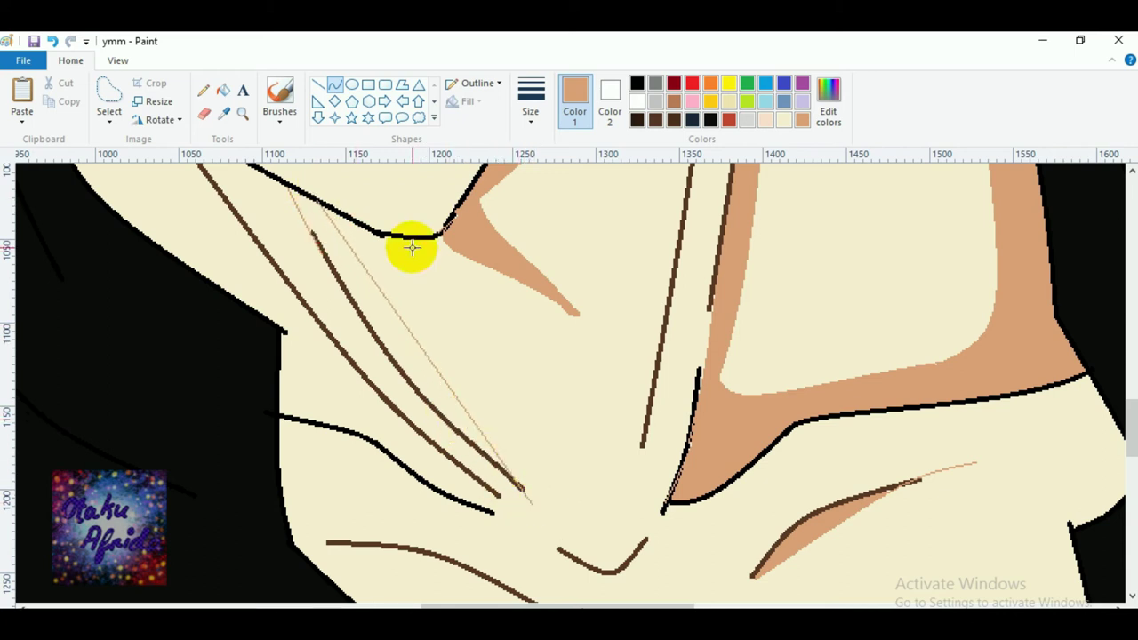
pyautogui.moveTo(344, 223); pyautogui.dragTo(443, 431)
pyautogui.moveTo(525, 489)
pyautogui.mouseDown()
pyautogui.moveTo(516, 493)
pyautogui.moveTo(527, 495)
pyautogui.mouseUp()
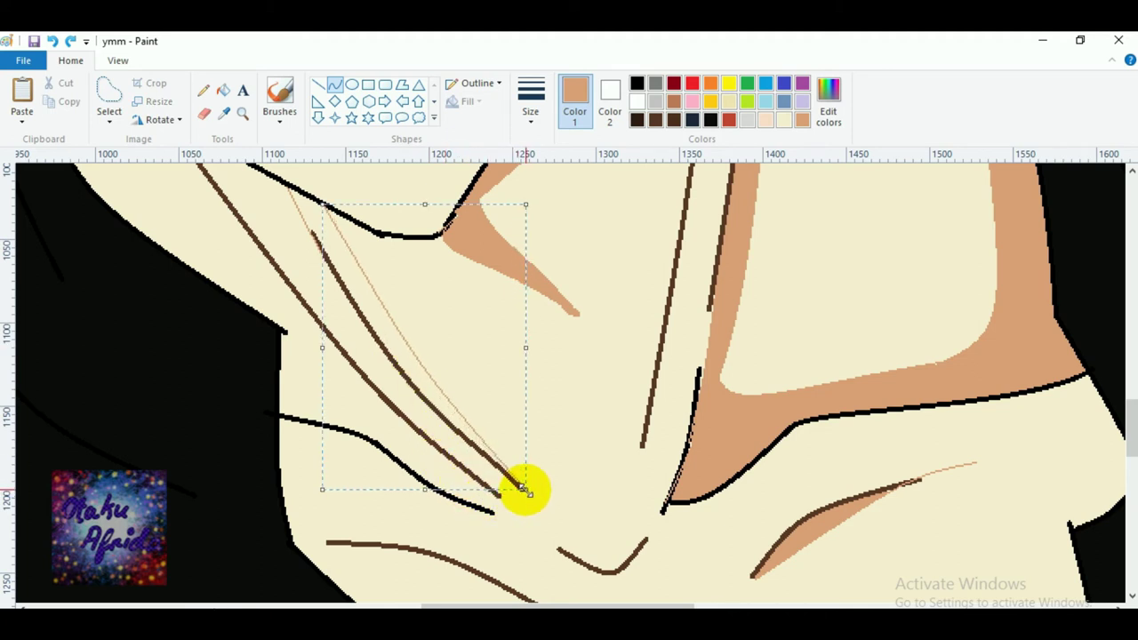
pyautogui.moveTo(526, 490); pyautogui.dragTo(518, 484)
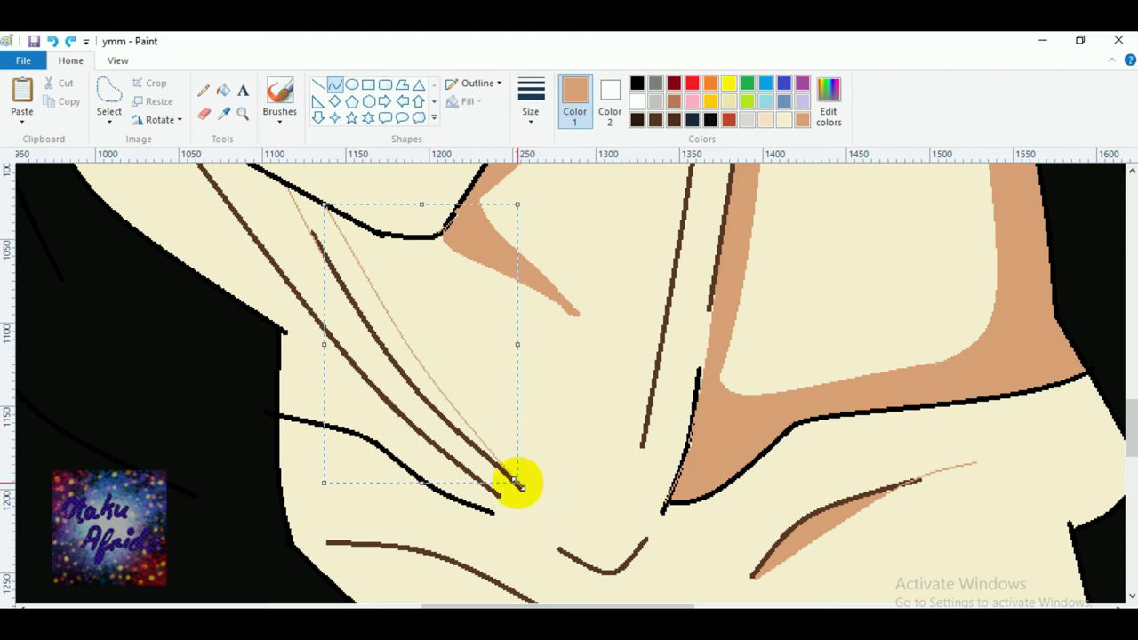
pyautogui.click(224, 90)
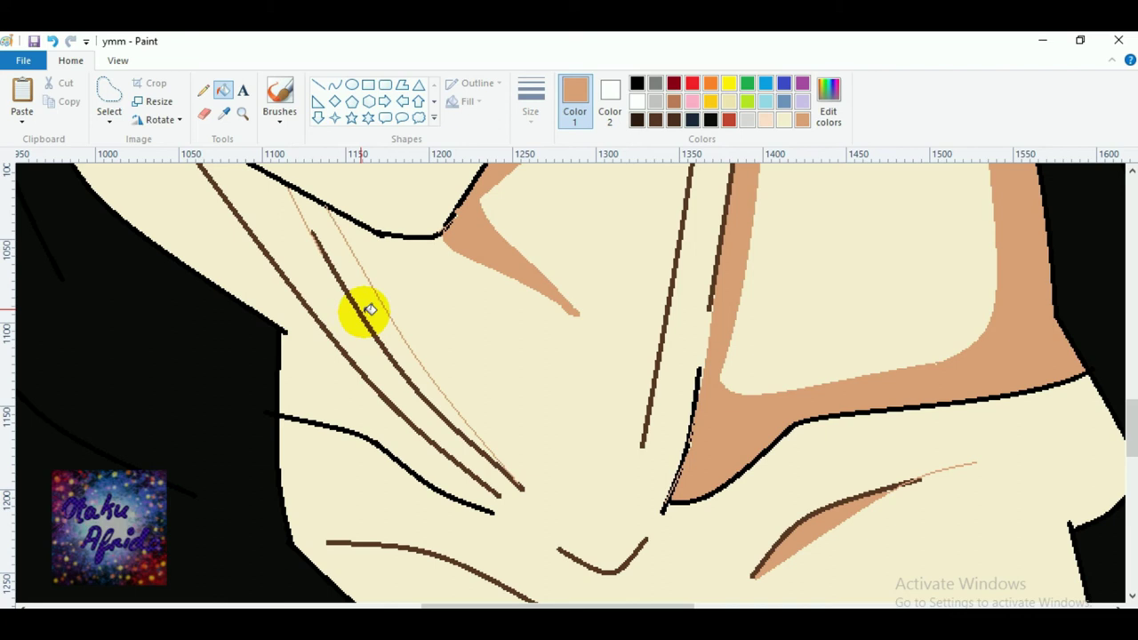
pyautogui.click(367, 313)
# Draw a tan curve across the small V-shaped mark at the base of the neck and fill its inside with tan, undoing stray fills.
pyautogui.click(318, 84)
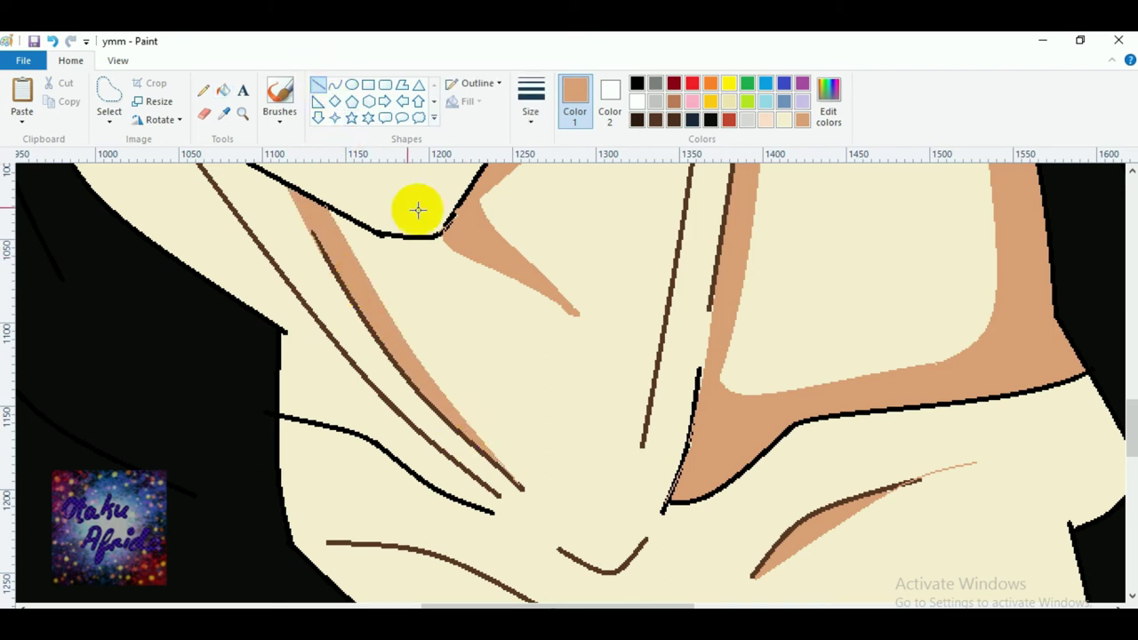
pyautogui.click(335, 84)
pyautogui.moveTo(559, 546)
pyautogui.mouseDown()
pyautogui.moveTo(660, 546)
pyautogui.moveTo(647, 538)
pyautogui.moveTo(609, 567)
pyautogui.mouseUp()
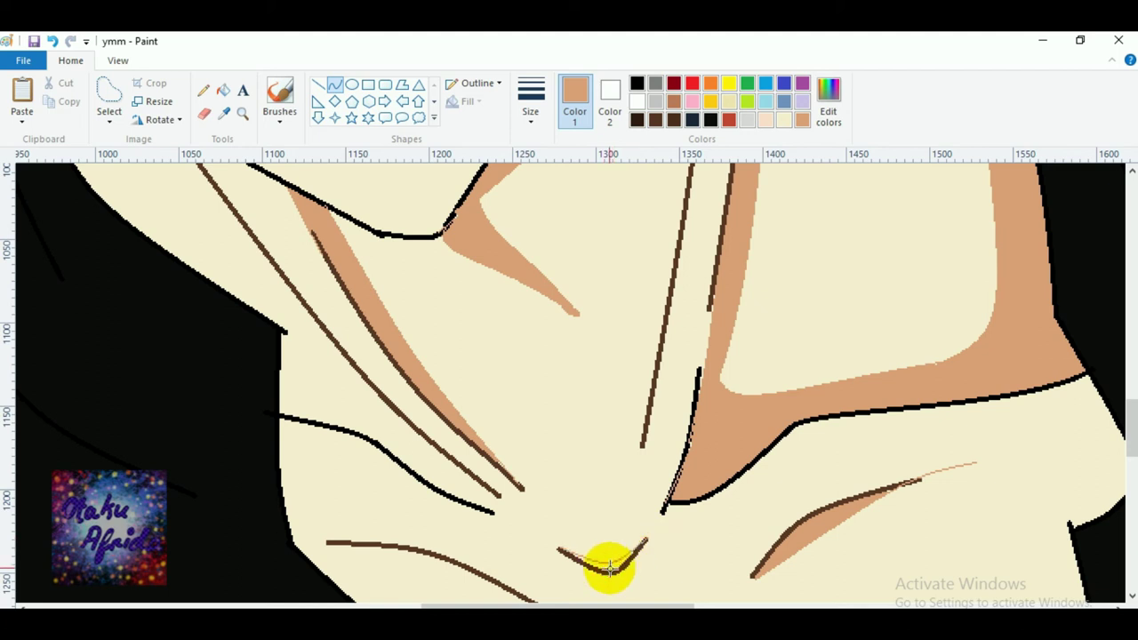
pyautogui.click(223, 90)
pyautogui.click(623, 562)
pyautogui.click(623, 561)
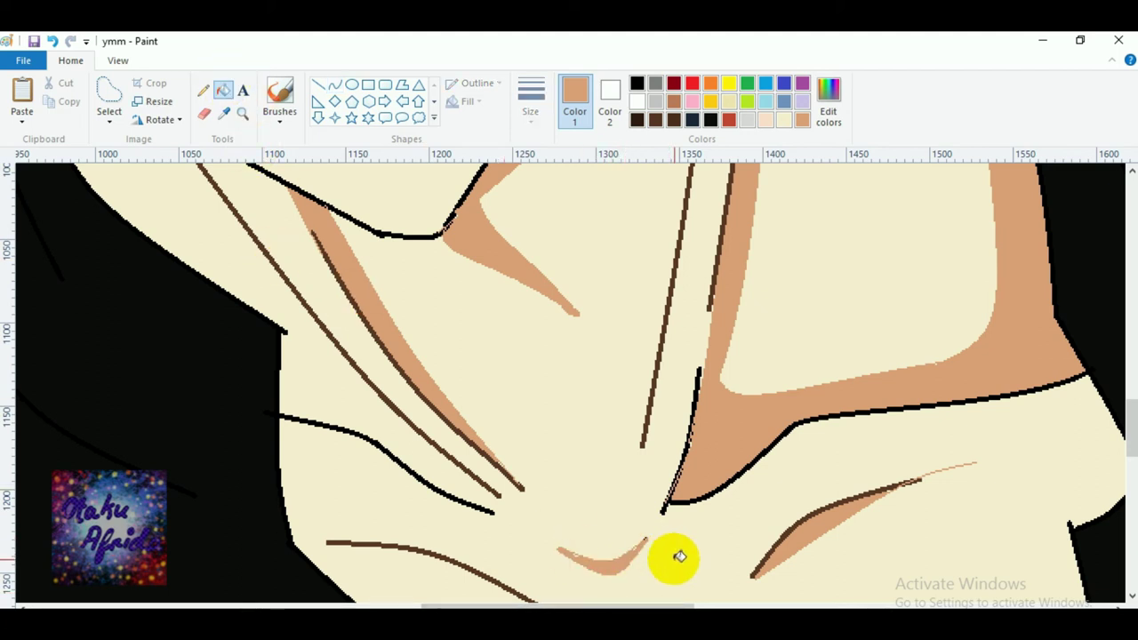
pyautogui.hotkey('ctrl', 'z')
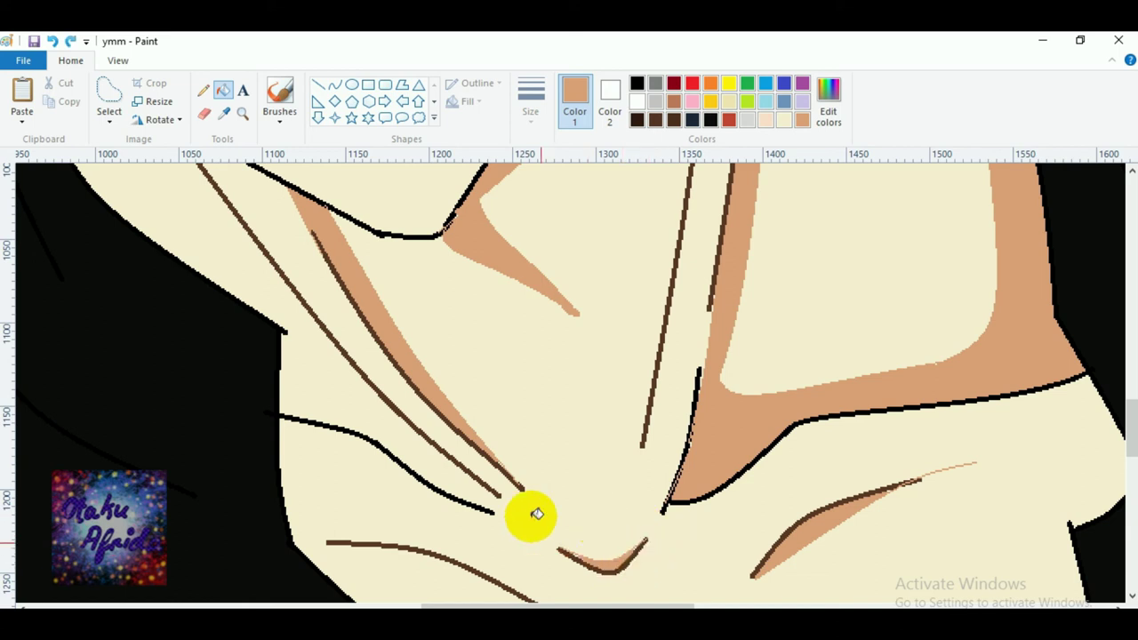
pyautogui.click(602, 546)
pyautogui.hotkey('ctrl', 'z')
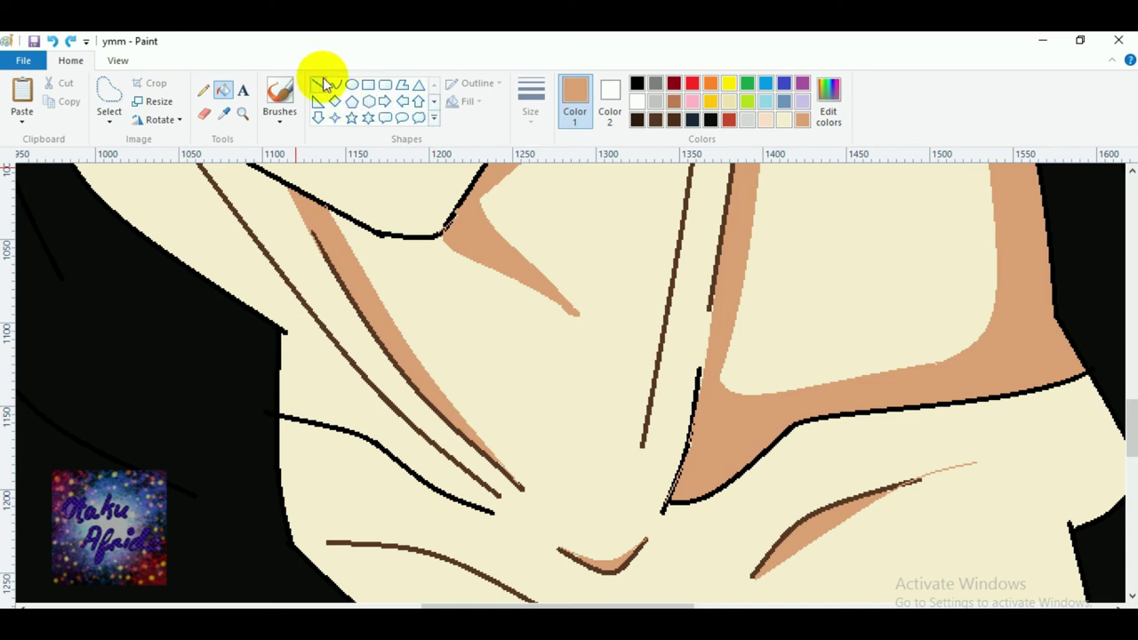
# Draw a thin tan curve beneath the brown collarbone line near the buttoned jacket side, and fill the sliver between them with tan.
pyautogui.scroll(1, 529, 436)
pyautogui.scroll(-3, 583, 509)
pyautogui.scroll(1, 465, 361)
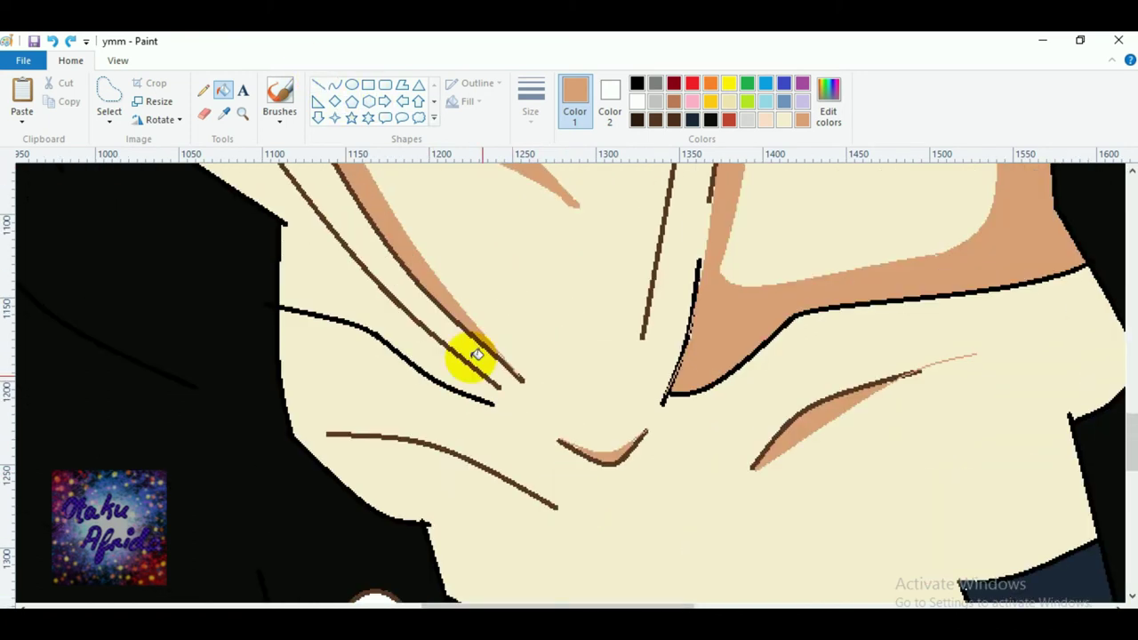
pyautogui.click(334, 85)
pyautogui.moveTo(444, 448); pyautogui.dragTo(556, 505)
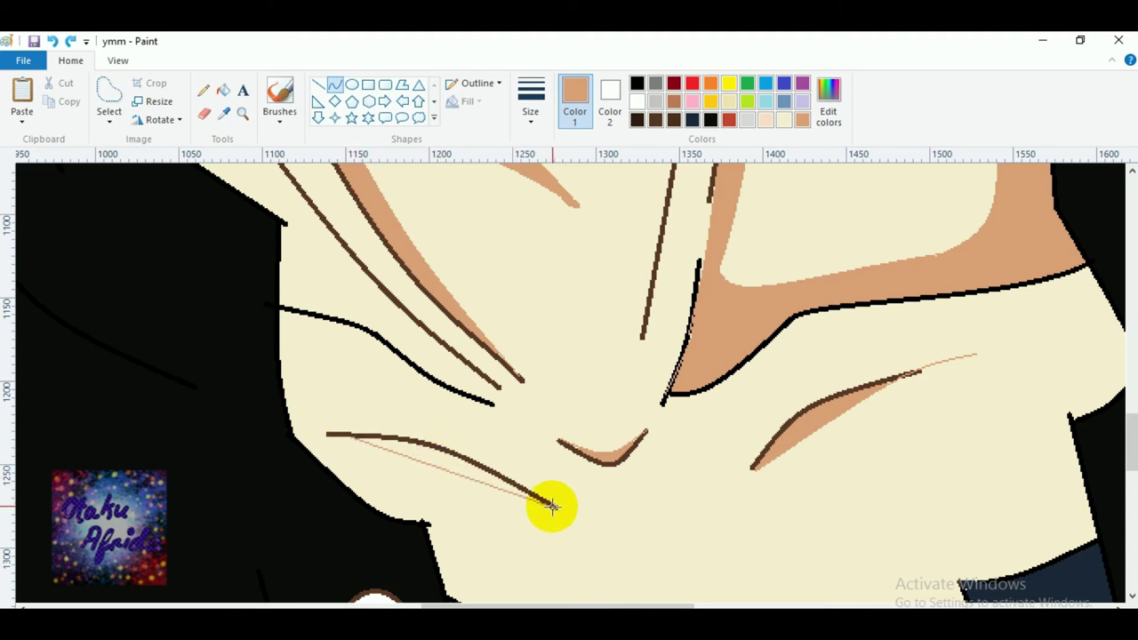
pyautogui.moveTo(463, 473); pyautogui.dragTo(462, 463)
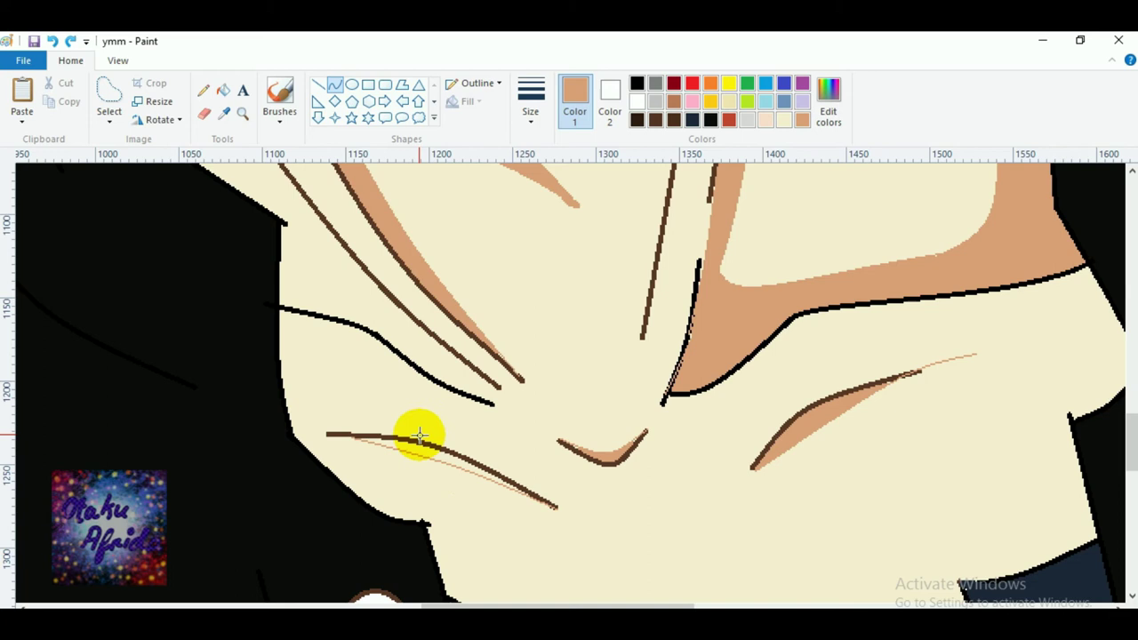
pyautogui.click(223, 91)
pyautogui.click(436, 447)
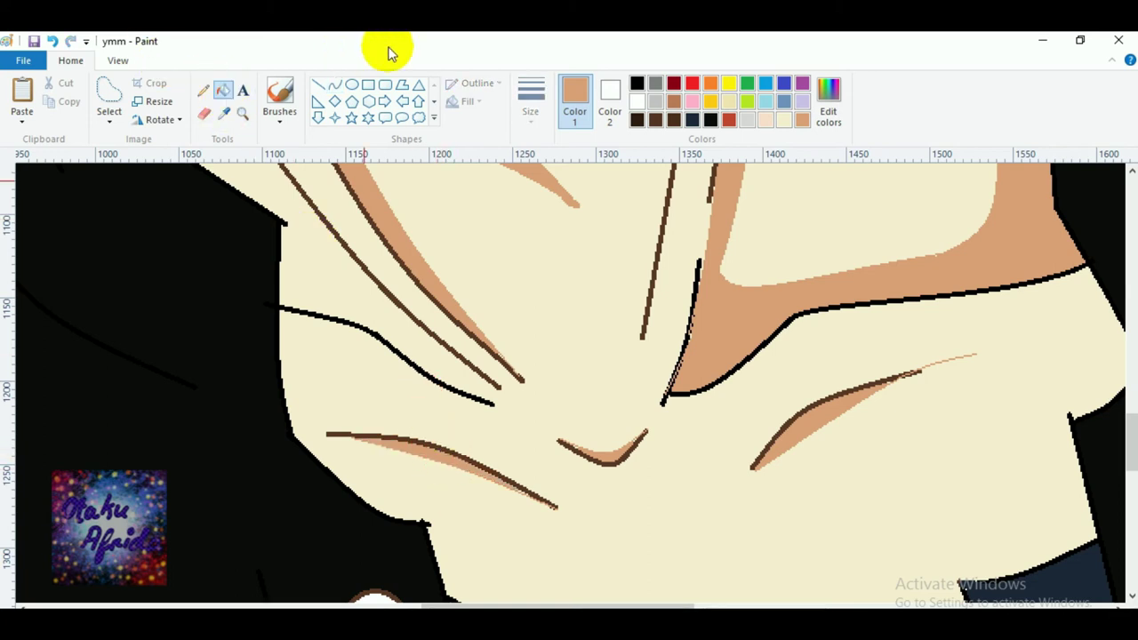
# Draw thin tan curves above the black collar line, from the jacket edge to the neck crease and around the lower tips.
pyautogui.click(334, 83)
pyautogui.moveTo(412, 315)
pyautogui.mouseDown()
pyautogui.moveTo(375, 319)
pyautogui.moveTo(299, 291)
pyautogui.moveTo(412, 336)
pyautogui.moveTo(405, 327)
pyautogui.mouseUp()
pyautogui.moveTo(491, 383)
pyautogui.mouseDown()
pyautogui.moveTo(492, 405)
pyautogui.moveTo(510, 412)
pyautogui.mouseUp()
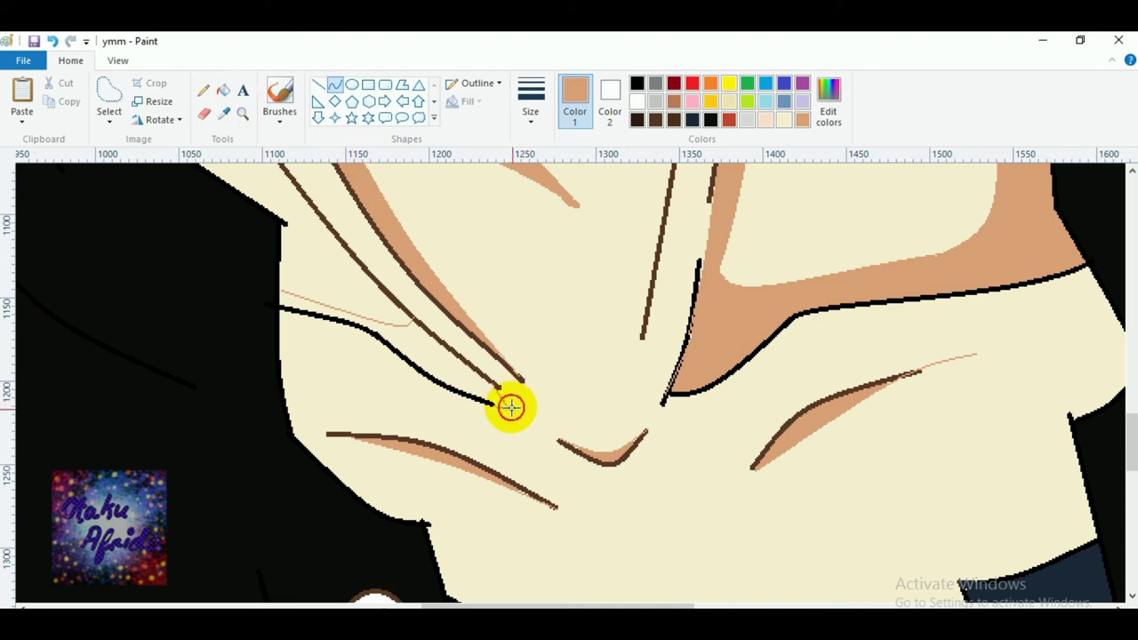
# Try filling the shadow between the neck crease and the black collar line with tan, and undo the fill.
pyautogui.click(224, 89)
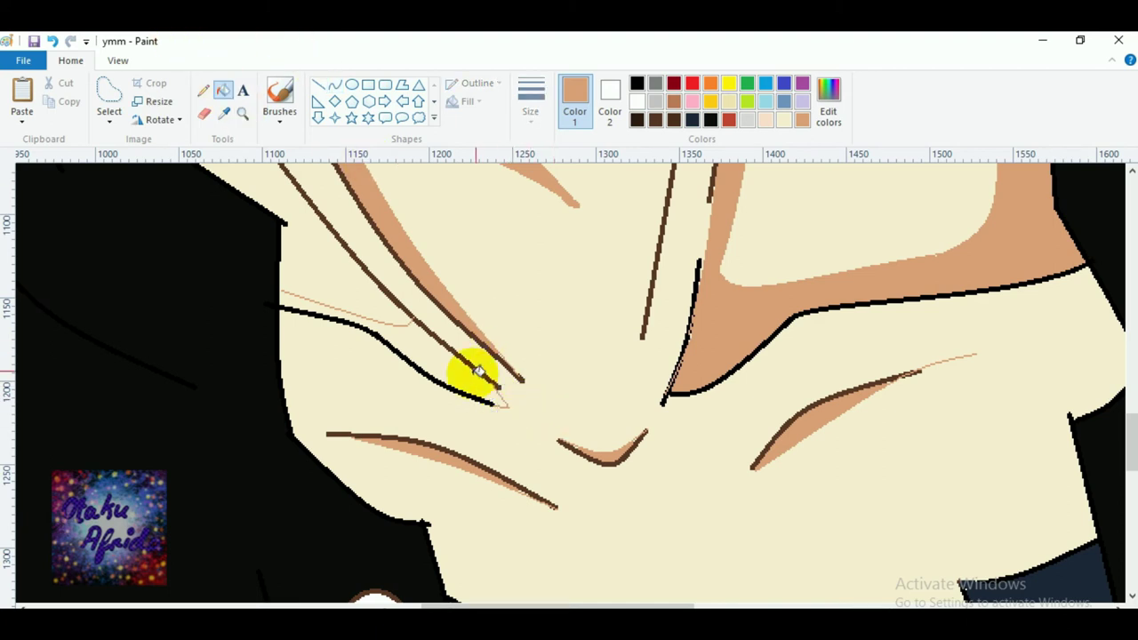
pyautogui.click(472, 374)
pyautogui.hotkey('ctrl', 'z')
pyautogui.hotkey('ctrl', 'y')
pyautogui.hotkey('ctrl', 'z')
# Close the shadow outline at the jacket edge with the Pencil, and fill the area above the black collar line with tan.
pyautogui.click(203, 89)
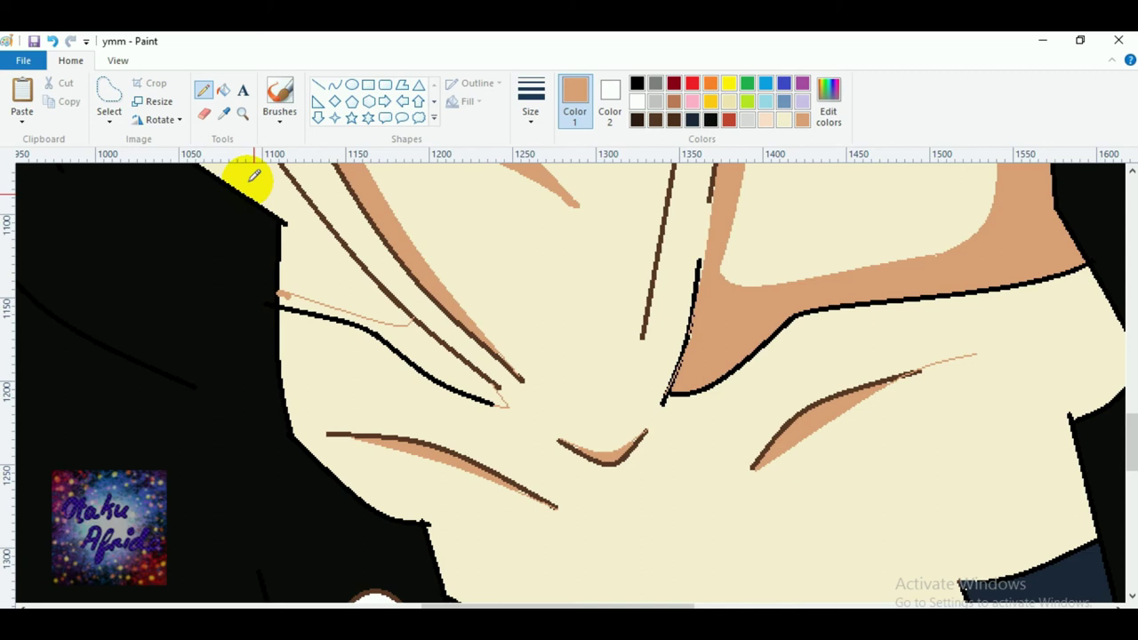
pyautogui.click(223, 90)
pyautogui.click(333, 313)
pyautogui.hotkey('ctrl', 'z')
pyautogui.click(318, 304)
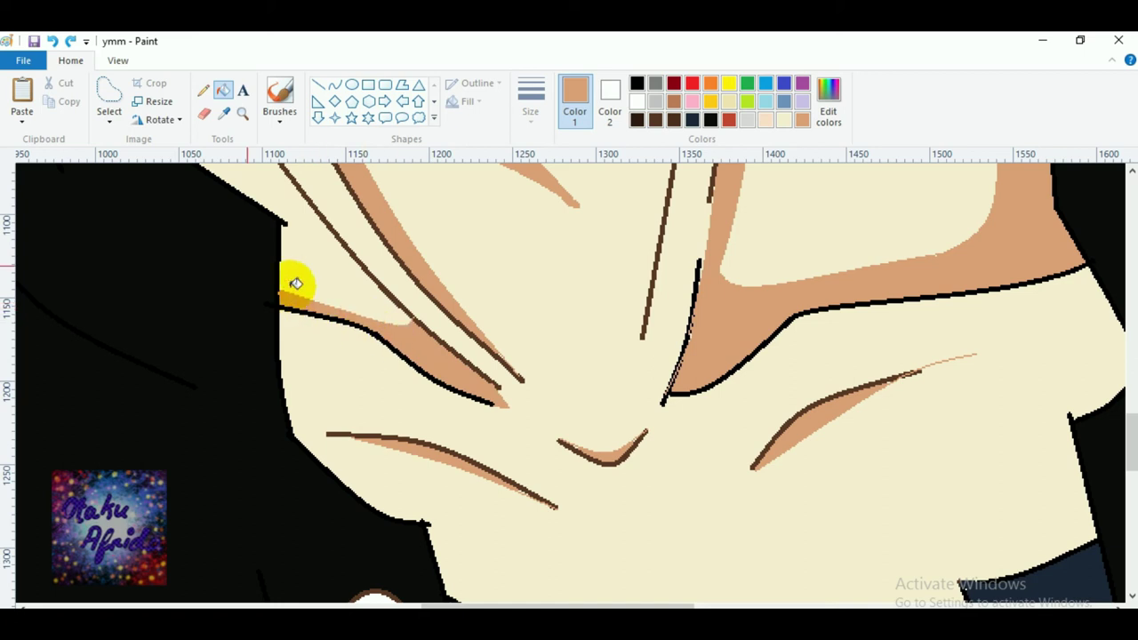
pyautogui.click(242, 113)
pyautogui.rightClick(454, 373)
pyautogui.rightClick(454, 374)
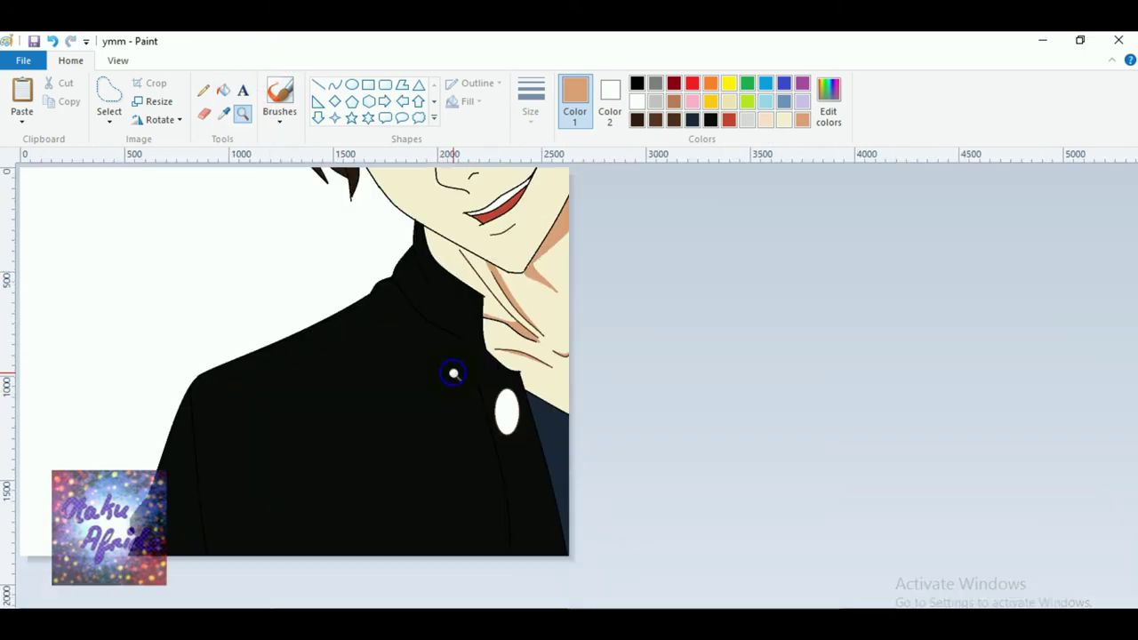
# Draw a thin tan curve across the neck below the ear to the hair edge, and fill the neck area above it with tan.
pyautogui.click(554, 425)
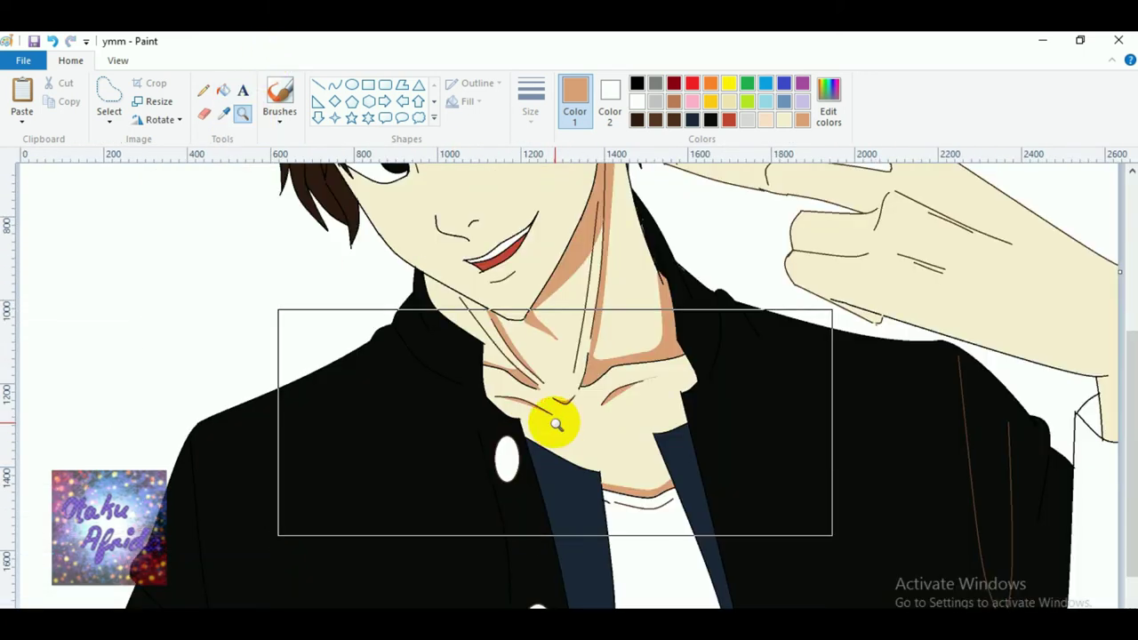
pyautogui.scroll(3, 547, 409)
pyautogui.click(332, 84)
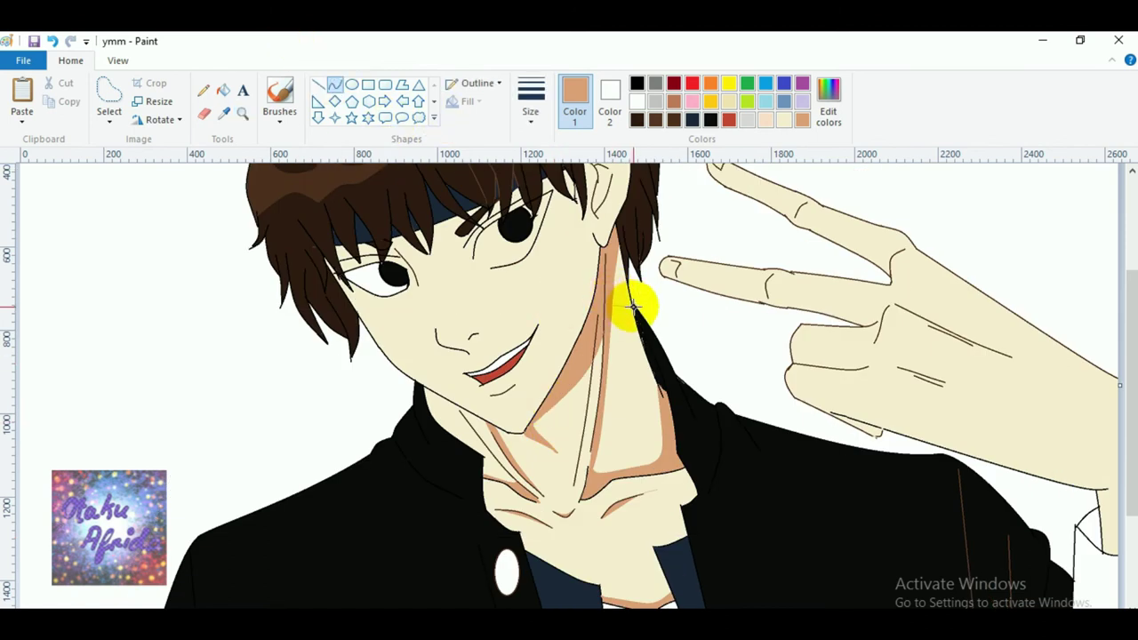
pyautogui.click(223, 90)
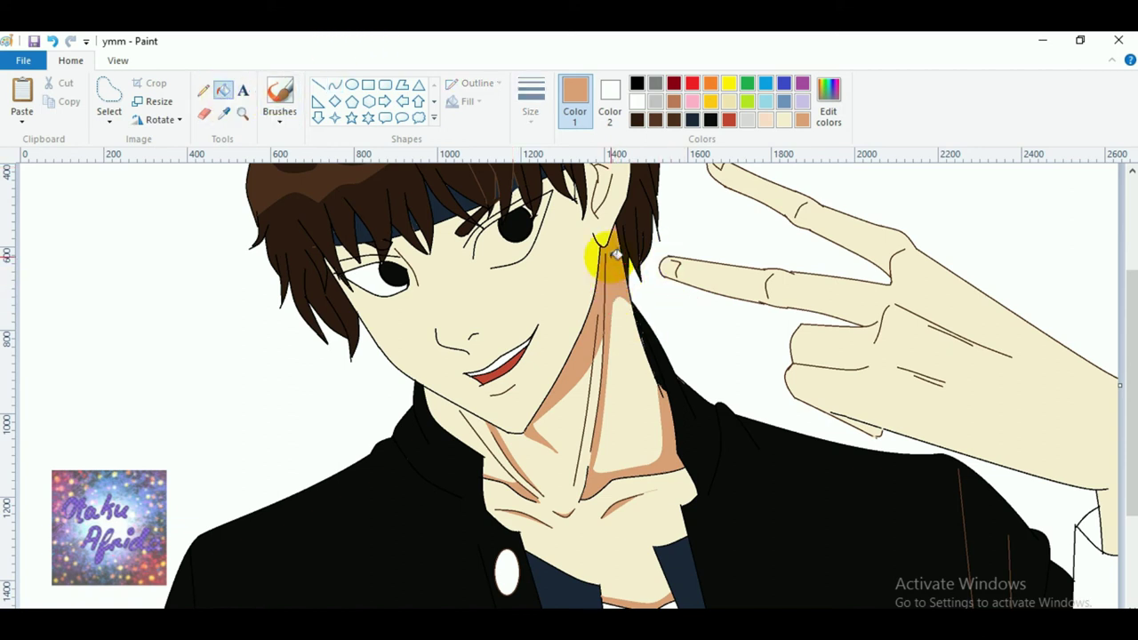
# Outline the shadow inside the ear with thin tan curves and fill it with tan.
pyautogui.scroll(3, 681, 364)
pyautogui.click(336, 87)
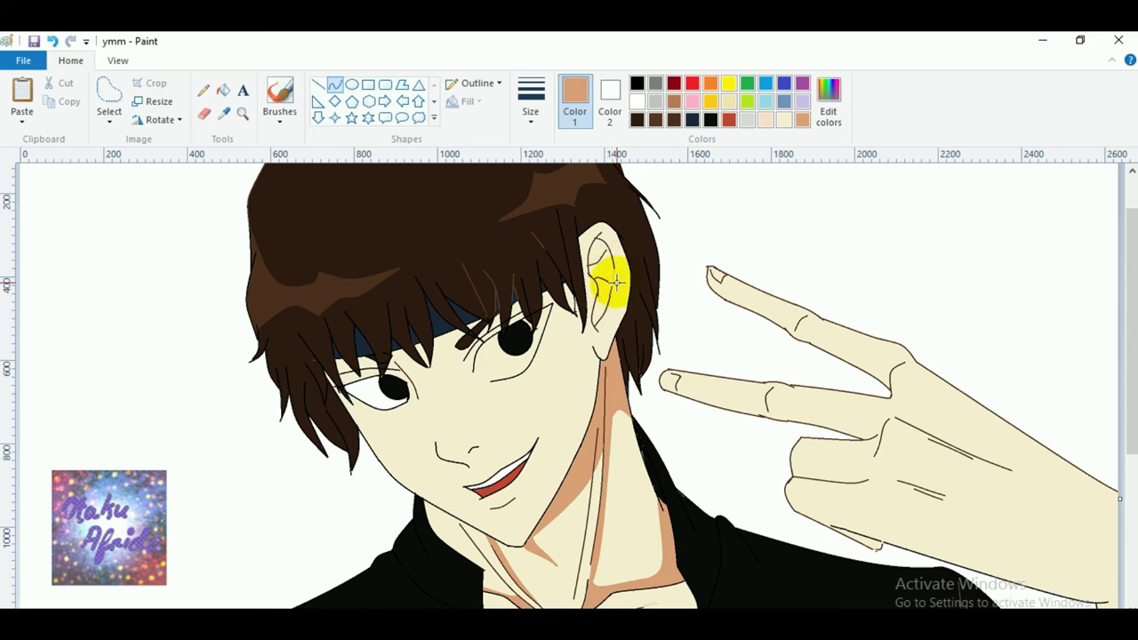
pyautogui.click(223, 90)
pyautogui.click(606, 268)
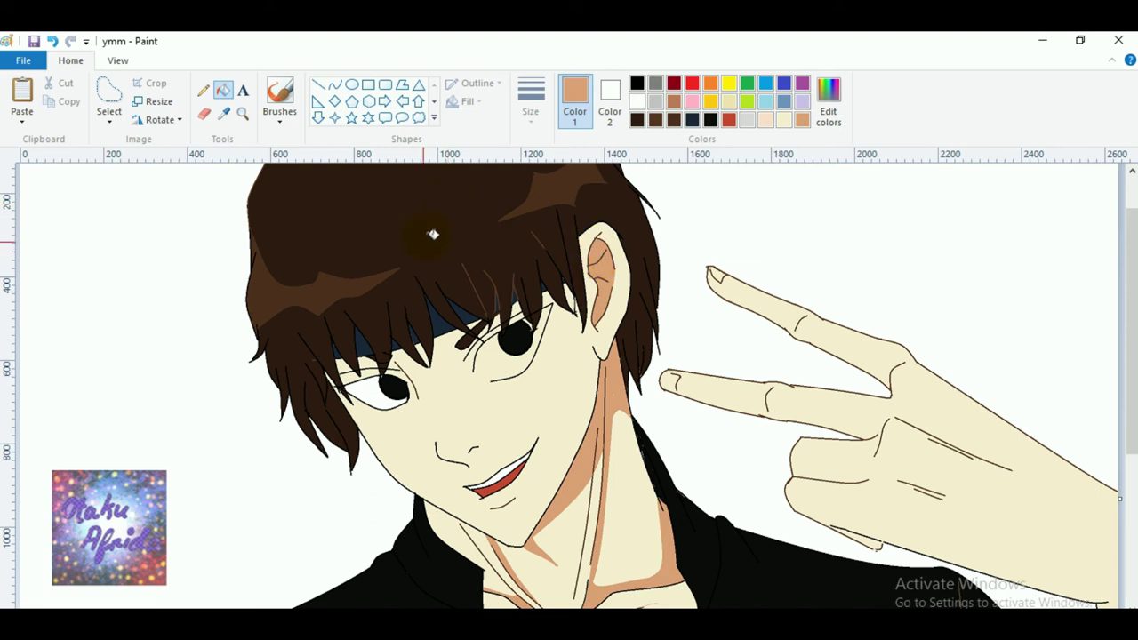
# Draw thin tan curves along the upper finger from the nail across the middle joint to the knuckle.
pyautogui.click(334, 85)
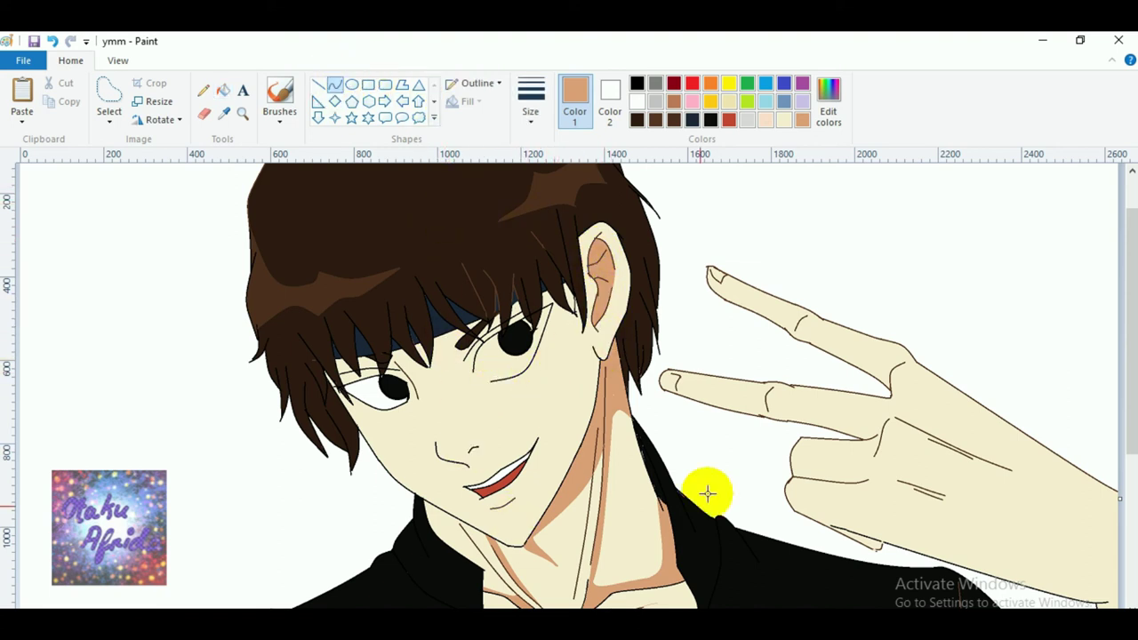
pyautogui.scroll(-5, 756, 490)
pyautogui.scroll(-1, 785, 533)
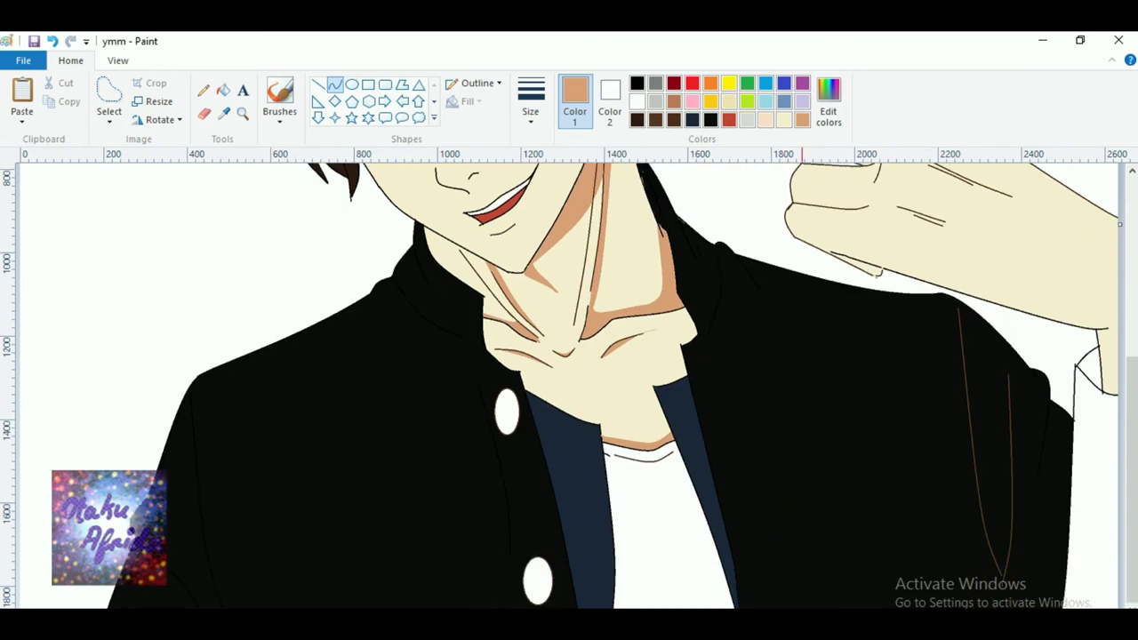
pyautogui.scroll(5, 875, 583)
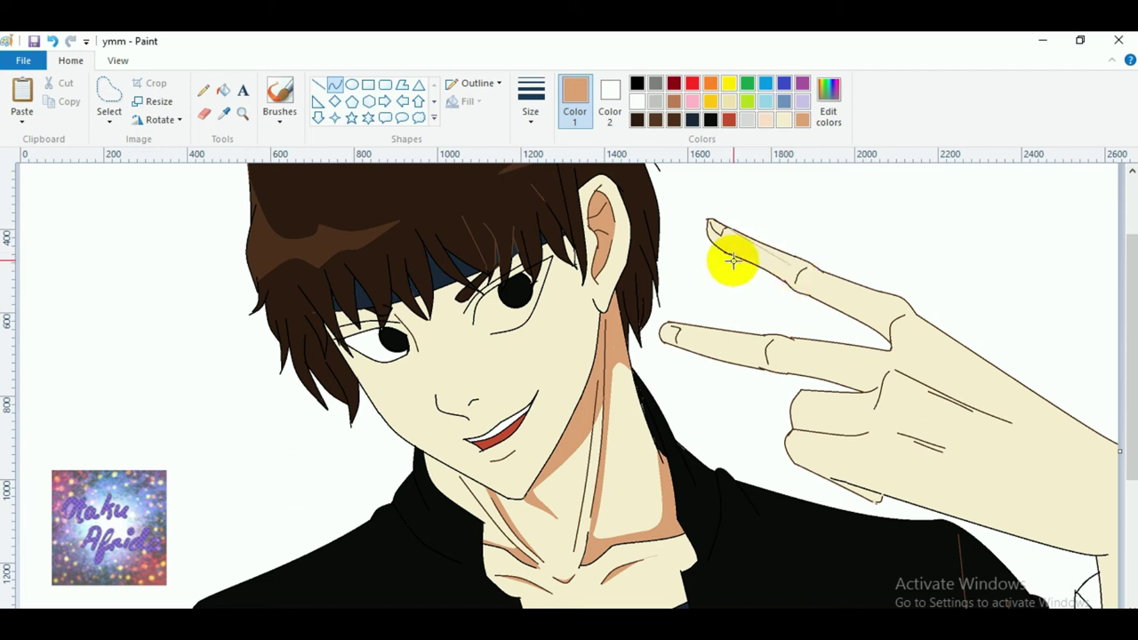
pyautogui.moveTo(721, 229); pyautogui.dragTo(799, 276)
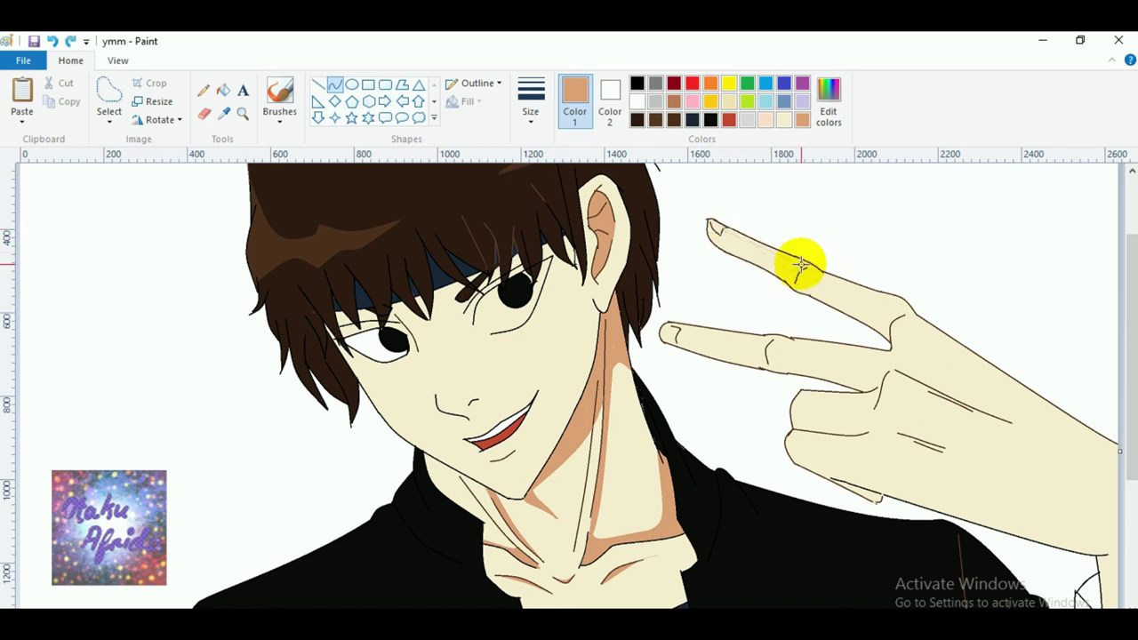
pyautogui.moveTo(800, 263); pyautogui.dragTo(889, 289)
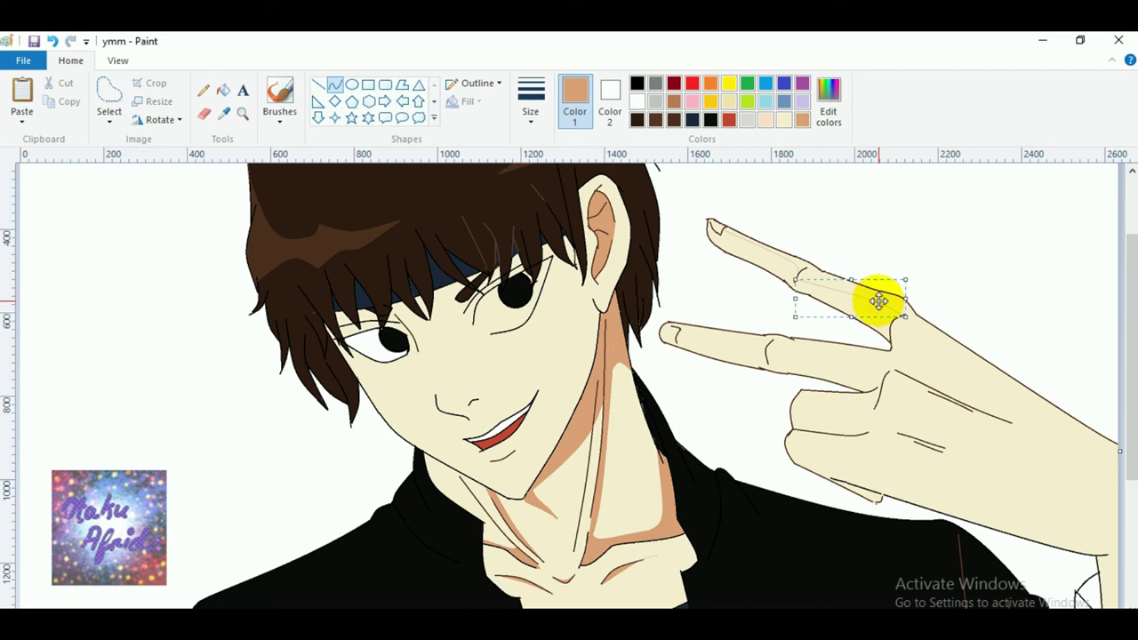
pyautogui.click(953, 376)
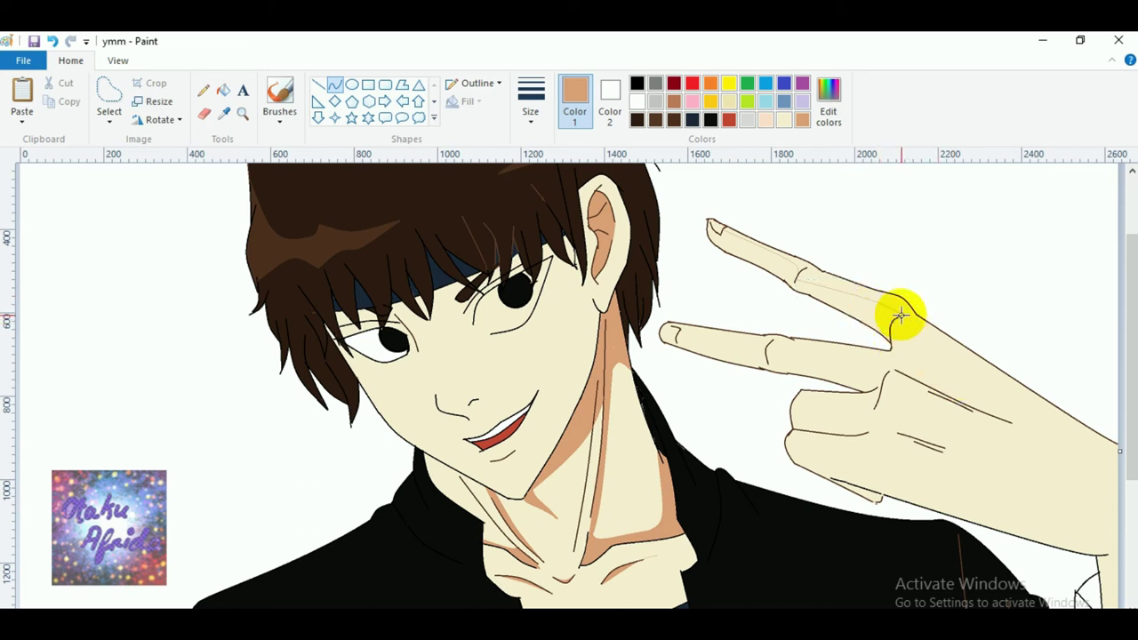
# Draw a thin tan curve along the back of the hand from the upper finger's knuckle to the canvas edge.
pyautogui.moveTo(905, 317)
pyautogui.mouseDown()
pyautogui.moveTo(902, 343)
pyautogui.moveTo(891, 326)
pyautogui.moveTo(930, 371)
pyautogui.moveTo(895, 335)
pyautogui.moveTo(1049, 400)
pyautogui.moveTo(1123, 480)
pyautogui.mouseUp()
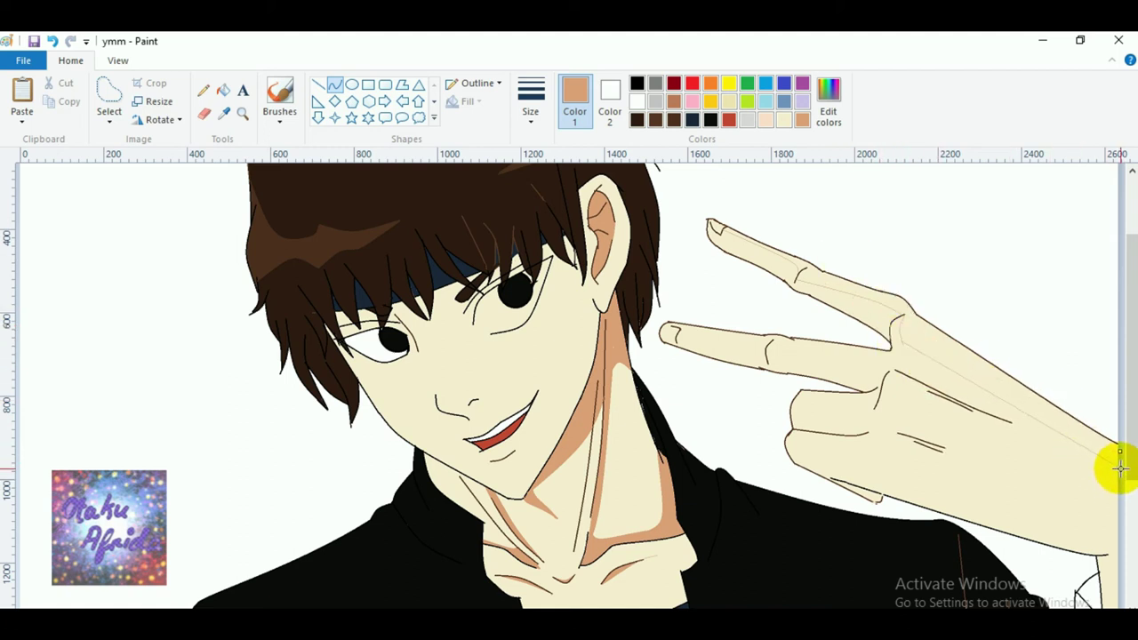
pyautogui.click(1032, 392)
pyautogui.moveTo(1031, 400); pyautogui.dragTo(977, 389)
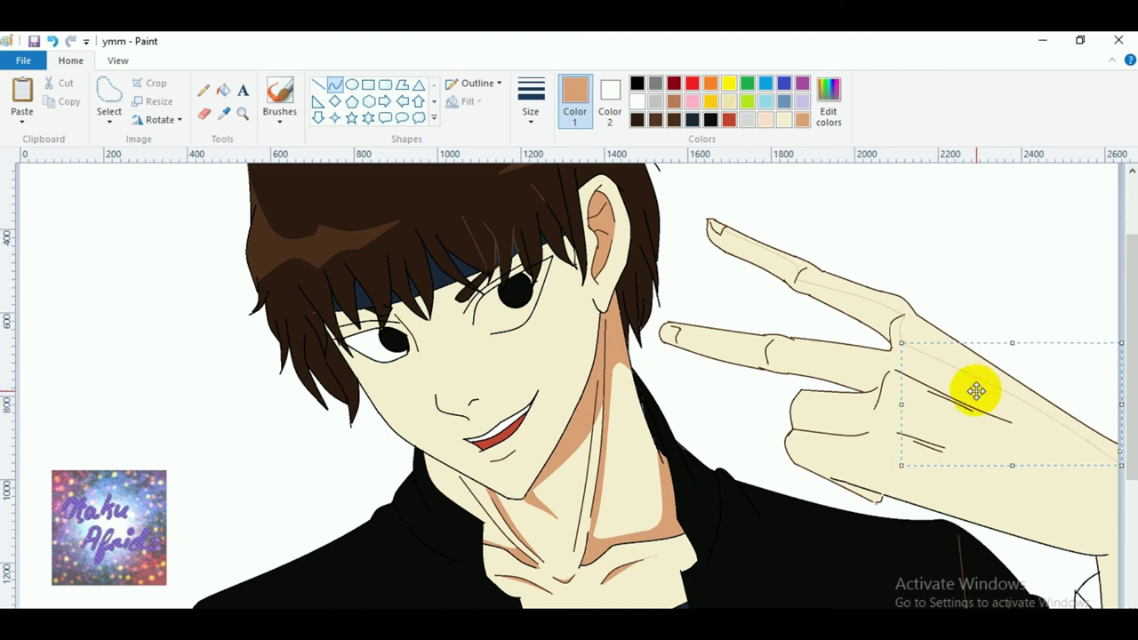
pyautogui.click(962, 300)
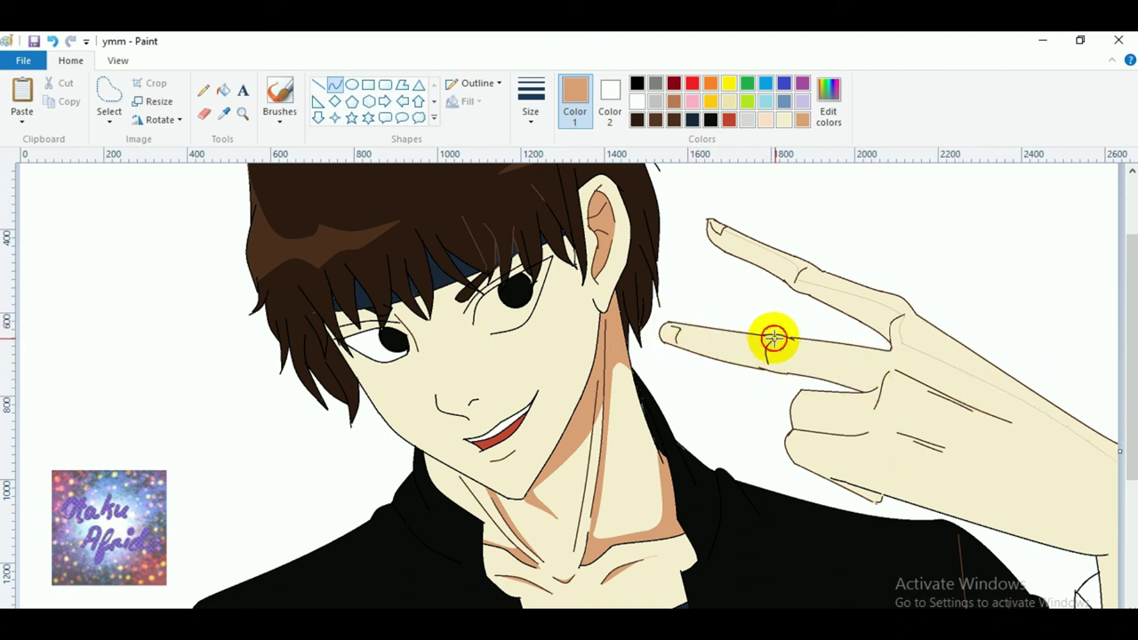
# Outline a shadow on the lower finger's base segment with a tan curve, and fill the finger and hand-edge shadows with tan.
pyautogui.moveTo(774, 338); pyautogui.dragTo(880, 363)
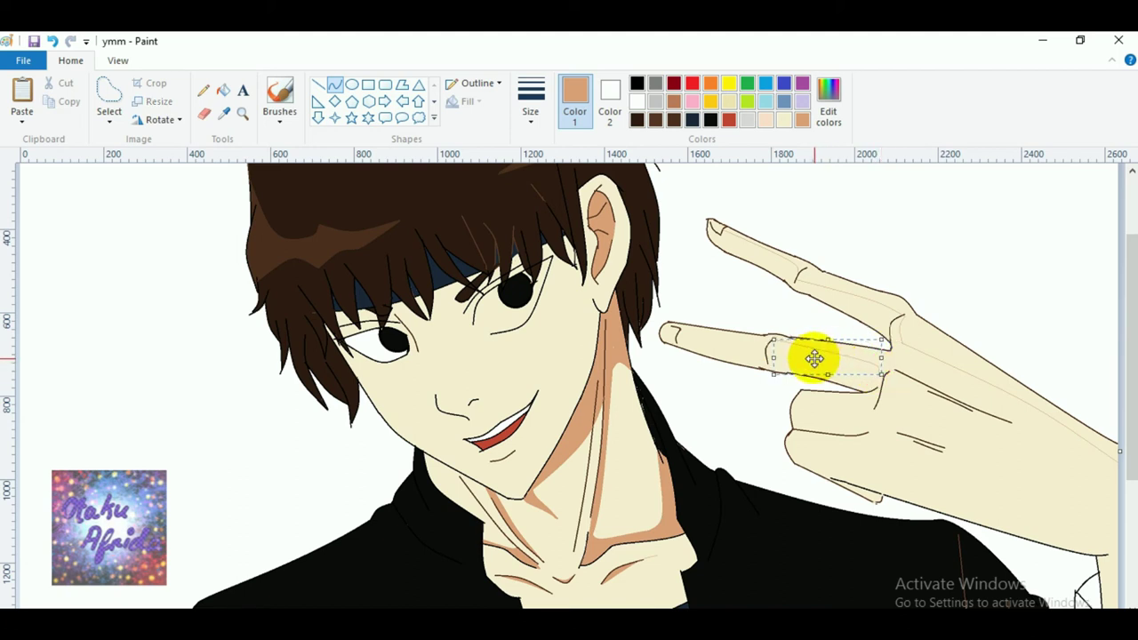
pyautogui.click(766, 297)
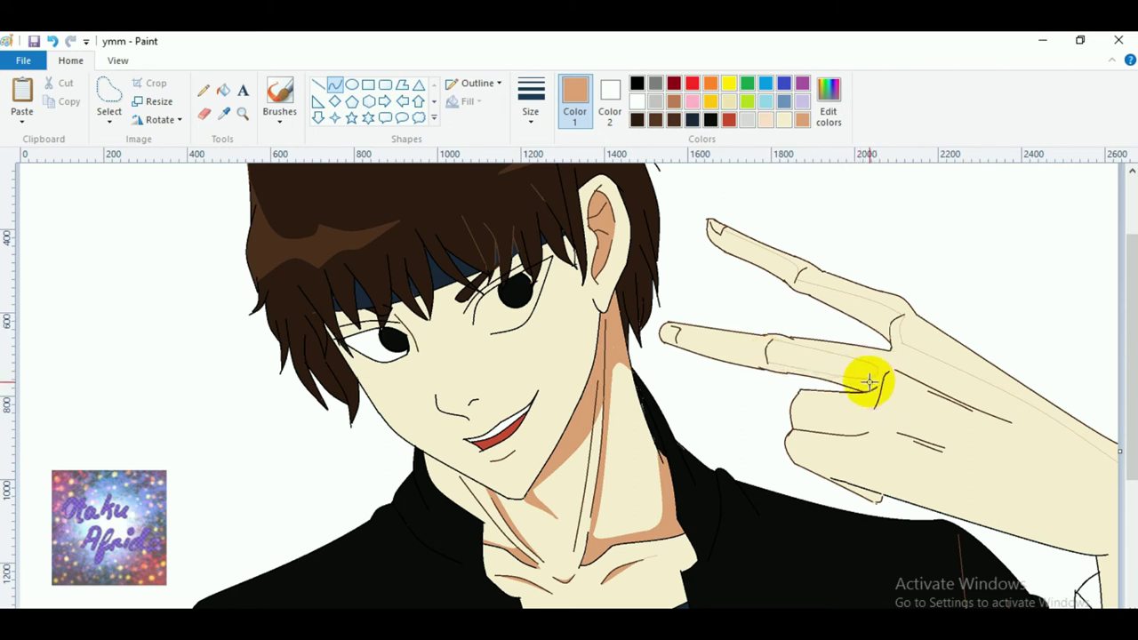
pyautogui.click(219, 92)
pyautogui.click(870, 372)
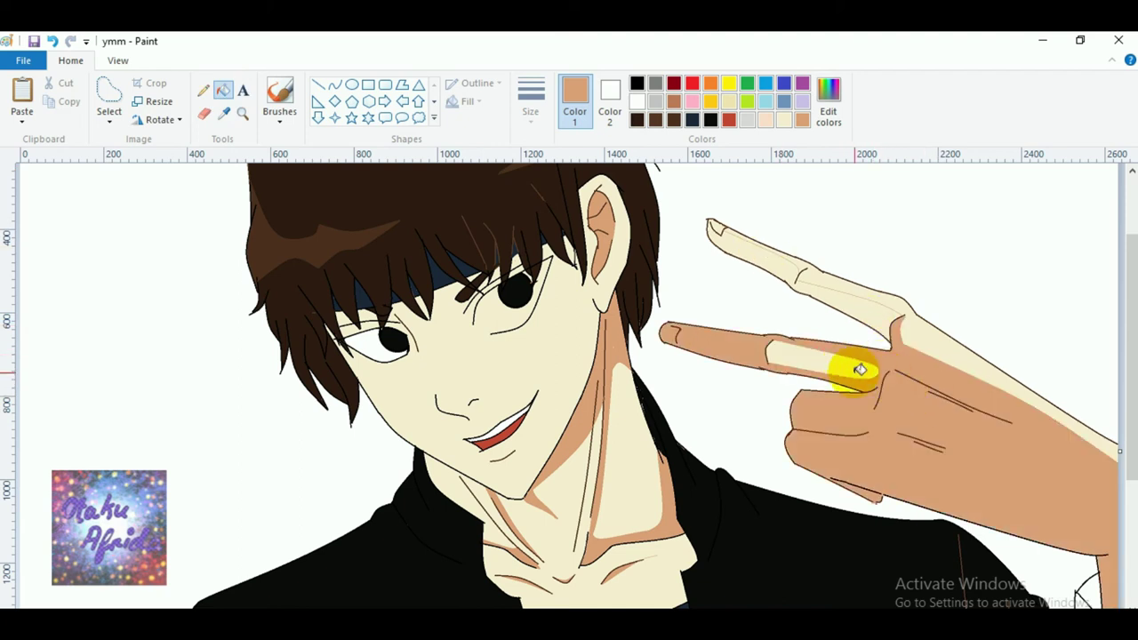
pyautogui.hotkey('ctrl', 'z')
pyautogui.click(870, 291)
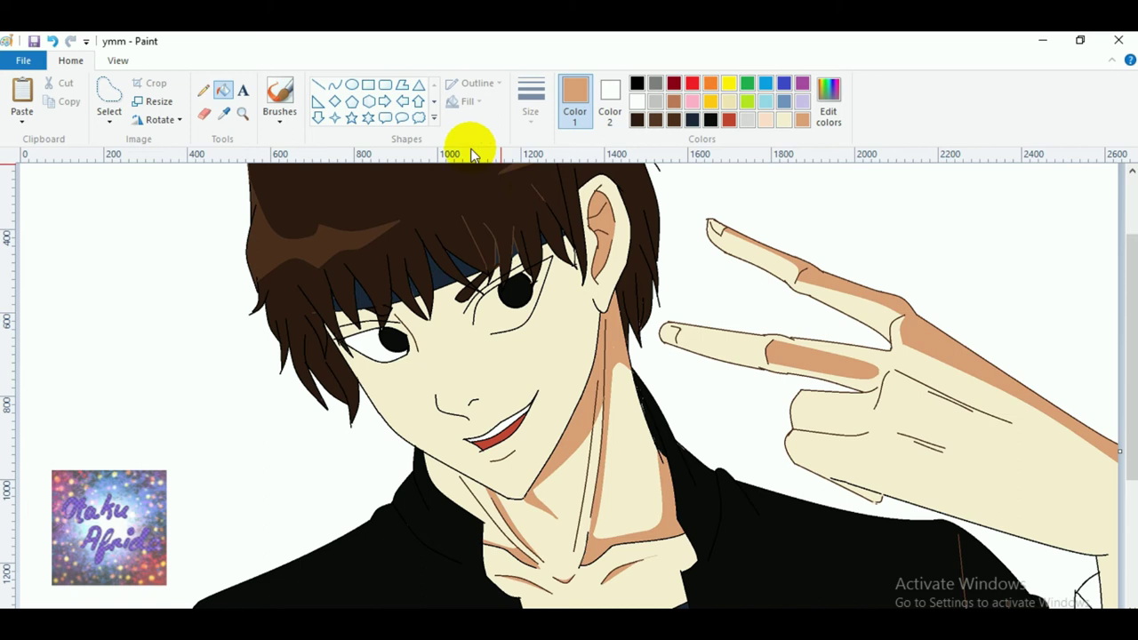
# Outline a small pointed shadow behind the lower finger's nail with two thin tan curves, and touch up the nail line with the Pencil.
pyautogui.click(353, 95)
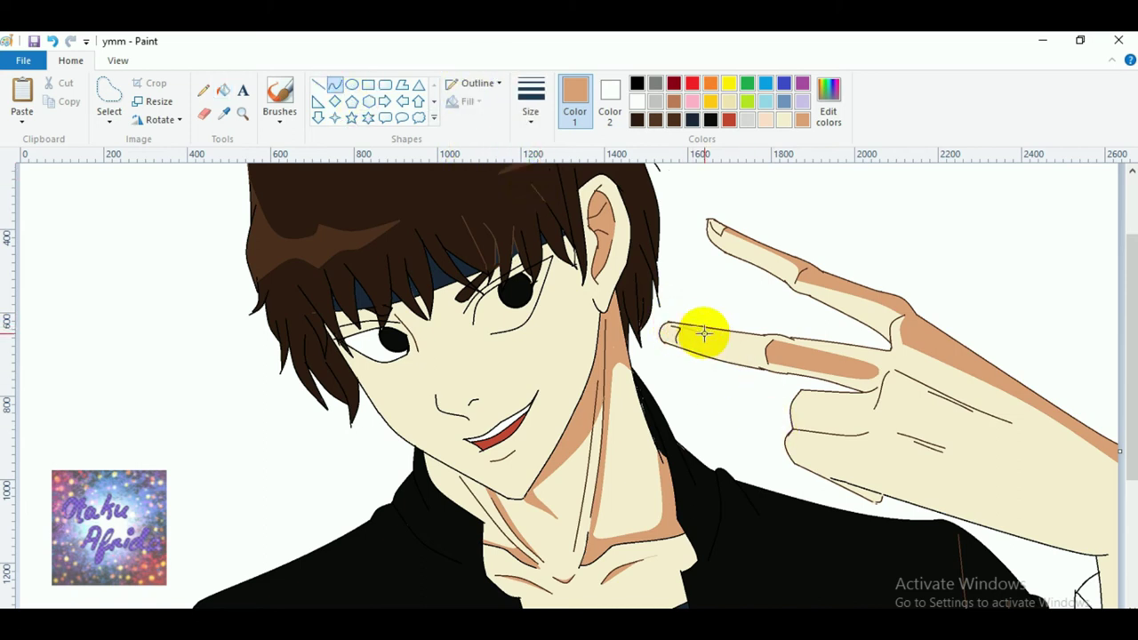
pyautogui.click(682, 270)
pyautogui.moveTo(707, 333); pyautogui.dragTo(675, 347)
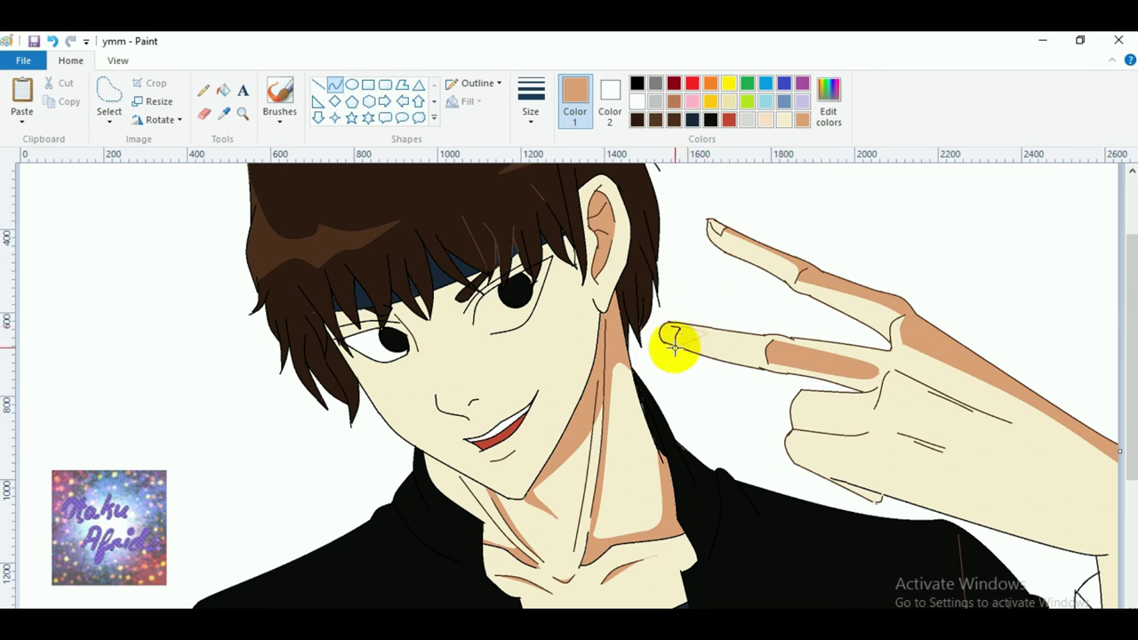
pyautogui.click(704, 334)
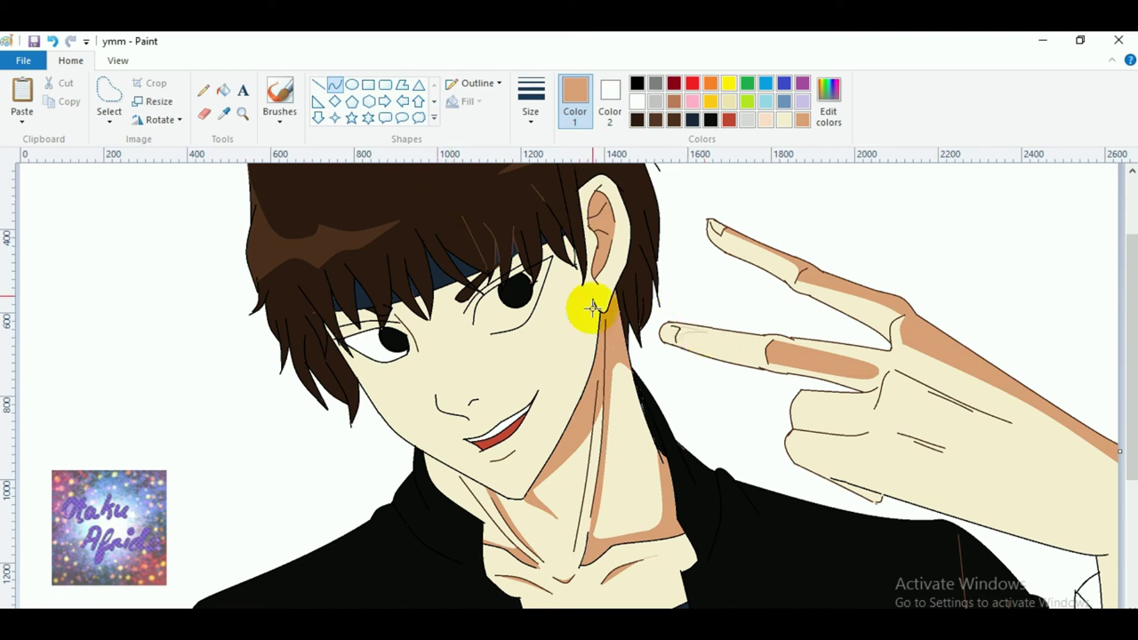
pyautogui.click(202, 90)
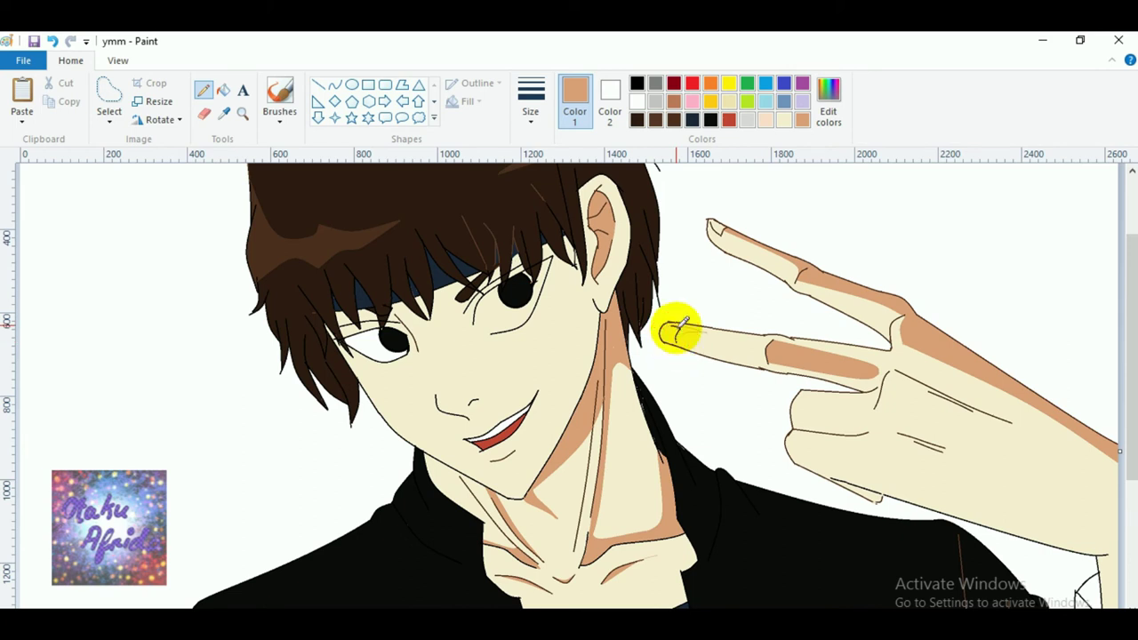
# Try filling the shadow behind the lower finger's nail with tan, and undo the fill.
pyautogui.click(223, 91)
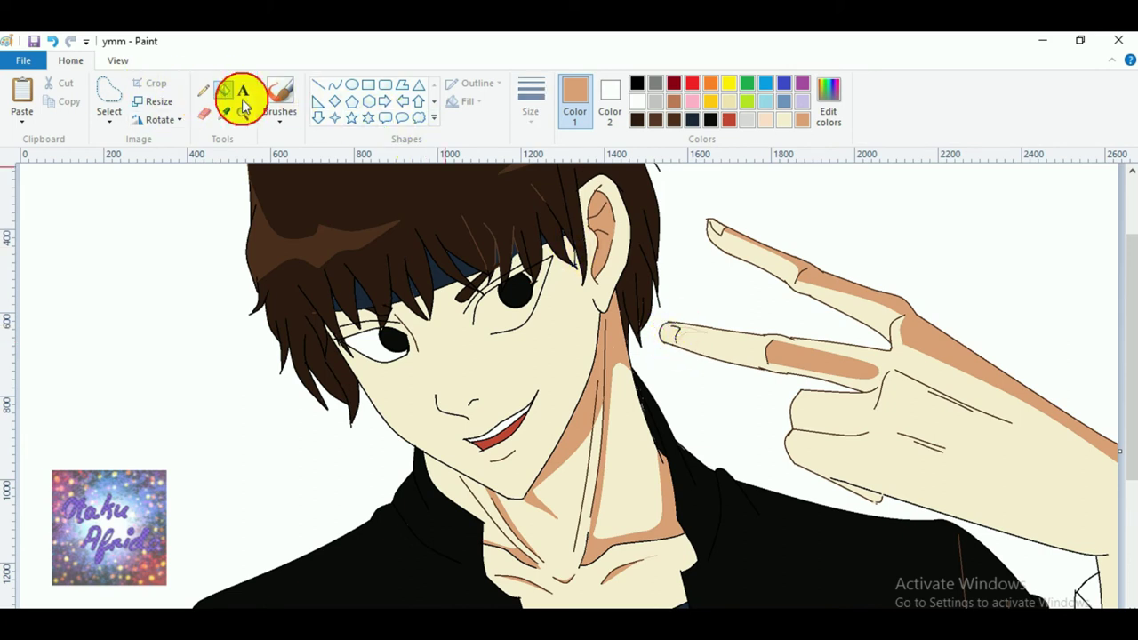
pyautogui.click(678, 336)
pyautogui.hotkey('ctrl', 'z')
# Close the pointed end of the lower finger's nail shadow with tan Pencil strokes.
pyautogui.click(242, 112)
pyautogui.click(903, 362)
pyautogui.click(208, 287)
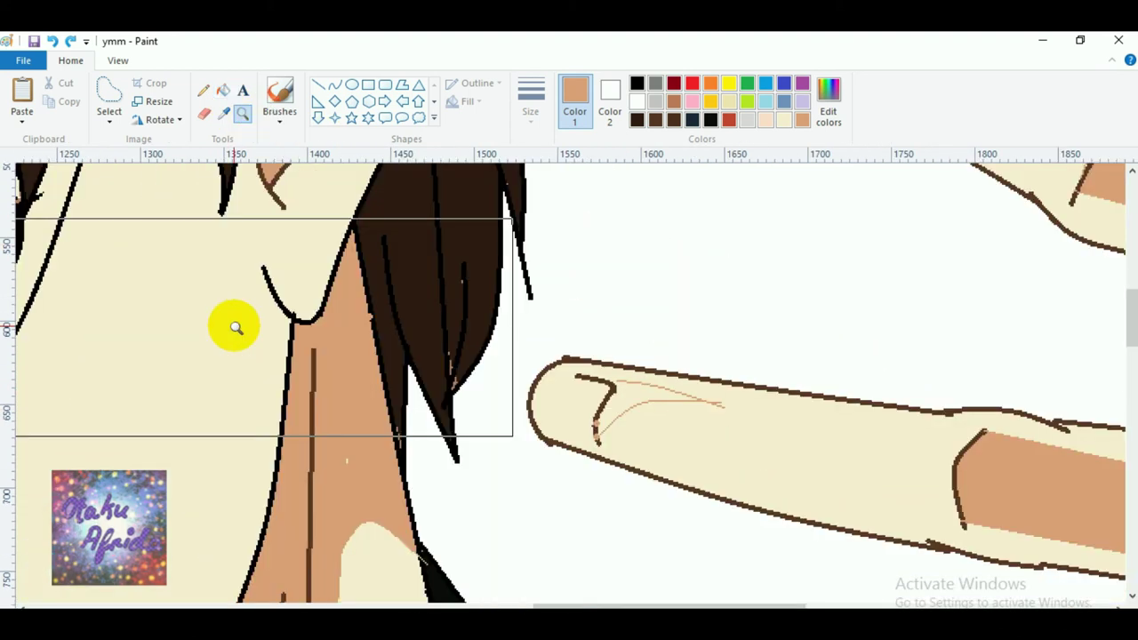
pyautogui.click(203, 90)
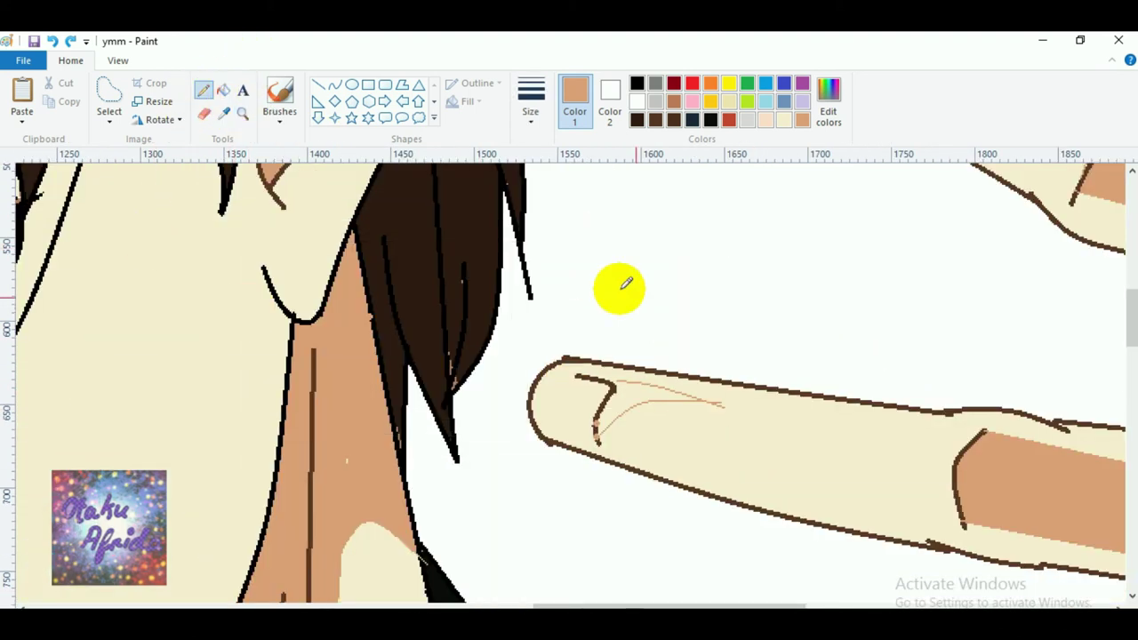
pyautogui.click(722, 400)
pyautogui.moveTo(717, 395); pyautogui.dragTo(727, 402)
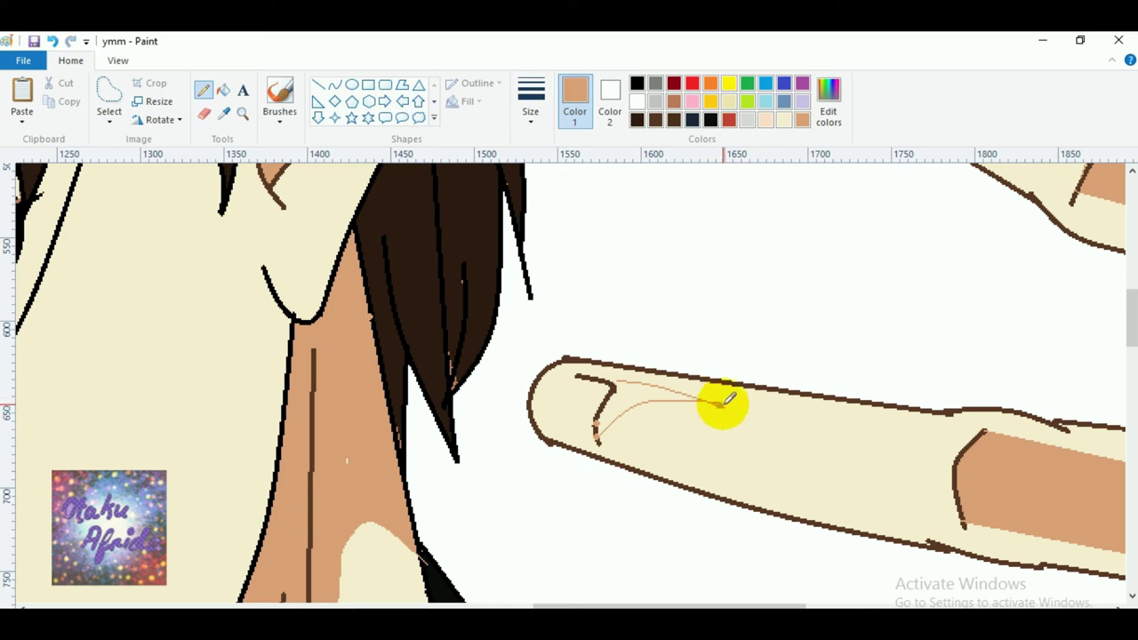
pyautogui.moveTo(673, 391); pyautogui.dragTo(671, 391)
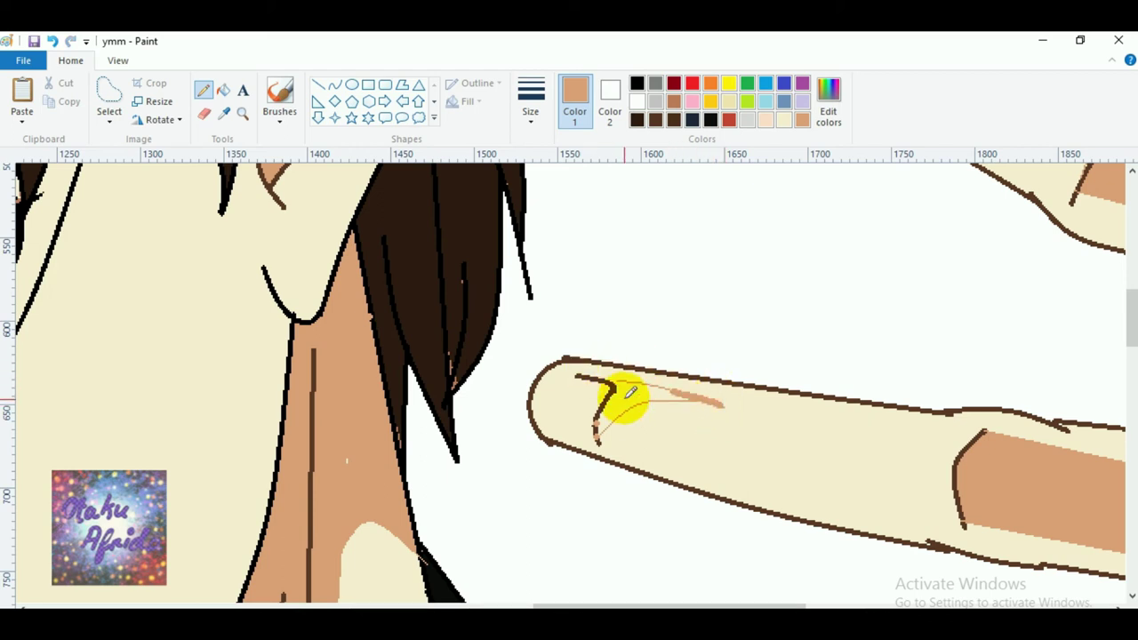
# Fill the closed shadow behind the lower finger's nail with tan, undoing any misplaced fill.
pyautogui.click(222, 89)
pyautogui.click(657, 380)
pyautogui.hotkey('ctrl', 'z')
pyautogui.click(605, 394)
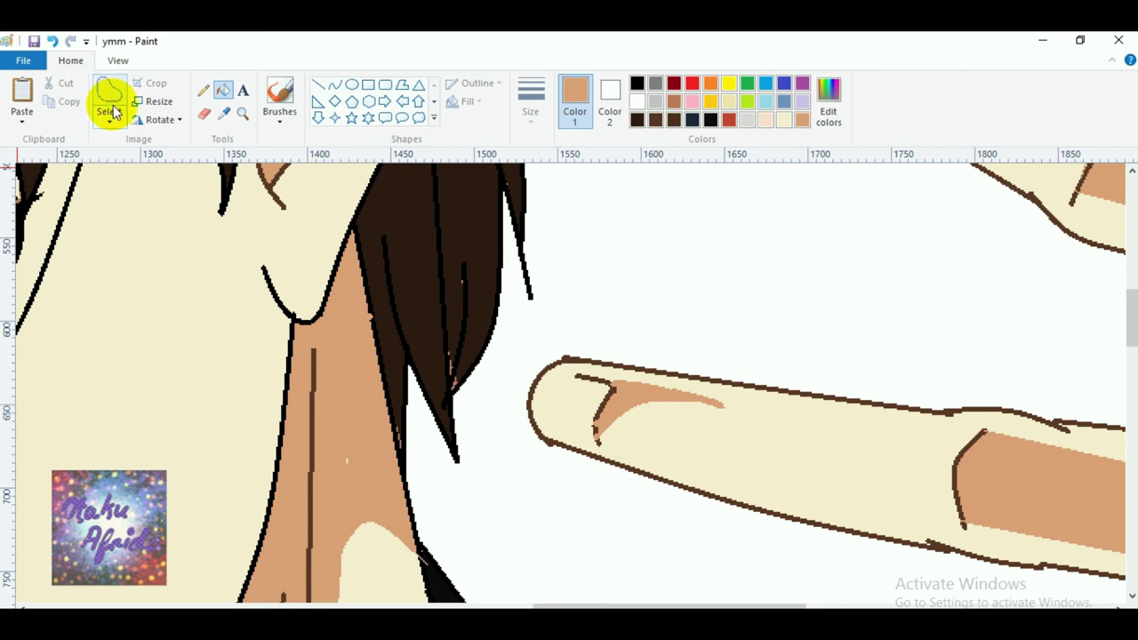
pyautogui.click(242, 113)
pyautogui.rightClick(432, 338)
pyautogui.rightClick(483, 439)
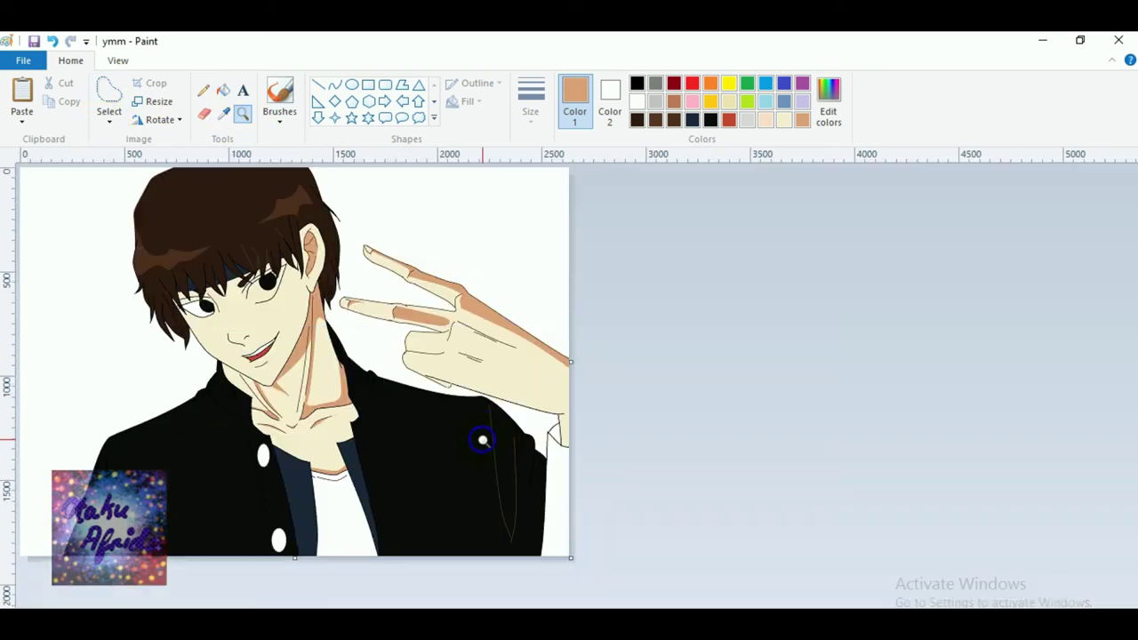
pyautogui.click(546, 470)
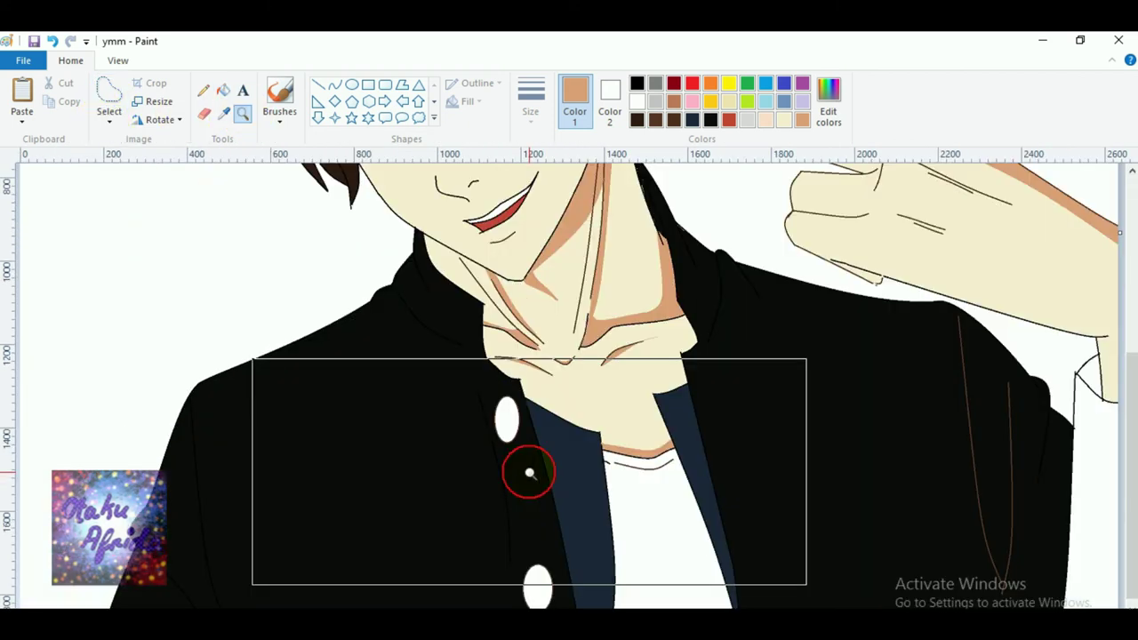
pyautogui.click(334, 89)
pyautogui.click(223, 90)
pyautogui.rightClick(691, 386)
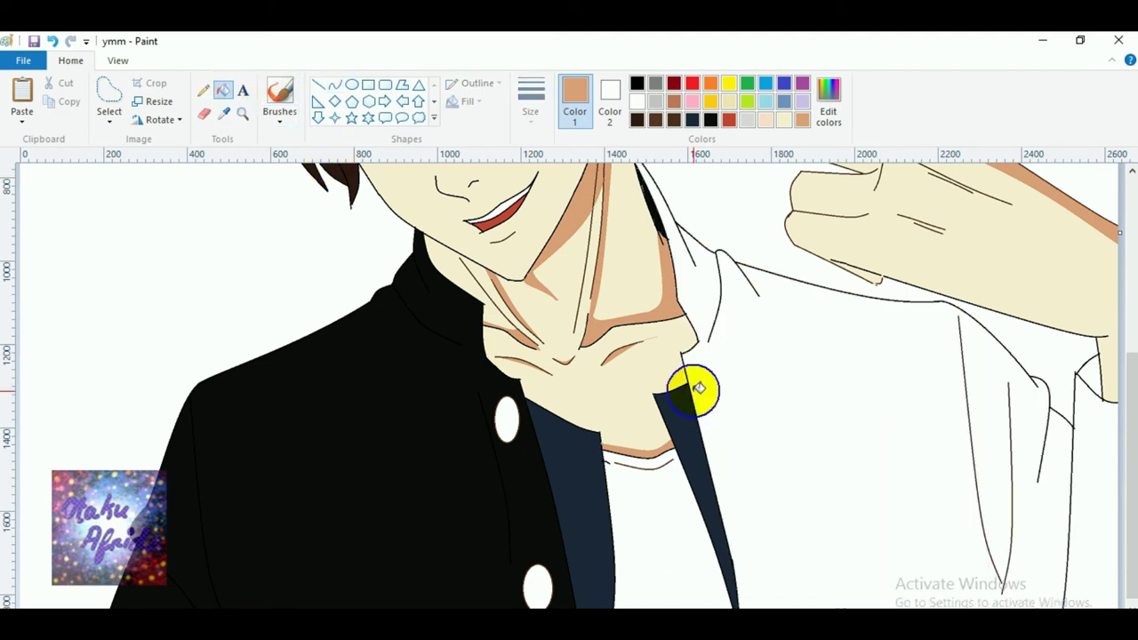
pyautogui.hotkey('ctrl', 'z')
pyautogui.rightClick(853, 266)
pyautogui.hotkey('ctrl', 'z')
pyautogui.click(334, 89)
pyautogui.click(240, 114)
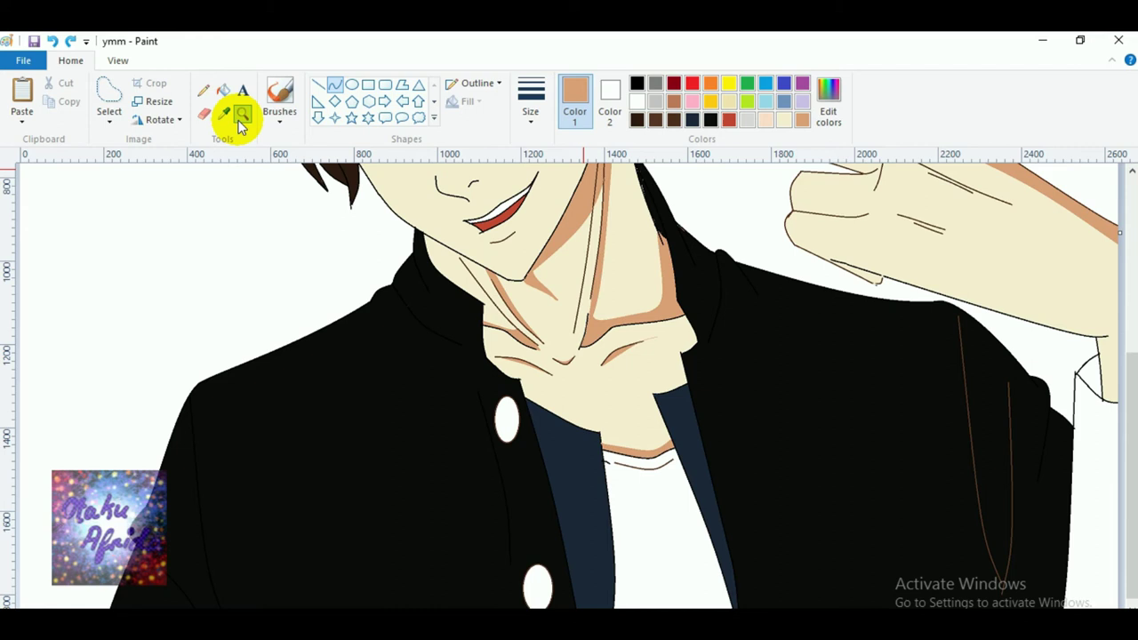
pyautogui.rightClick(587, 394)
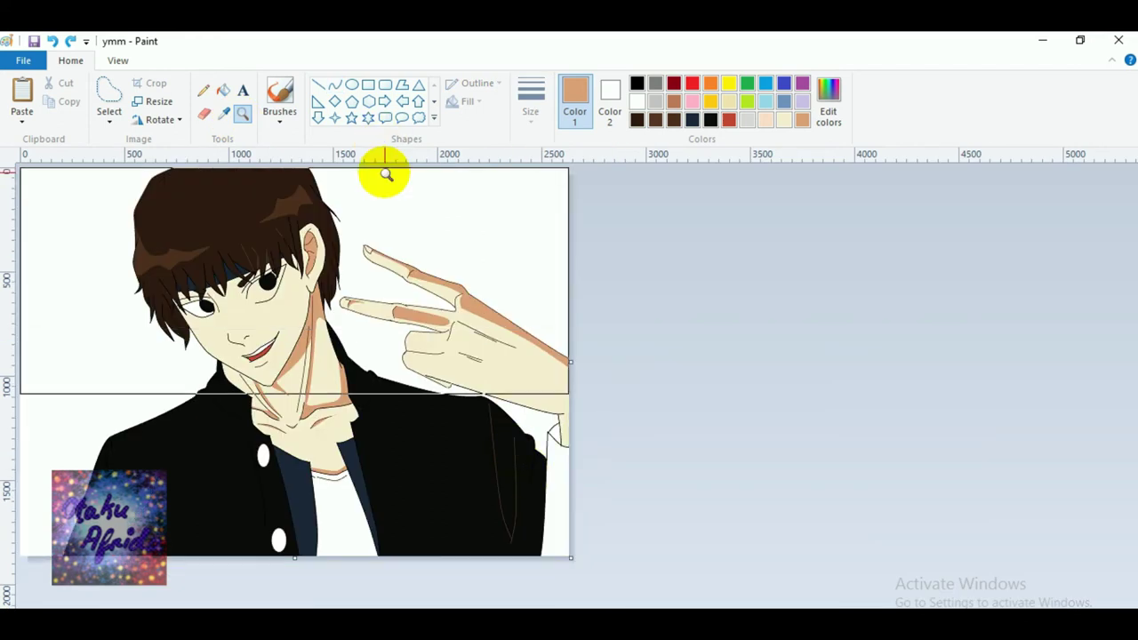
# Outline a narrow shadow on the back of the hand with two tan curves extending from the knuckle line.
pyautogui.click(335, 84)
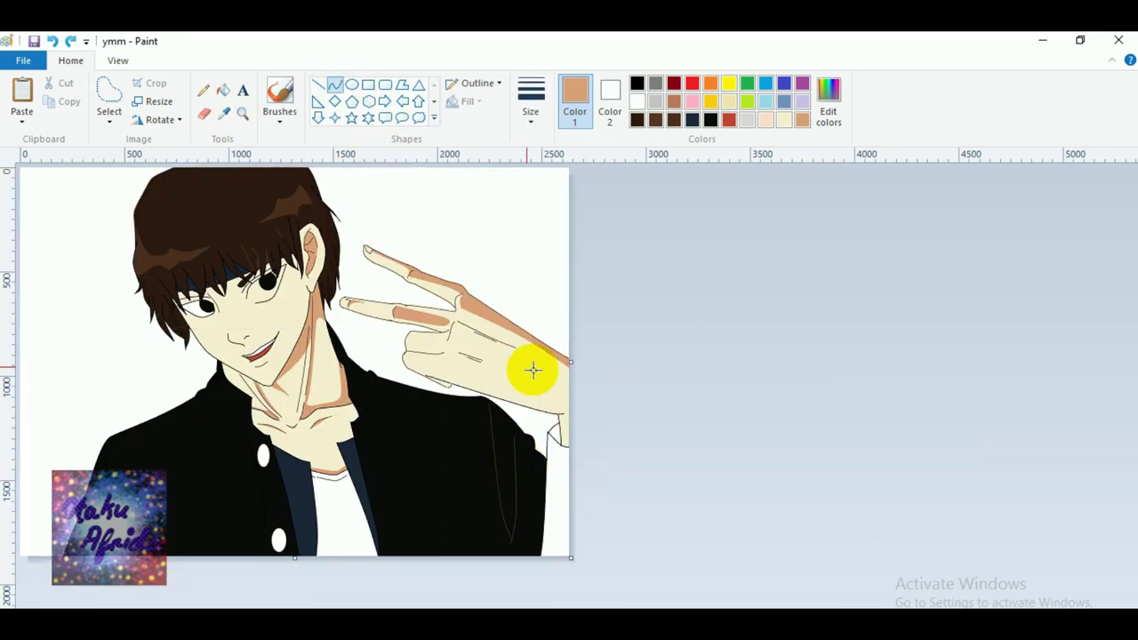
pyautogui.moveTo(496, 342); pyautogui.dragTo(532, 365)
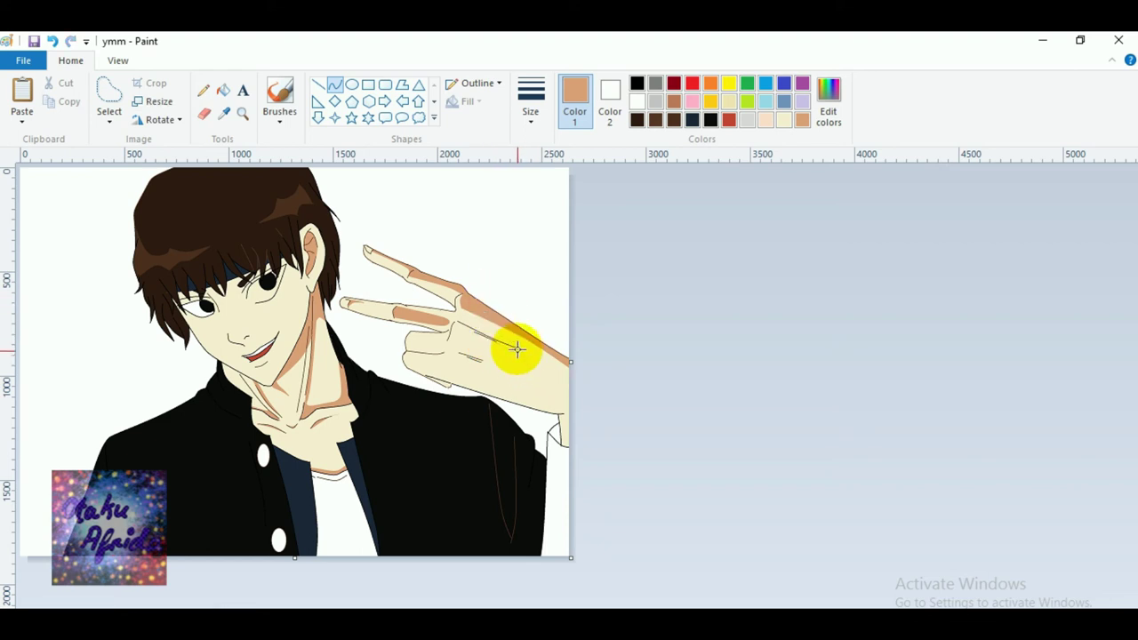
pyautogui.moveTo(515, 346); pyautogui.dragTo(530, 361)
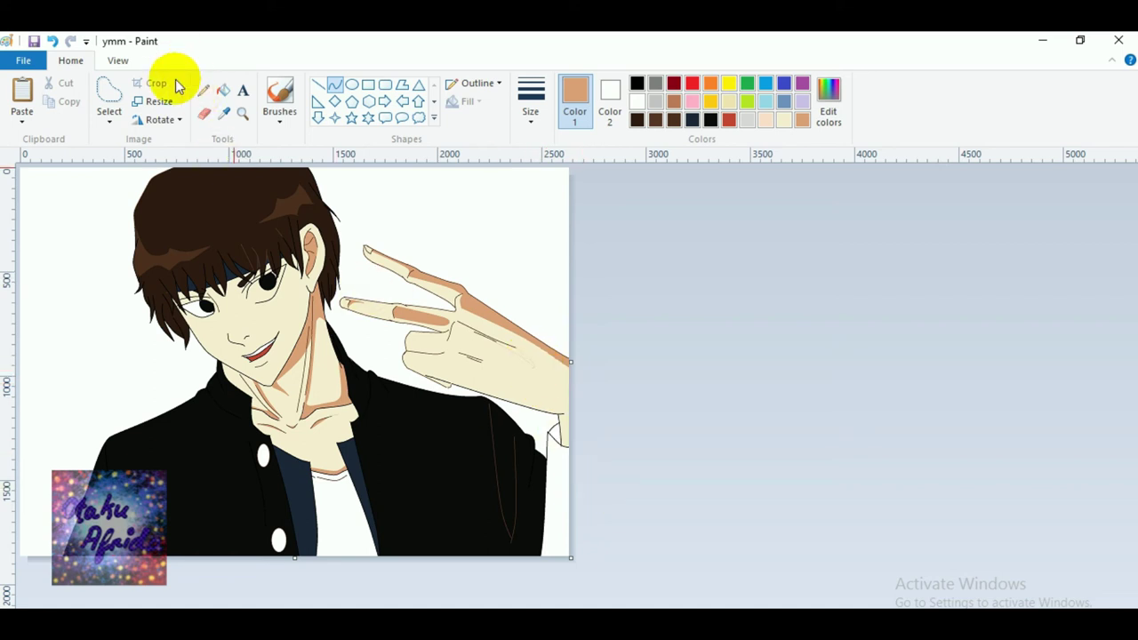
# Close the gaps in the hand shadow's outline with small tan curves and fill the narrow shape with tan.
pyautogui.click(242, 113)
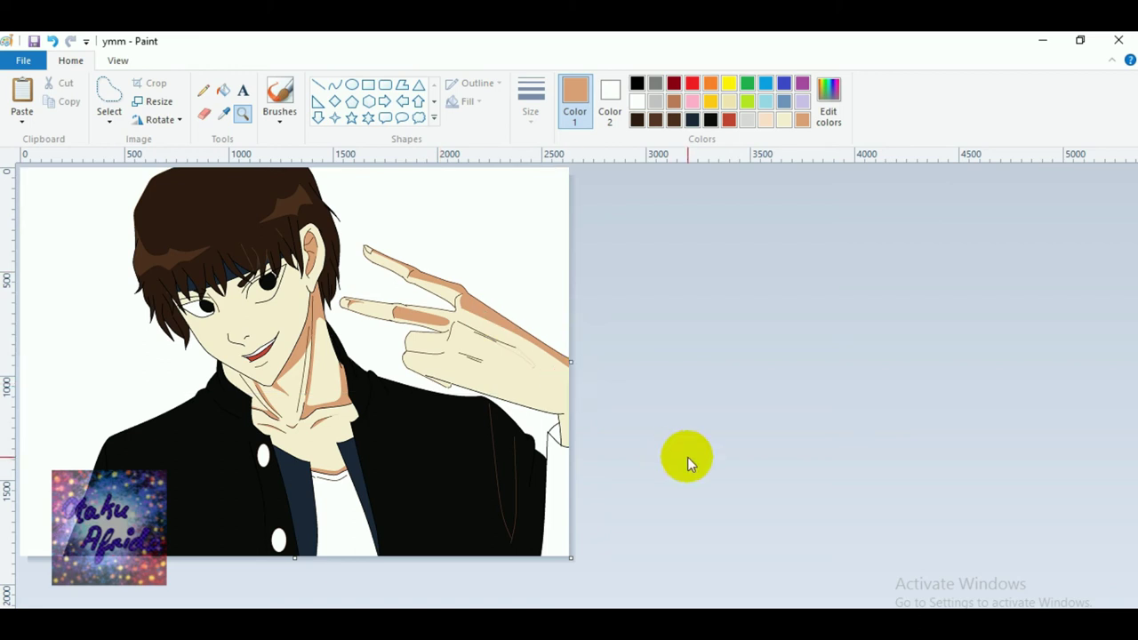
pyautogui.click(561, 379)
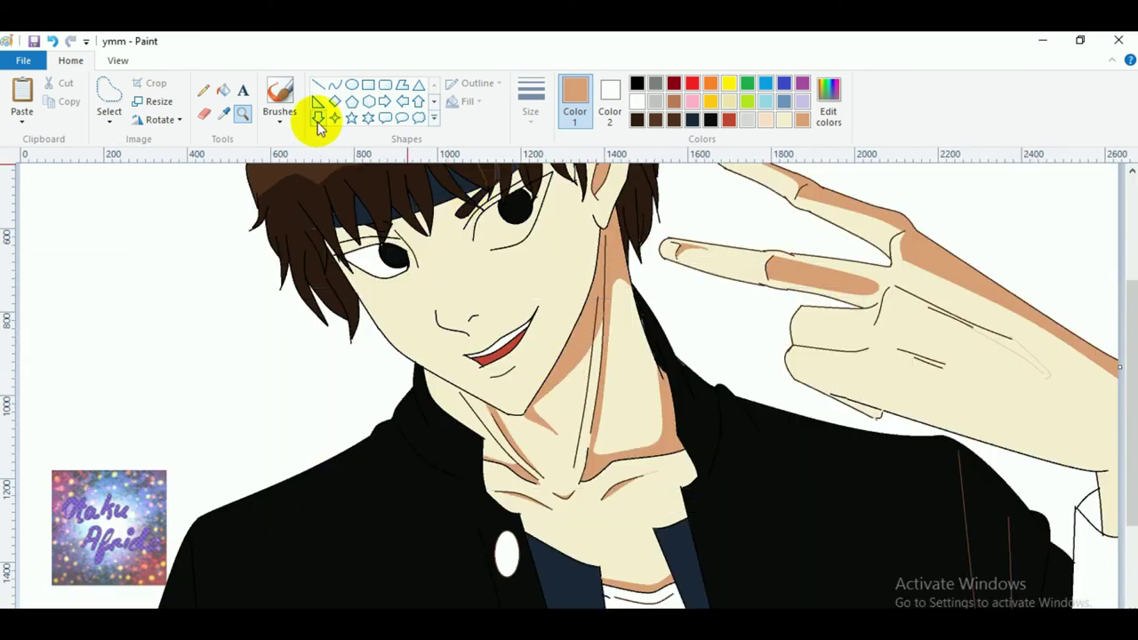
pyautogui.click(335, 85)
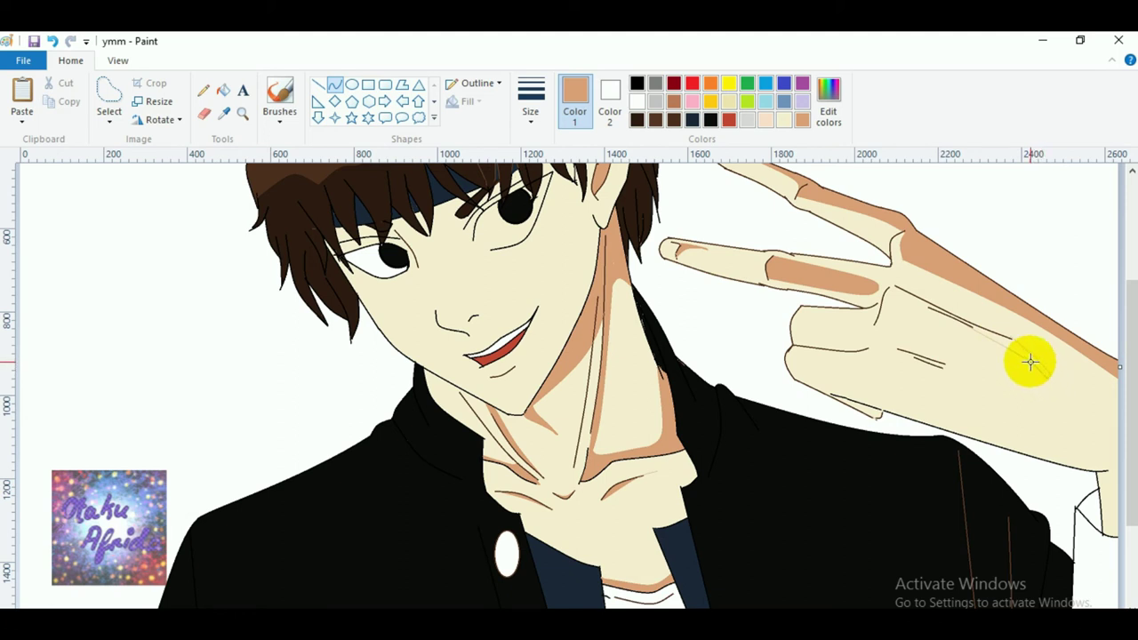
pyautogui.moveTo(1031, 362); pyautogui.dragTo(1028, 359)
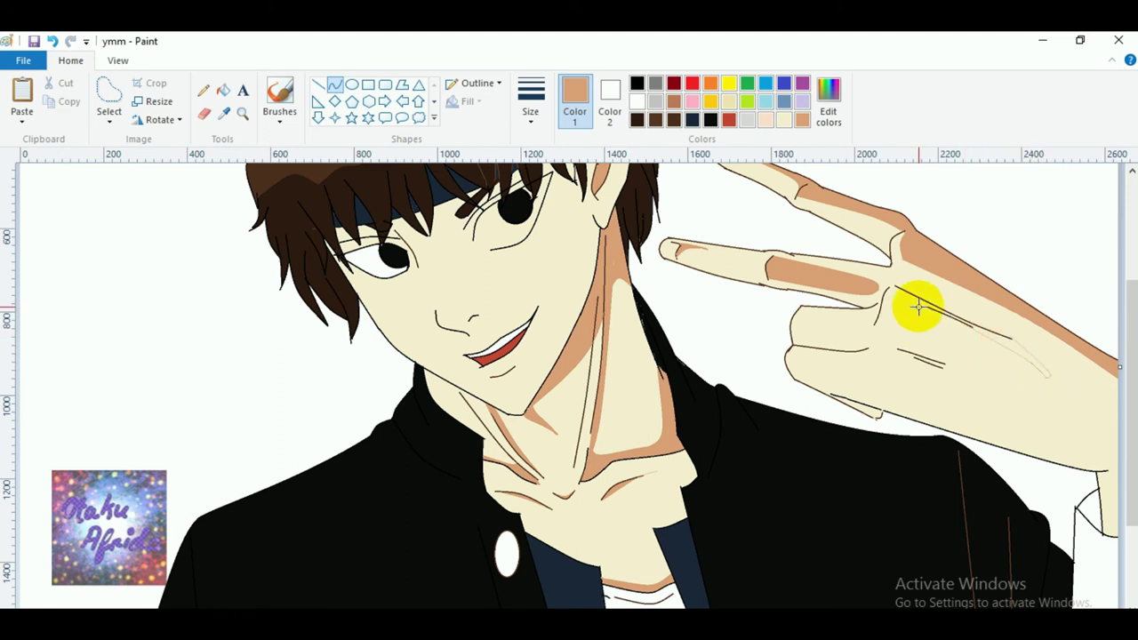
pyautogui.click(1038, 369)
pyautogui.moveTo(1014, 342); pyautogui.dragTo(962, 324)
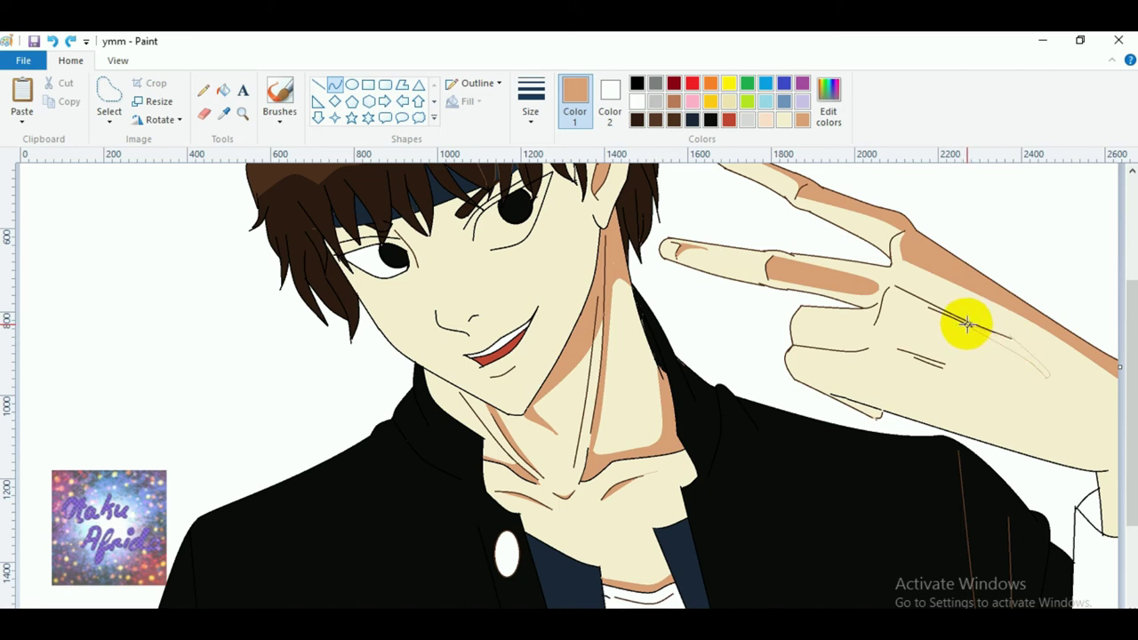
pyautogui.click(222, 90)
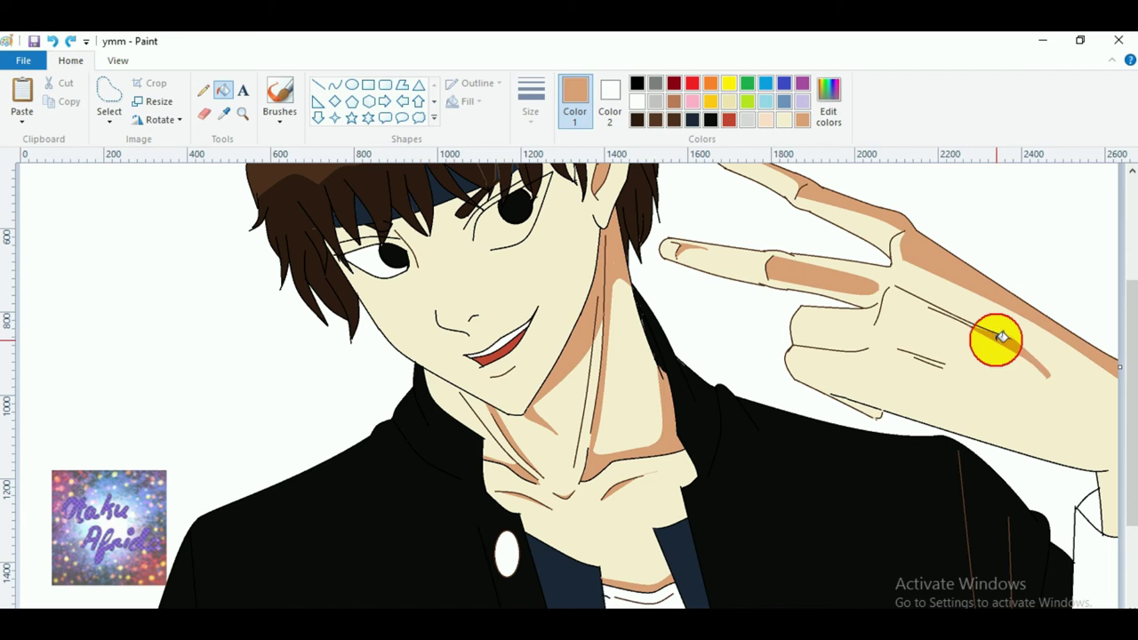
pyautogui.click(1035, 367)
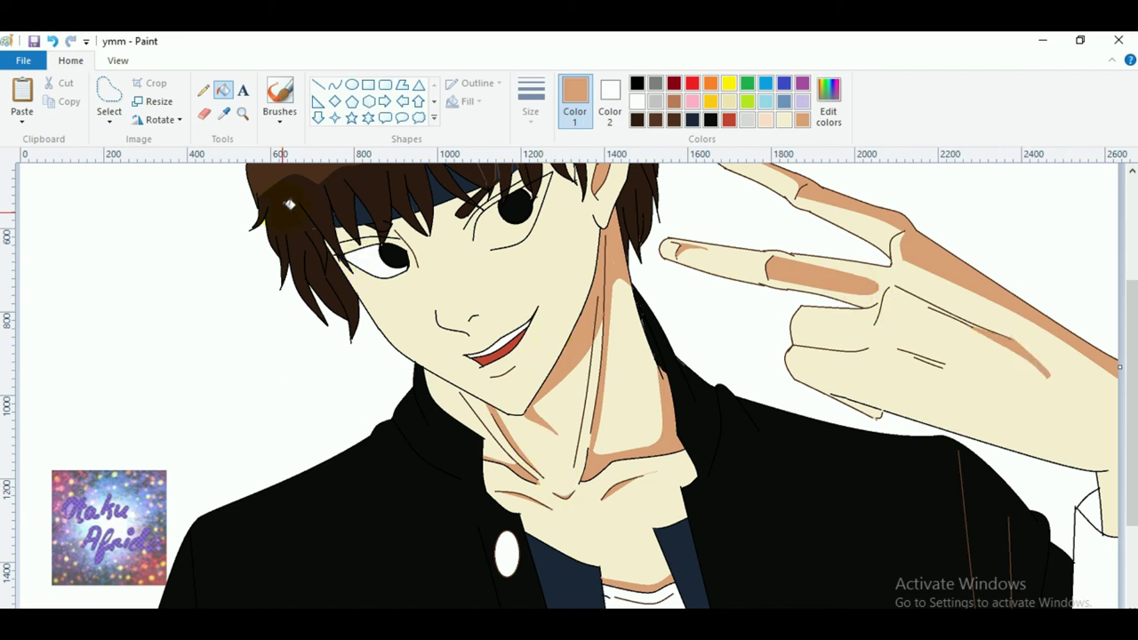
# Fill the remaining white sleeve pieces below the wrist with the jacket's near-black, undoing any misplaced fill.
pyautogui.click(242, 114)
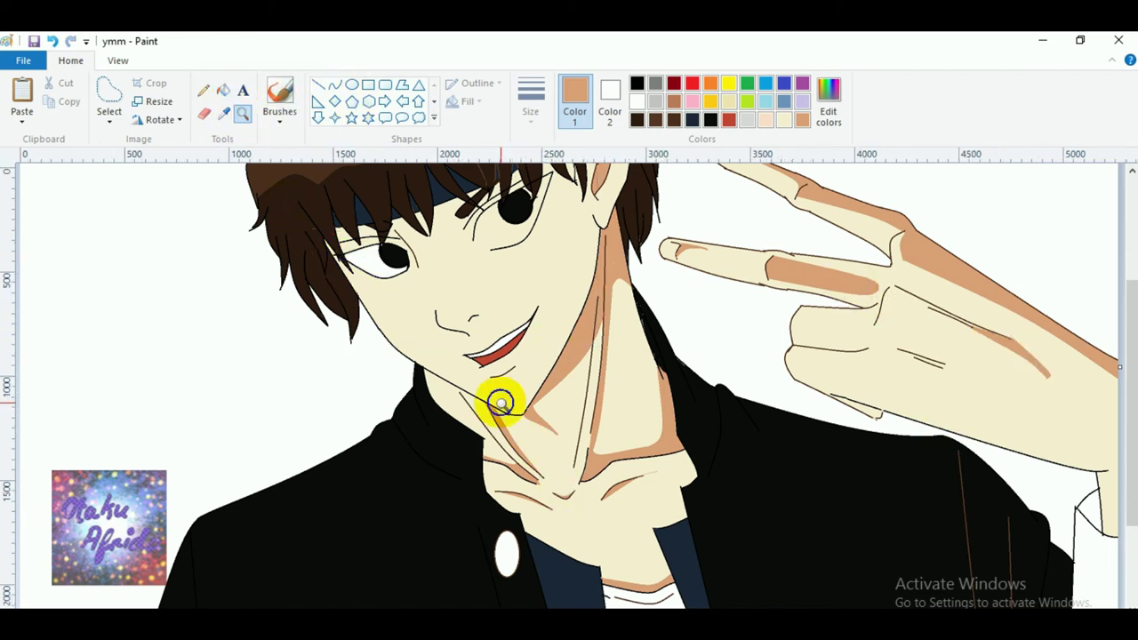
pyautogui.rightClick(397, 340)
pyautogui.click(401, 356)
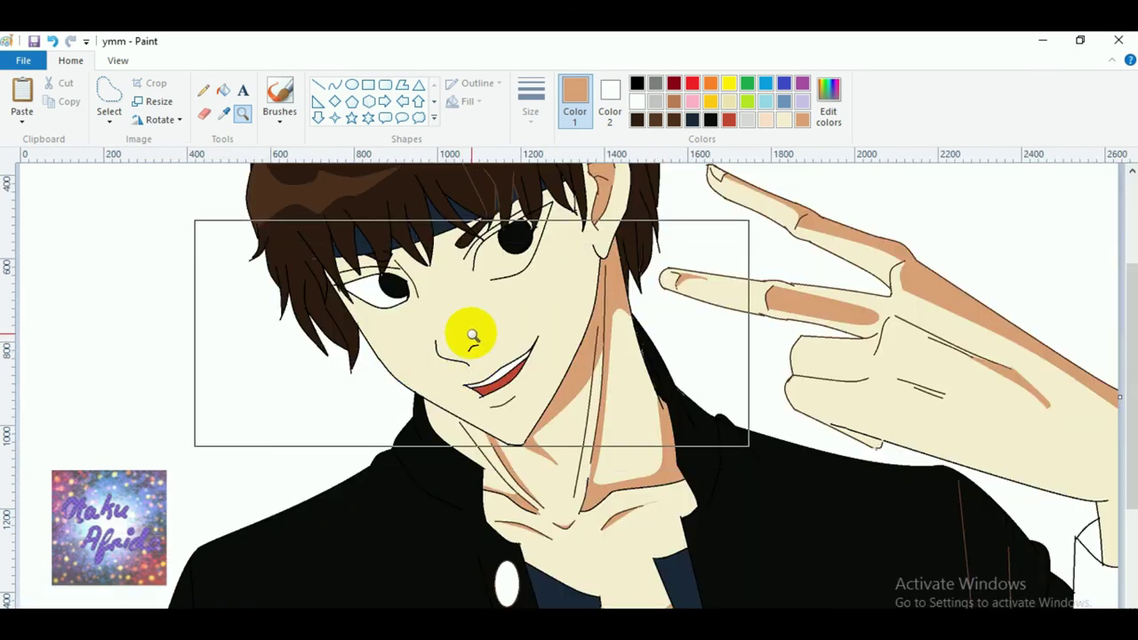
pyautogui.click(711, 120)
pyautogui.rightClick(821, 295)
pyautogui.click(223, 90)
pyautogui.click(554, 488)
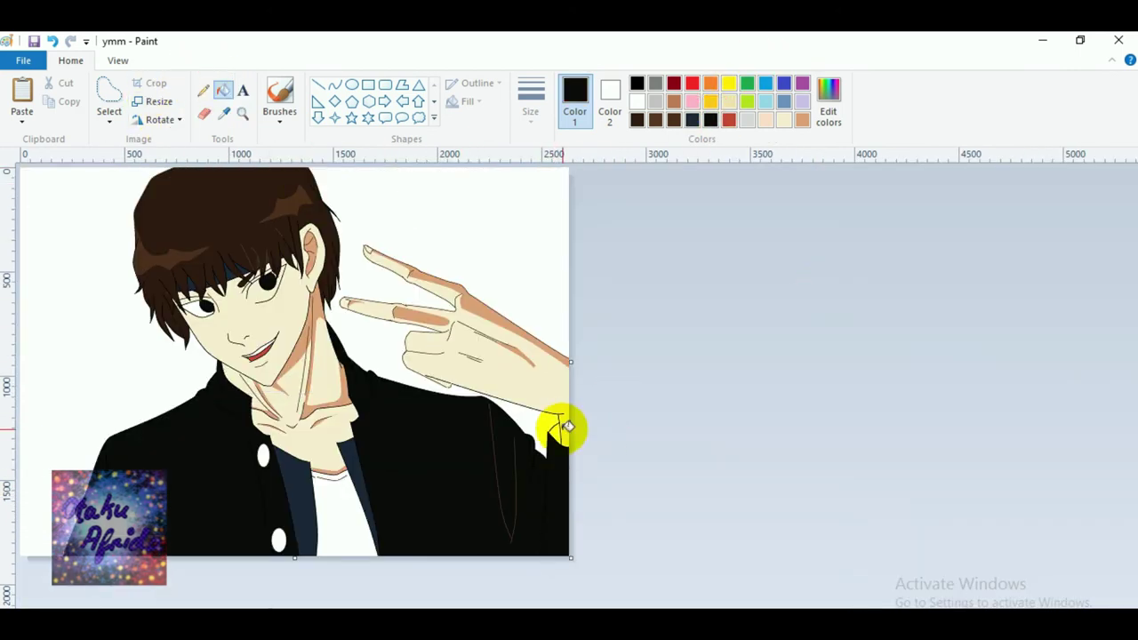
pyautogui.click(550, 433)
pyautogui.hotkey('ctrl', 'z')
pyautogui.click(558, 433)
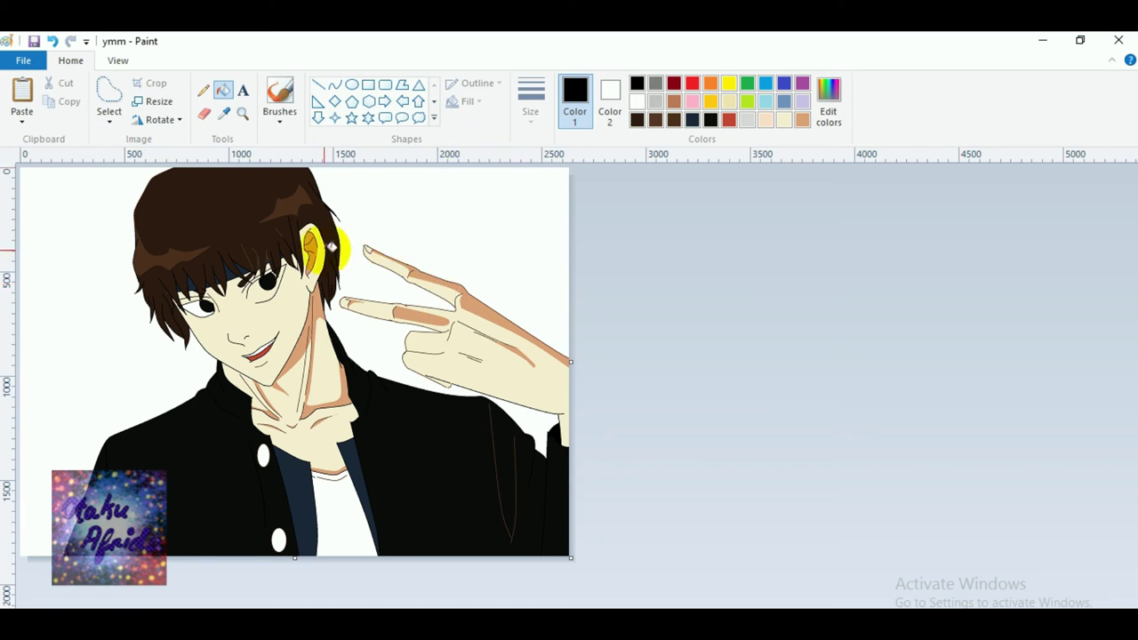
# Outline a shadow around the visible eyebrow with thin tan curves at its inner end and under the fringe.
pyautogui.click(336, 85)
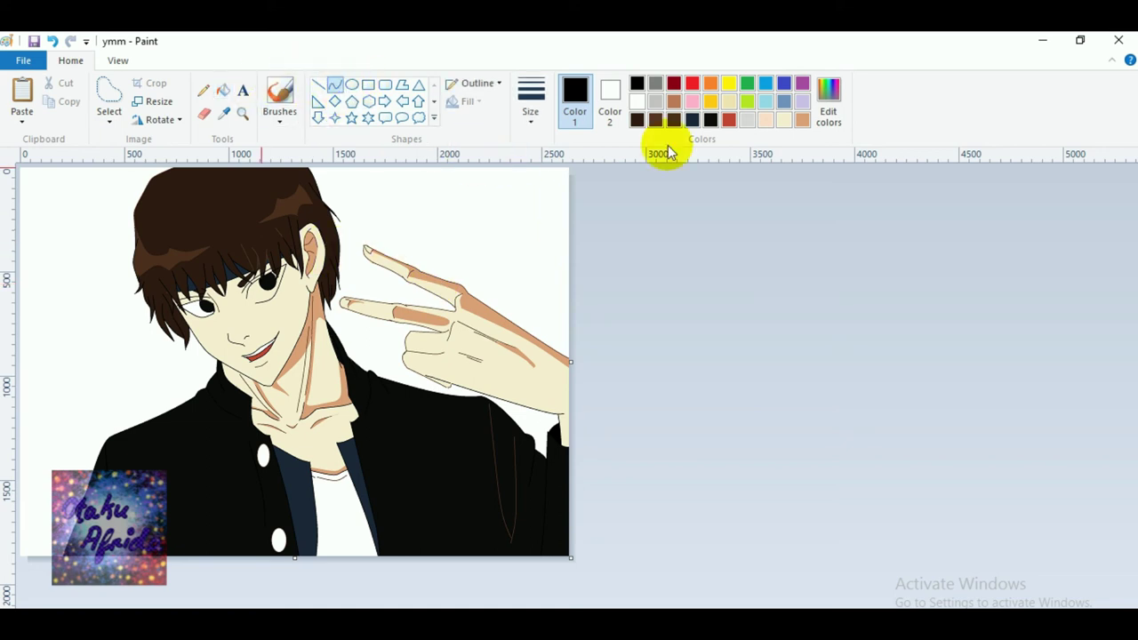
pyautogui.click(803, 120)
pyautogui.click(241, 113)
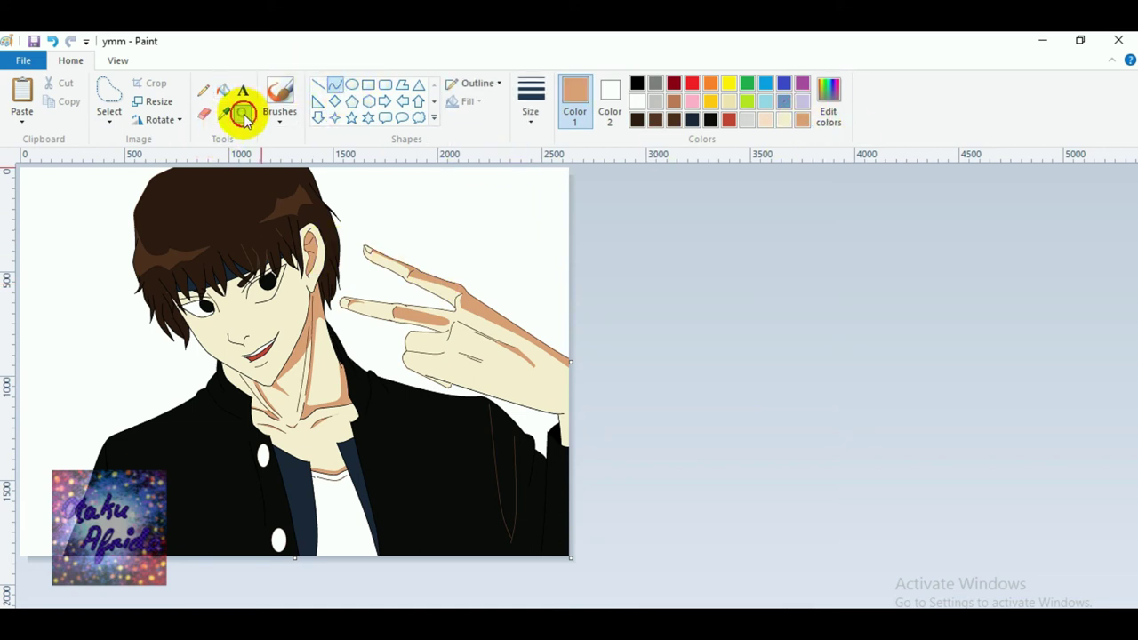
pyautogui.click(513, 424)
pyautogui.click(513, 424)
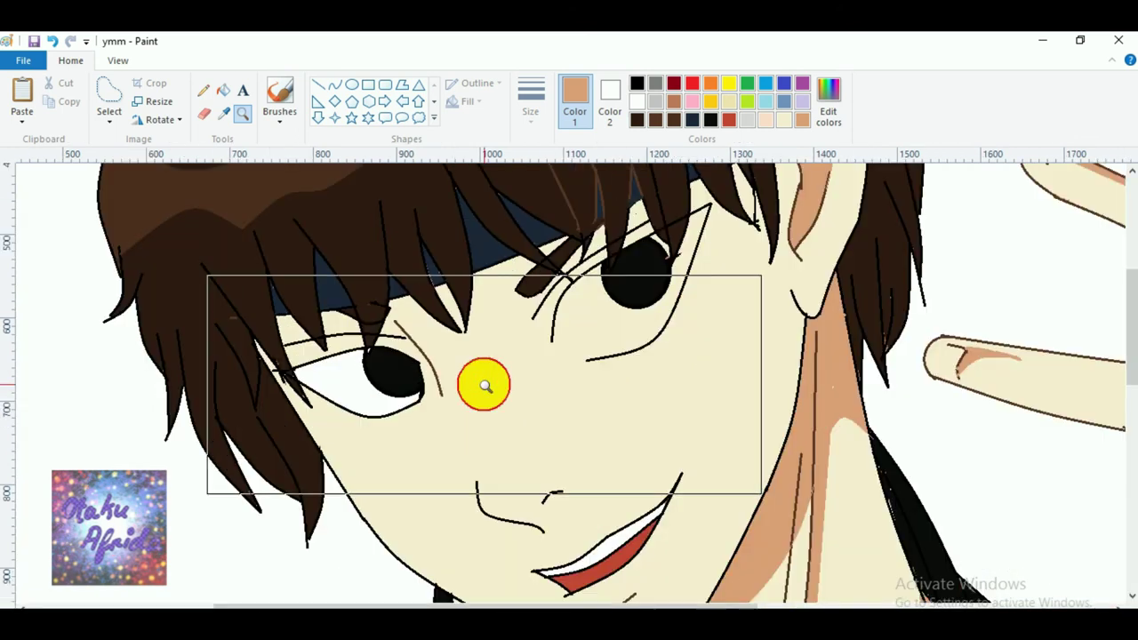
pyautogui.click(334, 86)
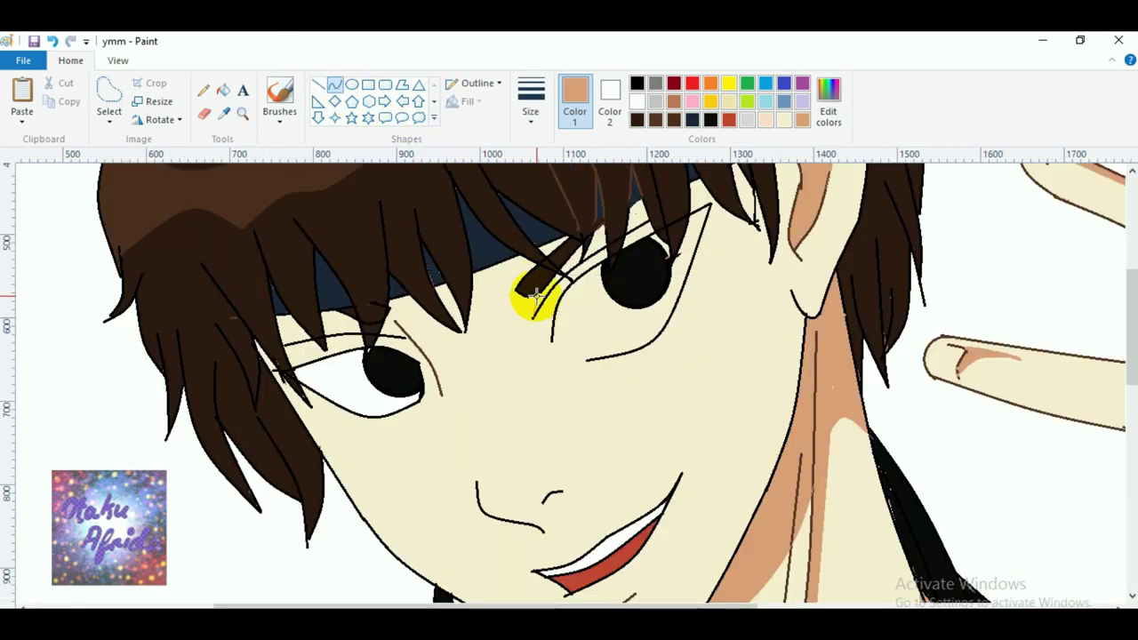
pyautogui.moveTo(535, 292); pyautogui.dragTo(534, 293)
pyautogui.click(532, 305)
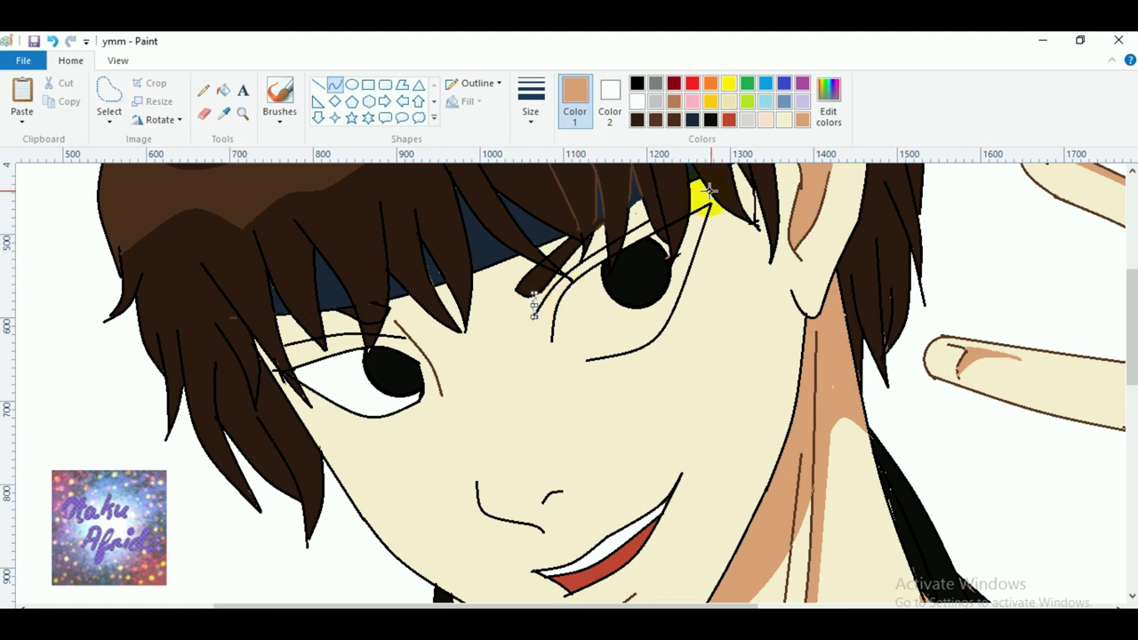
pyautogui.moveTo(692, 206); pyautogui.dragTo(637, 220)
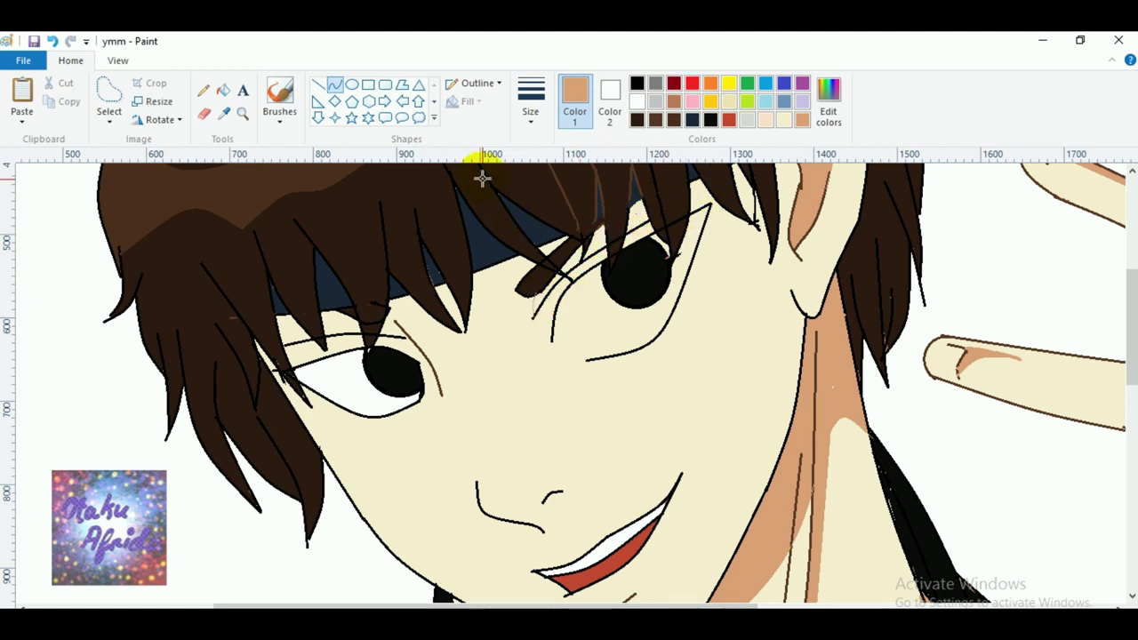
pyautogui.click(508, 274)
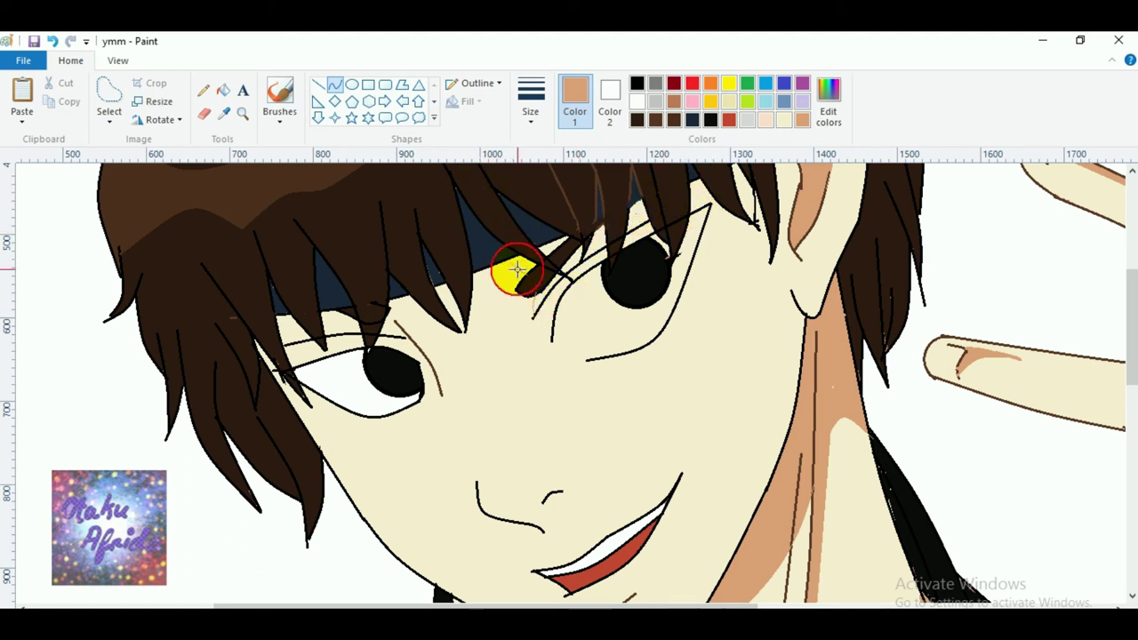
# Draw tan curves for the shadows under the headband, from the outer eye corner toward the ear, and beside the central hair strand.
pyautogui.moveTo(473, 283); pyautogui.dragTo(511, 271)
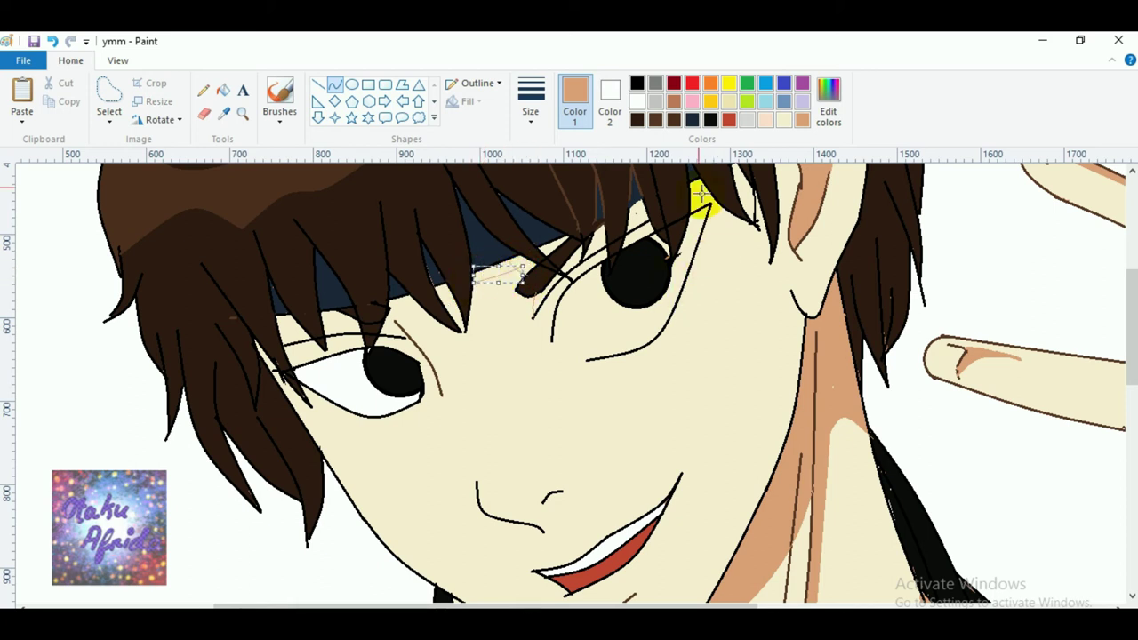
pyautogui.click(721, 223)
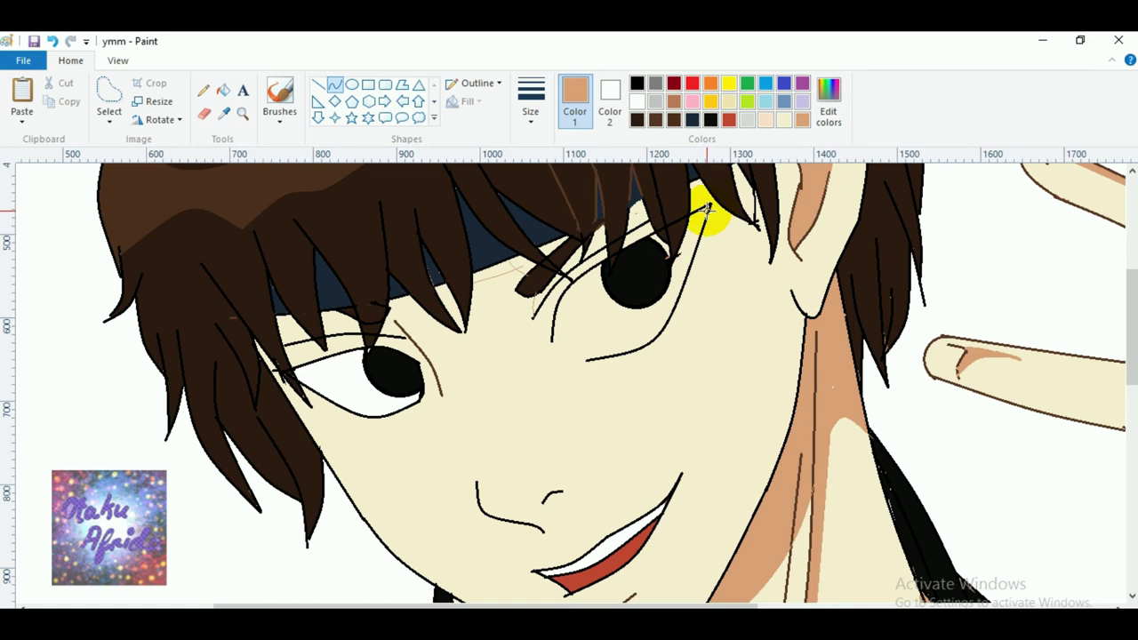
pyautogui.moveTo(709, 209); pyautogui.dragTo(760, 266)
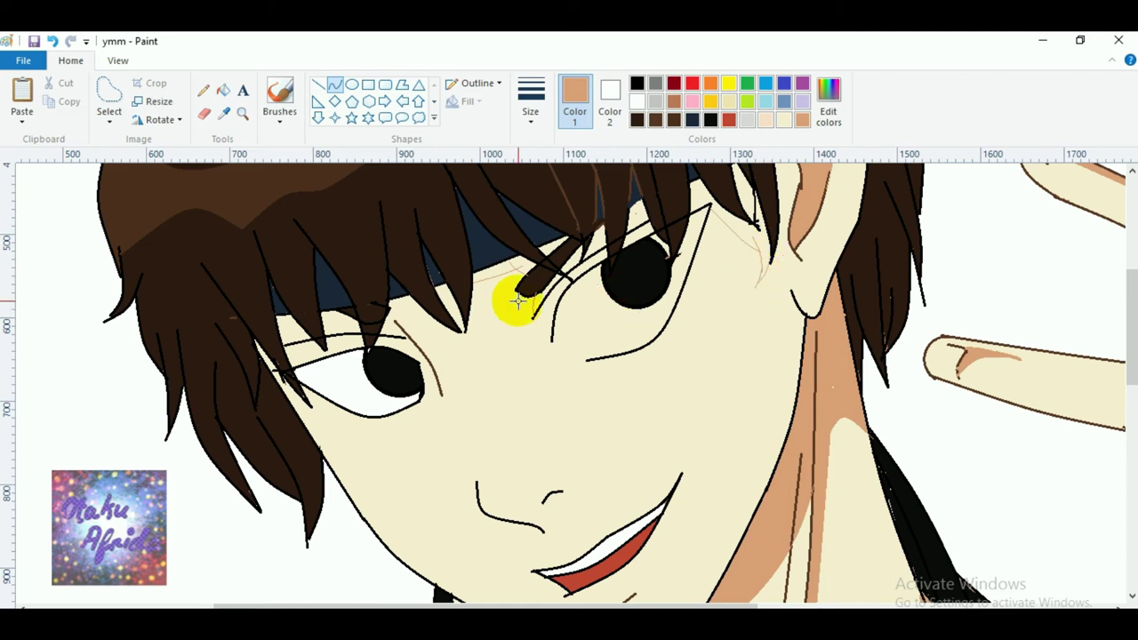
pyautogui.moveTo(481, 277); pyautogui.dragTo(479, 302)
# Outline a shadow between the nose tip and nostril and another under the lower lip with thin tan curves.
pyautogui.moveTo(520, 522)
pyautogui.mouseDown()
pyautogui.moveTo(561, 490)
pyautogui.moveTo(549, 531)
pyautogui.mouseUp()
pyautogui.click(532, 512)
pyautogui.click(532, 514)
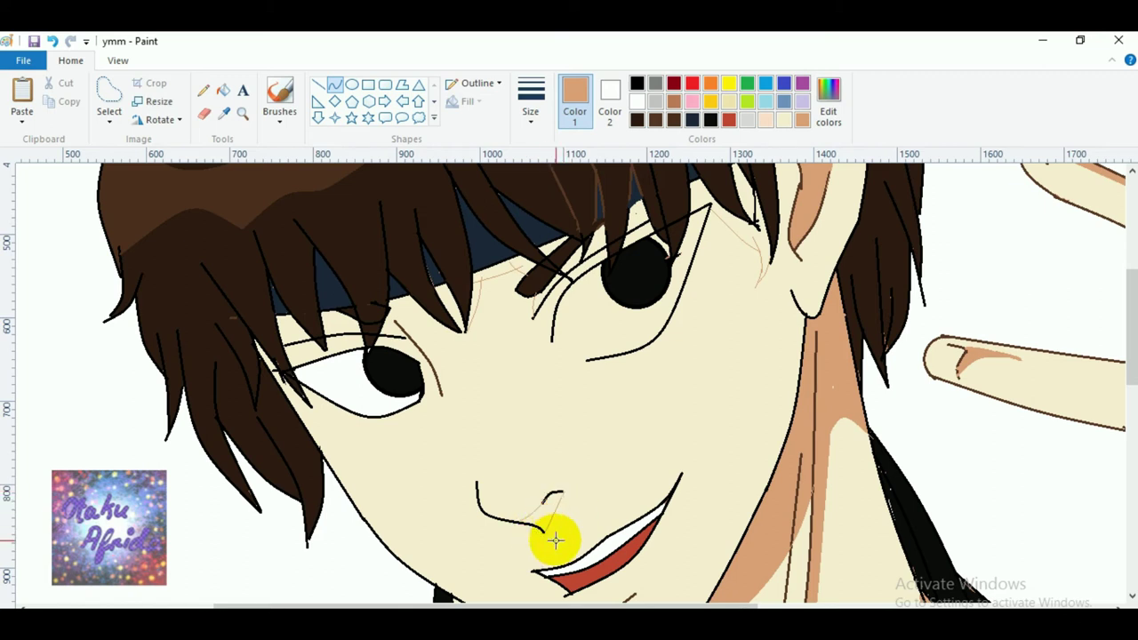
pyautogui.scroll(-3, 628, 534)
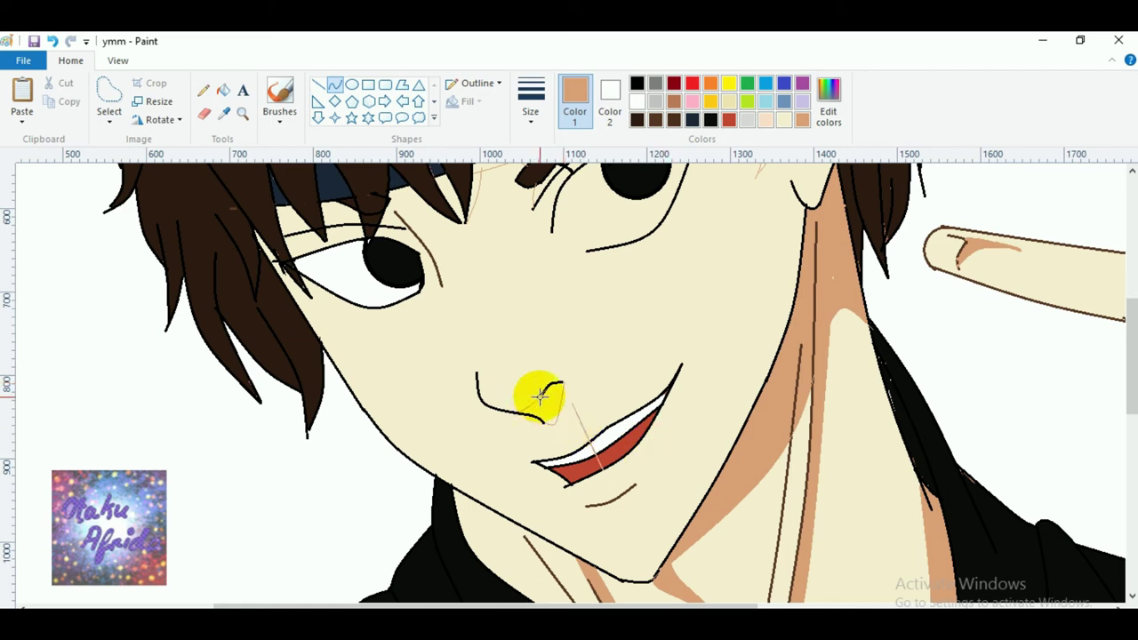
pyautogui.moveTo(557, 380); pyautogui.dragTo(563, 388)
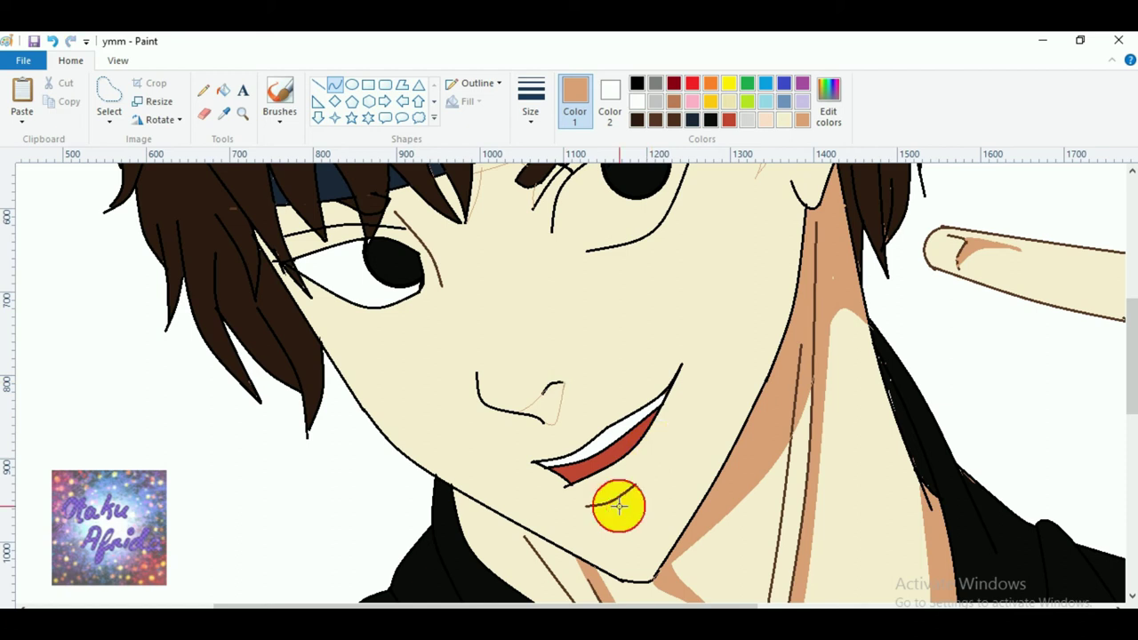
pyautogui.moveTo(586, 504)
pyautogui.mouseDown()
pyautogui.moveTo(630, 508)
pyautogui.moveTo(646, 475)
pyautogui.moveTo(611, 524)
pyautogui.moveTo(602, 437)
pyautogui.moveTo(639, 481)
pyautogui.mouseUp()
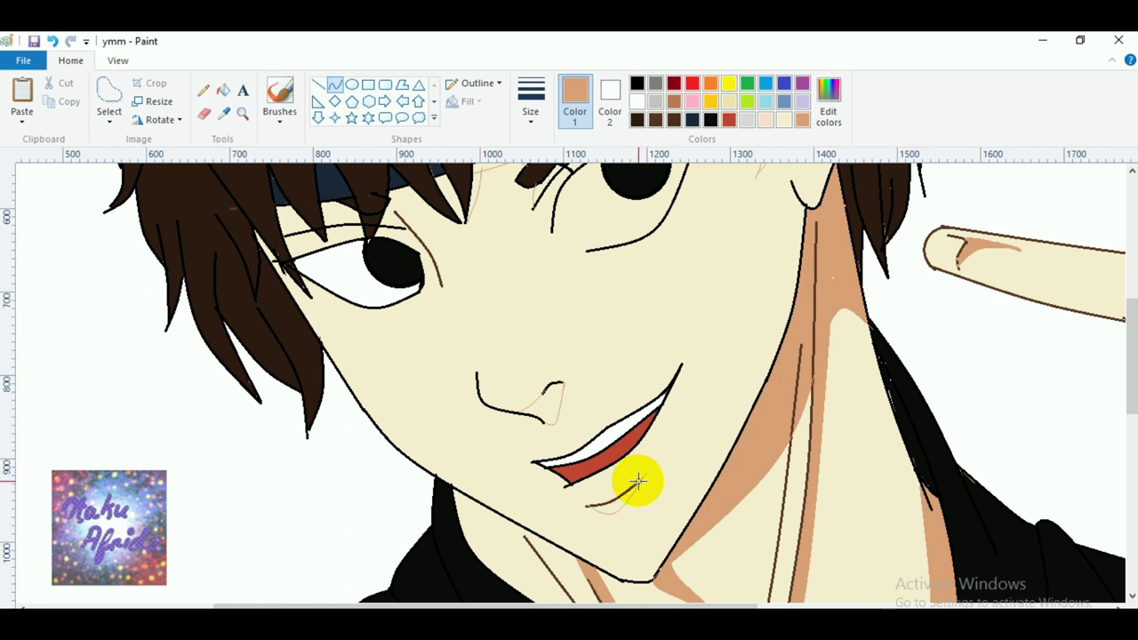
# Outline the fringe shadow above the eye farther from the ear with a thin tan curve.
pyautogui.scroll(3, 392, 267)
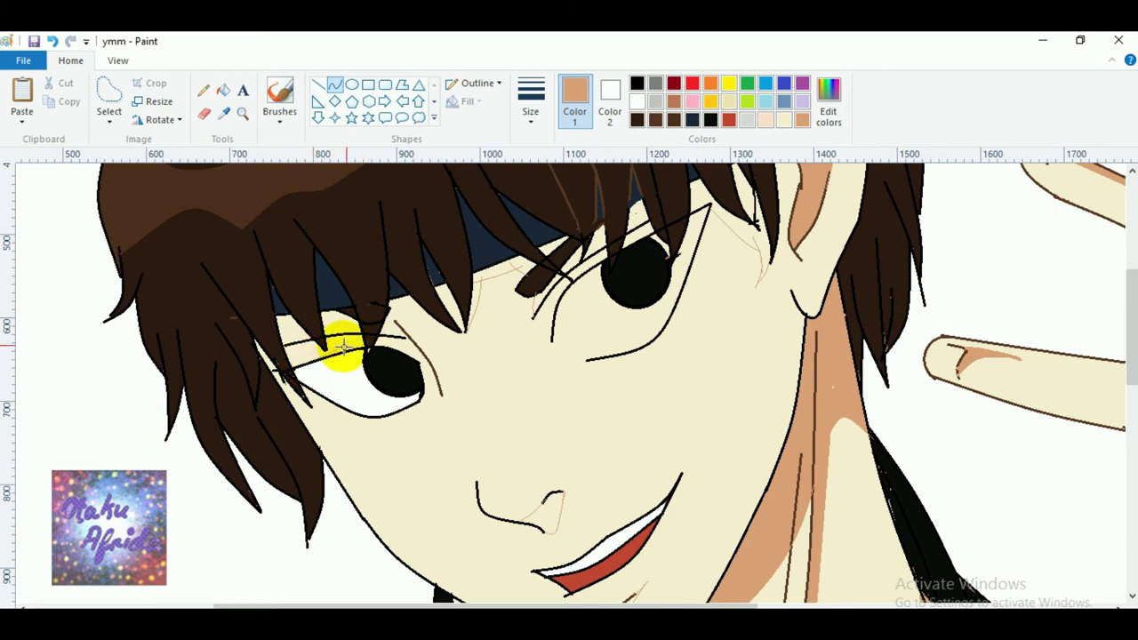
pyautogui.moveTo(326, 323); pyautogui.dragTo(286, 345)
pyautogui.click(297, 334)
pyautogui.click(399, 338)
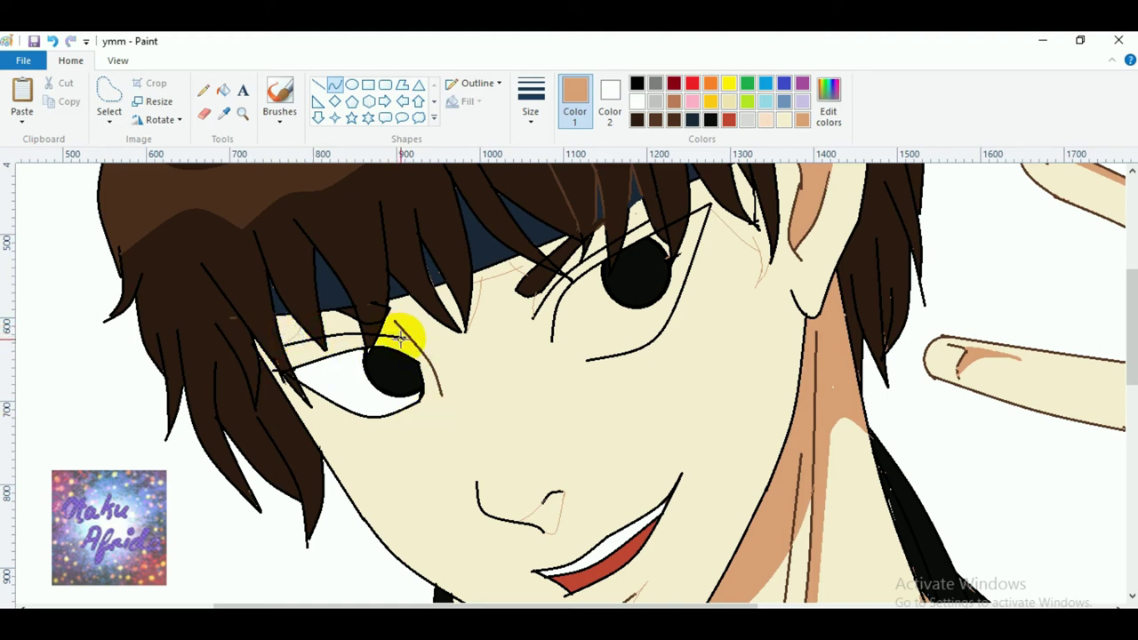
# Outline the pointed fringe shadows between the eye farther from the ear and the central hair strand with short tan curves.
pyautogui.moveTo(392, 309); pyautogui.dragTo(454, 343)
pyautogui.click(432, 338)
pyautogui.click(416, 270)
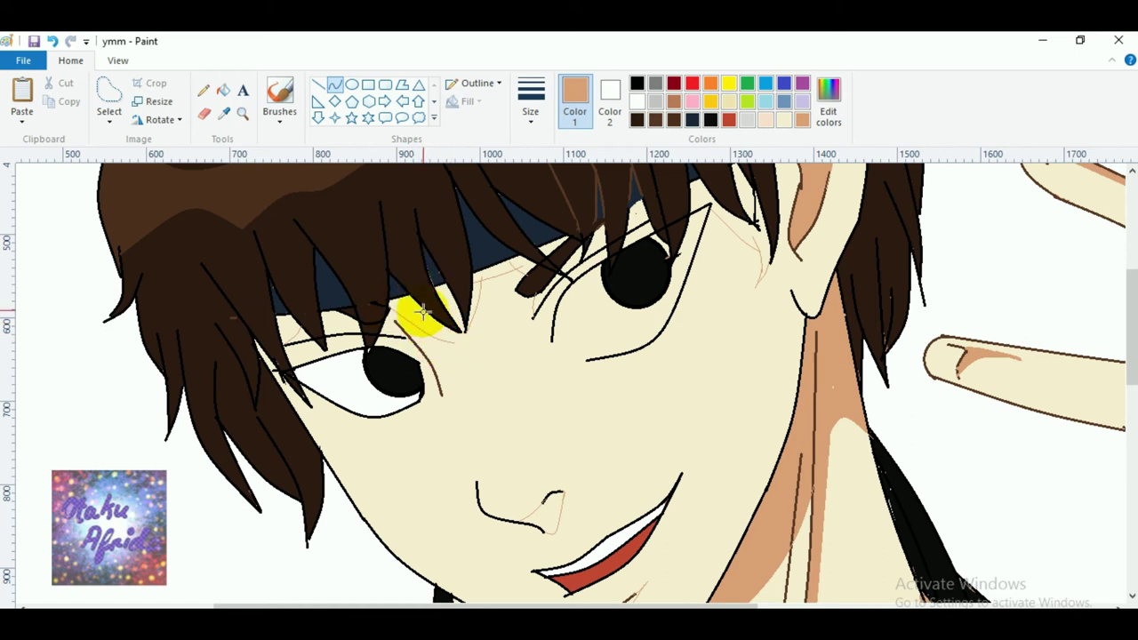
pyautogui.moveTo(455, 344); pyautogui.dragTo(422, 309)
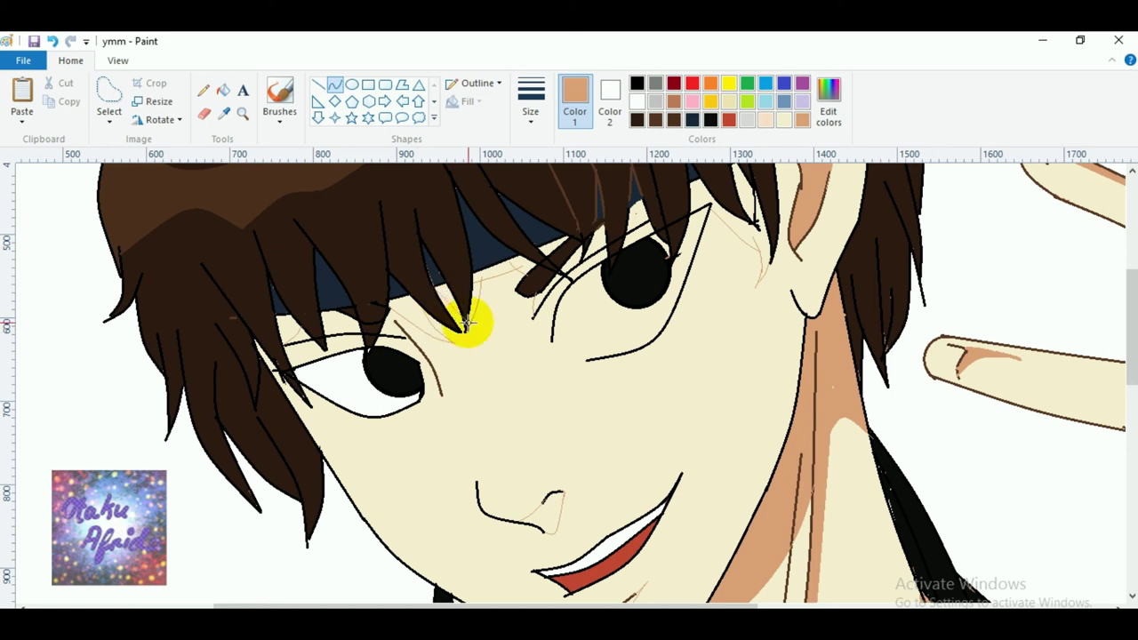
pyautogui.click(456, 307)
pyautogui.moveTo(453, 307); pyautogui.dragTo(437, 290)
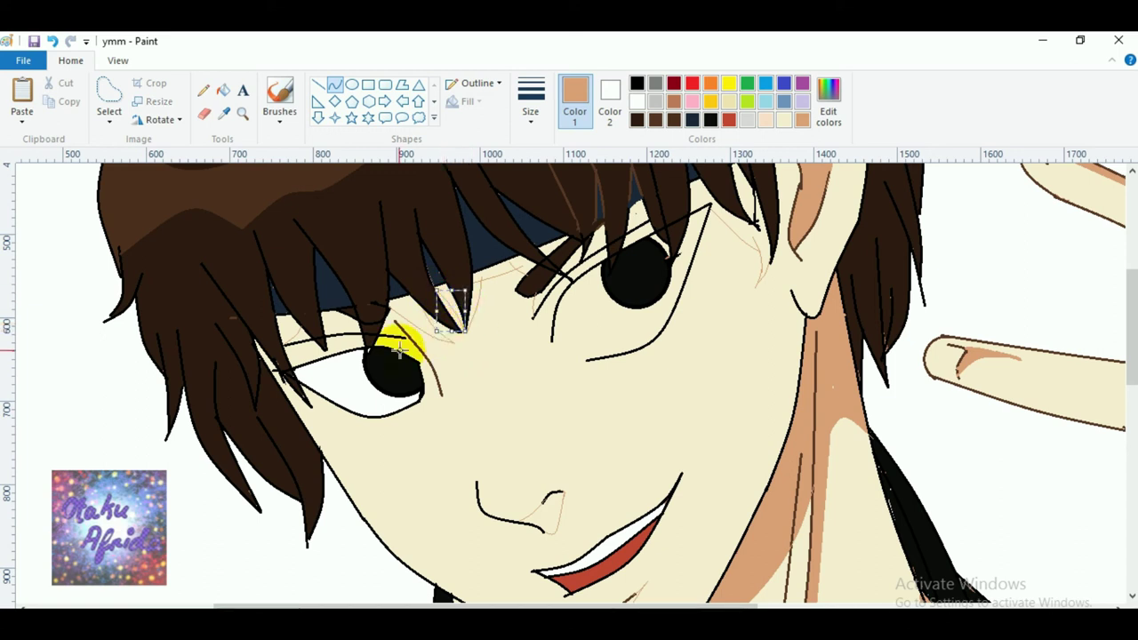
pyautogui.moveTo(409, 337); pyautogui.dragTo(409, 319)
pyautogui.click(410, 336)
pyautogui.click(411, 337)
# Fill the outlined shadows under the fringe and headband and around the eyes and eyebrow with tan.
pyautogui.click(223, 90)
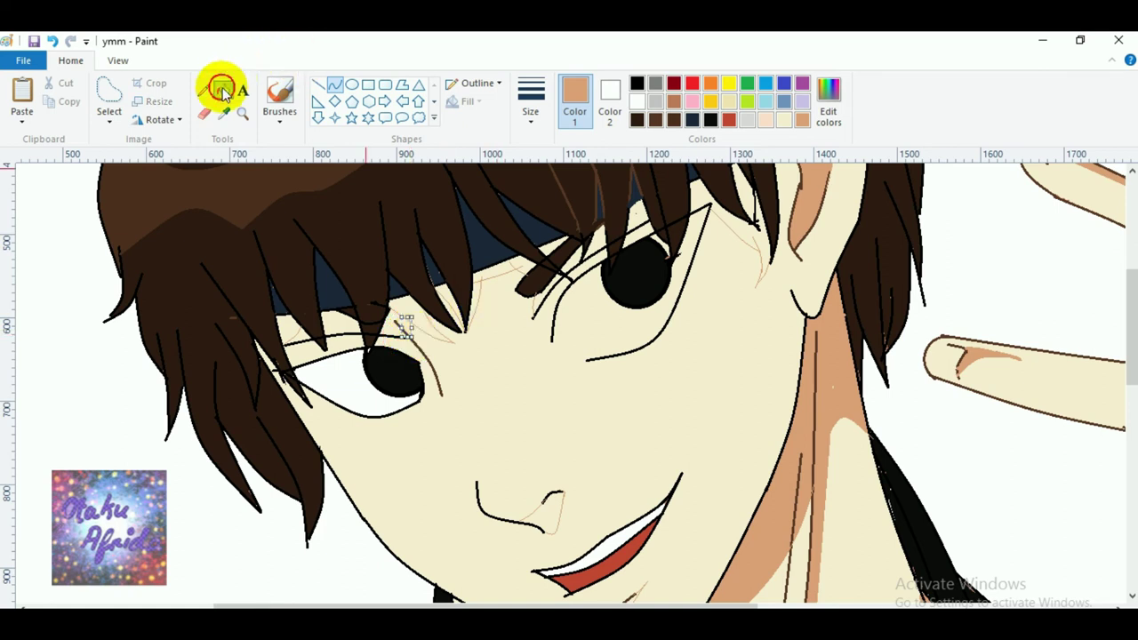
pyautogui.click(551, 245)
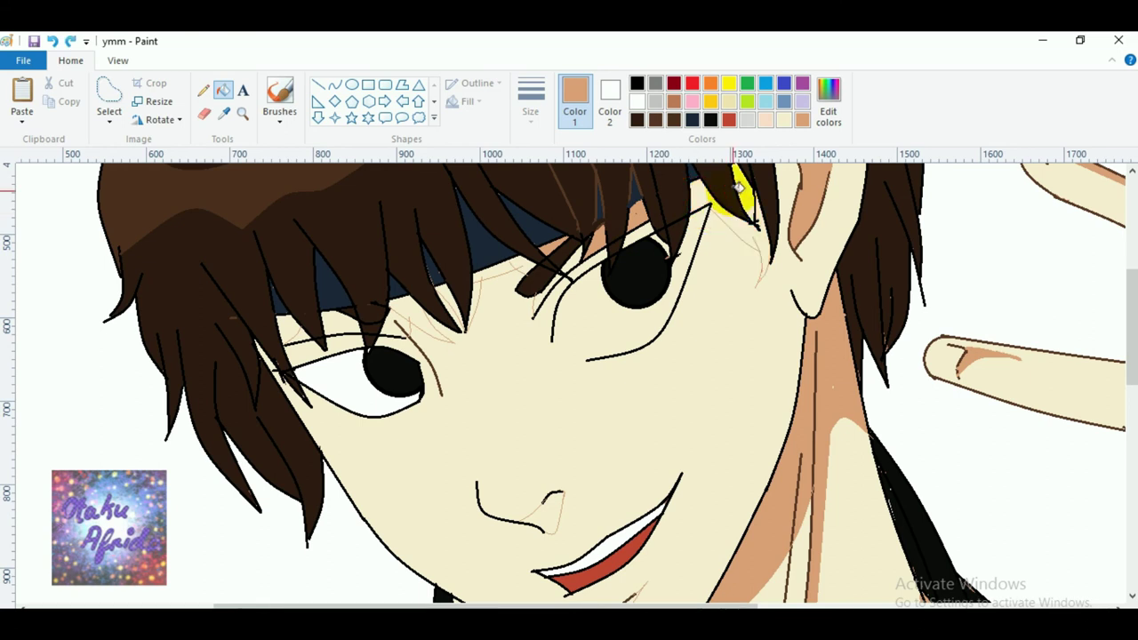
pyautogui.click(718, 222)
pyautogui.click(585, 251)
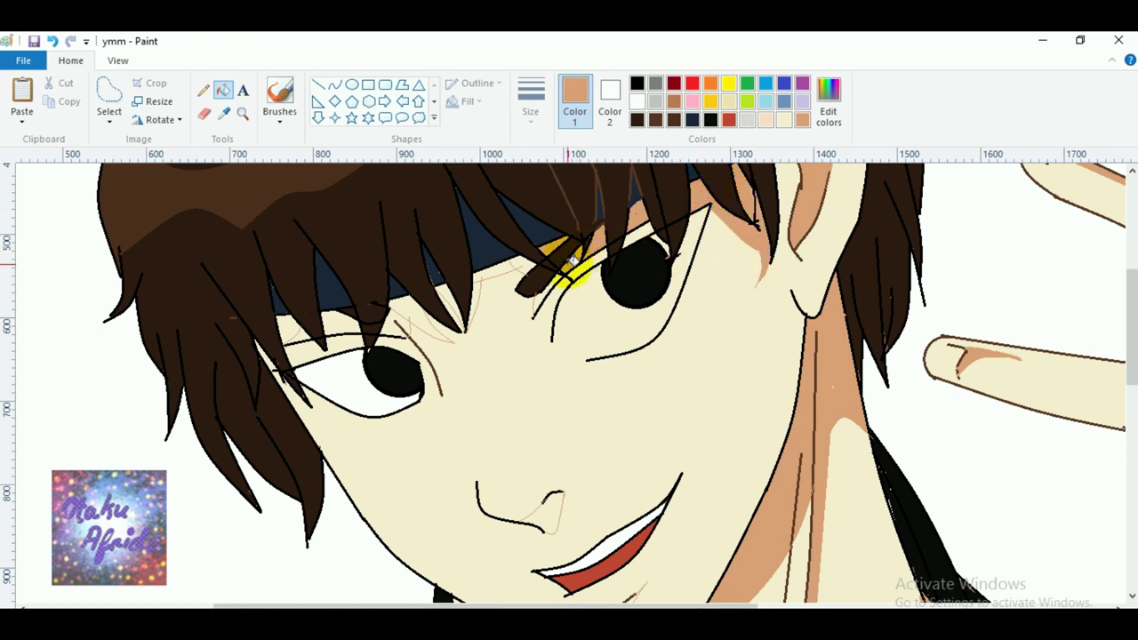
pyautogui.click(479, 296)
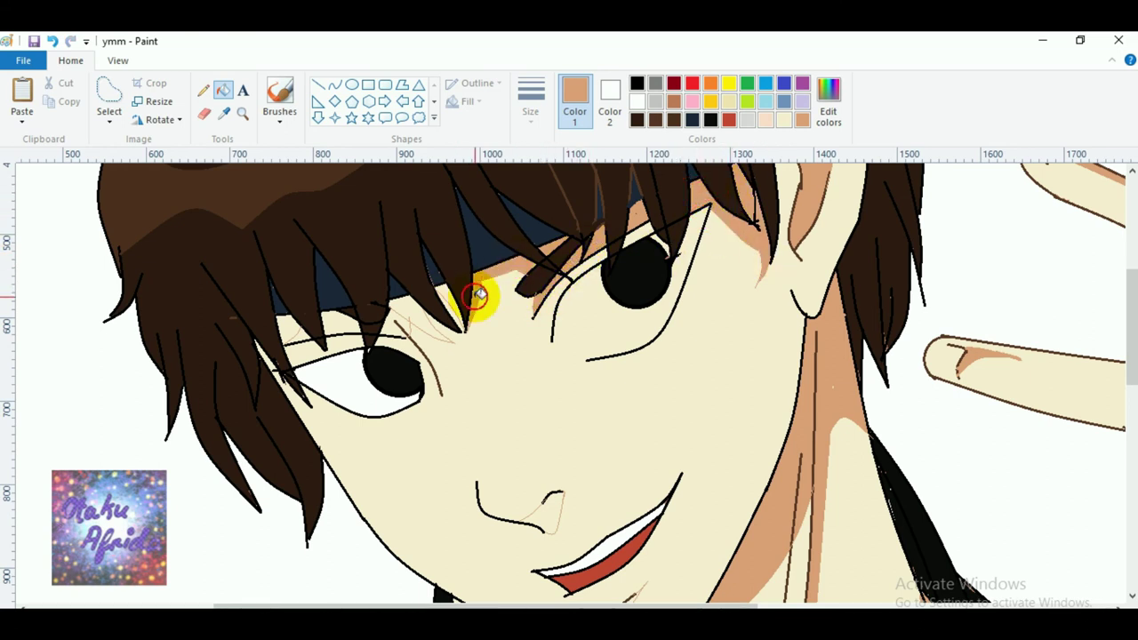
pyautogui.click(425, 314)
pyautogui.click(353, 308)
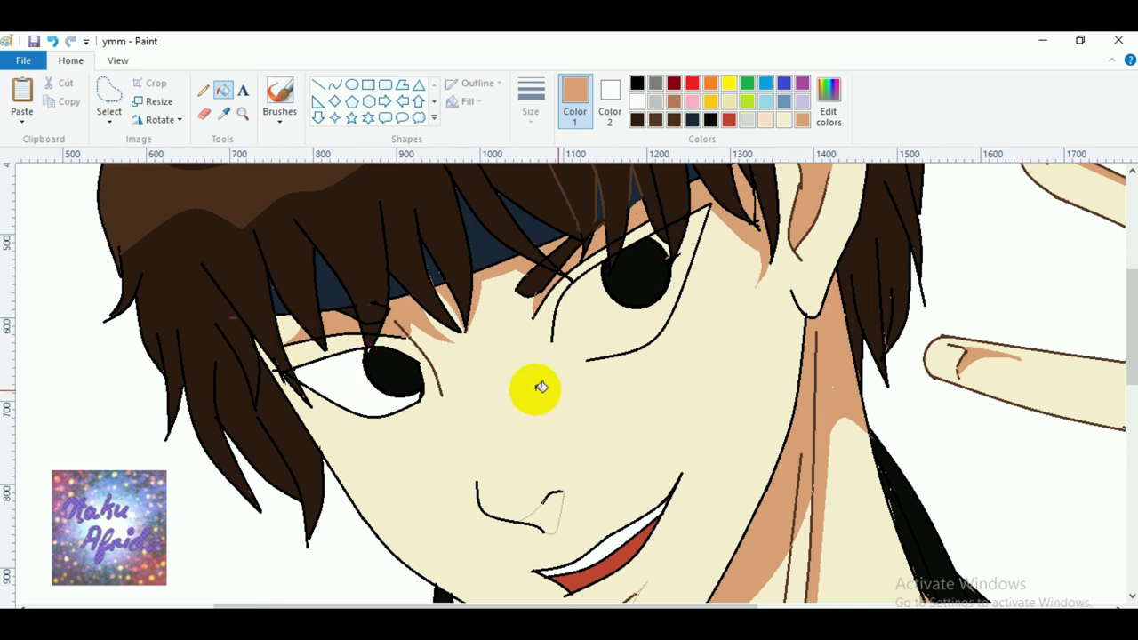
# Fill the outlined shadows beside the nostril and under the lower lip with tan.
pyautogui.click(539, 527)
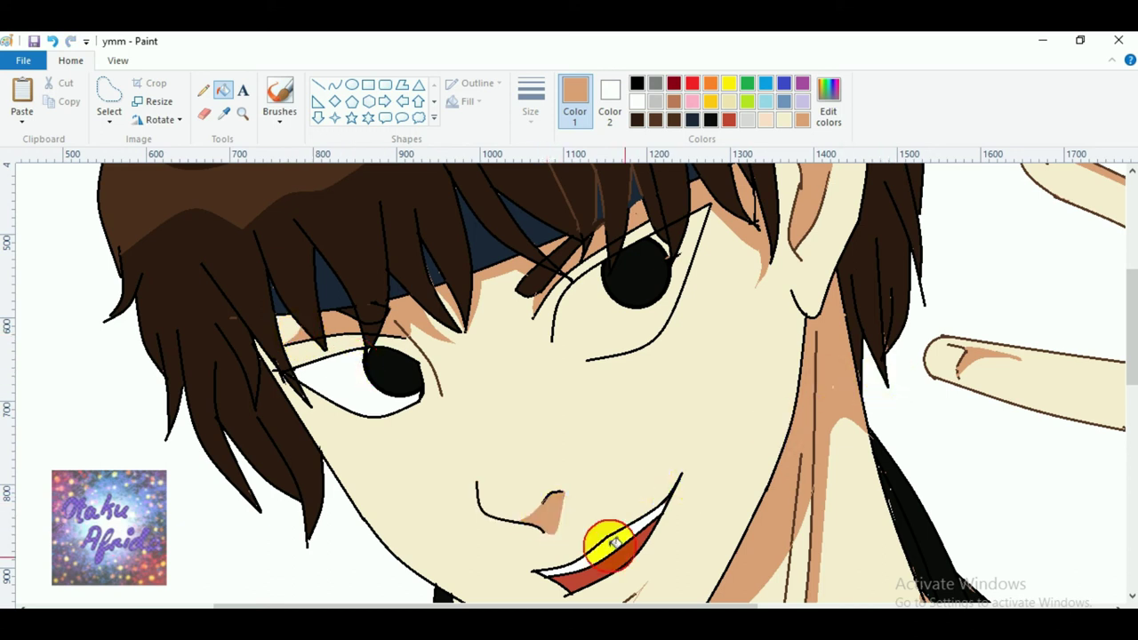
pyautogui.scroll(-6, 610, 533)
pyautogui.scroll(3, 617, 407)
pyautogui.scroll(3, 614, 283)
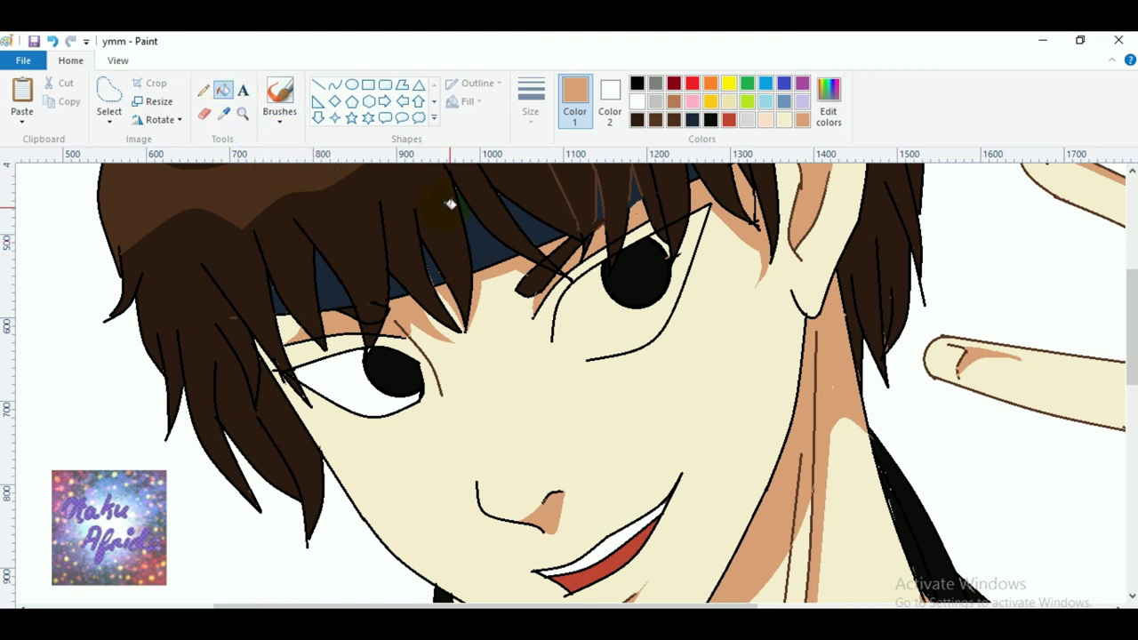
# Close the gap in the right-hand eye's lower outline with a thin tan curve and fill the eyeball white.
pyautogui.click(334, 84)
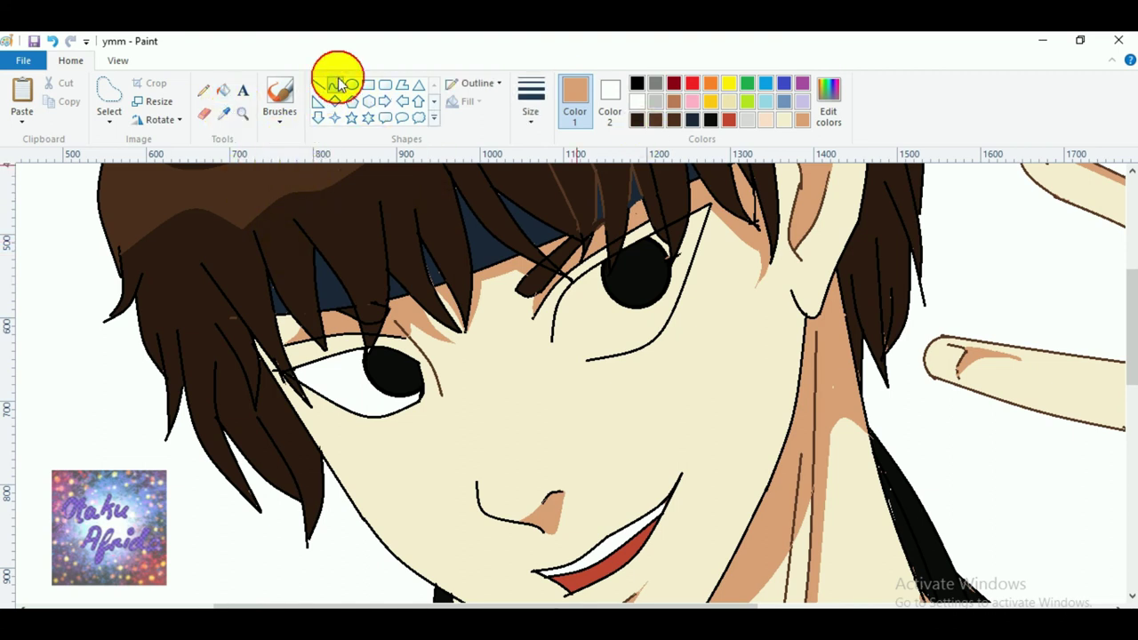
pyautogui.moveTo(553, 339); pyautogui.dragTo(588, 361)
pyautogui.click(563, 361)
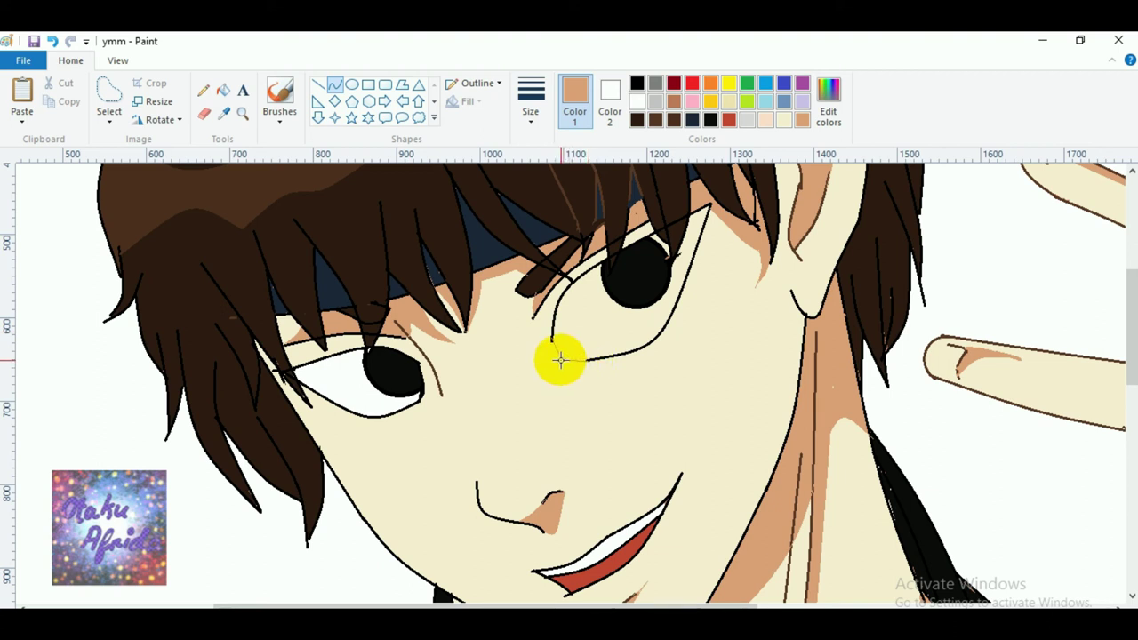
pyautogui.click(562, 361)
pyautogui.click(223, 92)
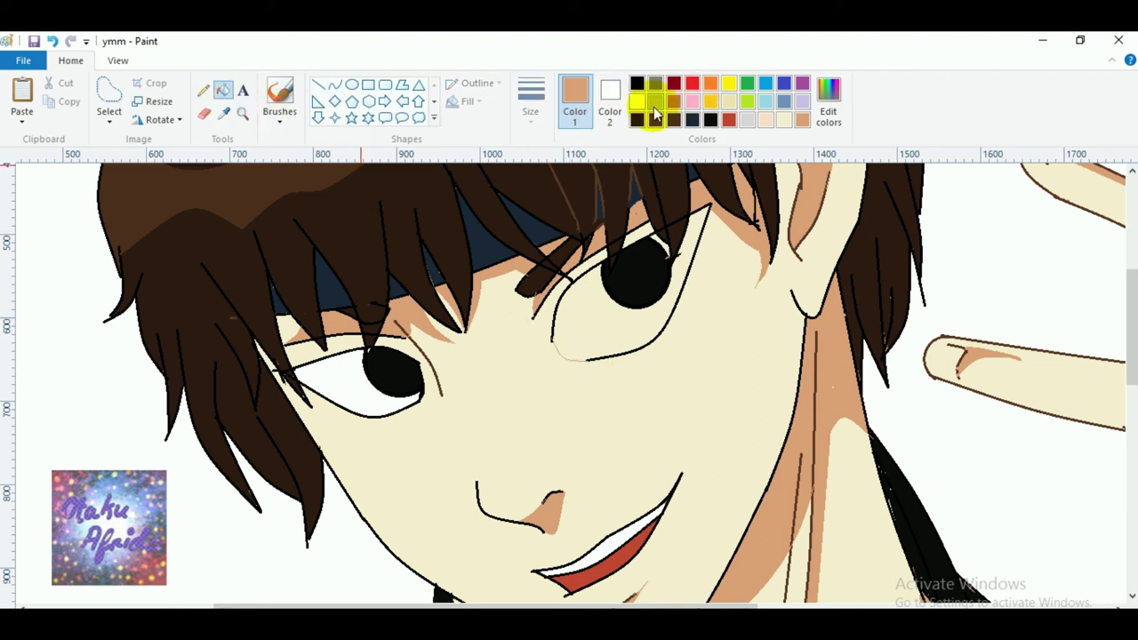
pyautogui.click(637, 103)
pyautogui.click(607, 320)
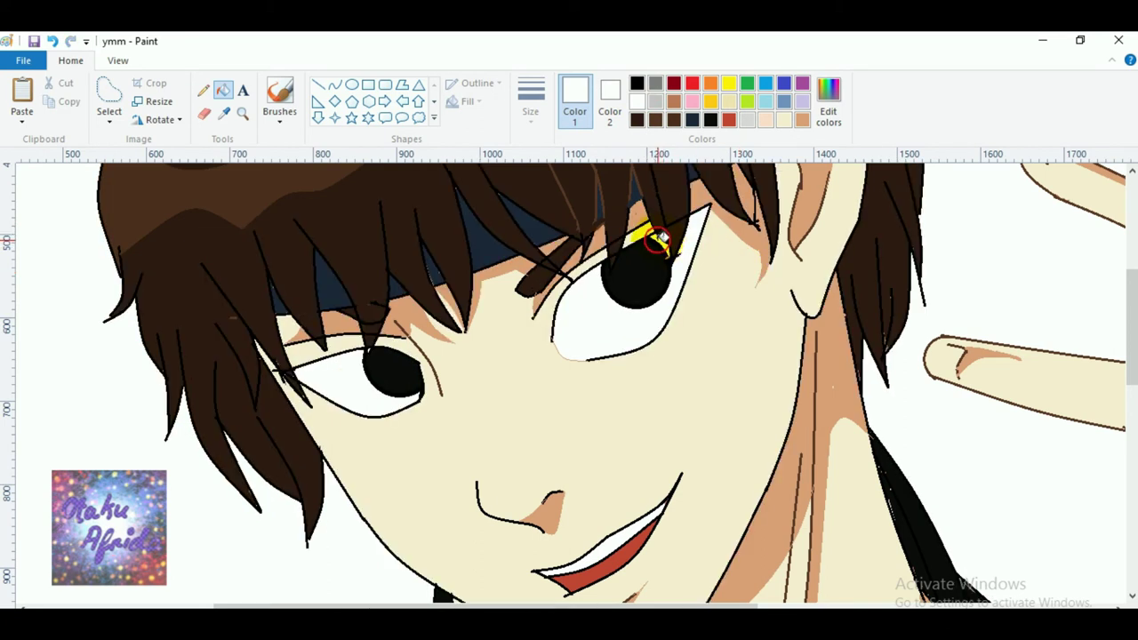
# Draw light grey shadow curves on both sides of the right-hand eye's iris and fill the upper areas light grey.
pyautogui.click(747, 119)
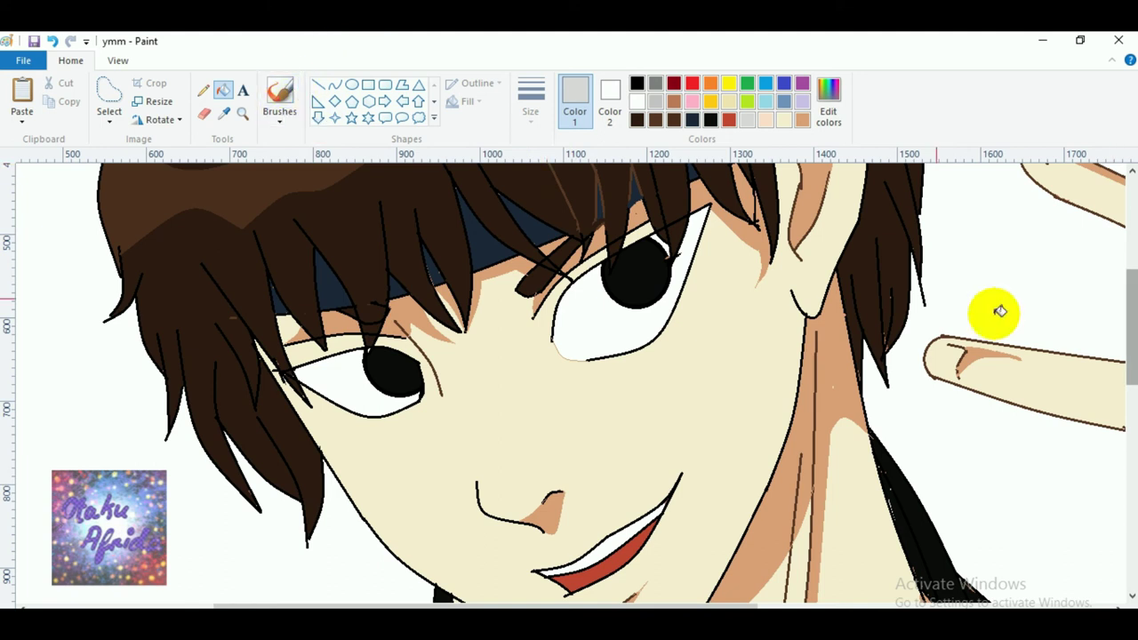
pyautogui.click(336, 84)
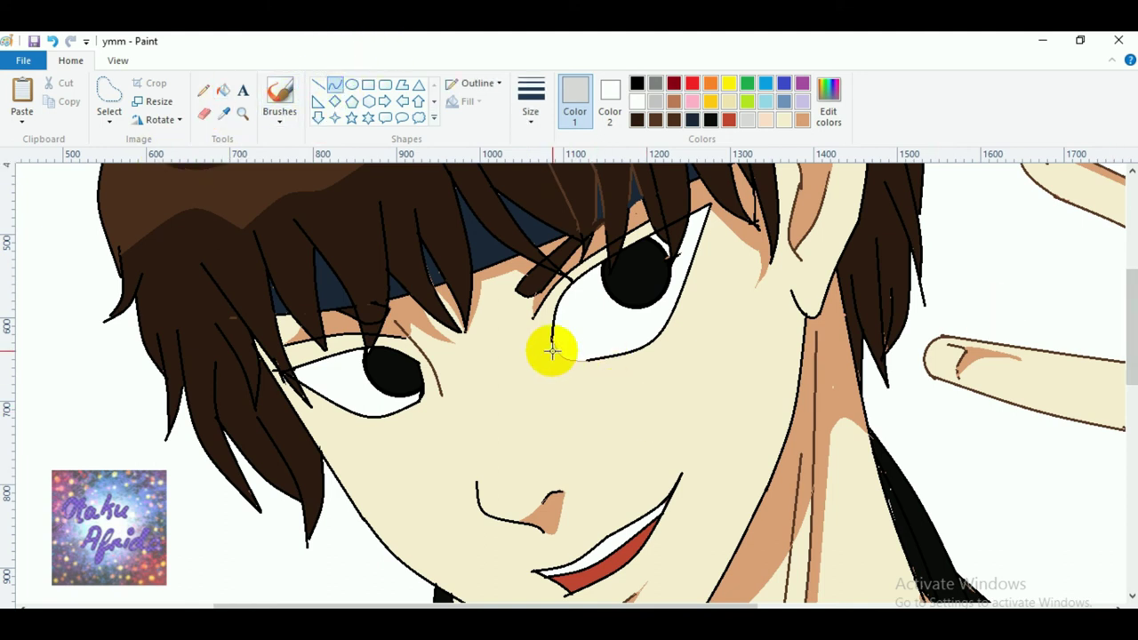
pyautogui.moveTo(554, 344); pyautogui.dragTo(591, 296)
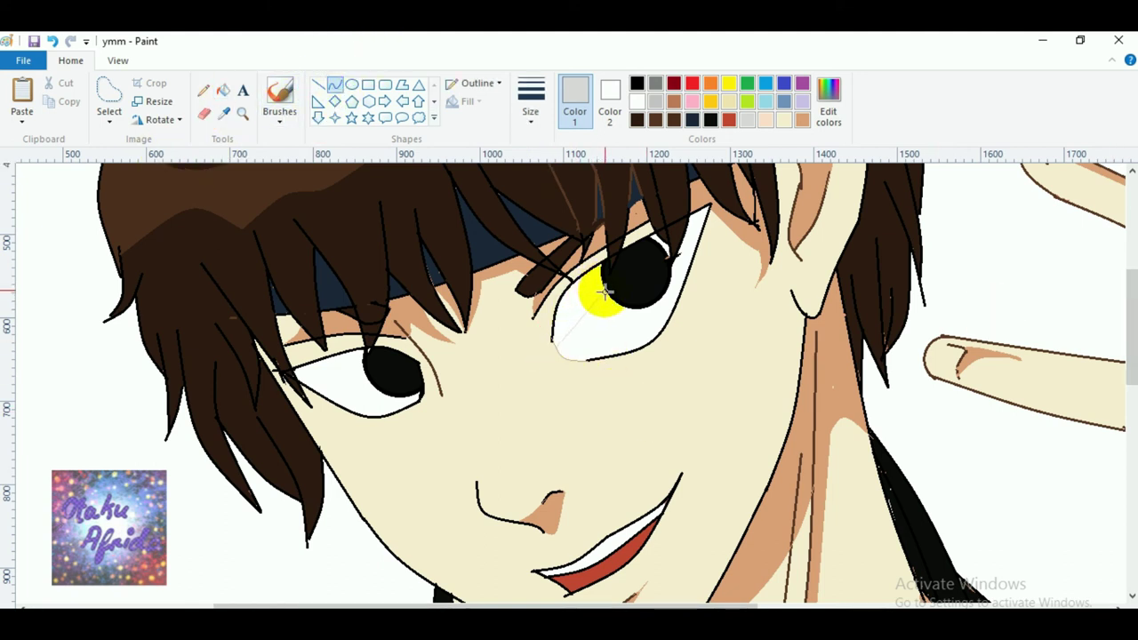
pyautogui.click(580, 304)
pyautogui.click(683, 249)
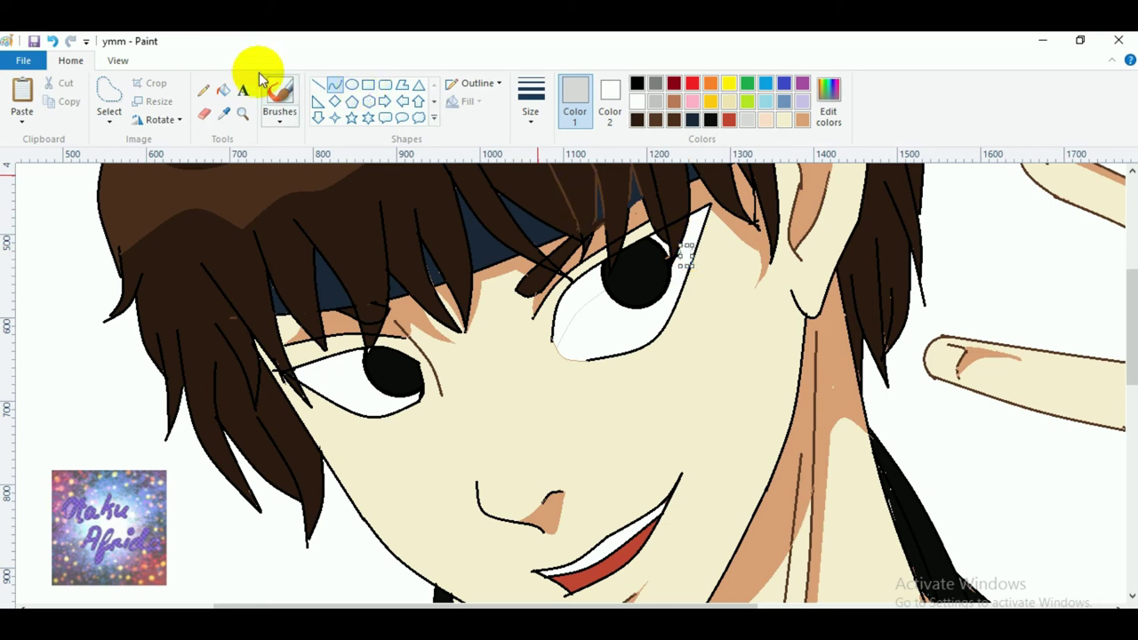
pyautogui.click(224, 90)
pyautogui.click(661, 239)
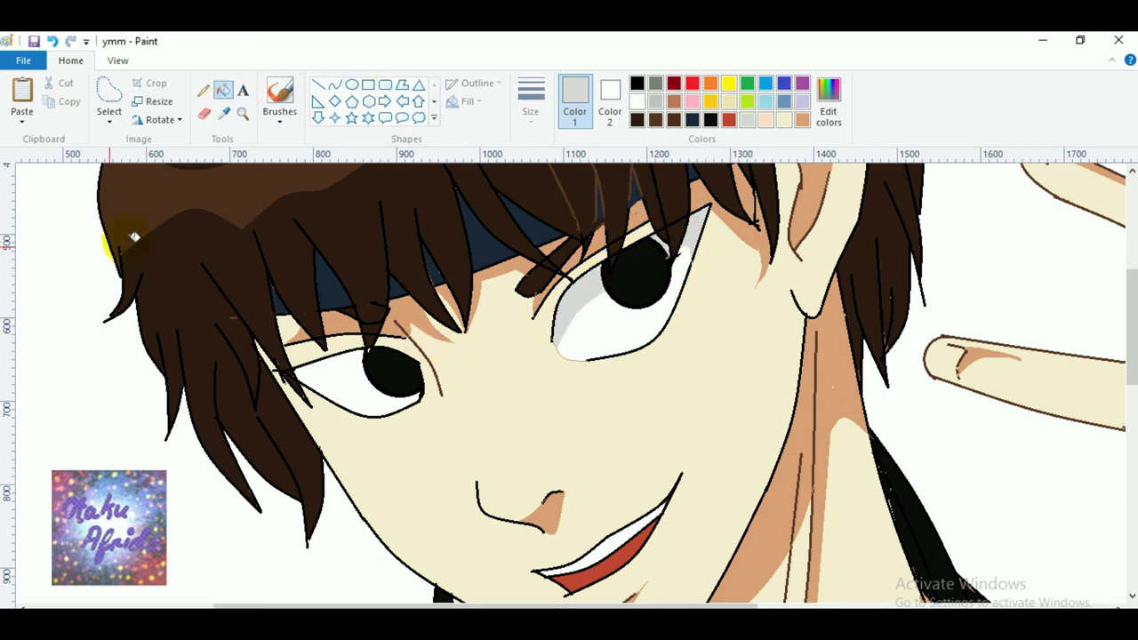
# Shade the upper white of the left-hand eye and the corner of the teeth in light grey, using curves and fills.
pyautogui.click(335, 84)
pyautogui.moveTo(365, 365)
pyautogui.mouseDown()
pyautogui.moveTo(312, 391)
pyautogui.moveTo(313, 367)
pyautogui.moveTo(326, 399)
pyautogui.moveTo(307, 384)
pyautogui.moveTo(361, 361)
pyautogui.moveTo(306, 368)
pyautogui.mouseUp()
pyautogui.click(223, 89)
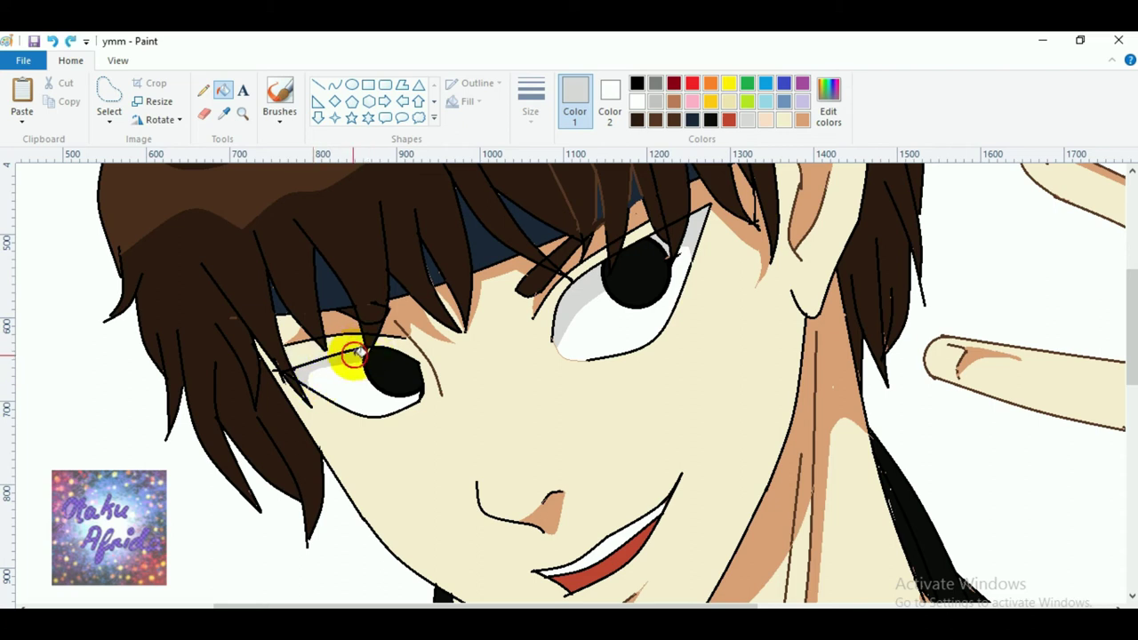
pyautogui.scroll(-5, 675, 463)
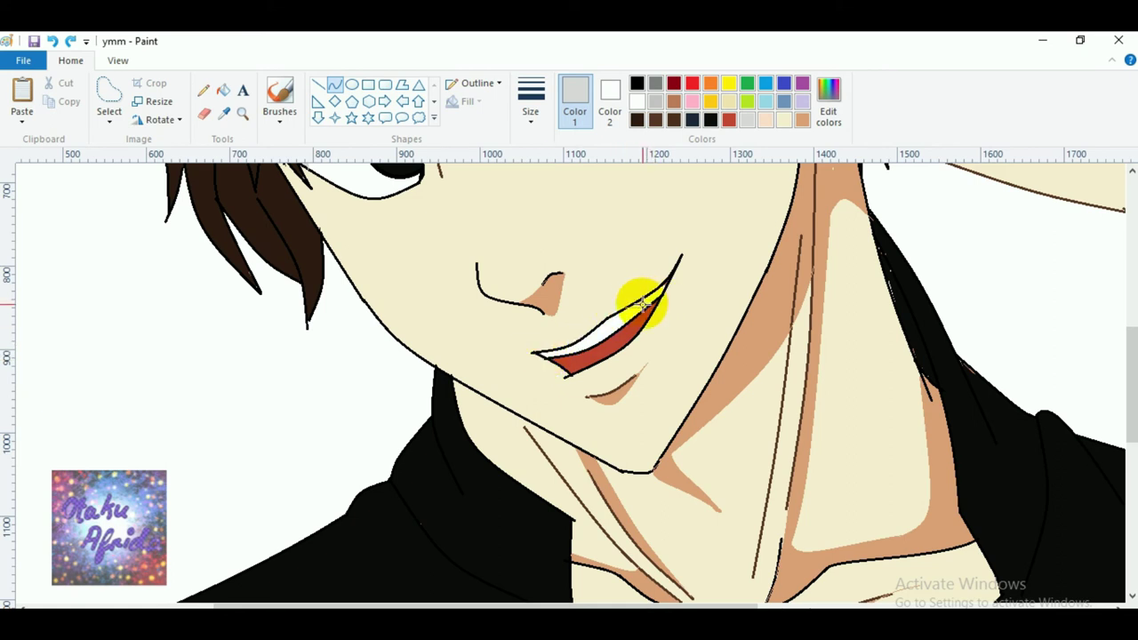
pyautogui.click(224, 90)
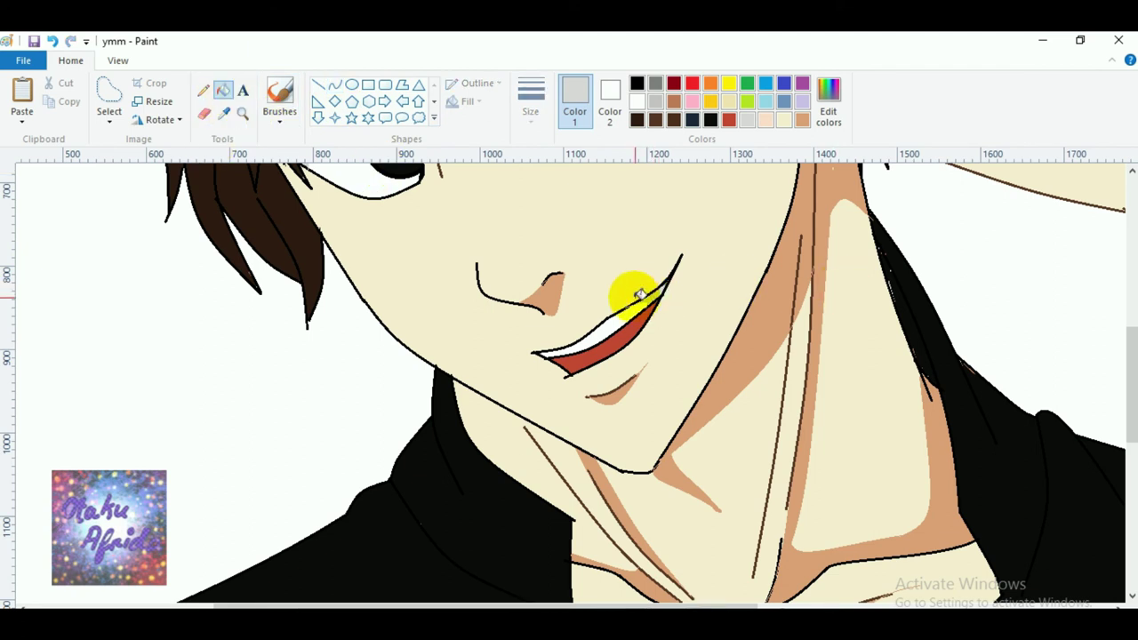
# Examine the shaded face close up and the whole drawing zoomed out, ending close up on the eyes.
pyautogui.scroll(5, 783, 380)
pyautogui.scroll(3, 784, 380)
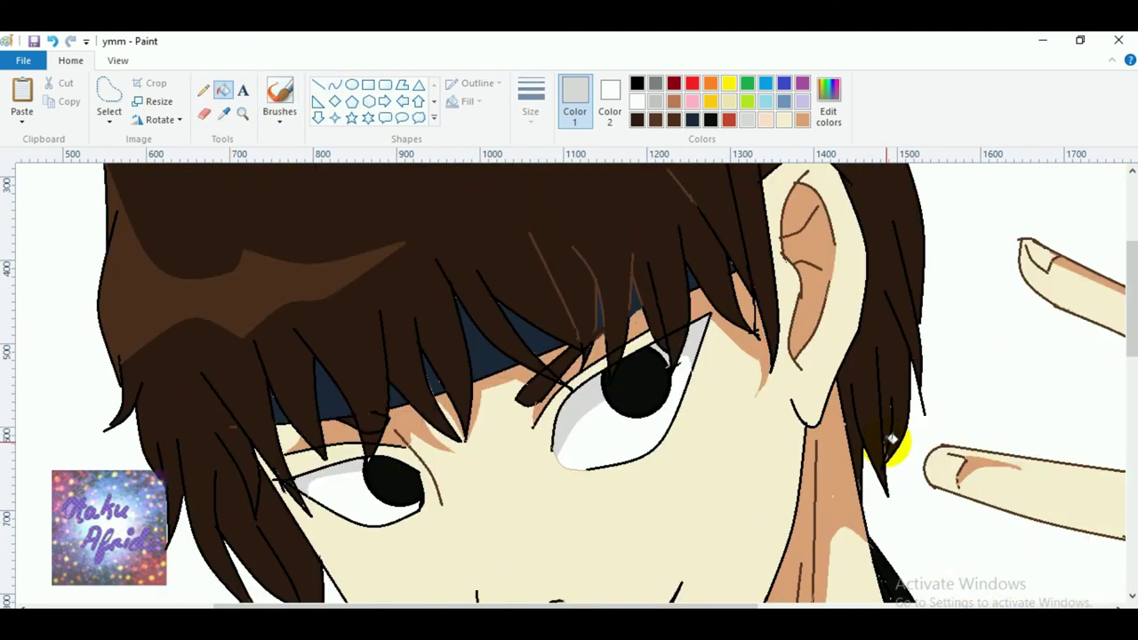
pyautogui.click(242, 113)
pyautogui.rightClick(369, 294)
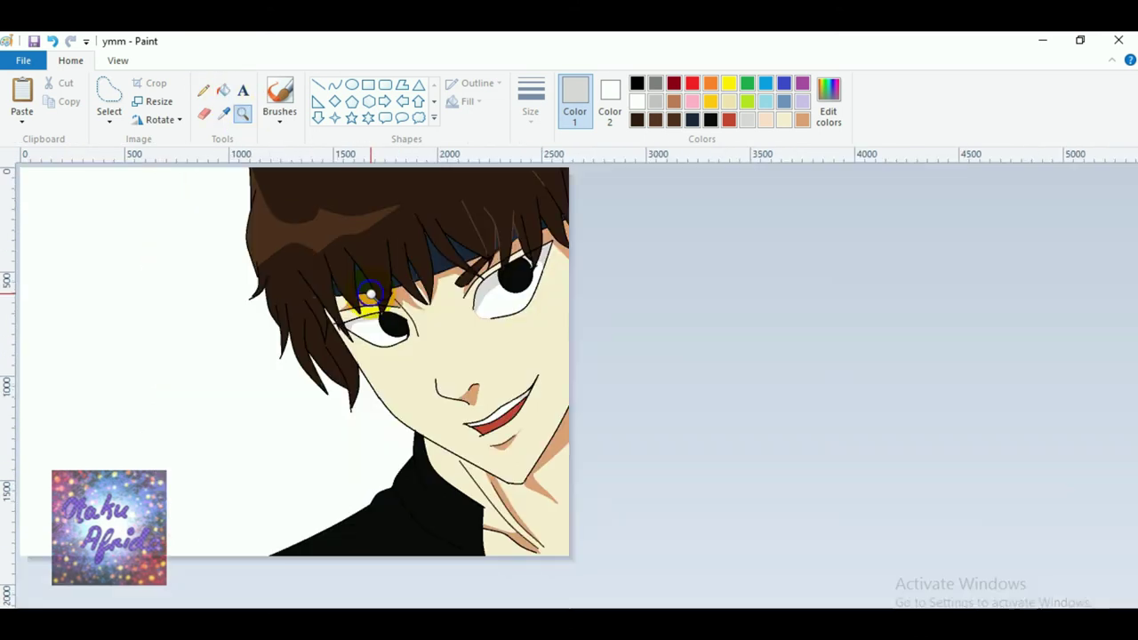
pyautogui.click(394, 394)
pyautogui.rightClick(474, 223)
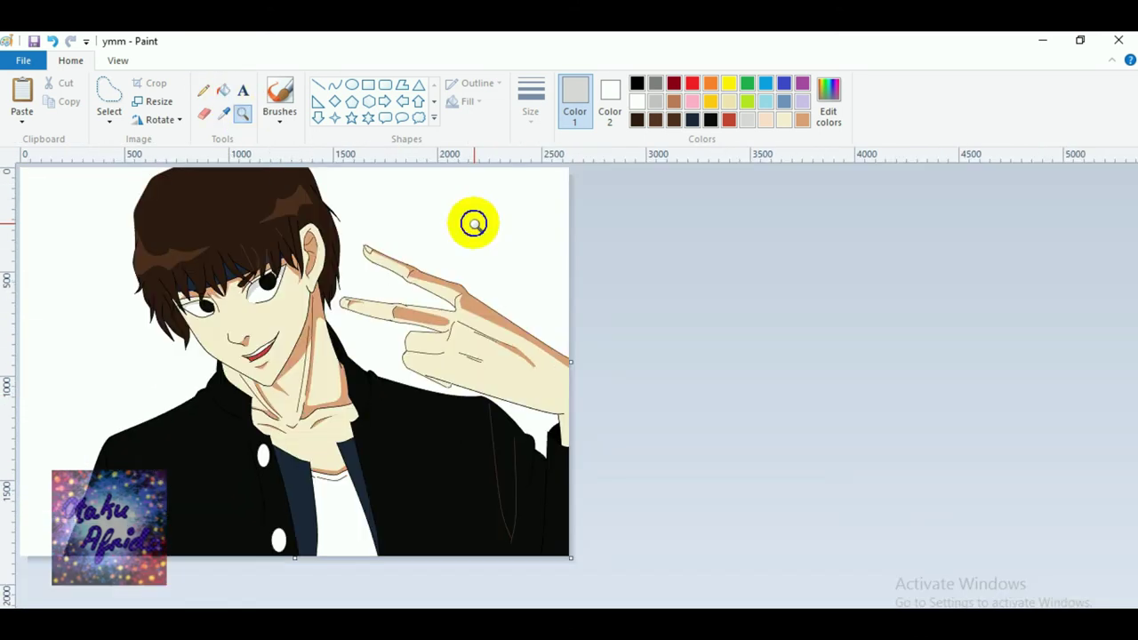
pyautogui.click(323, 267)
pyautogui.click(515, 412)
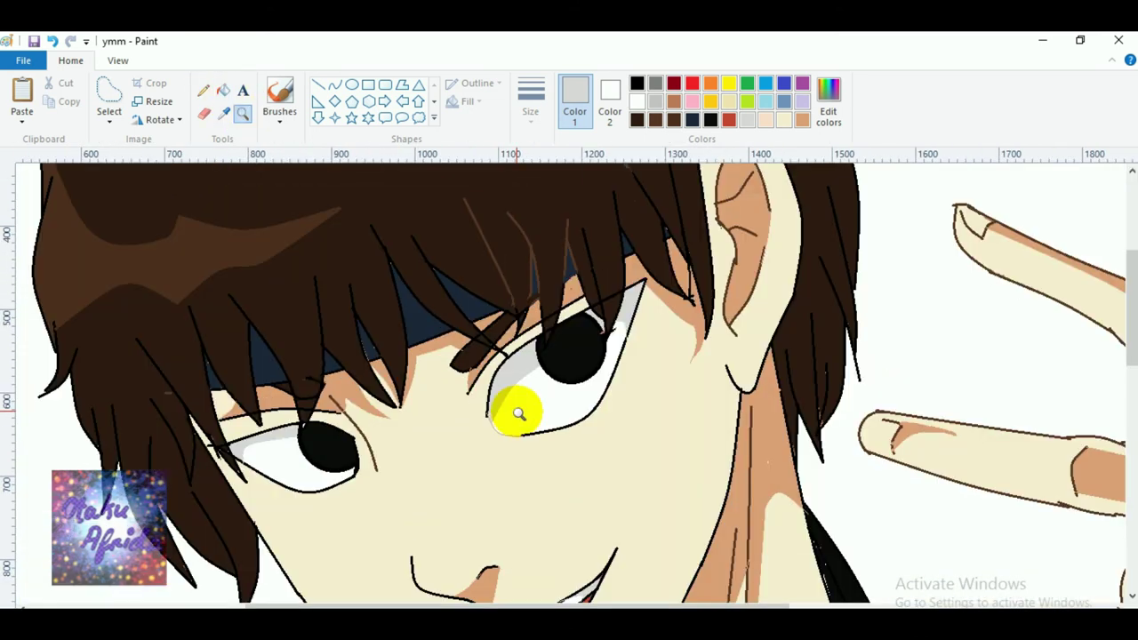
# Choose the Curve tool and mix a custom near-black color with red, green and blue at 21.
pyautogui.click(335, 84)
pyautogui.click(710, 119)
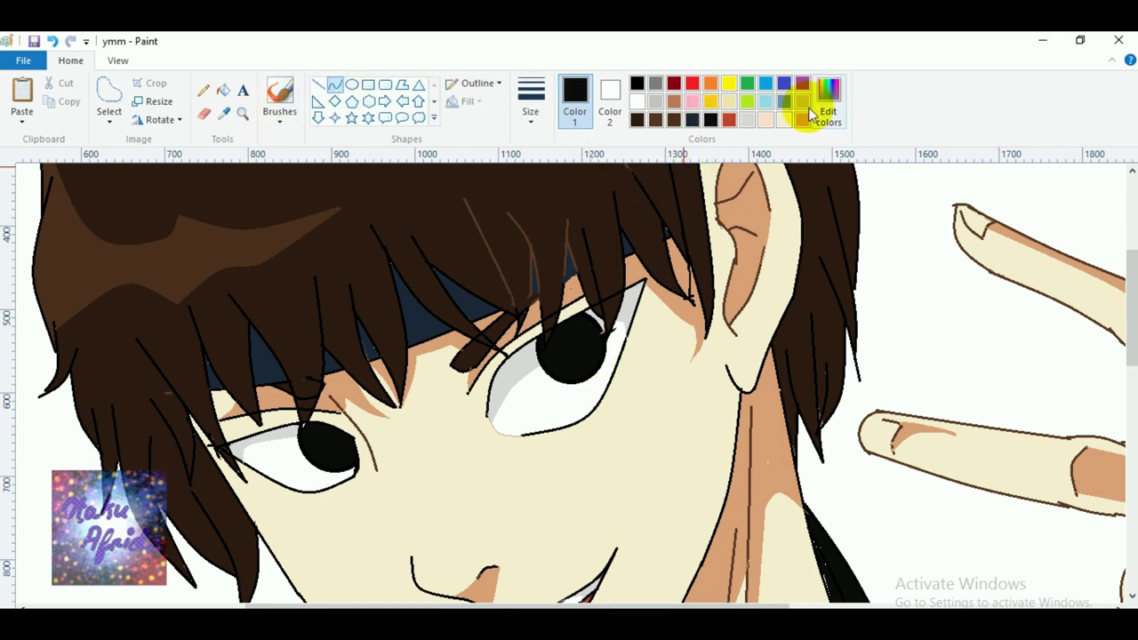
pyautogui.click(827, 103)
pyautogui.click(743, 365)
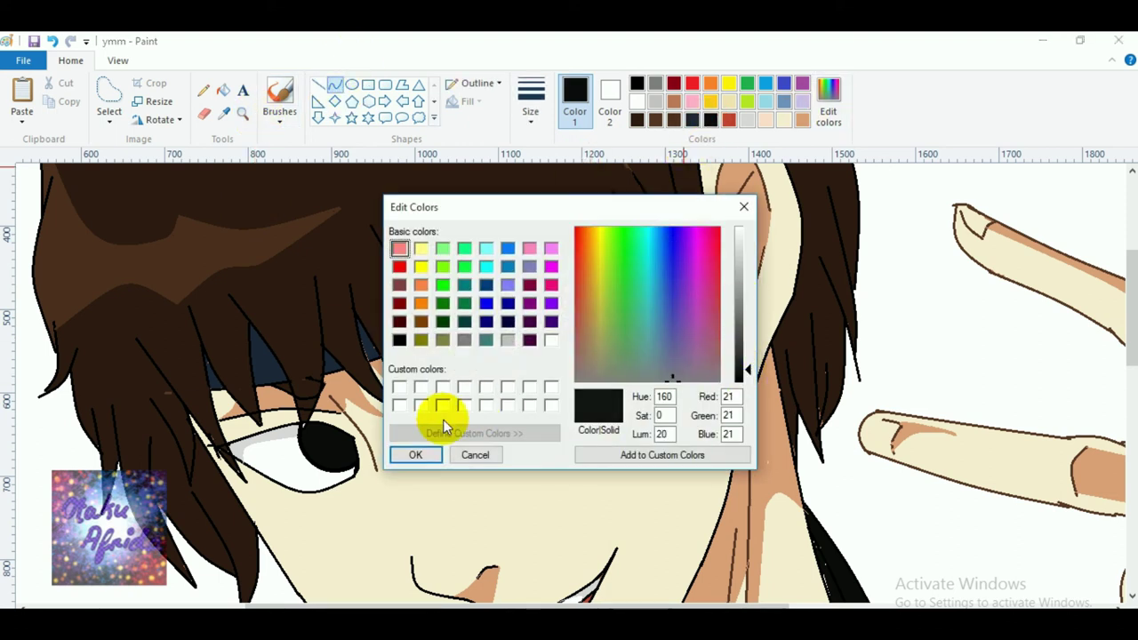
pyautogui.click(415, 455)
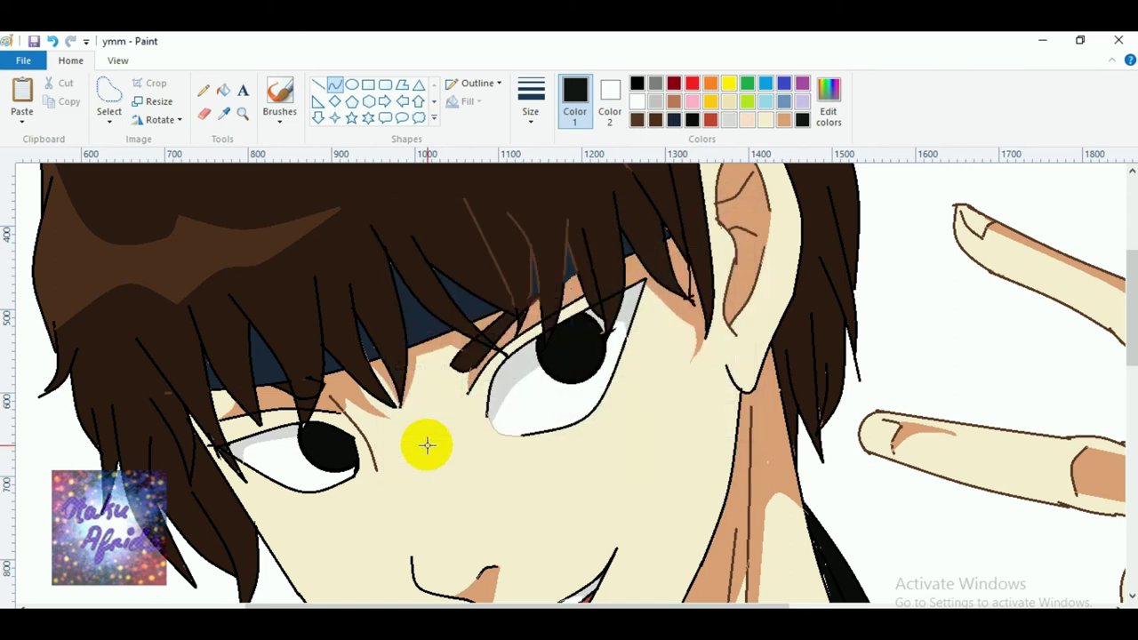
# Draw a near-black curve across the right-hand eye's iris and fill the area below it with the same color.
pyautogui.click(242, 113)
pyautogui.click(649, 381)
pyautogui.click(409, 305)
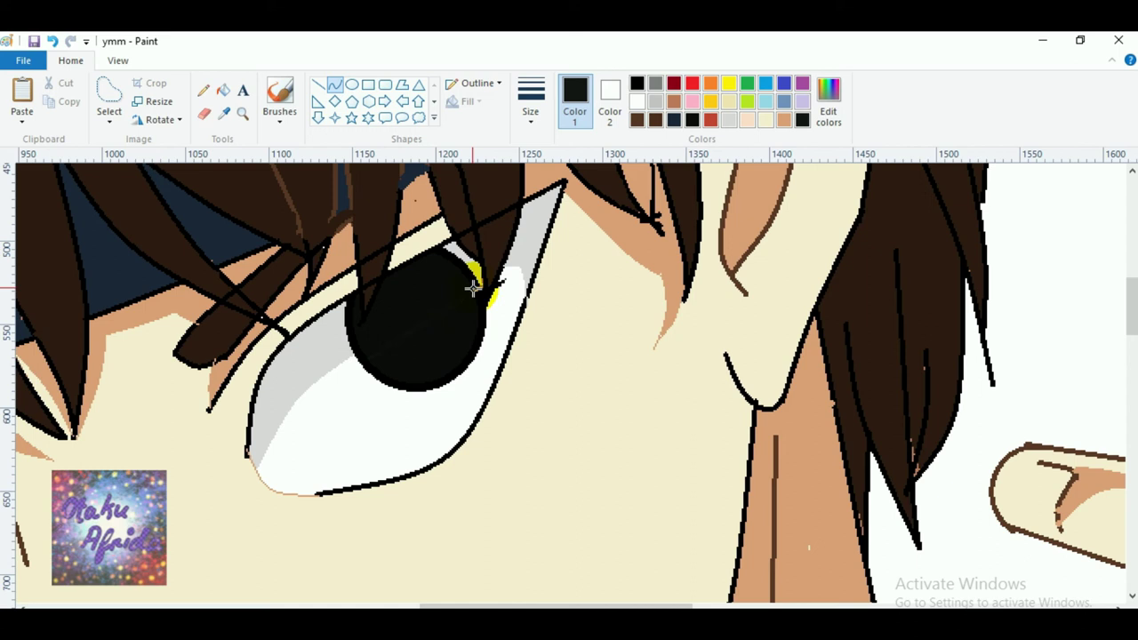
pyautogui.click(410, 308)
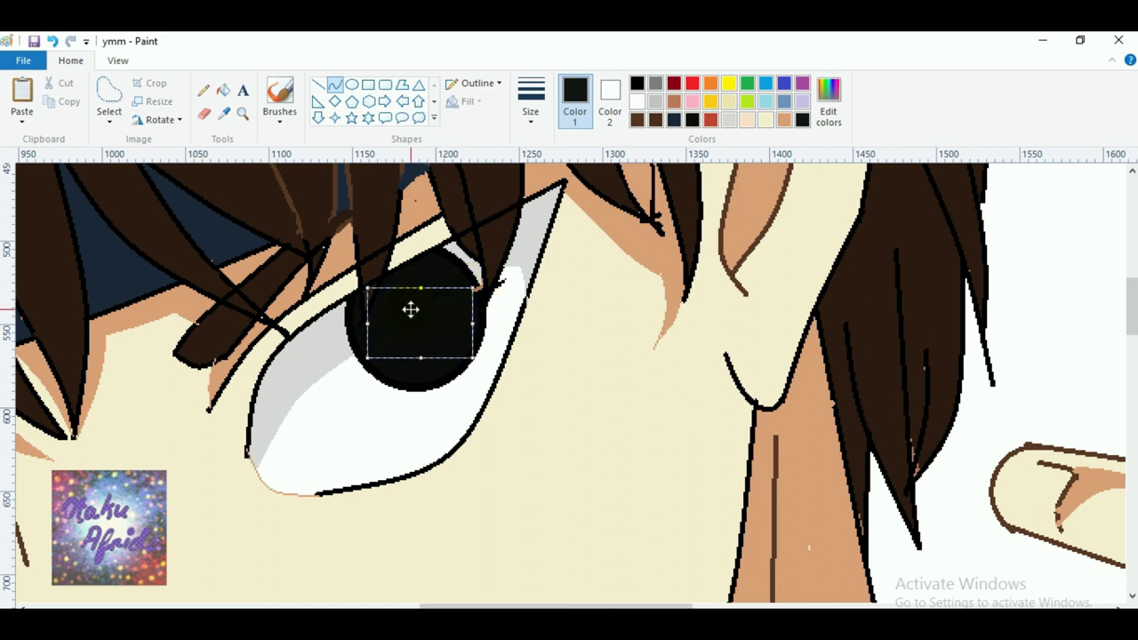
pyautogui.click(221, 90)
pyautogui.click(418, 354)
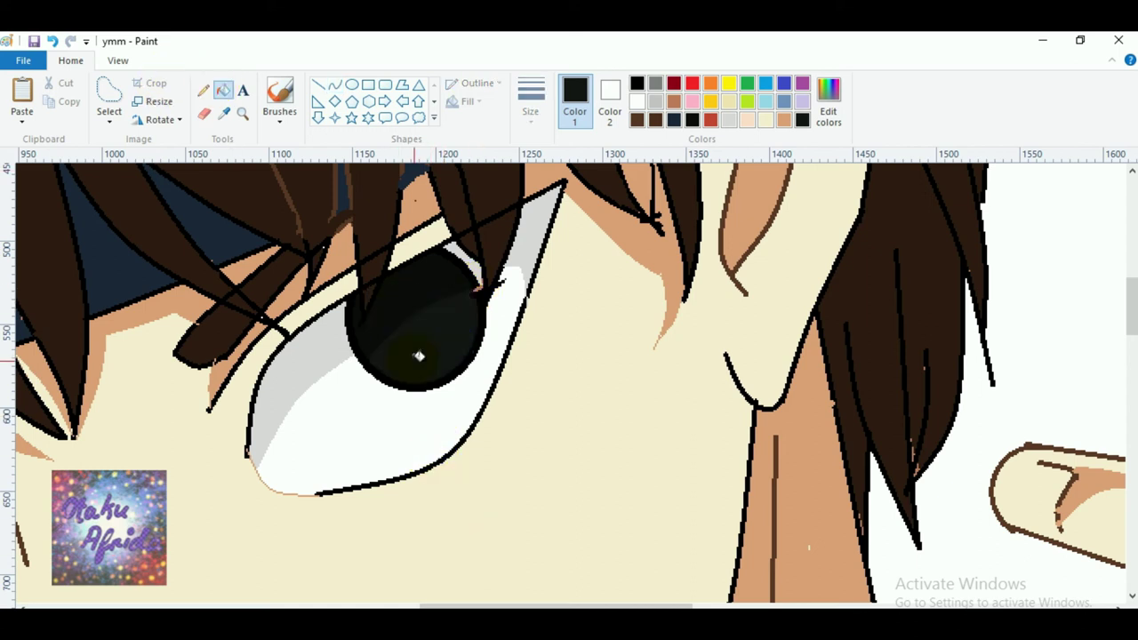
# Draw a matching near-black curve across the left-hand eye's iris and fill its lower part with the same color.
pyautogui.moveTo(610, 596); pyautogui.dragTo(529, 601)
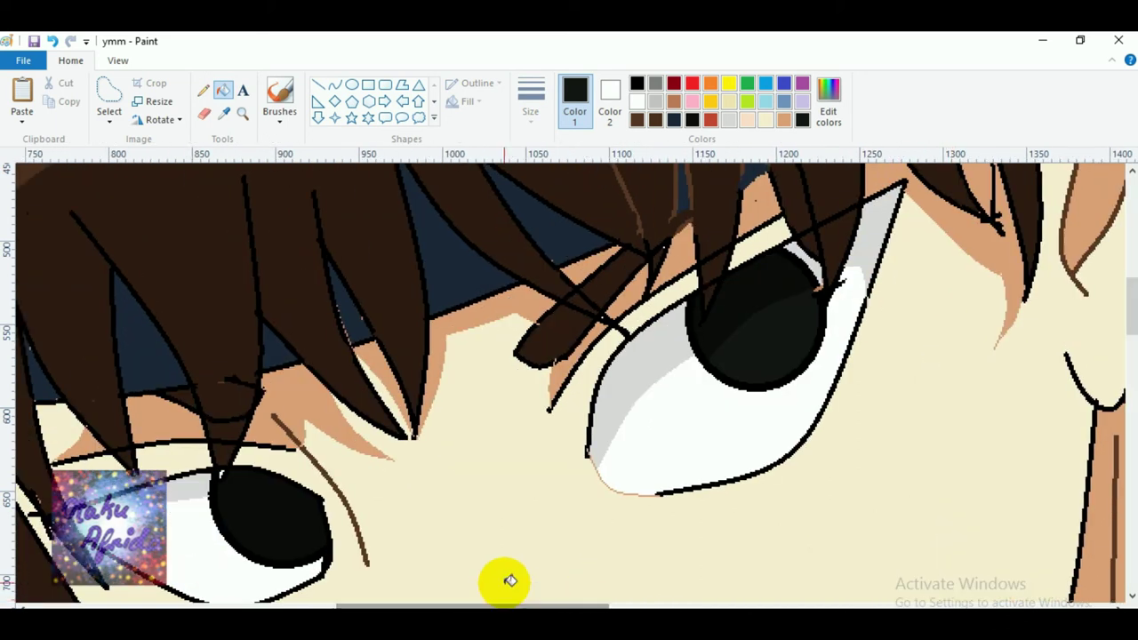
pyautogui.click(335, 83)
pyautogui.moveTo(230, 524); pyautogui.dragTo(283, 507)
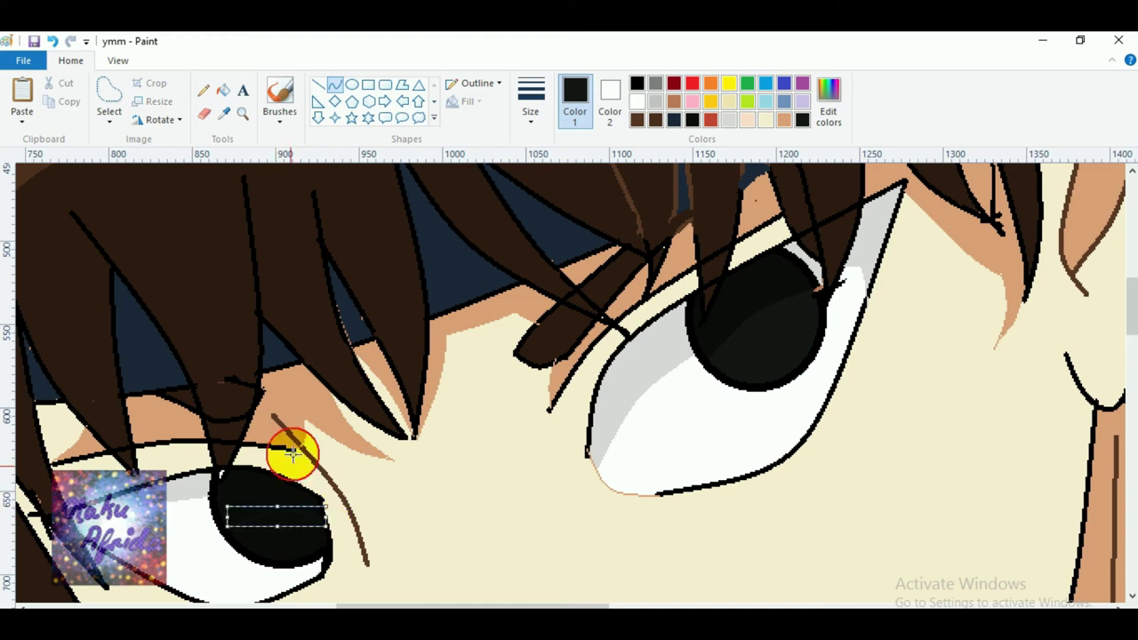
pyautogui.click(225, 90)
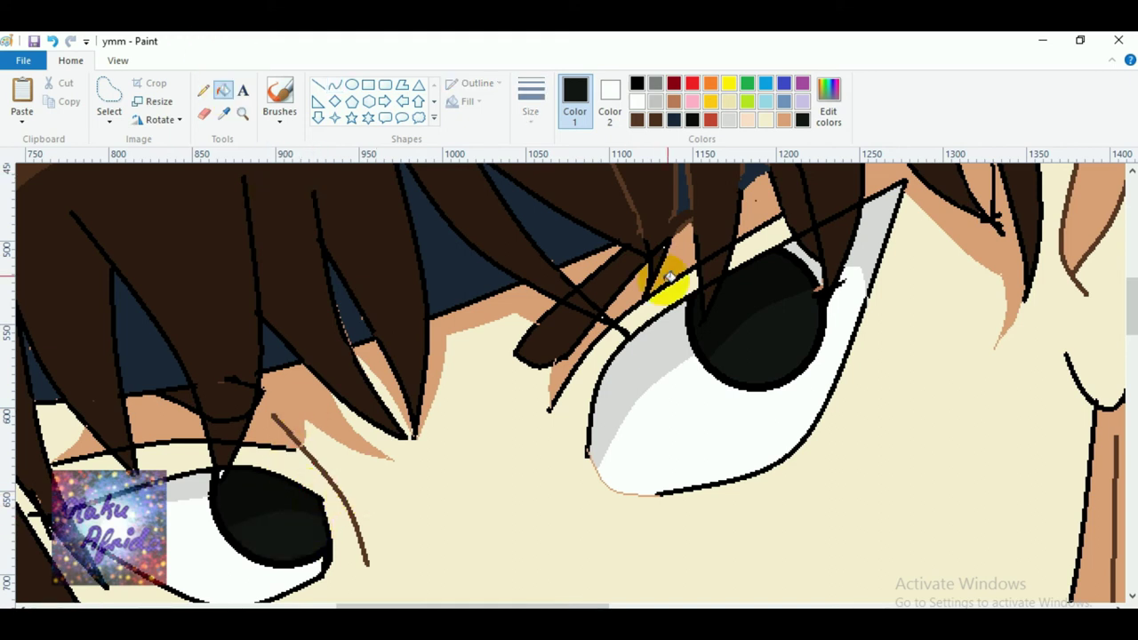
# Mix a slightly lighter near-black, draw a second curve lower across each iris, and fill the bottom bands of both eyes.
pyautogui.click(827, 103)
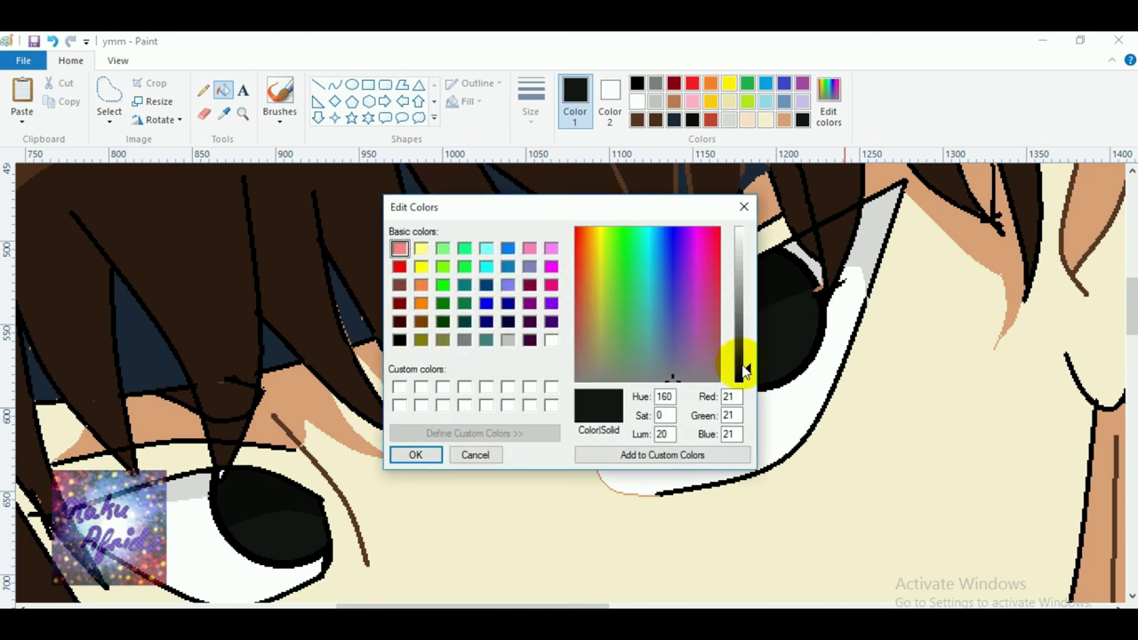
pyautogui.click(420, 455)
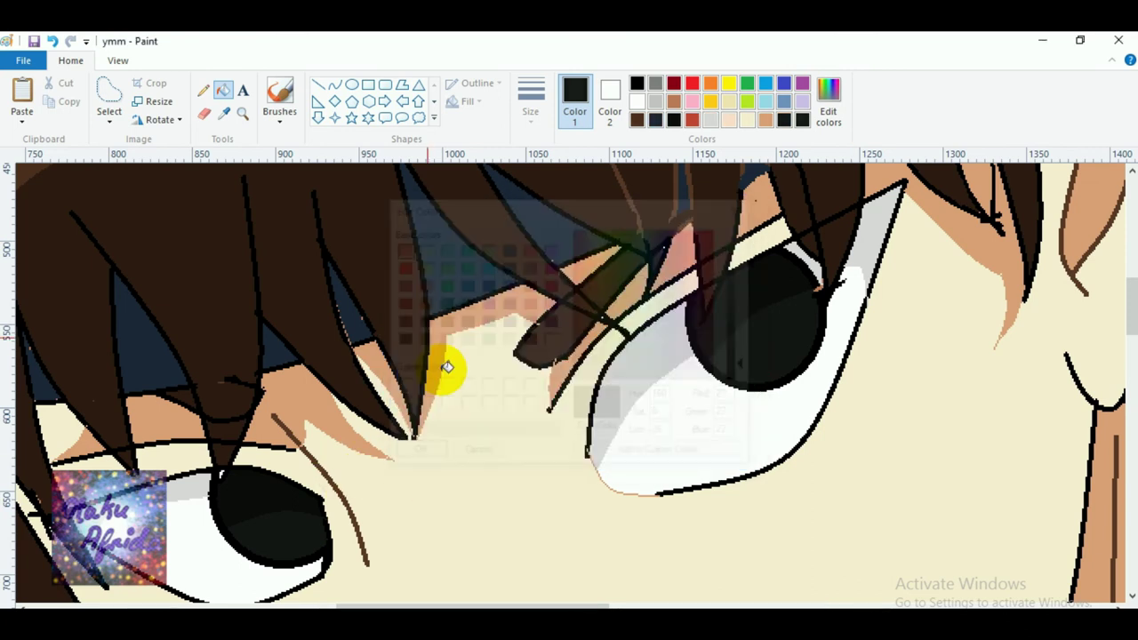
pyautogui.click(335, 84)
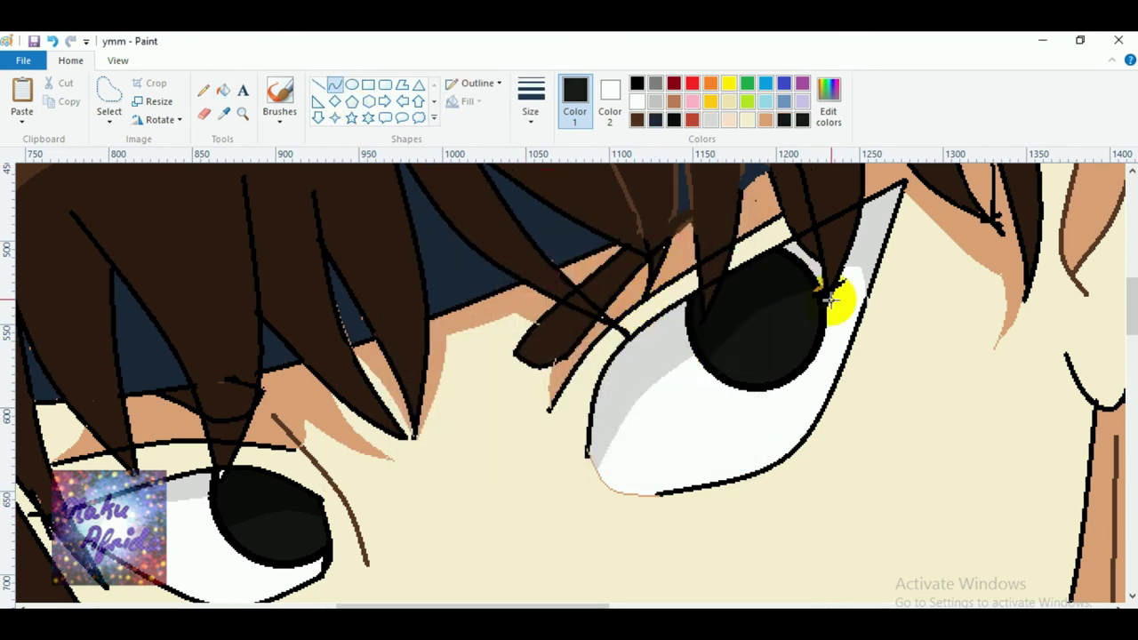
pyautogui.click(751, 328)
pyautogui.moveTo(327, 530); pyautogui.dragTo(309, 531)
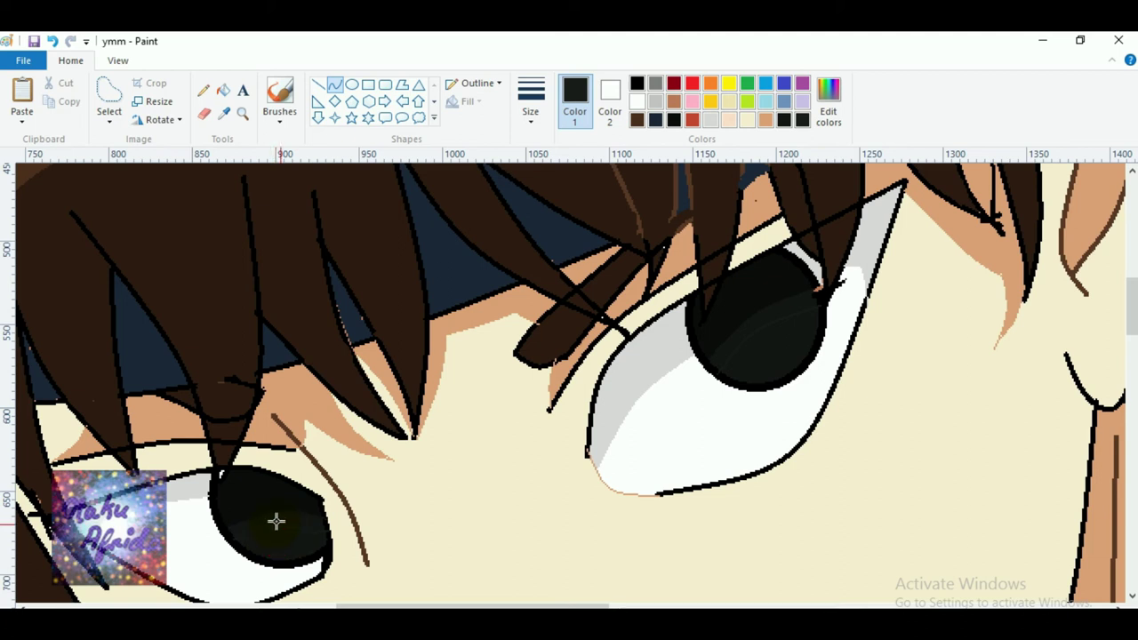
pyautogui.click(223, 90)
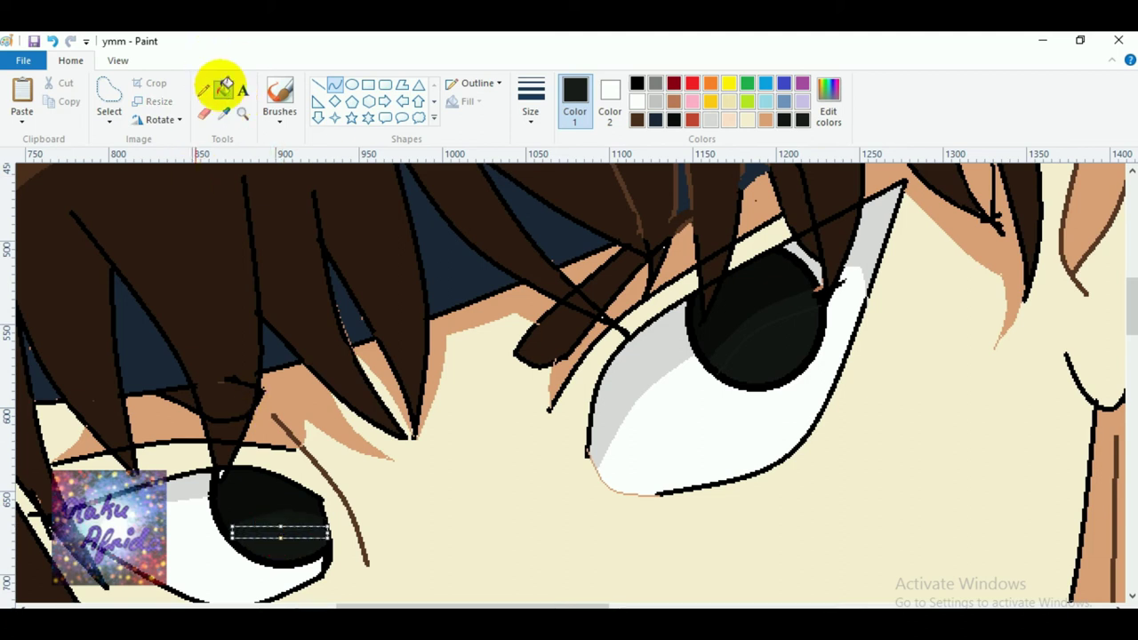
pyautogui.click(297, 552)
pyautogui.click(766, 341)
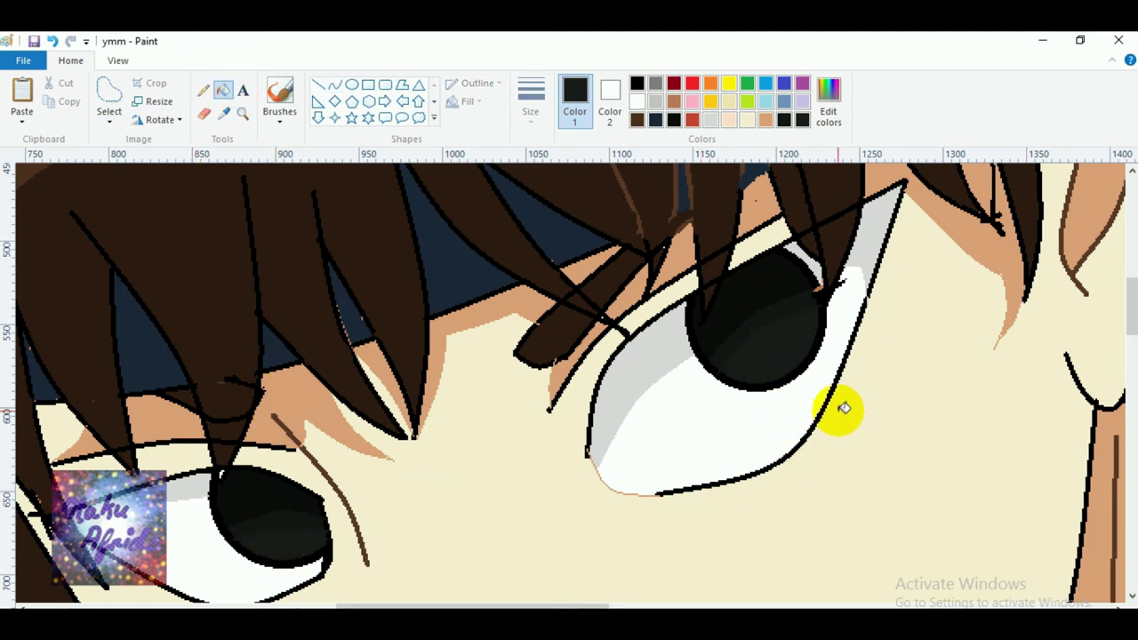
# Try to draw a white ellipse at the lower edge of the right-hand eye's iris, and undo it.
pyautogui.click(637, 100)
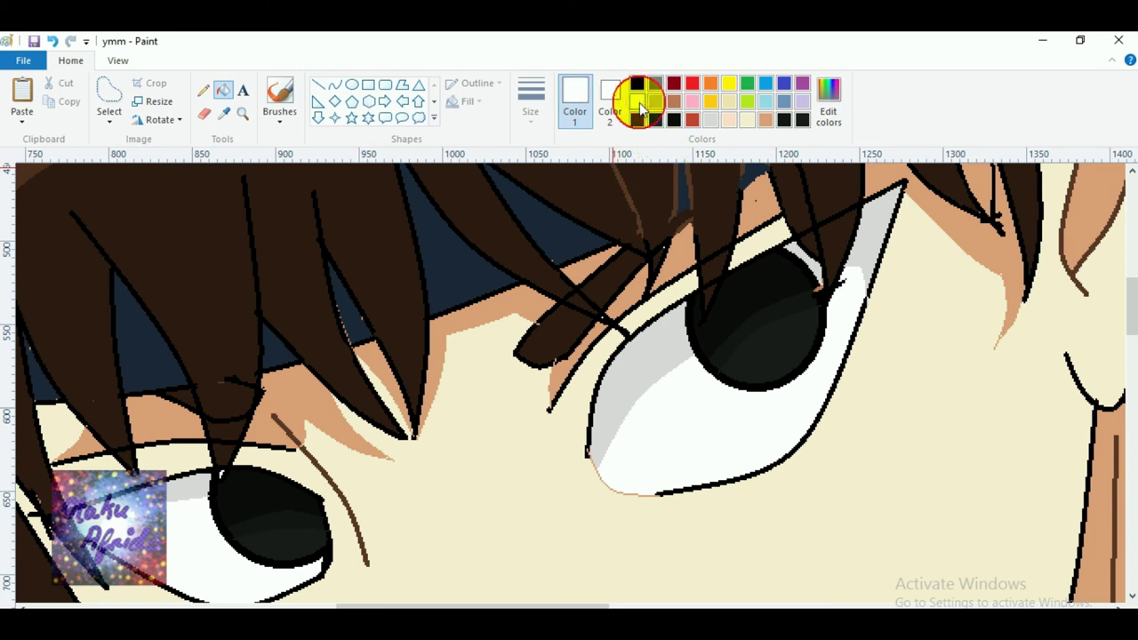
pyautogui.click(352, 84)
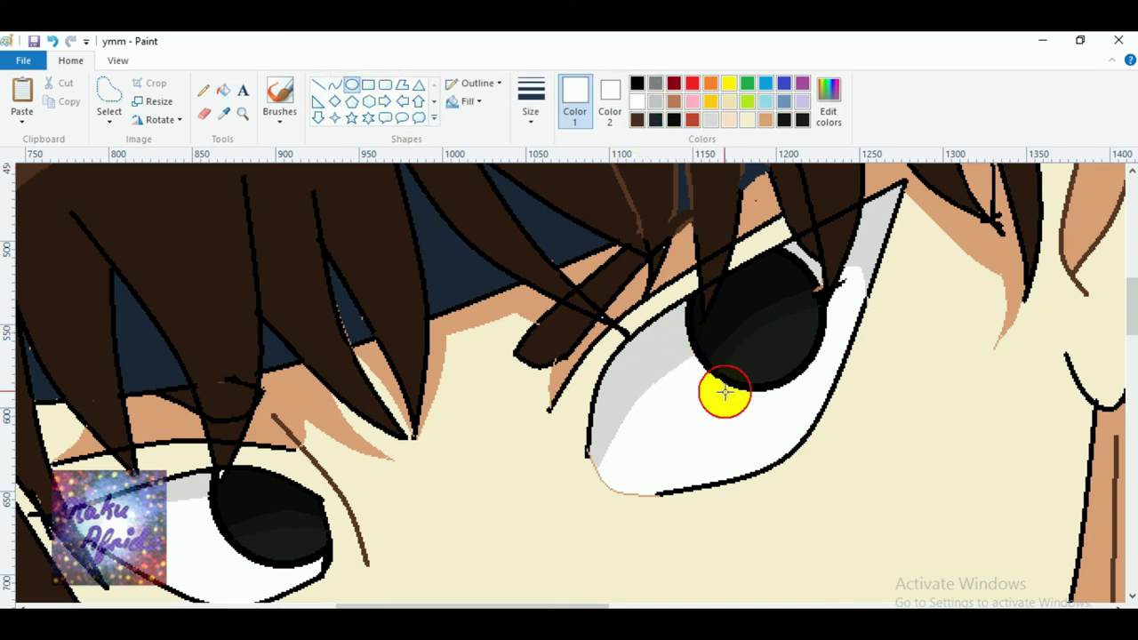
pyautogui.moveTo(685, 376); pyautogui.dragTo(732, 382)
pyautogui.hotkey('ctrl', 'z')
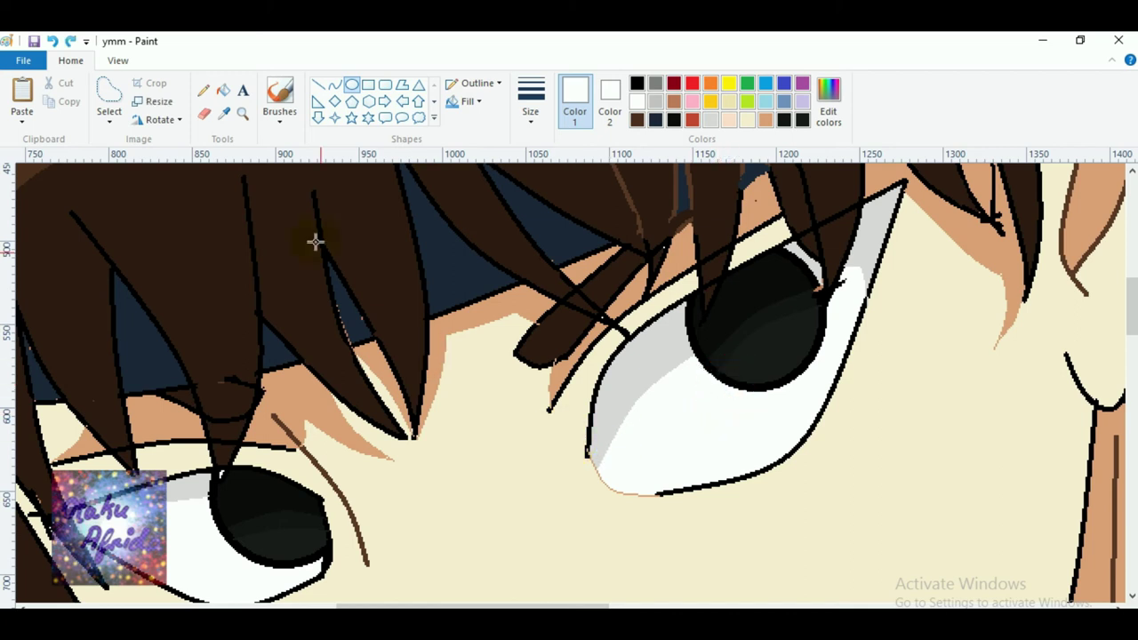
# Paint a large white highlight over the lower edge of each iris with the brush at its thickest size.
pyautogui.click(279, 108)
pyautogui.click(381, 148)
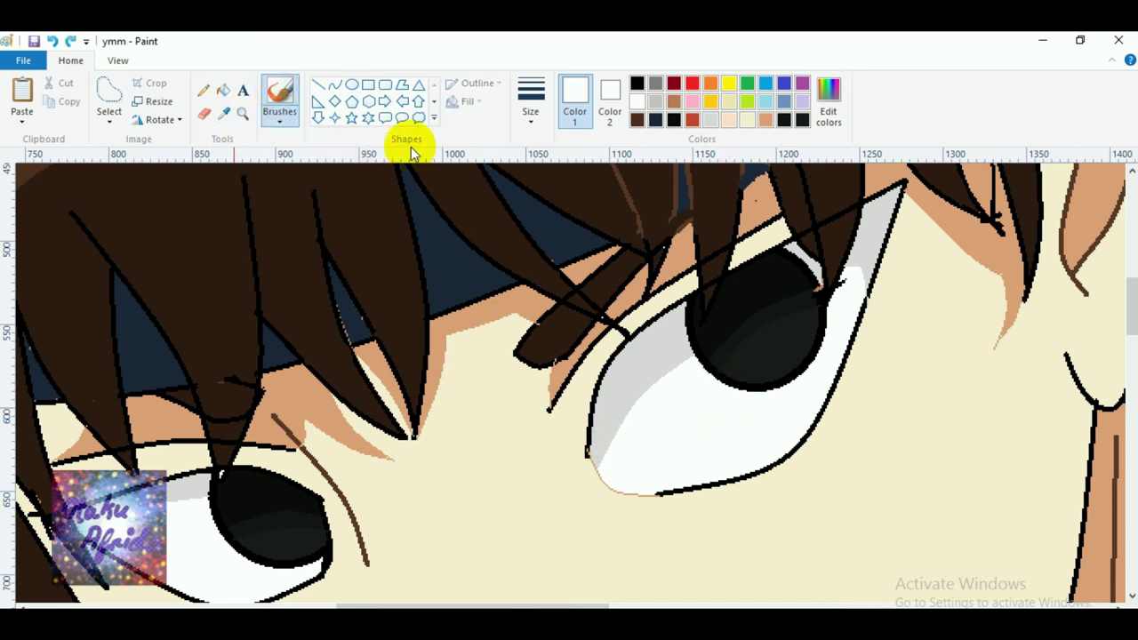
pyautogui.click(530, 102)
pyautogui.click(569, 216)
pyautogui.click(523, 91)
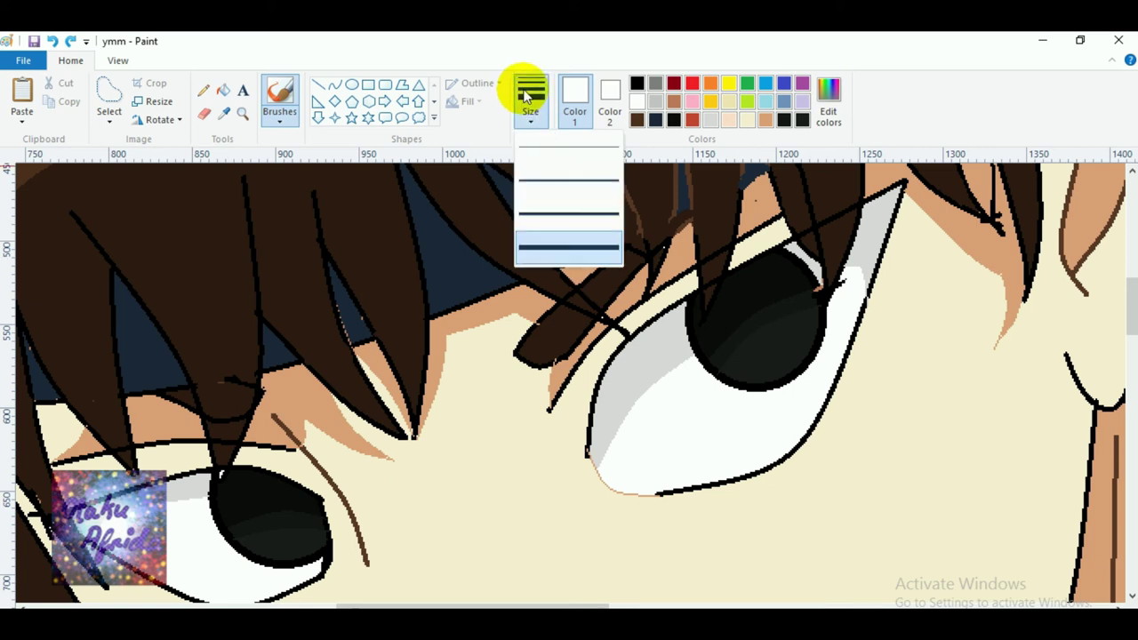
pyautogui.click(562, 198)
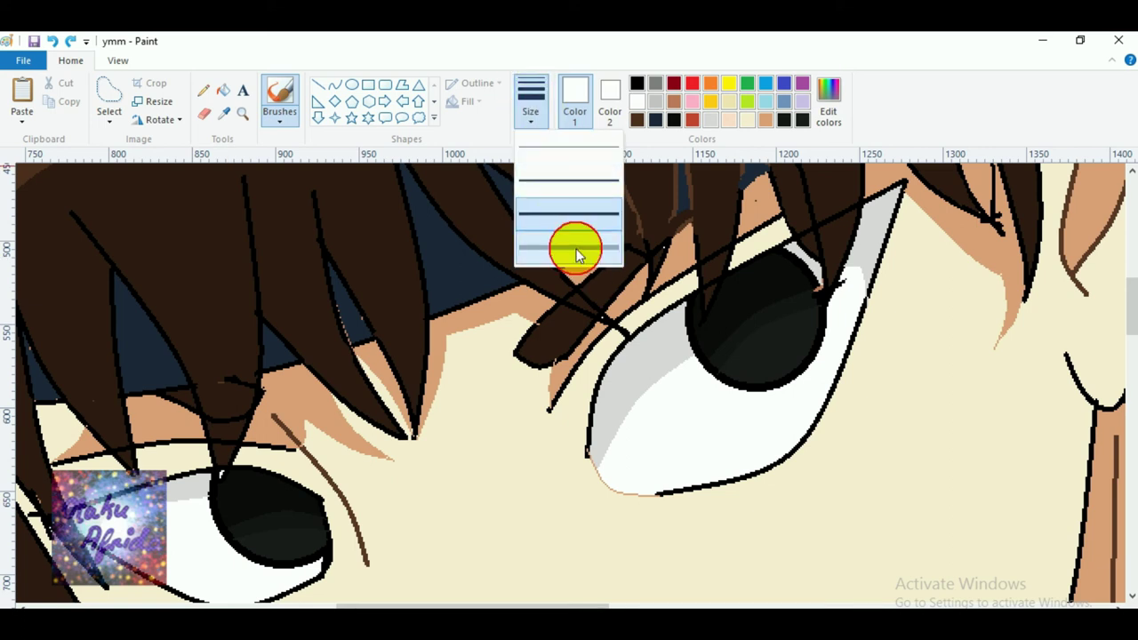
pyautogui.click(579, 247)
pyautogui.moveTo(731, 365); pyautogui.dragTo(741, 373)
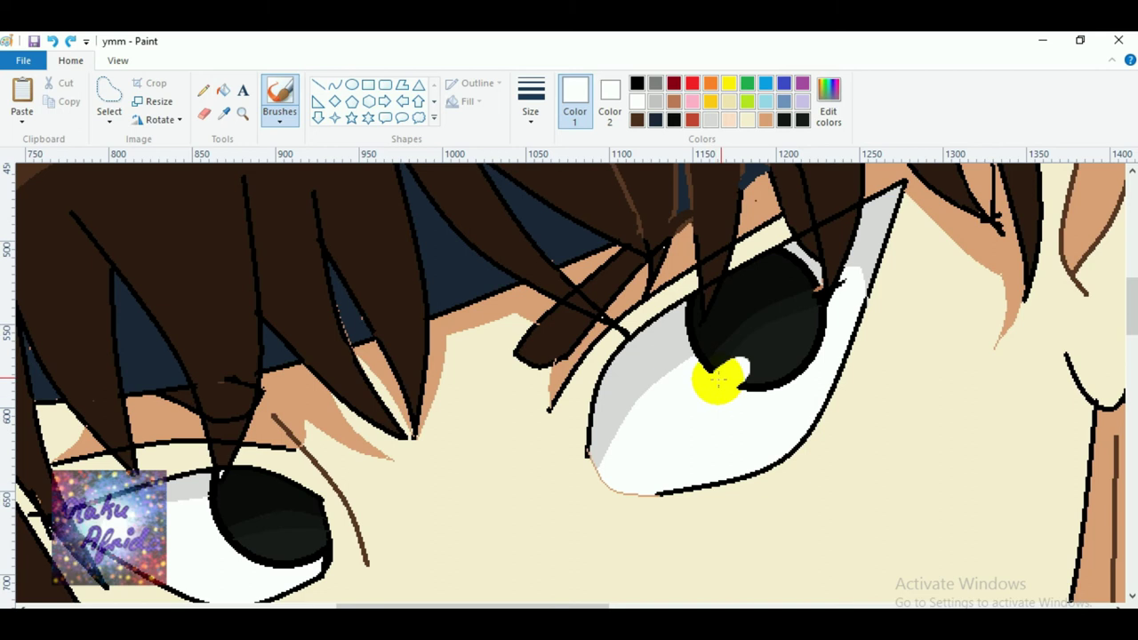
pyautogui.scroll(-3, 719, 380)
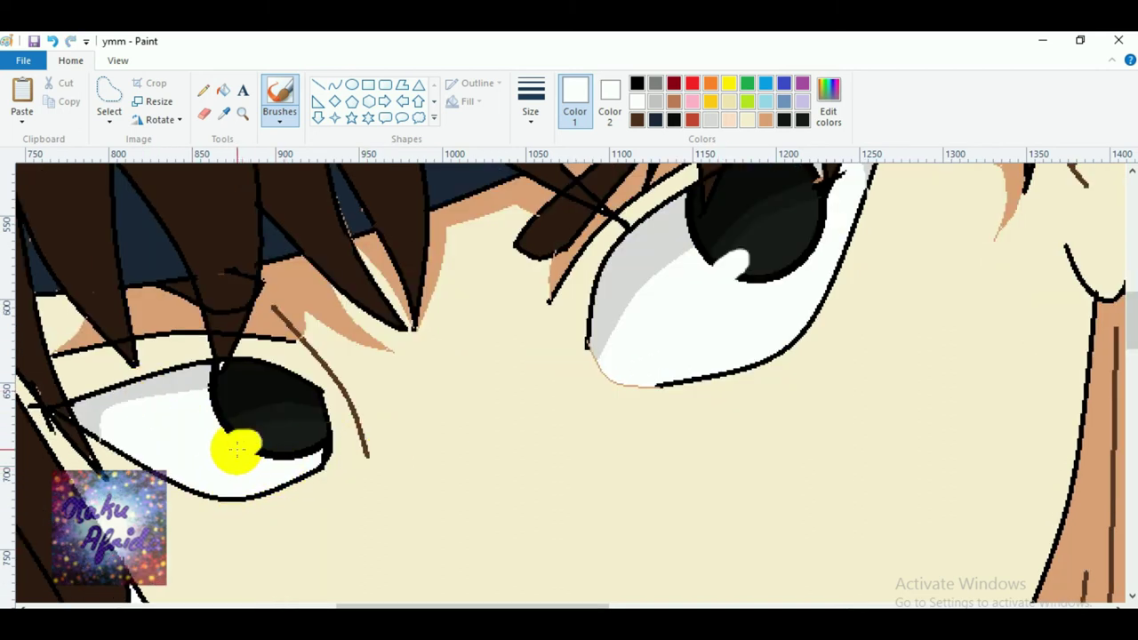
# Add smaller white highlight dots along the outer right side of both irises, using thinner brush sizes for the tiniest ones.
pyautogui.click(817, 228)
pyautogui.scroll(3, 626, 385)
pyautogui.click(532, 105)
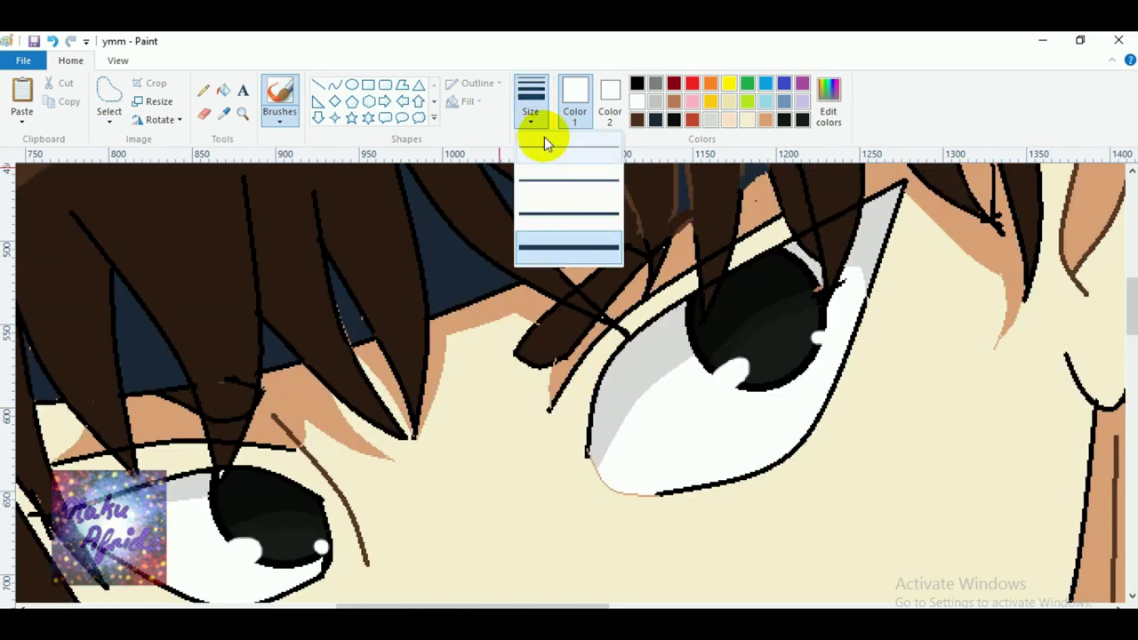
pyautogui.click(574, 143)
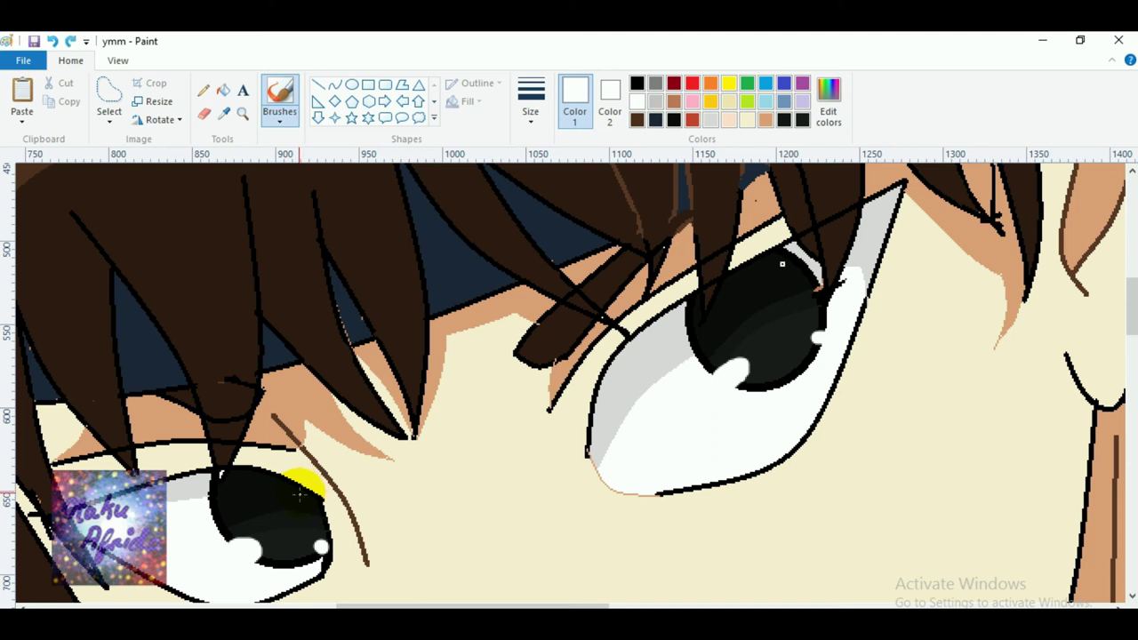
pyautogui.click(534, 102)
pyautogui.click(539, 201)
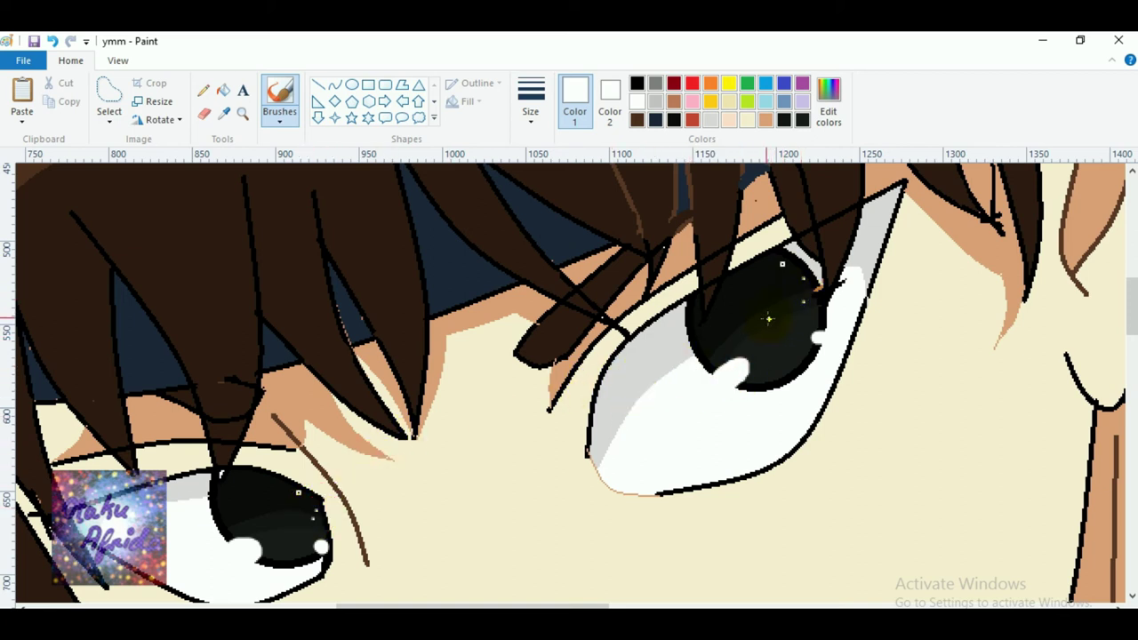
pyautogui.click(805, 356)
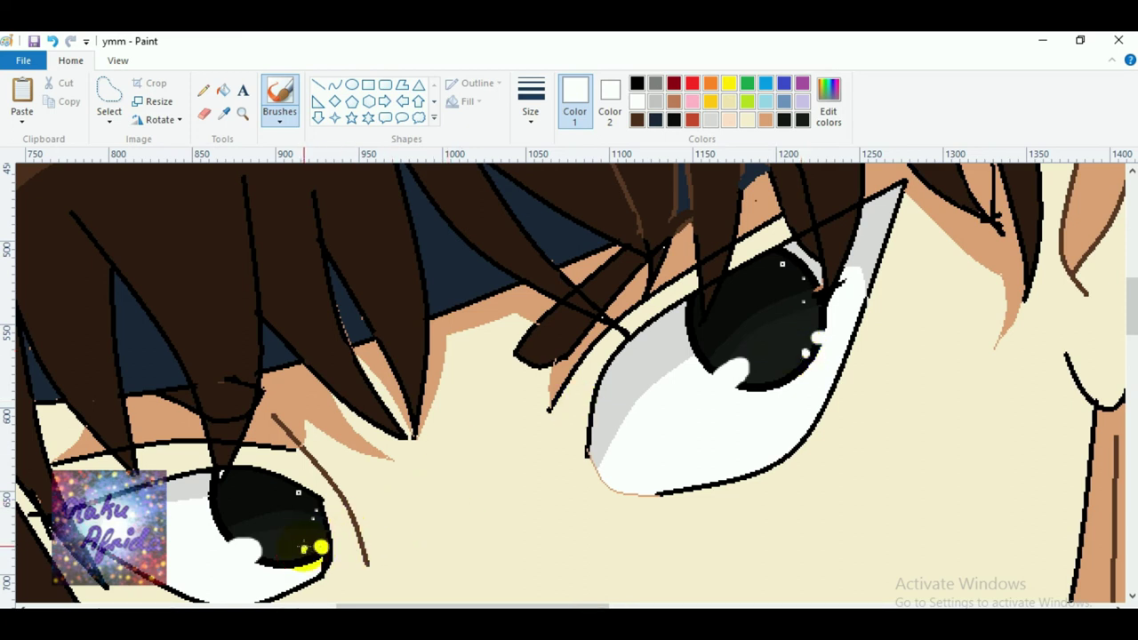
# Paint a black oval pupil in the middle of each iris with the brush at its thickest size.
pyautogui.click(352, 85)
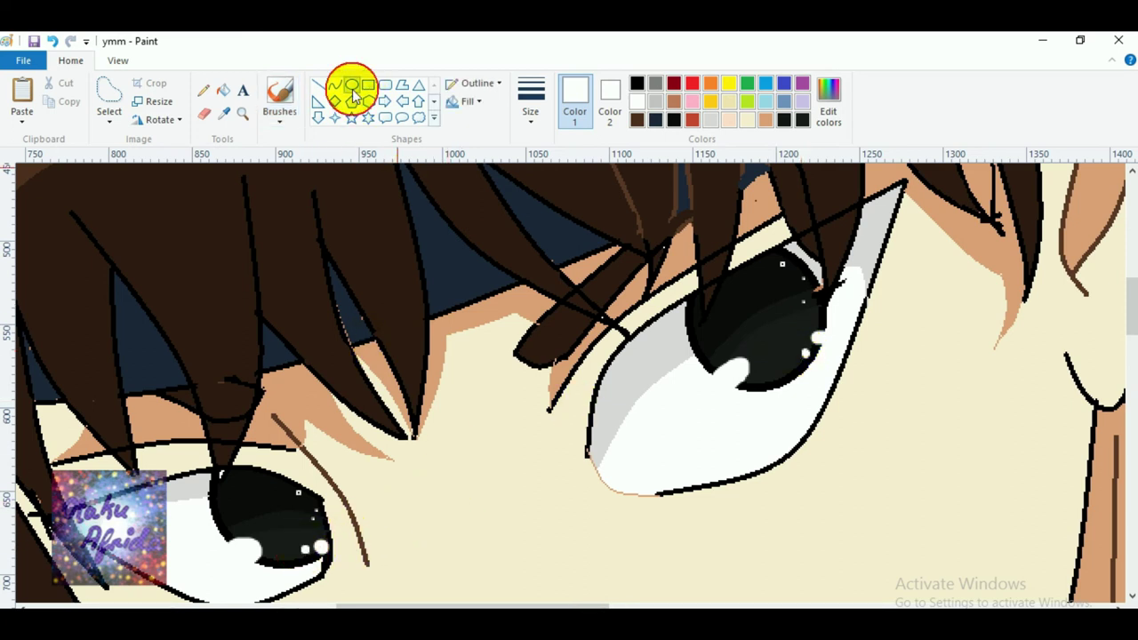
pyautogui.click(279, 98)
pyautogui.click(637, 86)
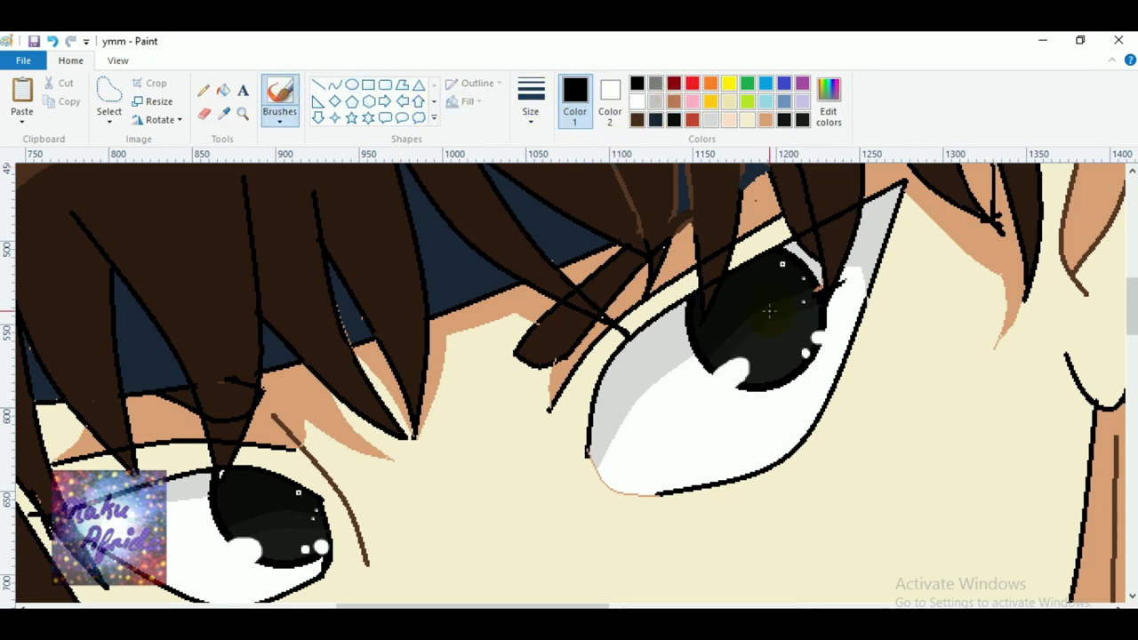
pyautogui.click(524, 120)
pyautogui.click(566, 214)
pyautogui.click(523, 97)
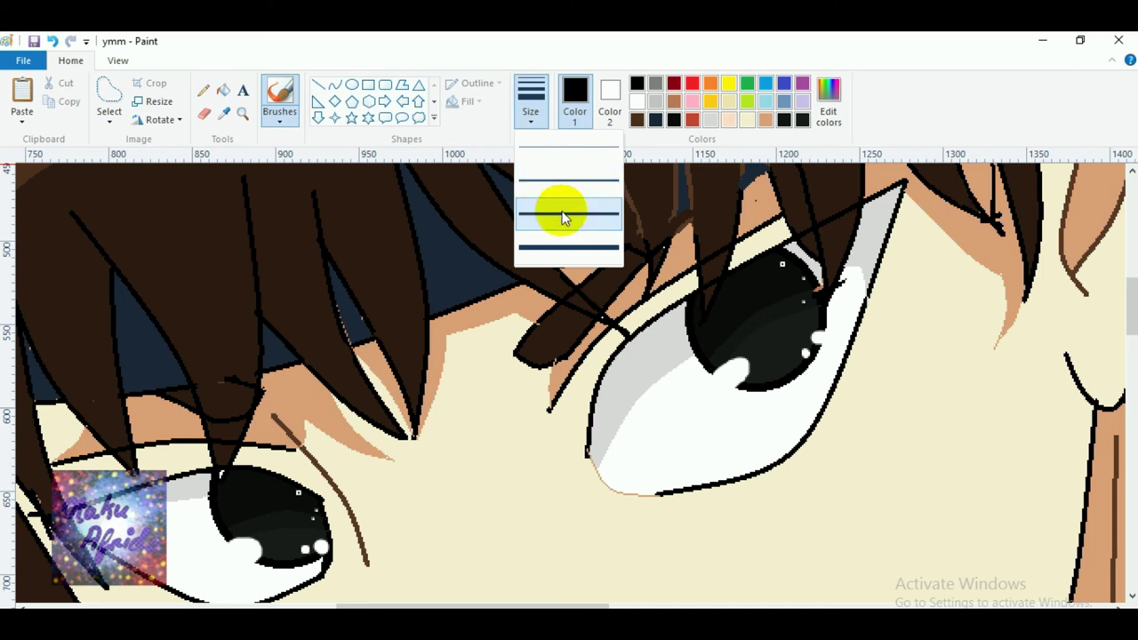
pyautogui.click(569, 244)
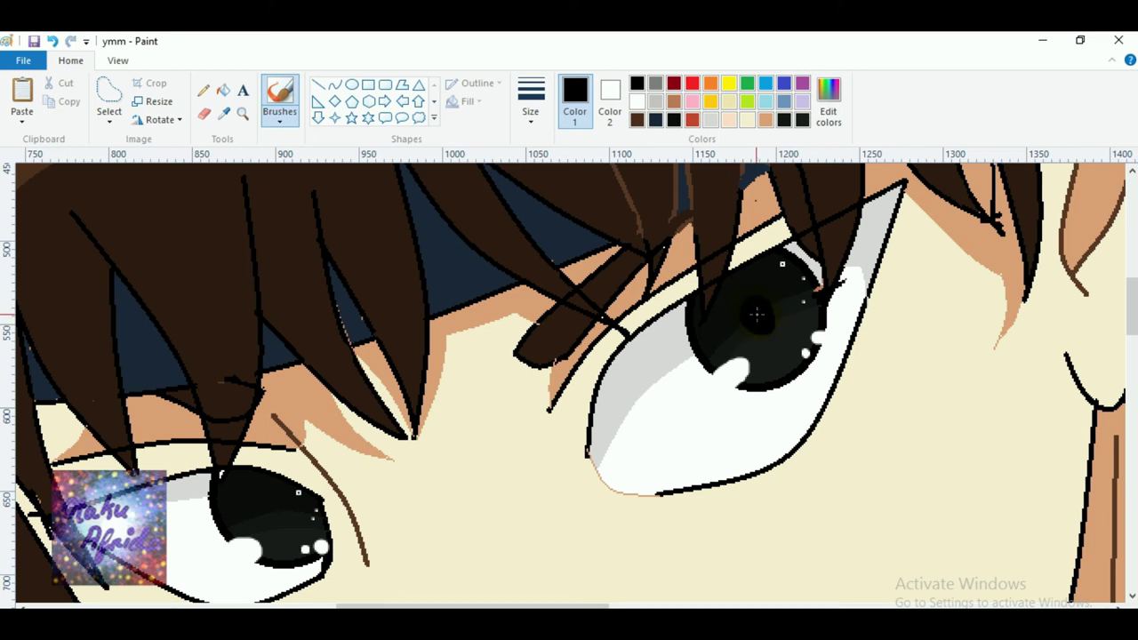
pyautogui.scroll(-2, 397, 434)
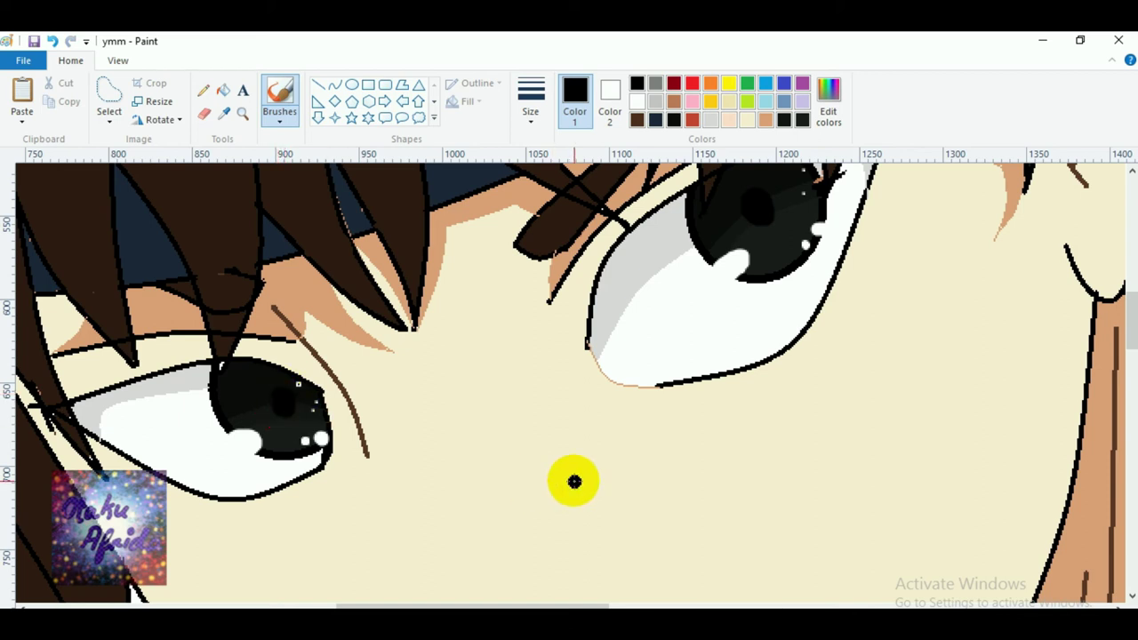
# Mix a dark gold for the jacket buttons with red 196, green 157 and blue 6.
pyautogui.click(241, 113)
pyautogui.rightClick(589, 467)
pyautogui.rightClick(589, 467)
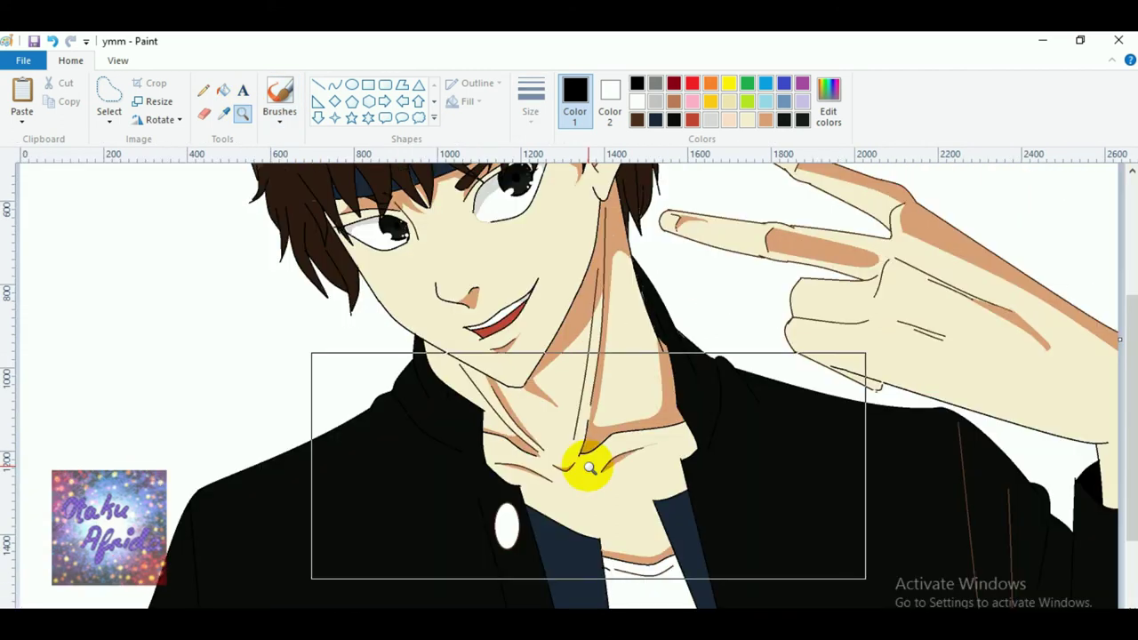
pyautogui.rightClick(494, 384)
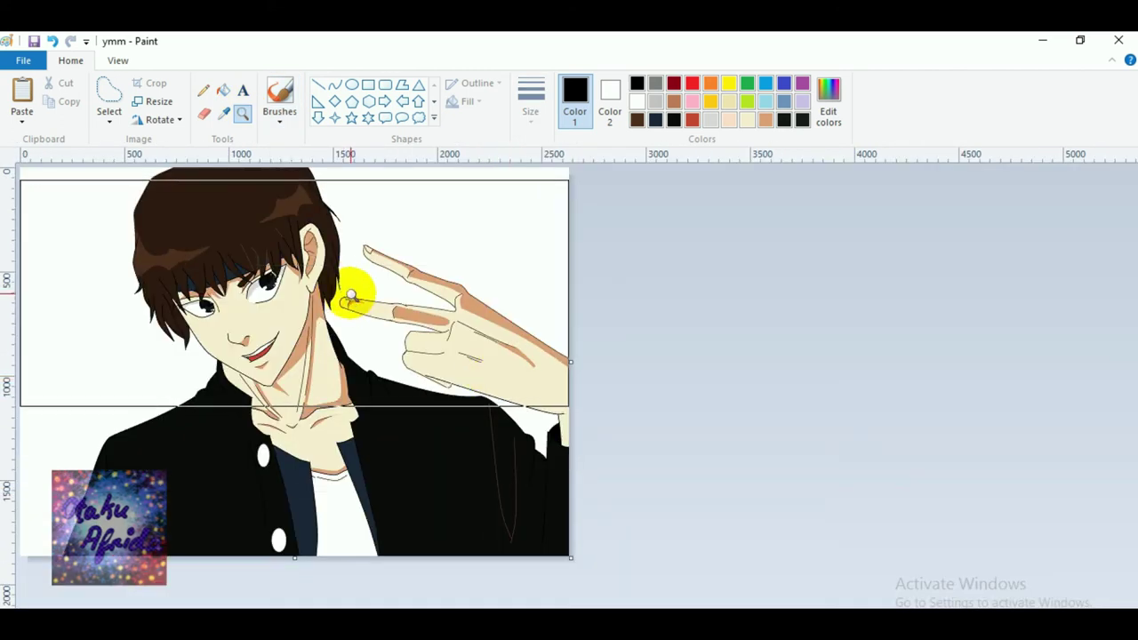
pyautogui.click(352, 300)
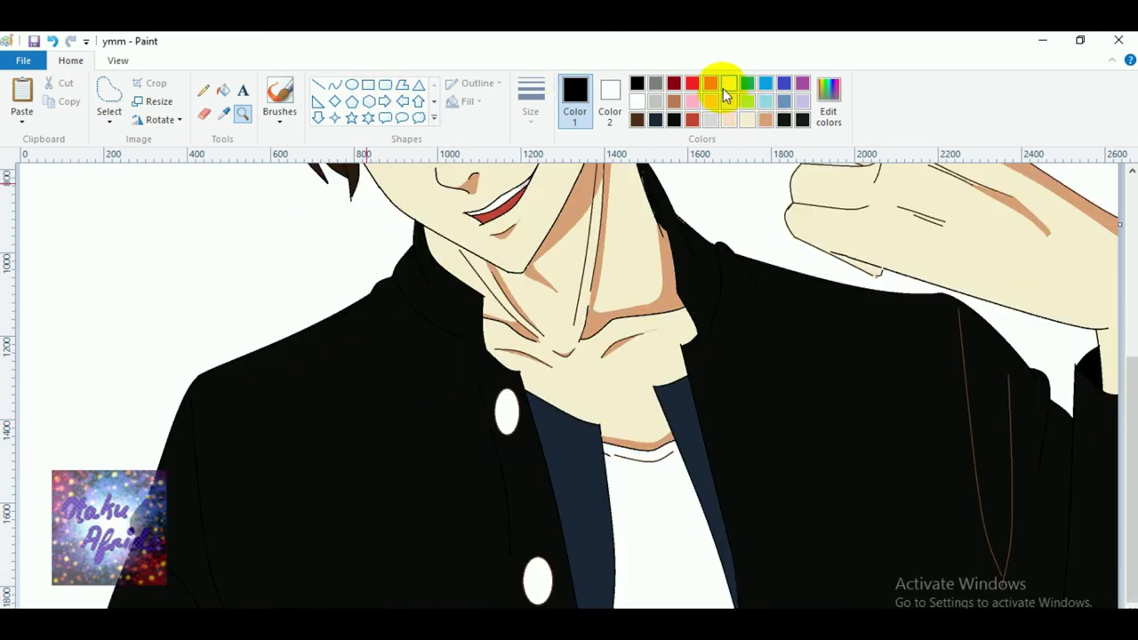
pyautogui.click(726, 86)
pyautogui.click(827, 100)
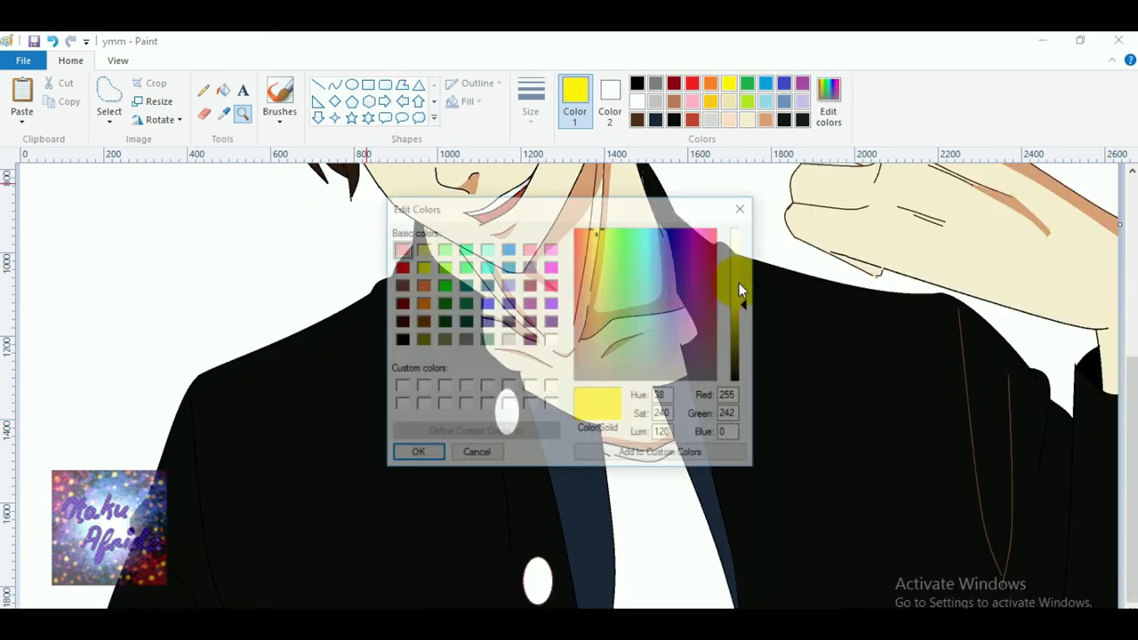
pyautogui.moveTo(597, 230); pyautogui.dragTo(596, 239)
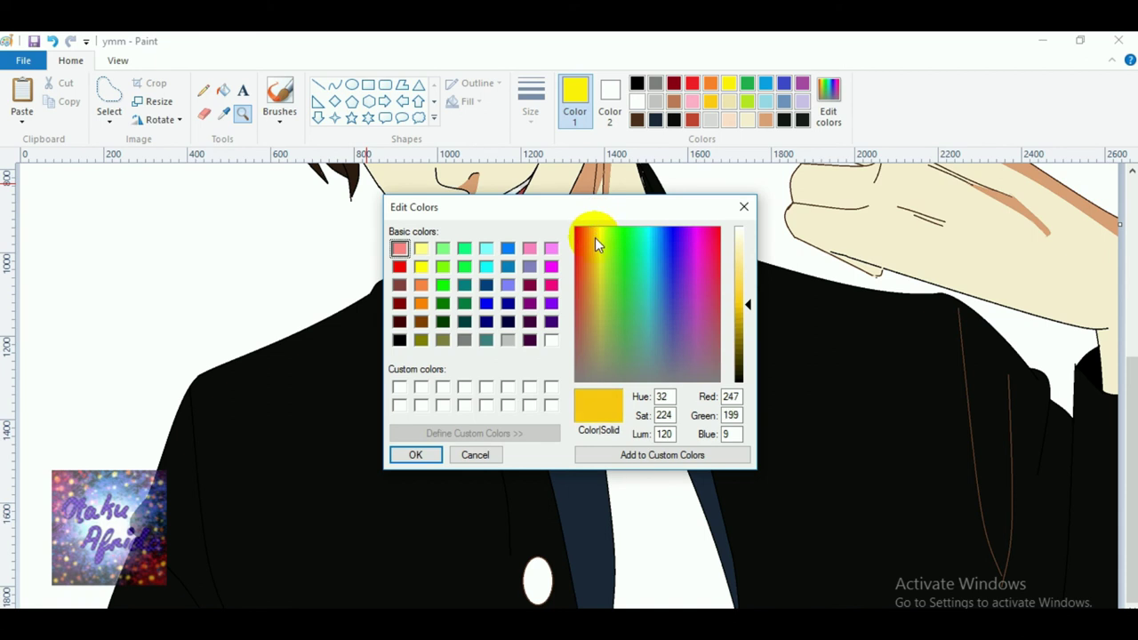
pyautogui.click(742, 317)
pyautogui.click(429, 455)
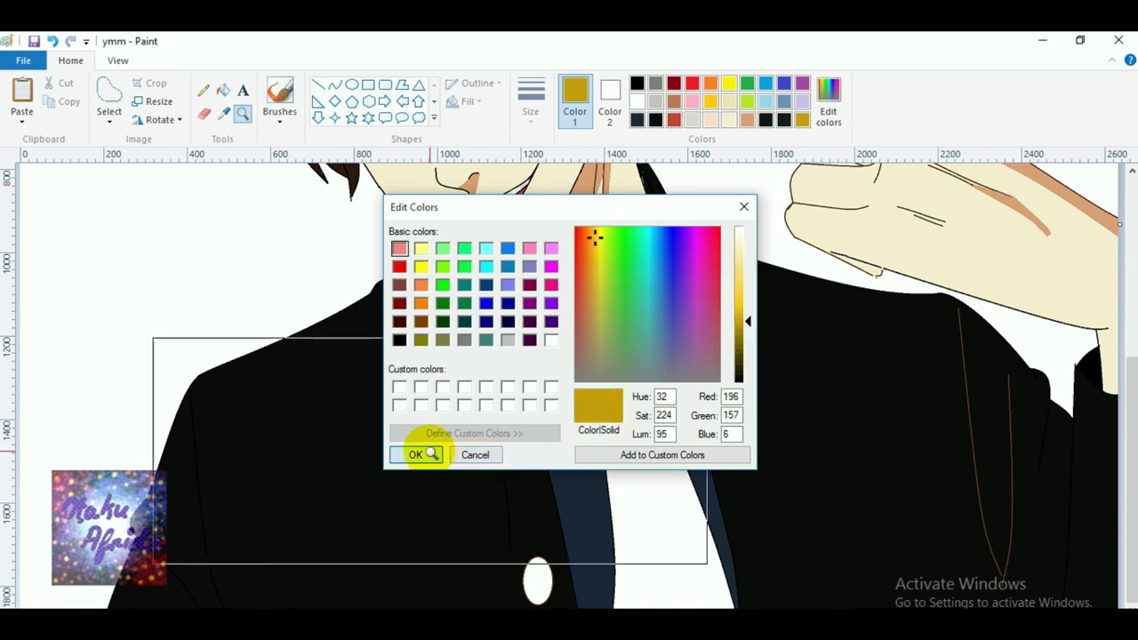
# Fill both white jacket buttons with the dark gold.
pyautogui.click(223, 90)
pyautogui.click(509, 415)
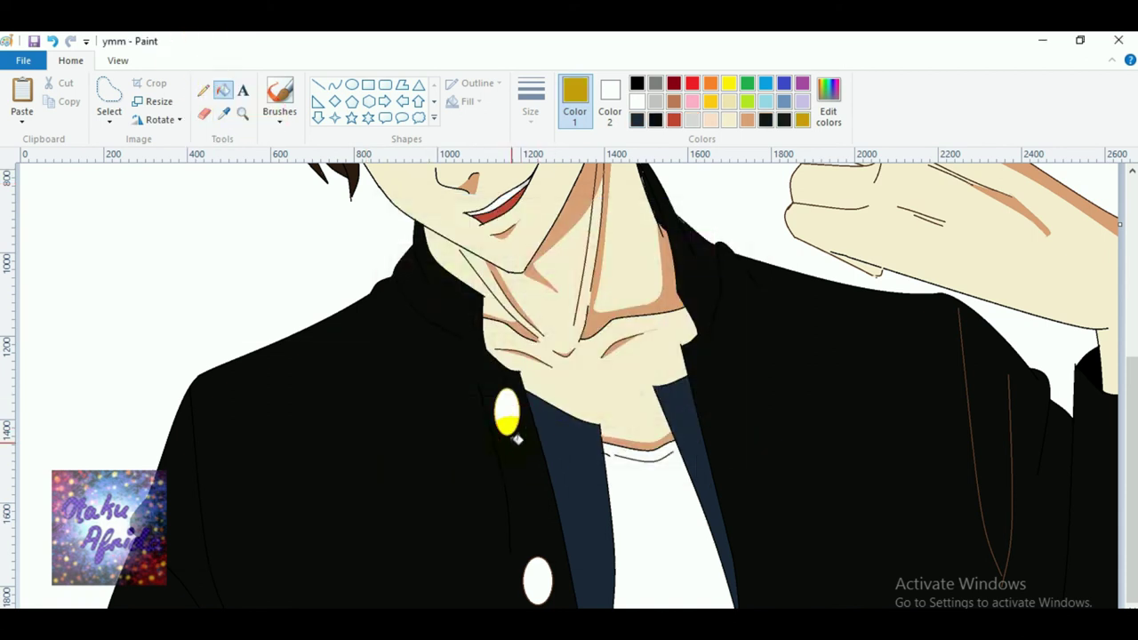
pyautogui.click(555, 584)
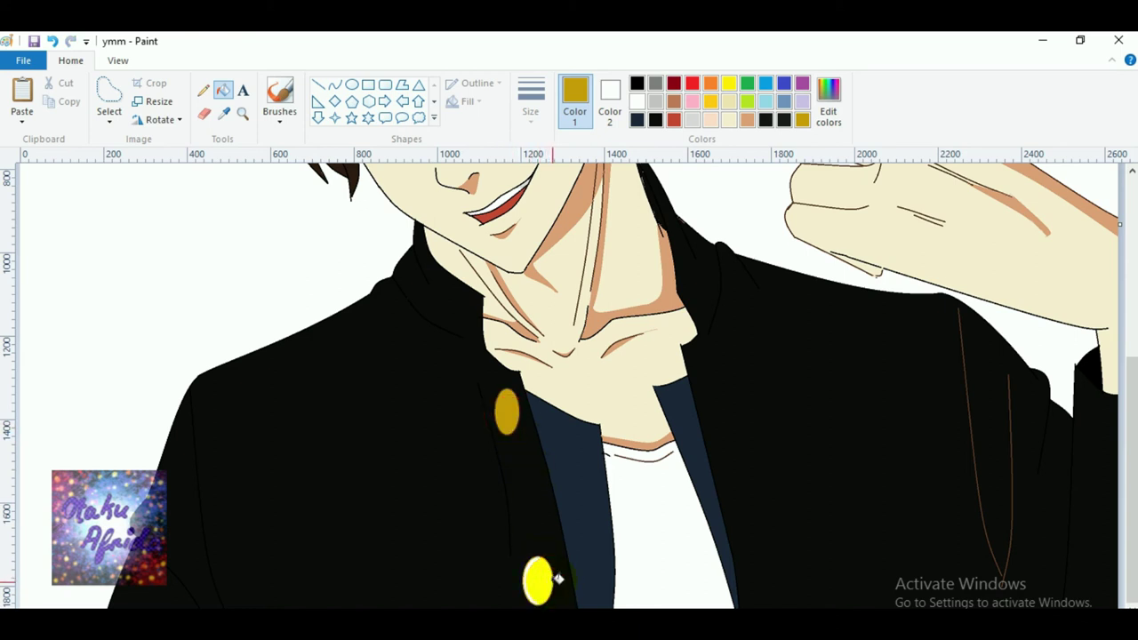
# Mix a lighter gold, draw a small ellipse in the upper left of each jacket button, and fill both ellipses with it.
pyautogui.click(826, 98)
pyautogui.click(740, 296)
pyautogui.click(415, 455)
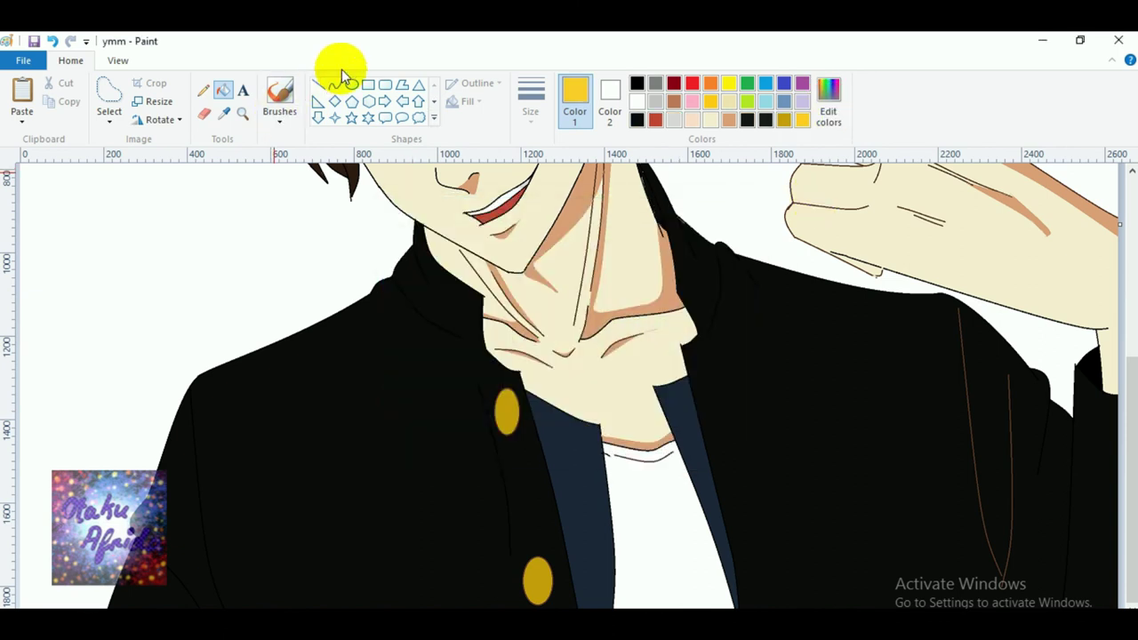
pyautogui.click(352, 84)
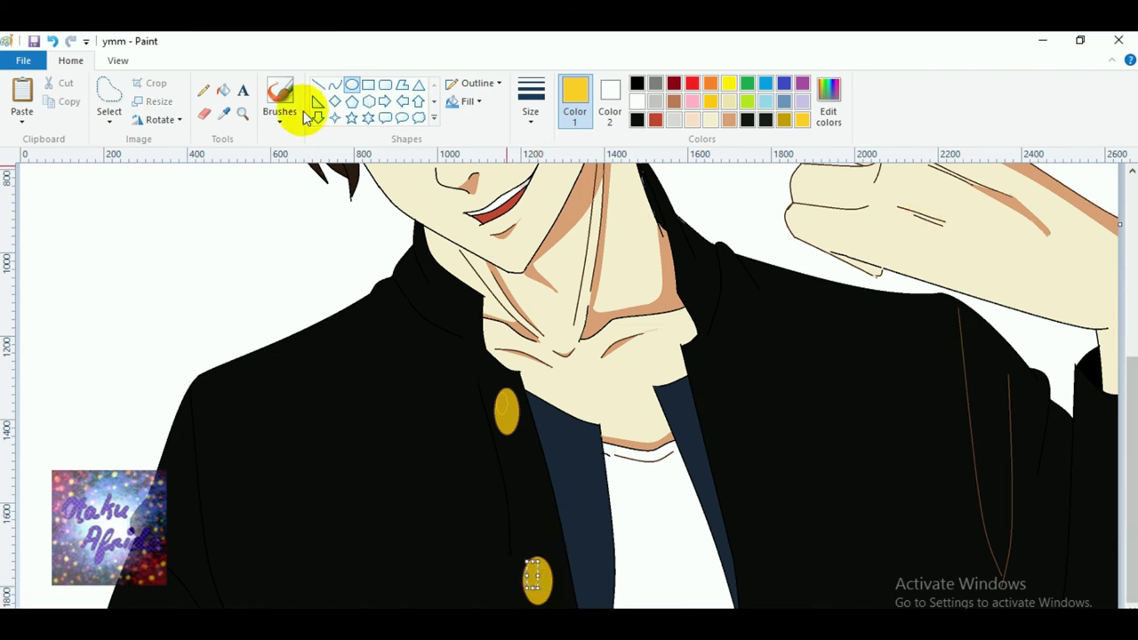
pyautogui.click(222, 90)
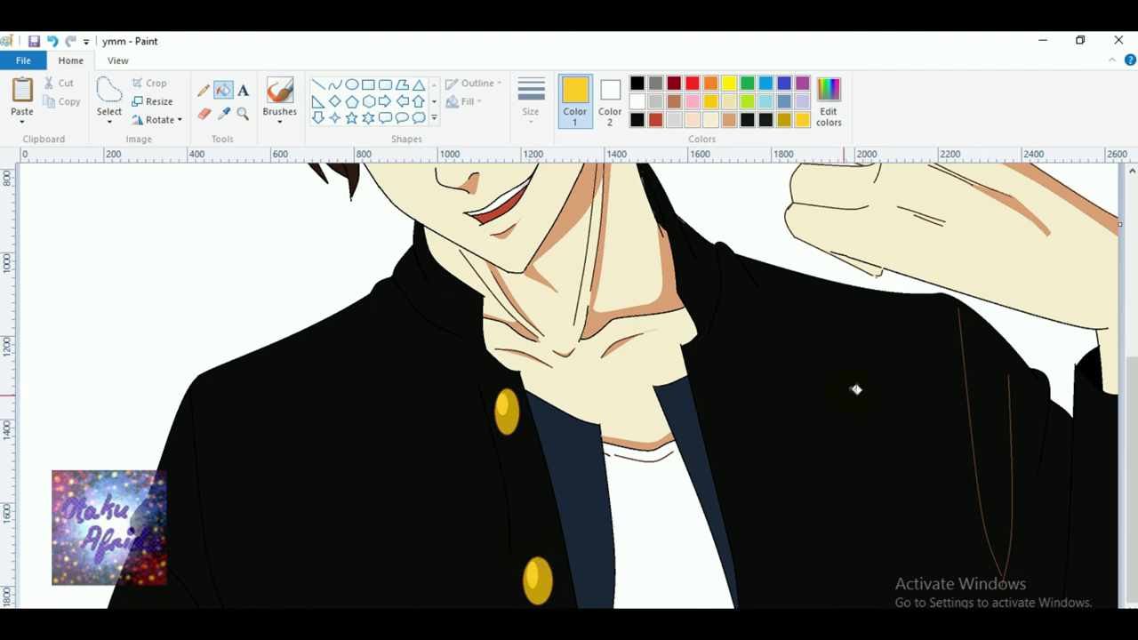
# Mix a near-black for the jacket shadows by raising the luminosity of pure black slightly.
pyautogui.scroll(5, 889, 409)
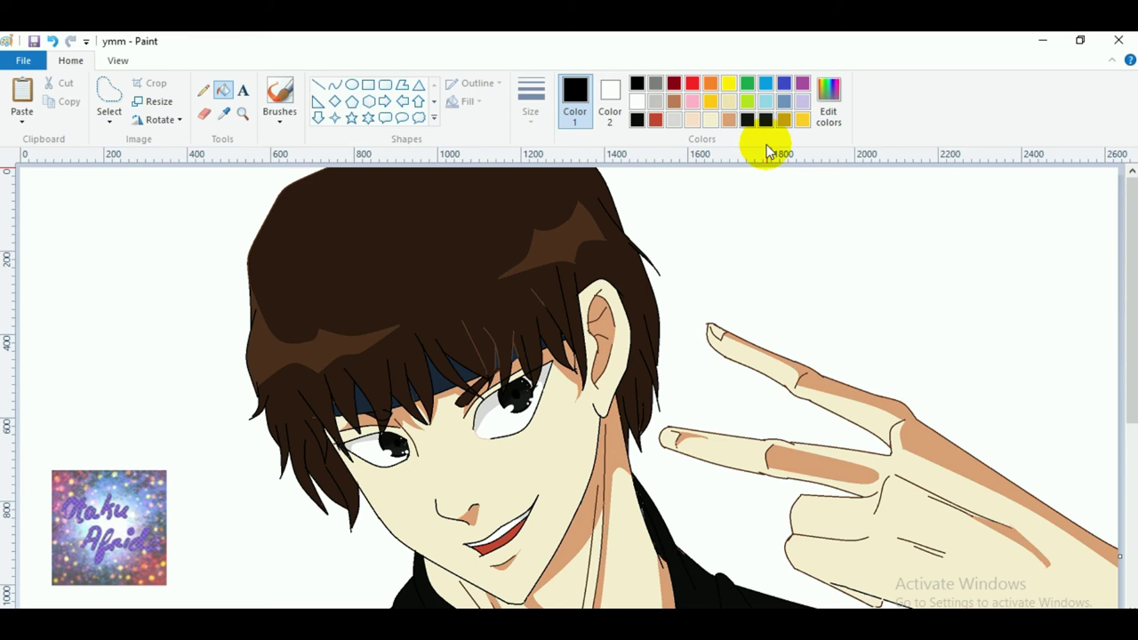
pyautogui.click(802, 100)
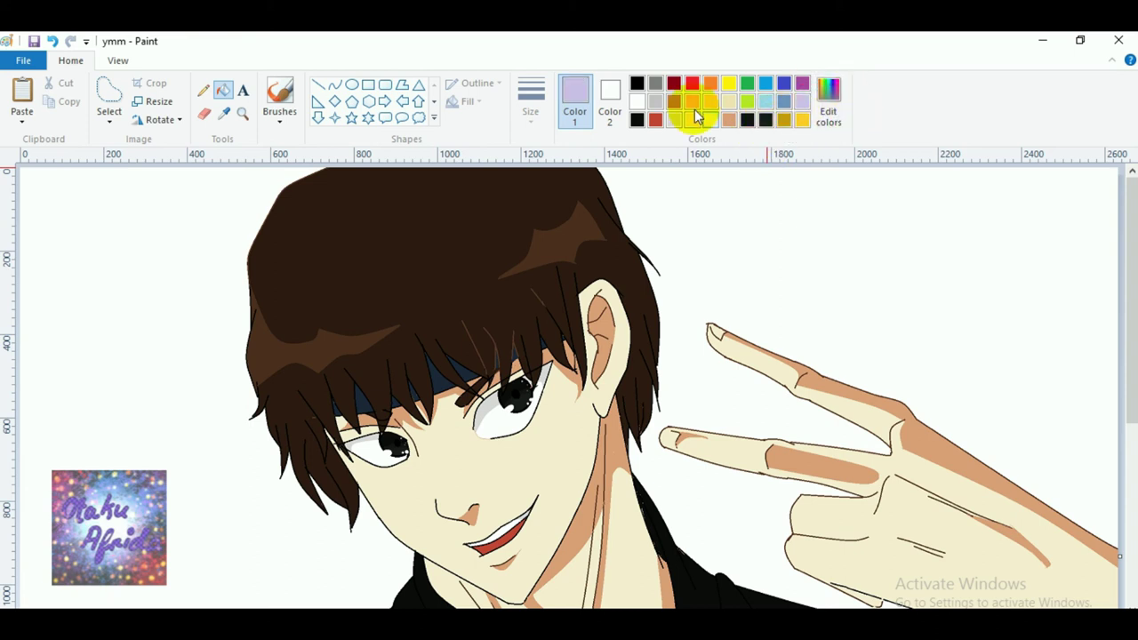
pyautogui.click(636, 84)
pyautogui.click(828, 99)
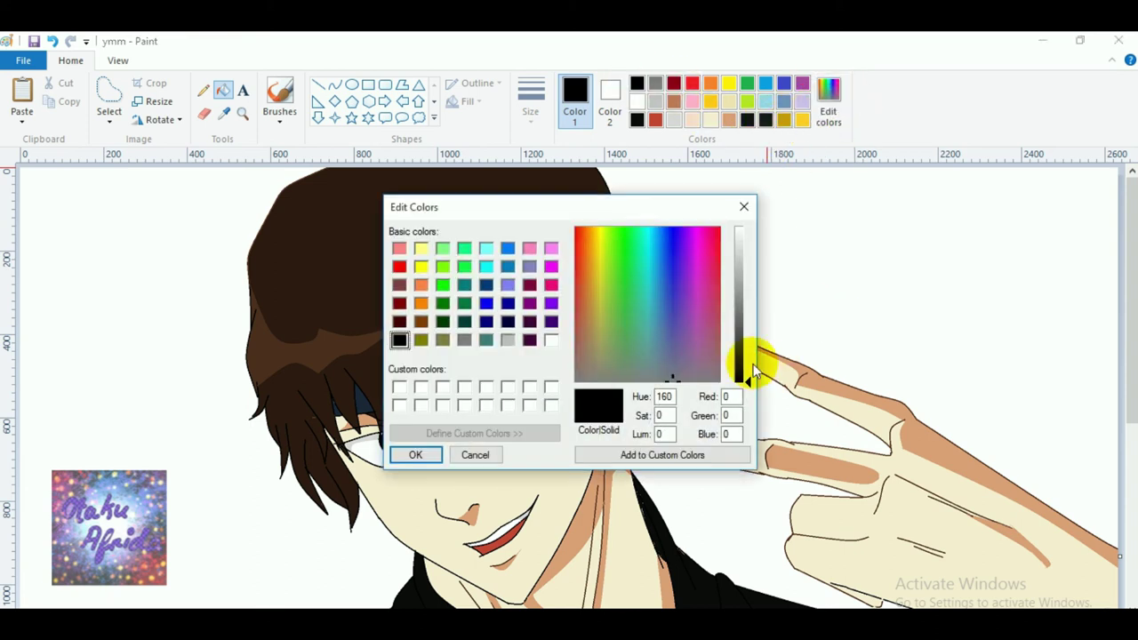
pyautogui.moveTo(743, 380); pyautogui.dragTo(745, 378)
pyautogui.click(415, 455)
pyautogui.scroll(-4, 373, 294)
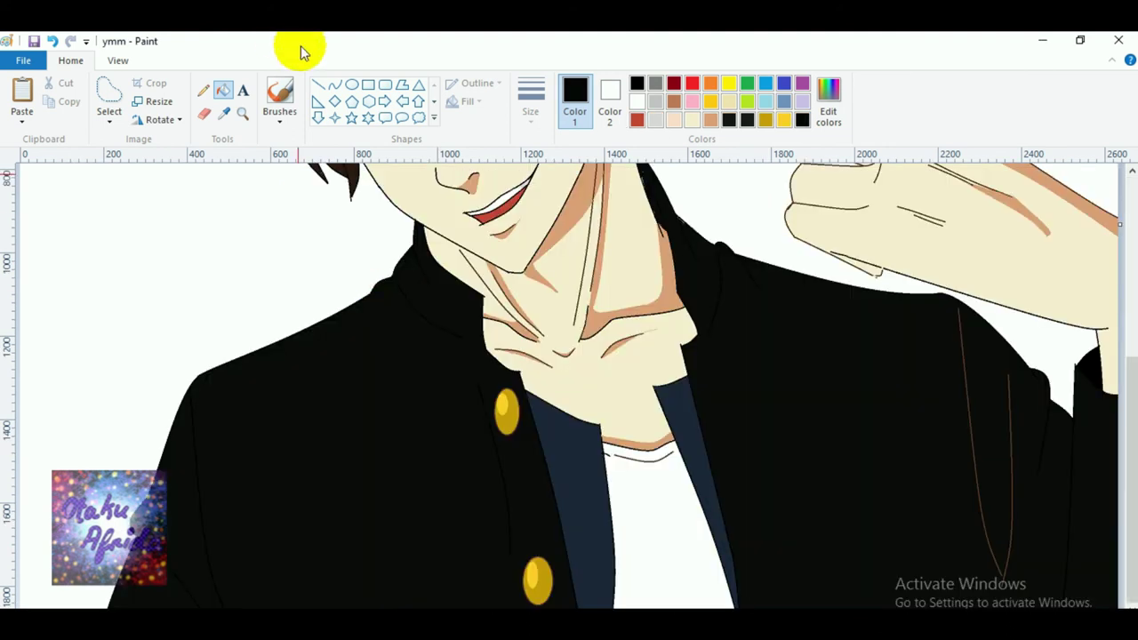
# Draw a near-black curved shadow outline on the jacket's right-hand shoulder beside the collar and try to fill the shadow.
pyautogui.click(336, 88)
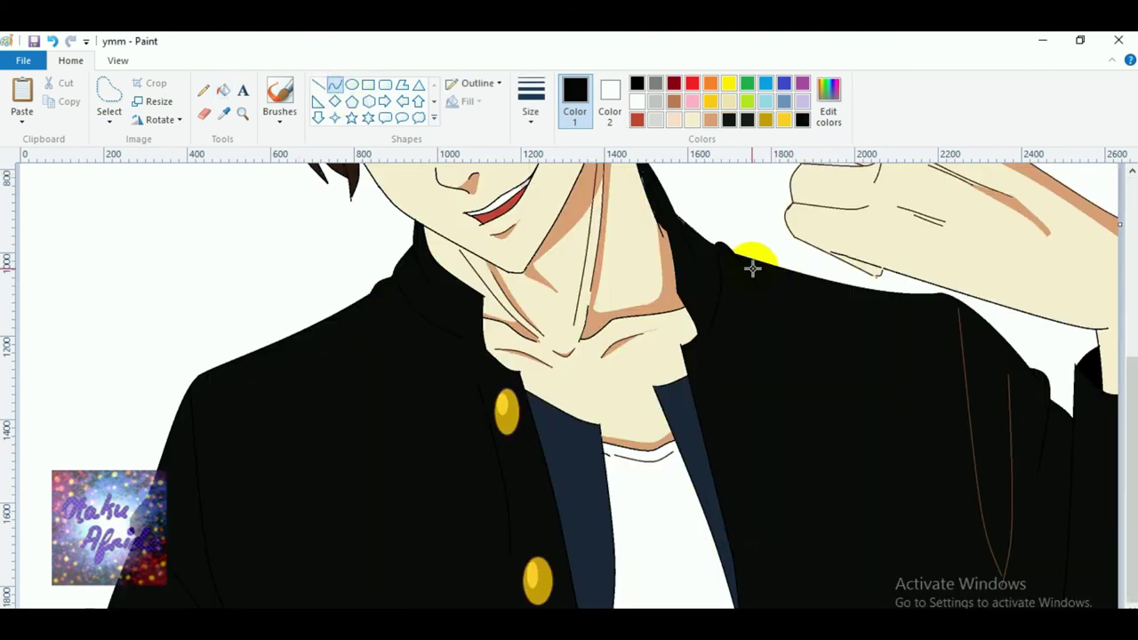
pyautogui.moveTo(747, 258); pyautogui.dragTo(767, 275)
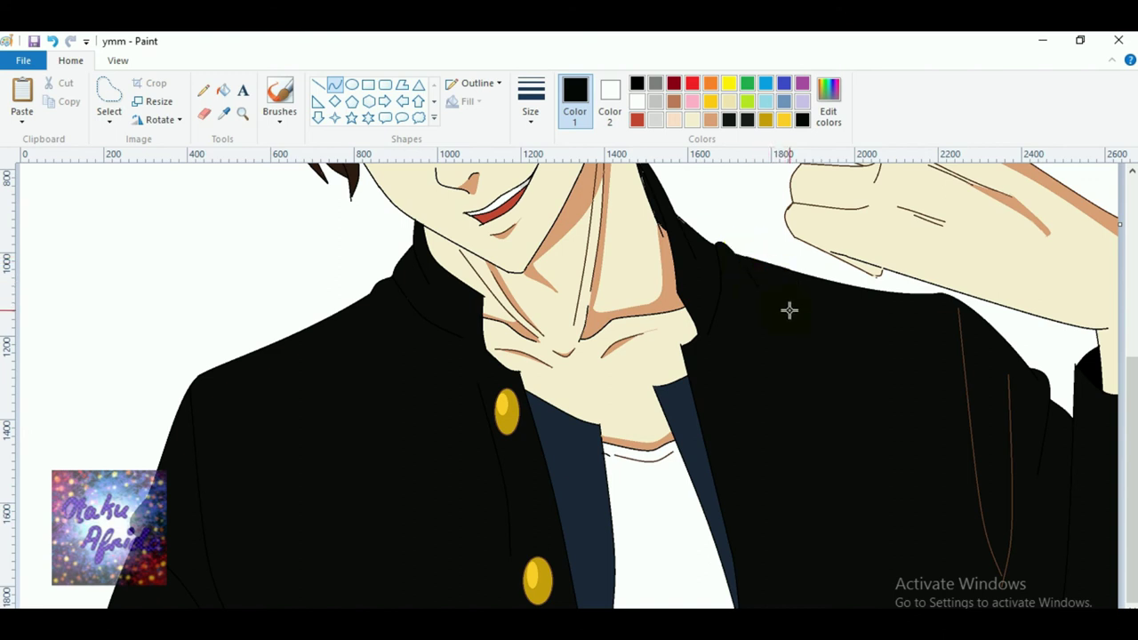
pyautogui.click(223, 90)
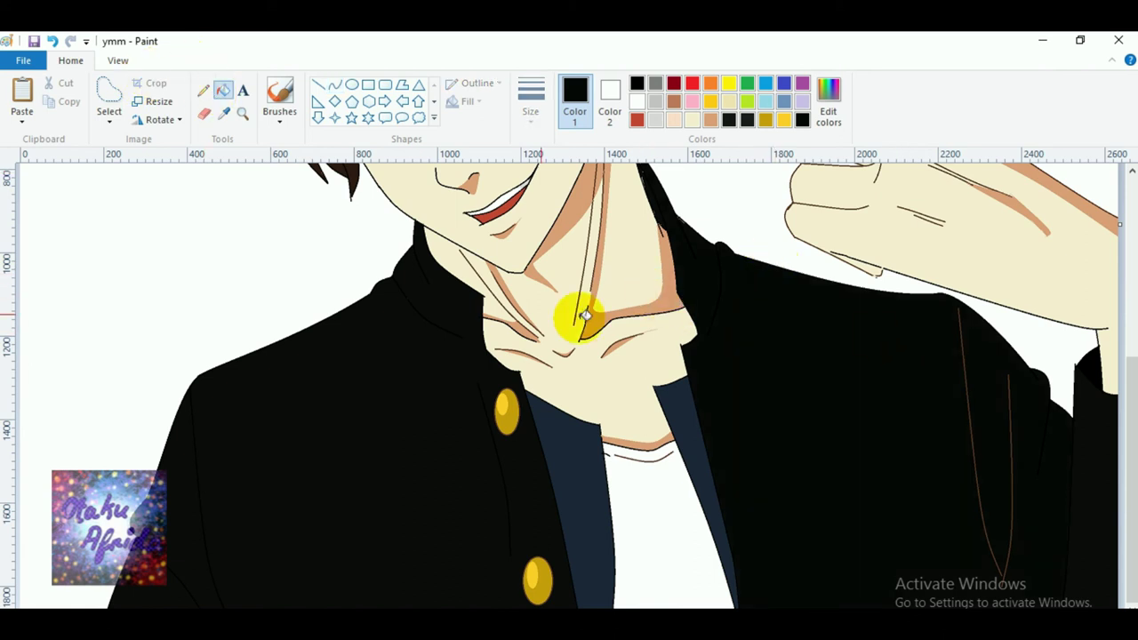
# Close the gaps in the shadow outline on the jacket's right-hand shoulder with the near-black pencil and fill the shadow.
pyautogui.click(242, 113)
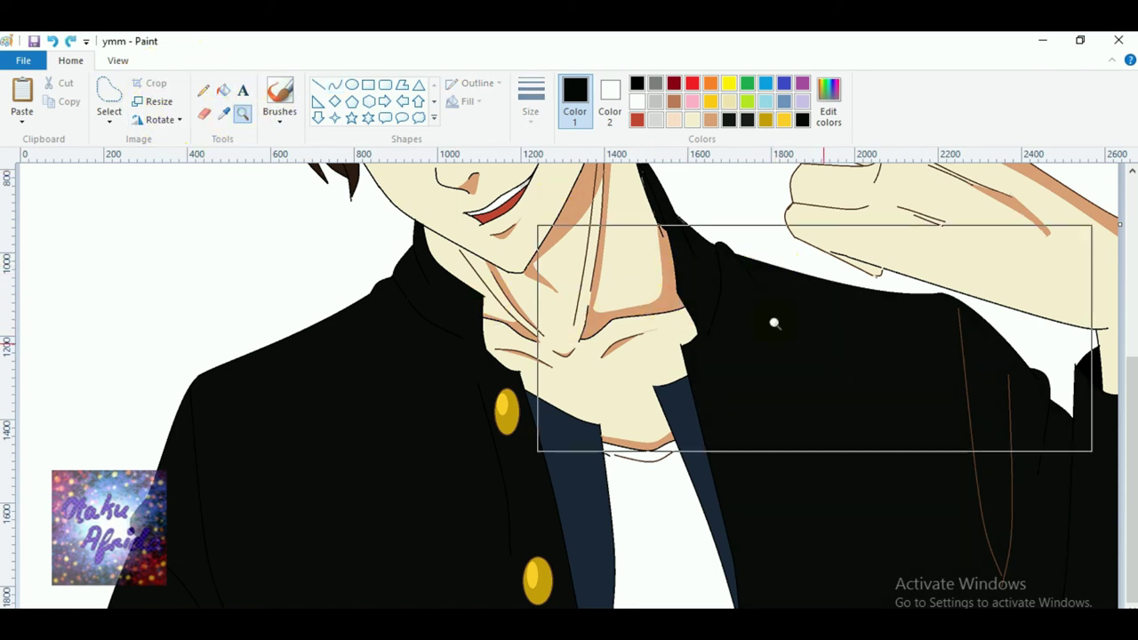
pyautogui.click(774, 323)
pyautogui.click(433, 240)
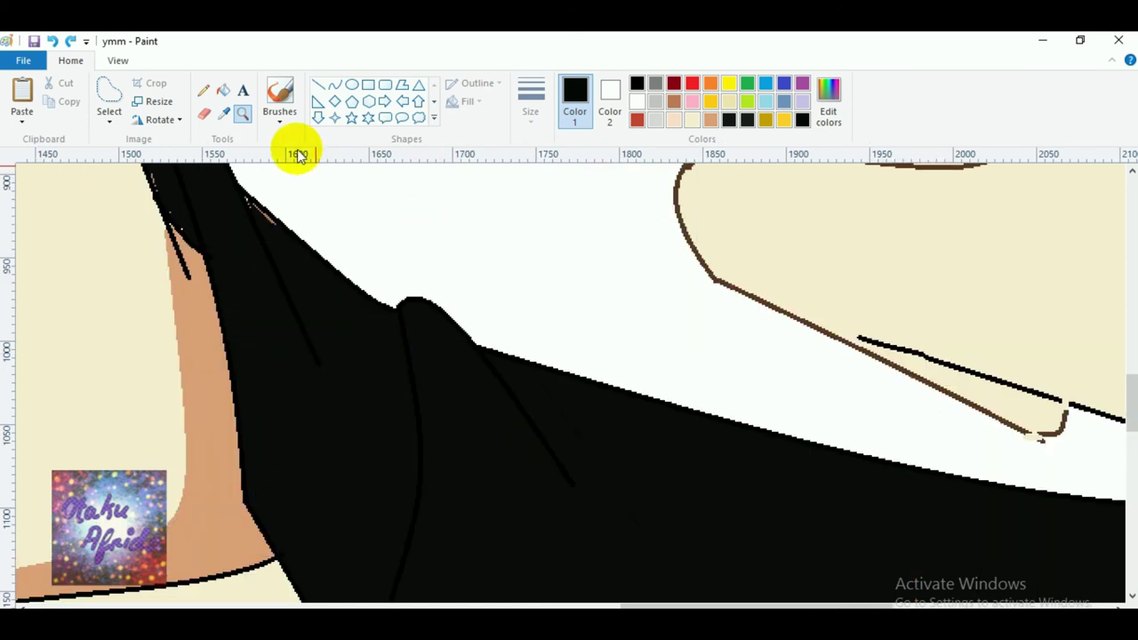
pyautogui.click(204, 90)
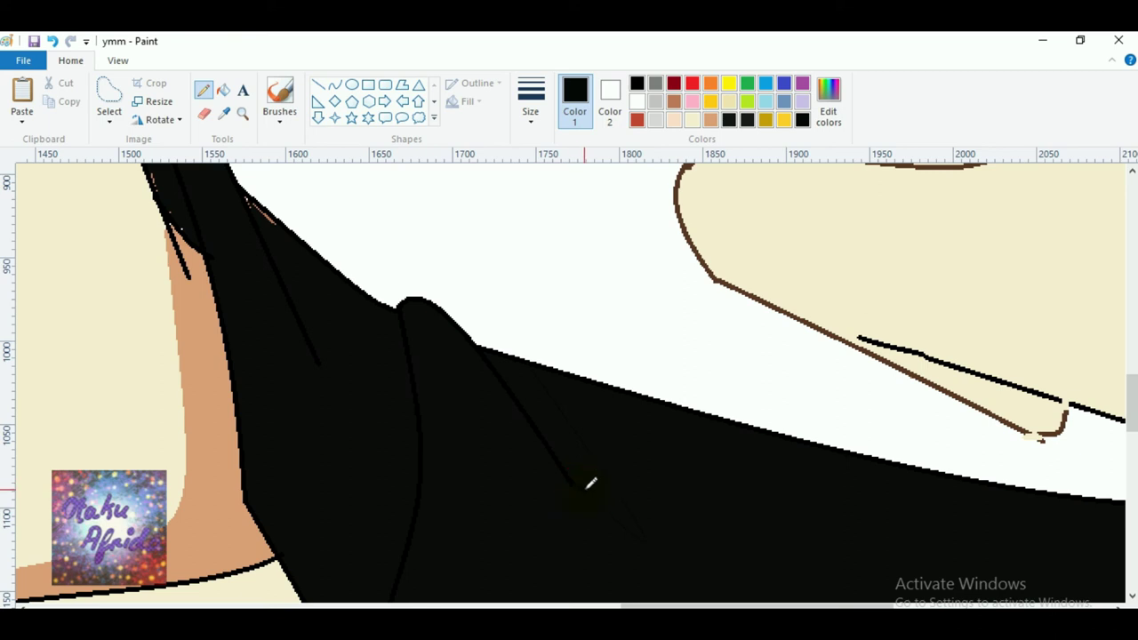
pyautogui.click(223, 90)
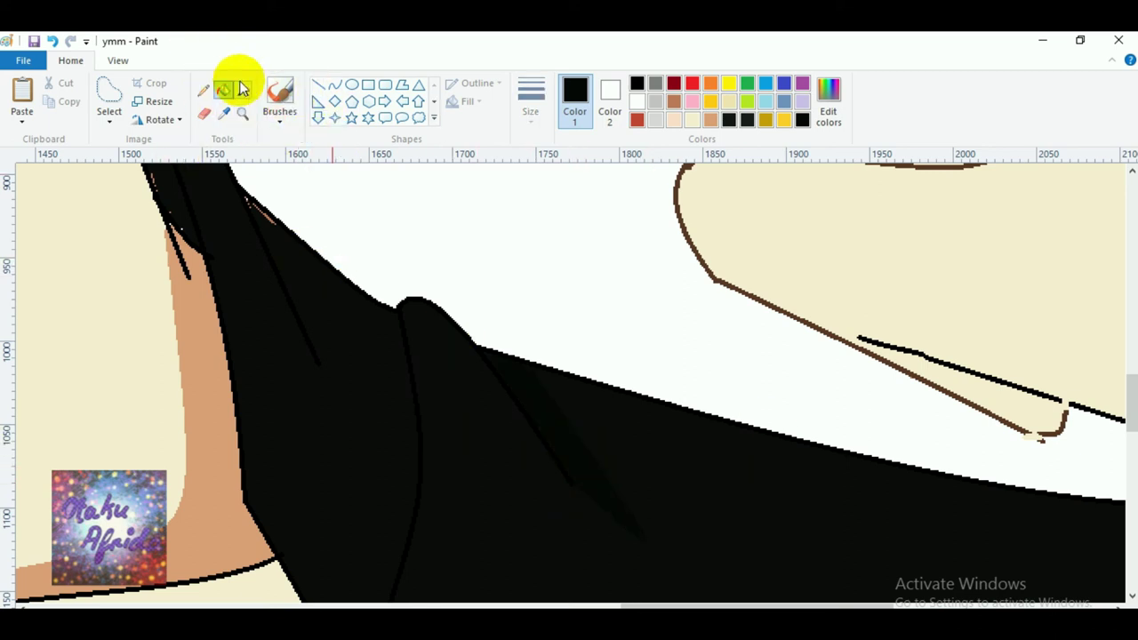
pyautogui.click(242, 113)
pyautogui.rightClick(253, 178)
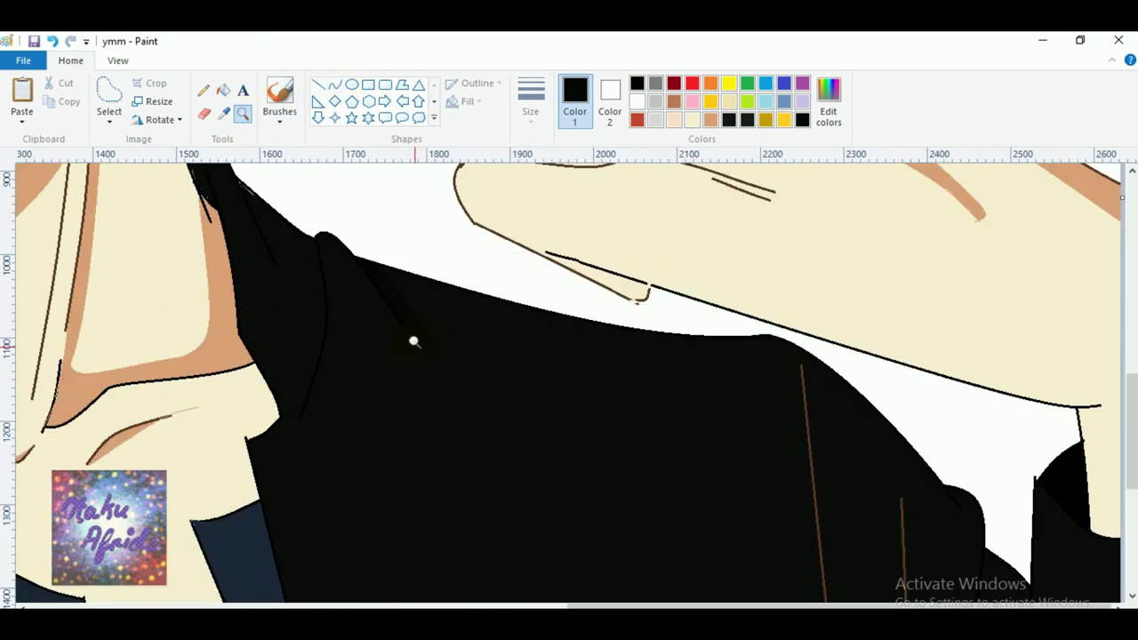
# Draw near-black curved shadow edges inside the long brown fold on the right-hand sleeve and try to fill the shadow.
pyautogui.click(335, 84)
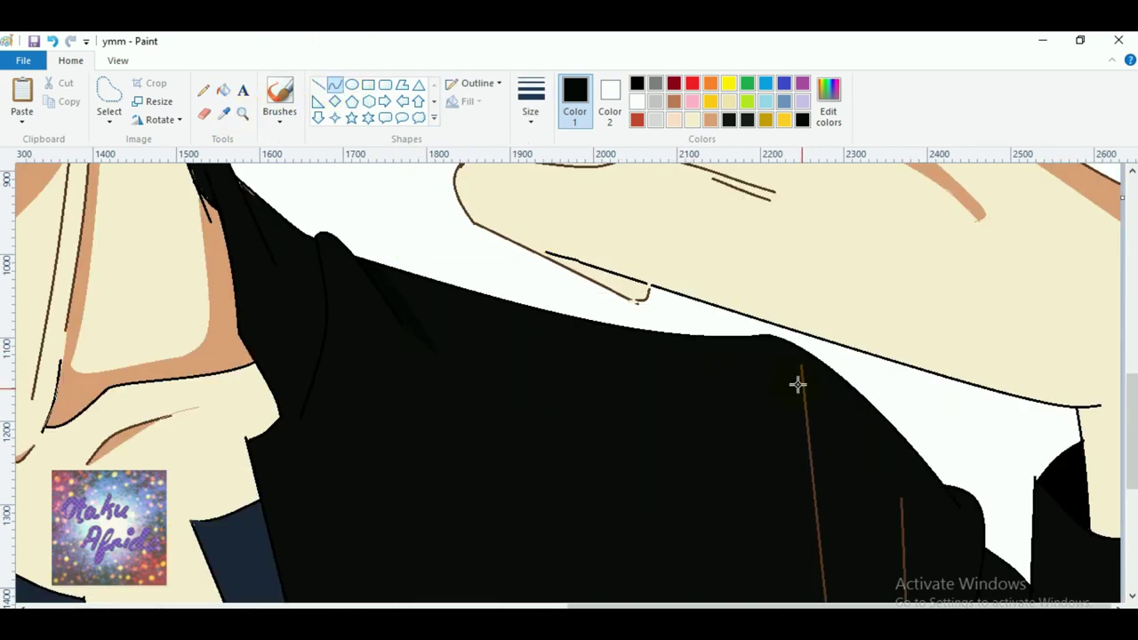
pyautogui.scroll(-2, 798, 385)
pyautogui.scroll(1, 812, 371)
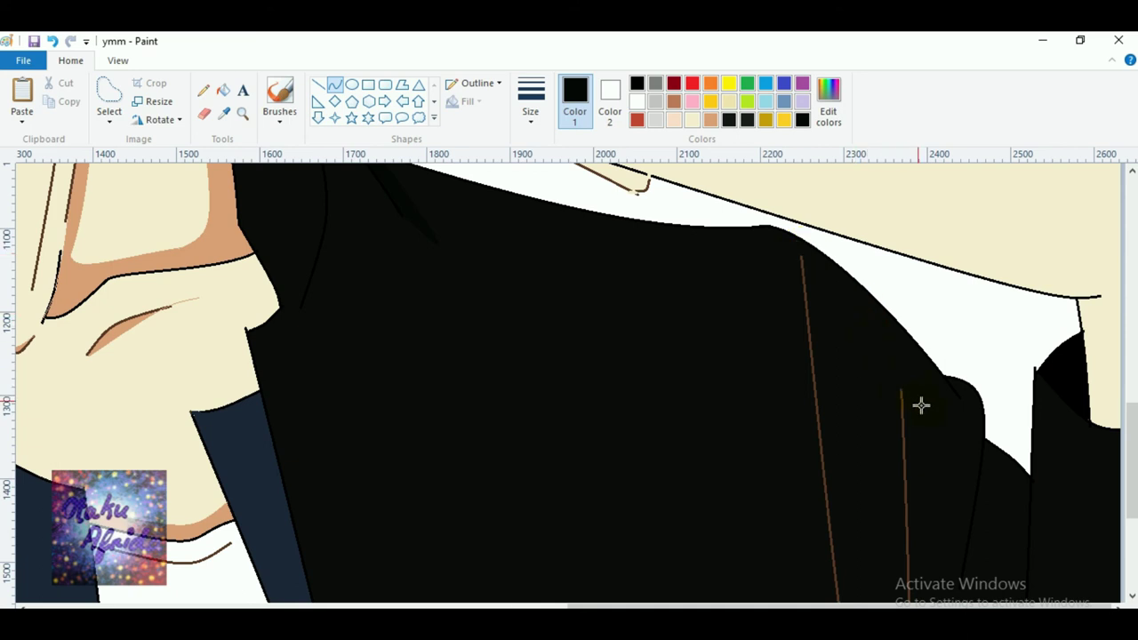
pyautogui.scroll(-3, 920, 405)
pyautogui.click(890, 302)
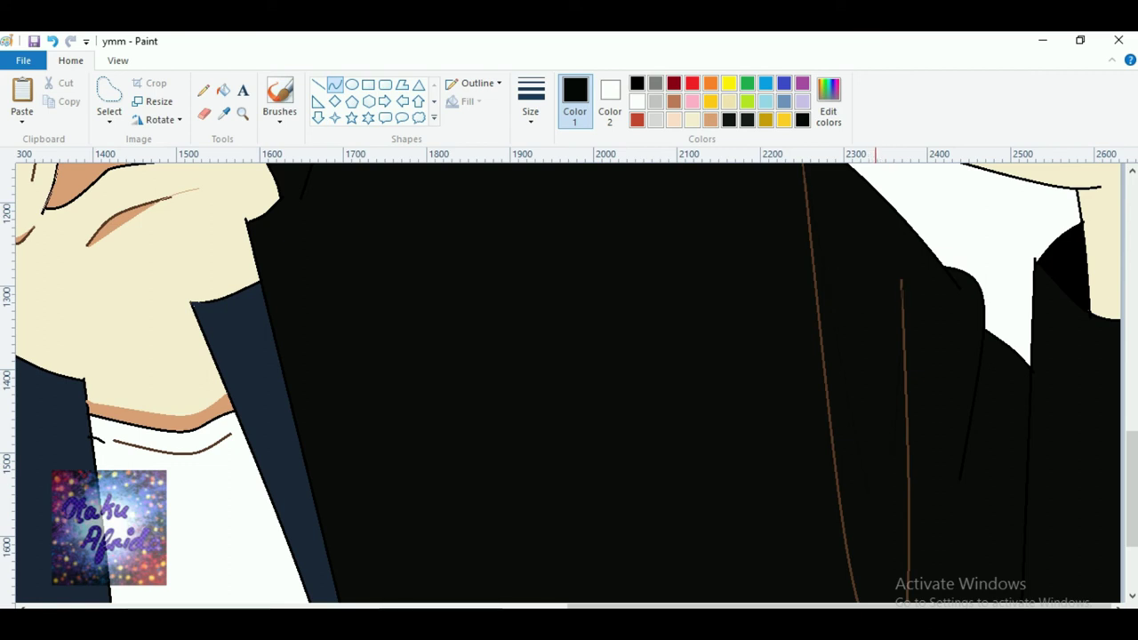
pyautogui.click(223, 89)
pyautogui.click(871, 540)
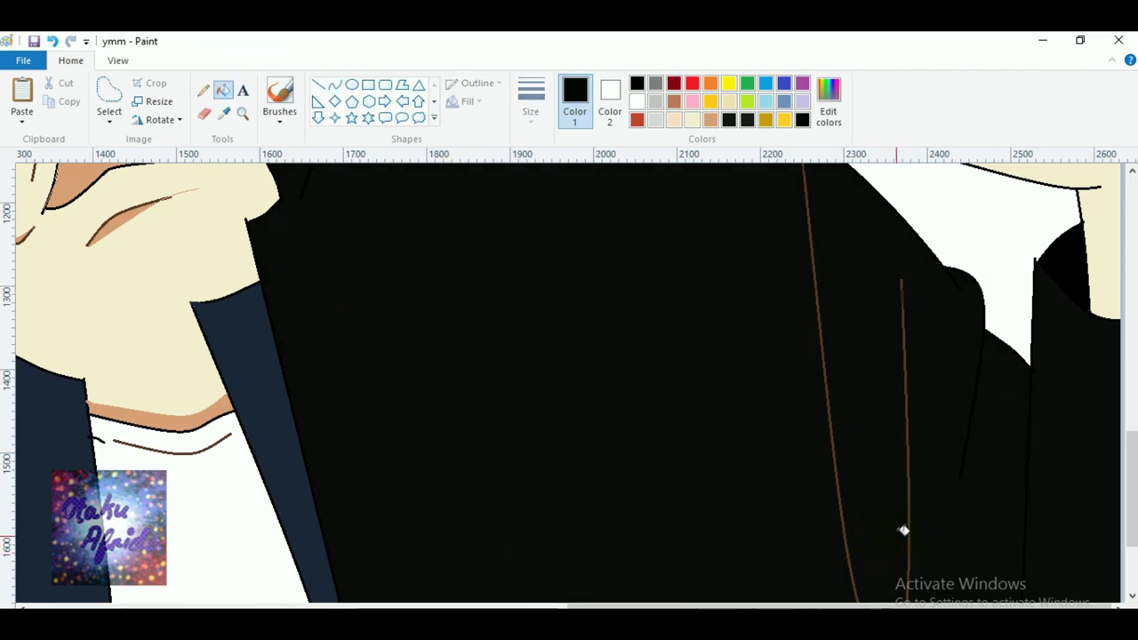
# Close the gap at the lower tip of the right-hand sleeve fold with a short curve and fill the fold's shadow near-black.
pyautogui.scroll(3, 764, 386)
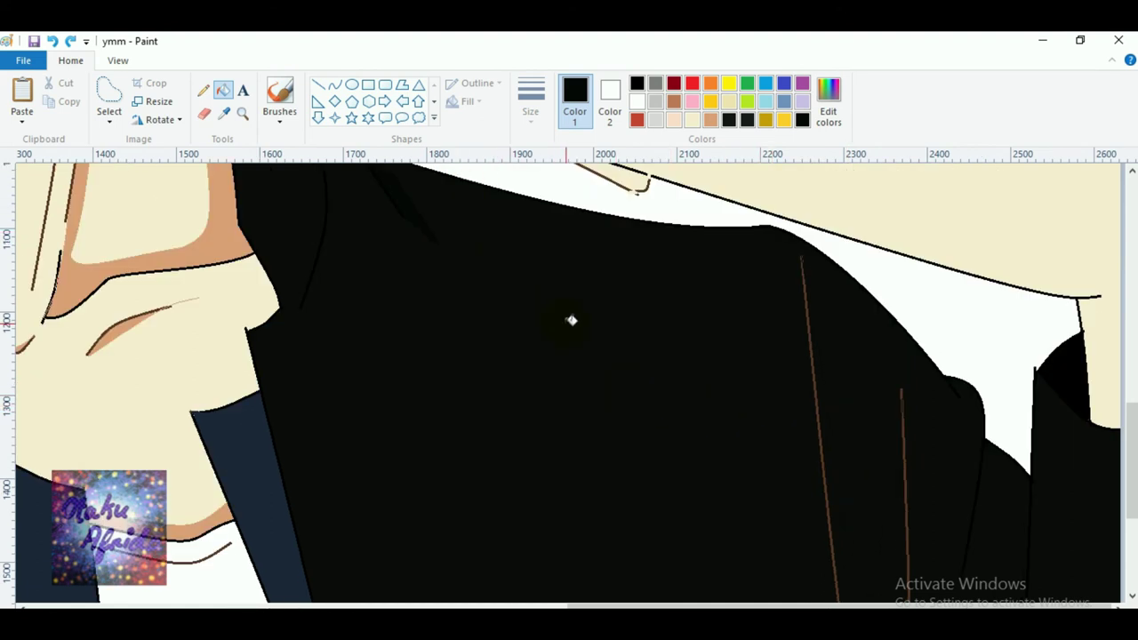
pyautogui.scroll(-7, 572, 321)
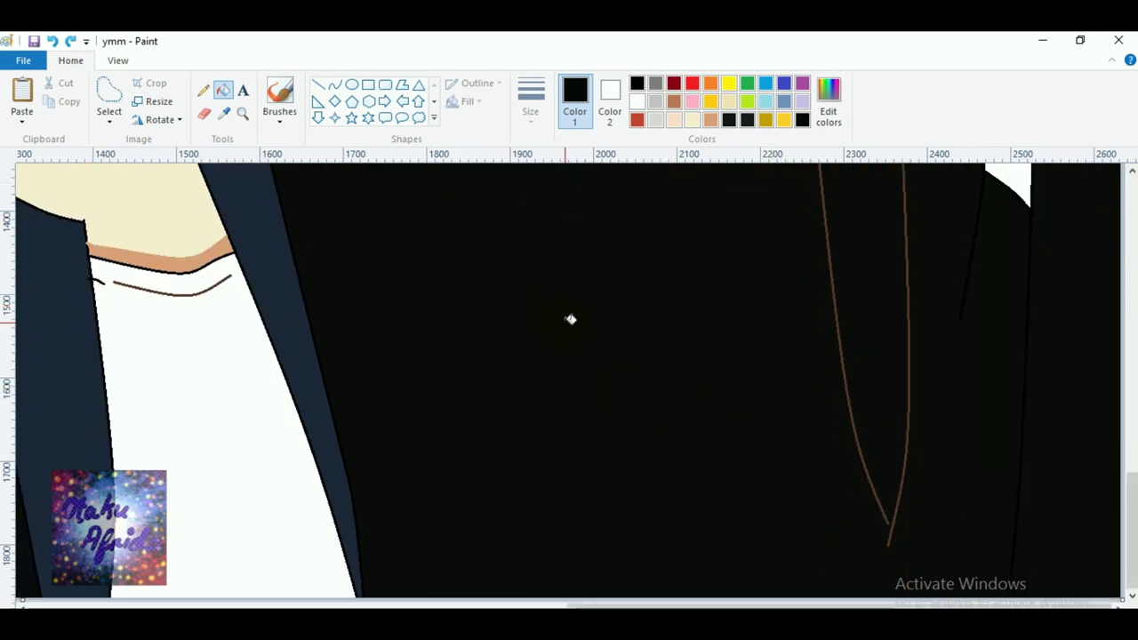
pyautogui.click(334, 85)
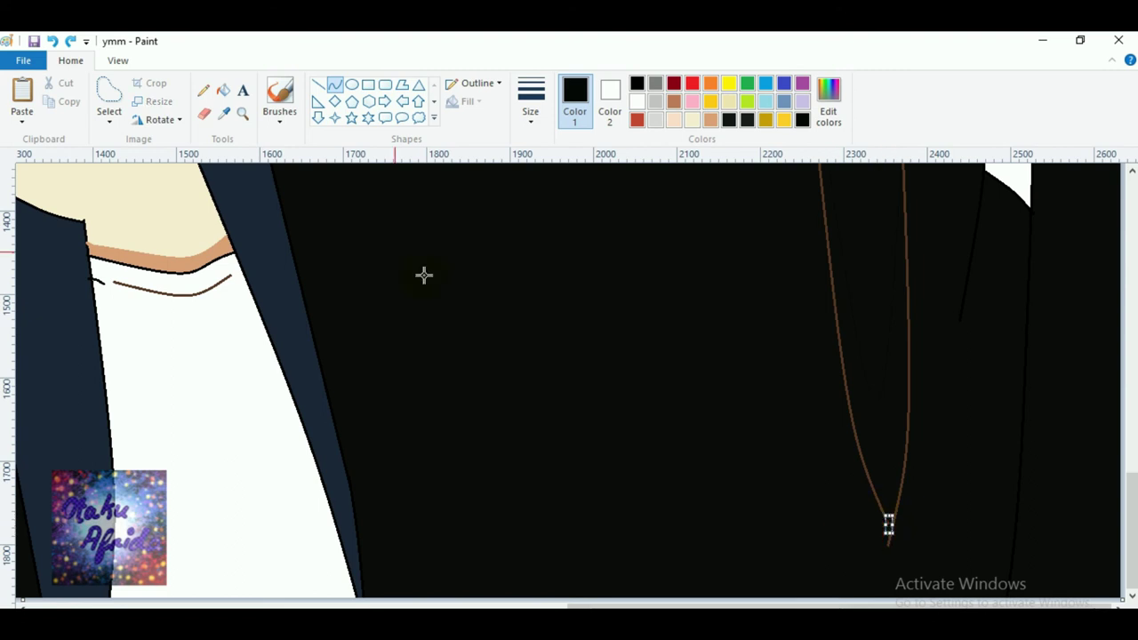
pyautogui.click(224, 90)
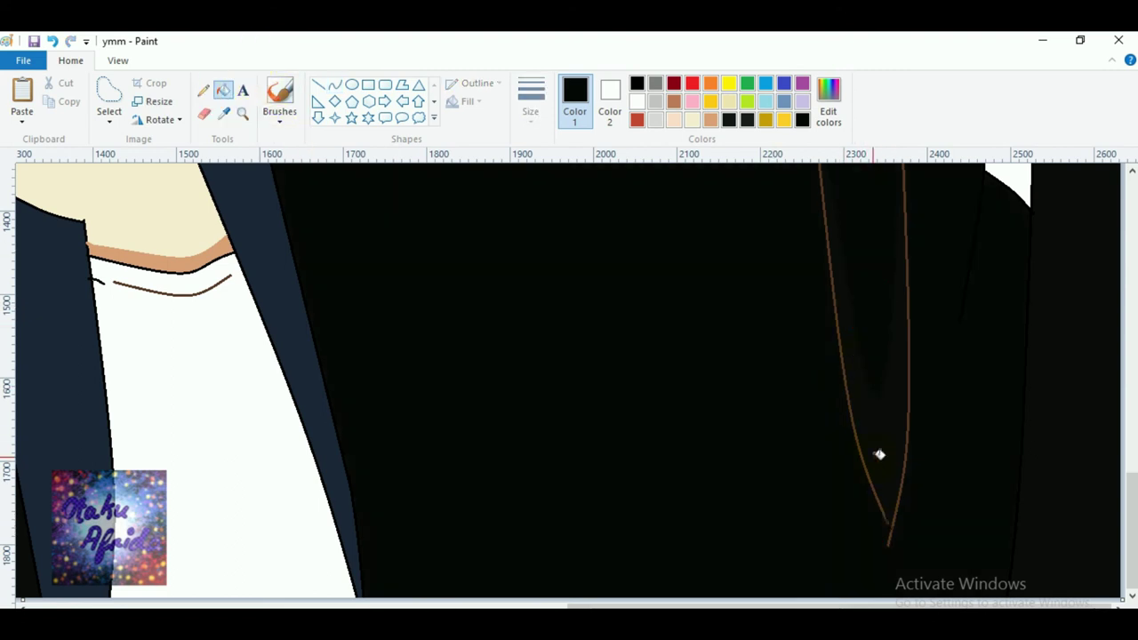
pyautogui.scroll(3, 920, 490)
pyautogui.scroll(3, 920, 496)
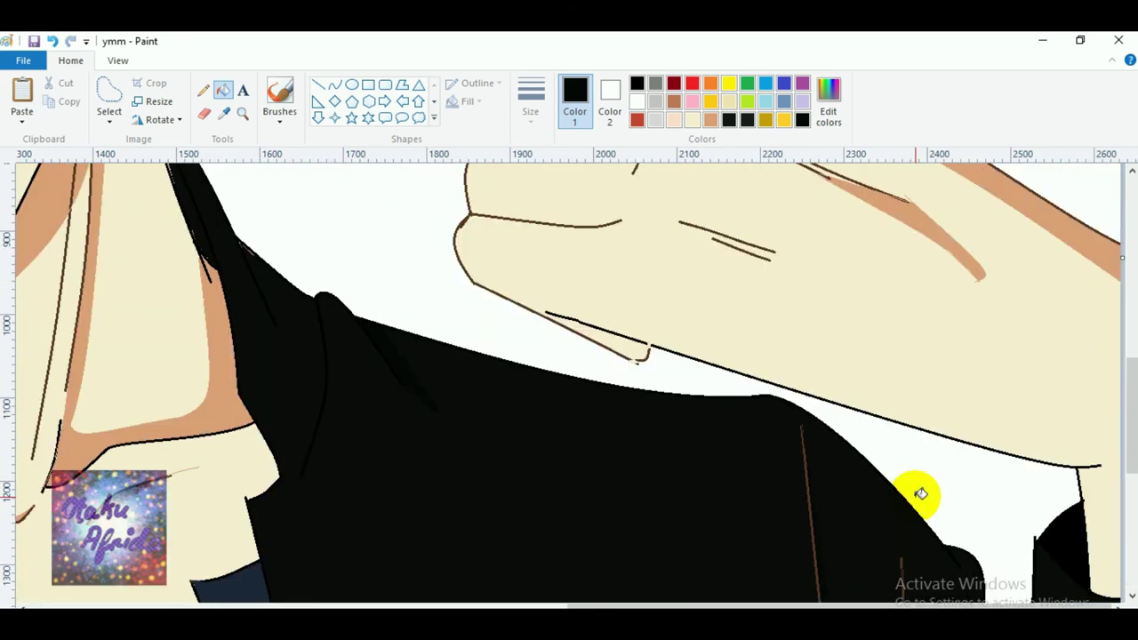
# Recolor the two brown fold lines on the right-hand sleeve pure black, including their upper ends.
pyautogui.scroll(-3, 920, 495)
pyautogui.scroll(-3, 685, 284)
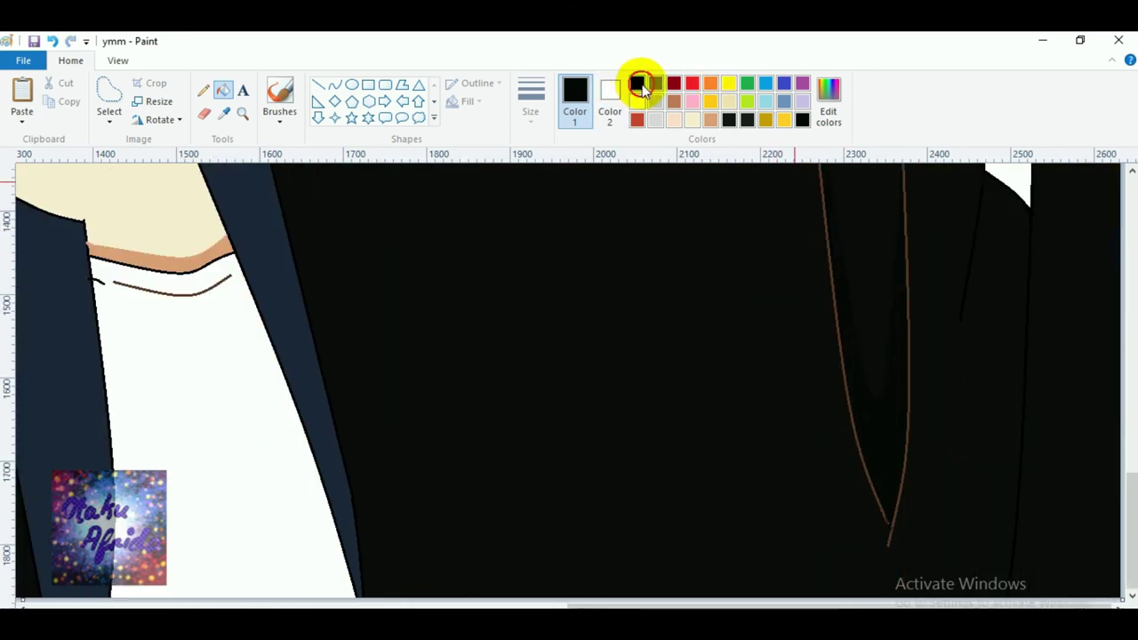
pyautogui.click(913, 296)
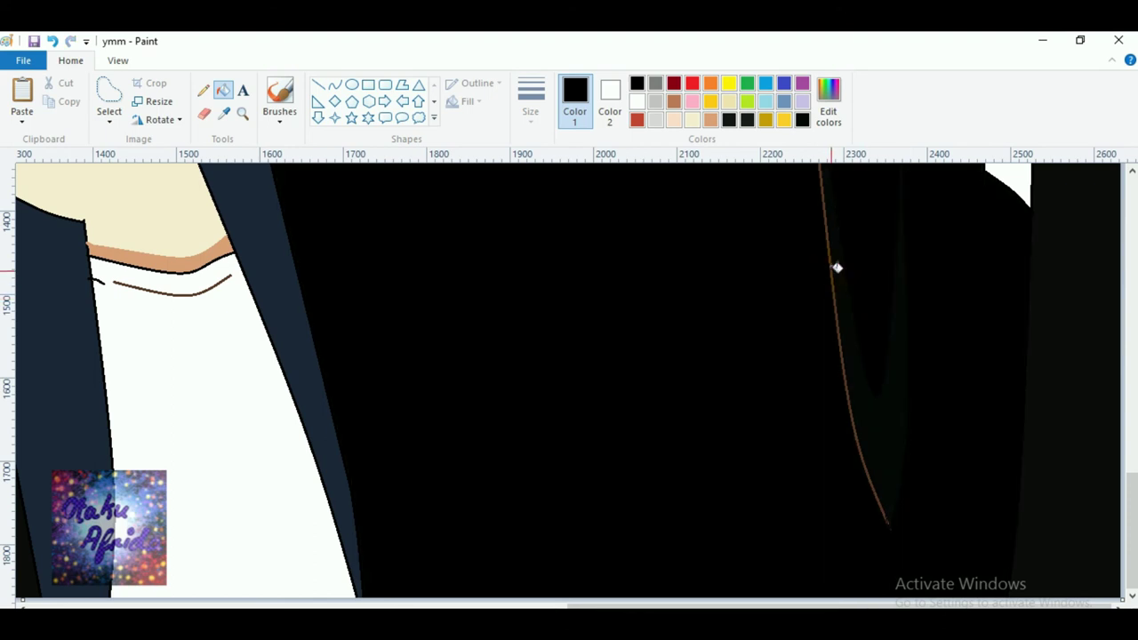
pyautogui.click(836, 269)
pyautogui.scroll(9, 805, 293)
pyautogui.click(338, 85)
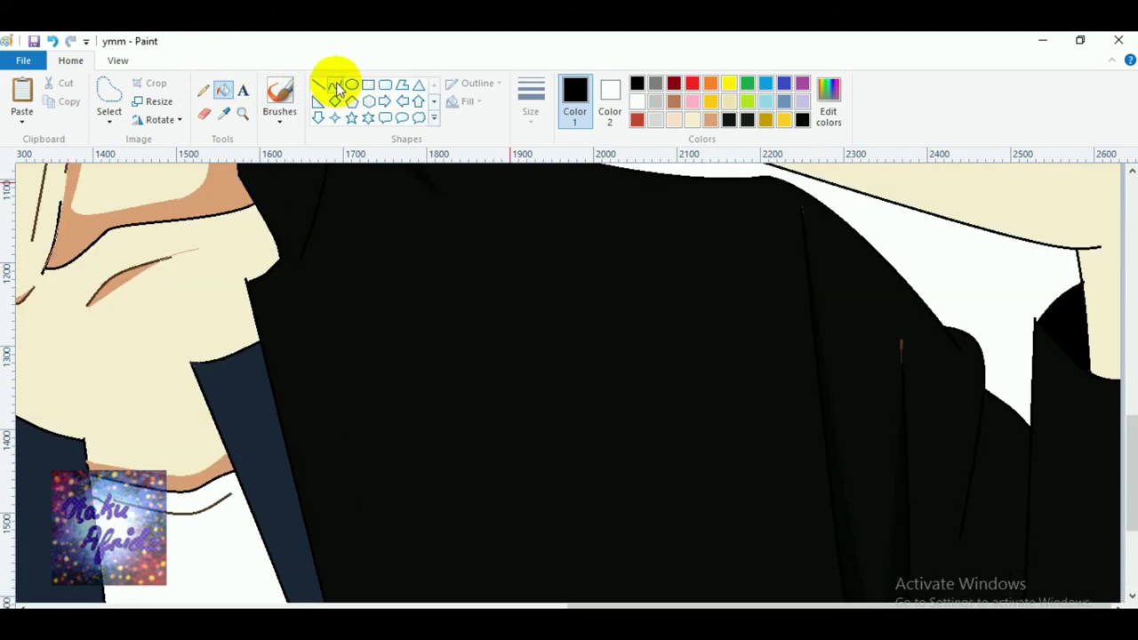
pyautogui.click(804, 204)
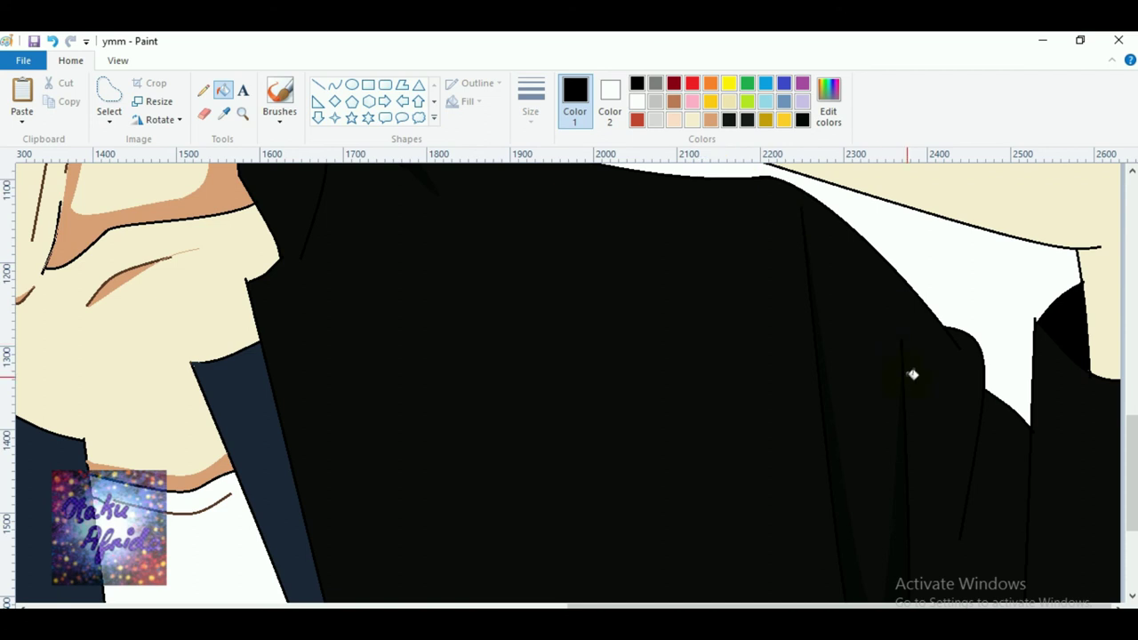
# Touch up the lower tip of the right-hand sleeve's fold lines with black fills, undoing the misplaced ones.
pyautogui.scroll(-3, 912, 373)
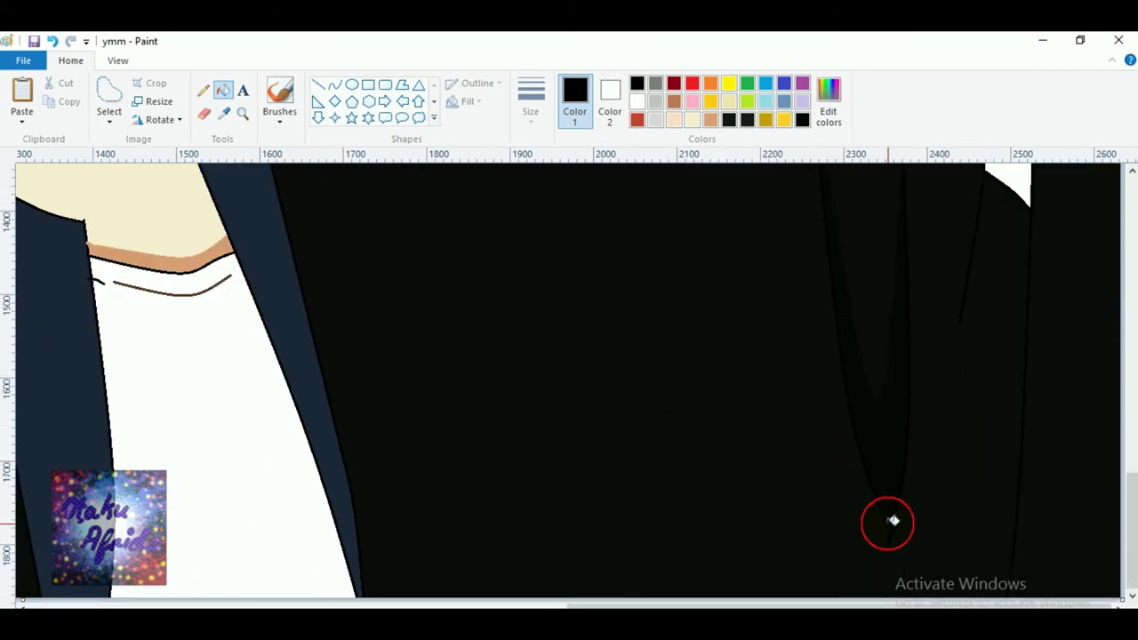
pyautogui.click(886, 522)
pyautogui.hotkey('ctrl', 'z')
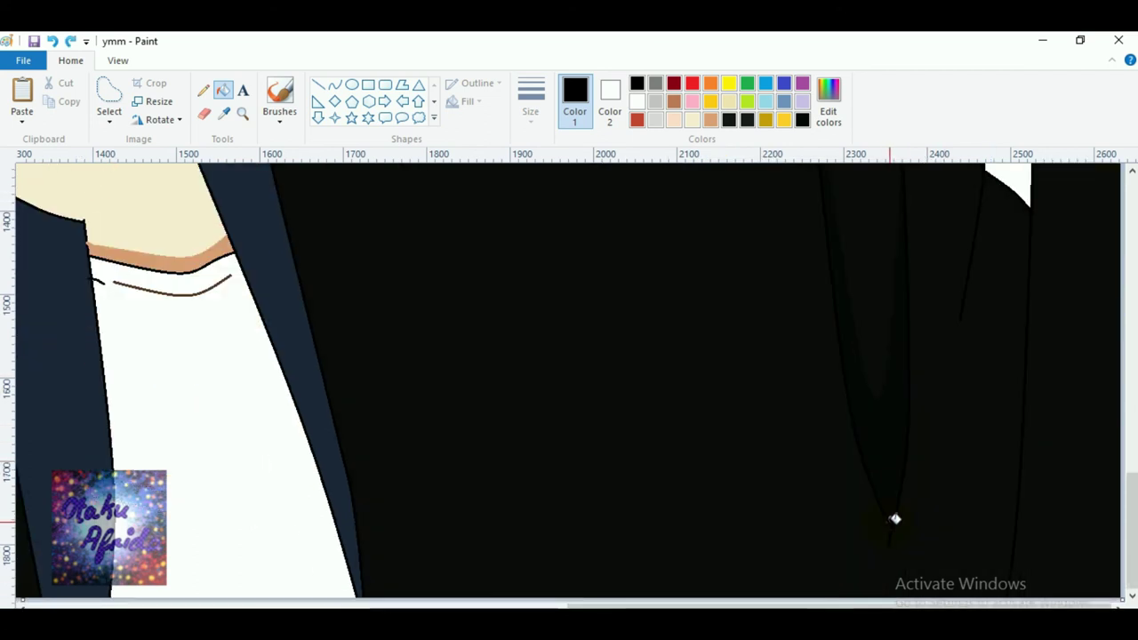
pyautogui.click(891, 523)
pyautogui.hotkey('ctrl', 'z')
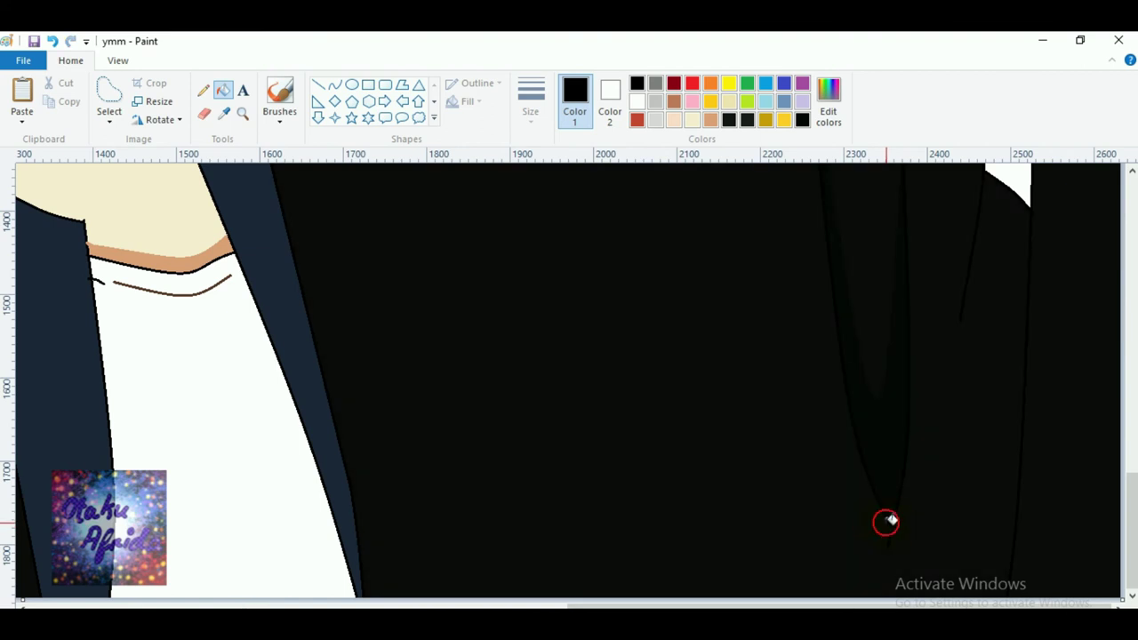
# Draw a near-black curved shadow beside the short crease near the right-hand sleeve's outer edge and fill it.
pyautogui.click(333, 82)
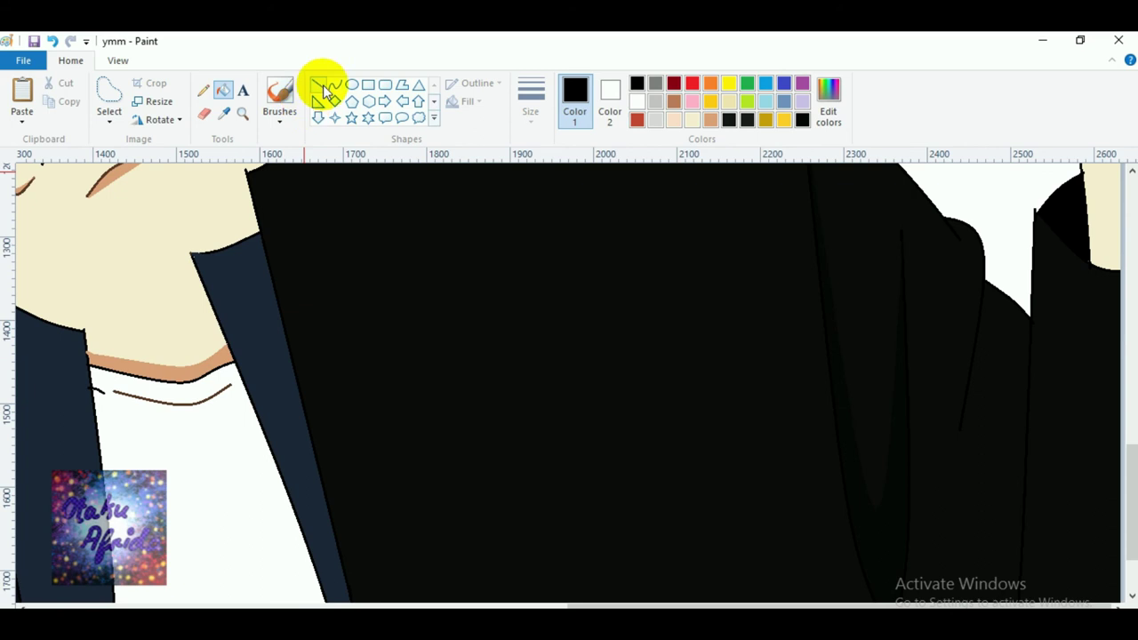
pyautogui.scroll(5, 810, 280)
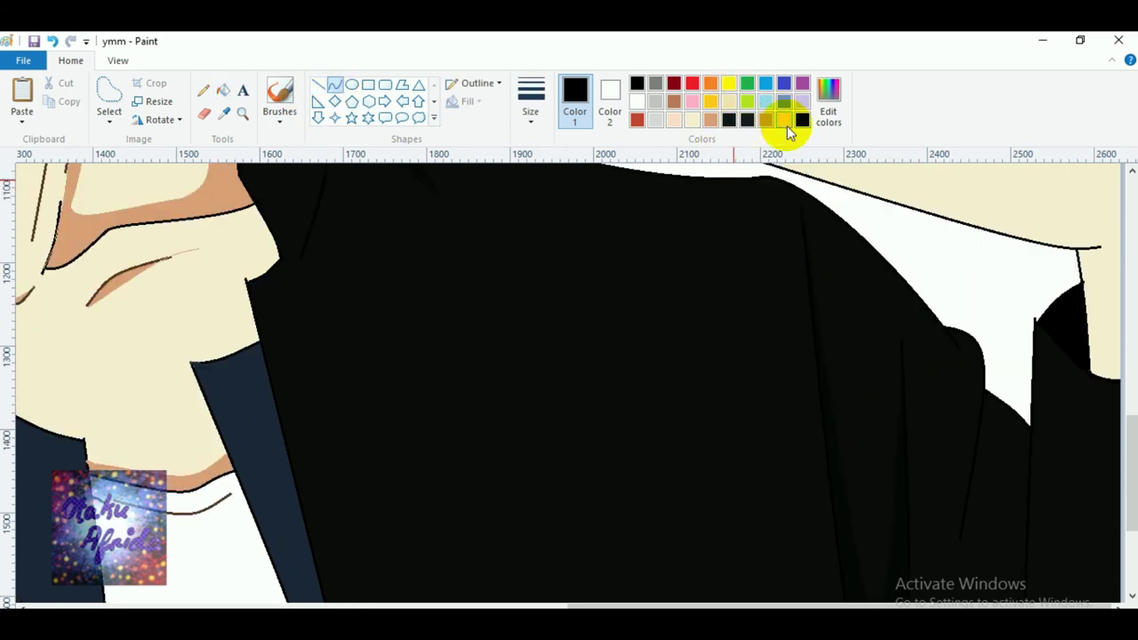
pyautogui.click(802, 124)
pyautogui.scroll(-2, 894, 305)
pyautogui.scroll(2, 1016, 213)
pyautogui.scroll(-3, 1014, 356)
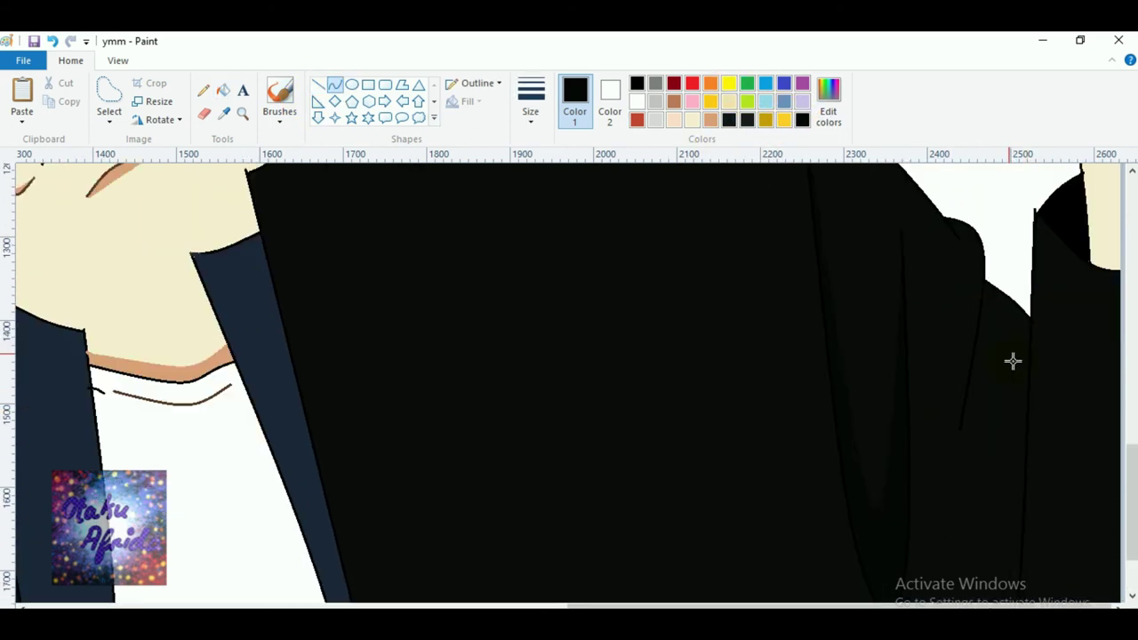
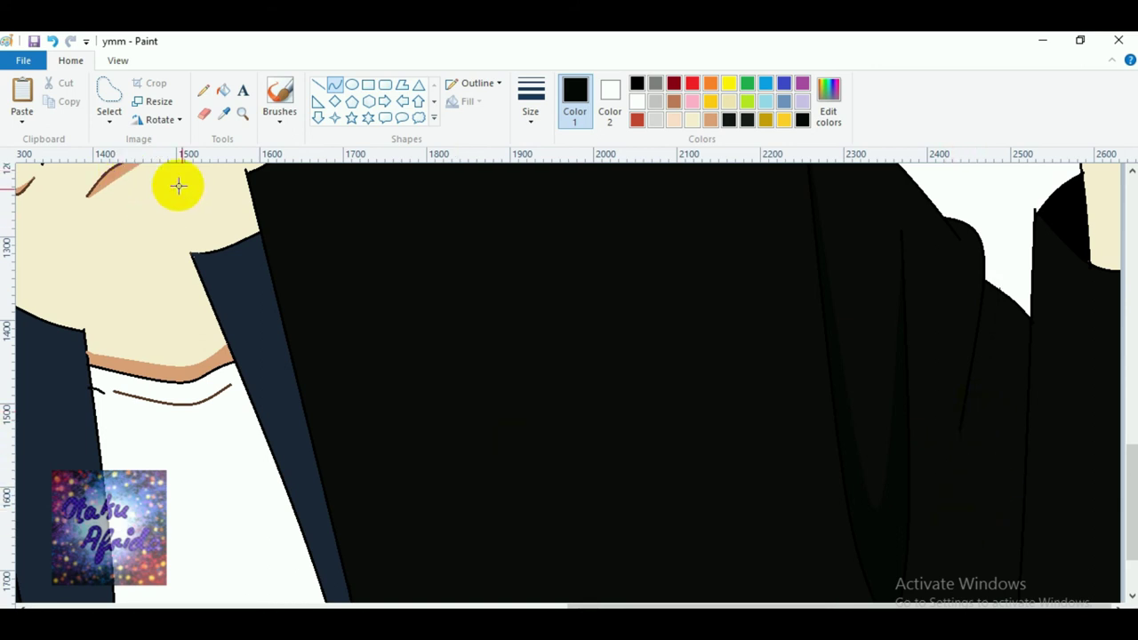
pyautogui.click(223, 90)
pyautogui.click(948, 526)
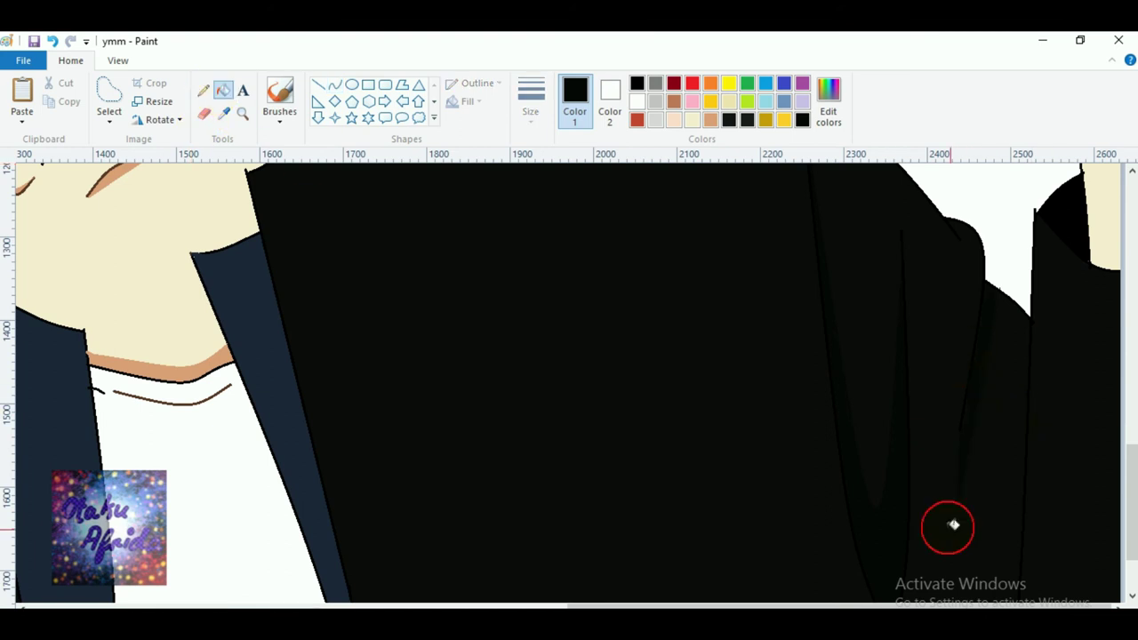
pyautogui.scroll(3, 934, 356)
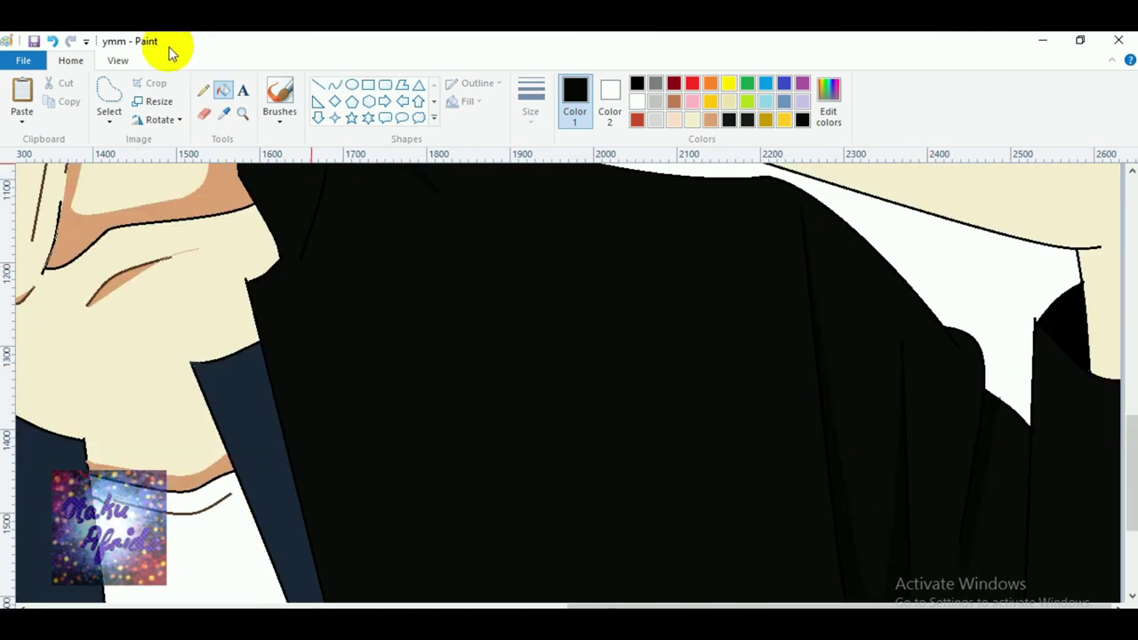
# Draw a near-black curved shadow along the jacket's front seam beside the gold buttons and fill it.
pyautogui.scroll(6, 280, 285)
pyautogui.click(242, 113)
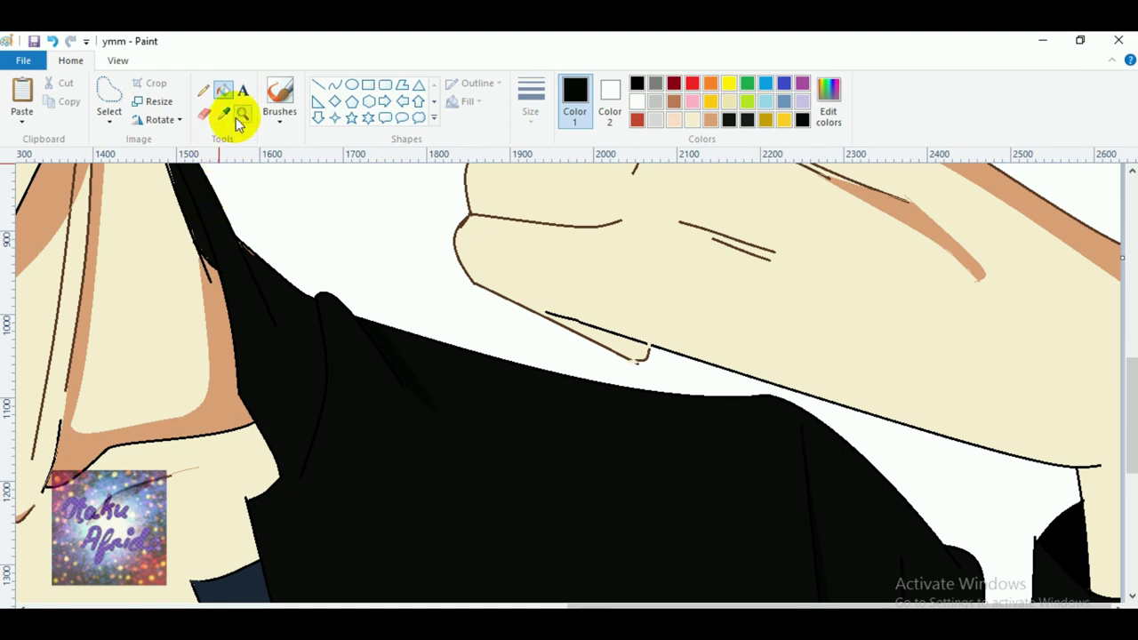
pyautogui.rightClick(330, 432)
pyautogui.rightClick(325, 432)
pyautogui.click(281, 517)
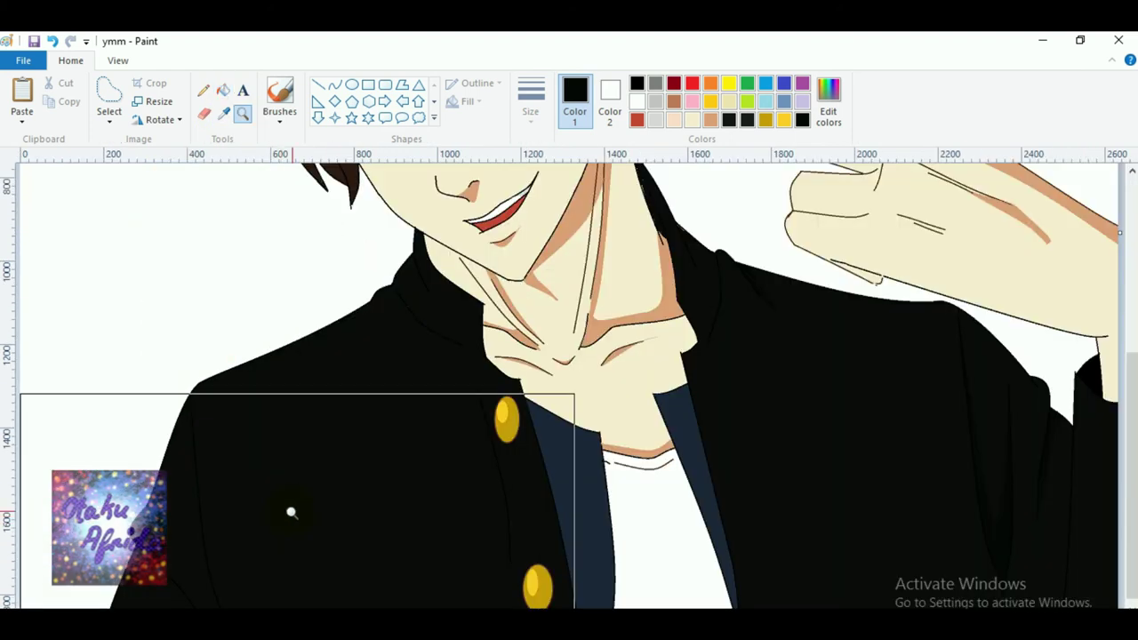
pyautogui.click(335, 86)
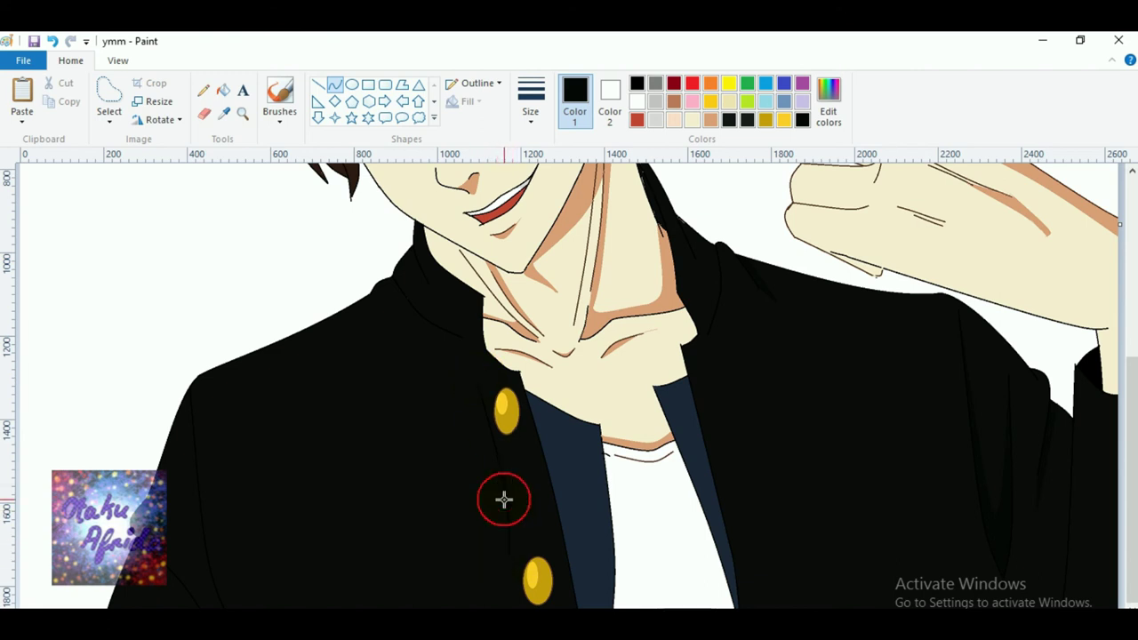
pyautogui.click(223, 90)
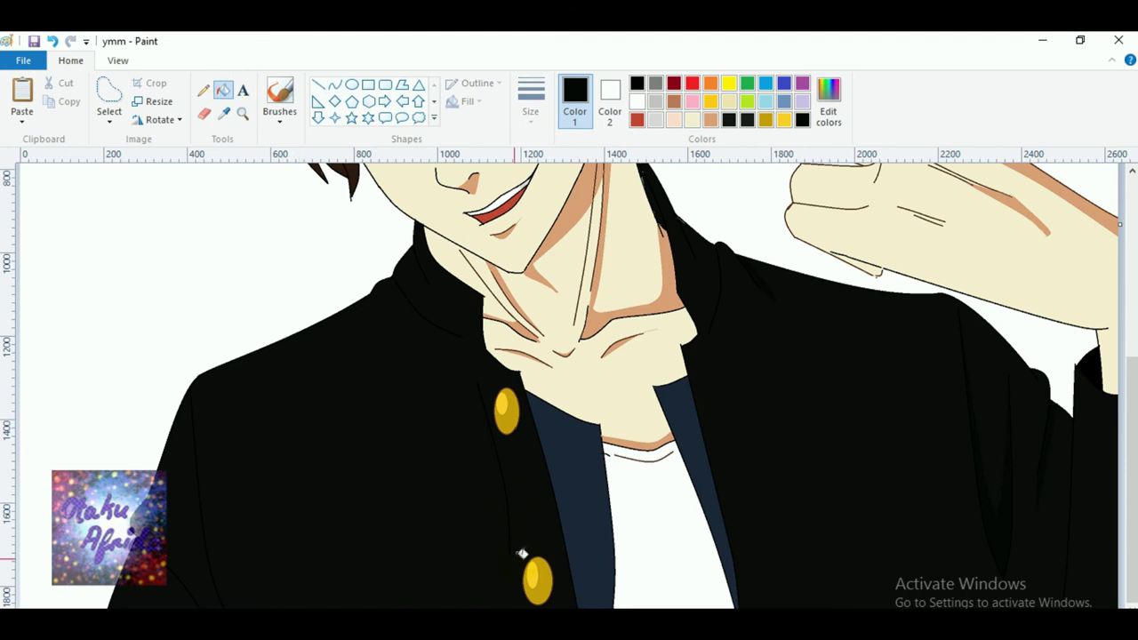
pyautogui.click(502, 447)
# Draw near-black curved shadow edges along the seam and lower fold of the left-hand sleeve and fill the shadows.
pyautogui.click(335, 85)
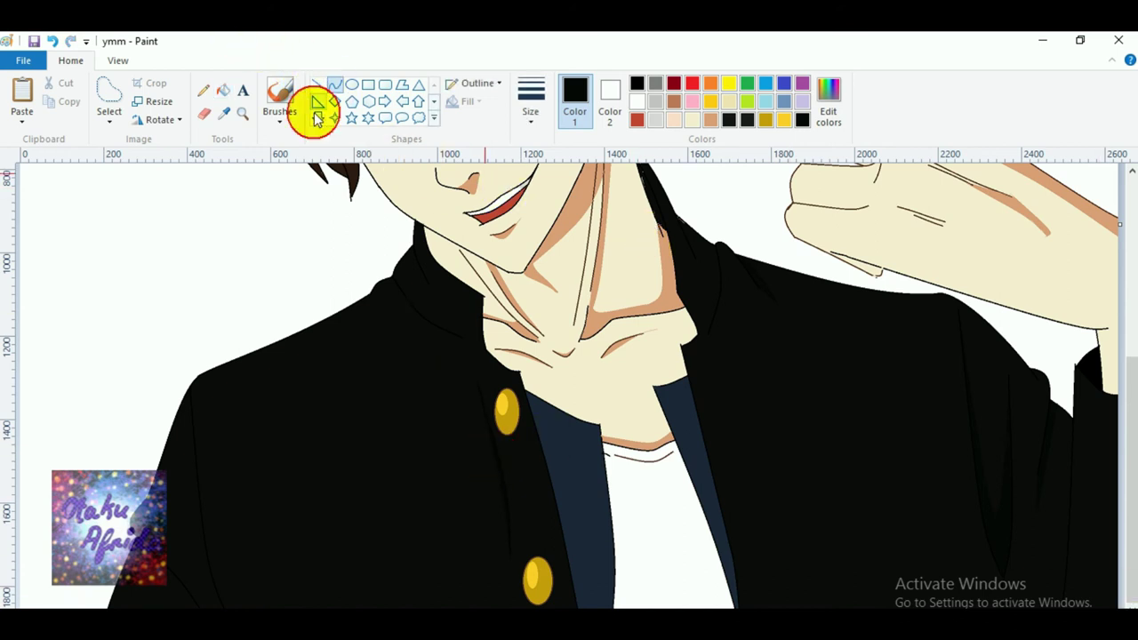
pyautogui.click(201, 395)
pyautogui.moveTo(193, 427); pyautogui.dragTo(158, 543)
pyautogui.click(194, 585)
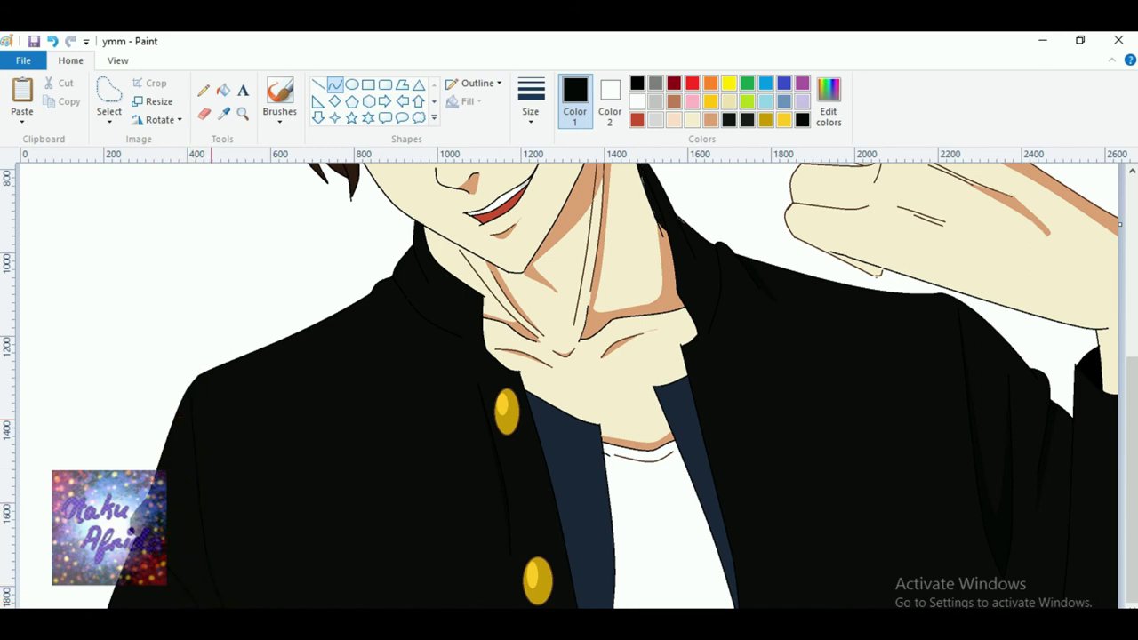
pyautogui.click(703, 587)
pyautogui.moveTo(229, 637); pyautogui.dragTo(231, 639)
pyautogui.click(209, 563)
pyautogui.click(293, 582)
pyautogui.click(223, 89)
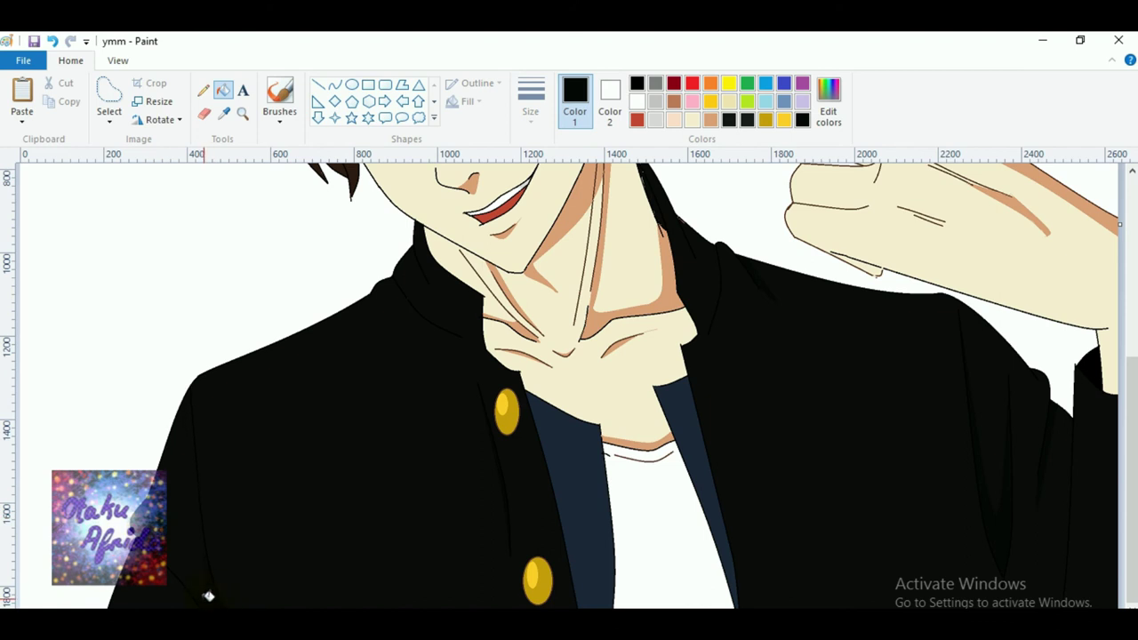
pyautogui.scroll(5, 272, 462)
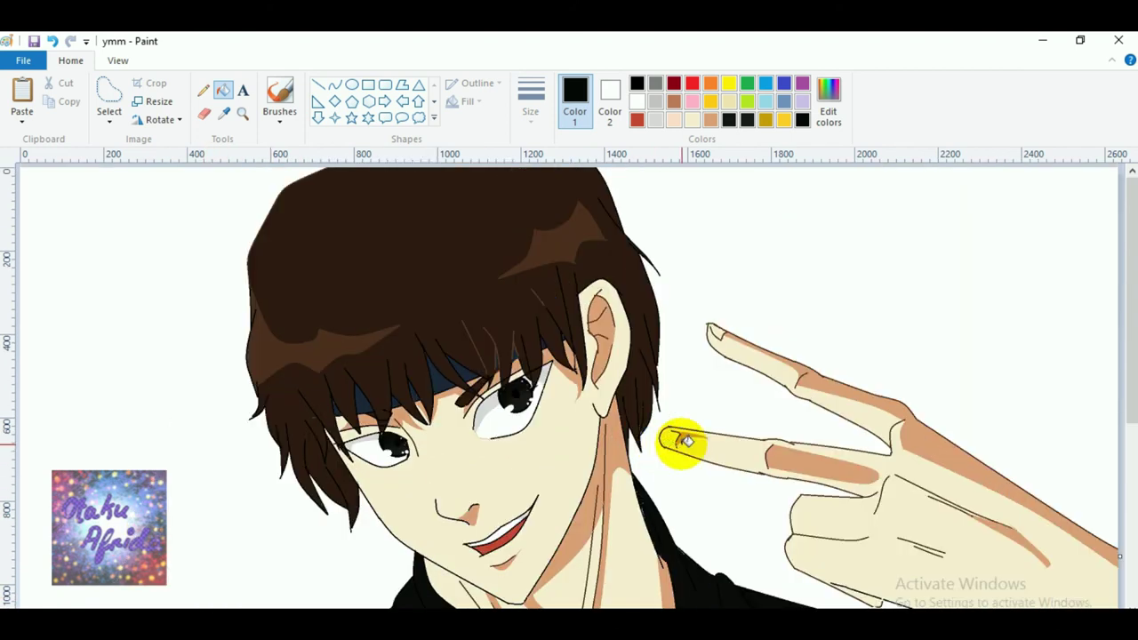
# Fill the white shirt inside the jacket's opening with light gray.
pyautogui.scroll(-5, 724, 453)
pyautogui.scroll(2, 724, 453)
pyautogui.scroll(-2, 730, 456)
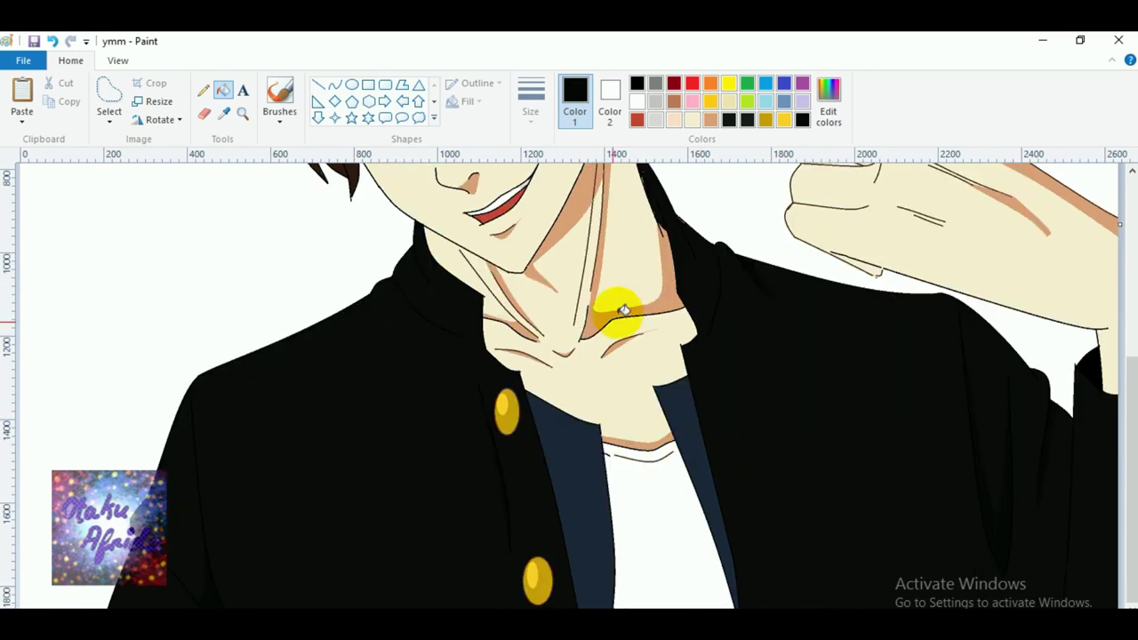
pyautogui.click(656, 121)
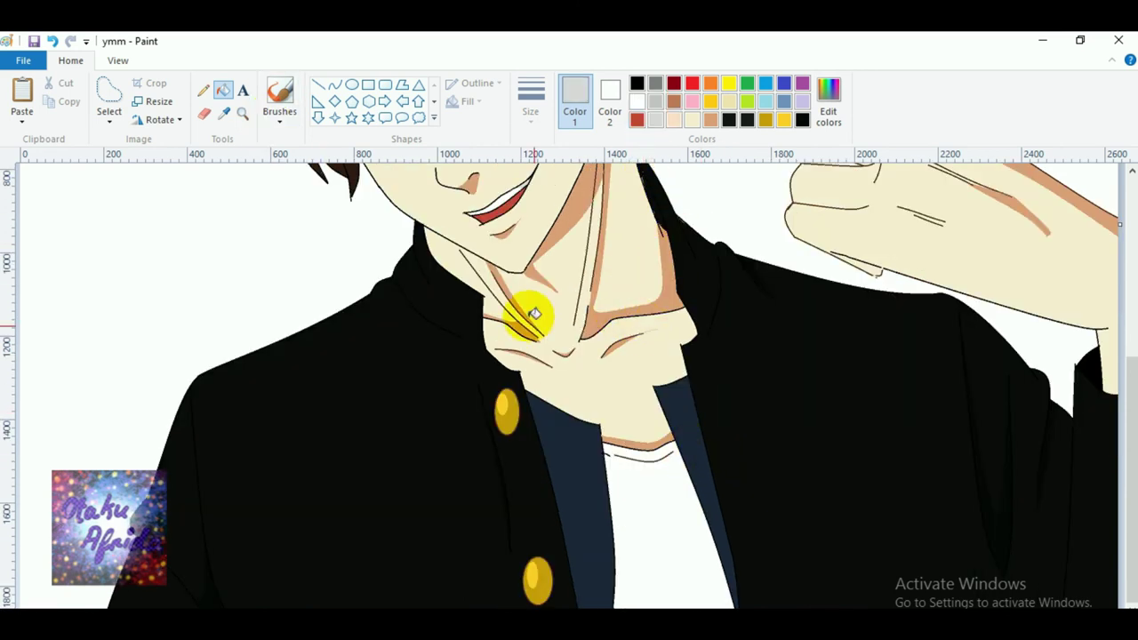
pyautogui.click(654, 489)
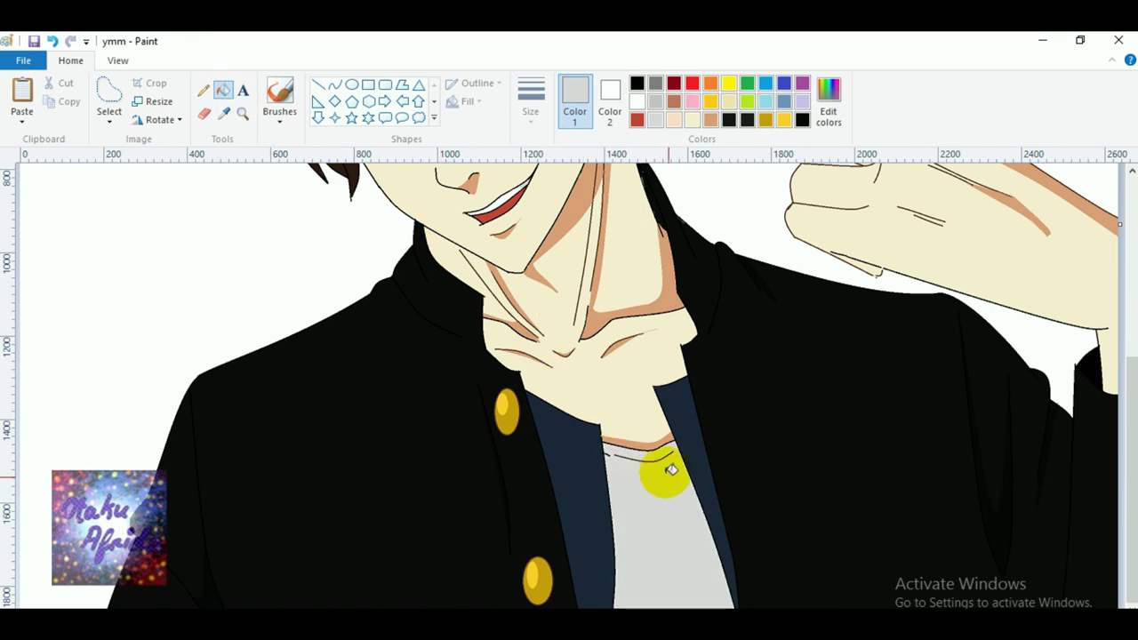
# Mix a darker gray, draw a curved shadow edge down the right-hand side of the shirt and fill the shadow.
pyautogui.click(828, 100)
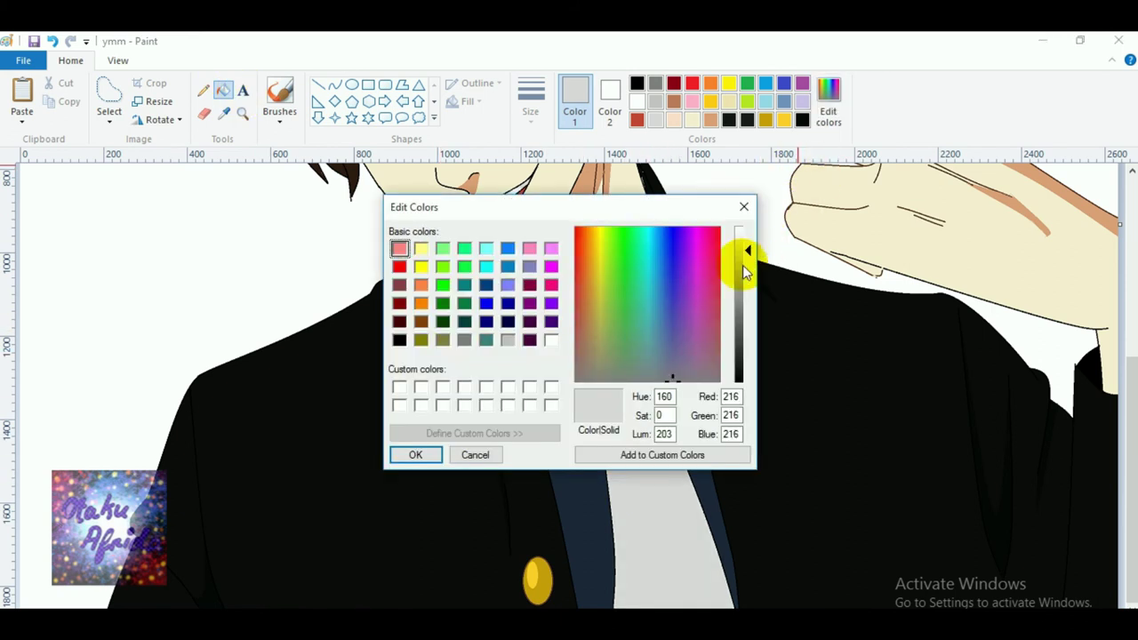
pyautogui.moveTo(745, 251); pyautogui.dragTo(745, 260)
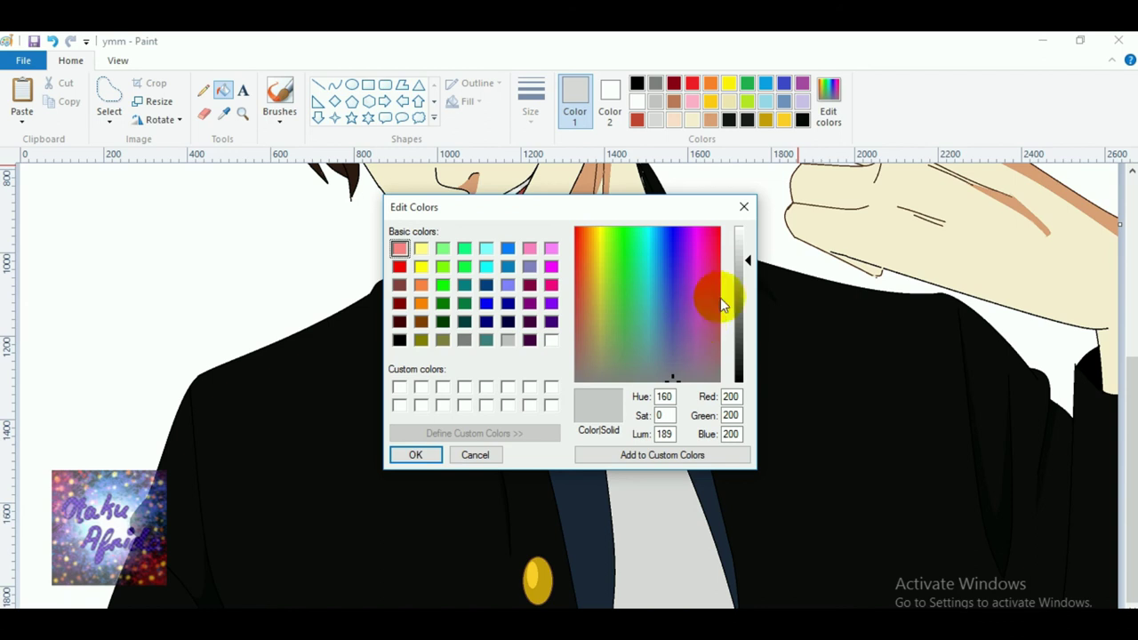
pyautogui.click(742, 280)
pyautogui.click(409, 454)
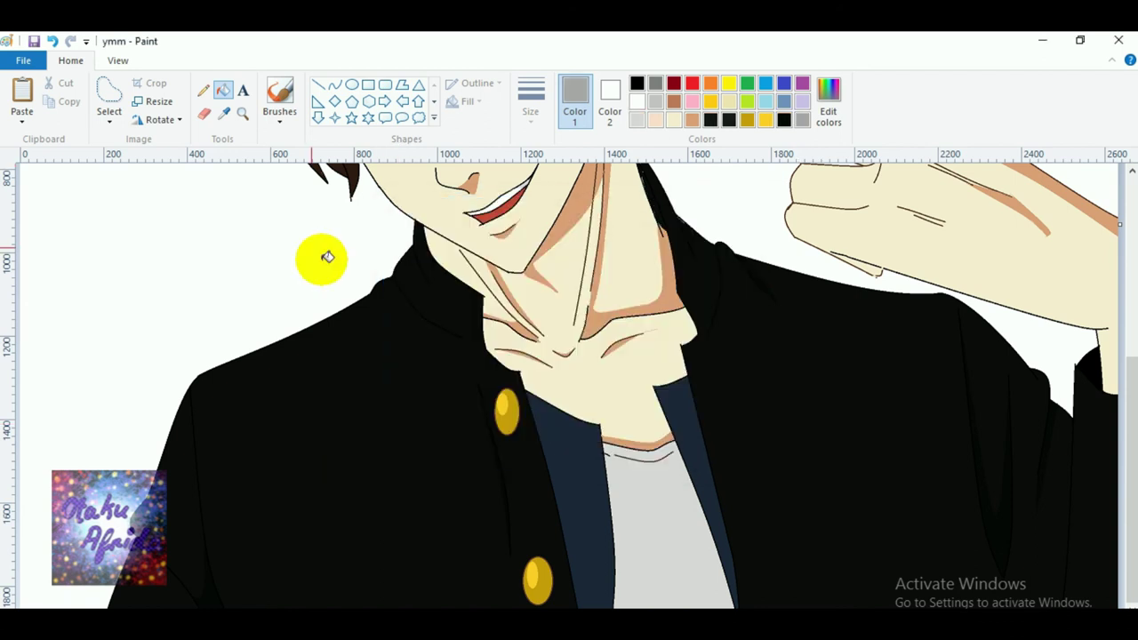
pyautogui.click(334, 85)
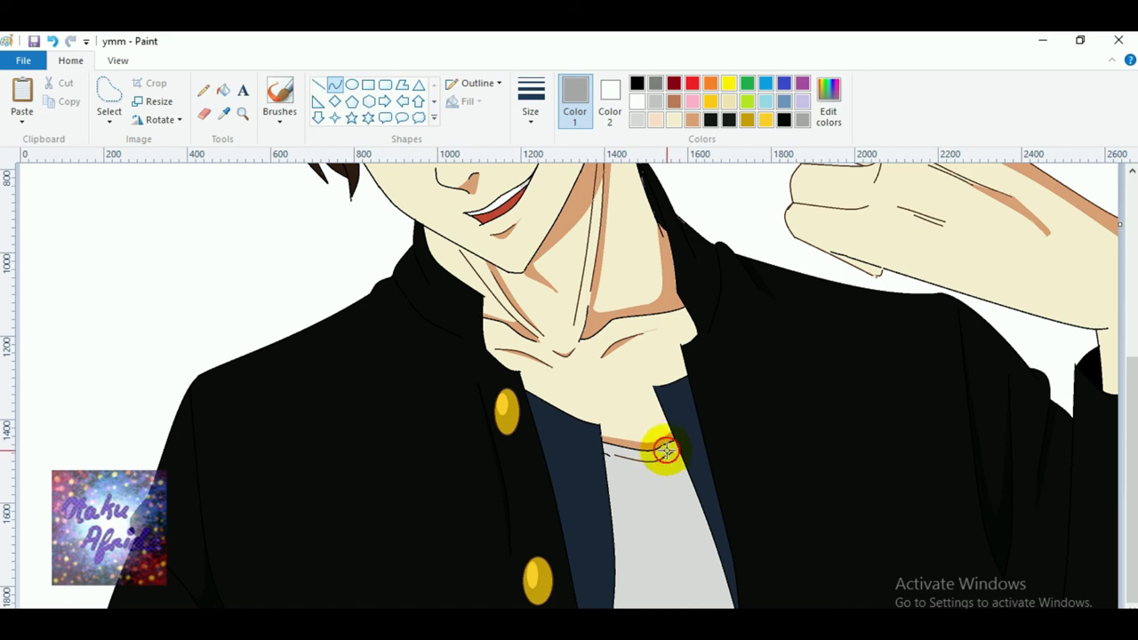
pyautogui.moveTo(668, 452); pyautogui.dragTo(605, 638)
pyautogui.moveTo(642, 589); pyautogui.dragTo(686, 584)
pyautogui.click(692, 578)
pyautogui.click(223, 90)
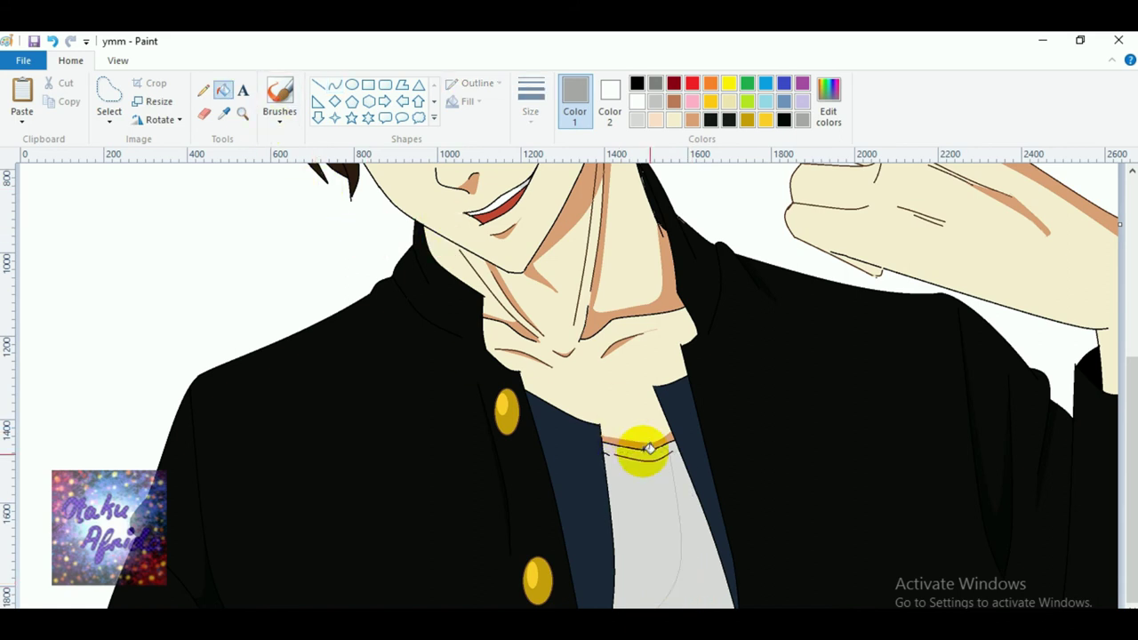
pyautogui.click(680, 462)
pyautogui.click(671, 450)
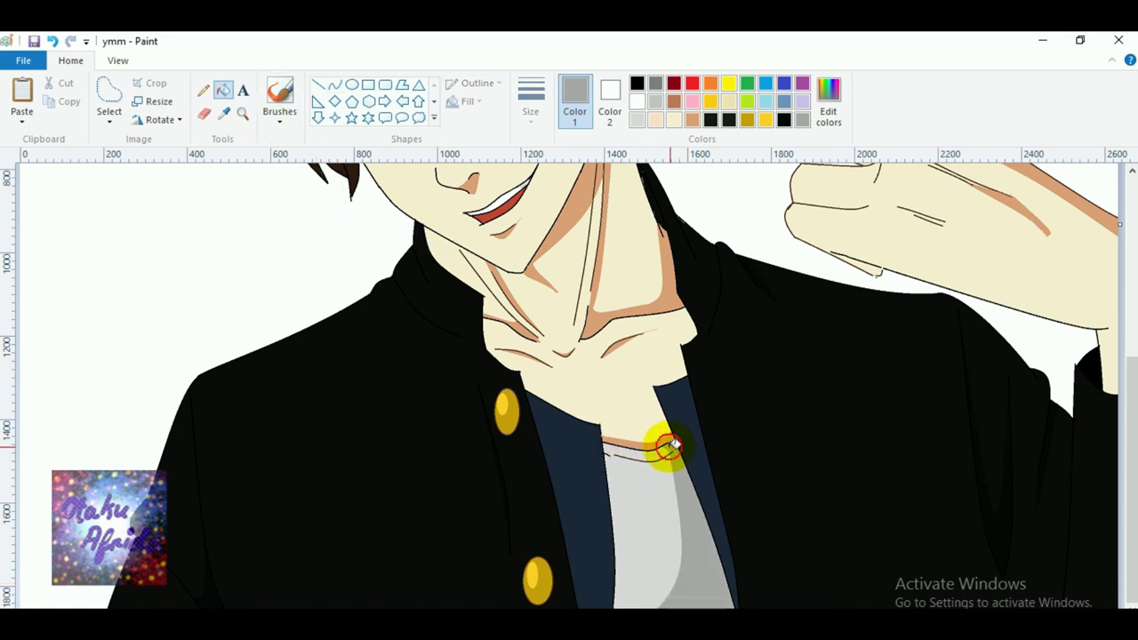
# Fill the shadow areas in the whites of both eyes with the darker gray.
pyautogui.scroll(5, 544, 401)
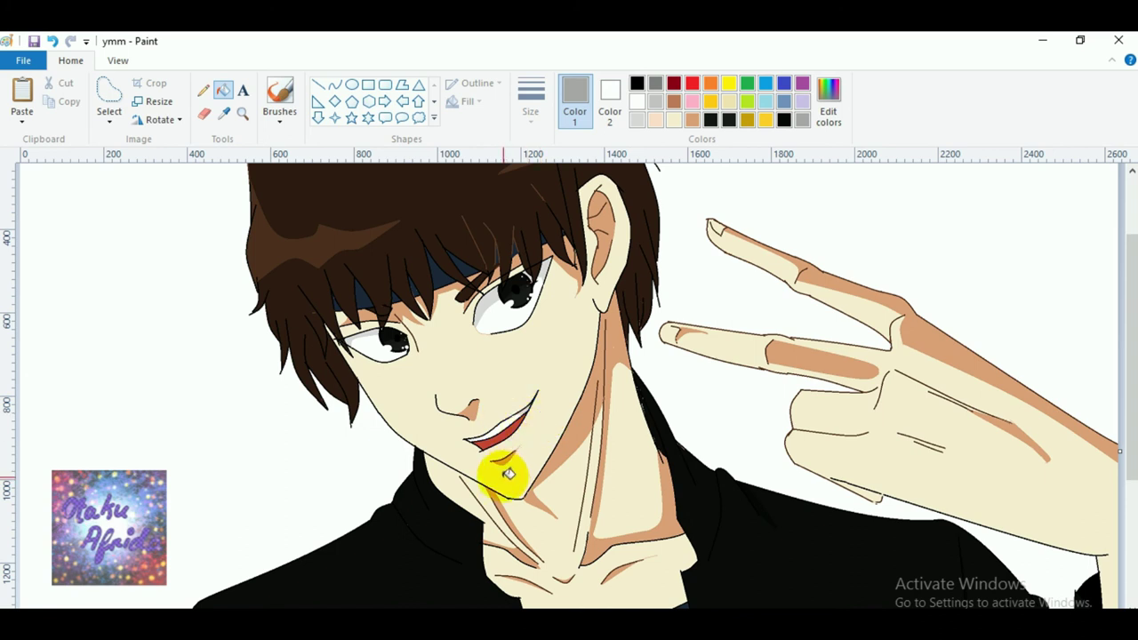
pyautogui.click(514, 294)
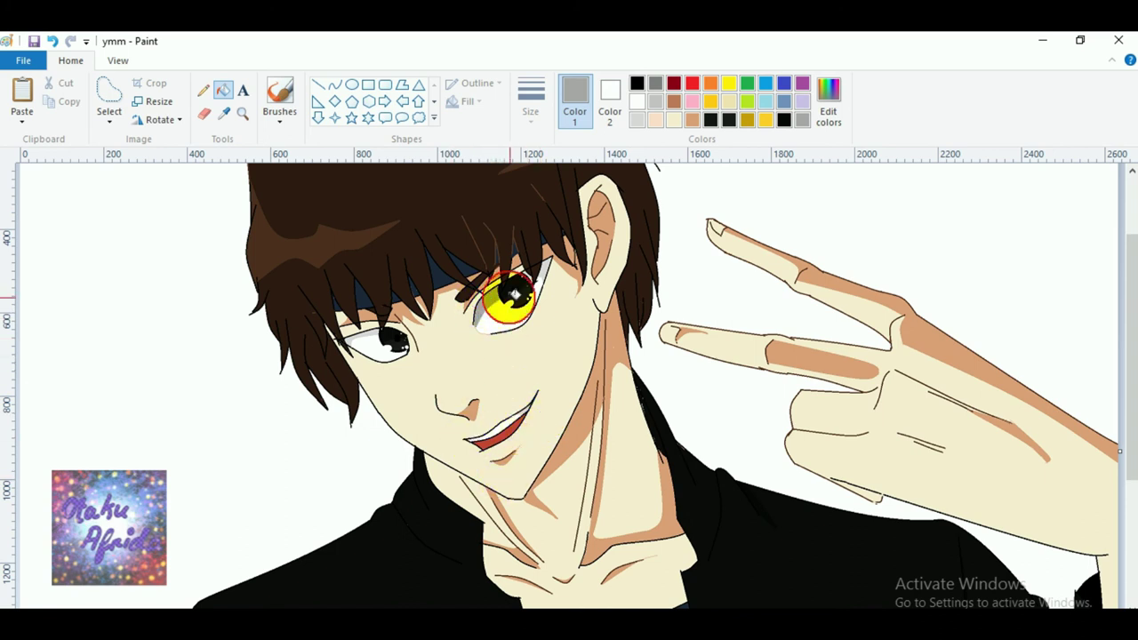
pyautogui.click(543, 273)
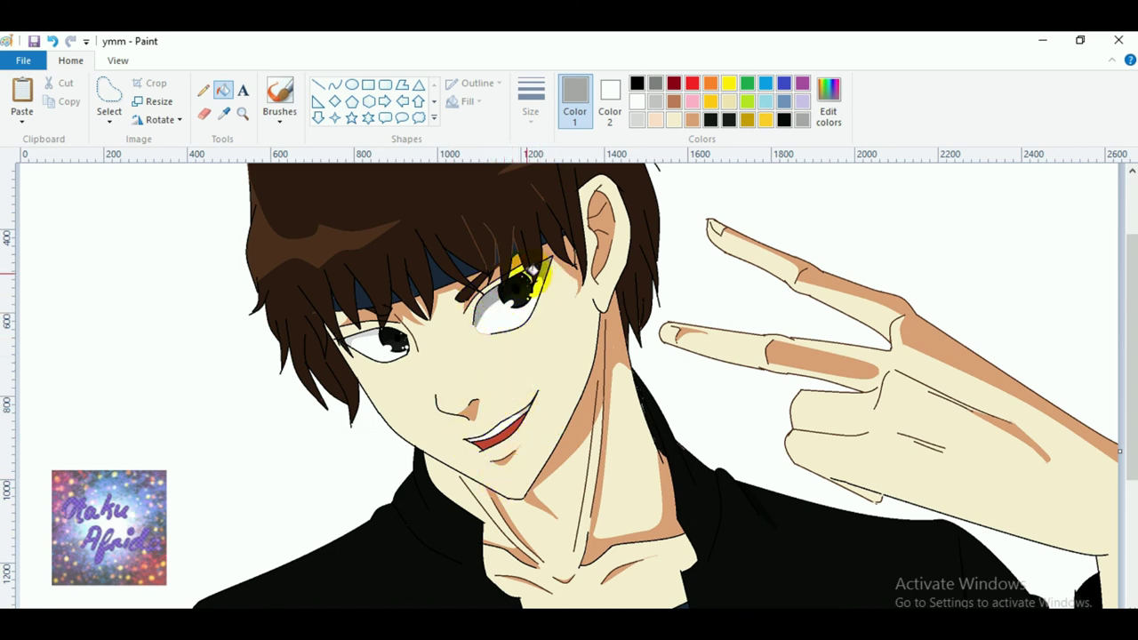
pyautogui.click(371, 331)
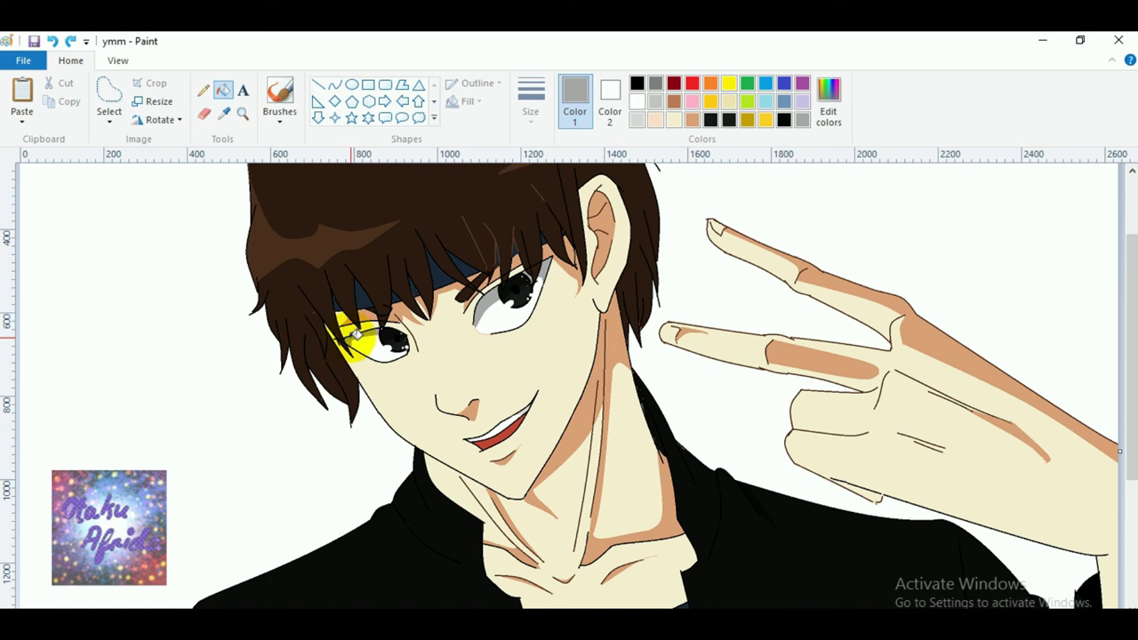
# Try gray fills on the teeth and the side of the neck, undoing them.
pyautogui.click(530, 408)
pyautogui.hotkey('ctrl', 'z')
pyautogui.click(634, 443)
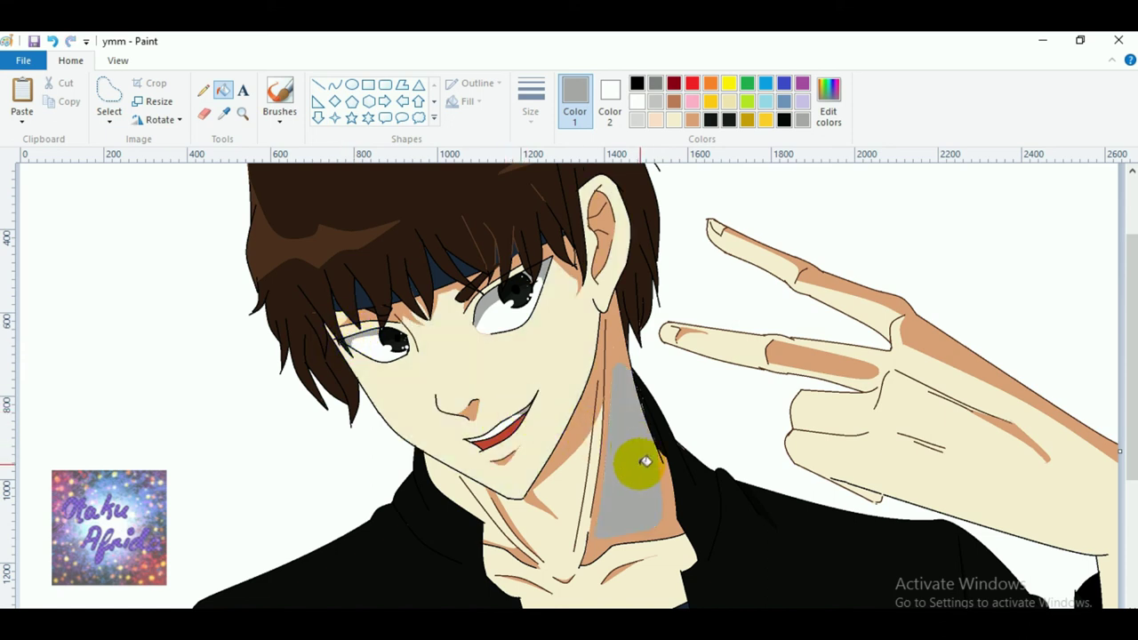
pyautogui.hotkey('ctrl', 'z')
pyautogui.scroll(-3, 685, 483)
pyautogui.scroll(3, 712, 501)
pyautogui.scroll(-3, 713, 502)
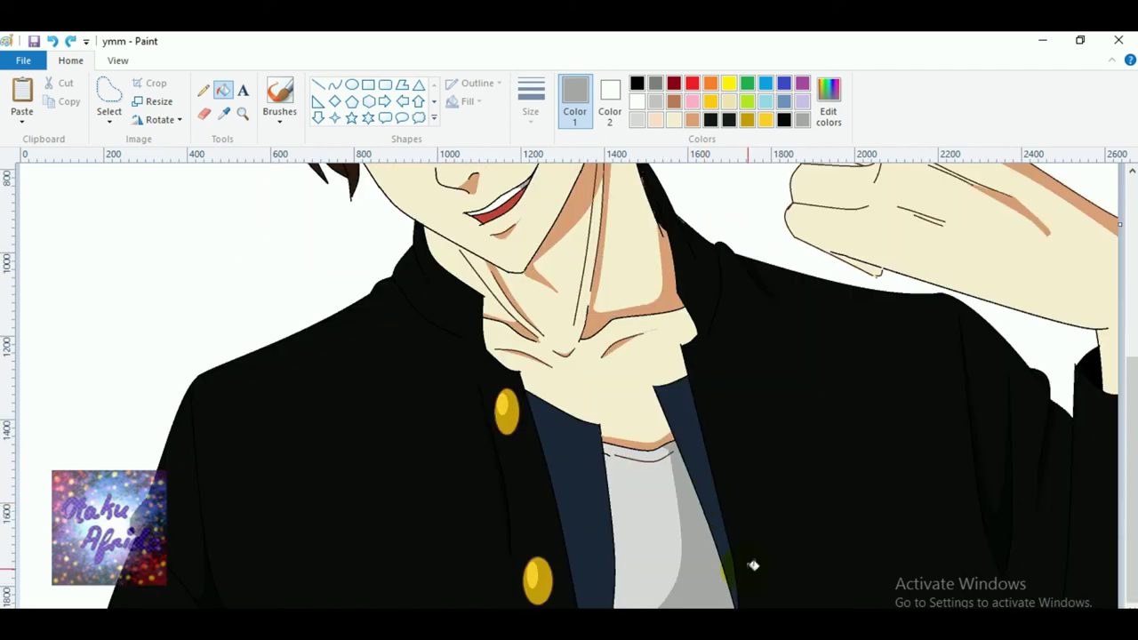
pyautogui.scroll(5, 599, 592)
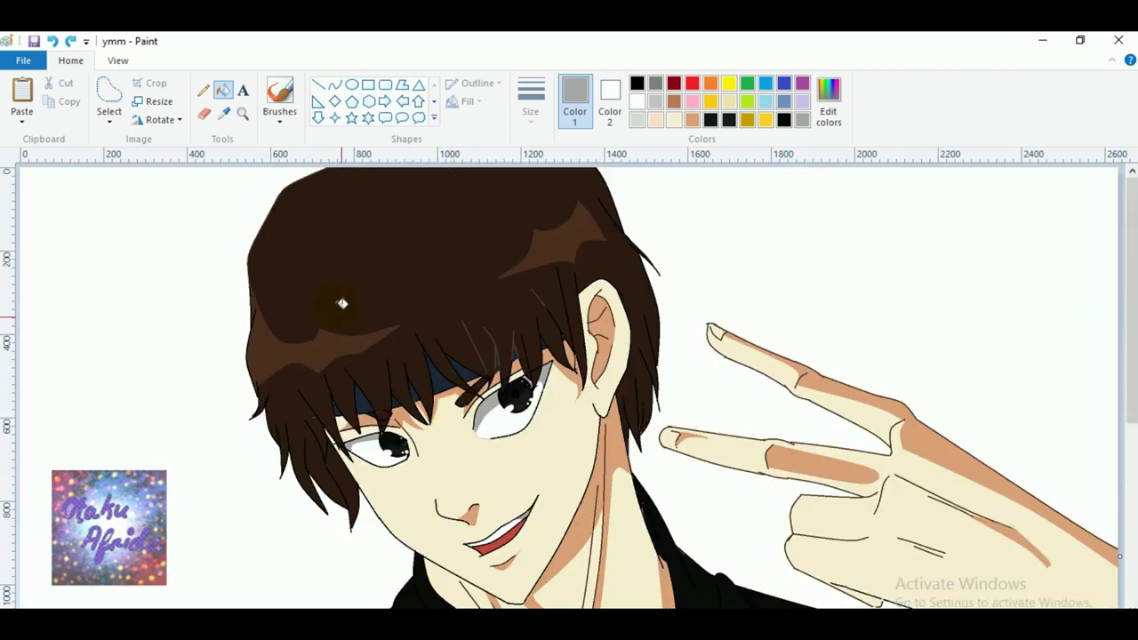
# Test the oil and watercolor brushes in gray on the blank background and the cheek, undoing the strokes.
pyautogui.click(279, 111)
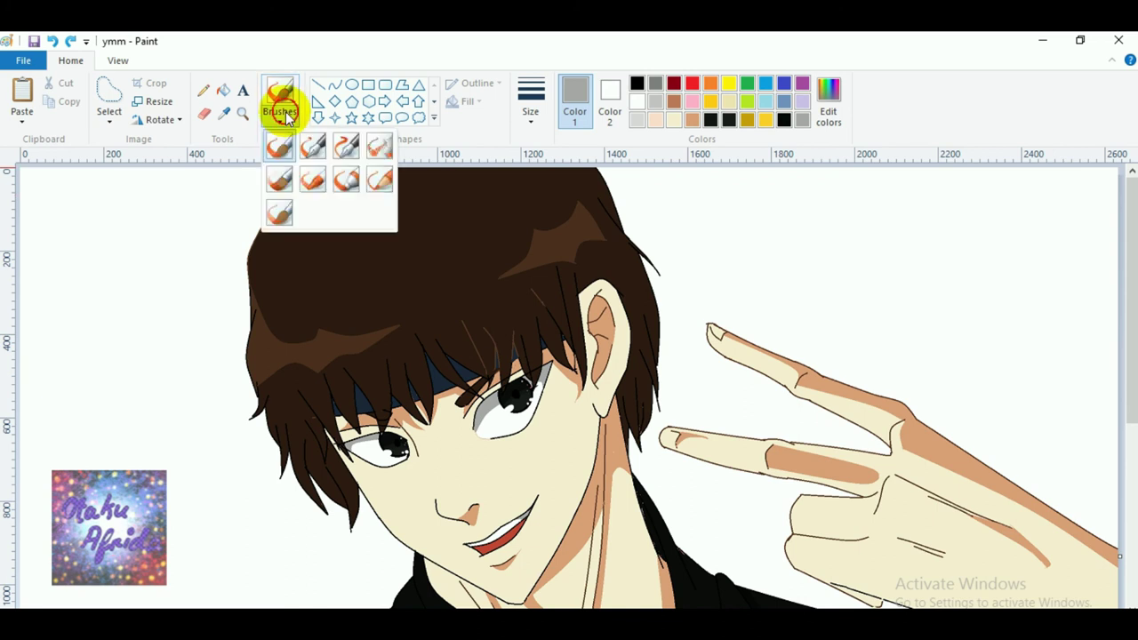
pyautogui.click(281, 182)
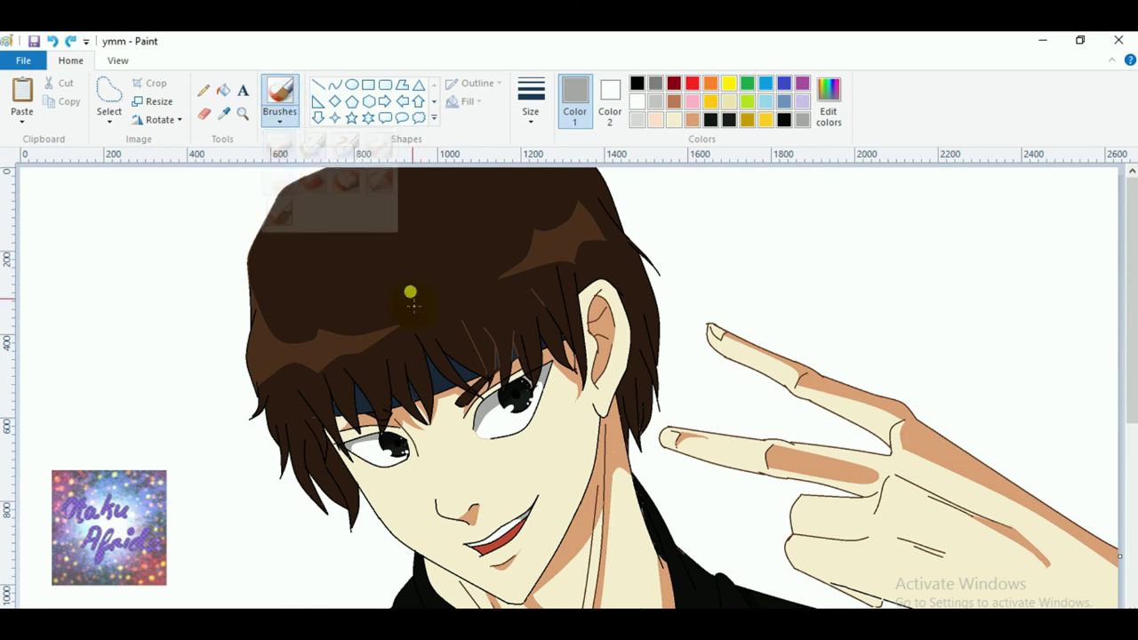
pyautogui.moveTo(894, 212); pyautogui.dragTo(851, 223)
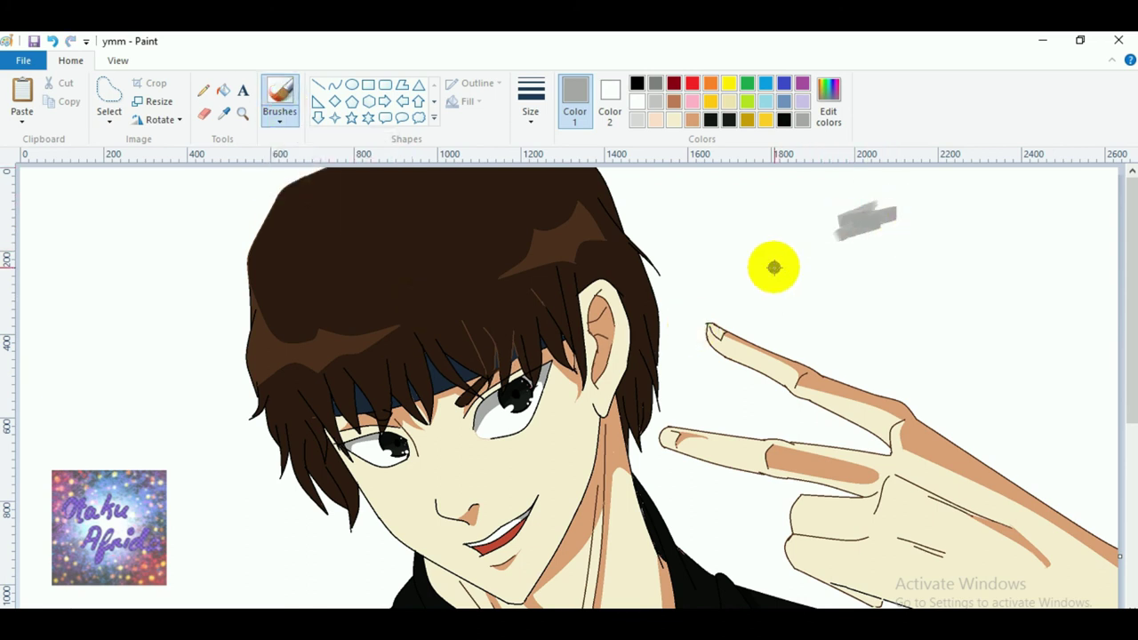
pyautogui.hotkey('ctrl', 'z')
pyautogui.moveTo(559, 427)
pyautogui.mouseDown()
pyautogui.moveTo(540, 432)
pyautogui.moveTo(547, 439)
pyautogui.mouseUp()
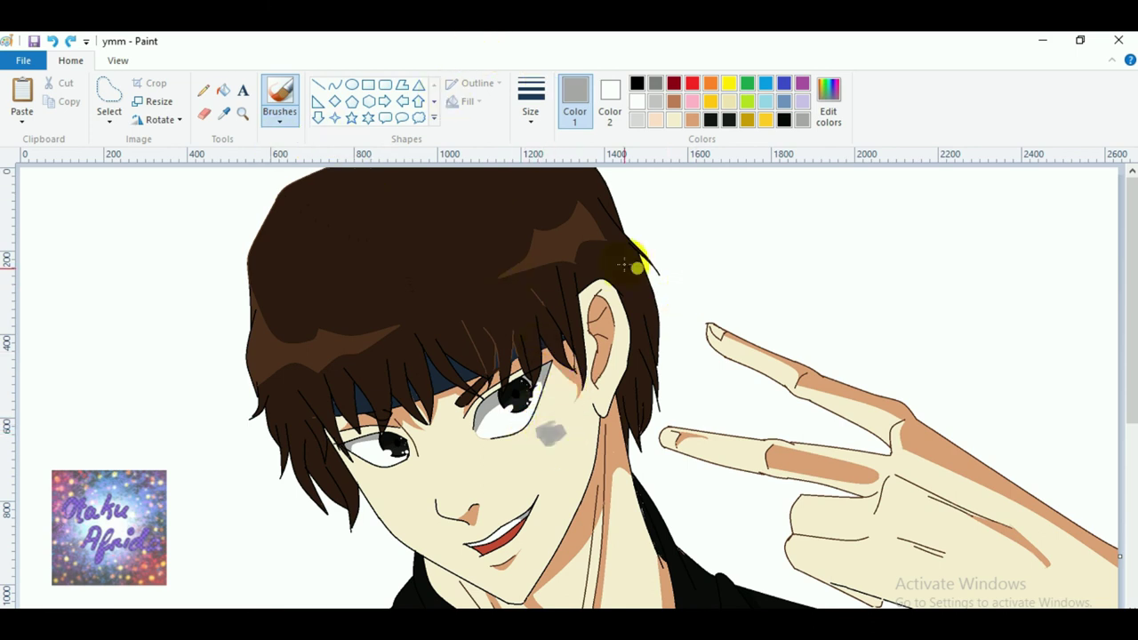
pyautogui.click(286, 125)
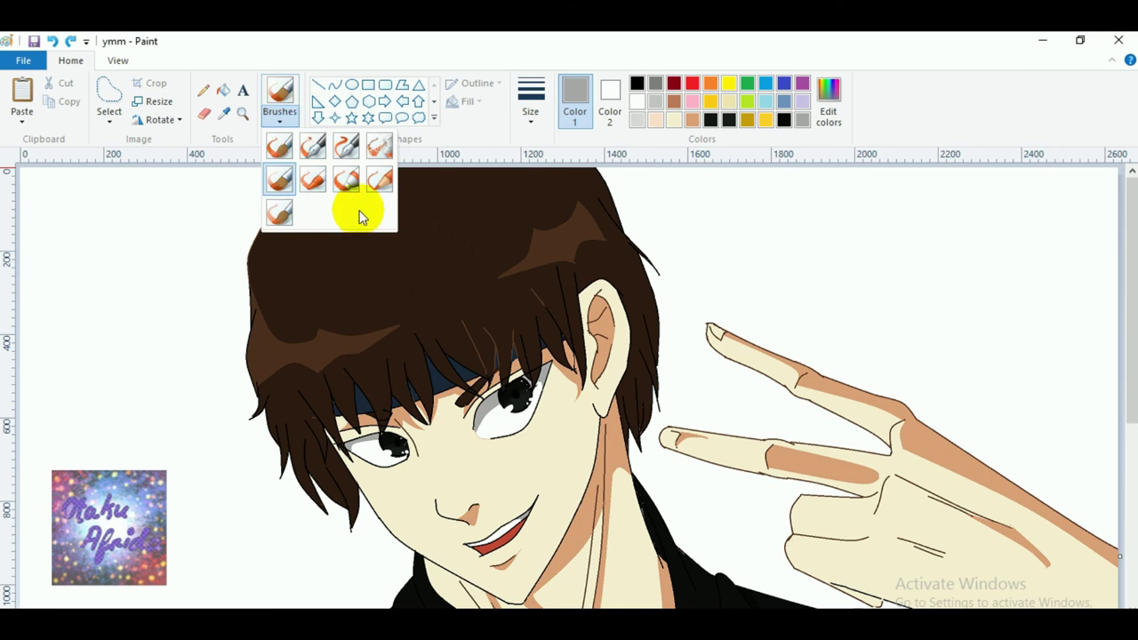
pyautogui.click(279, 211)
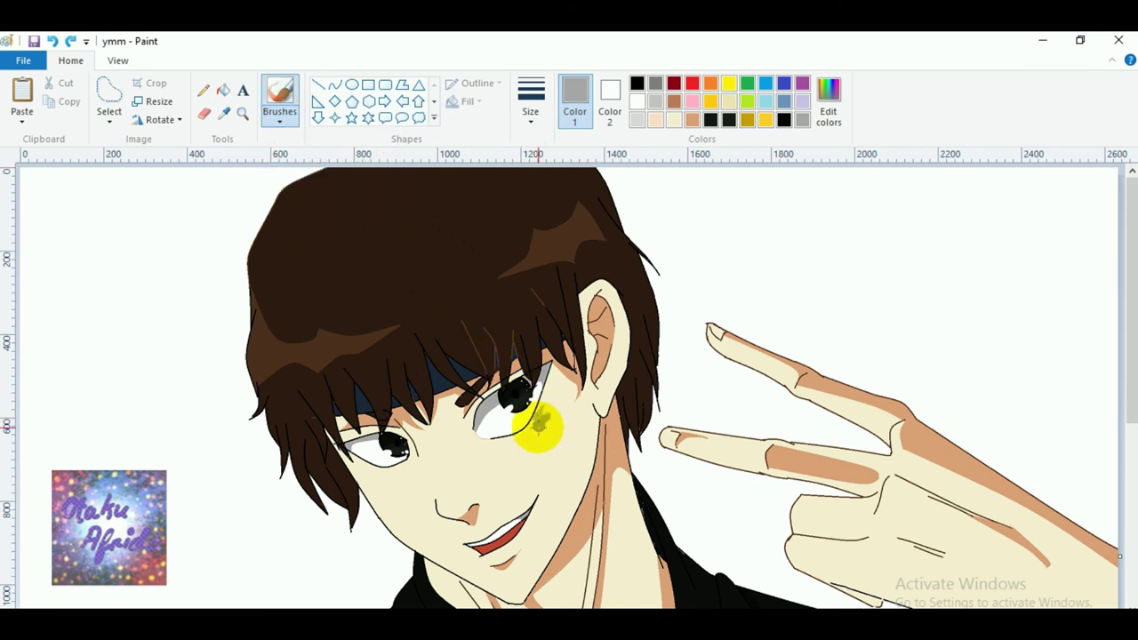
pyautogui.hotkey('ctrl', 'z')
# Test the airbrush and the natural pencil in gray on the cheek beside the eye, undoing both strokes.
pyautogui.click(281, 129)
pyautogui.click(381, 146)
pyautogui.moveTo(548, 410); pyautogui.dragTo(554, 404)
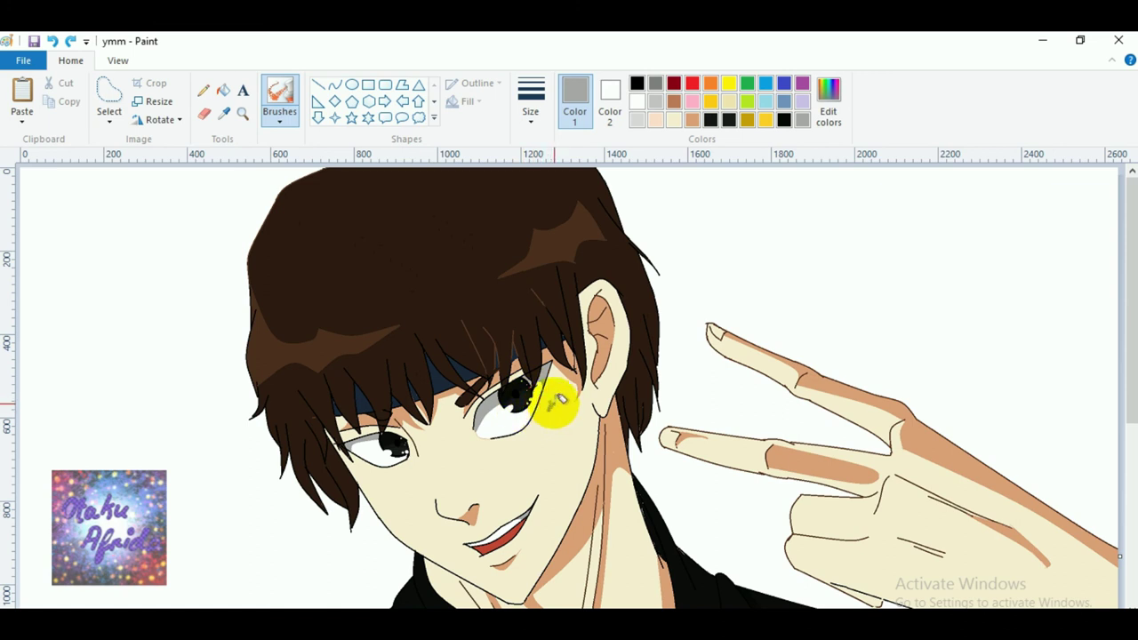
pyautogui.hotkey('ctrl', 'z')
pyautogui.click(287, 123)
pyautogui.click(376, 178)
pyautogui.moveTo(537, 399); pyautogui.dragTo(546, 411)
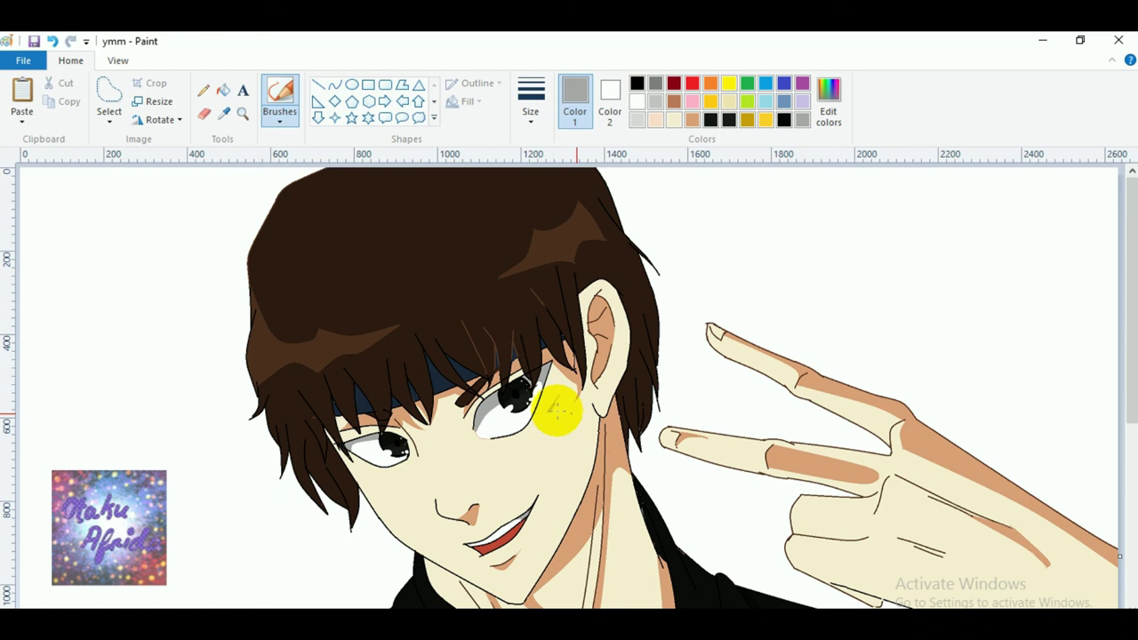
pyautogui.hotkey('ctrl', 'z')
# Change the natural pencil's thickness and test a gray stroke on the cheek, undoing it.
pyautogui.click(532, 117)
pyautogui.scroll(-1, 594, 266)
pyautogui.click(576, 242)
pyautogui.moveTo(553, 293); pyautogui.dragTo(556, 293)
pyautogui.hotkey('ctrl', 'z')
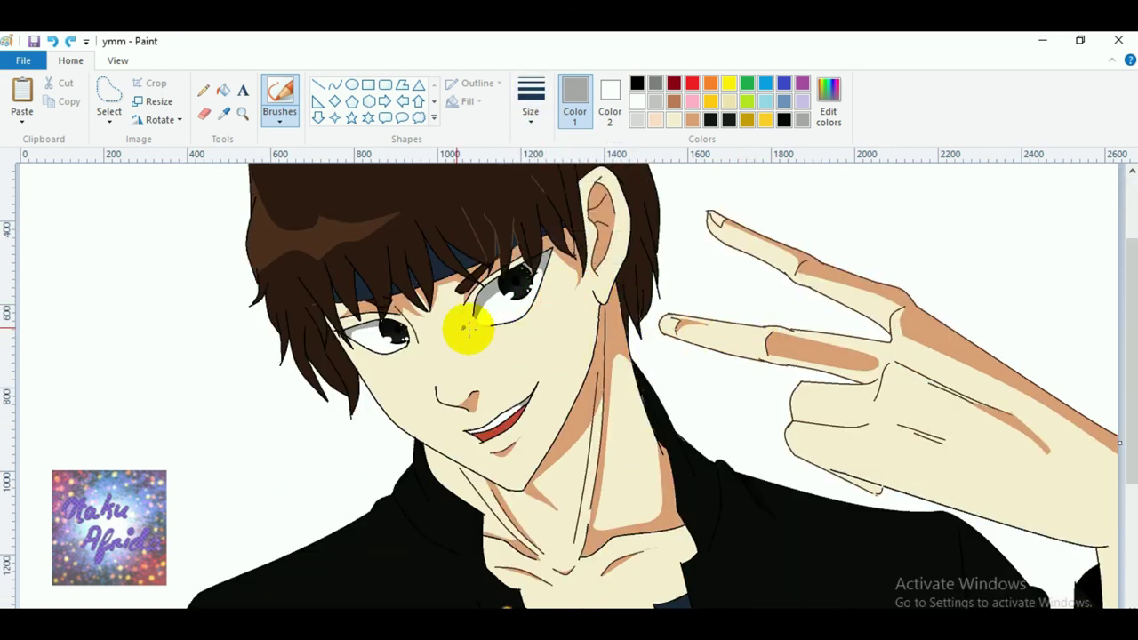
# Try a gray airbrush stroke on the cheek, and spray a tan skin-shadow patch on the blank background beside the hair.
pyautogui.click(281, 112)
pyautogui.click(377, 145)
pyautogui.moveTo(564, 283); pyautogui.dragTo(560, 300)
pyautogui.scroll(3, 719, 356)
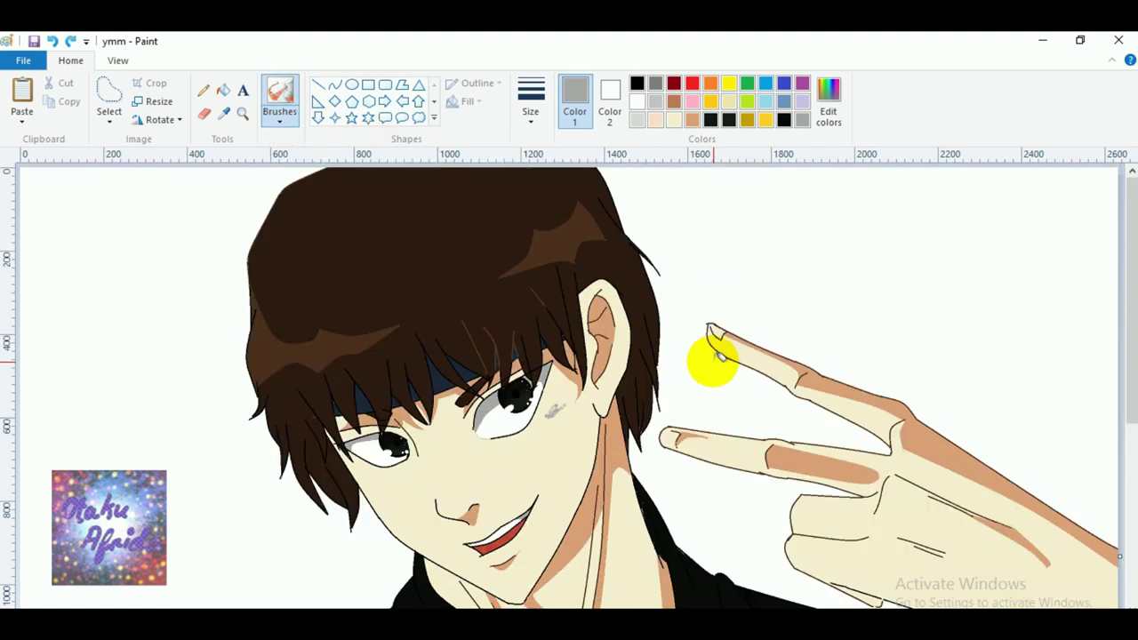
pyautogui.click(693, 120)
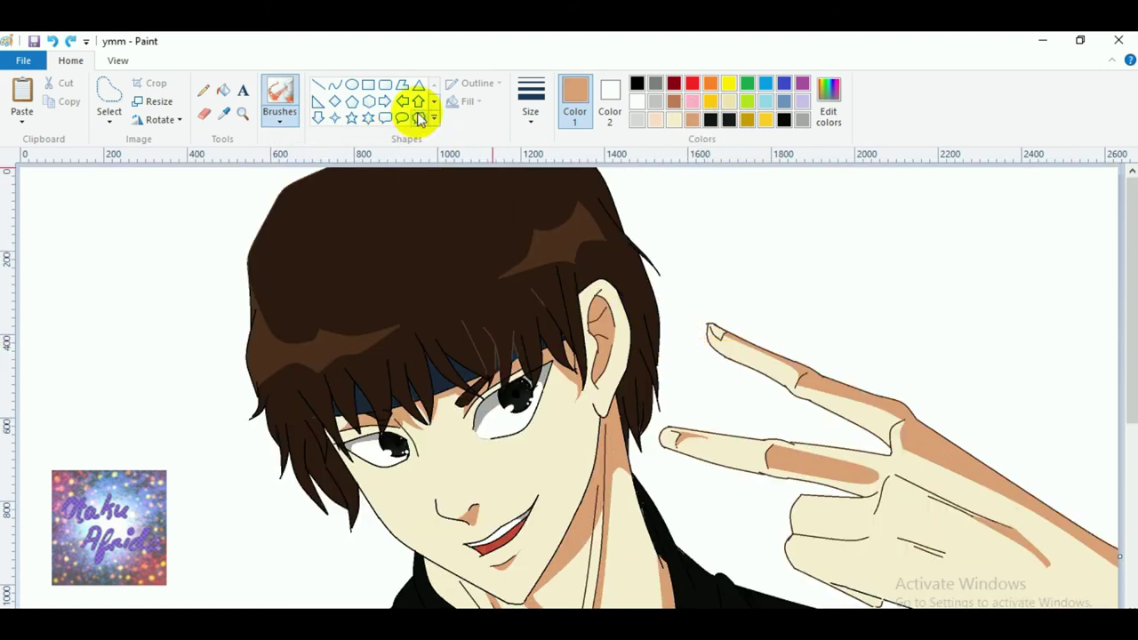
pyautogui.click(530, 116)
pyautogui.click(584, 258)
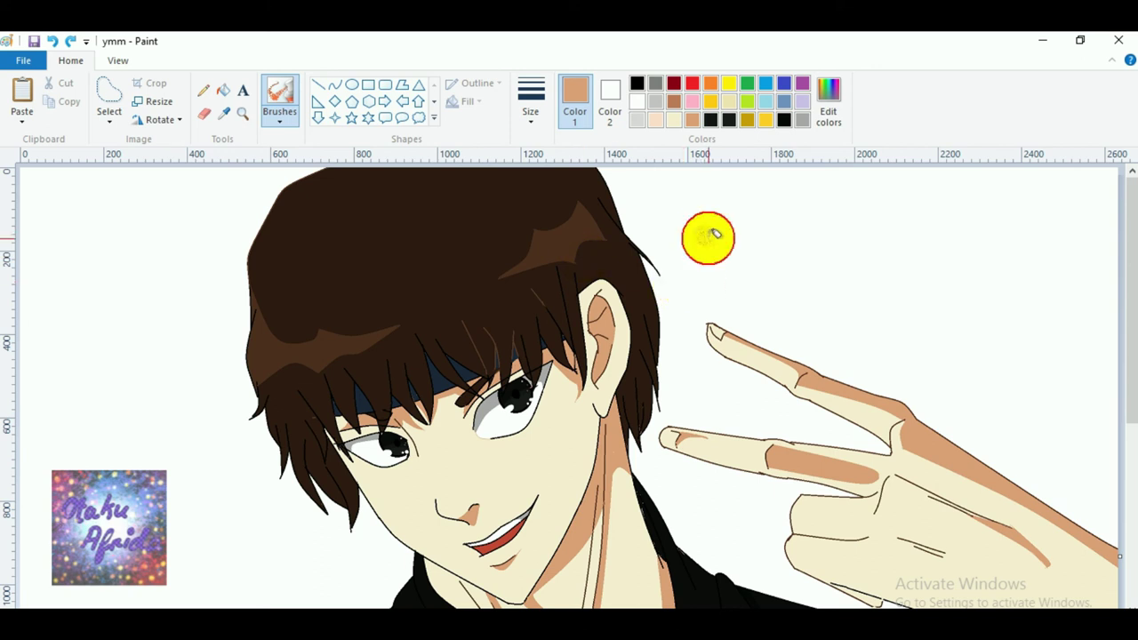
pyautogui.moveTo(705, 223)
pyautogui.mouseDown()
pyautogui.moveTo(700, 249)
pyautogui.moveTo(701, 222)
pyautogui.moveTo(736, 206)
pyautogui.moveTo(705, 247)
pyautogui.moveTo(748, 201)
pyautogui.moveTo(724, 258)
pyautogui.moveTo(743, 227)
pyautogui.moveTo(748, 208)
pyautogui.moveTo(734, 243)
pyautogui.moveTo(741, 211)
pyautogui.moveTo(722, 228)
pyautogui.moveTo(740, 200)
pyautogui.moveTo(717, 217)
pyautogui.moveTo(729, 221)
pyautogui.moveTo(716, 238)
pyautogui.moveTo(741, 203)
pyautogui.moveTo(720, 235)
pyautogui.mouseUp()
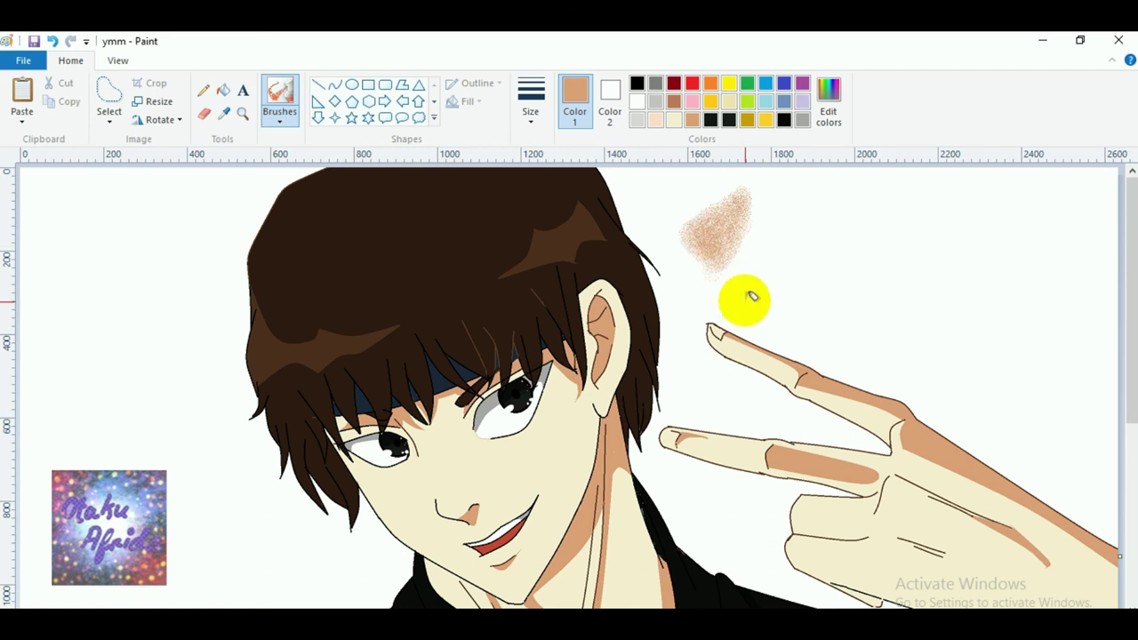
# Copy the sprayed tan patch with a rectangular selection and paste the copy over the original to make it denser.
pyautogui.click(101, 107)
pyautogui.click(105, 122)
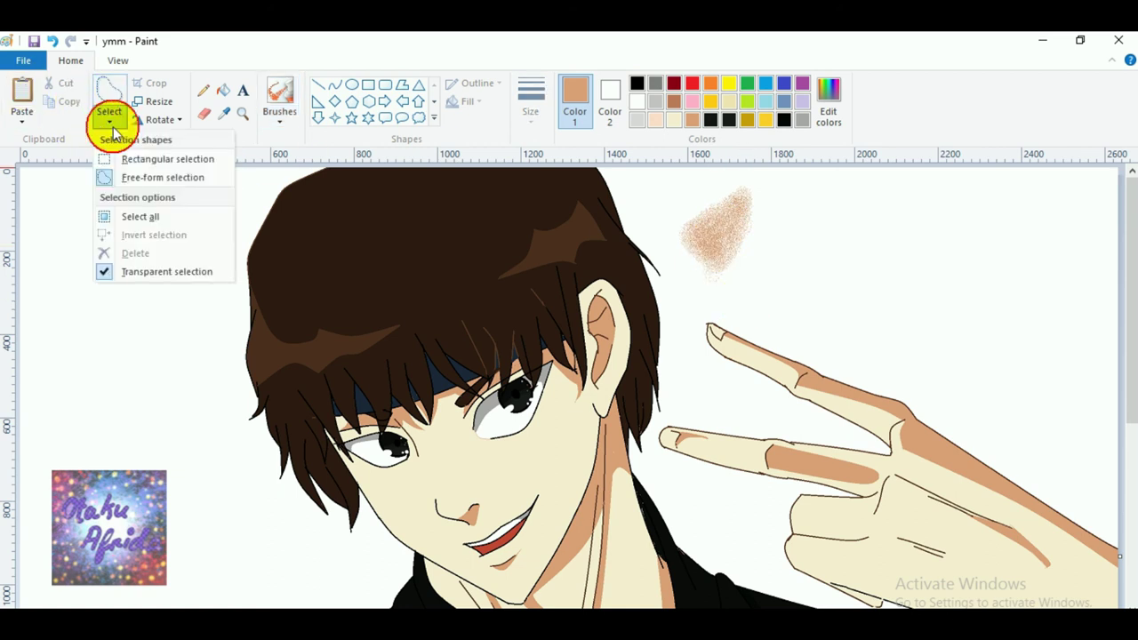
pyautogui.click(140, 158)
pyautogui.moveTo(655, 169)
pyautogui.mouseDown()
pyautogui.moveTo(721, 257)
pyautogui.moveTo(769, 279)
pyautogui.mouseUp()
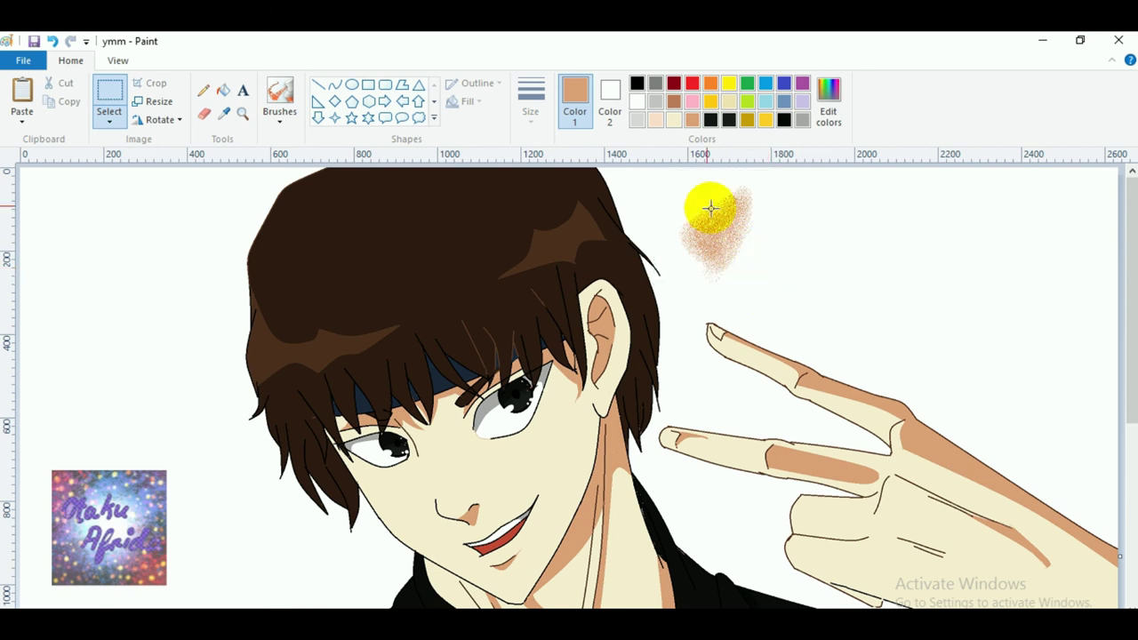
pyautogui.moveTo(676, 169); pyautogui.dragTo(775, 292)
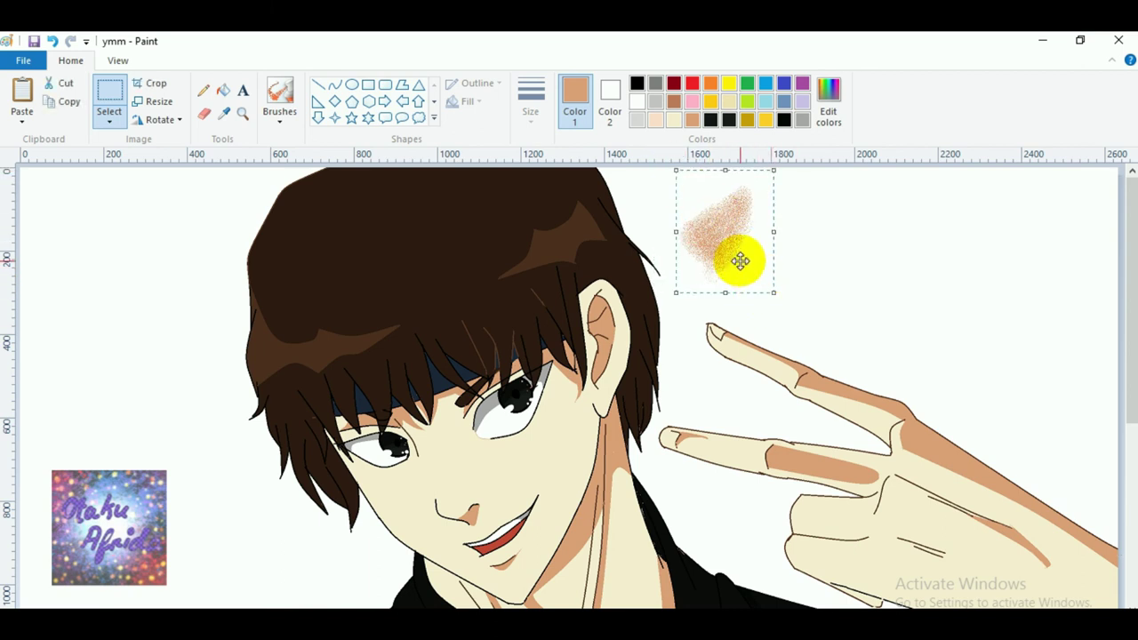
pyautogui.hotkey('ctrl', 'c')
pyautogui.hotkey('ctrl', 'v')
pyautogui.moveTo(55, 216); pyautogui.dragTo(709, 221)
pyautogui.moveTo(773, 293); pyautogui.dragTo(730, 258)
pyautogui.click(735, 376)
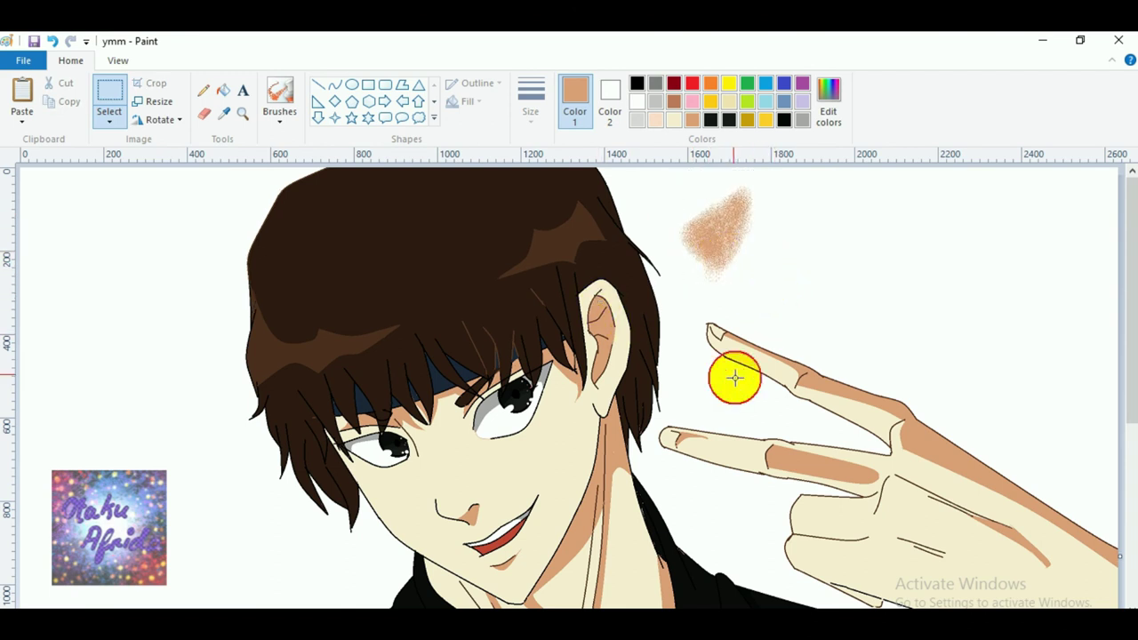
# Spray light peach with the airbrush over the edge of the tan patch on the blank background.
pyautogui.click(657, 122)
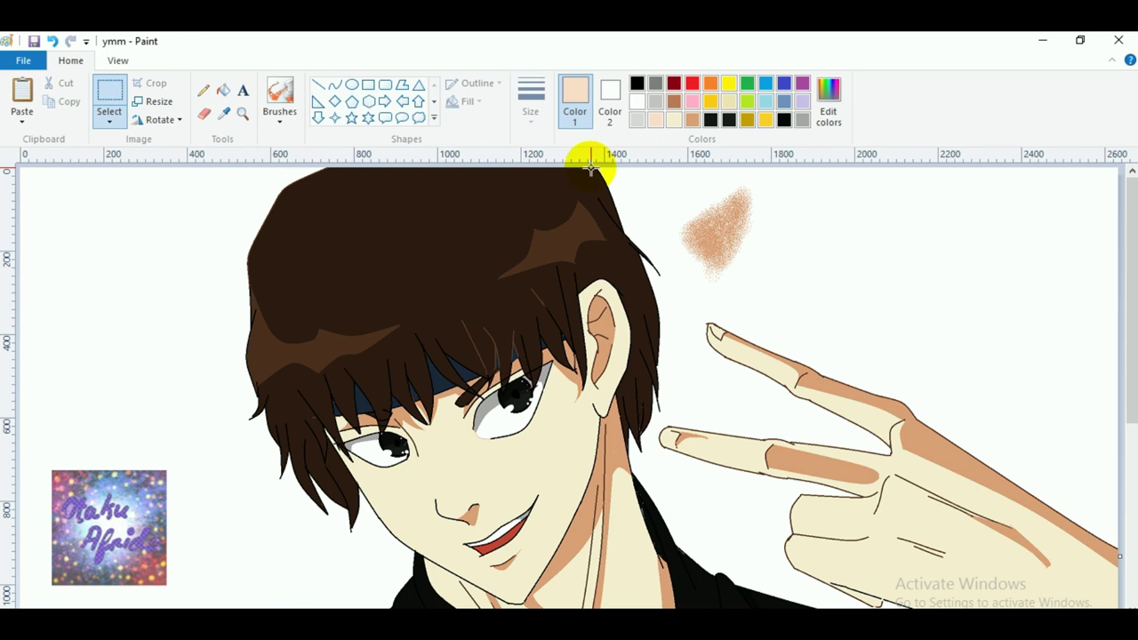
pyautogui.click(279, 97)
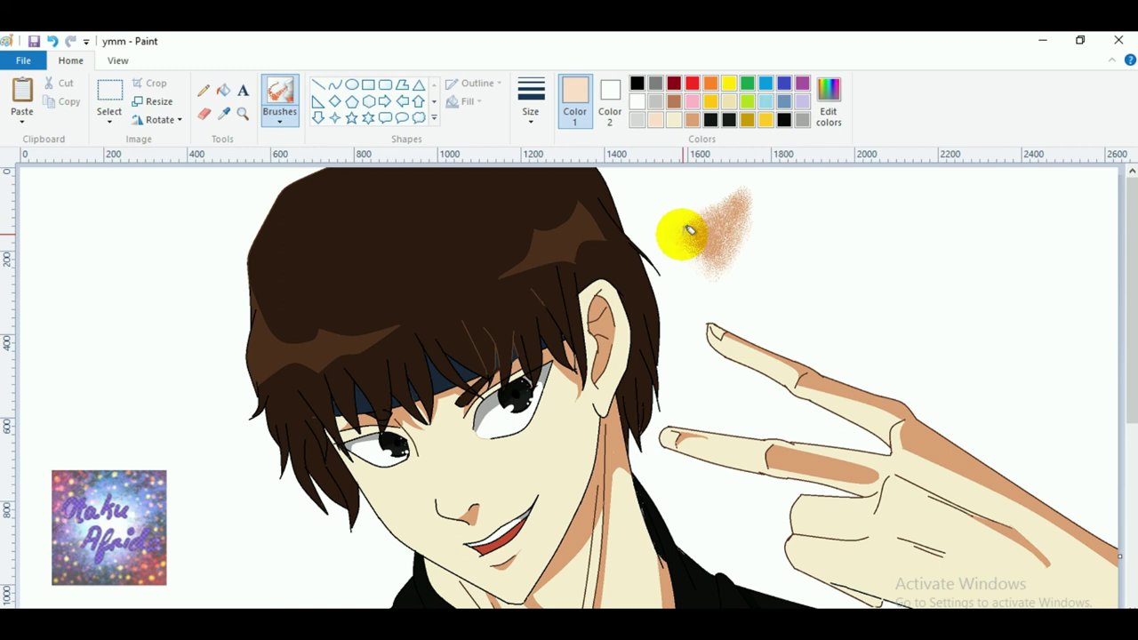
pyautogui.moveTo(739, 214)
pyautogui.mouseDown()
pyautogui.moveTo(706, 241)
pyautogui.moveTo(723, 218)
pyautogui.moveTo(706, 223)
pyautogui.mouseUp()
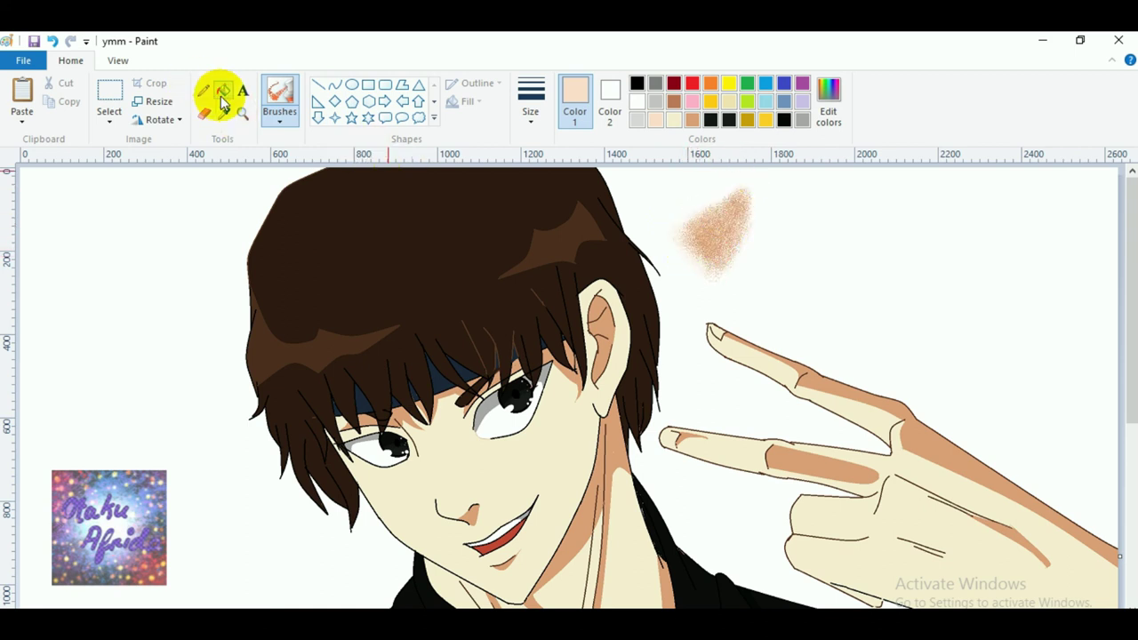
# Select the sprayed patch and move it farther from the hair, onto the blank background above the raised hand.
pyautogui.click(110, 93)
pyautogui.moveTo(676, 169); pyautogui.dragTo(791, 291)
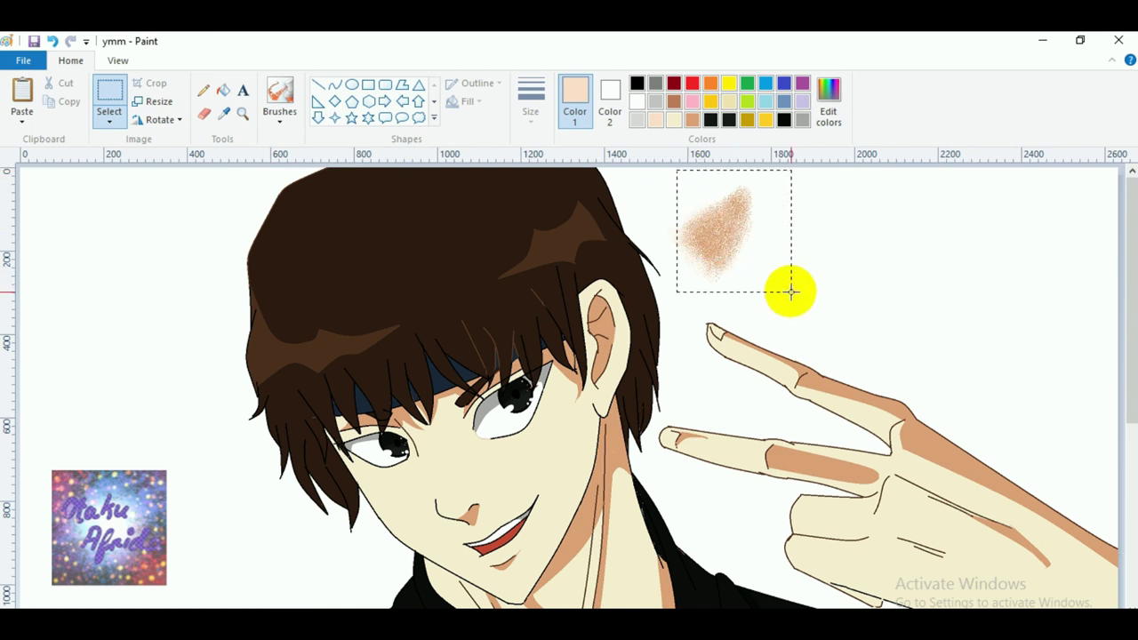
pyautogui.moveTo(660, 174)
pyautogui.mouseDown()
pyautogui.moveTo(763, 285)
pyautogui.moveTo(792, 285)
pyautogui.mouseUp()
pyautogui.moveTo(732, 261)
pyautogui.mouseDown()
pyautogui.moveTo(570, 414)
pyautogui.moveTo(551, 452)
pyautogui.moveTo(836, 323)
pyautogui.moveTo(823, 286)
pyautogui.mouseUp()
pyautogui.moveTo(784, 237)
pyautogui.mouseDown()
pyautogui.moveTo(760, 214)
pyautogui.moveTo(776, 226)
pyautogui.moveTo(781, 217)
pyautogui.mouseUp()
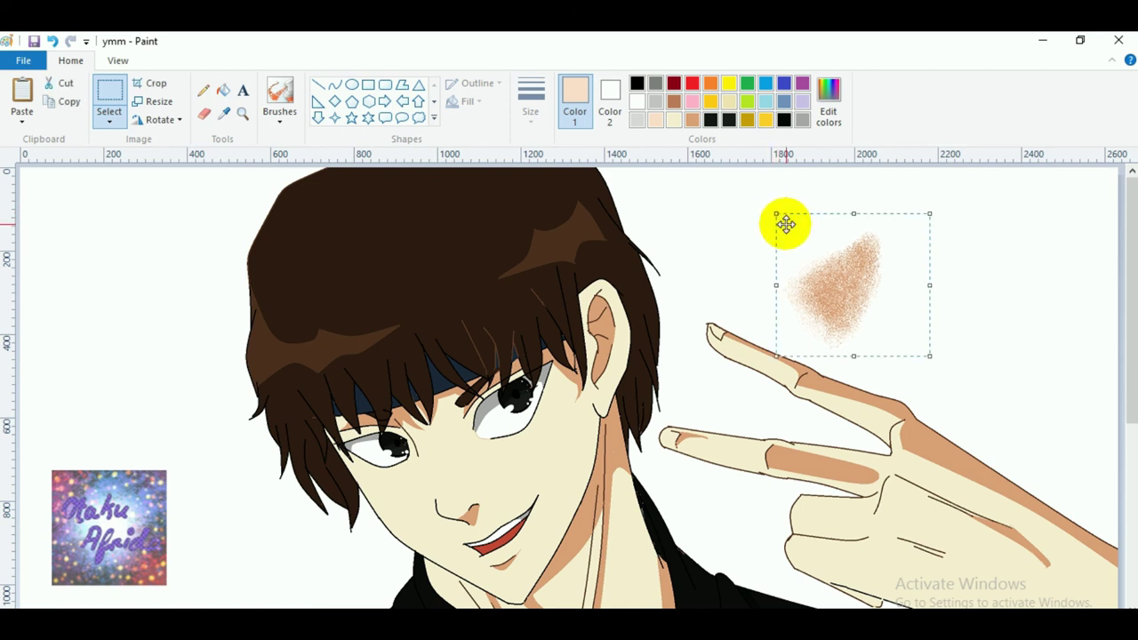
pyautogui.moveTo(842, 289)
pyautogui.mouseDown()
pyautogui.moveTo(857, 305)
pyautogui.moveTo(539, 453)
pyautogui.moveTo(562, 449)
pyautogui.moveTo(554, 433)
pyautogui.moveTo(838, 325)
pyautogui.moveTo(920, 239)
pyautogui.mouseUp()
pyautogui.click(705, 277)
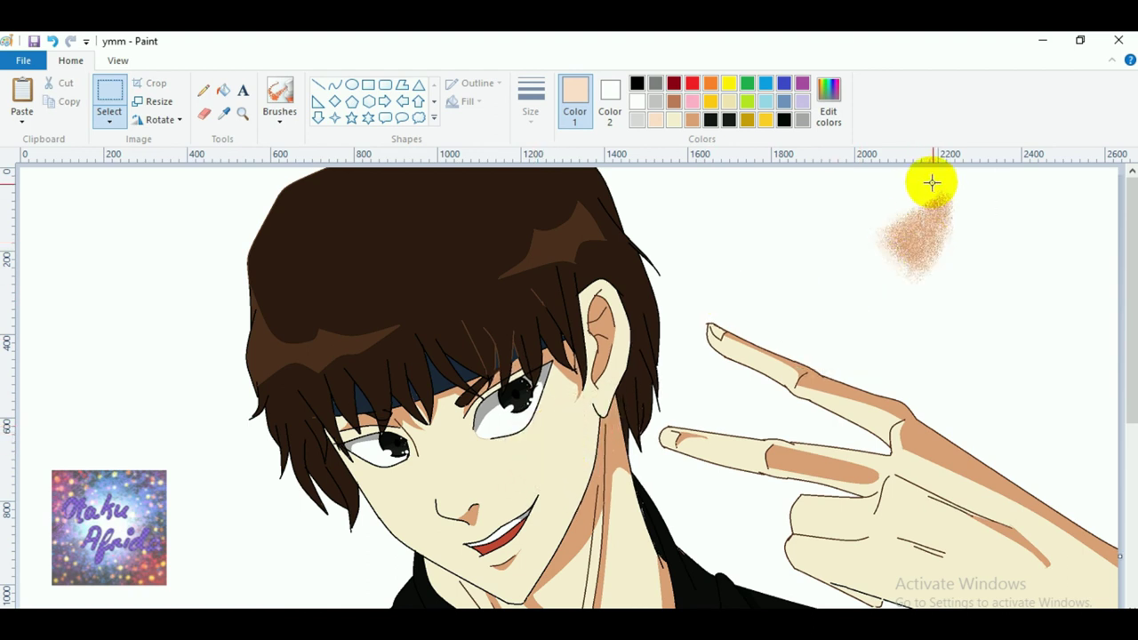
# Erase part of the patch's left edge and airbrush light peach over it to soften the tan.
pyautogui.click(206, 113)
pyautogui.moveTo(938, 210)
pyautogui.mouseDown()
pyautogui.moveTo(896, 267)
pyautogui.moveTo(933, 182)
pyautogui.moveTo(898, 220)
pyautogui.mouseUp()
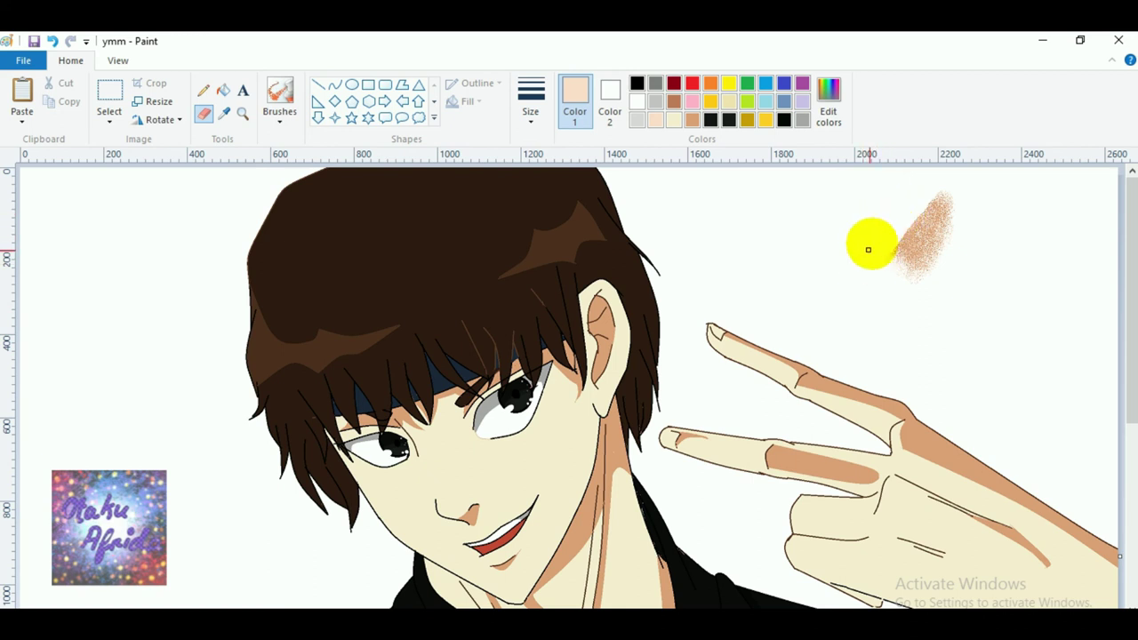
pyautogui.moveTo(879, 223)
pyautogui.mouseDown()
pyautogui.moveTo(891, 230)
pyautogui.moveTo(844, 241)
pyautogui.mouseUp()
pyautogui.click(279, 98)
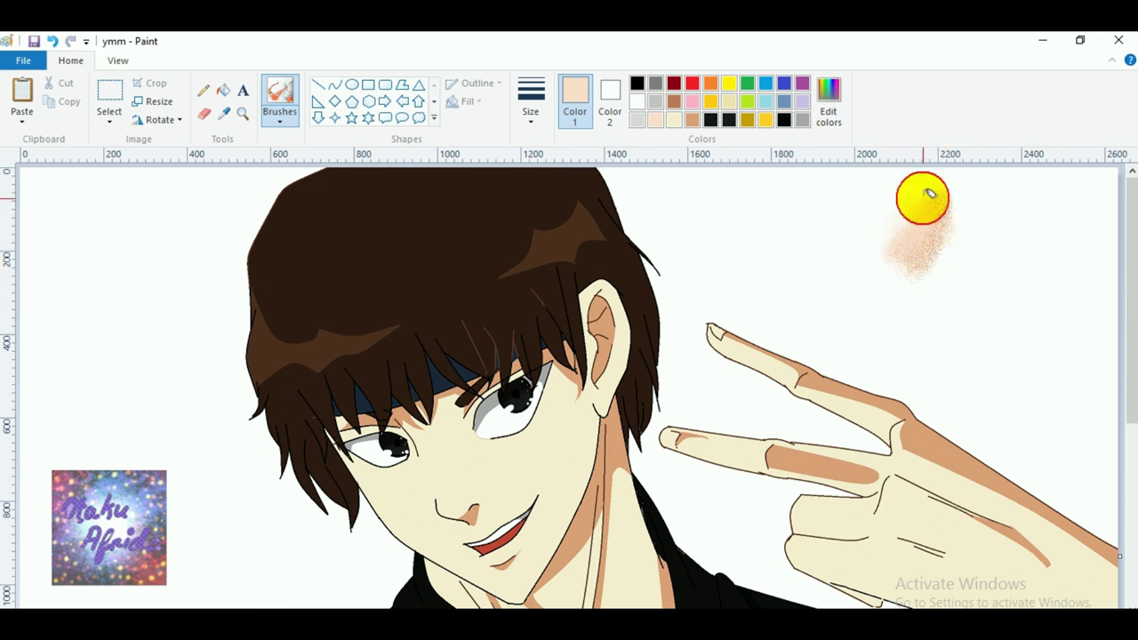
pyautogui.moveTo(925, 197); pyautogui.dragTo(901, 228)
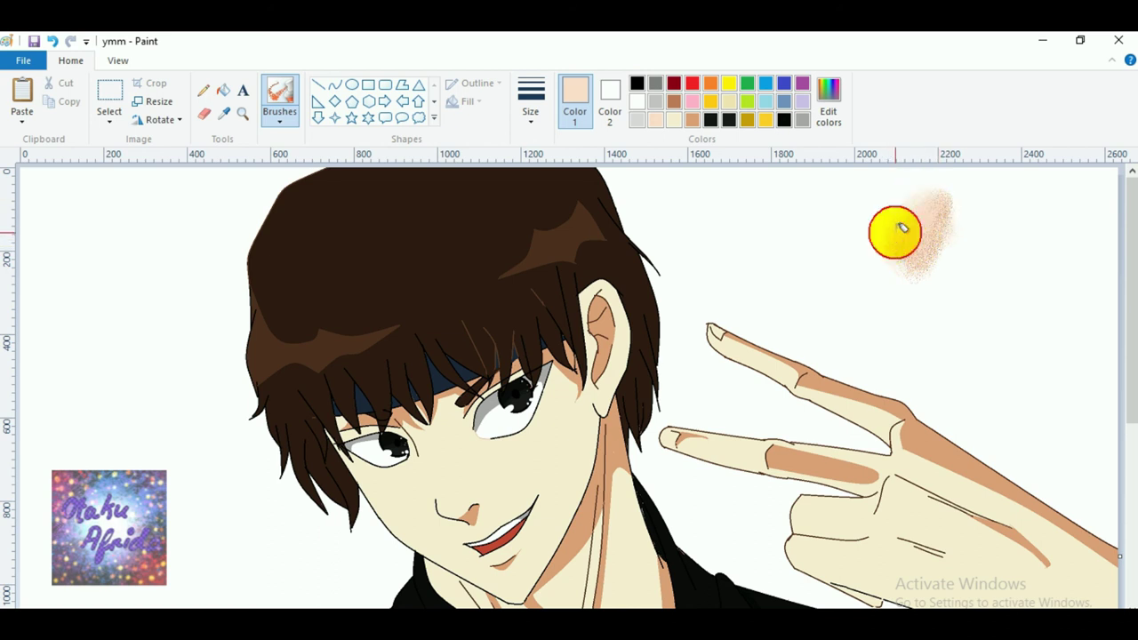
# Select the blended patch, shrink it and place it as blush on the cheek between the larger eye and the ear.
pyautogui.click(109, 98)
pyautogui.moveTo(857, 176); pyautogui.dragTo(1016, 330)
pyautogui.moveTo(896, 312)
pyautogui.mouseDown()
pyautogui.moveTo(770, 453)
pyautogui.moveTo(488, 508)
pyautogui.moveTo(528, 493)
pyautogui.mouseUp()
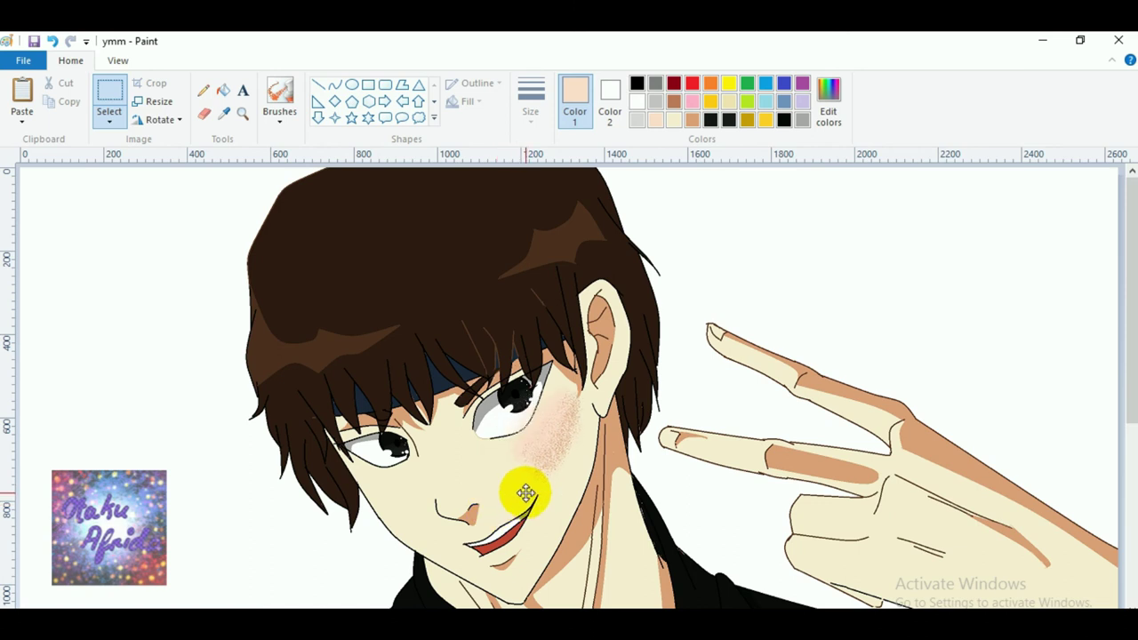
pyautogui.moveTo(527, 493)
pyautogui.mouseDown()
pyautogui.moveTo(571, 505)
pyautogui.moveTo(752, 439)
pyautogui.moveTo(812, 327)
pyautogui.mouseUp()
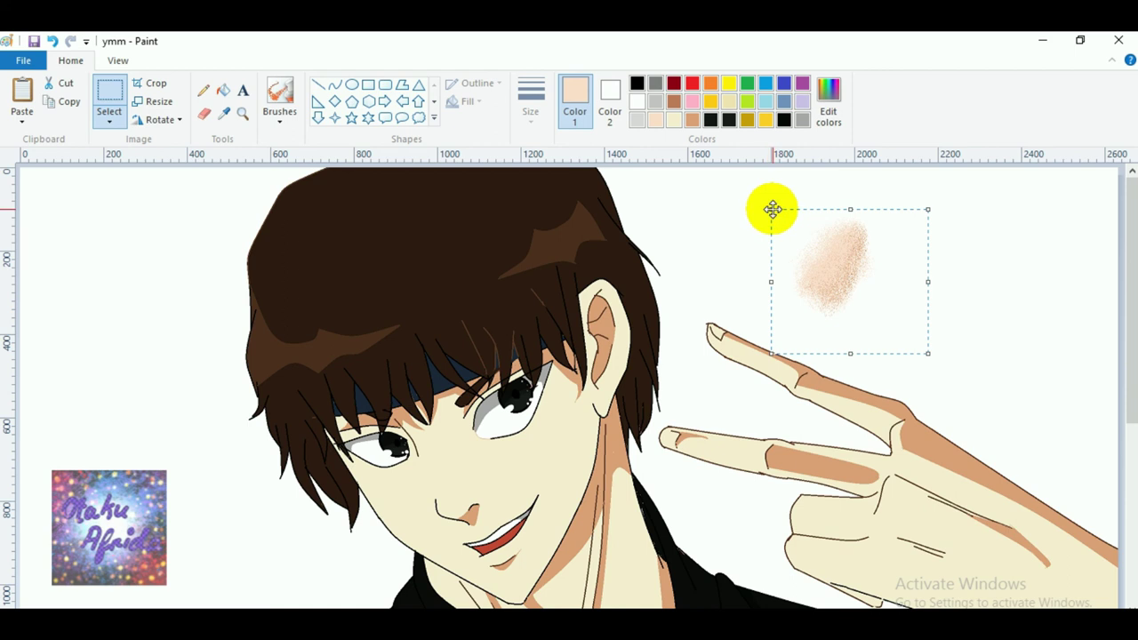
pyautogui.moveTo(928, 353); pyautogui.dragTo(561, 462)
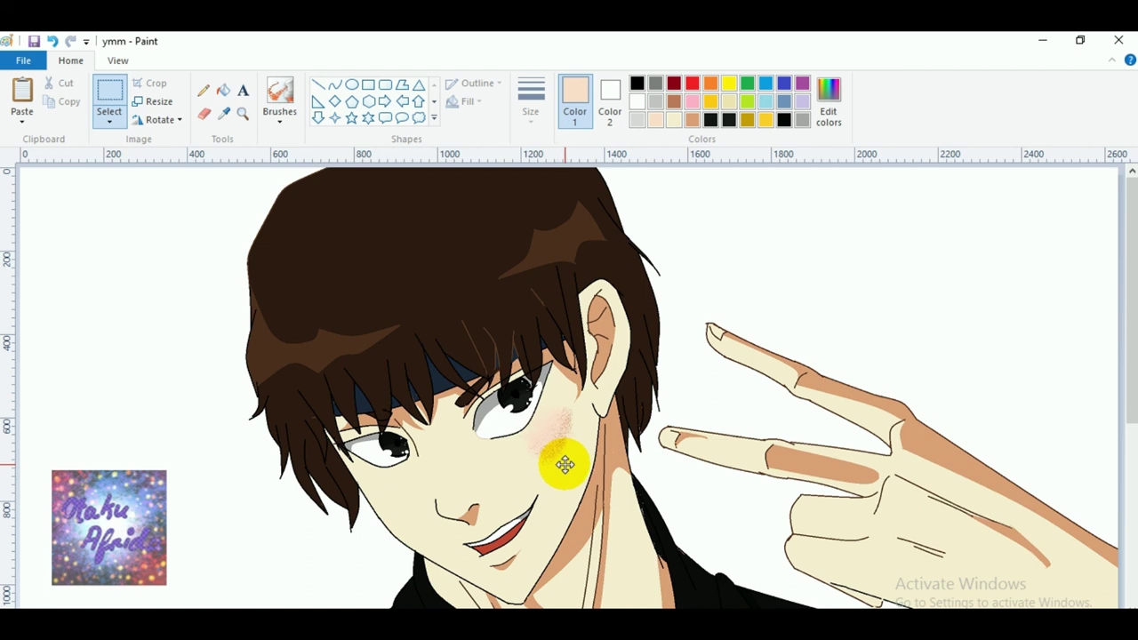
pyautogui.moveTo(566, 464); pyautogui.dragTo(568, 476)
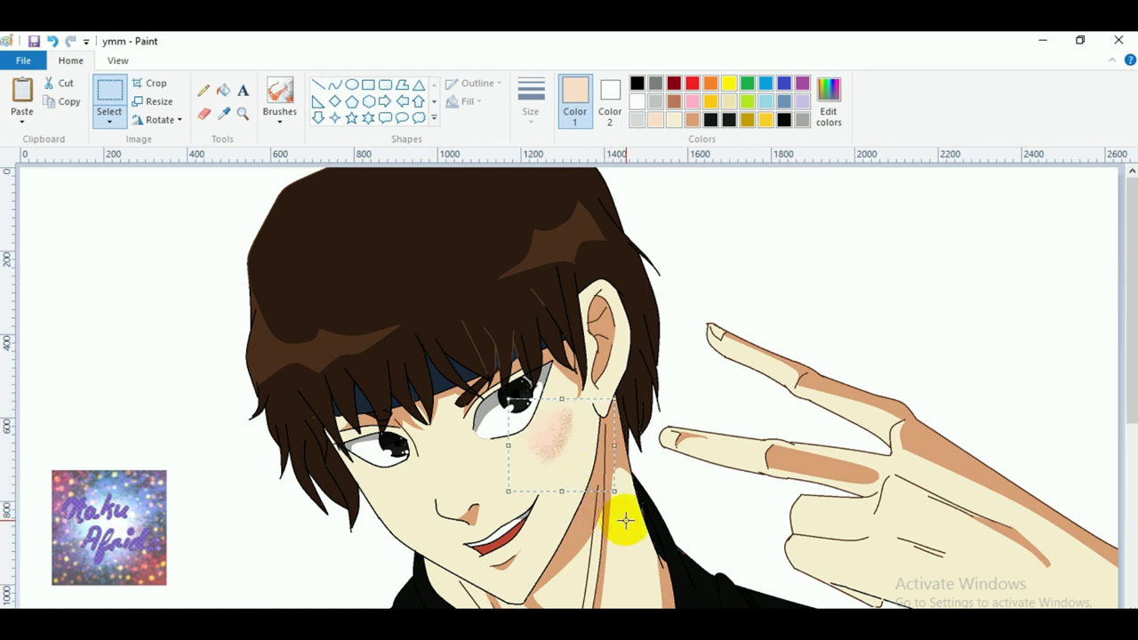
# Paste a copy of the blush patch, flip it horizontally and place it on the other cheek below the smaller eye.
pyautogui.hotkey('ctrl', 'v')
pyautogui.moveTo(94, 265); pyautogui.dragTo(399, 490)
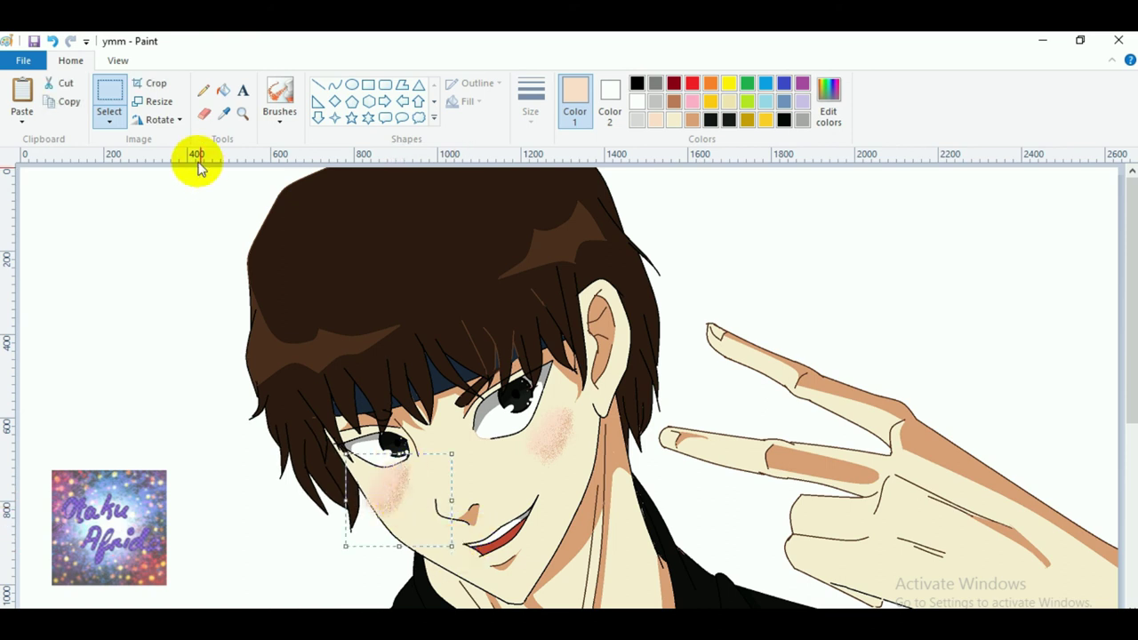
pyautogui.click(156, 119)
pyautogui.click(188, 213)
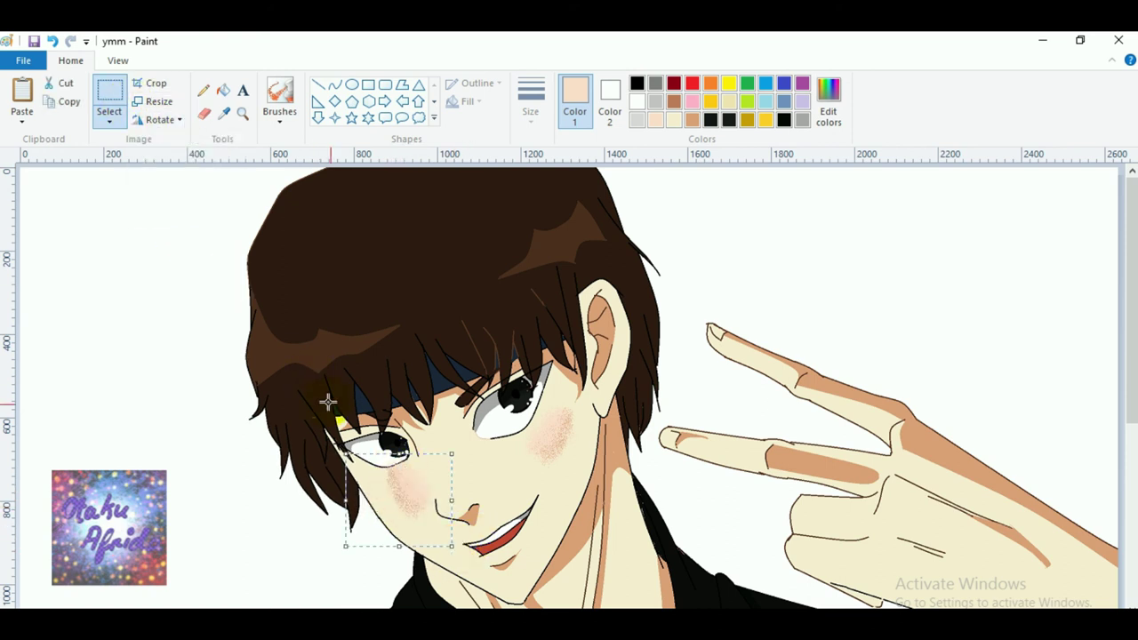
pyautogui.moveTo(424, 514); pyautogui.dragTo(382, 506)
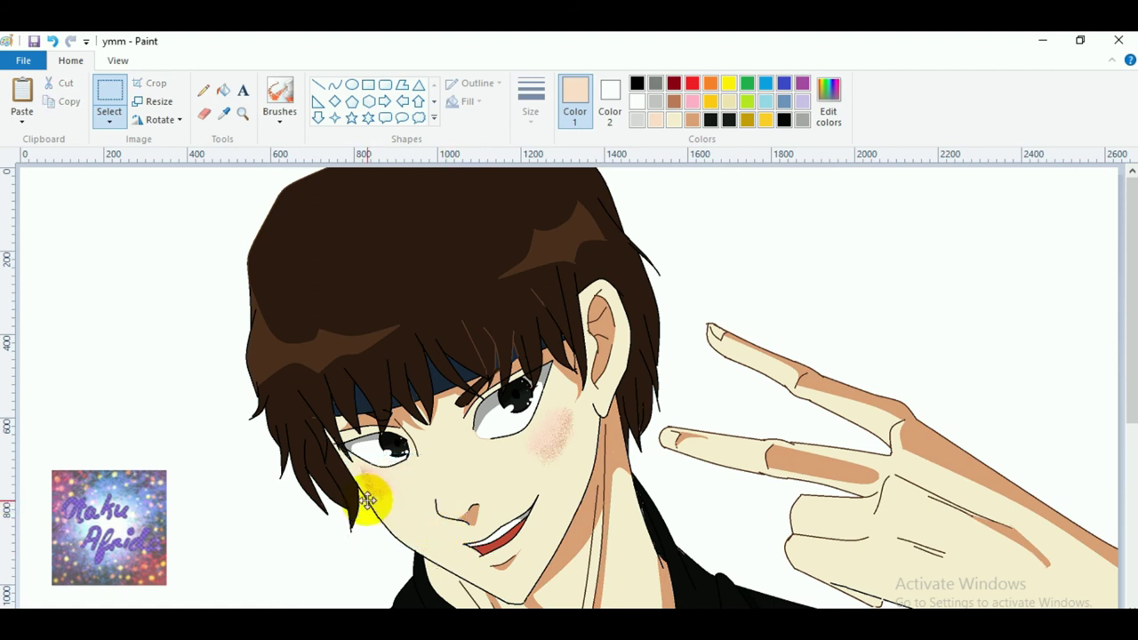
pyautogui.click(585, 519)
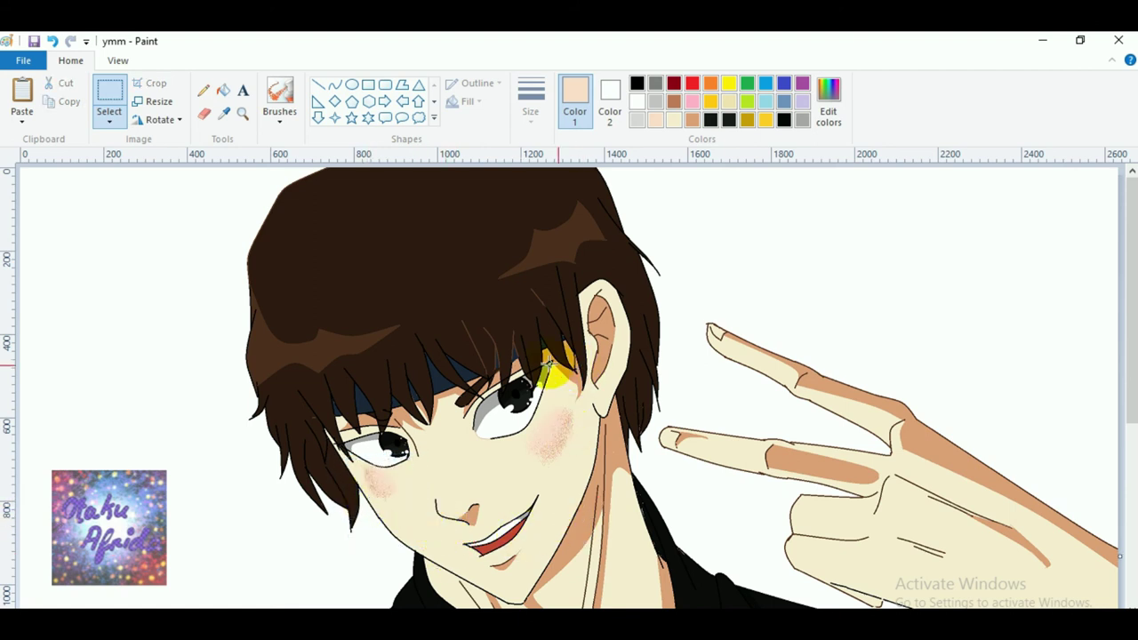
# Airbrush the cream skin color around the blush near the ear to soften its edges.
pyautogui.click(240, 113)
pyautogui.click(546, 424)
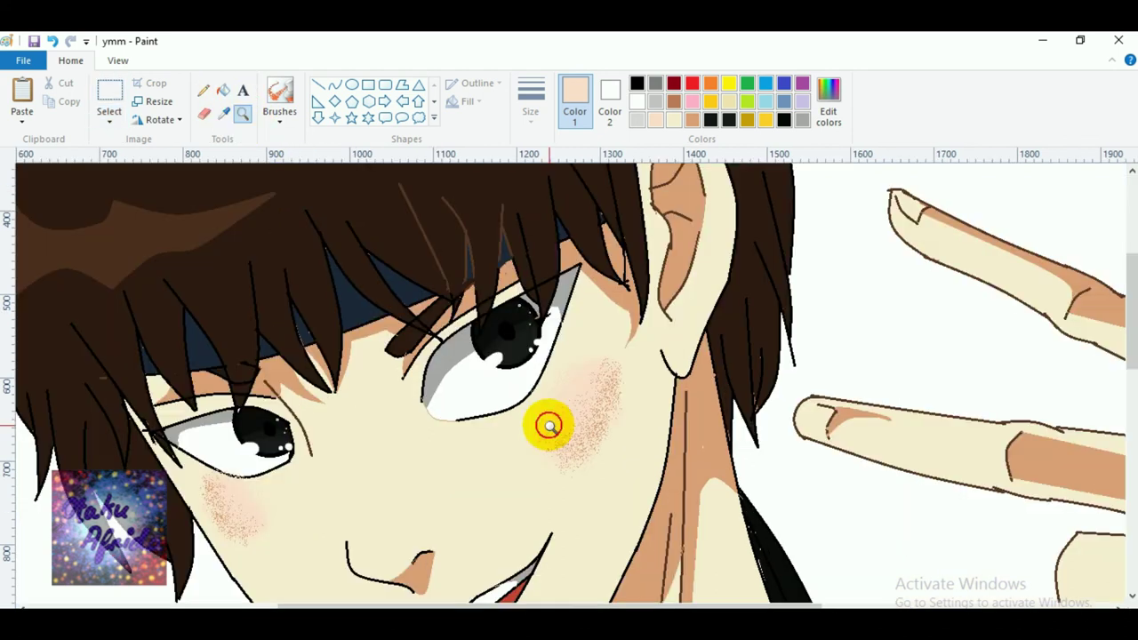
pyautogui.click(602, 370)
pyautogui.click(676, 120)
pyautogui.click(279, 96)
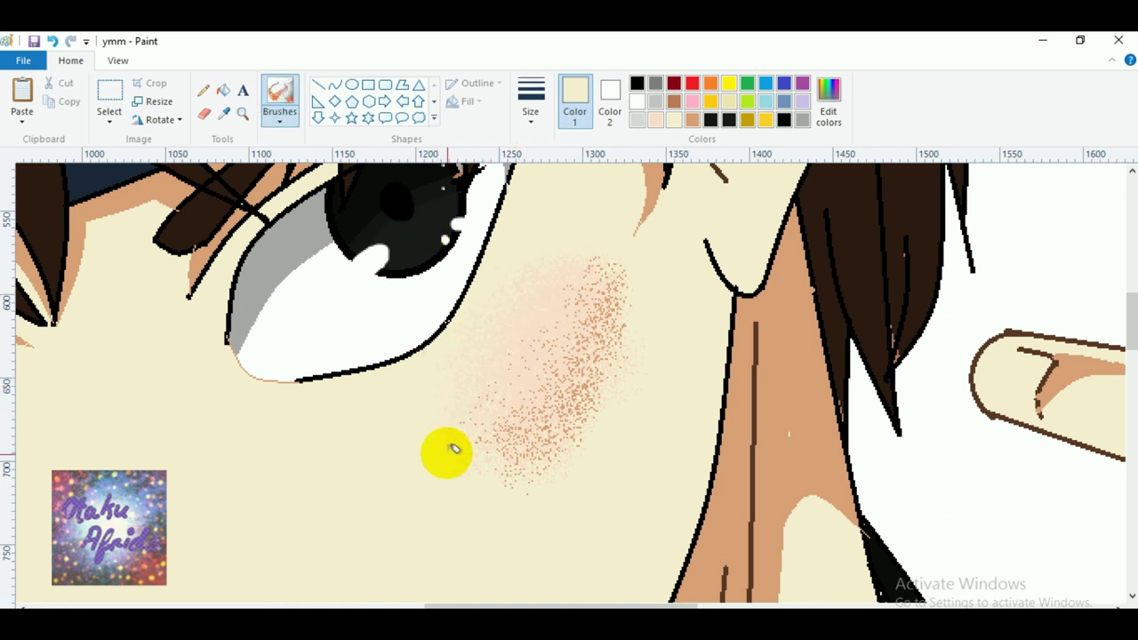
# Spray tan and light peach over the cheek blush, extending it up to the outer corner of the larger eye.
pyautogui.click(692, 120)
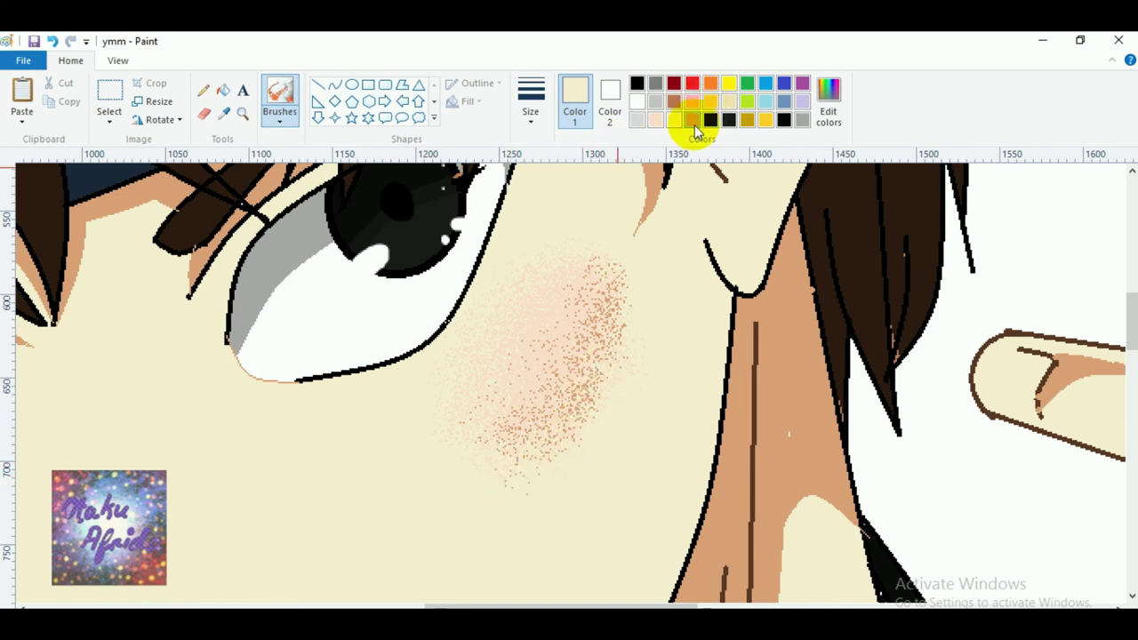
pyautogui.click(571, 242)
pyautogui.moveTo(571, 243)
pyautogui.mouseDown()
pyautogui.moveTo(608, 189)
pyautogui.moveTo(590, 298)
pyautogui.moveTo(611, 238)
pyautogui.moveTo(598, 183)
pyautogui.moveTo(540, 312)
pyautogui.moveTo(591, 281)
pyautogui.moveTo(592, 256)
pyautogui.moveTo(612, 247)
pyautogui.moveTo(593, 276)
pyautogui.moveTo(594, 258)
pyautogui.moveTo(630, 278)
pyautogui.moveTo(630, 261)
pyautogui.moveTo(621, 377)
pyautogui.moveTo(615, 303)
pyautogui.moveTo(610, 411)
pyautogui.moveTo(603, 305)
pyautogui.moveTo(569, 234)
pyautogui.moveTo(572, 288)
pyautogui.moveTo(541, 389)
pyautogui.moveTo(554, 362)
pyautogui.moveTo(483, 465)
pyautogui.mouseUp()
pyautogui.click(656, 120)
pyautogui.click(582, 301)
pyautogui.scroll(1, 538, 332)
pyautogui.click(692, 120)
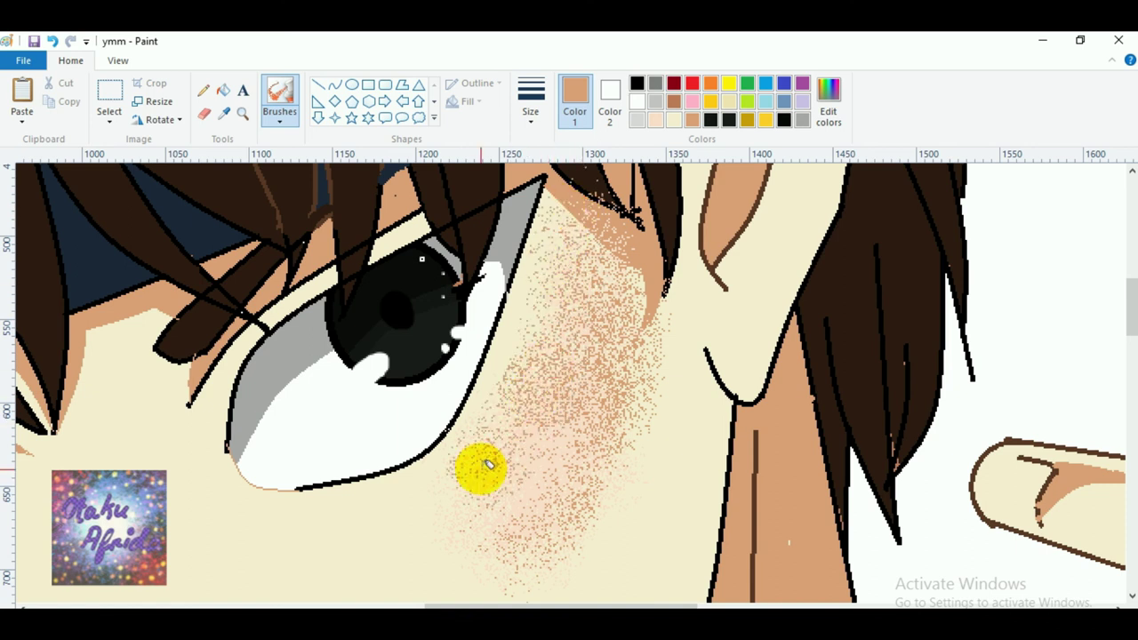
# Blend the extended cheek shading with cream airbrush and spray light peach beneath the larger eye.
pyautogui.click(673, 121)
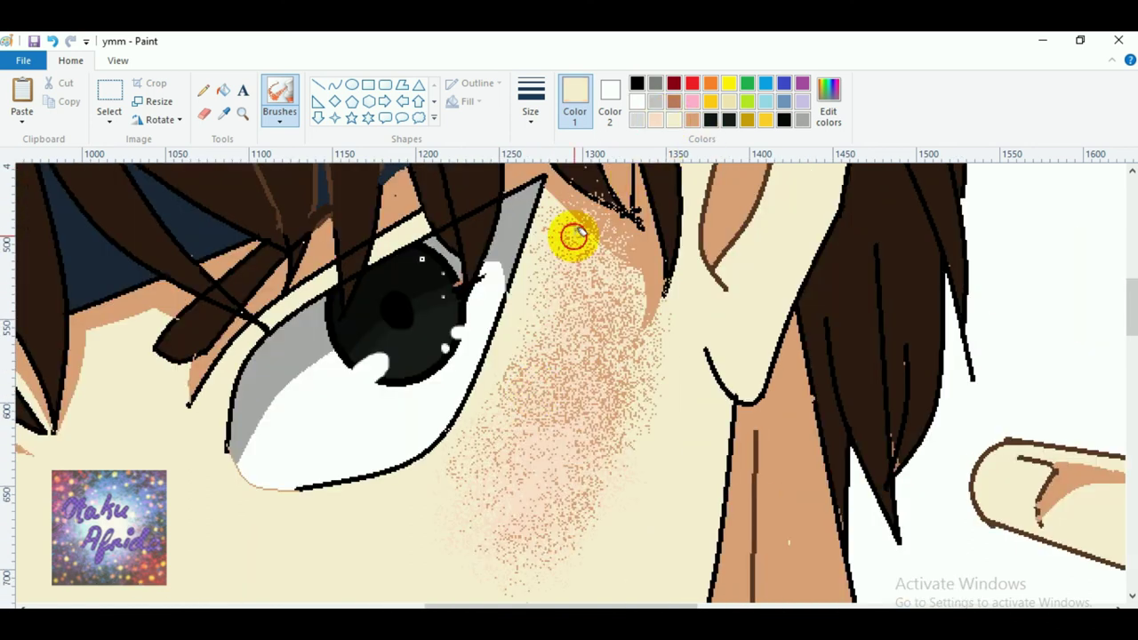
pyautogui.moveTo(567, 220)
pyautogui.mouseDown()
pyautogui.moveTo(568, 310)
pyautogui.moveTo(570, 254)
pyautogui.moveTo(566, 305)
pyautogui.moveTo(597, 271)
pyautogui.moveTo(620, 270)
pyautogui.moveTo(611, 315)
pyautogui.moveTo(579, 269)
pyautogui.moveTo(507, 406)
pyautogui.moveTo(539, 319)
pyautogui.moveTo(513, 385)
pyautogui.moveTo(564, 302)
pyautogui.moveTo(531, 408)
pyautogui.moveTo(596, 389)
pyautogui.moveTo(634, 449)
pyautogui.moveTo(631, 468)
pyautogui.moveTo(673, 340)
pyautogui.moveTo(642, 411)
pyautogui.mouseUp()
pyautogui.scroll(-3, 652, 418)
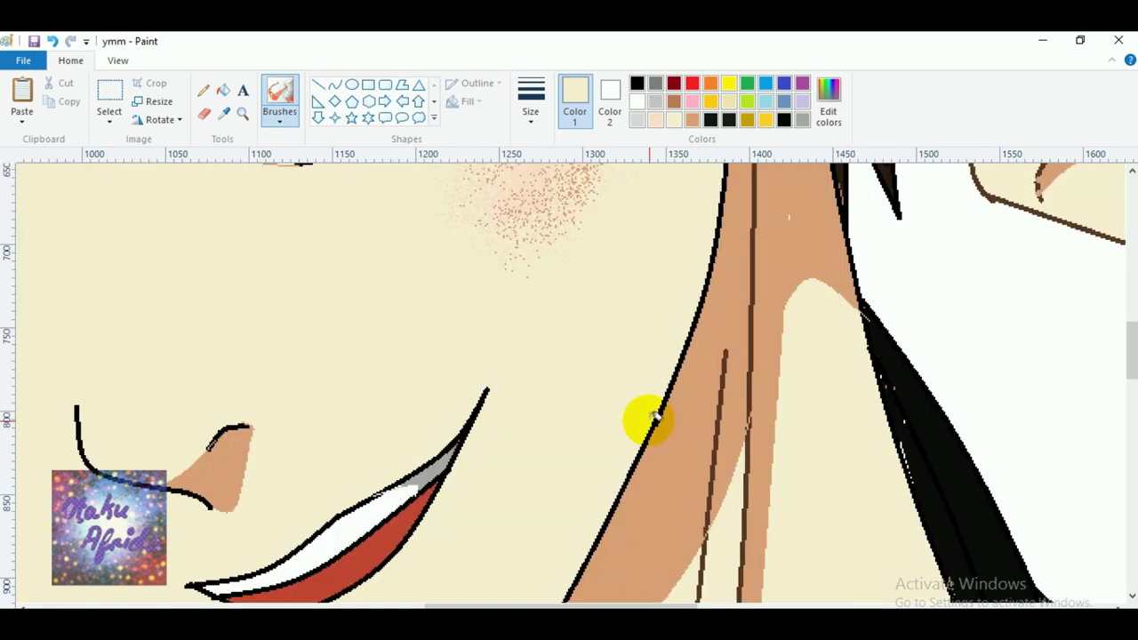
pyautogui.scroll(1, 540, 296)
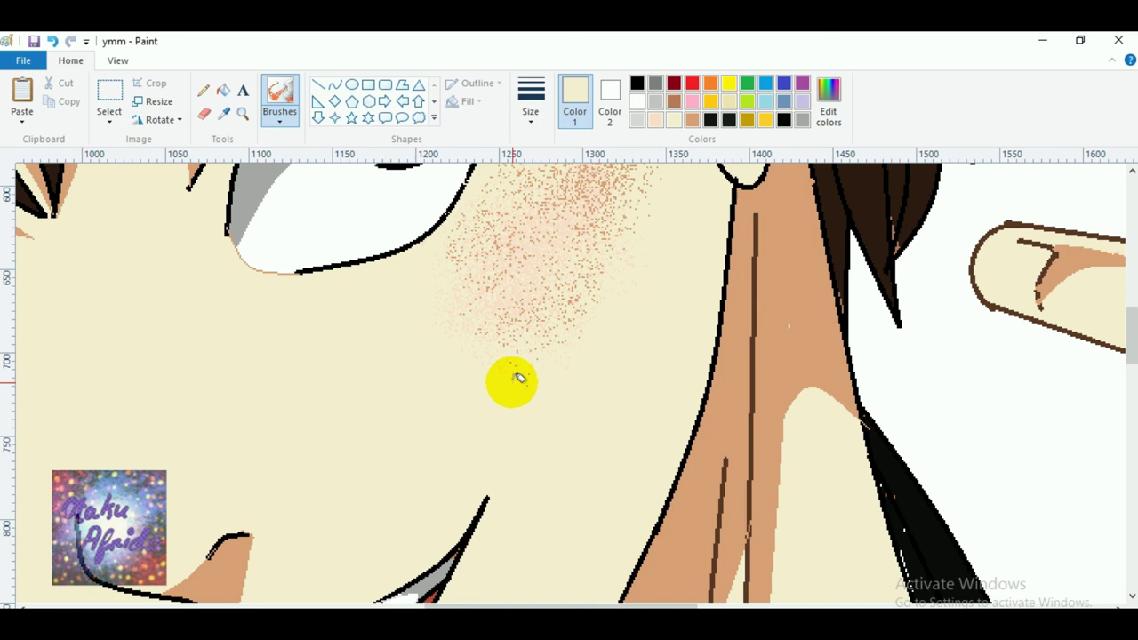
pyautogui.scroll(1, 533, 384)
pyautogui.click(655, 119)
pyautogui.moveTo(480, 370)
pyautogui.mouseDown()
pyautogui.moveTo(419, 393)
pyautogui.moveTo(343, 389)
pyautogui.moveTo(390, 396)
pyautogui.moveTo(289, 420)
pyautogui.moveTo(439, 415)
pyautogui.mouseUp()
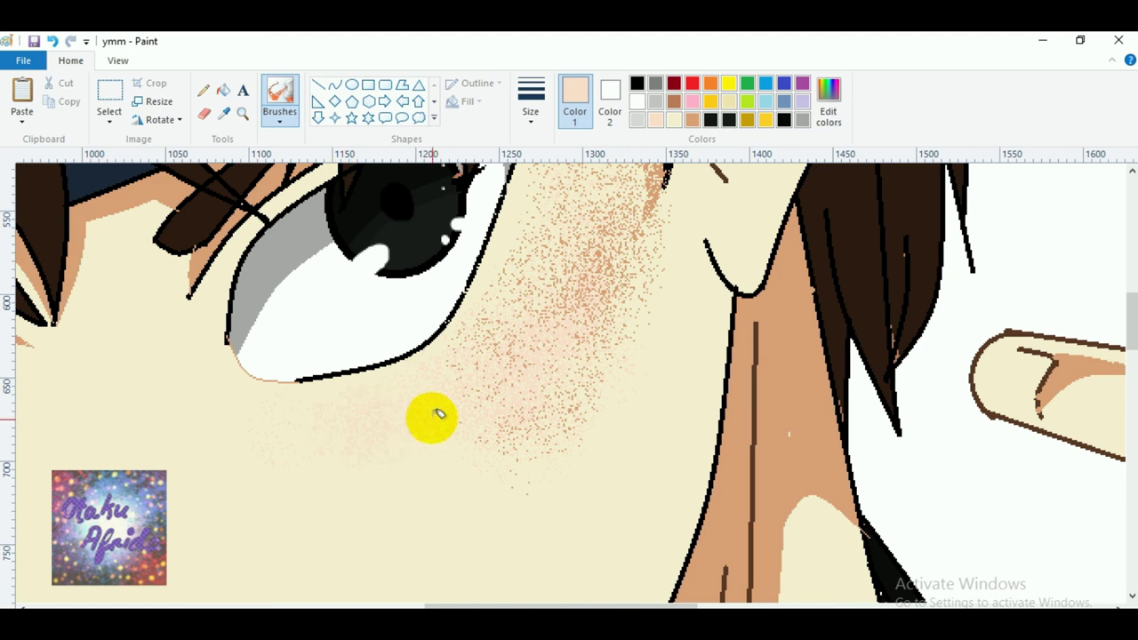
# Airbrush a light peach patch above the tip of the nose and add tan speckles to it.
pyautogui.scroll(-2, 537, 445)
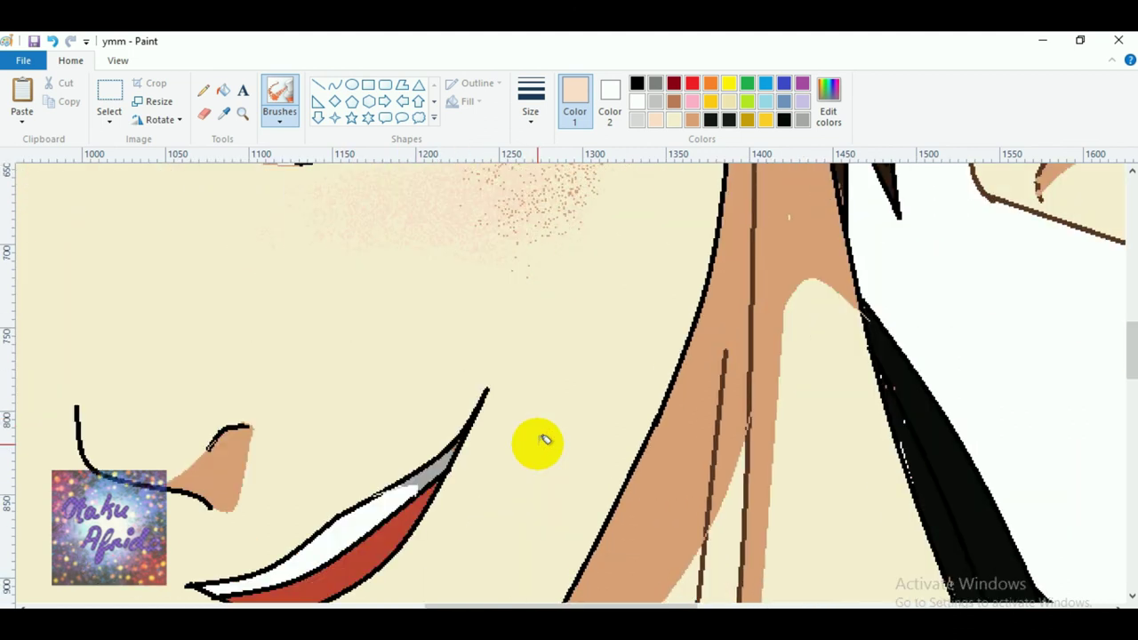
pyautogui.moveTo(143, 418)
pyautogui.mouseDown()
pyautogui.moveTo(108, 387)
pyautogui.moveTo(127, 393)
pyautogui.moveTo(136, 345)
pyautogui.moveTo(128, 400)
pyautogui.moveTo(108, 299)
pyautogui.moveTo(145, 356)
pyautogui.mouseUp()
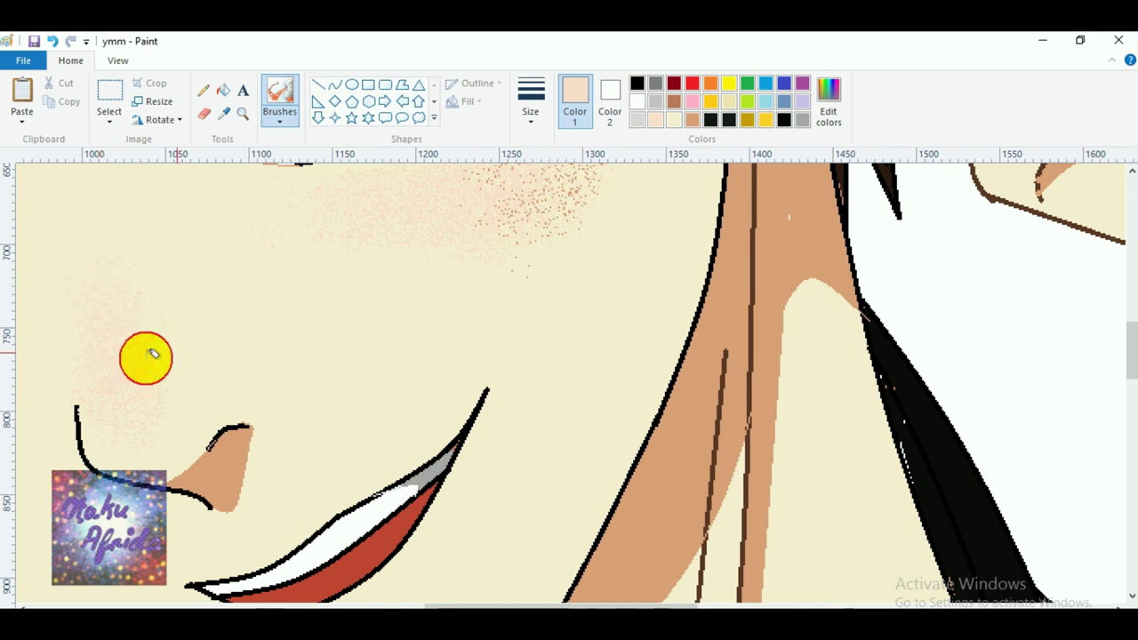
pyautogui.click(693, 121)
pyautogui.moveTo(56, 376); pyautogui.dragTo(111, 363)
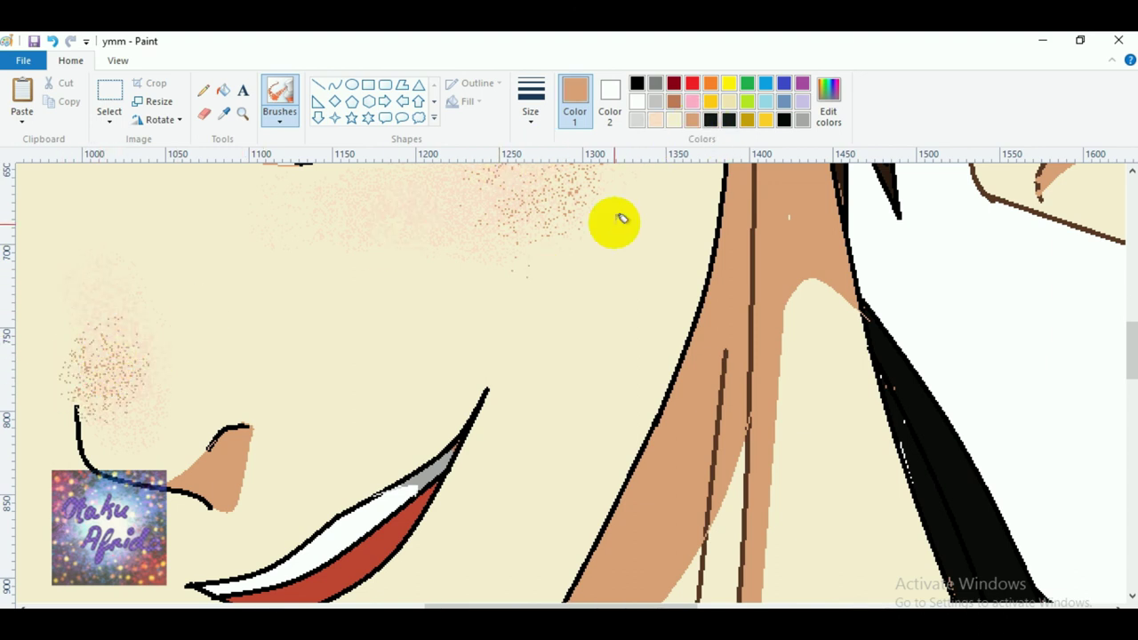
# Soften the nose patch and the blush below the smaller eye with cream airbrush strokes.
pyautogui.click(674, 120)
pyautogui.moveTo(107, 358)
pyautogui.mouseDown()
pyautogui.moveTo(68, 370)
pyautogui.moveTo(188, 396)
pyautogui.moveTo(97, 310)
pyautogui.moveTo(42, 383)
pyautogui.moveTo(82, 394)
pyautogui.moveTo(81, 284)
pyautogui.moveTo(116, 340)
pyautogui.moveTo(164, 216)
pyautogui.mouseUp()
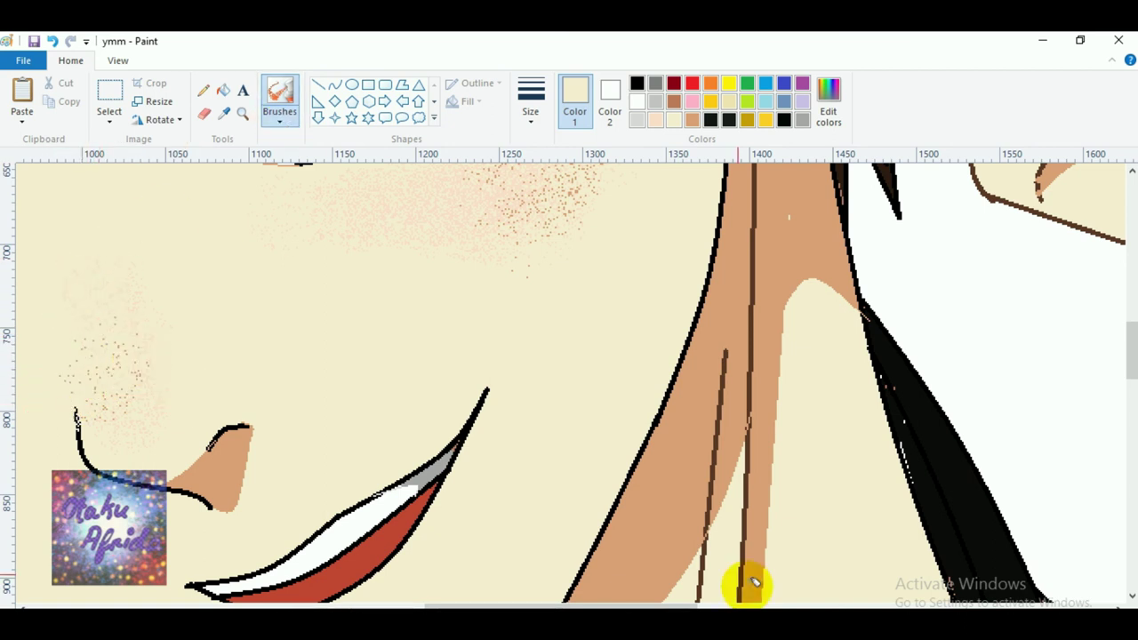
pyautogui.moveTo(648, 606); pyautogui.dragTo(511, 594)
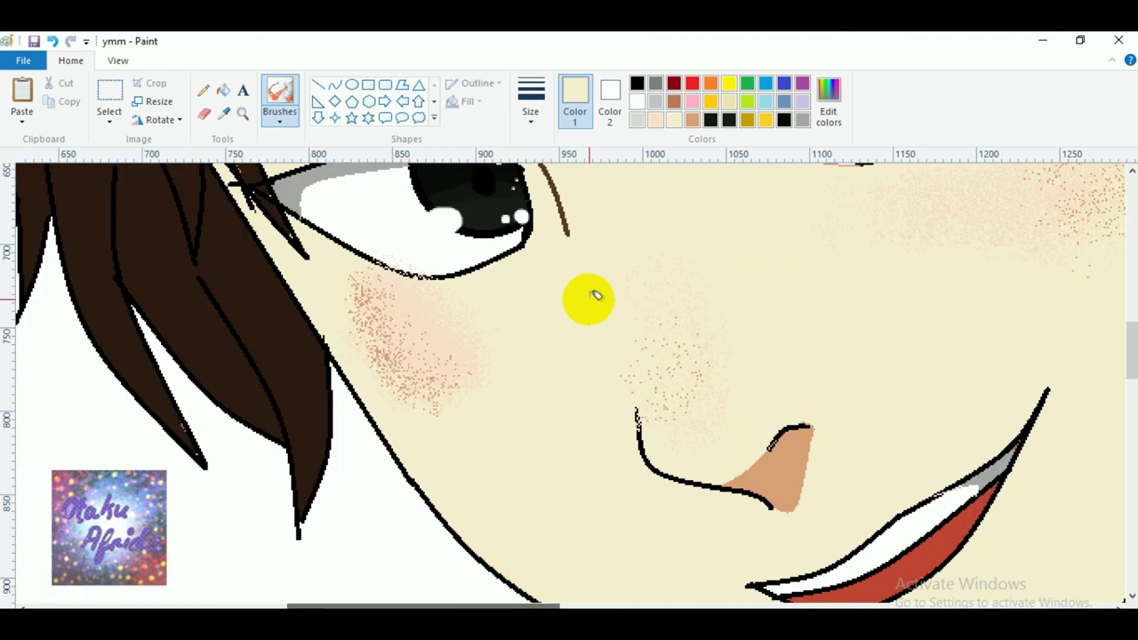
pyautogui.moveTo(433, 318)
pyautogui.mouseDown()
pyautogui.moveTo(354, 271)
pyautogui.moveTo(418, 311)
pyautogui.moveTo(366, 294)
pyautogui.moveTo(458, 328)
pyautogui.mouseUp()
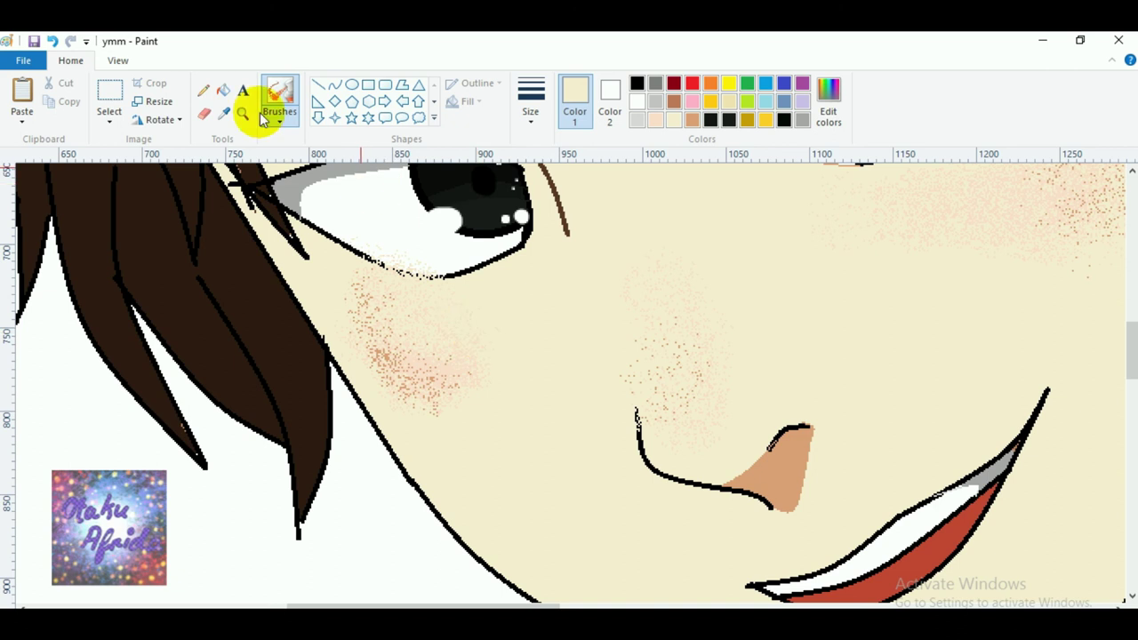
# Clean the overspray from the smaller eye's white with a white pencil and redraw its lower outline in black.
pyautogui.click(204, 90)
pyautogui.click(634, 107)
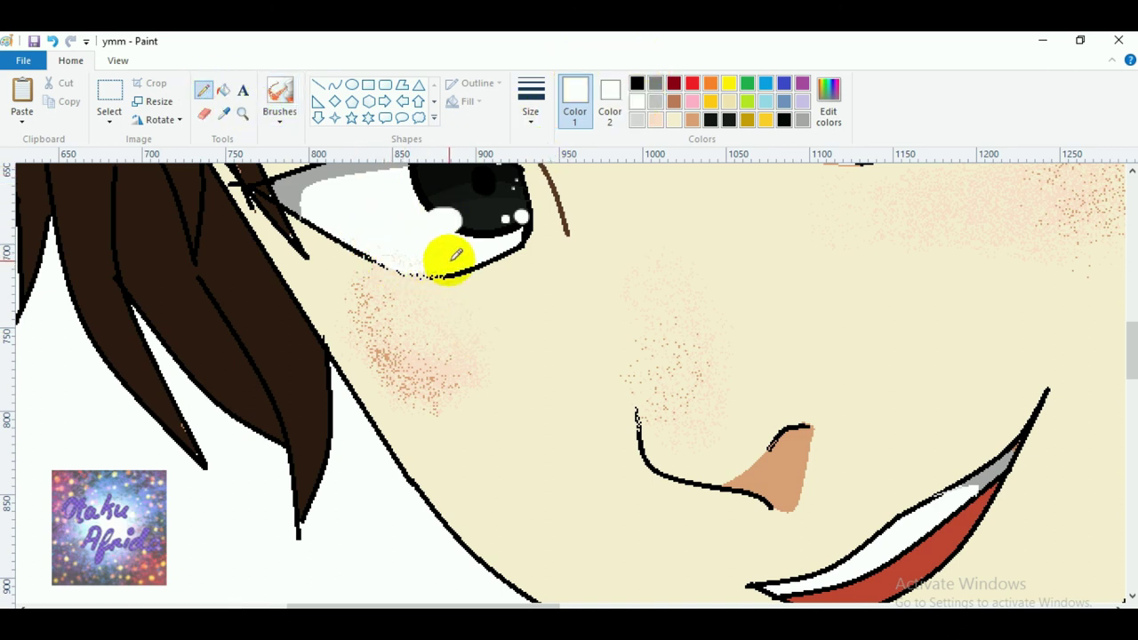
pyautogui.moveTo(438, 268)
pyautogui.mouseDown()
pyautogui.moveTo(387, 242)
pyautogui.moveTo(421, 265)
pyautogui.moveTo(409, 264)
pyautogui.moveTo(347, 216)
pyautogui.mouseUp()
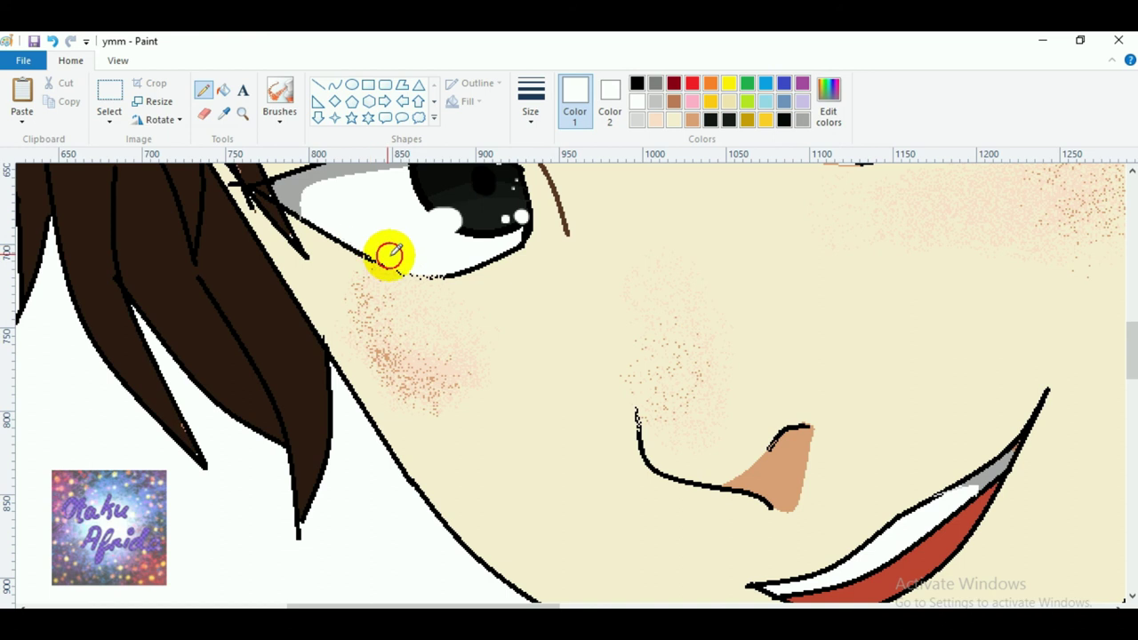
pyautogui.click(636, 84)
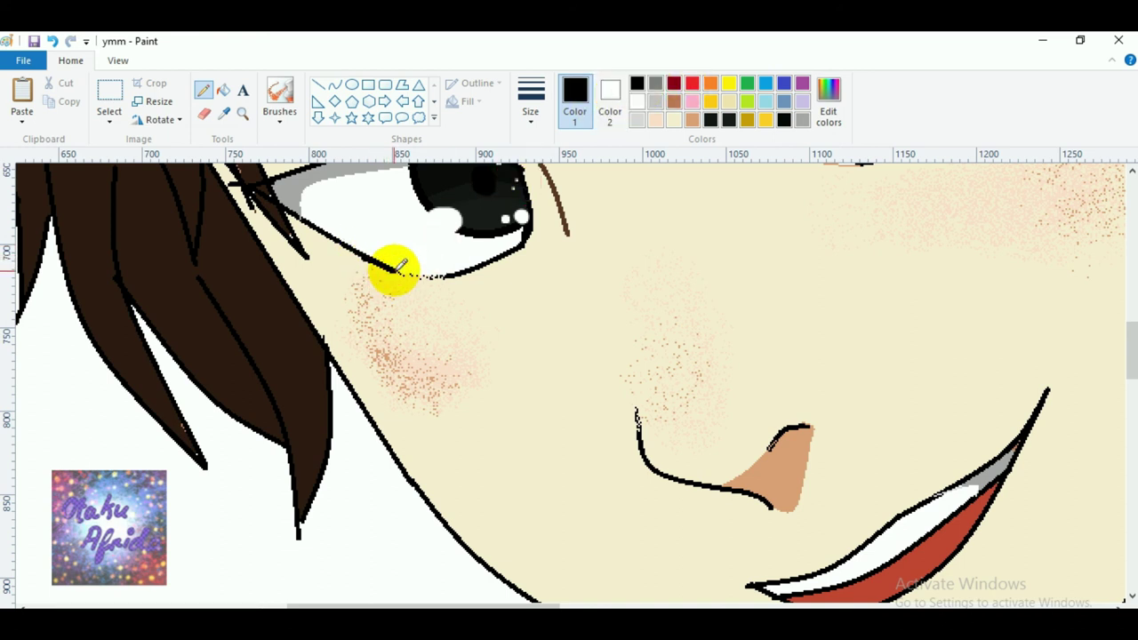
pyautogui.moveTo(417, 274); pyautogui.dragTo(403, 277)
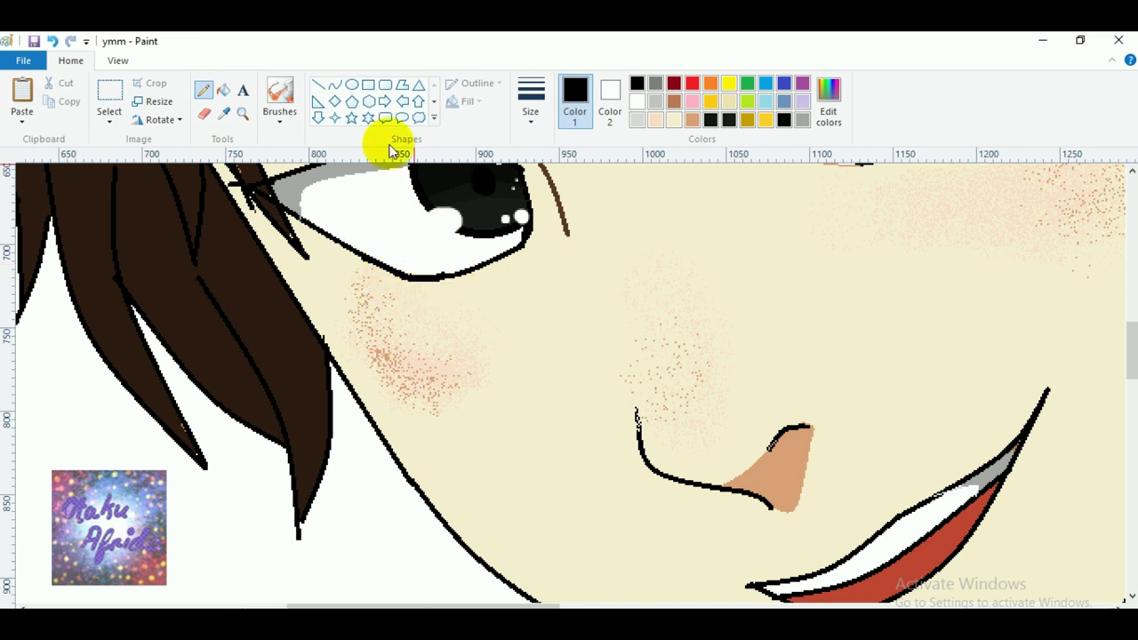
# Adjust the airbrush size and spray light peach over the cheek beneath the smaller eye, widening the blush patch.
pyautogui.click(655, 120)
pyautogui.click(267, 96)
pyautogui.moveTo(499, 308)
pyautogui.mouseDown()
pyautogui.moveTo(531, 290)
pyautogui.moveTo(471, 355)
pyautogui.moveTo(386, 332)
pyautogui.moveTo(338, 297)
pyautogui.moveTo(365, 302)
pyautogui.mouseUp()
pyautogui.hotkey('ctrl', 'z')
pyautogui.click(535, 109)
pyautogui.click(556, 207)
pyautogui.moveTo(337, 264)
pyautogui.mouseDown()
pyautogui.moveTo(365, 276)
pyautogui.moveTo(345, 291)
pyautogui.moveTo(375, 375)
pyautogui.moveTo(339, 326)
pyautogui.moveTo(354, 292)
pyautogui.moveTo(379, 347)
pyautogui.mouseUp()
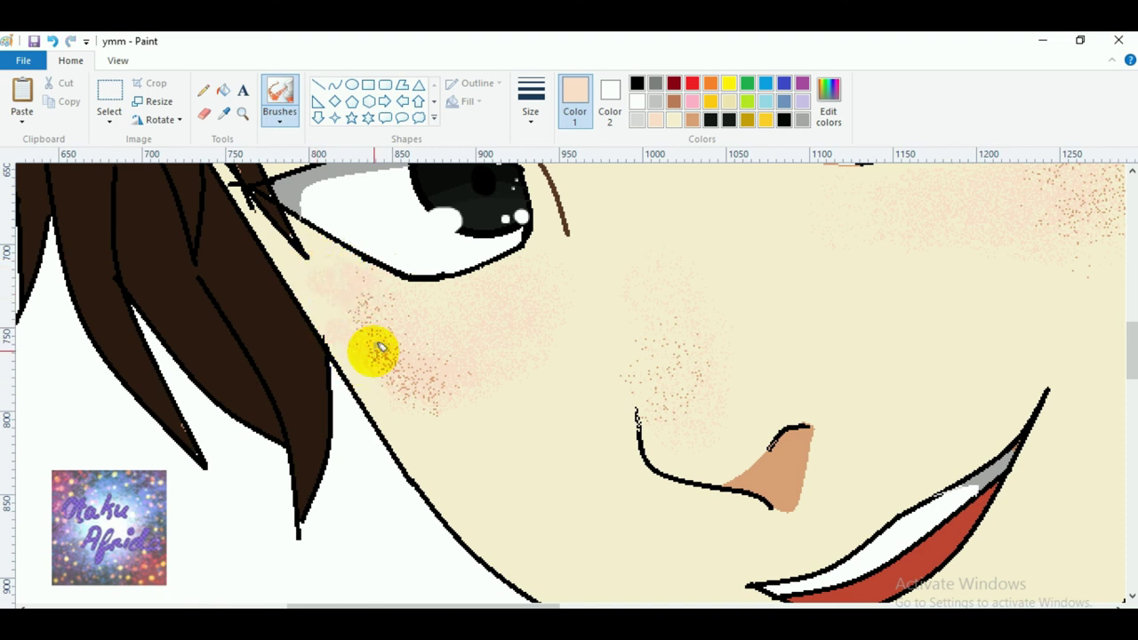
pyautogui.moveTo(330, 312)
pyautogui.mouseDown()
pyautogui.moveTo(409, 367)
pyautogui.moveTo(451, 301)
pyautogui.moveTo(476, 287)
pyautogui.mouseUp()
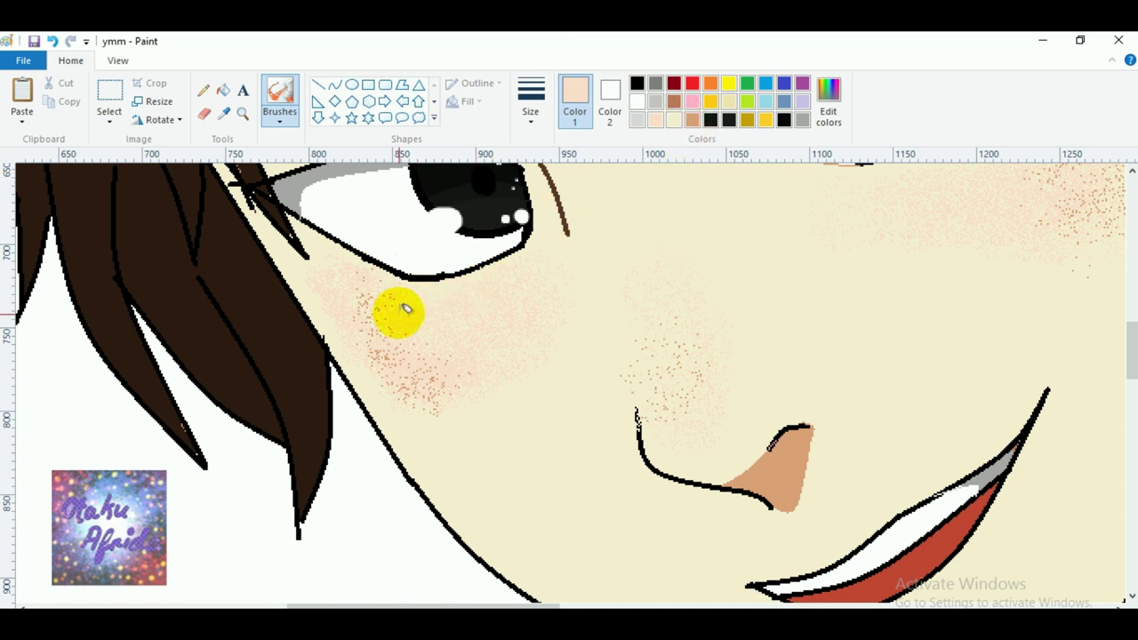
# Speckle the blush beneath the smaller eye with tan airbrush and soften it with cream airbrush strokes.
pyautogui.click(692, 120)
pyautogui.moveTo(469, 293)
pyautogui.mouseDown()
pyautogui.moveTo(484, 304)
pyautogui.moveTo(419, 326)
pyautogui.moveTo(436, 359)
pyautogui.moveTo(476, 338)
pyautogui.mouseUp()
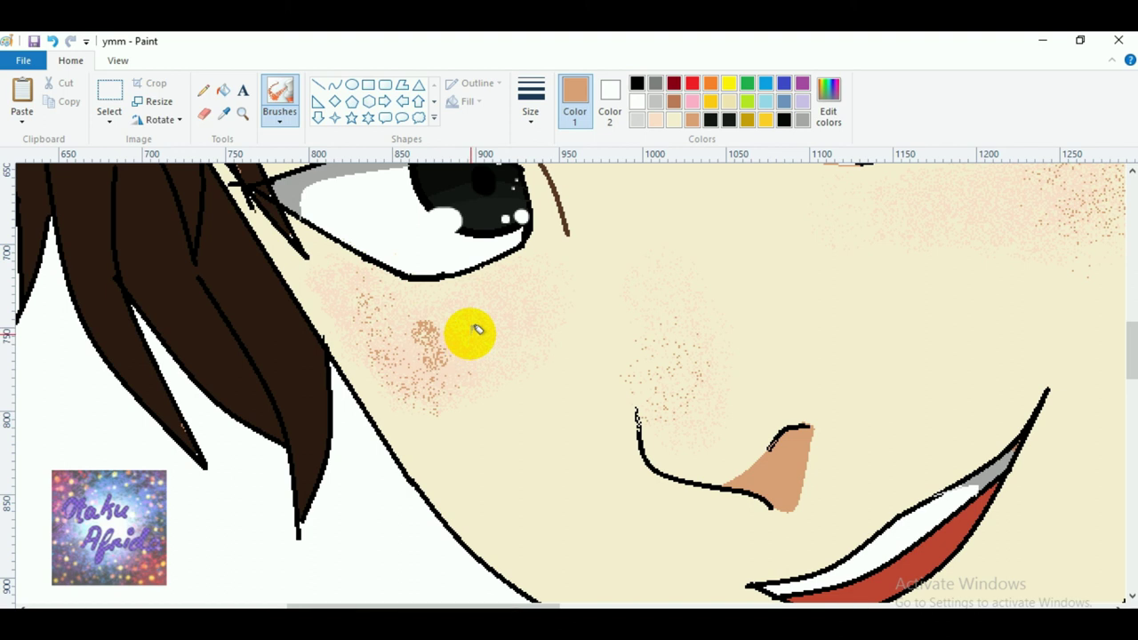
pyautogui.moveTo(477, 330)
pyautogui.mouseDown()
pyautogui.moveTo(370, 316)
pyautogui.moveTo(409, 333)
pyautogui.moveTo(388, 340)
pyautogui.moveTo(426, 353)
pyautogui.moveTo(476, 347)
pyautogui.moveTo(372, 304)
pyautogui.moveTo(352, 280)
pyautogui.moveTo(363, 294)
pyautogui.moveTo(436, 309)
pyautogui.moveTo(351, 294)
pyautogui.moveTo(482, 325)
pyautogui.moveTo(380, 330)
pyautogui.moveTo(366, 305)
pyautogui.moveTo(502, 351)
pyautogui.moveTo(514, 320)
pyautogui.moveTo(439, 313)
pyautogui.moveTo(490, 305)
pyautogui.mouseUp()
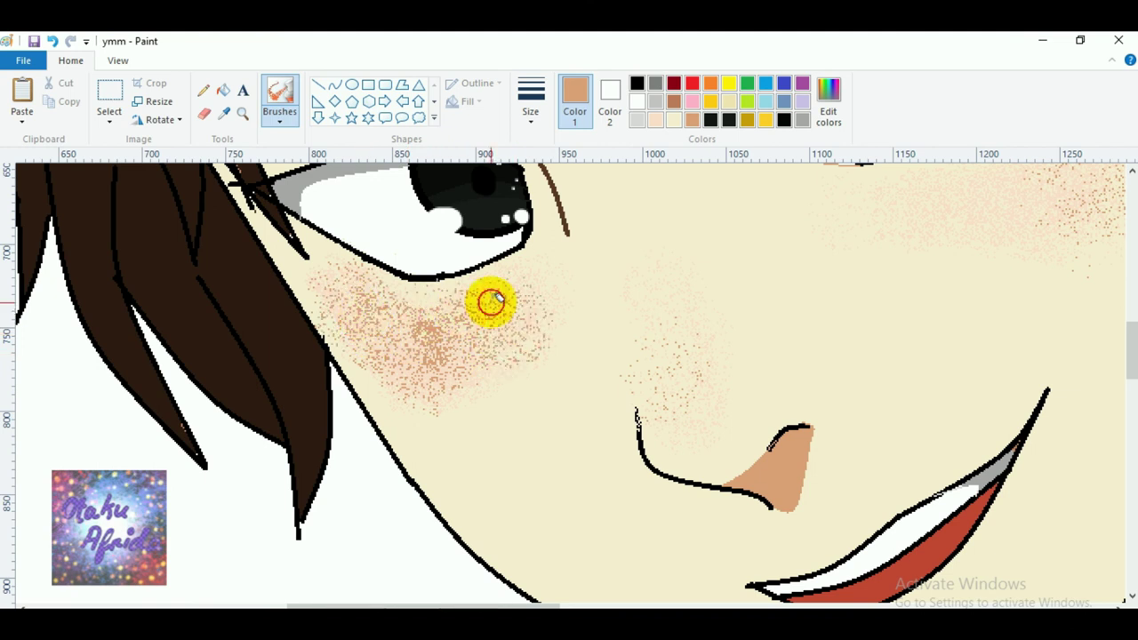
pyautogui.click(674, 119)
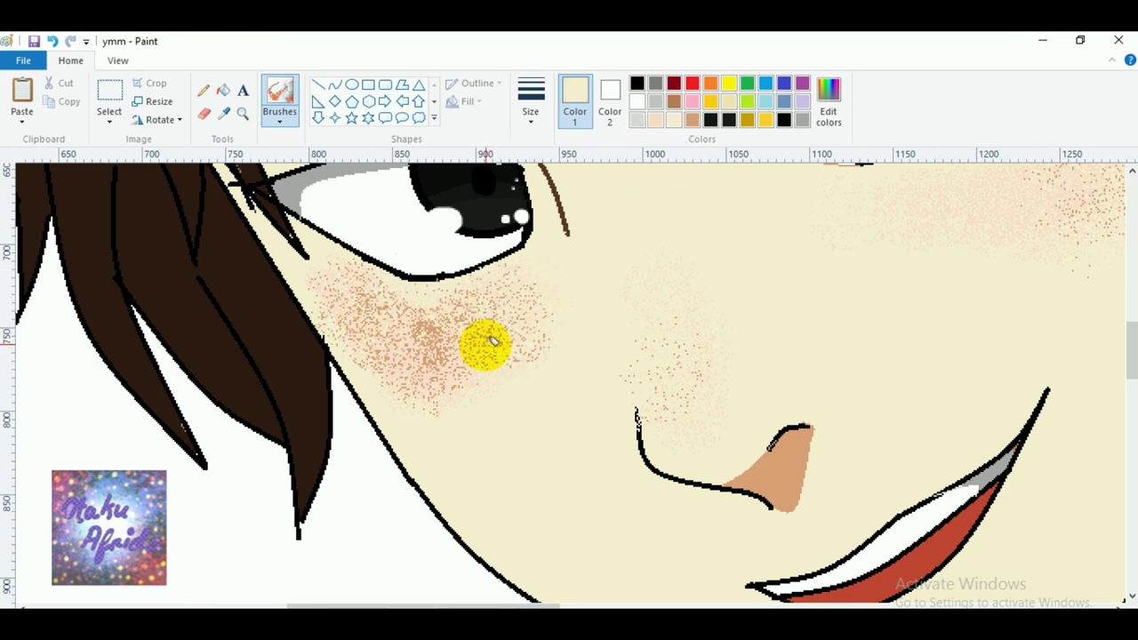
pyautogui.moveTo(389, 337)
pyautogui.mouseDown()
pyautogui.moveTo(427, 349)
pyautogui.moveTo(439, 408)
pyautogui.moveTo(424, 398)
pyautogui.moveTo(429, 414)
pyautogui.moveTo(558, 356)
pyautogui.mouseUp()
pyautogui.moveTo(447, 371)
pyautogui.mouseDown()
pyautogui.moveTo(427, 407)
pyautogui.moveTo(564, 346)
pyautogui.moveTo(412, 387)
pyautogui.moveTo(433, 411)
pyautogui.moveTo(346, 290)
pyautogui.moveTo(410, 332)
pyautogui.moveTo(371, 302)
pyautogui.moveTo(425, 320)
pyautogui.moveTo(551, 298)
pyautogui.mouseUp()
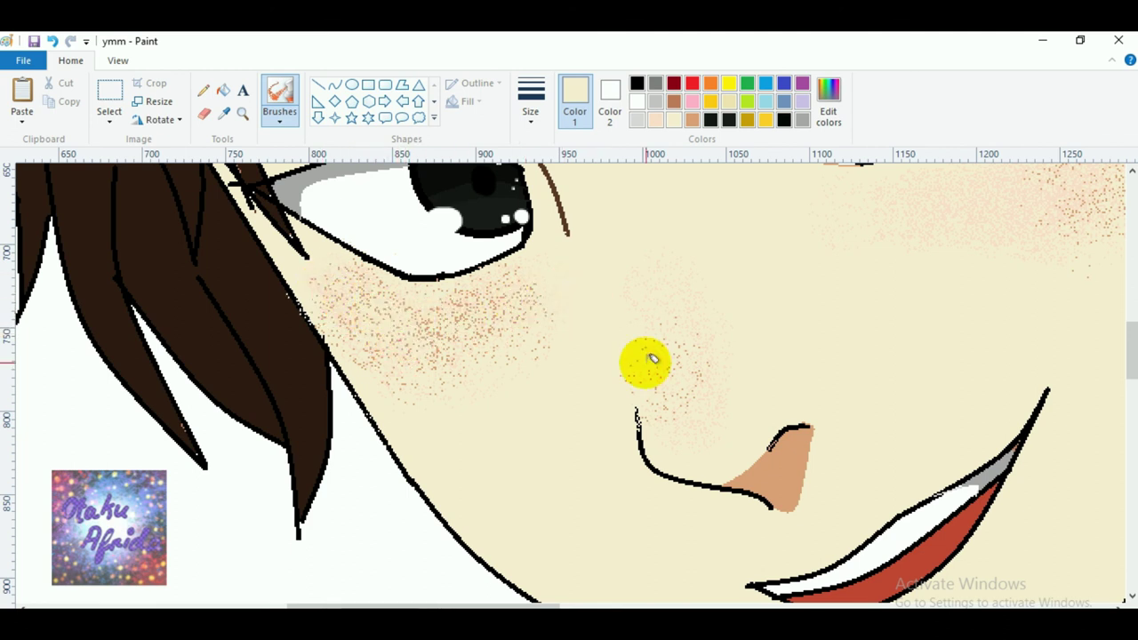
# Spray light peach airbrush over the blush beneath the smaller eye and the patch above the nose tip.
pyautogui.click(242, 113)
pyautogui.rightClick(393, 263)
pyautogui.rightClick(392, 263)
pyautogui.scroll(3, 445, 310)
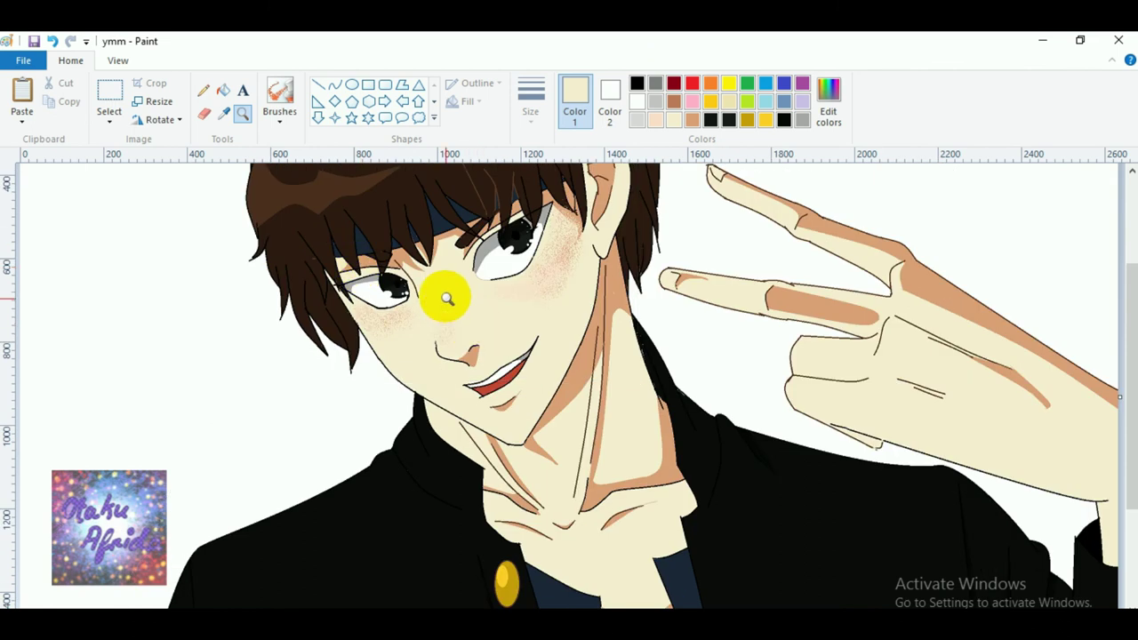
pyautogui.click(445, 299)
pyautogui.click(467, 360)
pyautogui.click(655, 120)
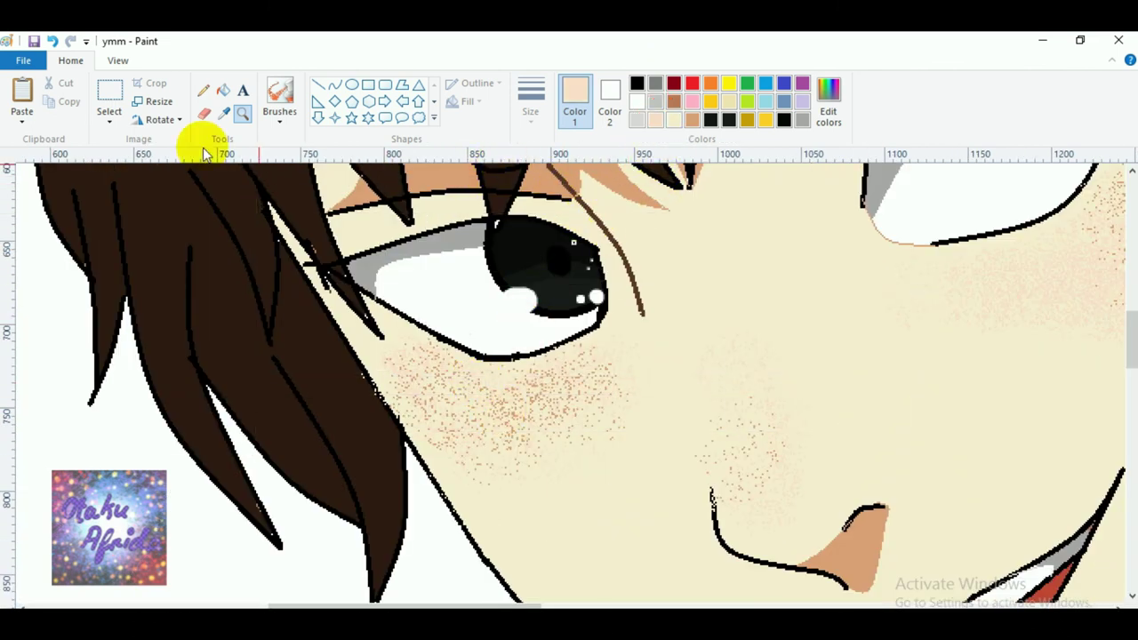
pyautogui.click(281, 96)
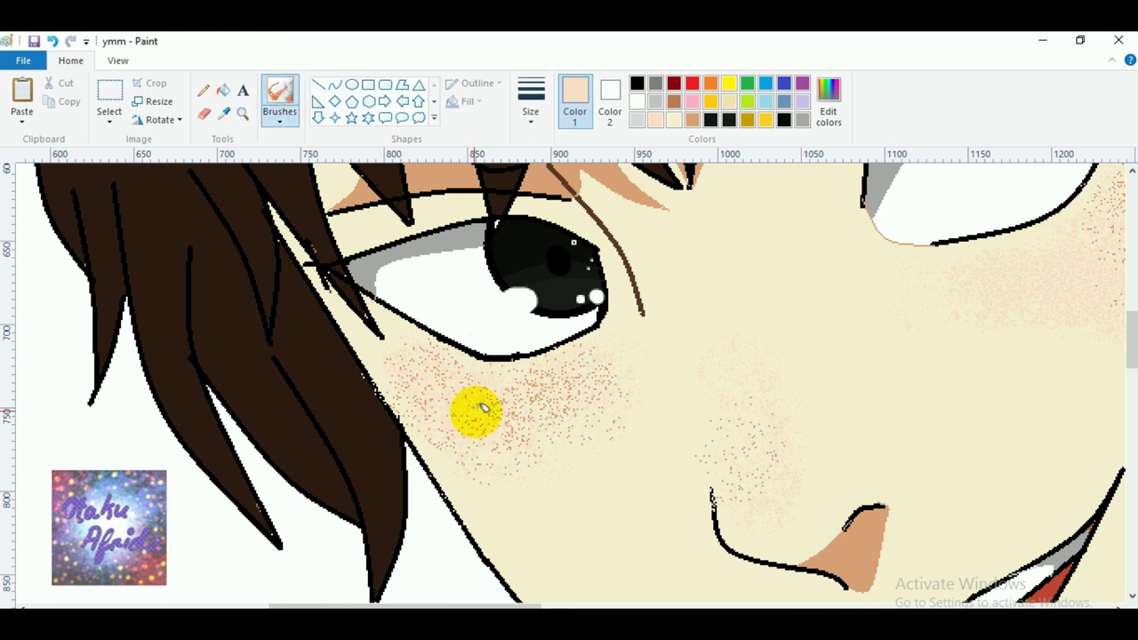
pyautogui.moveTo(584, 392)
pyautogui.mouseDown()
pyautogui.moveTo(507, 408)
pyautogui.moveTo(541, 405)
pyautogui.mouseUp()
pyautogui.moveTo(738, 434); pyautogui.dragTo(754, 459)
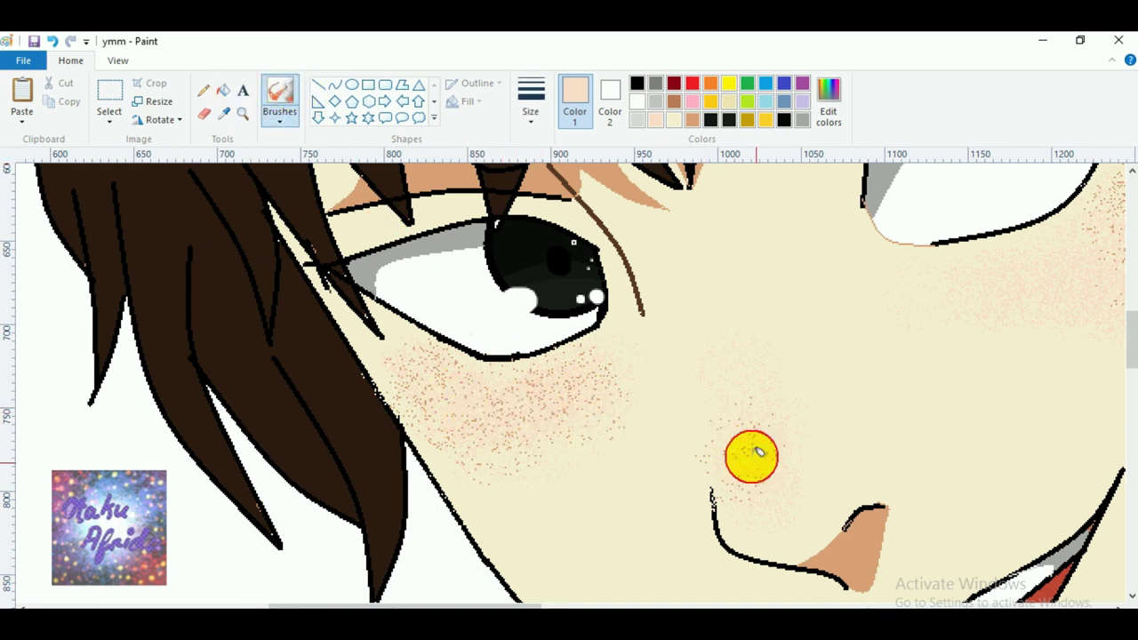
# Try painting a grey brush highlight along the shoulder edge of the black jacket.
pyautogui.click(242, 113)
pyautogui.rightClick(643, 428)
pyautogui.scroll(5, 610, 465)
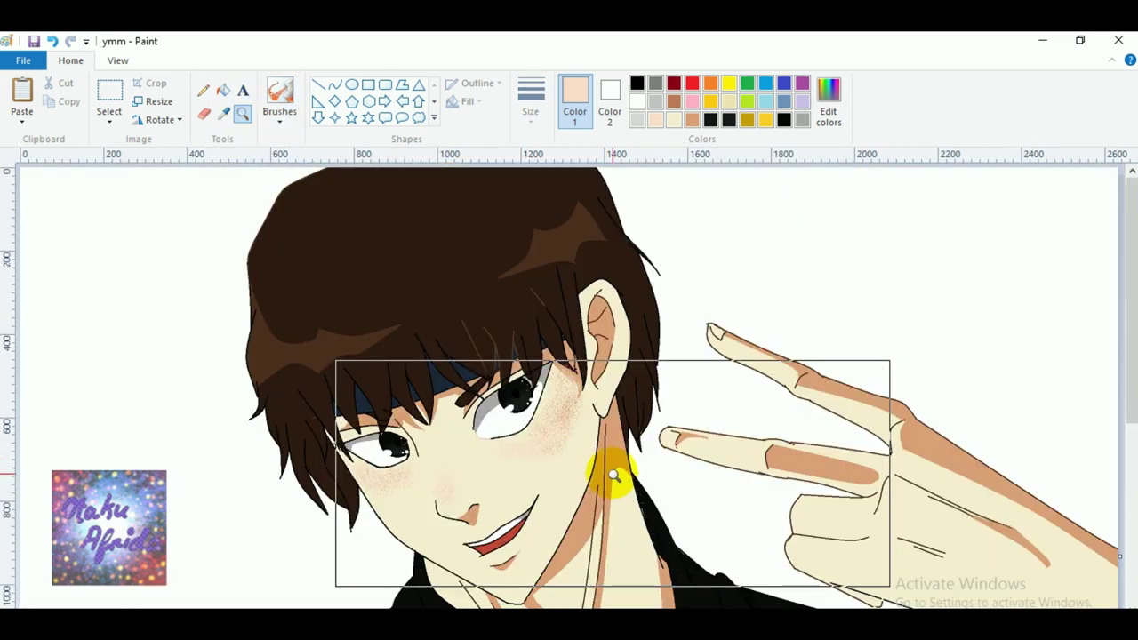
pyautogui.scroll(-5, 577, 461)
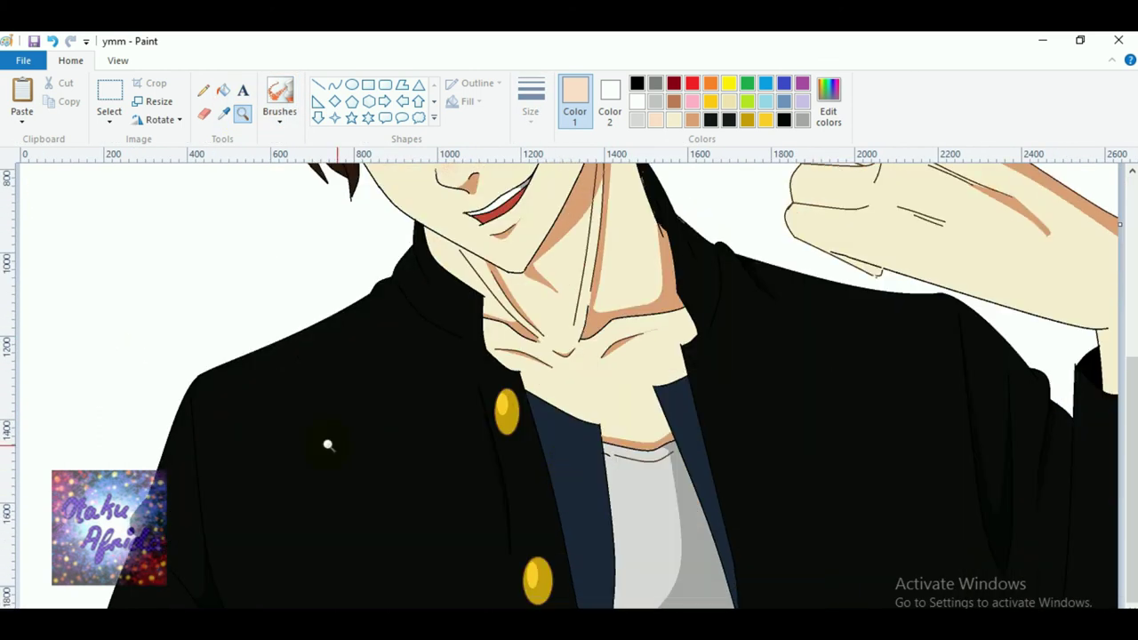
pyautogui.scroll(3, 302, 436)
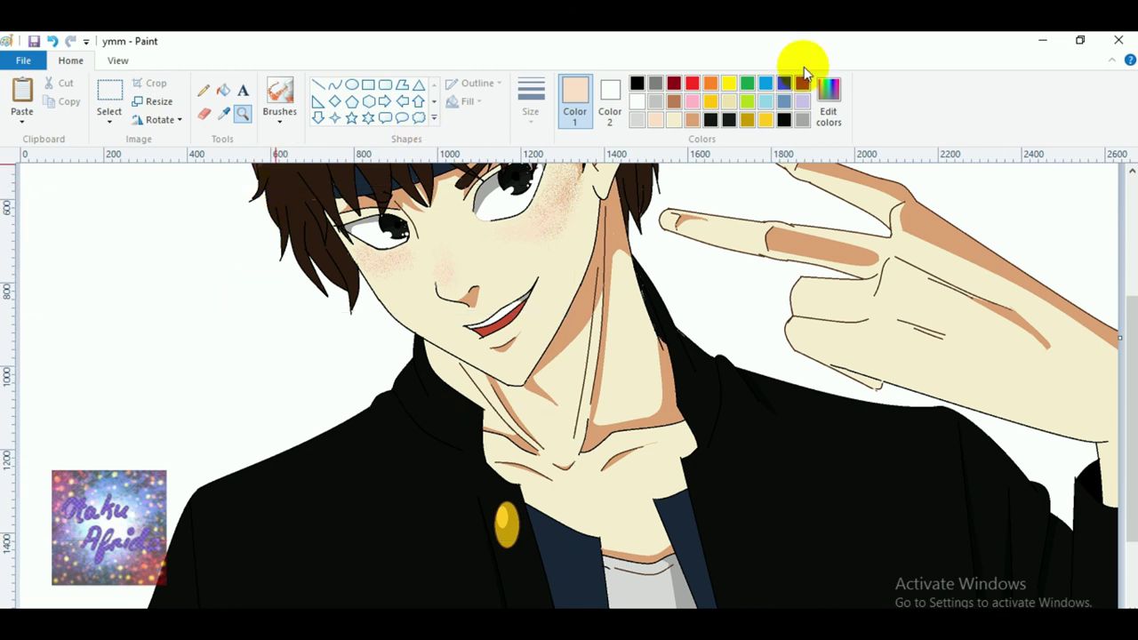
pyautogui.click(784, 119)
pyautogui.click(802, 120)
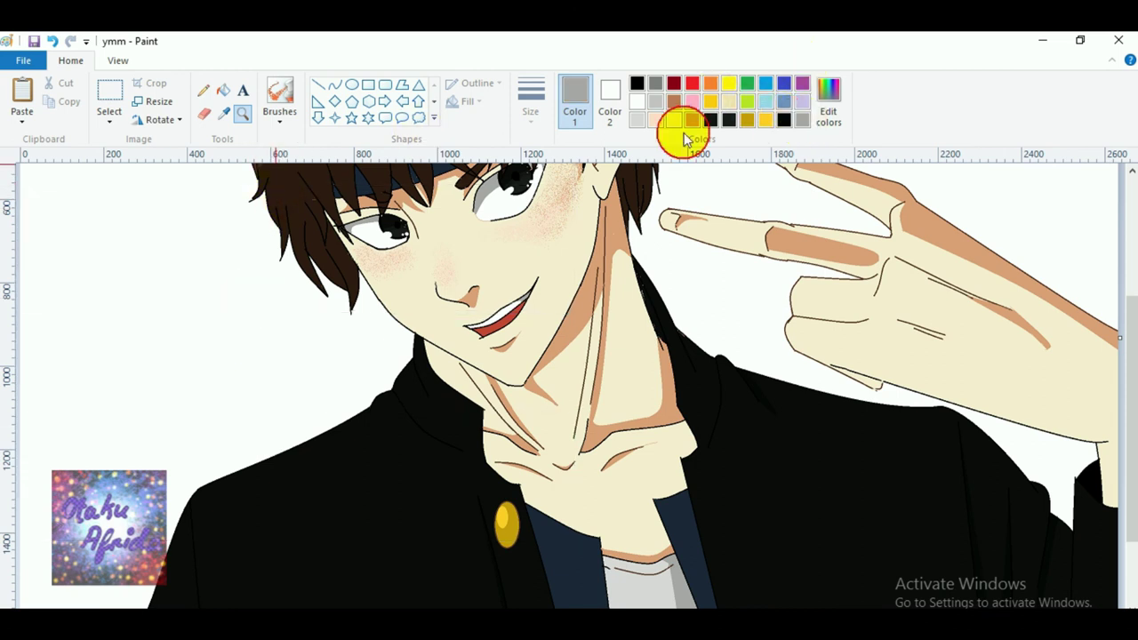
pyautogui.click(277, 118)
pyautogui.click(283, 171)
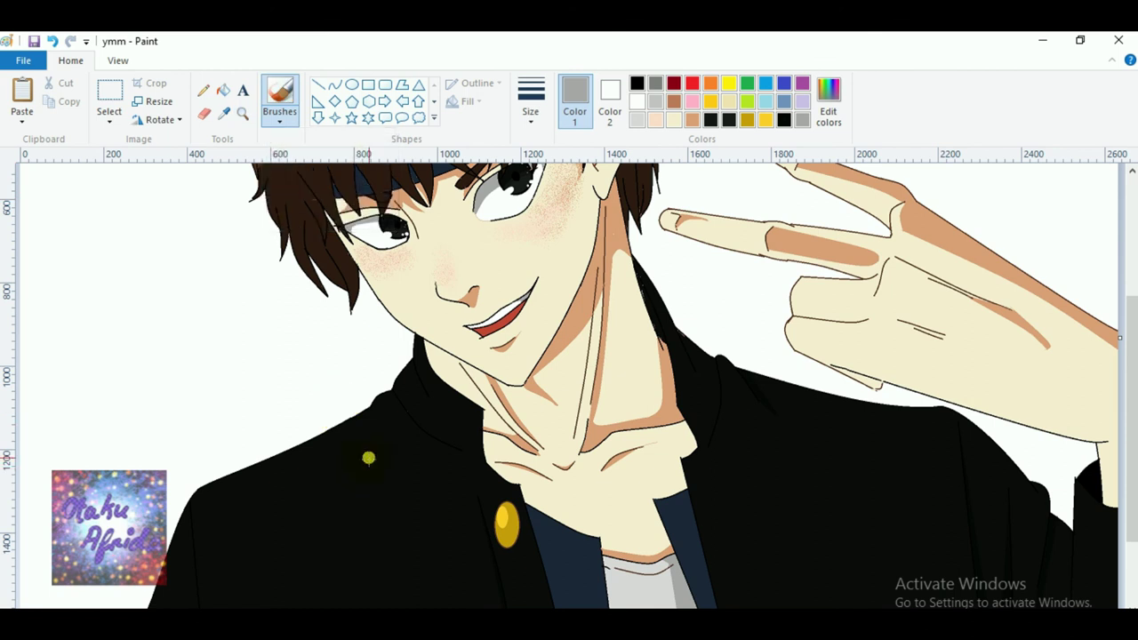
pyautogui.moveTo(376, 410); pyautogui.dragTo(291, 459)
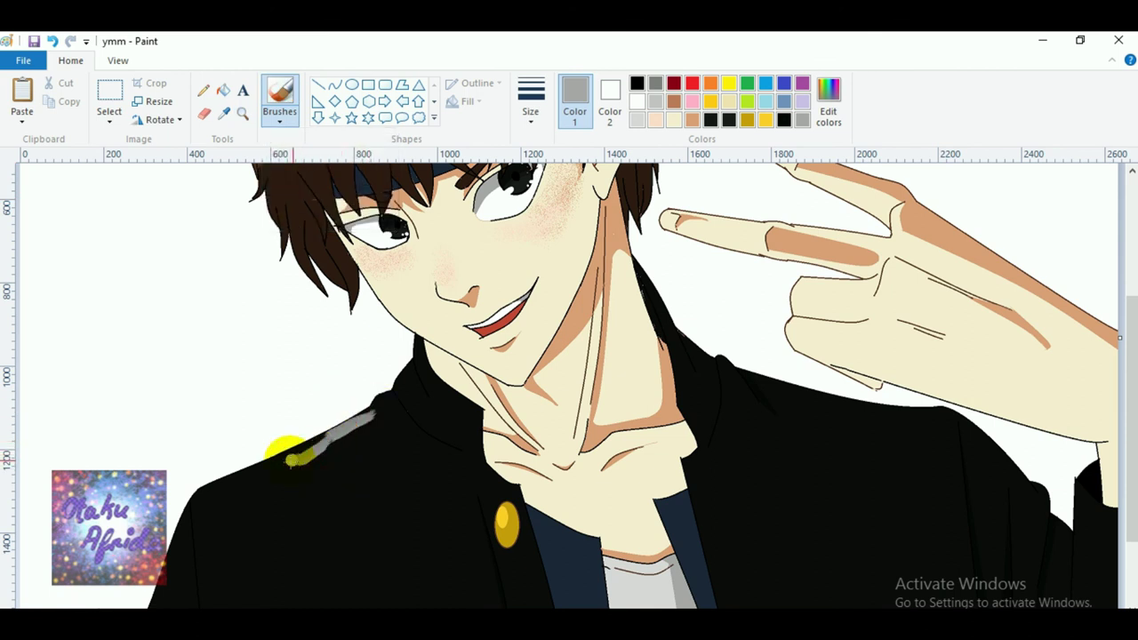
pyautogui.hotkey('ctrl', 'z')
pyautogui.moveTo(383, 394); pyautogui.dragTo(264, 453)
pyautogui.hotkey('ctrl', 'z')
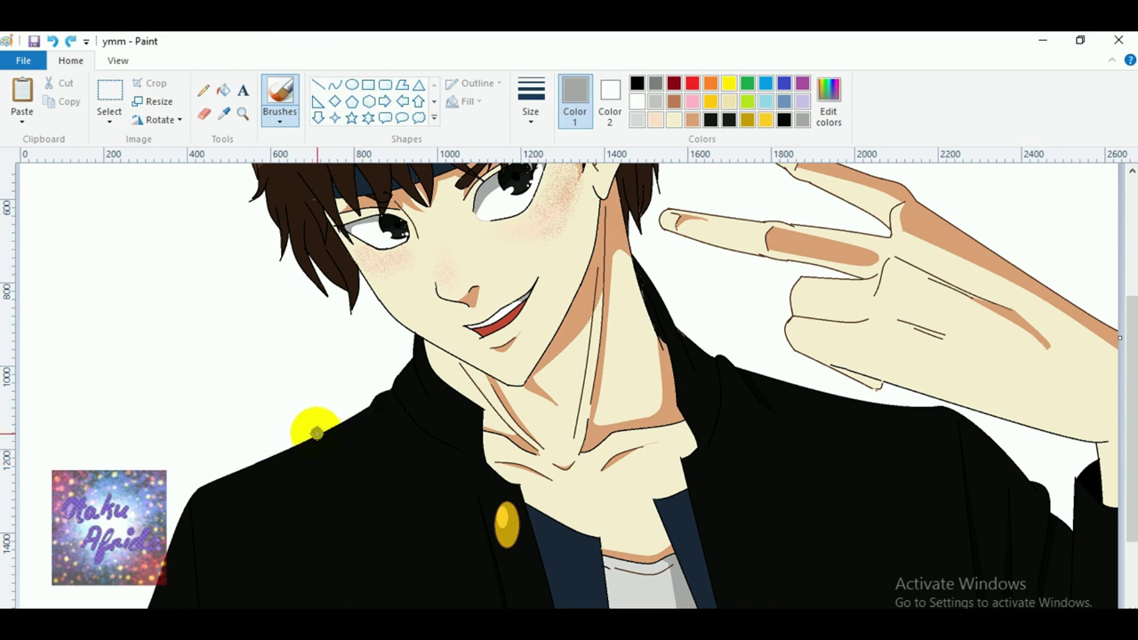
# Fill the thin light strand lines in the hair's bangs with black, undoing the misplaced fills.
pyautogui.scroll(3, 372, 467)
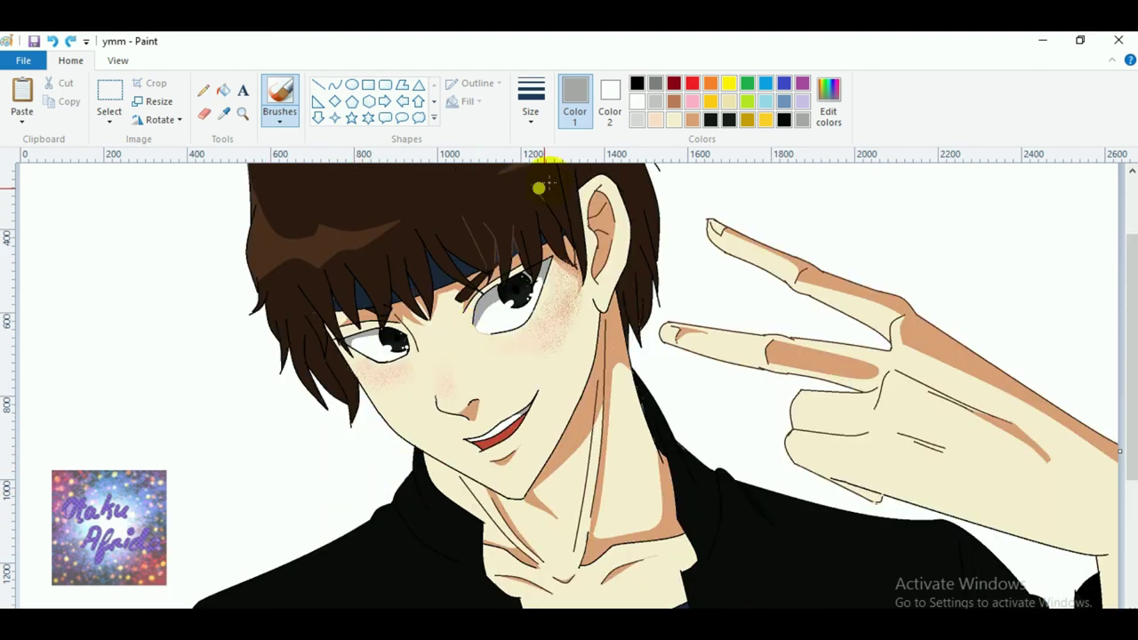
pyautogui.scroll(3, 524, 349)
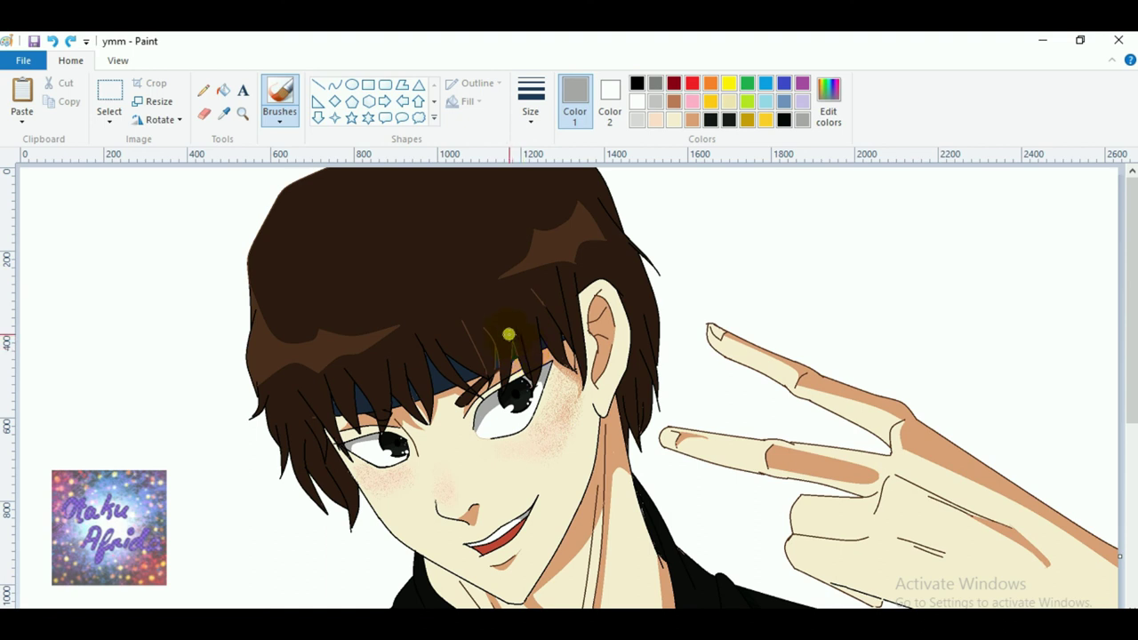
pyautogui.scroll(-10, 508, 334)
pyautogui.scroll(10, 478, 406)
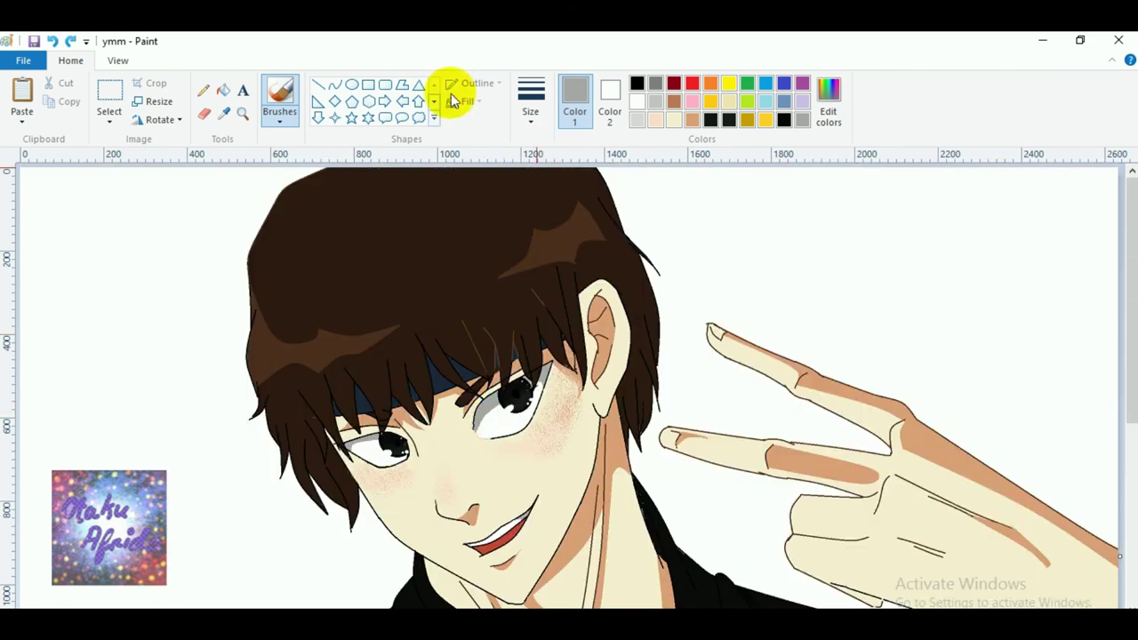
pyautogui.click(229, 91)
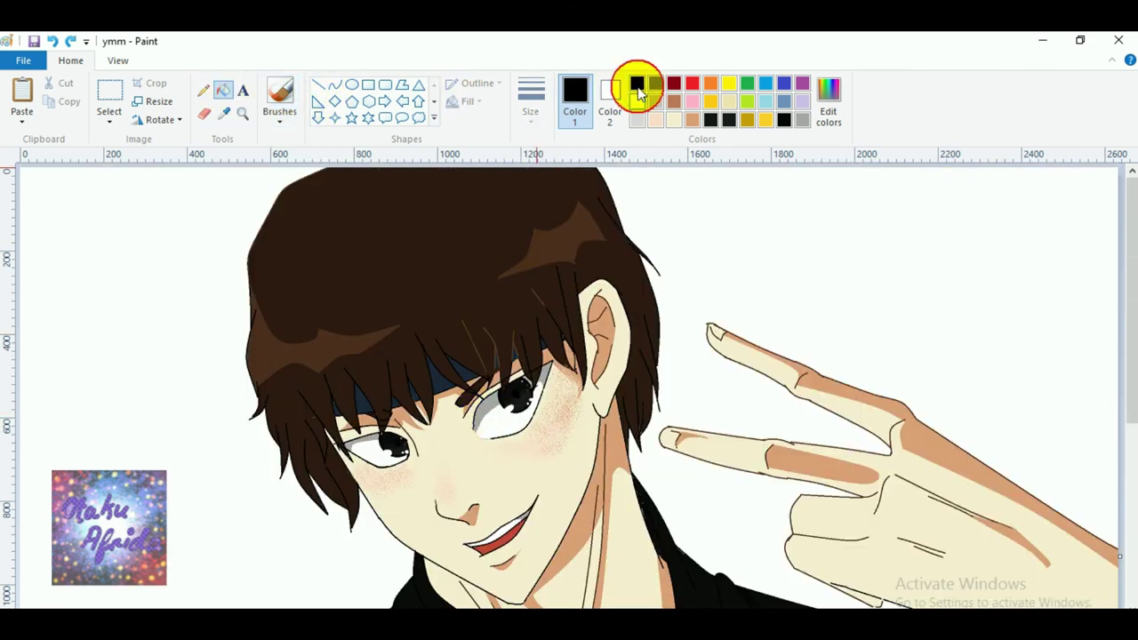
pyautogui.click(544, 298)
pyautogui.hotkey('ctrl', 'z')
pyautogui.click(540, 298)
pyautogui.hotkey('ctrl', 'z')
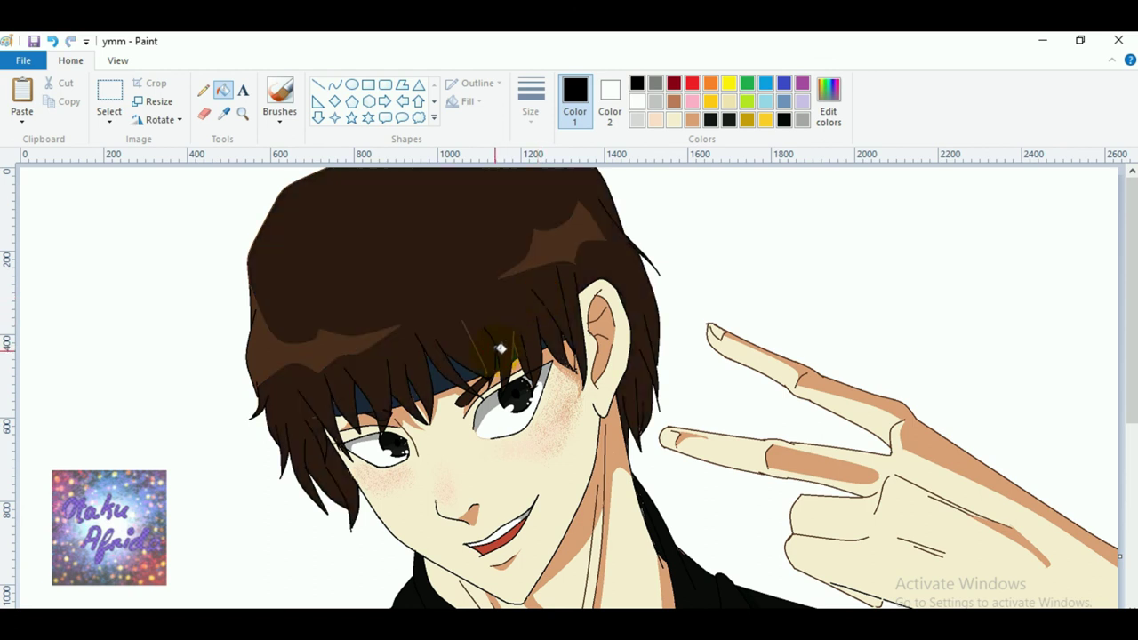
pyautogui.click(486, 358)
pyautogui.hotkey('ctrl', 'z')
pyautogui.scroll(-5, 662, 374)
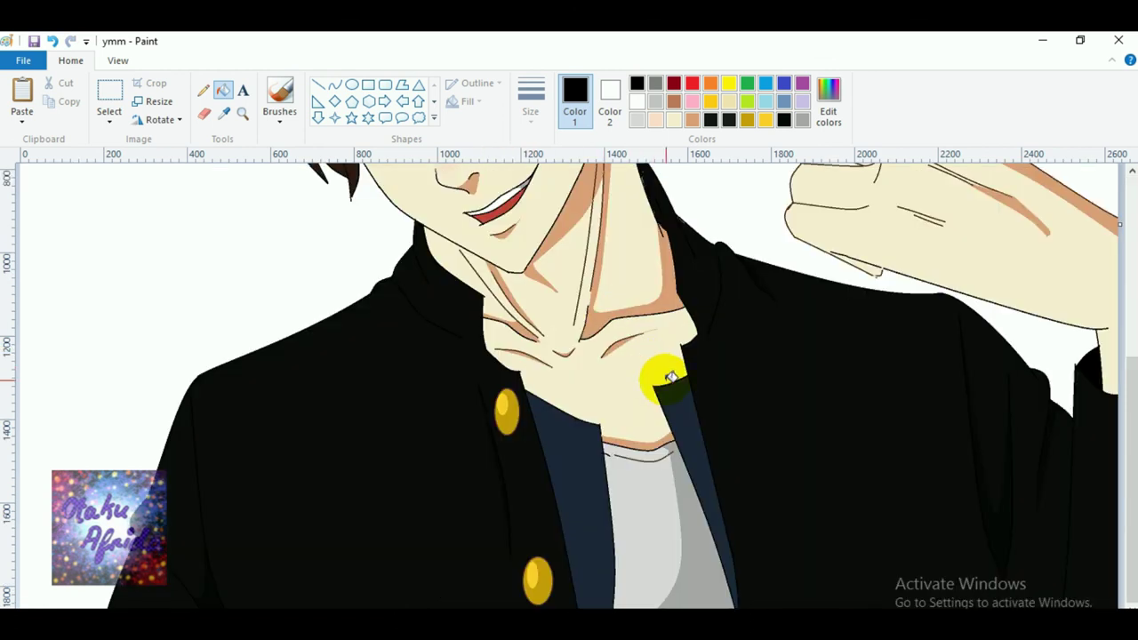
# Paint rows of short blue-grey brush dabs down both navy lining strips of the open jacket.
pyautogui.click(786, 103)
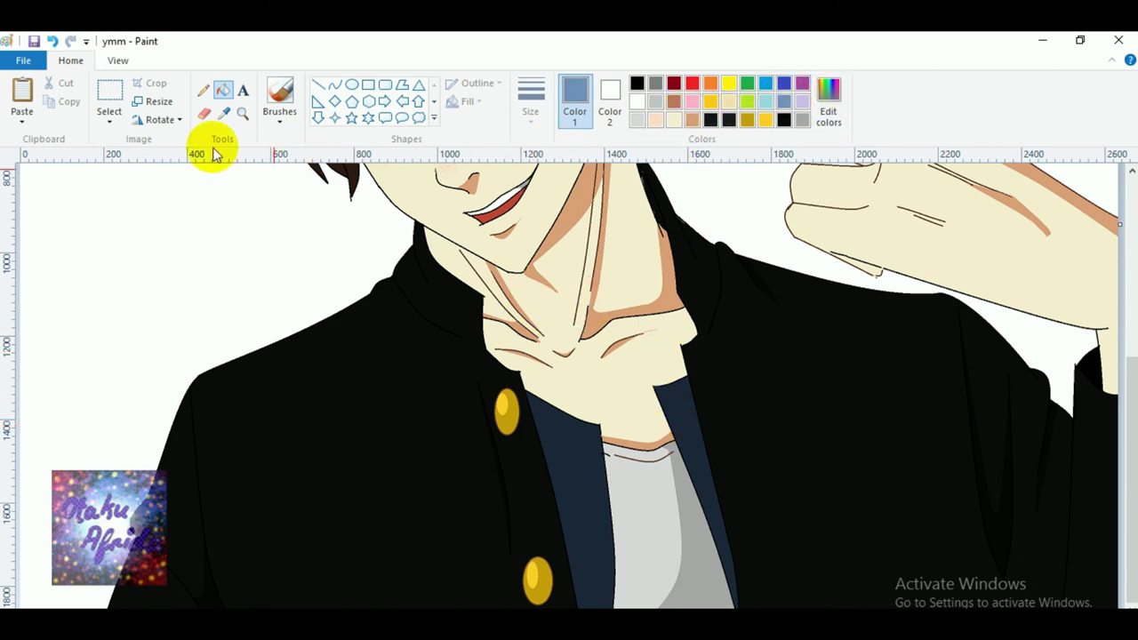
pyautogui.click(279, 99)
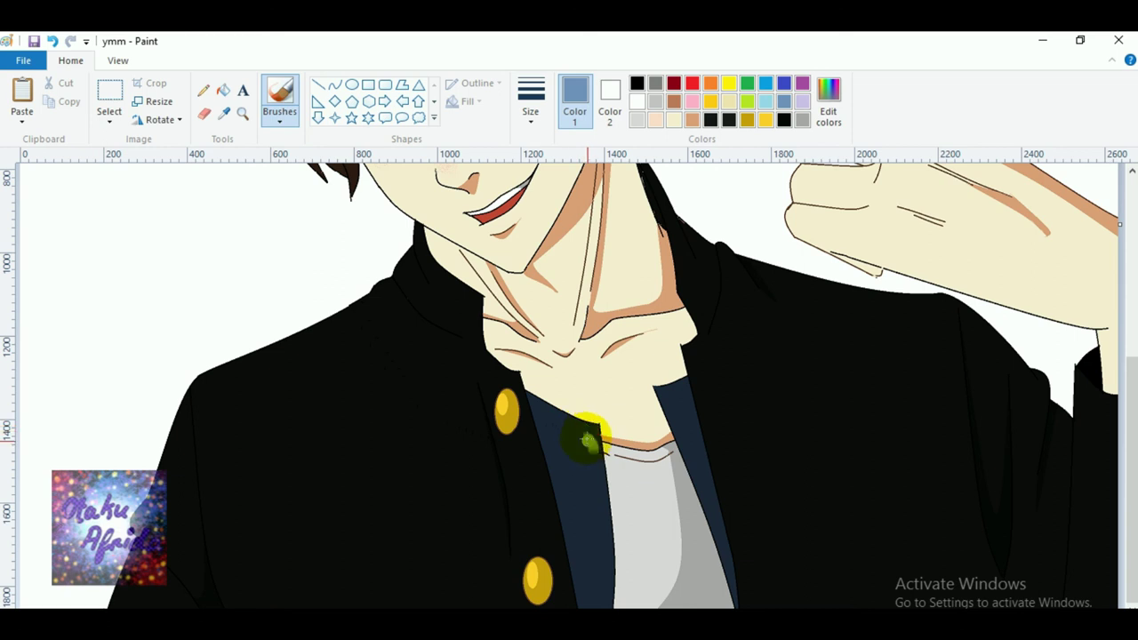
pyautogui.moveTo(588, 441)
pyautogui.mouseDown()
pyautogui.moveTo(586, 473)
pyautogui.moveTo(572, 430)
pyautogui.moveTo(573, 461)
pyautogui.moveTo(562, 427)
pyautogui.moveTo(569, 454)
pyautogui.moveTo(542, 422)
pyautogui.moveTo(570, 488)
pyautogui.mouseUp()
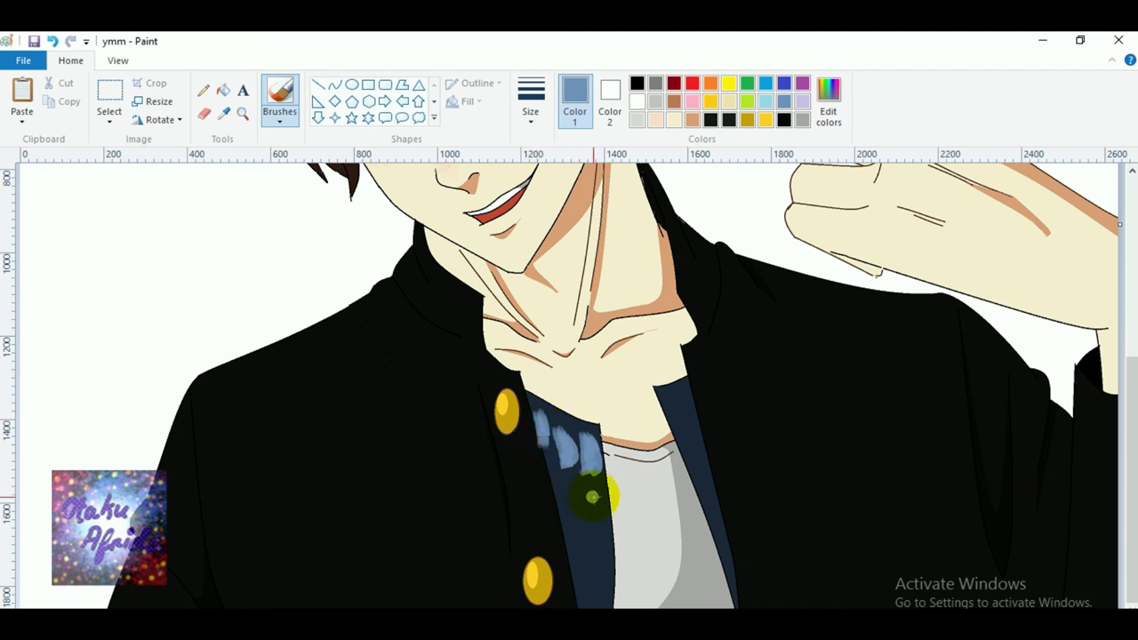
pyautogui.moveTo(549, 424)
pyautogui.mouseDown()
pyautogui.moveTo(555, 443)
pyautogui.moveTo(542, 434)
pyautogui.mouseUp()
pyautogui.hotkey('ctrl', 'z')
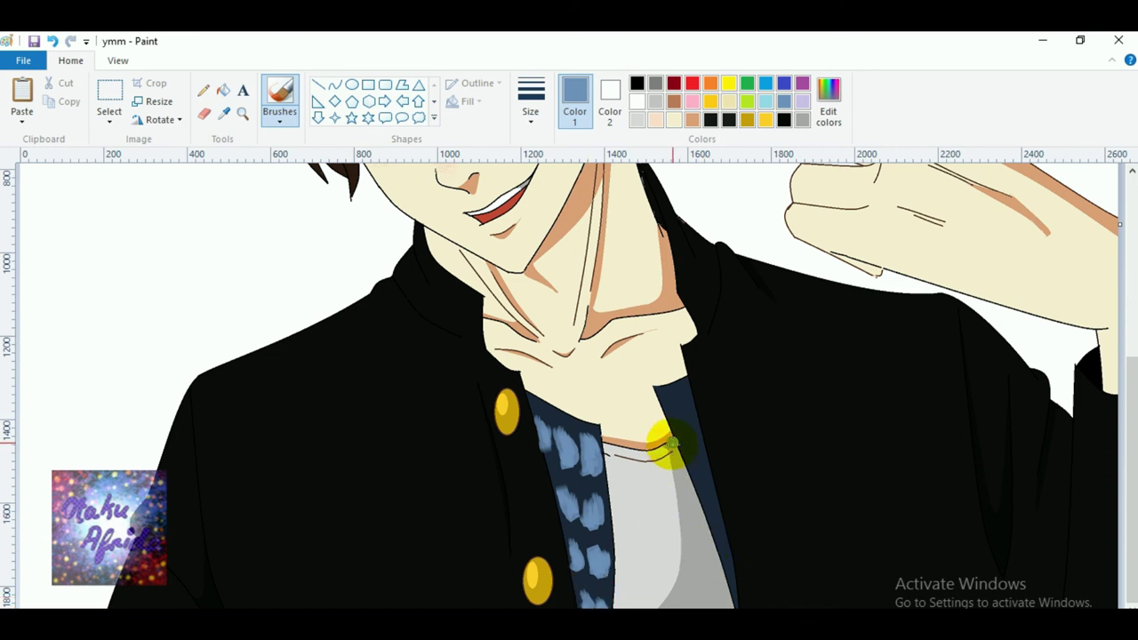
pyautogui.click(694, 447)
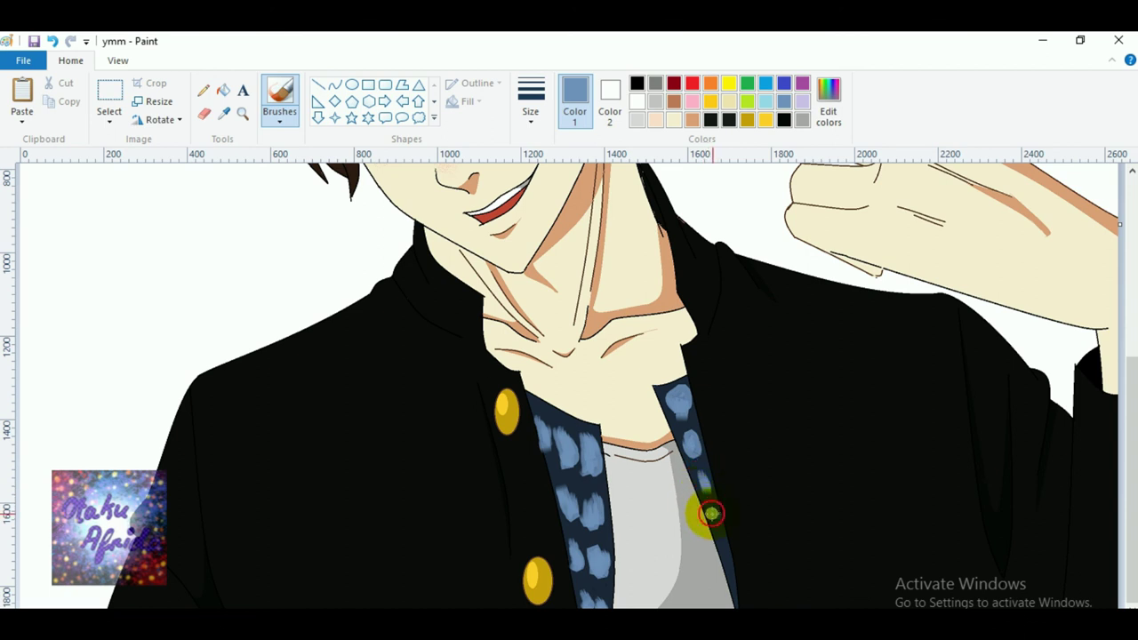
# Dab small white brush highlights on the cheek below and beside the larger eye.
pyautogui.scroll(5, 685, 490)
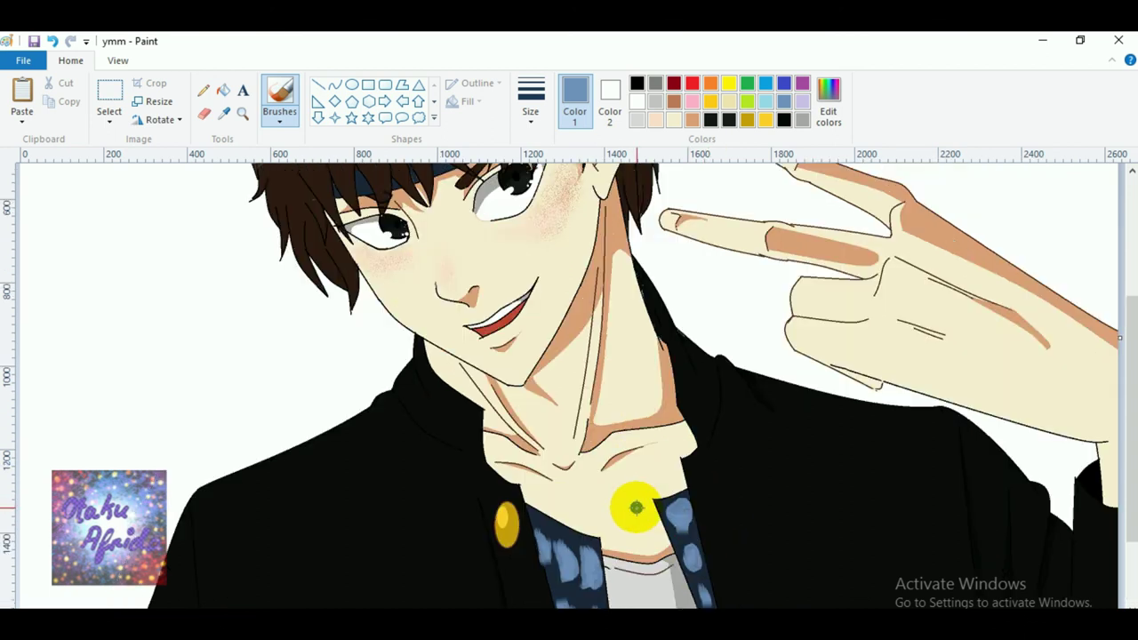
pyautogui.scroll(-3, 649, 485)
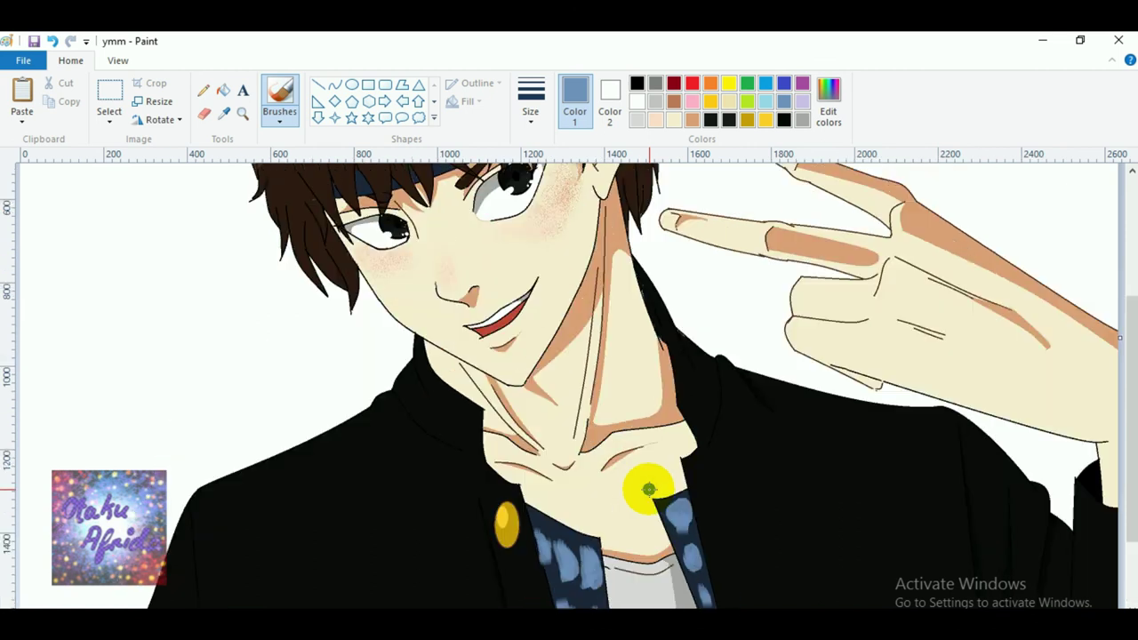
pyautogui.scroll(3, 649, 489)
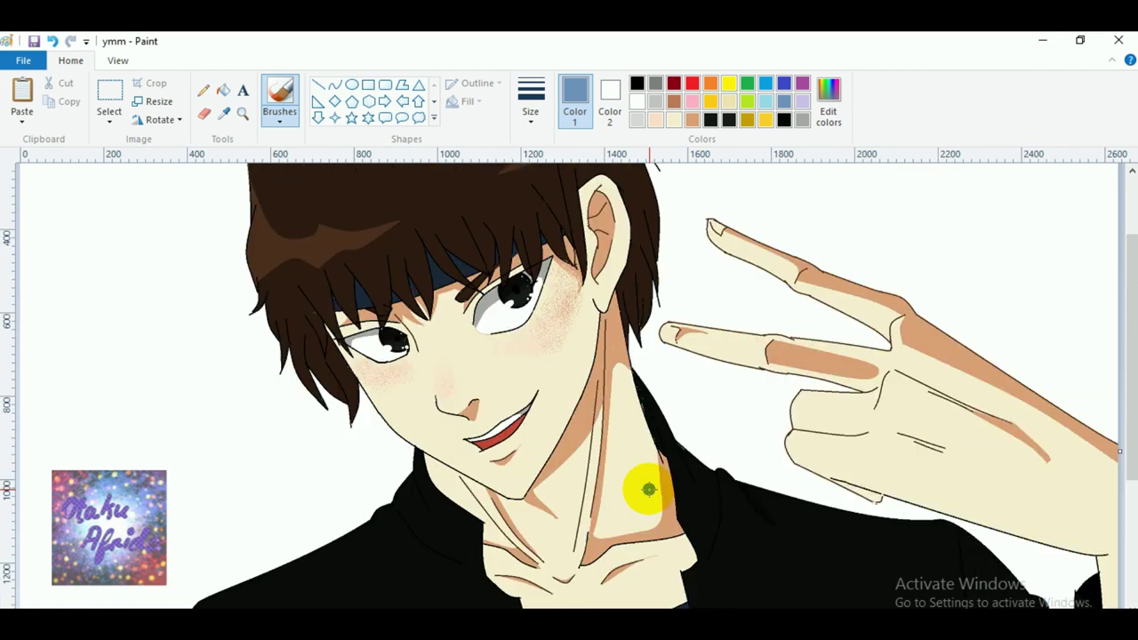
pyautogui.click(639, 102)
pyautogui.moveTo(514, 338)
pyautogui.mouseDown()
pyautogui.moveTo(575, 310)
pyautogui.moveTo(553, 308)
pyautogui.moveTo(516, 335)
pyautogui.mouseUp()
pyautogui.click(564, 281)
pyautogui.moveTo(562, 281); pyautogui.dragTo(552, 298)
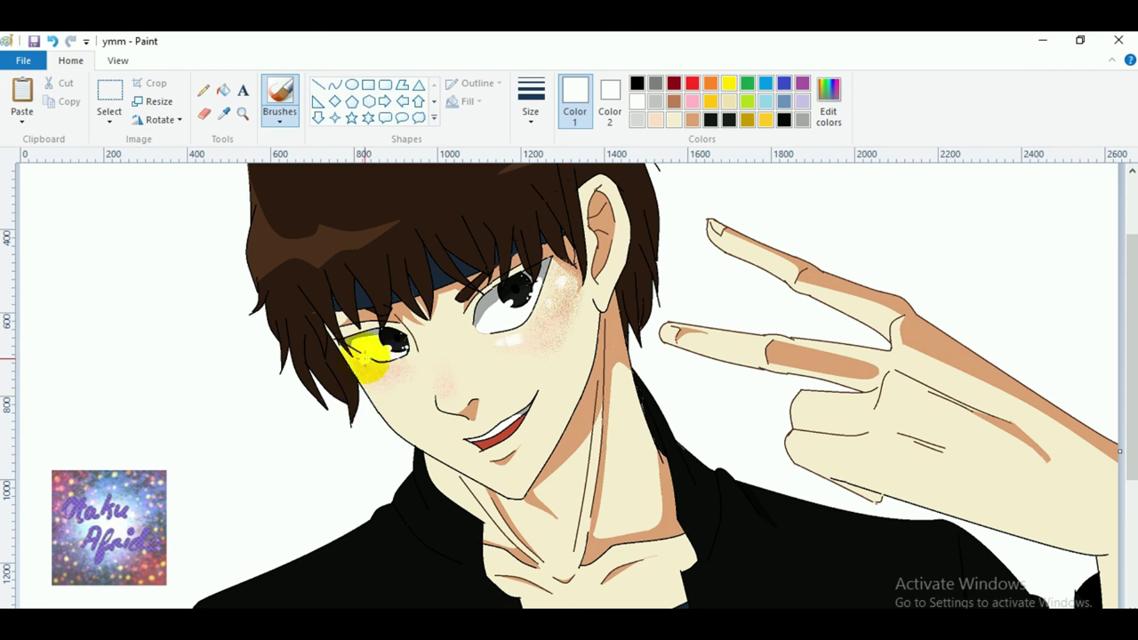
# Add white brush highlights to the blush below the smaller eye, the nose and the collarbones.
pyautogui.moveTo(362, 364); pyautogui.dragTo(368, 368)
pyautogui.click(384, 373)
pyautogui.moveTo(443, 389); pyautogui.dragTo(443, 377)
pyautogui.click(439, 361)
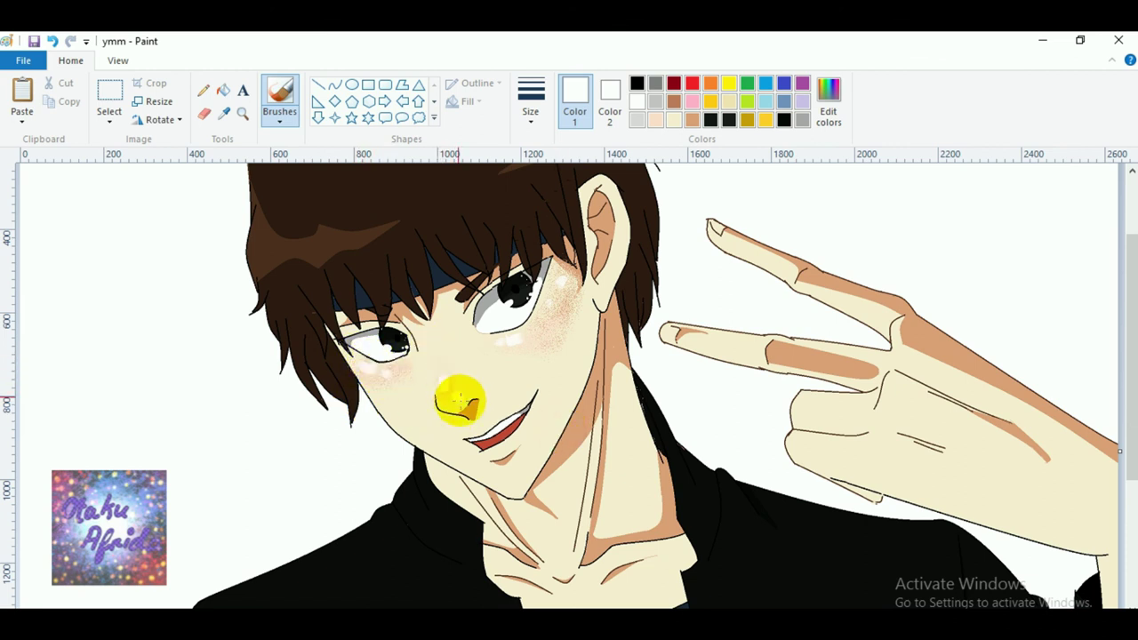
pyautogui.scroll(-3, 560, 476)
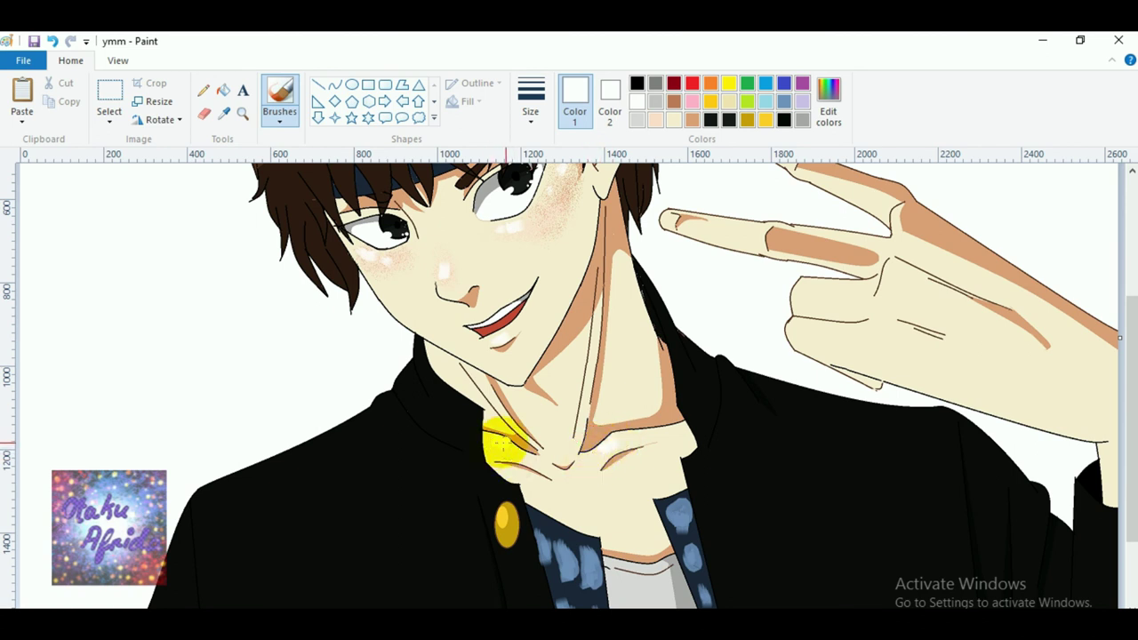
pyautogui.scroll(3, 596, 454)
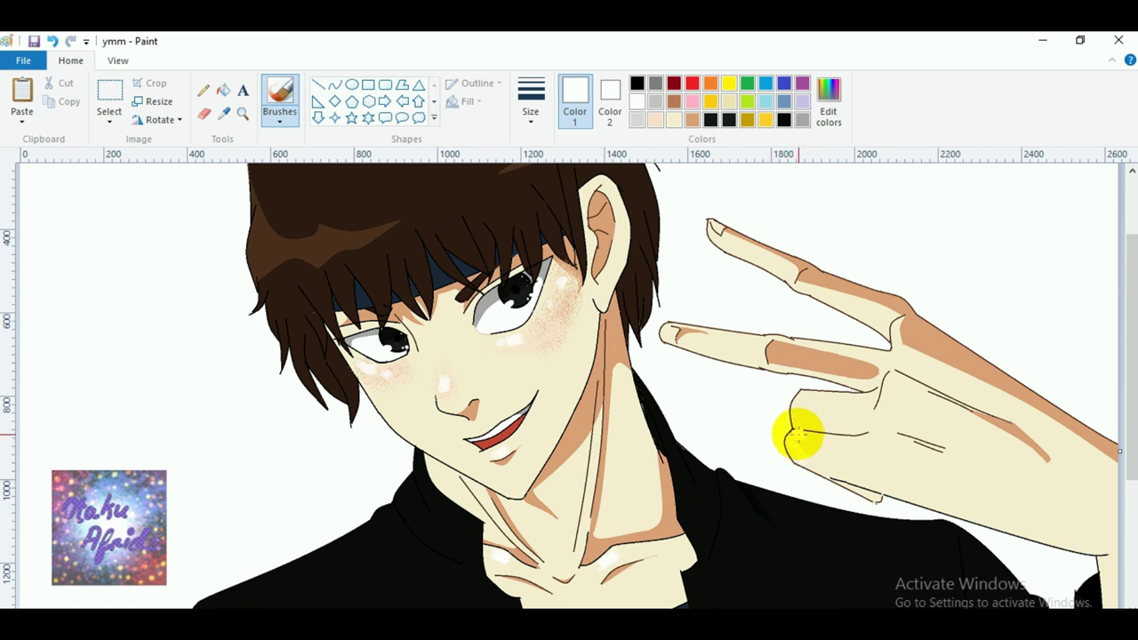
# Undo the last highlight dab and brush a white highlight onto the tip of the upper folded finger.
pyautogui.hotkey('ctrl', 'z')
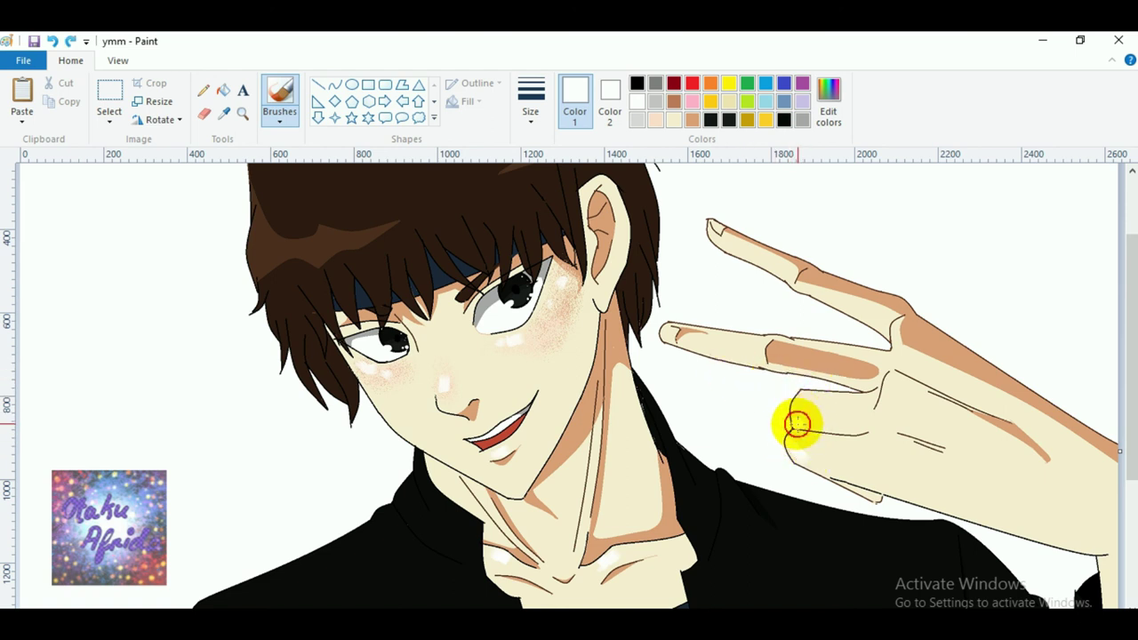
pyautogui.moveTo(798, 418); pyautogui.dragTo(791, 407)
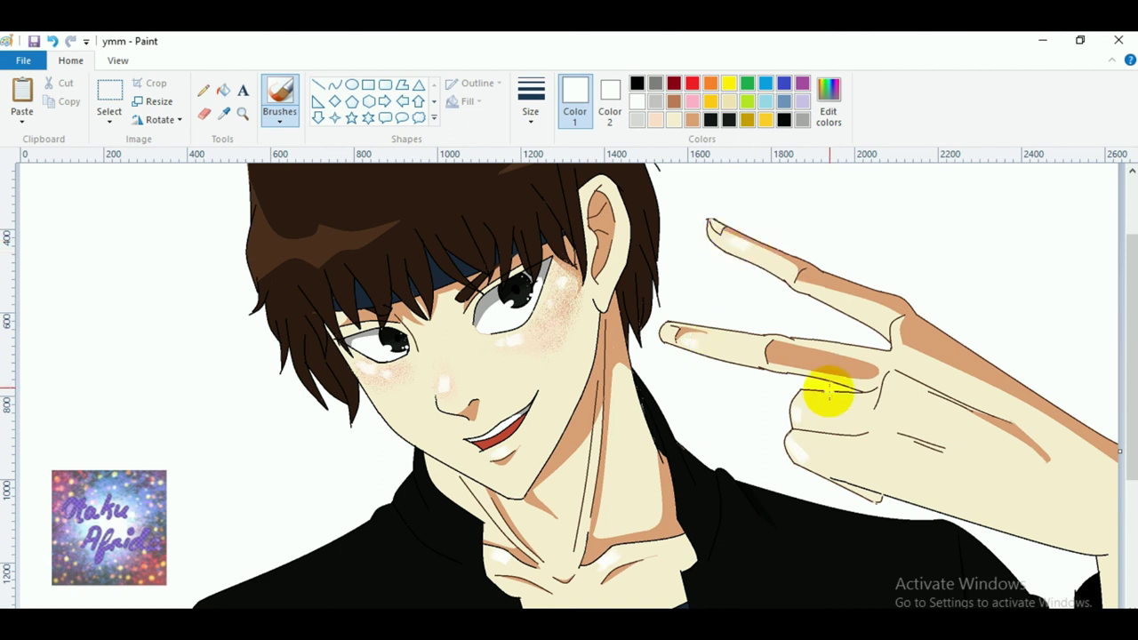
# Examine the whole coloured drawing, from the hair and face to the raised hand and jacket.
pyautogui.scroll(2, 772, 492)
pyautogui.scroll(-6, 774, 492)
pyautogui.scroll(6, 774, 492)
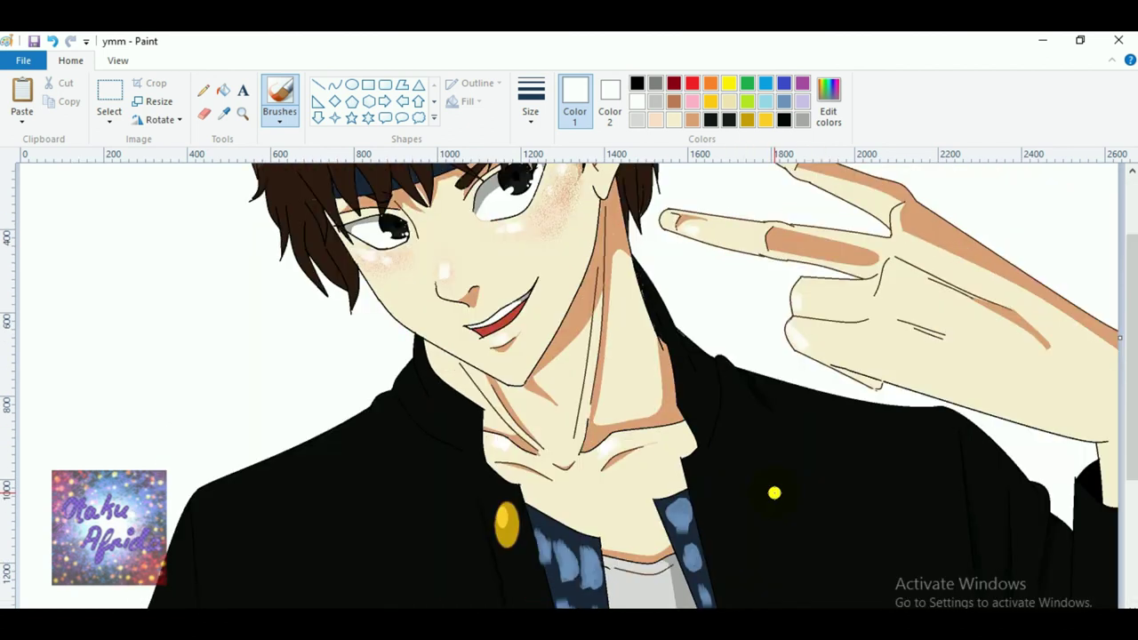
pyautogui.click(242, 113)
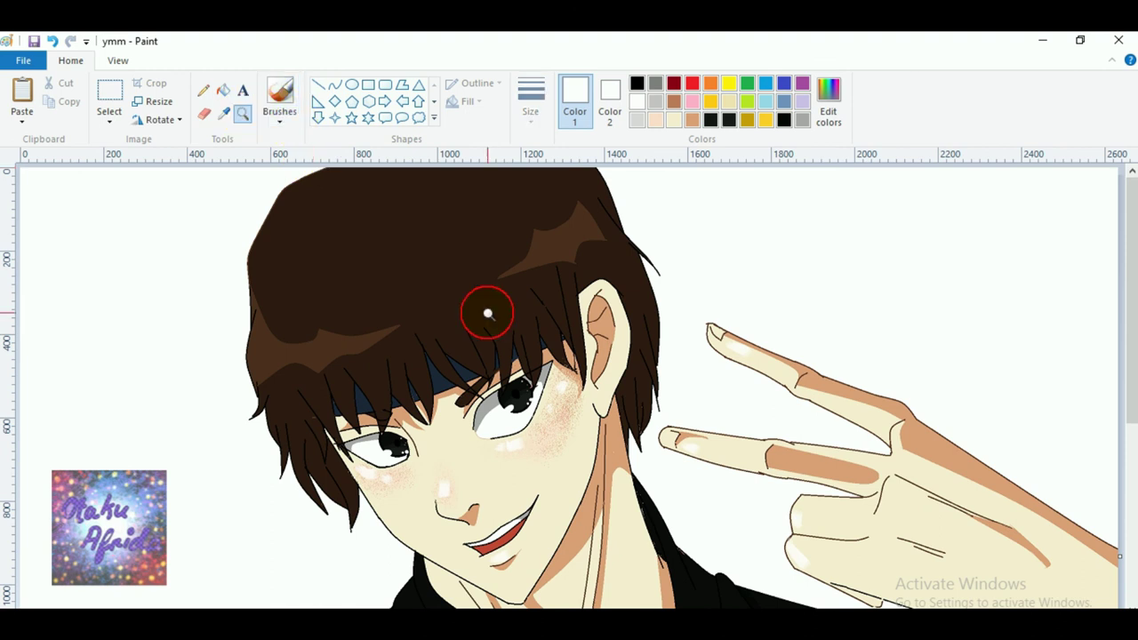
pyautogui.rightClick(489, 310)
pyautogui.click(493, 383)
pyautogui.rightClick(485, 406)
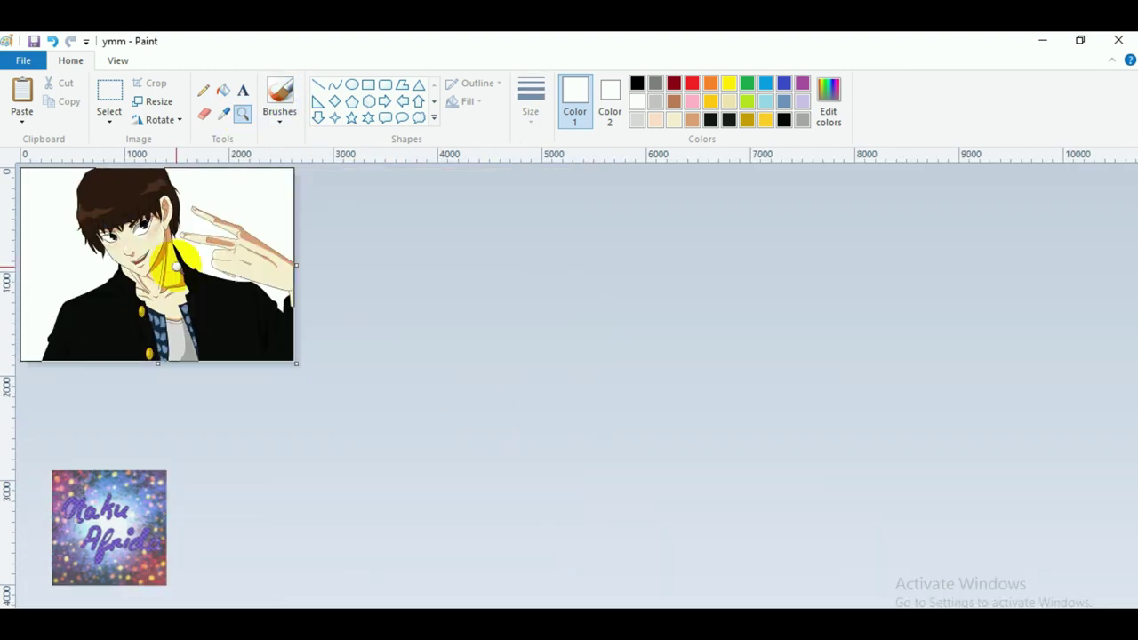
pyautogui.click(237, 271)
pyautogui.click(444, 384)
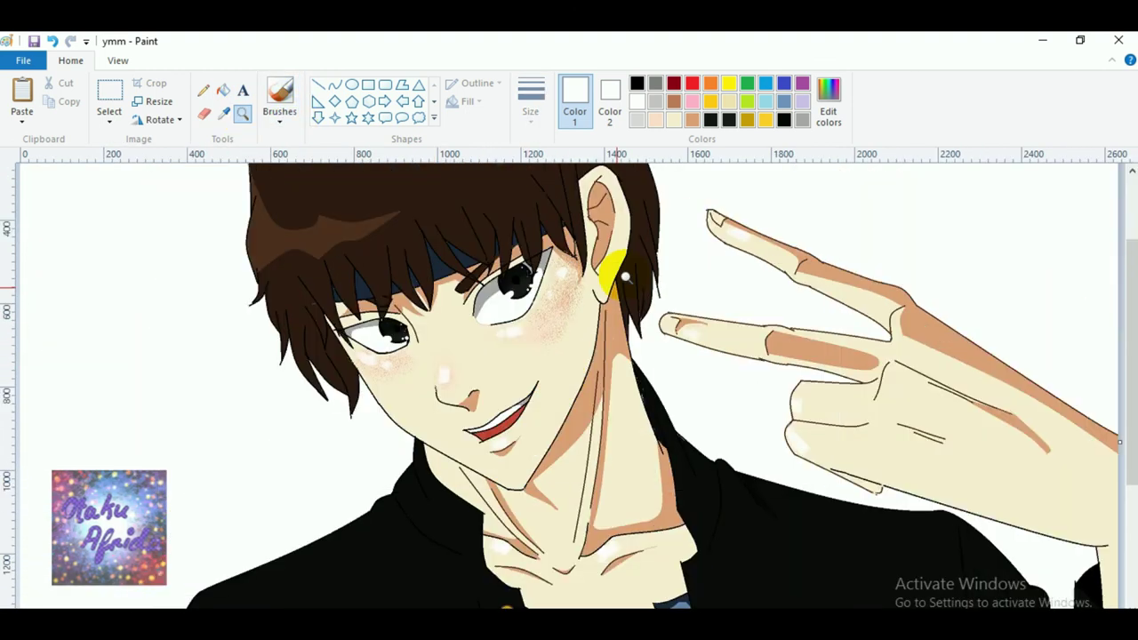
# Mix a medium blue (red 79, green 118, blue 172) and fill the white background on both sides of the character.
pyautogui.click(815, 101)
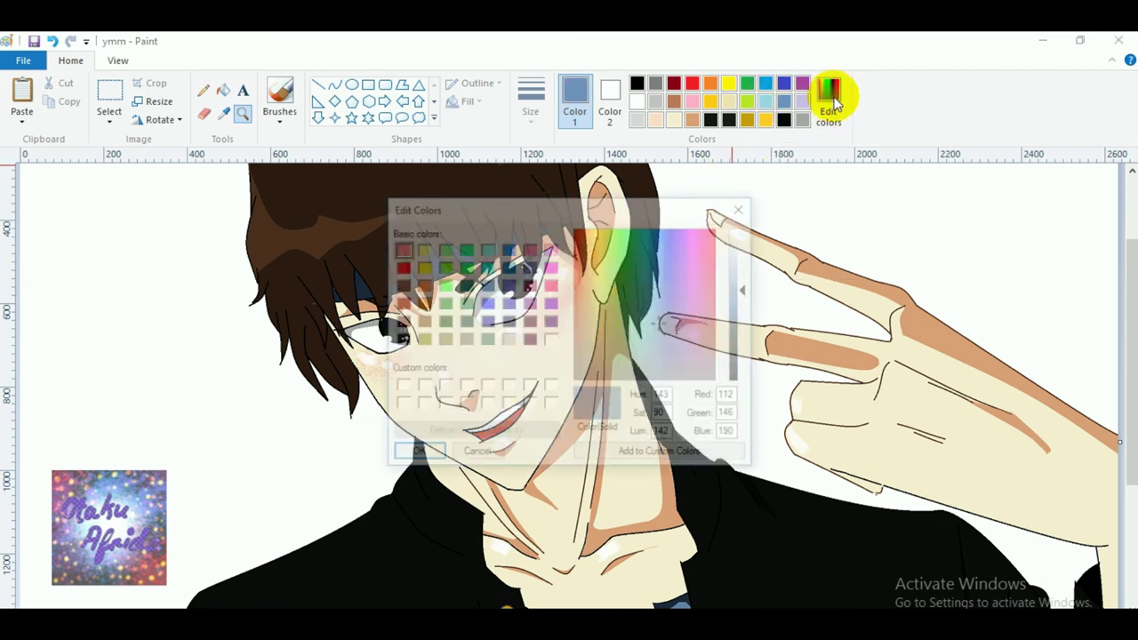
pyautogui.moveTo(744, 293); pyautogui.dragTo(750, 307)
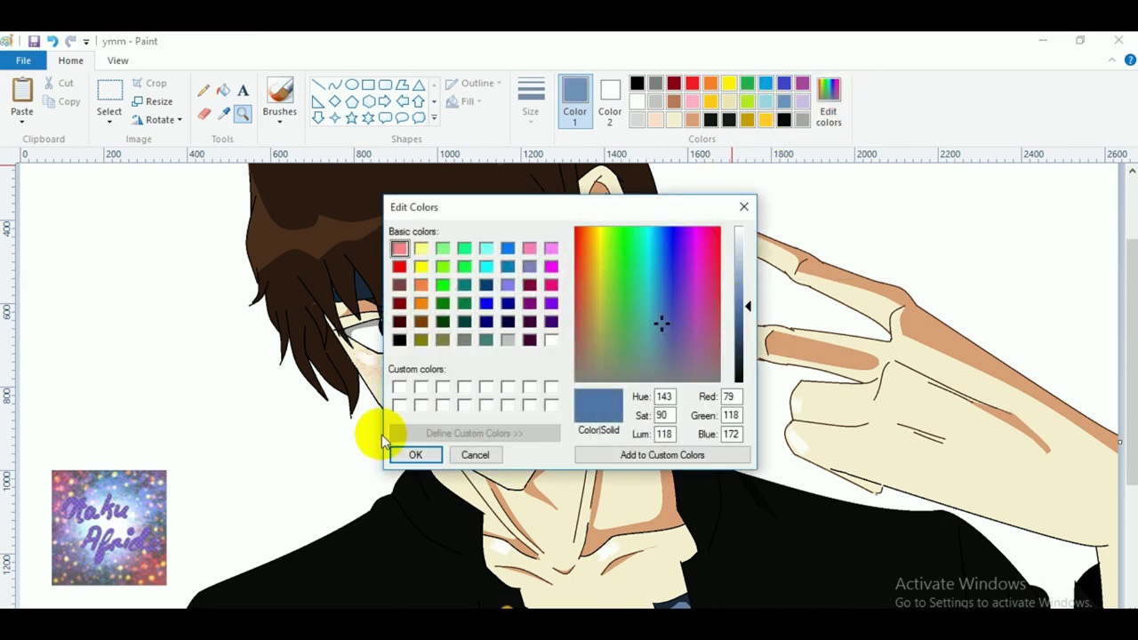
pyautogui.click(411, 452)
pyautogui.click(222, 90)
pyautogui.click(165, 344)
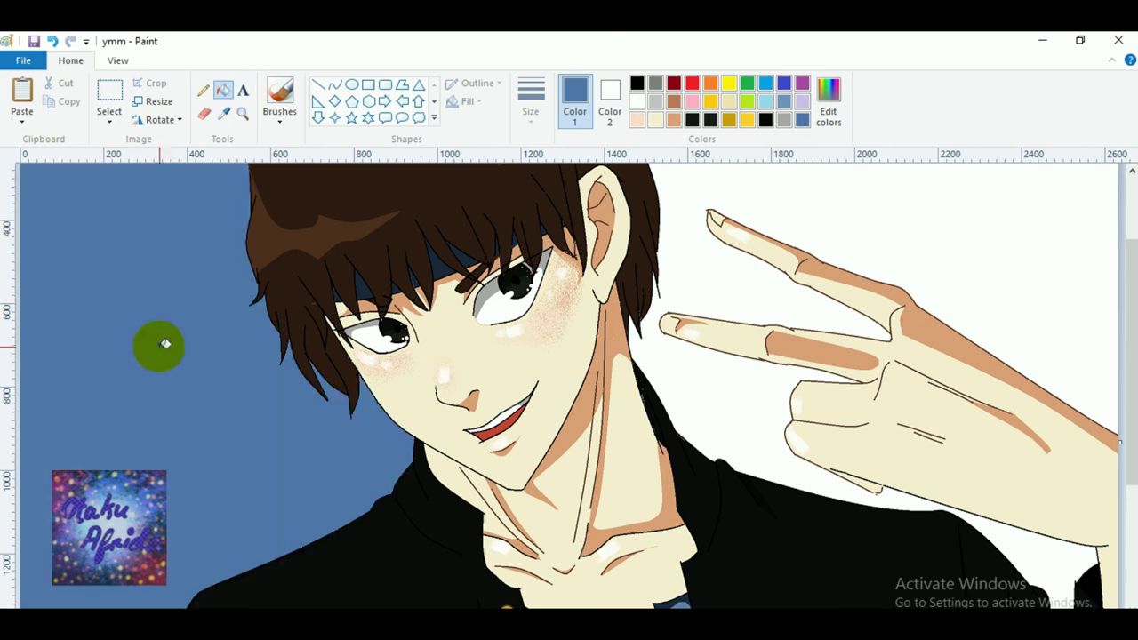
pyautogui.click(889, 302)
pyautogui.scroll(3, 623, 427)
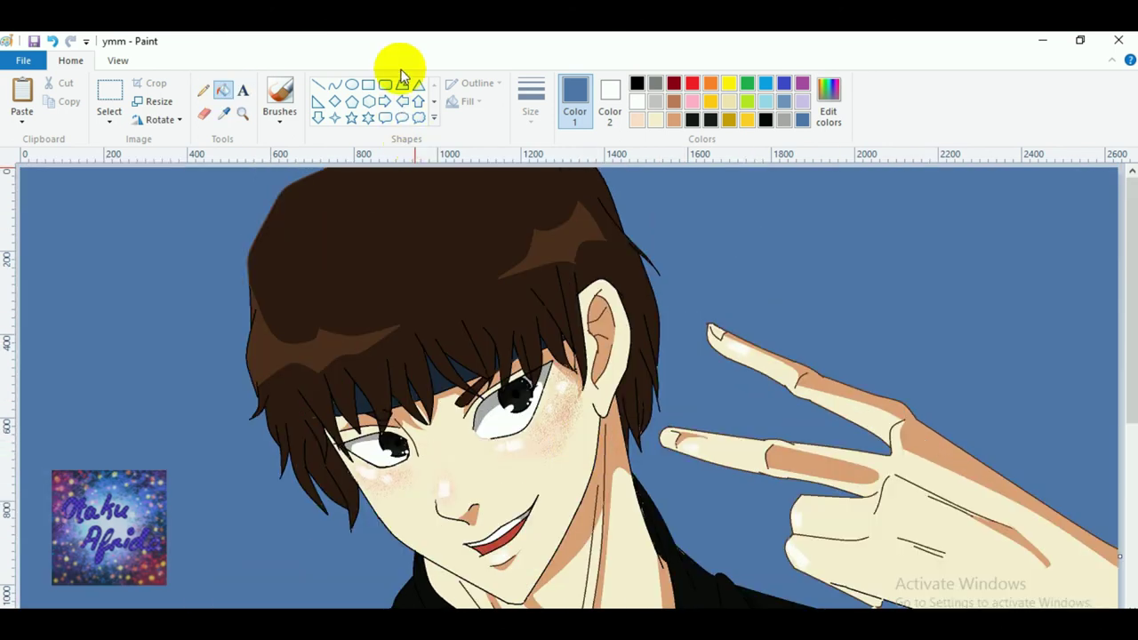
# Mix a light blue drawing colour with red 168, green 188 and blue 215.
pyautogui.click(245, 115)
pyautogui.rightClick(247, 188)
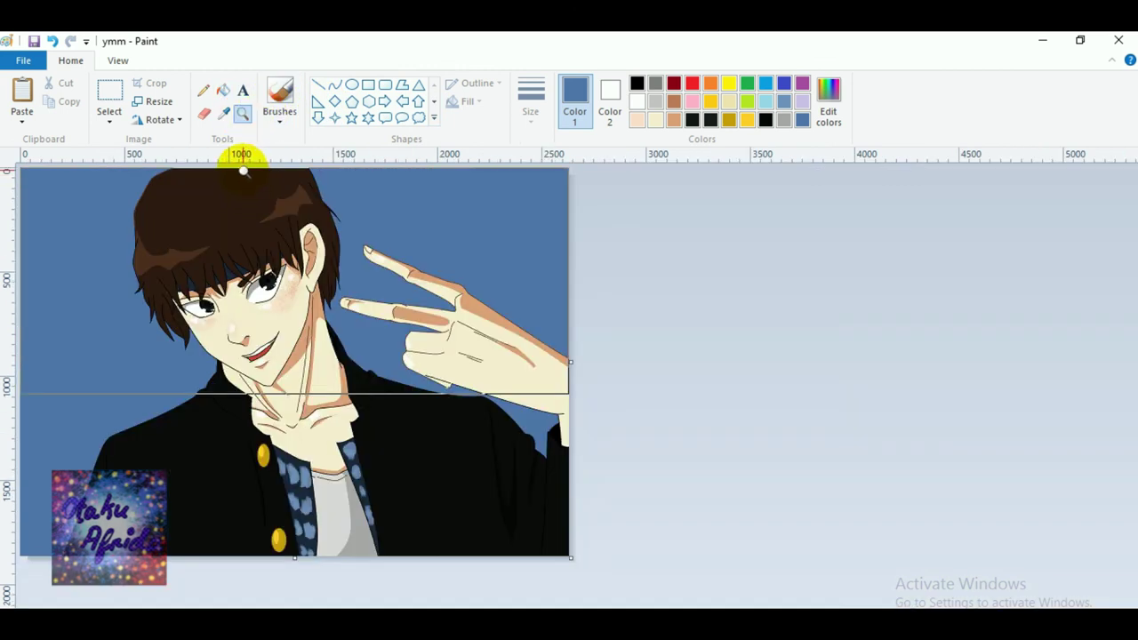
pyautogui.click(318, 249)
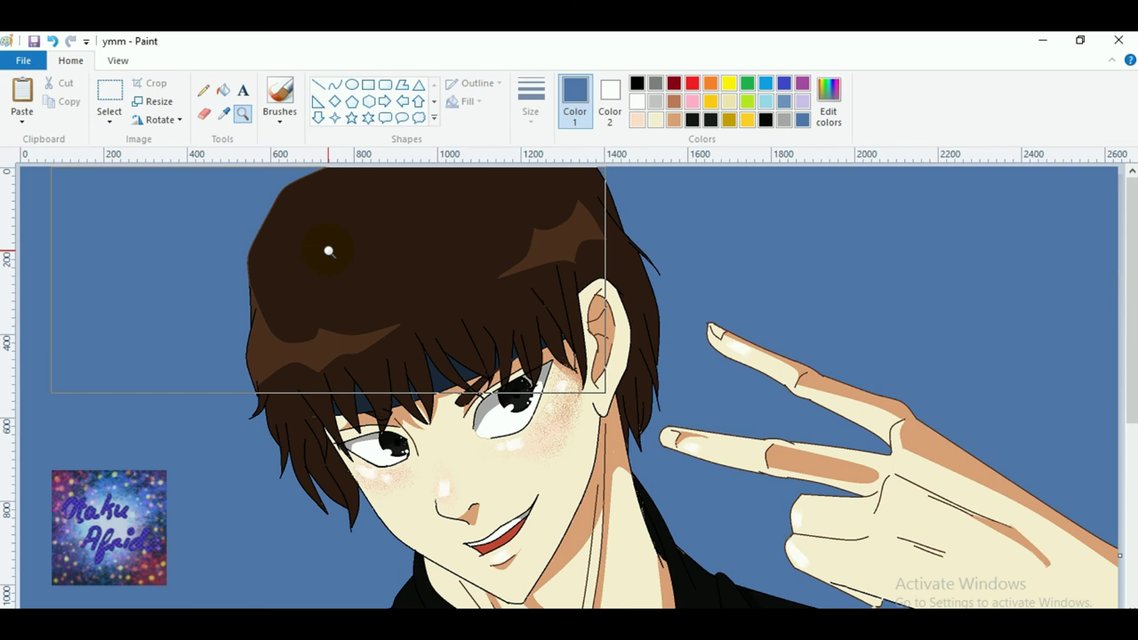
pyautogui.rightClick(329, 252)
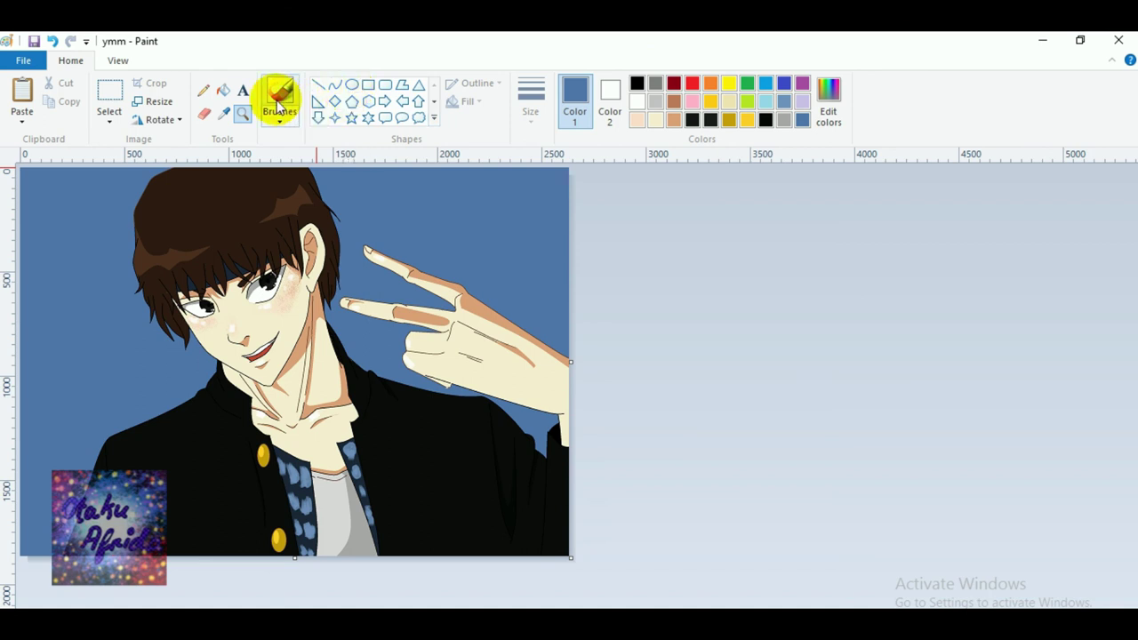
pyautogui.click(331, 88)
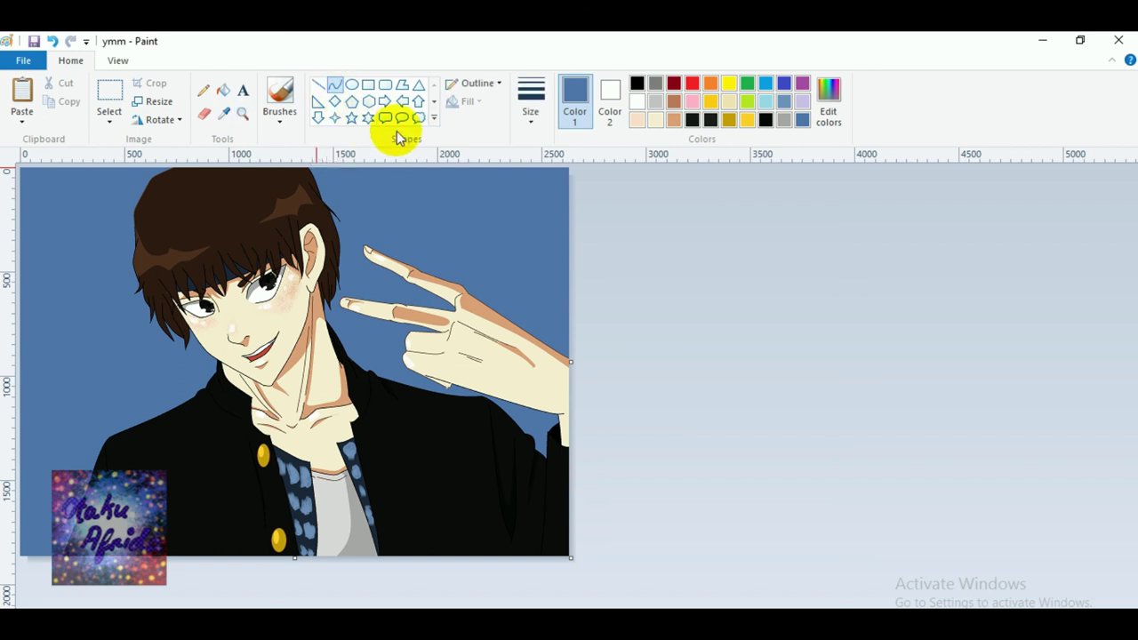
pyautogui.click(829, 96)
pyautogui.click(738, 269)
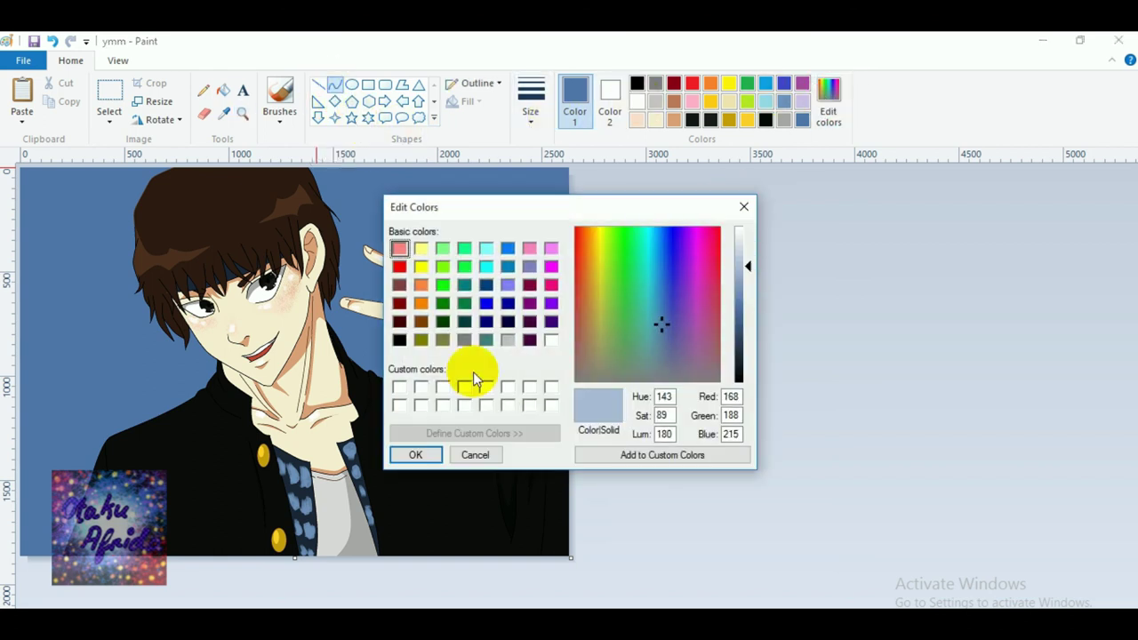
pyautogui.click(418, 452)
# Draw a letter O above the raised fingers from two nested tall ellipses and fill the ring between them with light blue.
pyautogui.click(353, 84)
pyautogui.moveTo(365, 182); pyautogui.dragTo(433, 292)
pyautogui.moveTo(401, 232); pyautogui.dragTo(462, 231)
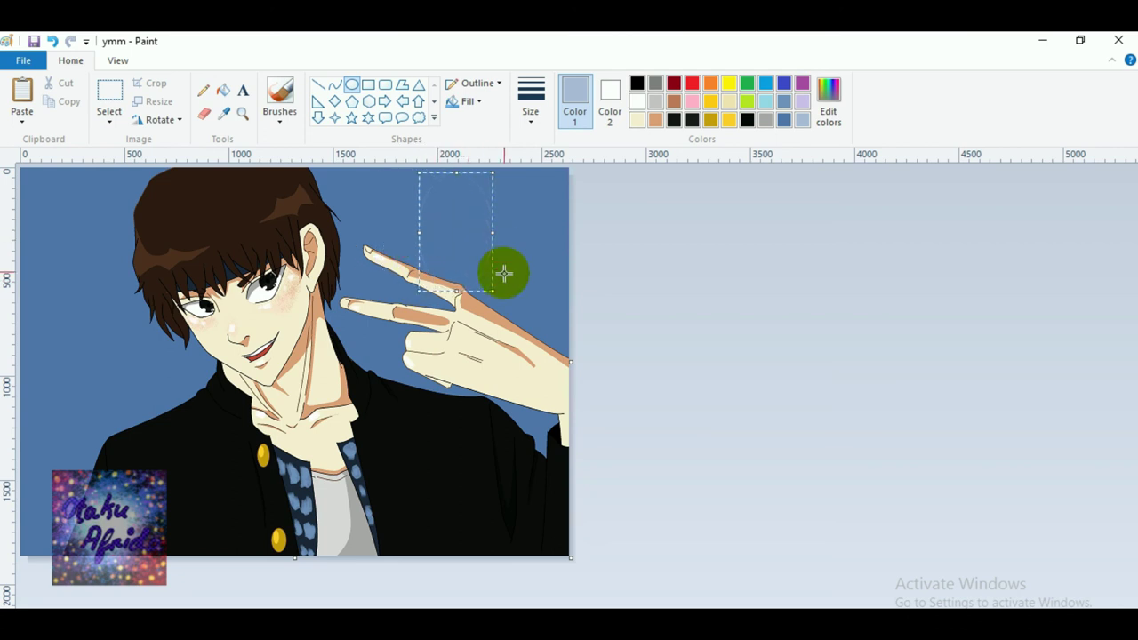
pyautogui.moveTo(493, 290); pyautogui.dragTo(474, 254)
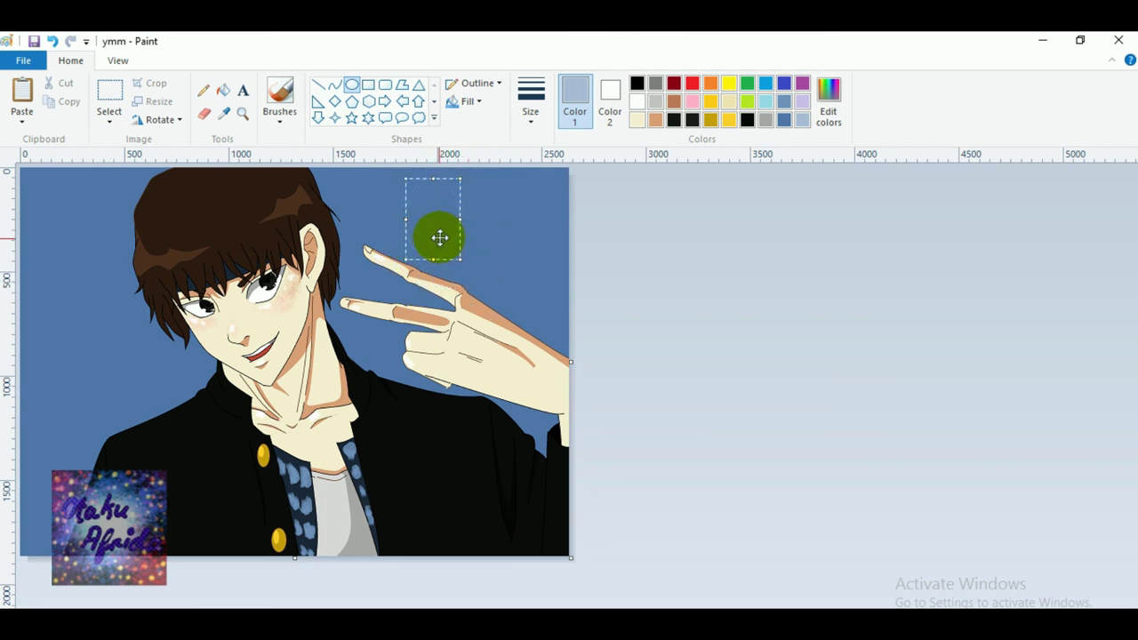
pyautogui.click(506, 282)
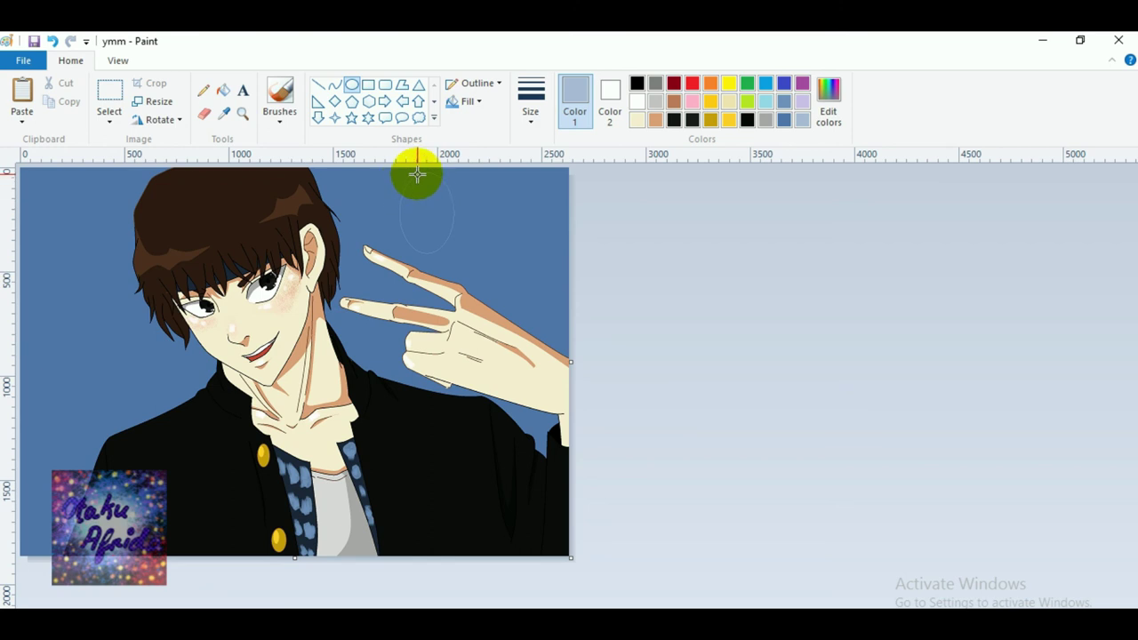
pyautogui.moveTo(422, 173); pyautogui.dragTo(442, 257)
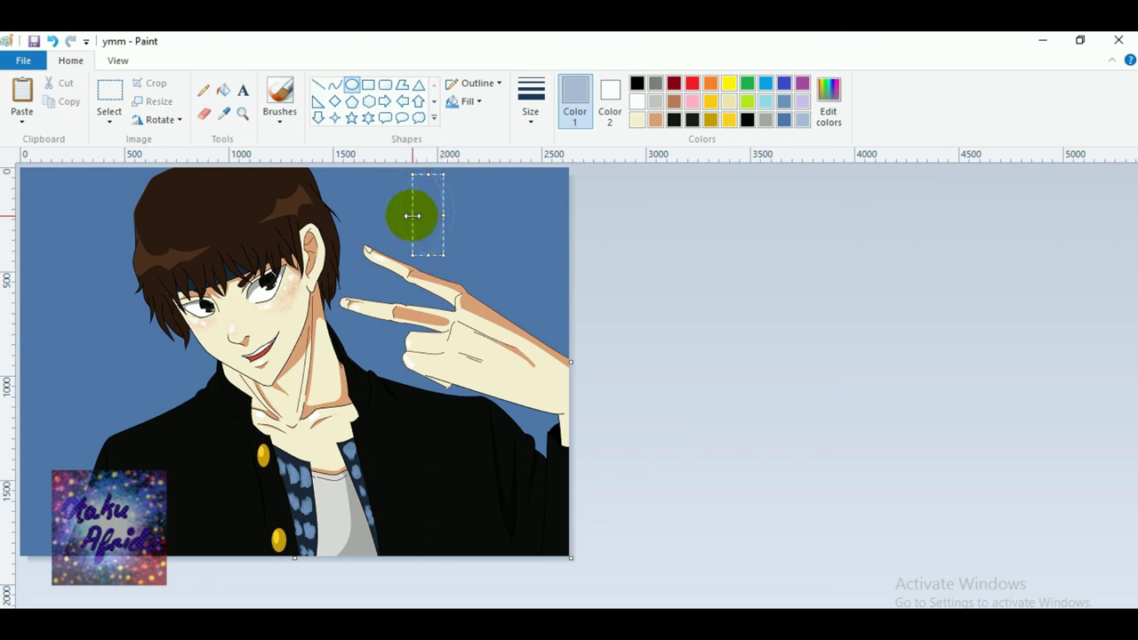
pyautogui.click(229, 103)
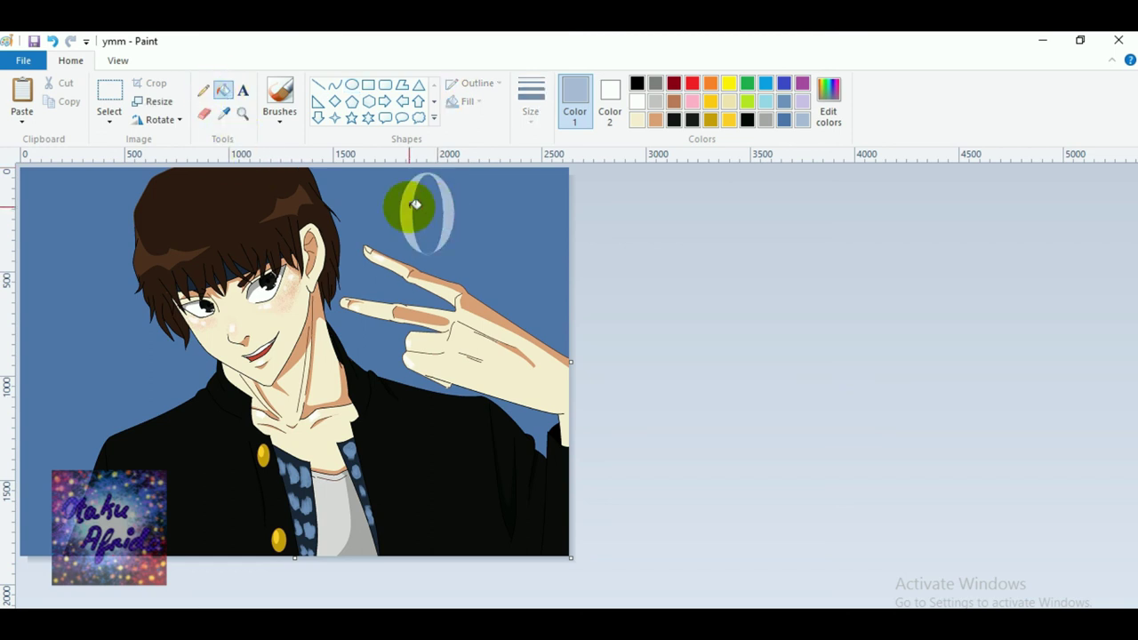
pyautogui.click(438, 223)
# Draw two slanted straight lines beside the O as the start of a letter y.
pyautogui.click(319, 85)
pyautogui.click(479, 237)
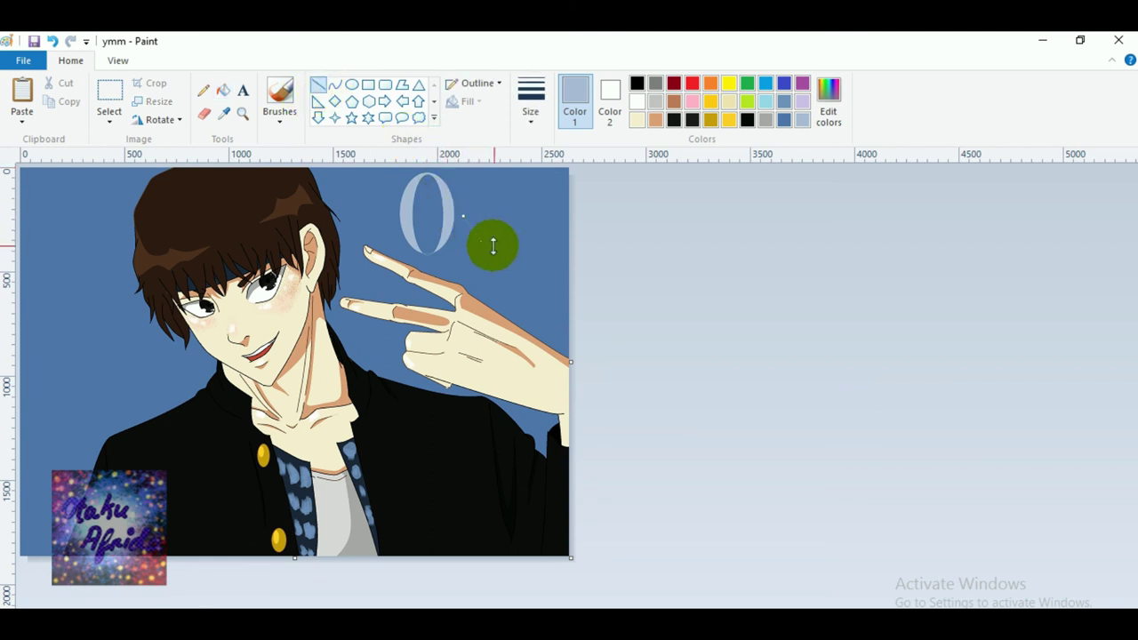
pyautogui.moveTo(472, 284)
pyautogui.mouseDown()
pyautogui.moveTo(498, 210)
pyautogui.moveTo(486, 213)
pyautogui.mouseUp()
# Fill the small unfilled sliver at the base of the O with light blue.
pyautogui.click(242, 113)
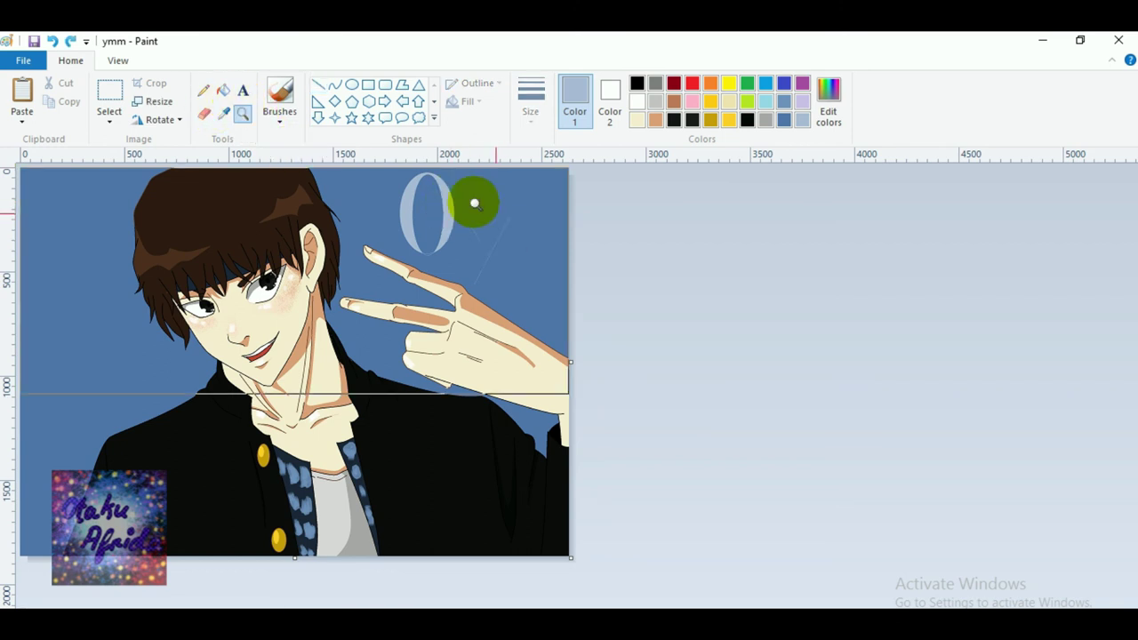
pyautogui.click(533, 265)
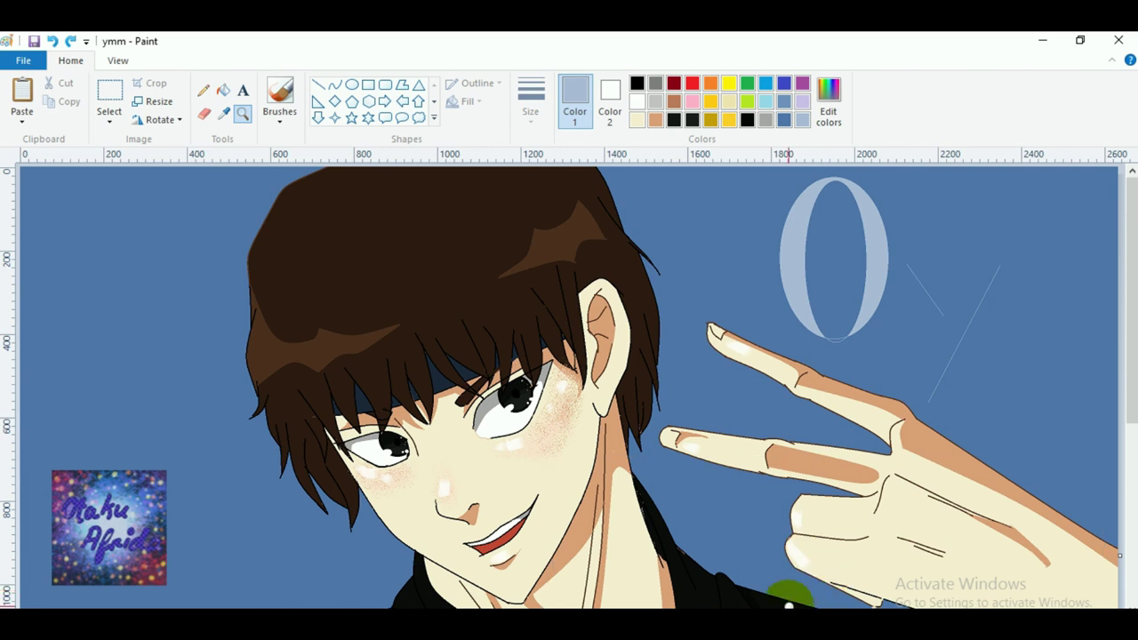
pyautogui.click(223, 90)
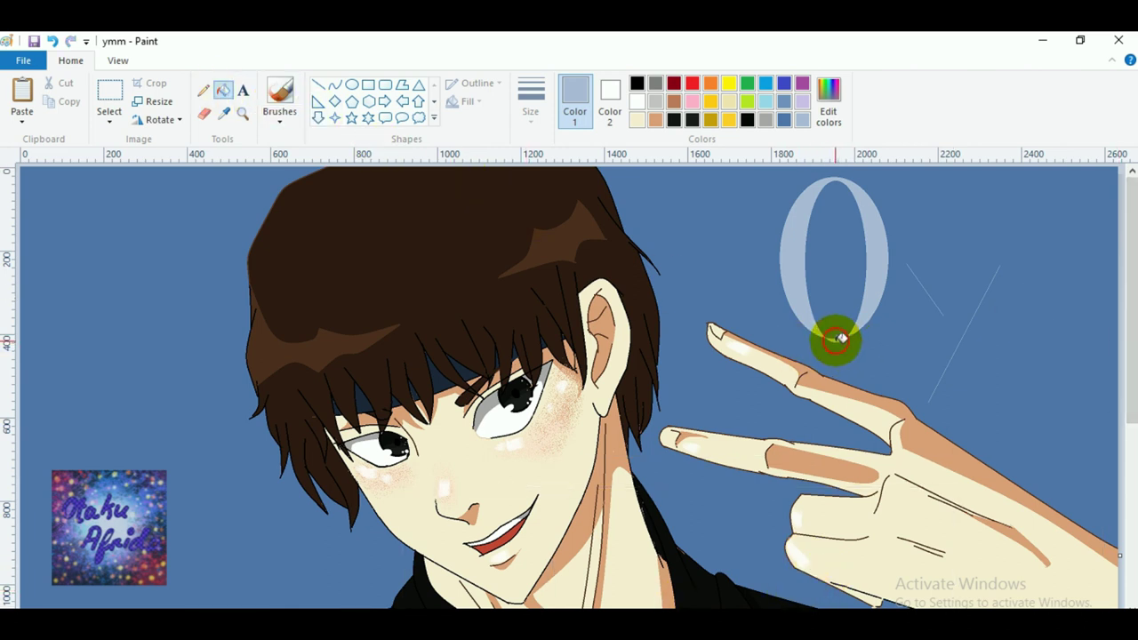
# Complete the outline of the y with straight lines for its upper ends, inner edges and tail.
pyautogui.click(320, 88)
pyautogui.moveTo(907, 262); pyautogui.dragTo(950, 264)
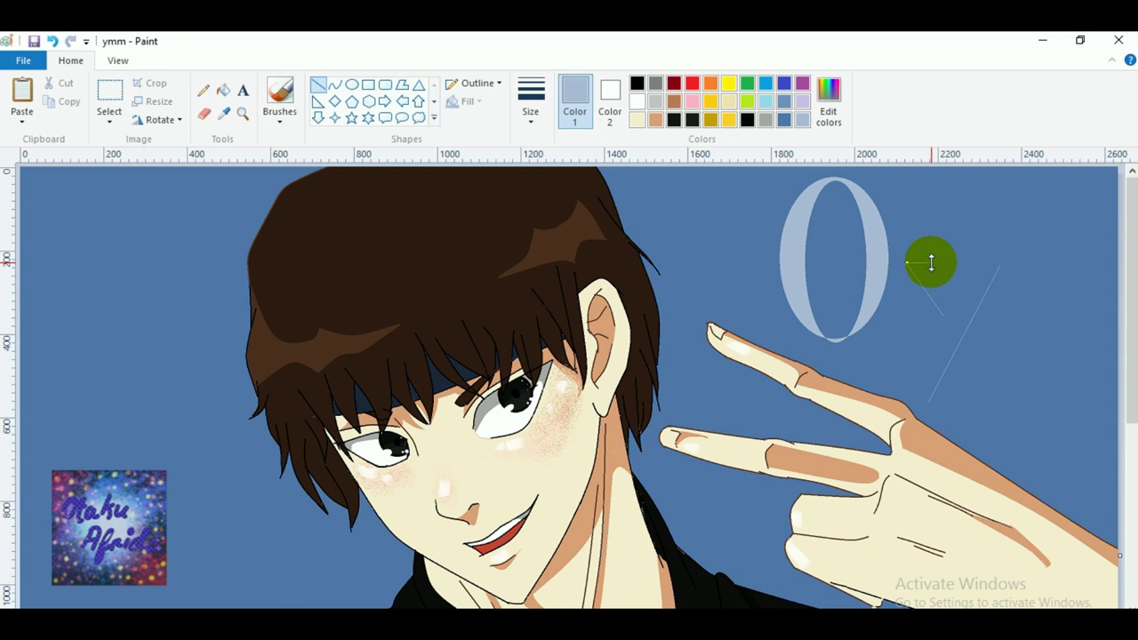
pyautogui.moveTo(1002, 263); pyautogui.dragTo(977, 264)
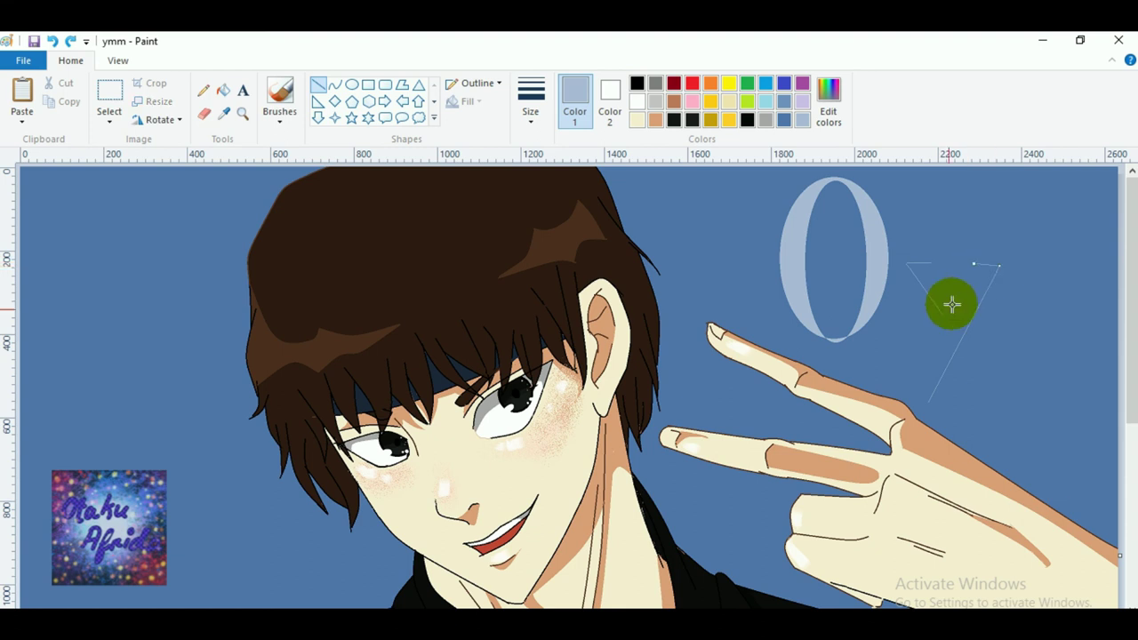
pyautogui.moveTo(930, 261)
pyautogui.mouseDown()
pyautogui.moveTo(957, 294)
pyautogui.moveTo(920, 382)
pyautogui.moveTo(922, 409)
pyautogui.moveTo(905, 396)
pyautogui.moveTo(930, 399)
pyautogui.moveTo(836, 376)
pyautogui.moveTo(902, 394)
pyautogui.mouseUp()
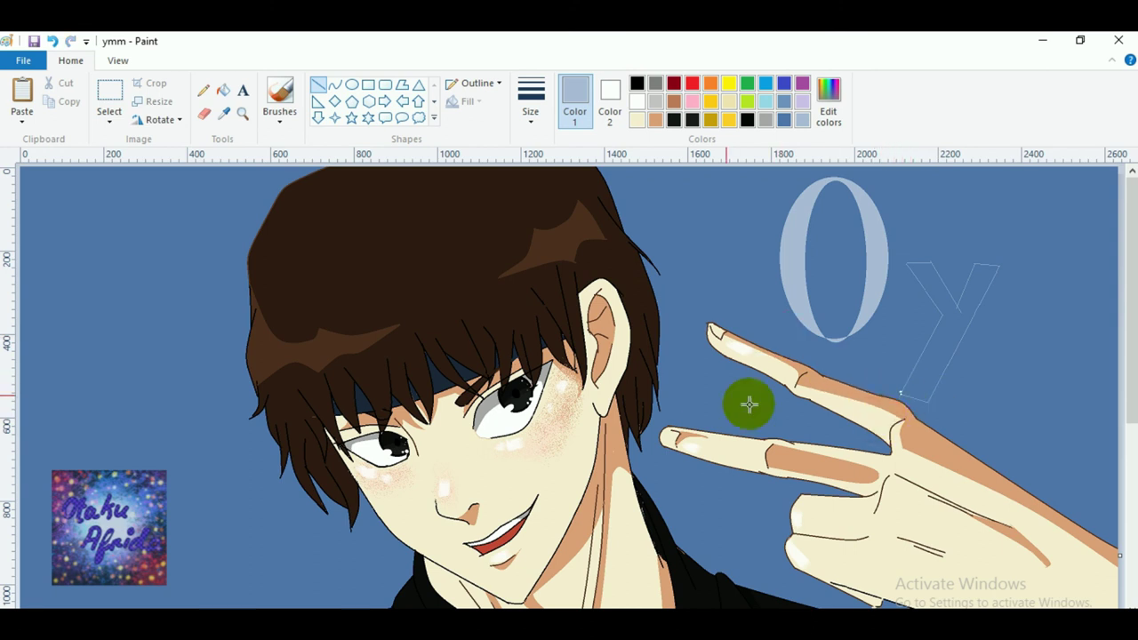
# Try to fill the y outline with light blue.
pyautogui.click(243, 90)
pyautogui.click(222, 90)
pyautogui.click(952, 325)
pyautogui.hotkey('ctrl', 'z')
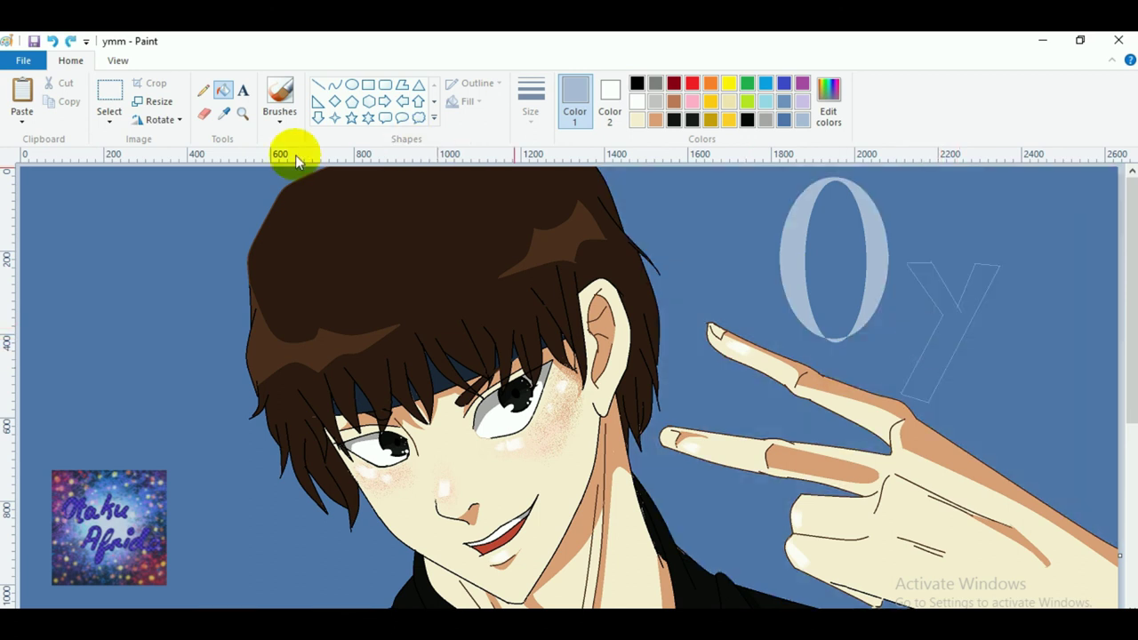
# Patch the corner gaps of the y outline with pencil marks, undoing the last unwanted change.
pyautogui.click(204, 90)
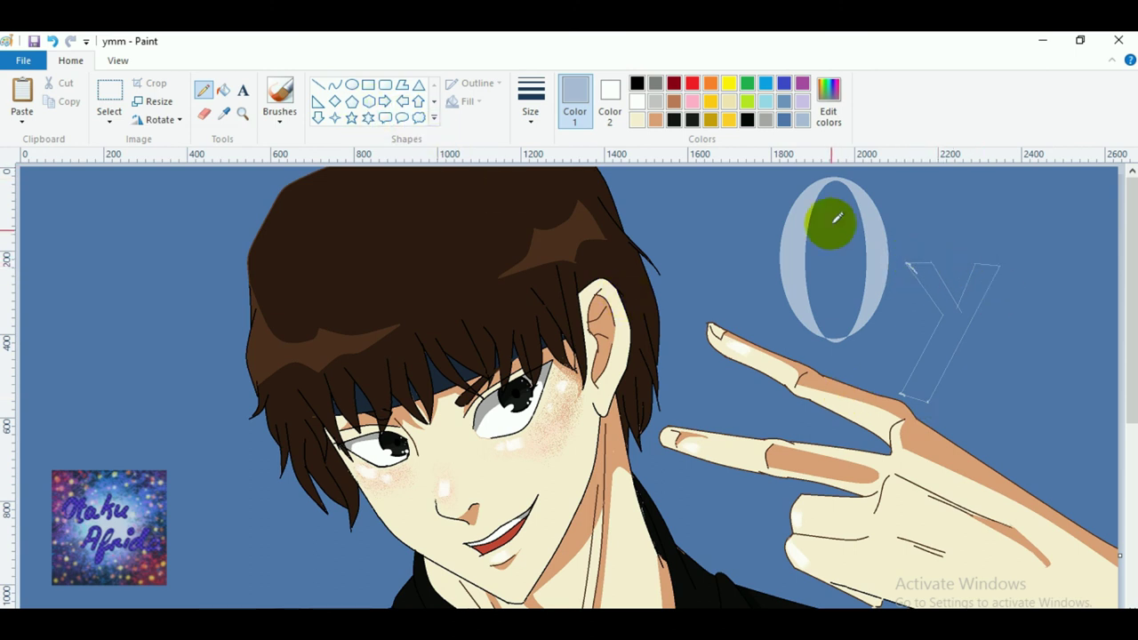
pyautogui.click(52, 41)
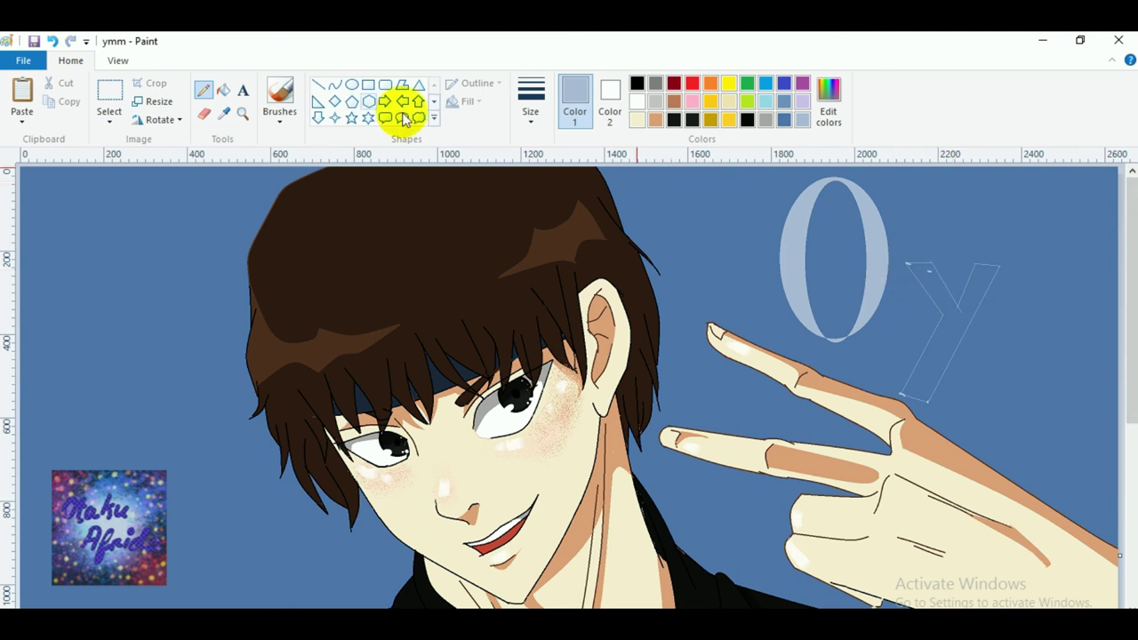
# Try filling the patched y again with light blue, then undo the fill.
pyautogui.click(224, 90)
pyautogui.click(990, 269)
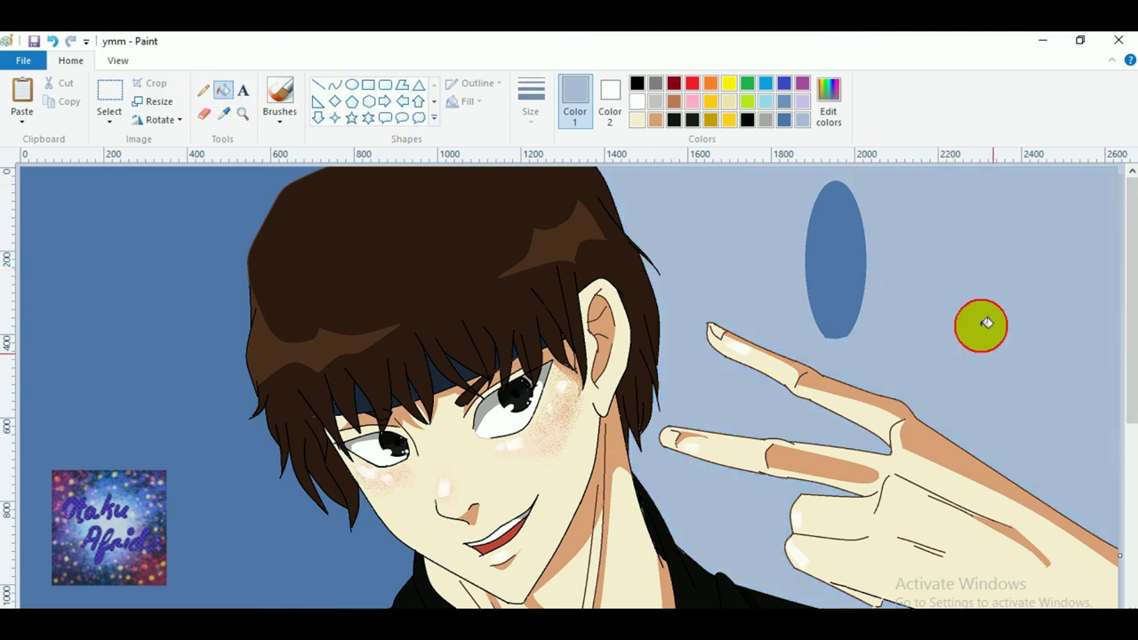
pyautogui.hotkey('ctrl', 'z')
# Close the gap at the y's upper right corner with the pencil and fill the letter with light blue.
pyautogui.click(245, 114)
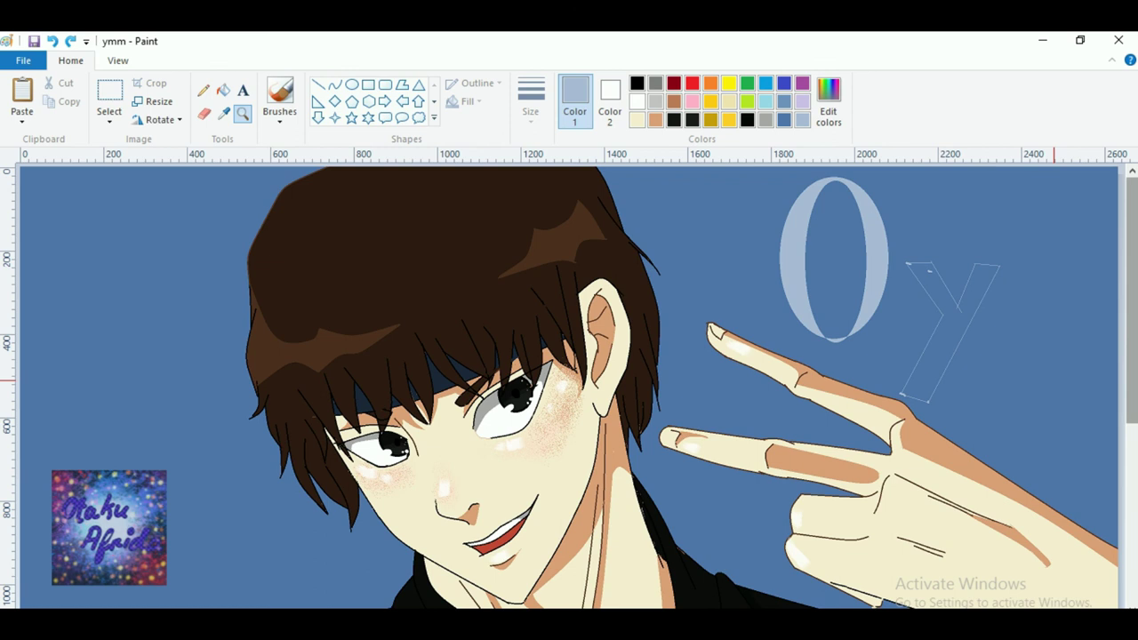
pyautogui.click(1034, 350)
pyautogui.scroll(1, 826, 391)
pyautogui.scroll(-1, 820, 408)
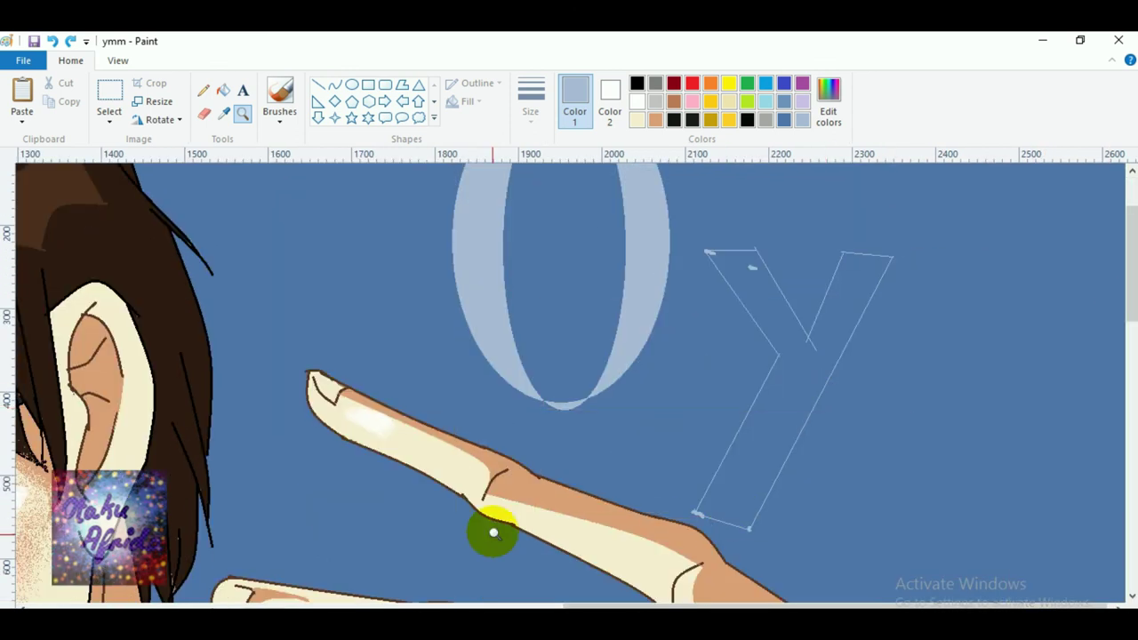
pyautogui.click(694, 432)
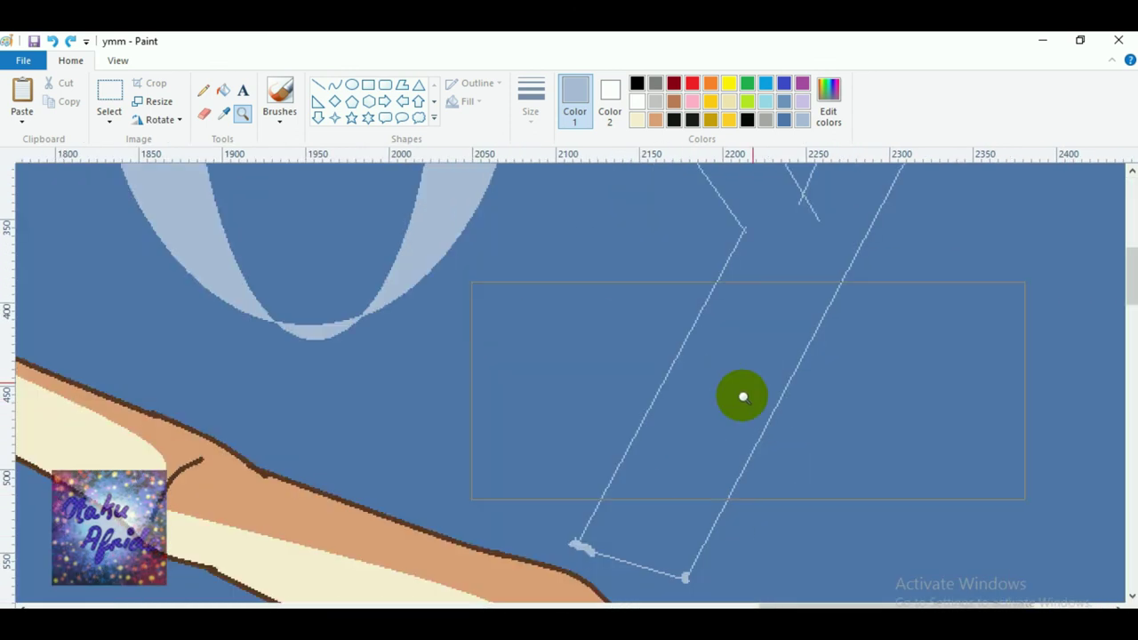
pyautogui.scroll(3, 765, 365)
pyautogui.click(203, 92)
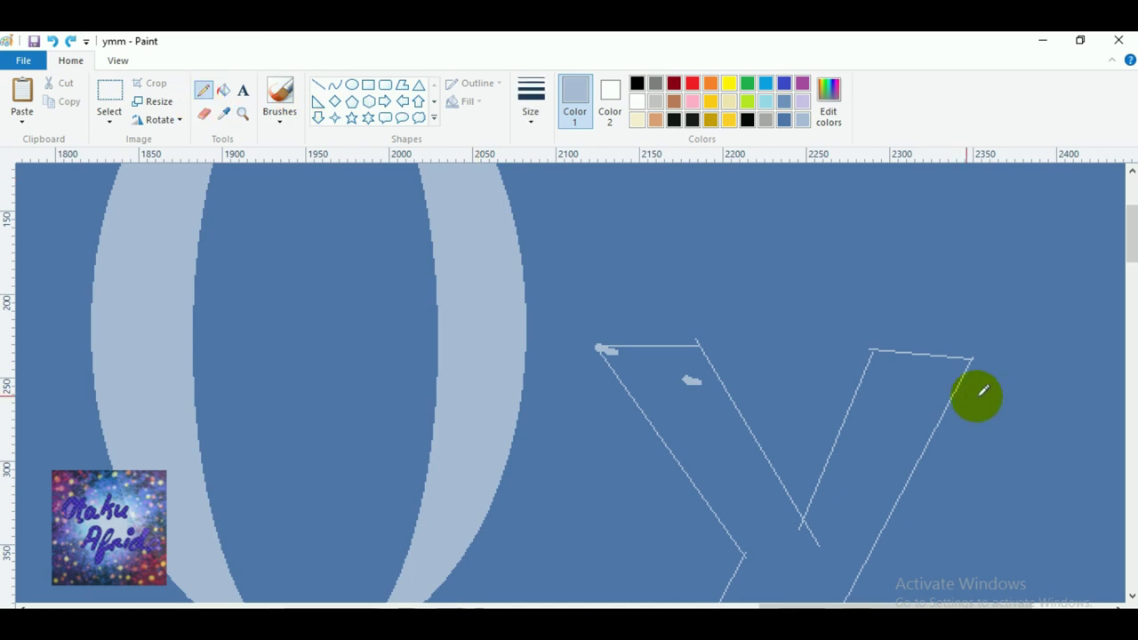
pyautogui.click(222, 89)
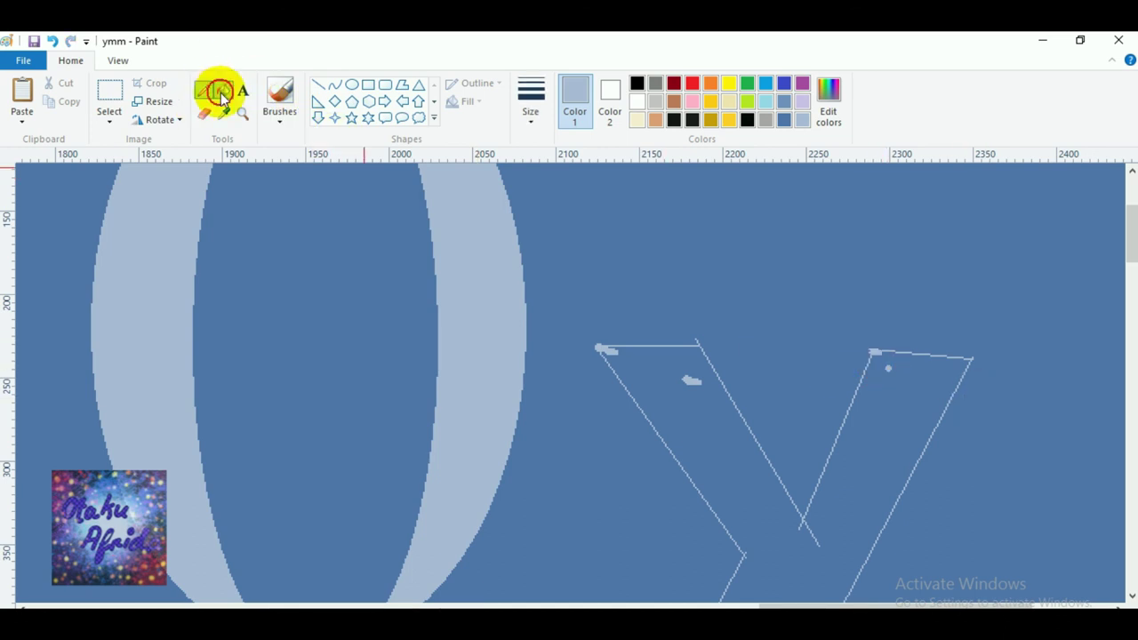
pyautogui.click(819, 482)
pyautogui.scroll(-3, 813, 521)
pyautogui.scroll(2, 813, 521)
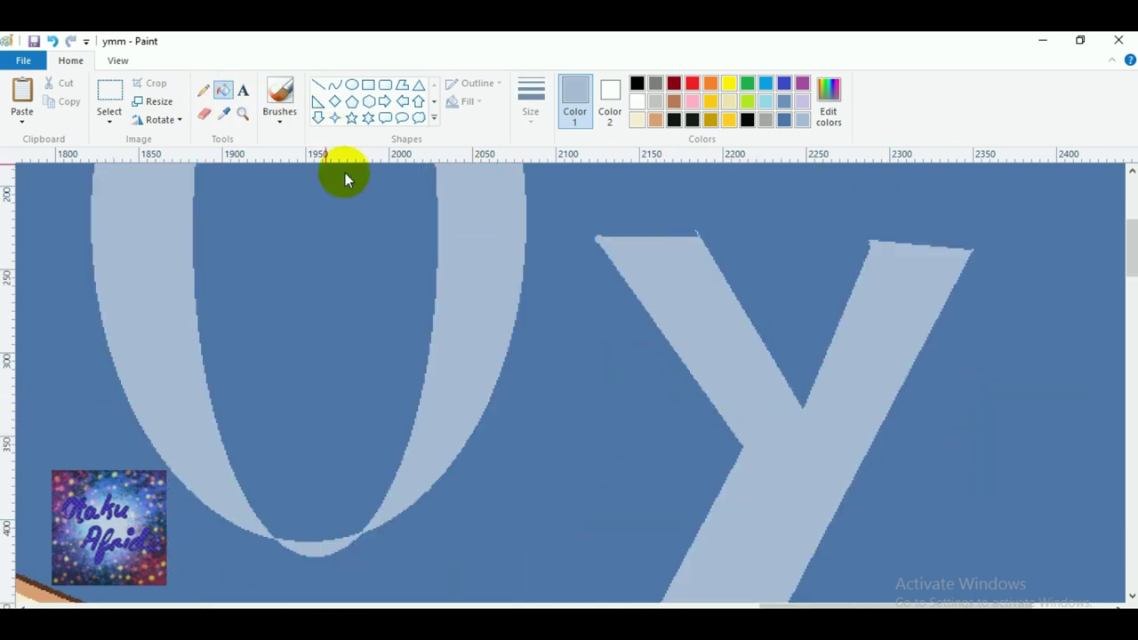
pyautogui.click(242, 113)
pyautogui.rightClick(432, 323)
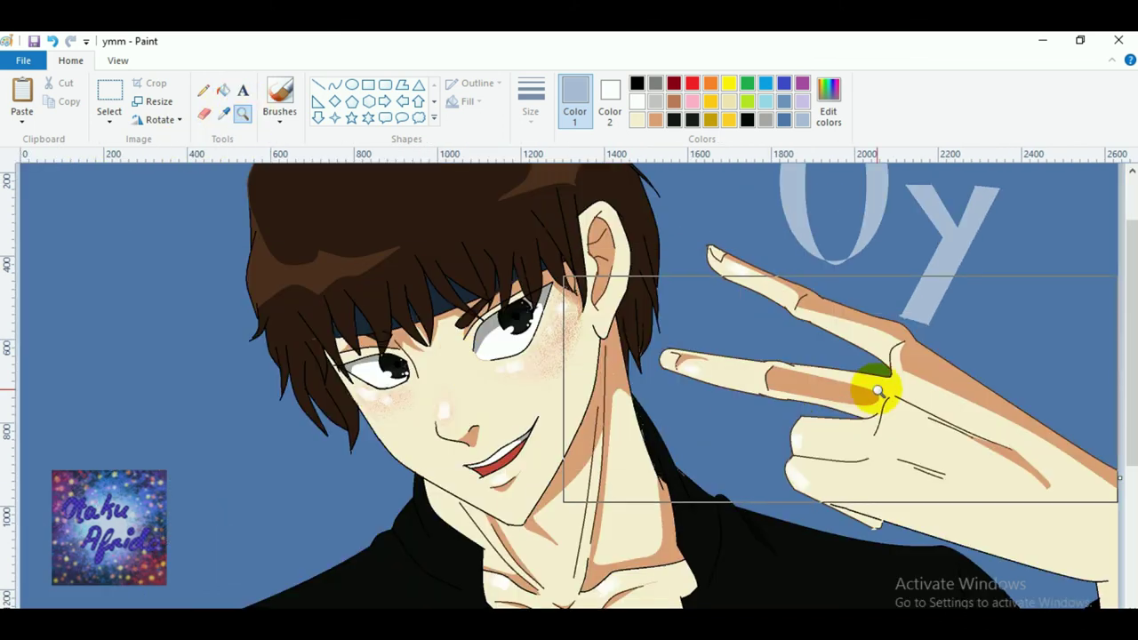
pyautogui.rightClick(871, 386)
pyautogui.click(531, 236)
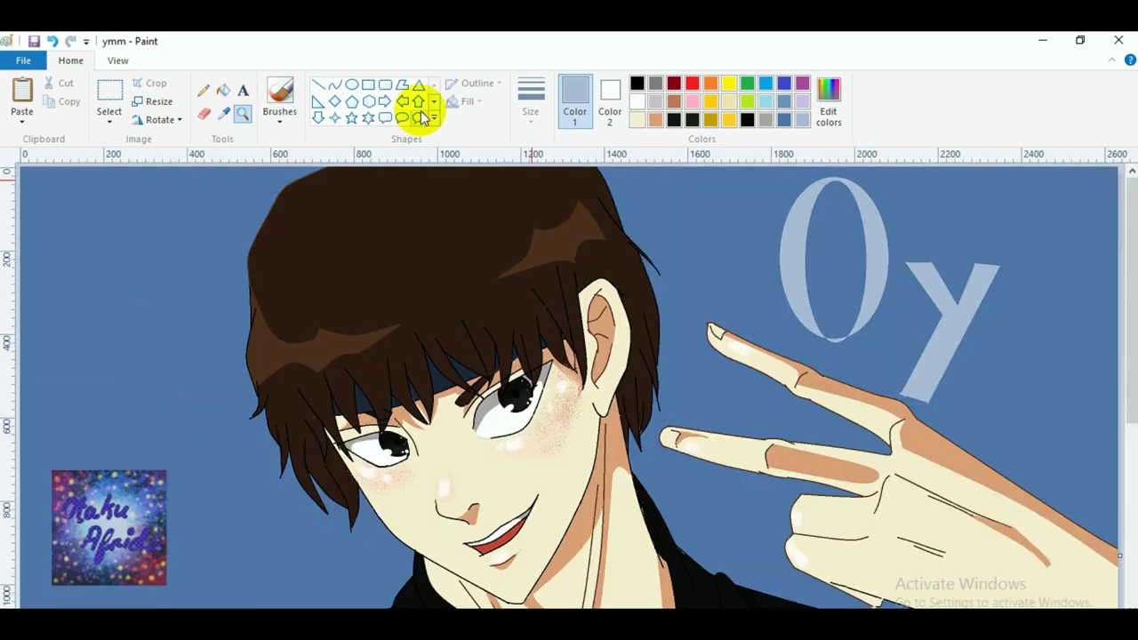
pyautogui.click(334, 85)
pyautogui.click(1068, 414)
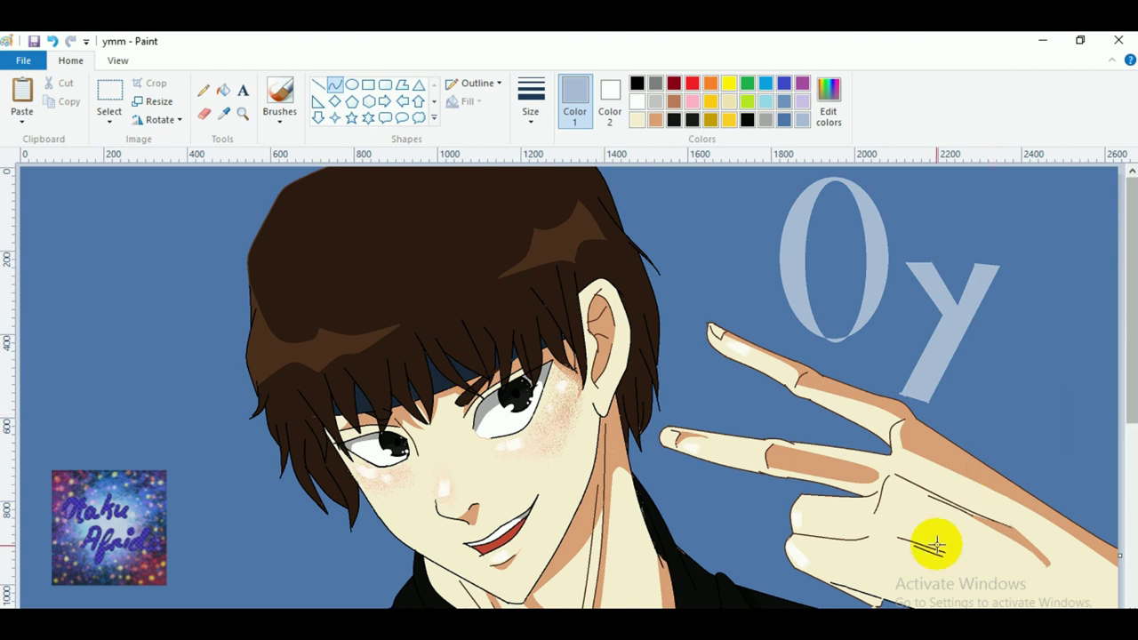
pyautogui.moveTo(1132, 330)
pyautogui.mouseDown()
pyautogui.moveTo(1130, 428)
pyautogui.moveTo(1130, 327)
pyautogui.mouseUp()
pyautogui.scroll(-3, 1063, 404)
pyautogui.scroll(3, 1039, 436)
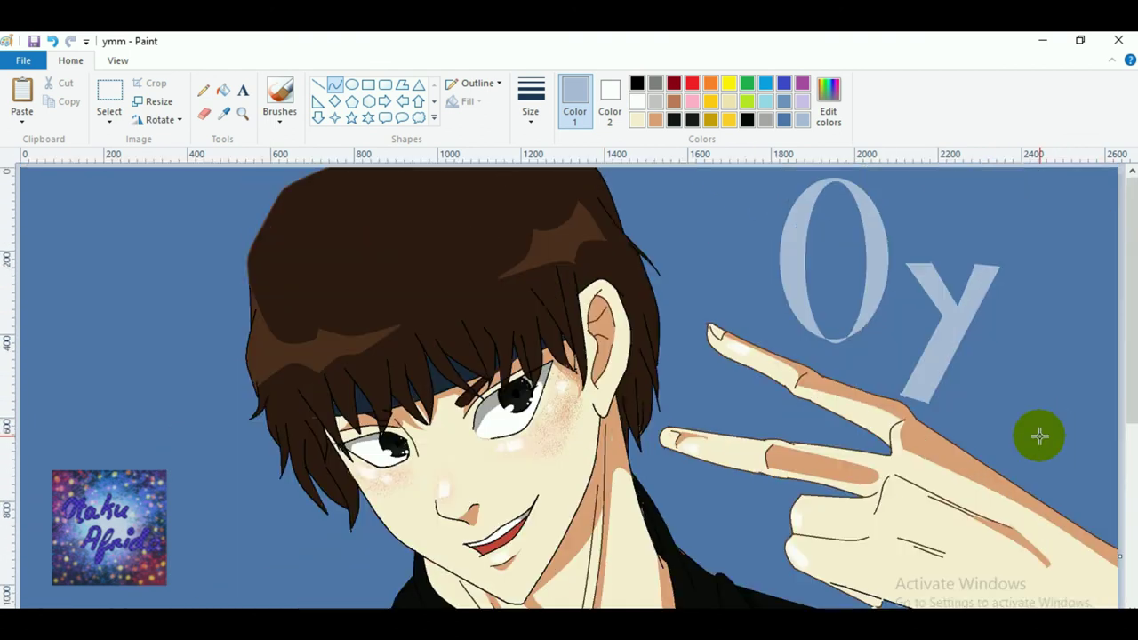
# Draw the outer edge of a letter a beside the y with the Curve tool, ending in a short outward hook at its foot.
pyautogui.click(242, 112)
pyautogui.click(949, 372)
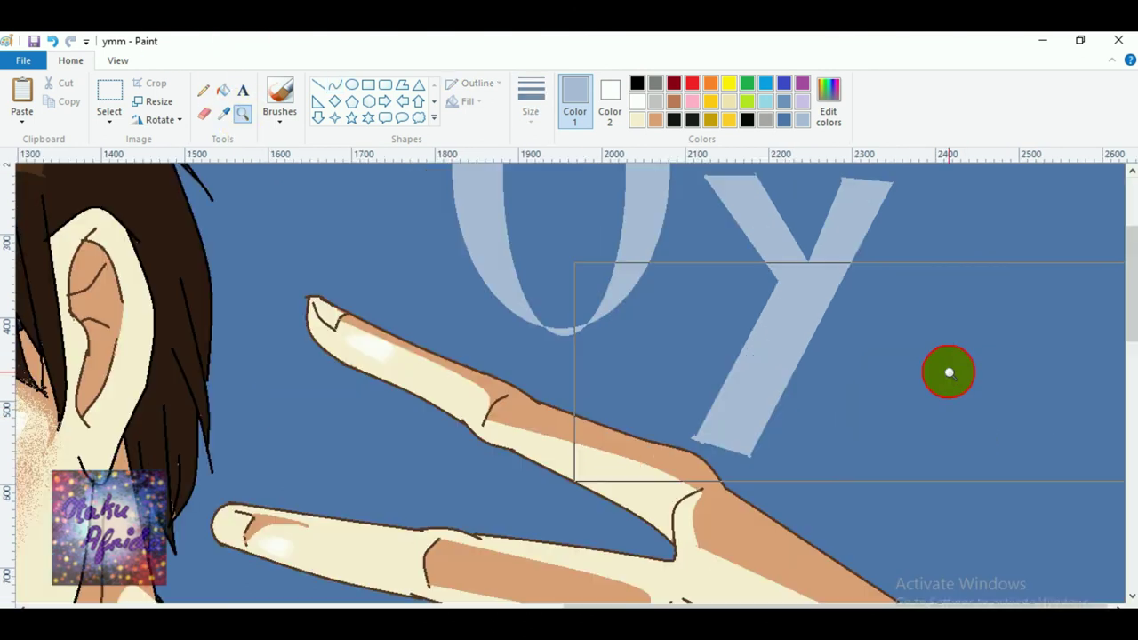
pyautogui.scroll(3, 658, 323)
pyautogui.scroll(-3, 808, 383)
pyautogui.scroll(5, 783, 374)
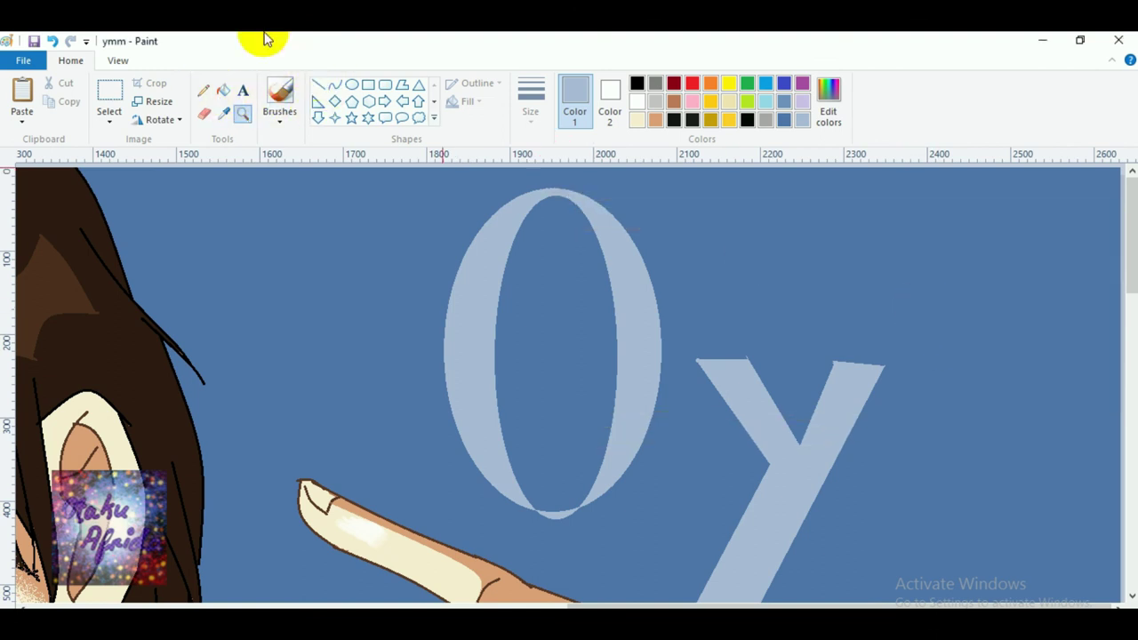
pyautogui.click(336, 88)
pyautogui.moveTo(929, 309); pyautogui.dragTo(1087, 514)
pyautogui.moveTo(1077, 399); pyautogui.dragTo(1098, 322)
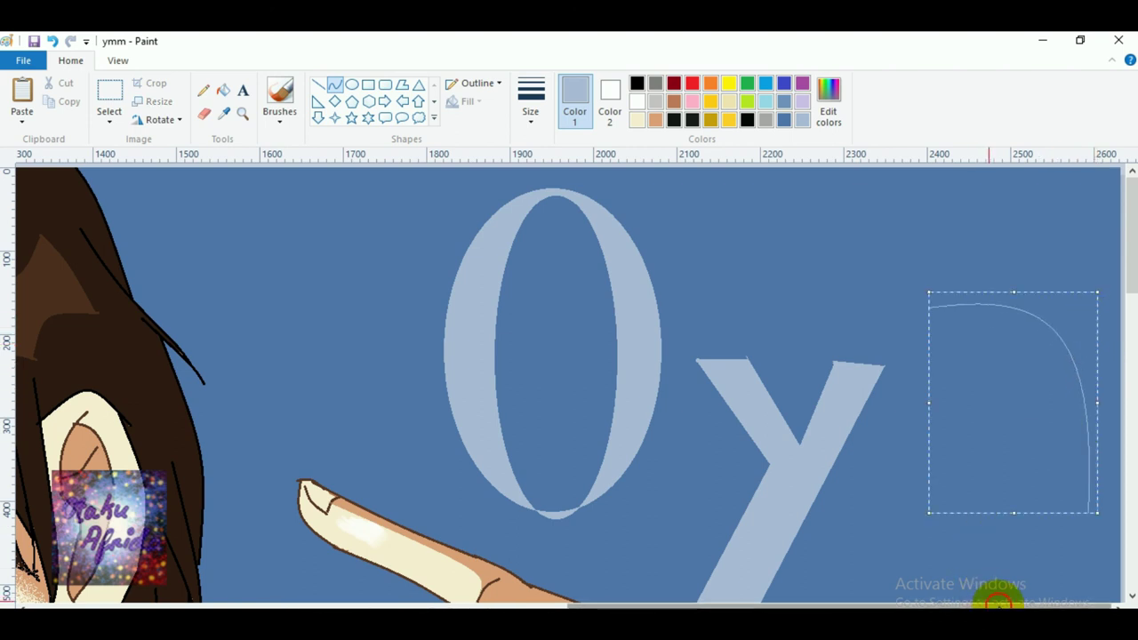
pyautogui.click(991, 534)
pyautogui.moveTo(1083, 457)
pyautogui.mouseDown()
pyautogui.moveTo(1108, 533)
pyautogui.moveTo(1085, 510)
pyautogui.mouseUp()
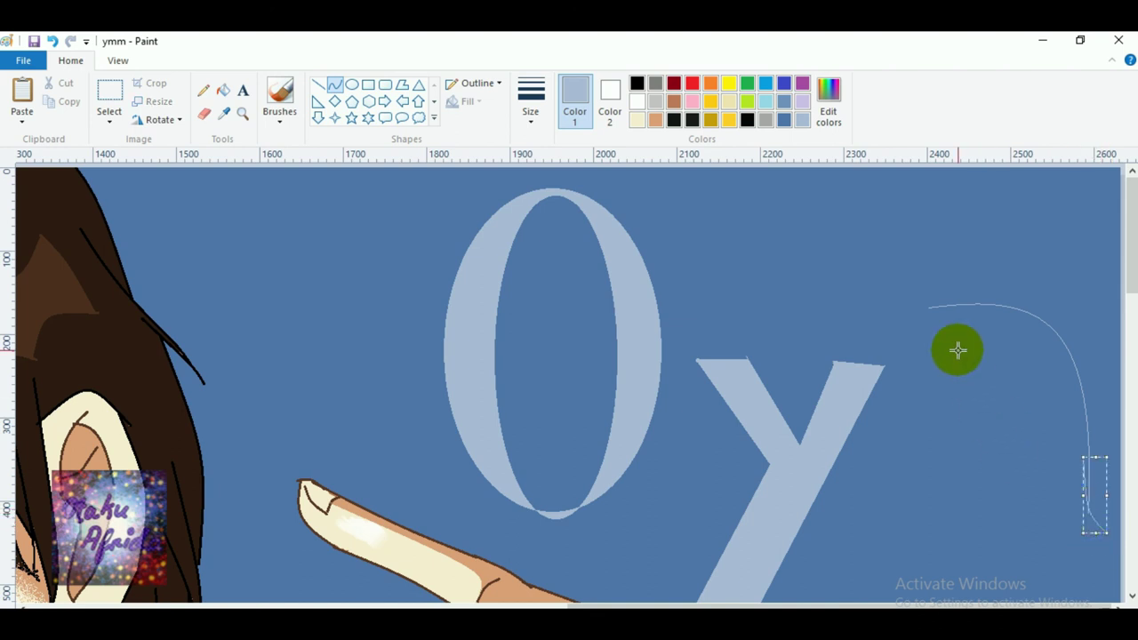
# Close the a's upper end, curve its inner edge down beside the outer one, and add a rounded tail at the foot.
pyautogui.moveTo(926, 306); pyautogui.dragTo(928, 332)
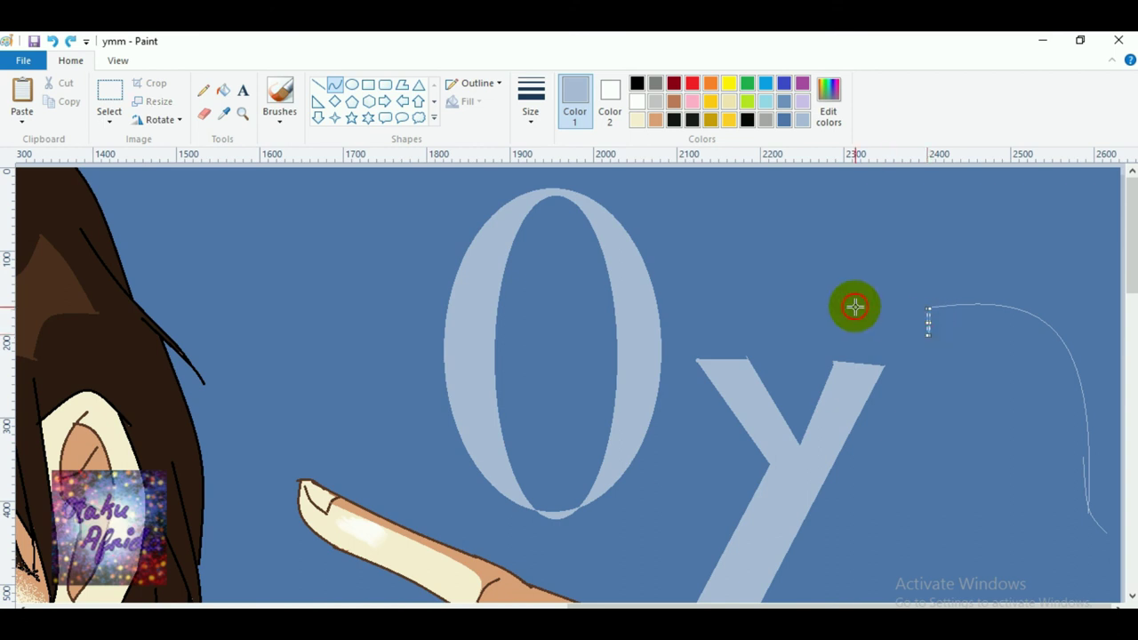
pyautogui.moveTo(928, 338); pyautogui.dragTo(1059, 491)
pyautogui.hotkey('ctrl', 'z')
pyautogui.moveTo(929, 333); pyautogui.dragTo(1024, 346)
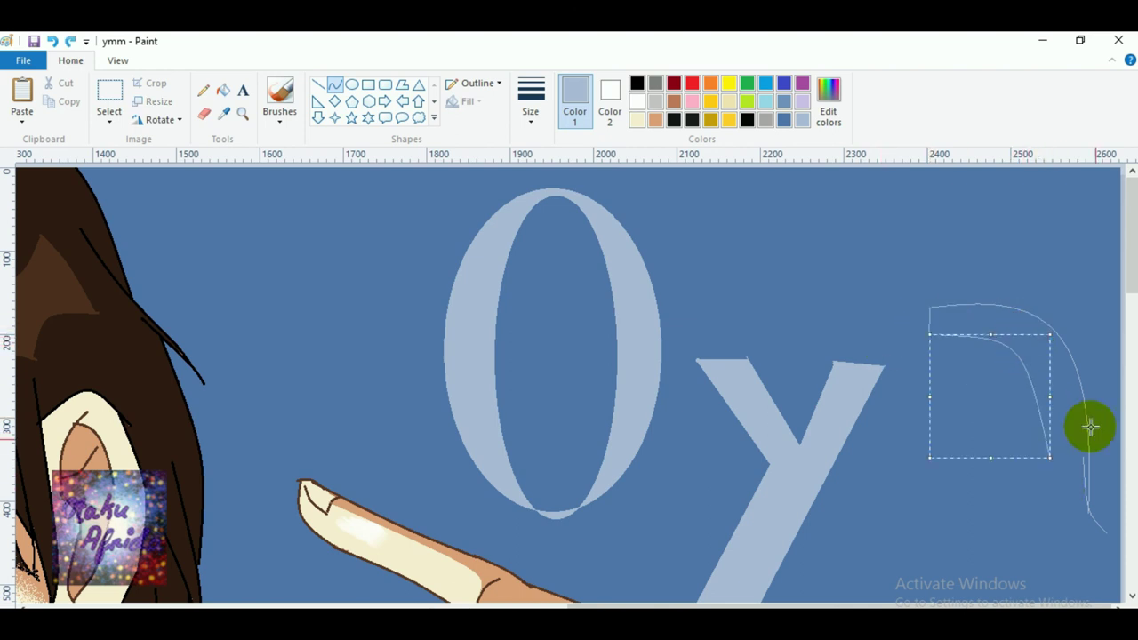
pyautogui.moveTo(1058, 521); pyautogui.dragTo(1091, 540)
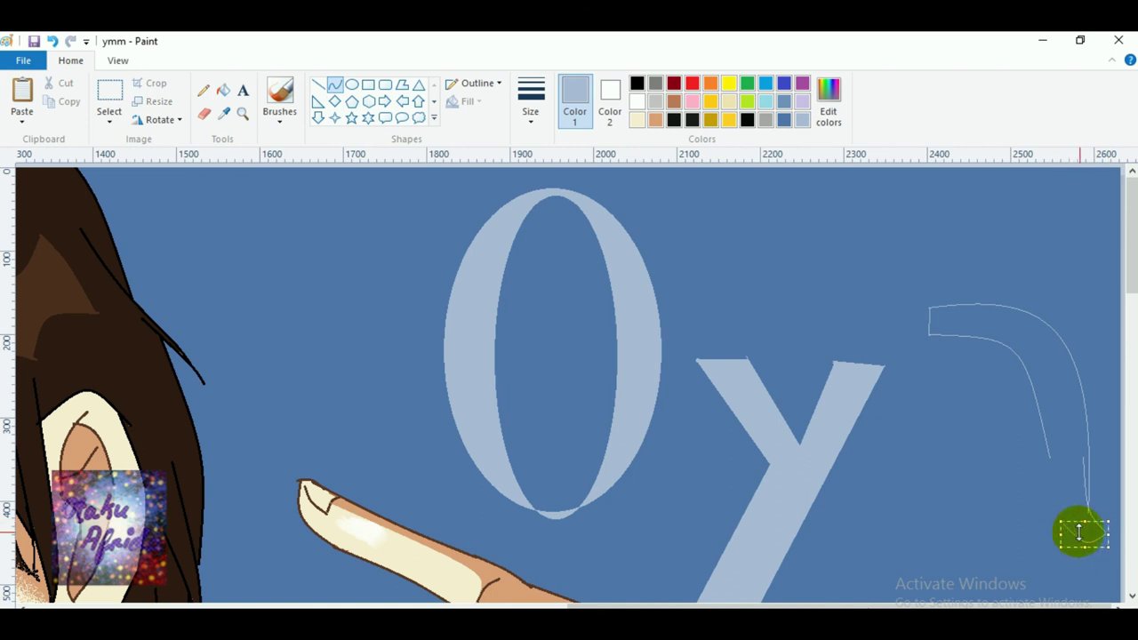
pyautogui.moveTo(1084, 530); pyautogui.dragTo(1087, 543)
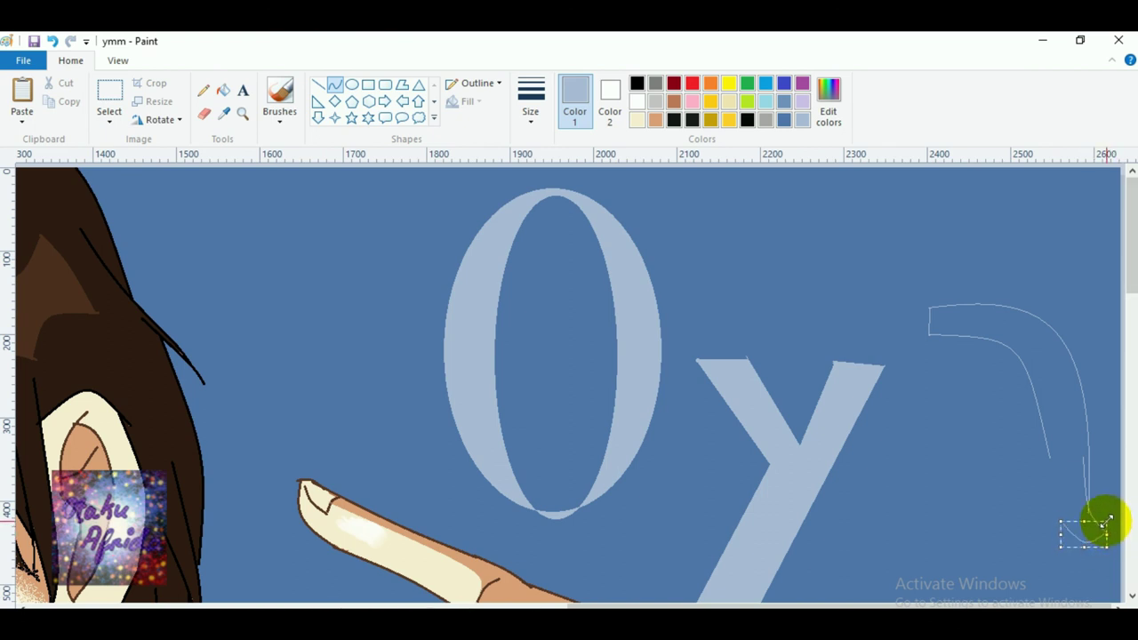
pyautogui.click(1102, 525)
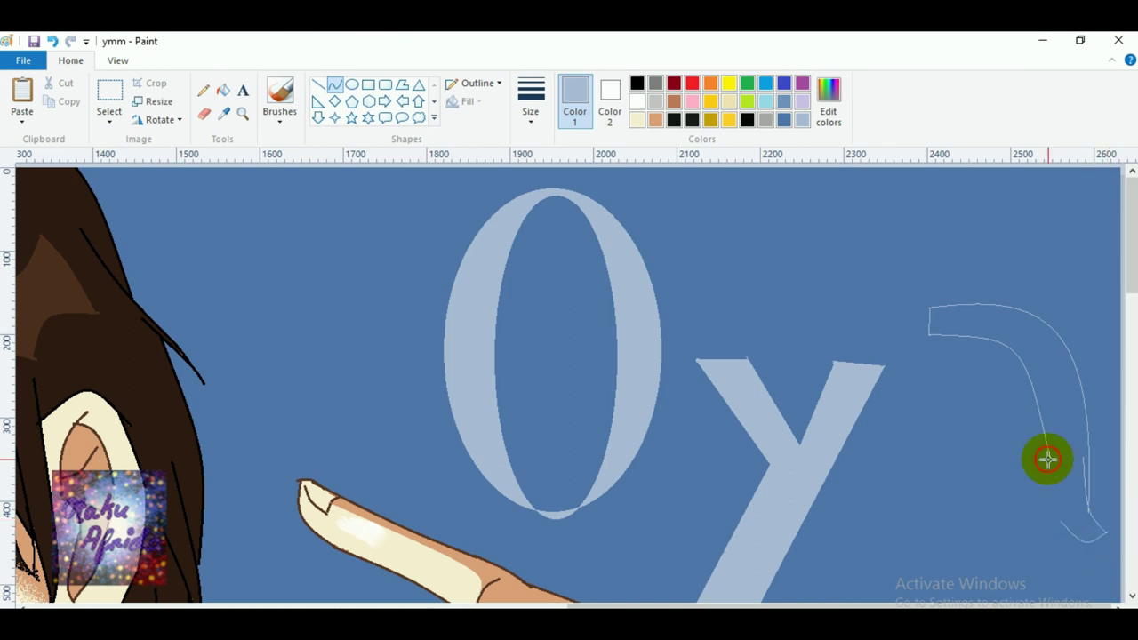
# Add an oval bowl about 200 by 230 px to the a and link it to the tail with a short curve.
pyautogui.click(352, 85)
pyautogui.moveTo(921, 361); pyautogui.dragTo(1086, 554)
pyautogui.moveTo(1030, 490); pyautogui.dragTo(1011, 494)
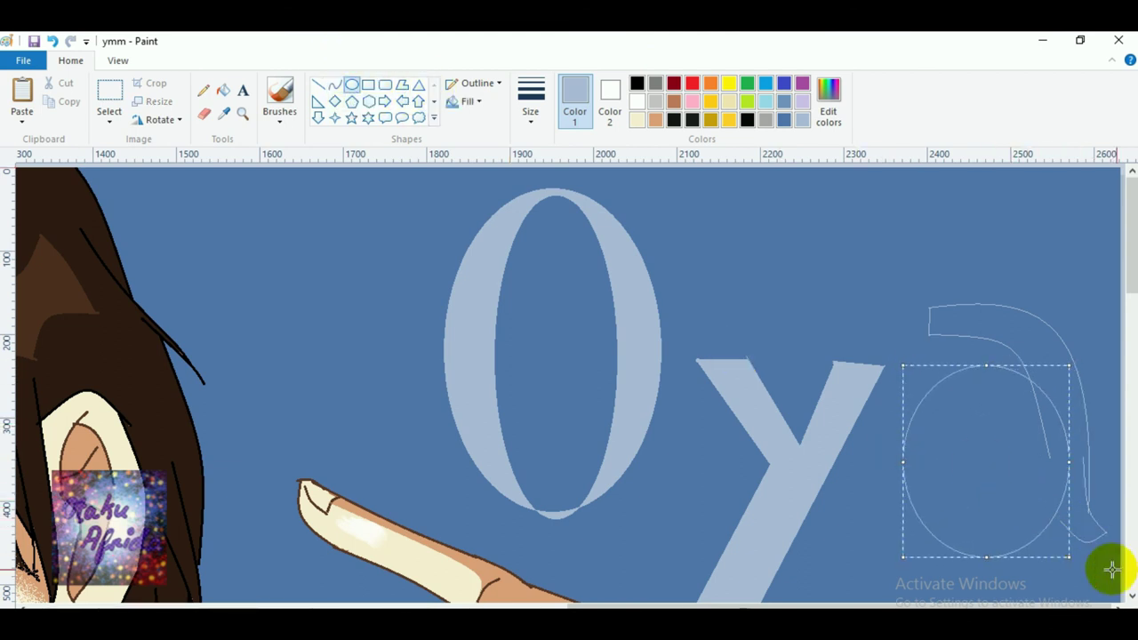
pyautogui.click(334, 85)
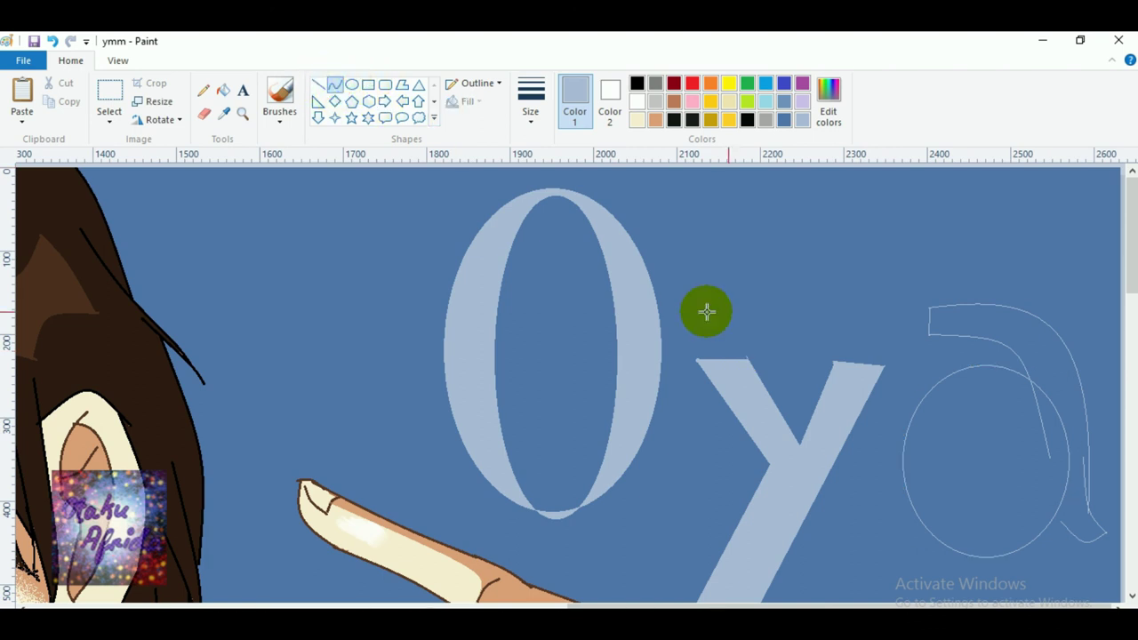
pyautogui.moveTo(1043, 520); pyautogui.dragTo(1069, 530)
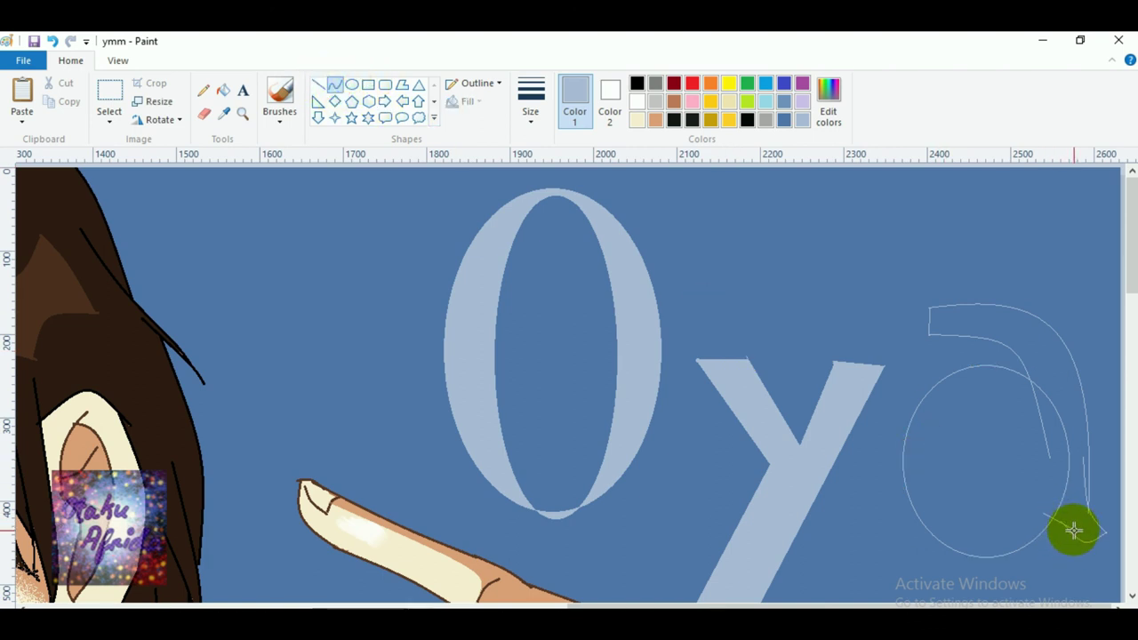
# Fill the stem and bowl of the a with light blue.
pyautogui.click(223, 90)
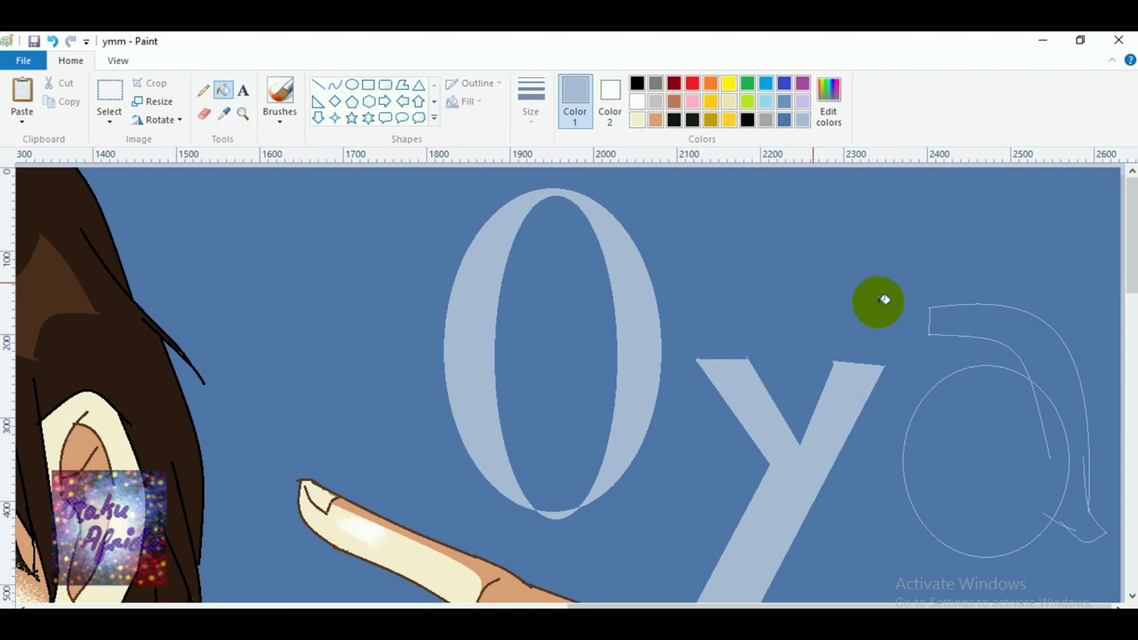
pyautogui.click(1032, 384)
pyautogui.click(1014, 467)
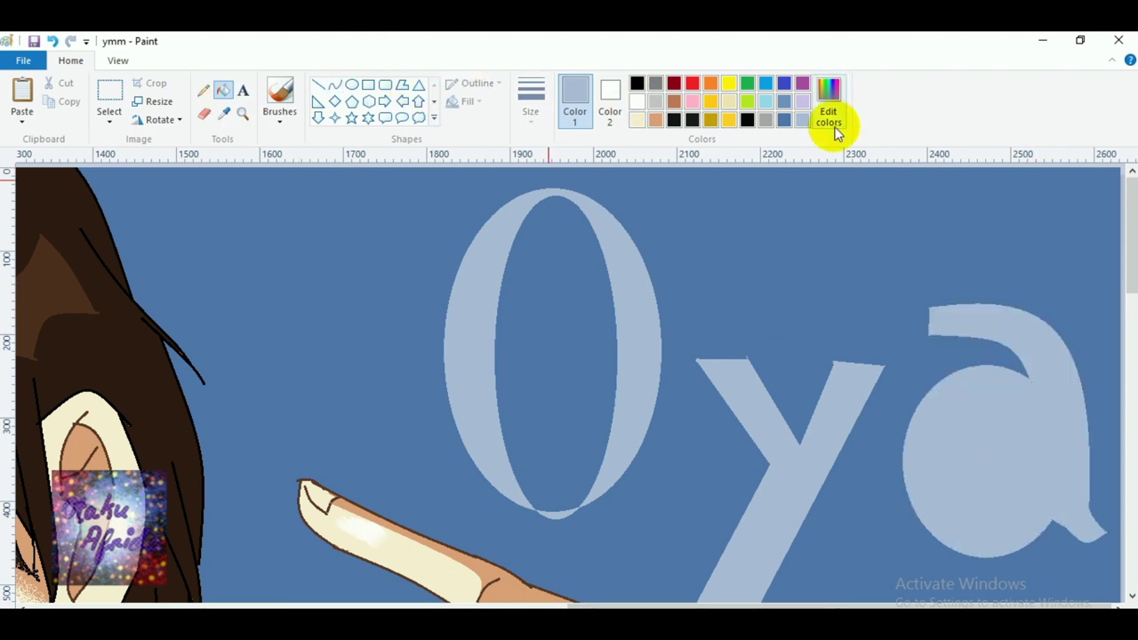
# Draw an oval inside the bowl of the a in medium blue, moving and resizing it to about 110 by 140 px.
pyautogui.click(786, 118)
pyautogui.click(352, 85)
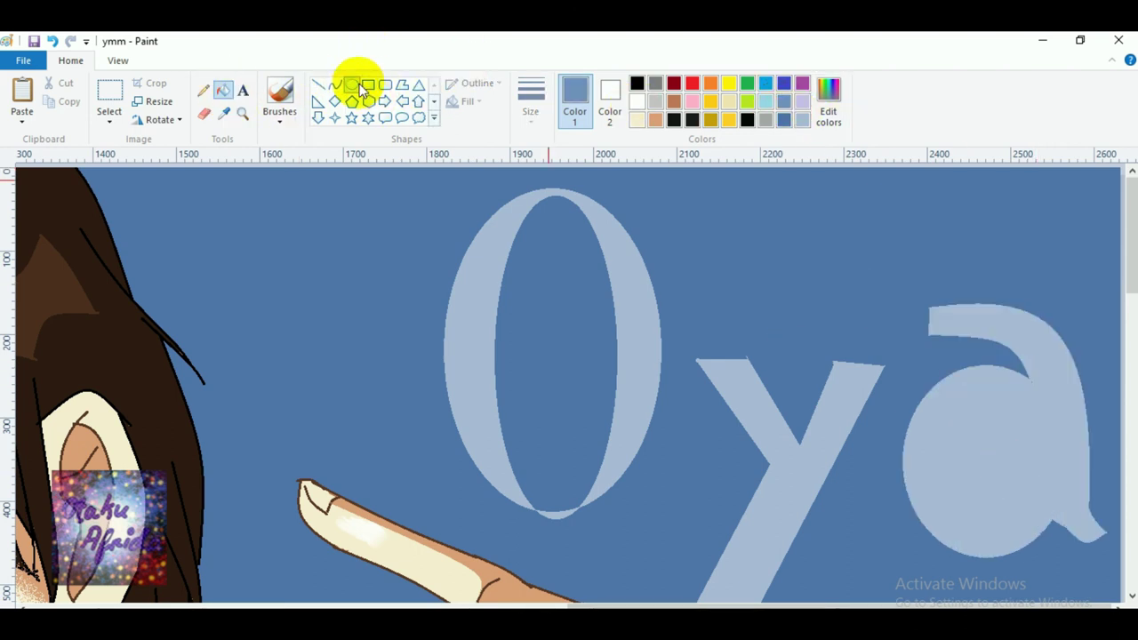
pyautogui.moveTo(958, 376); pyautogui.dragTo(1057, 522)
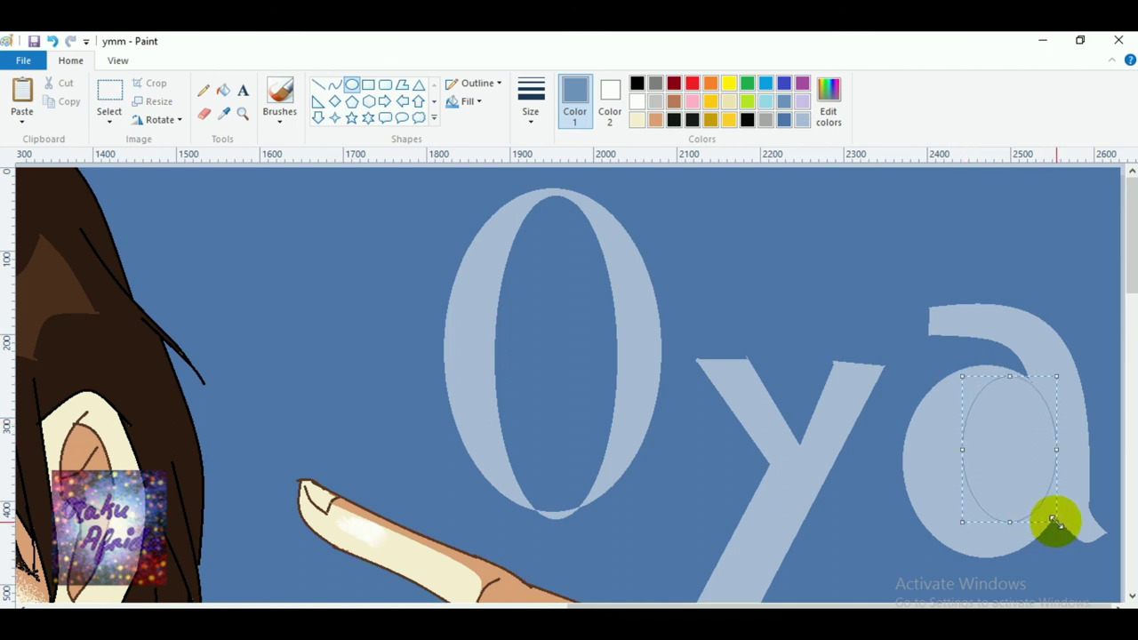
pyautogui.moveTo(963, 450)
pyautogui.mouseDown()
pyautogui.moveTo(935, 454)
pyautogui.moveTo(968, 462)
pyautogui.mouseUp()
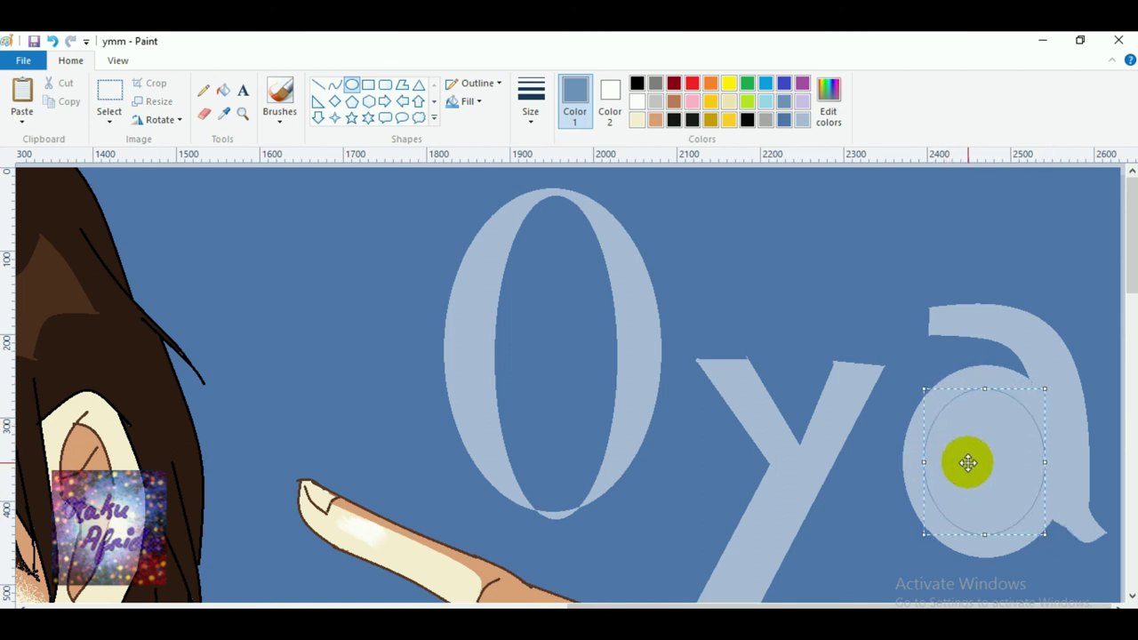
pyautogui.moveTo(1045, 534); pyautogui.dragTo(1030, 523)
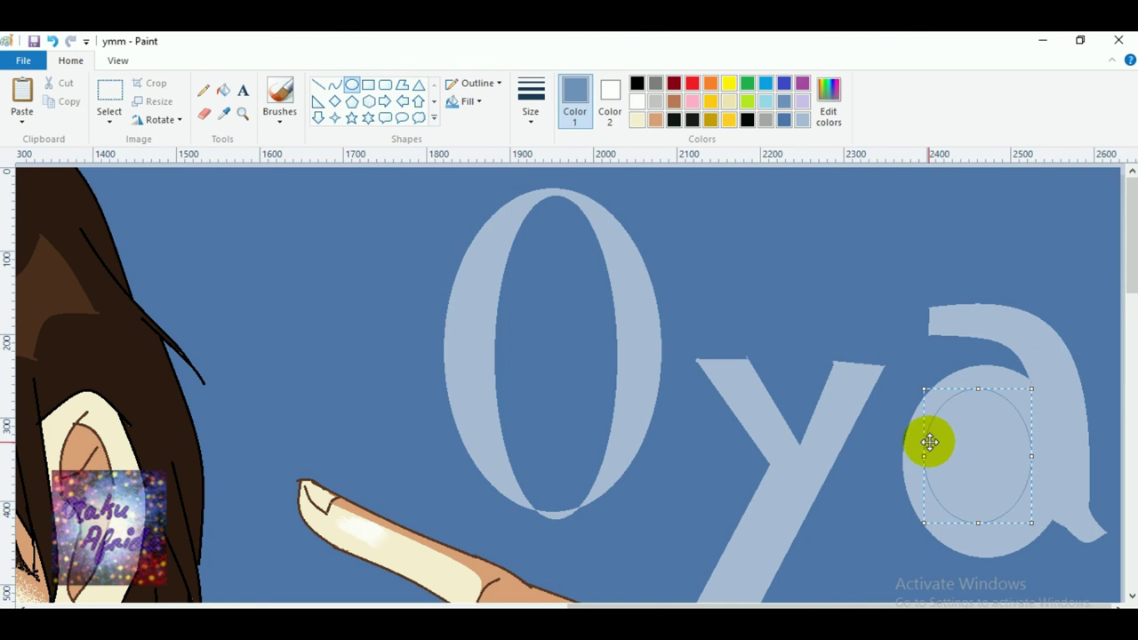
pyautogui.moveTo(924, 391); pyautogui.dragTo(939, 406)
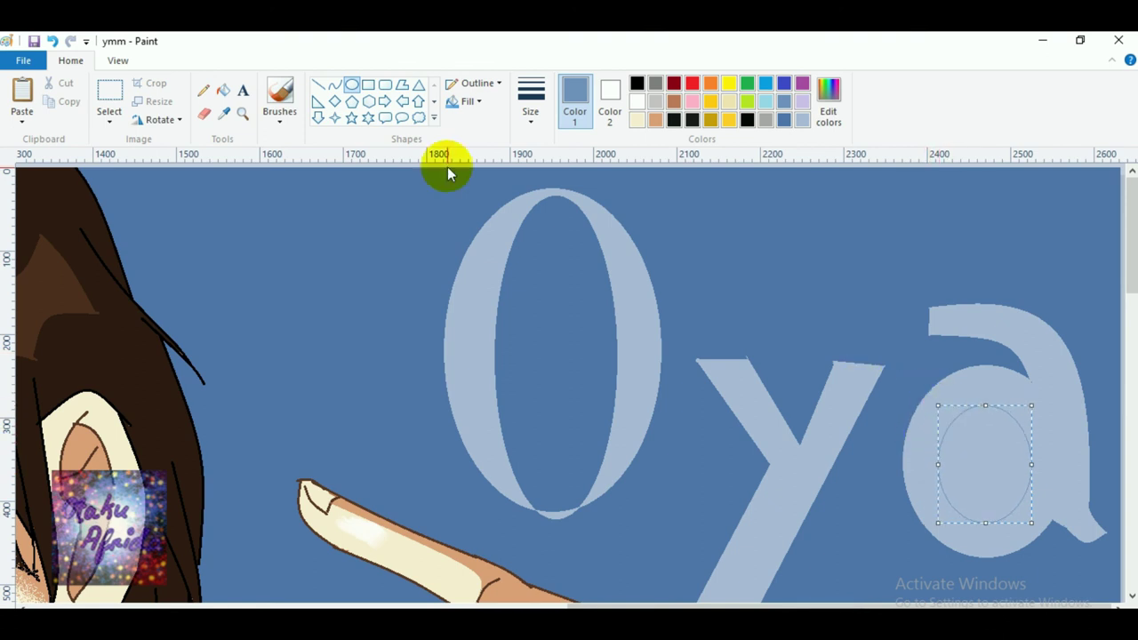
# Fill the oval inside the a with the darker background blue to form the letter's opening.
pyautogui.click(233, 95)
pyautogui.click(967, 426)
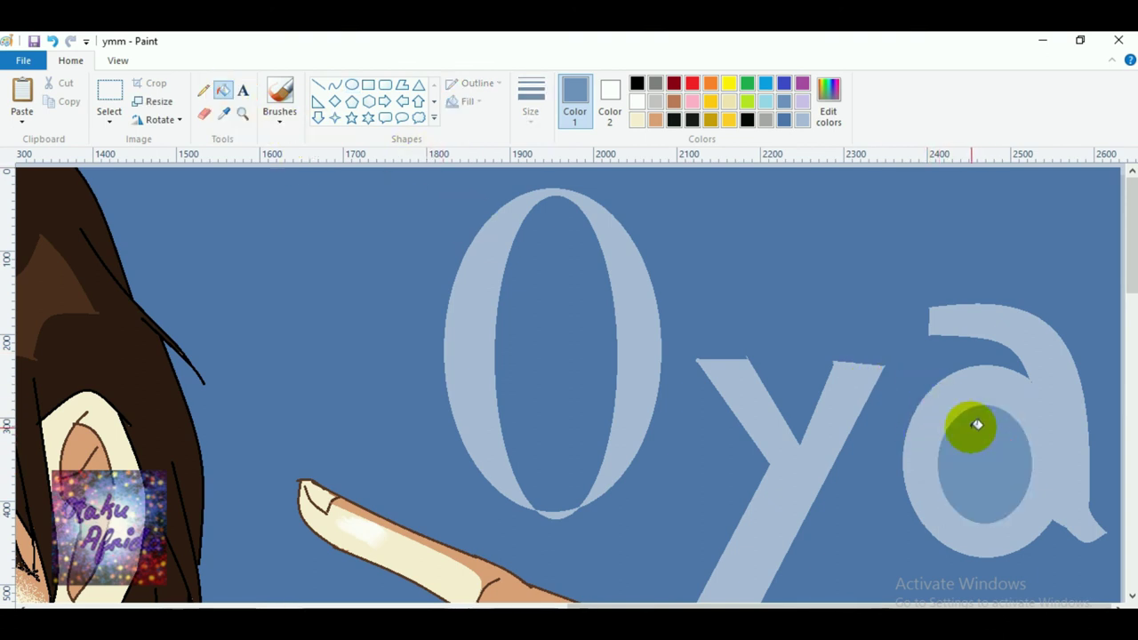
pyautogui.click(784, 121)
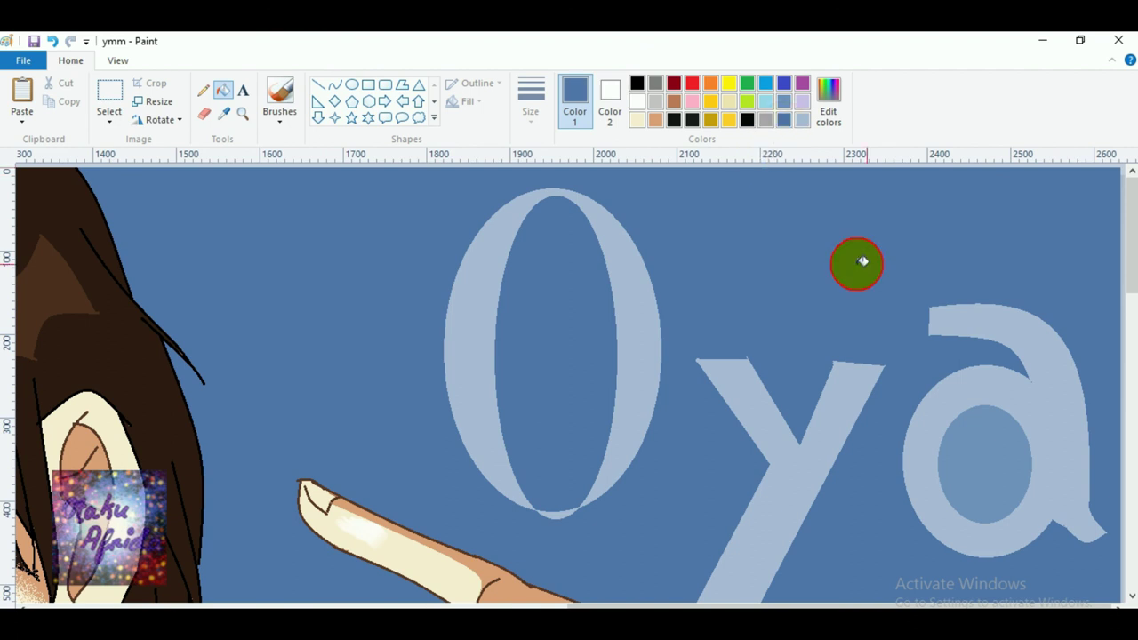
pyautogui.click(981, 450)
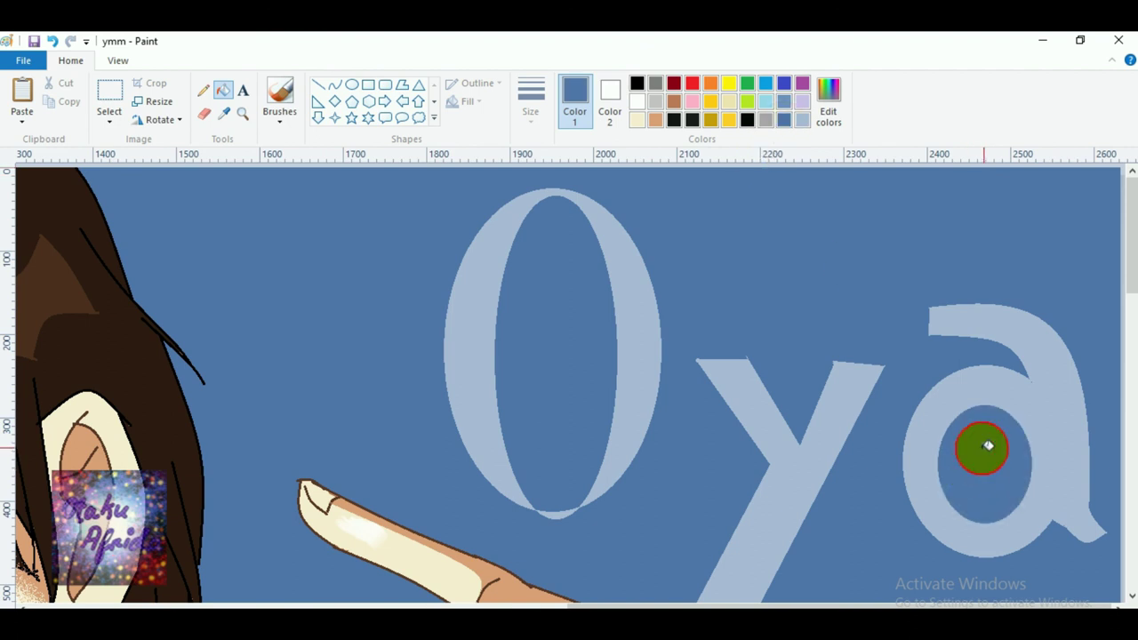
# Sign the lower-right area of the black coat with the artist's name and the date 8/9/2020 in blue Segoe Script, size 12.
pyautogui.click(239, 115)
pyautogui.rightClick(573, 436)
pyautogui.click(294, 404)
pyautogui.rightClick(295, 403)
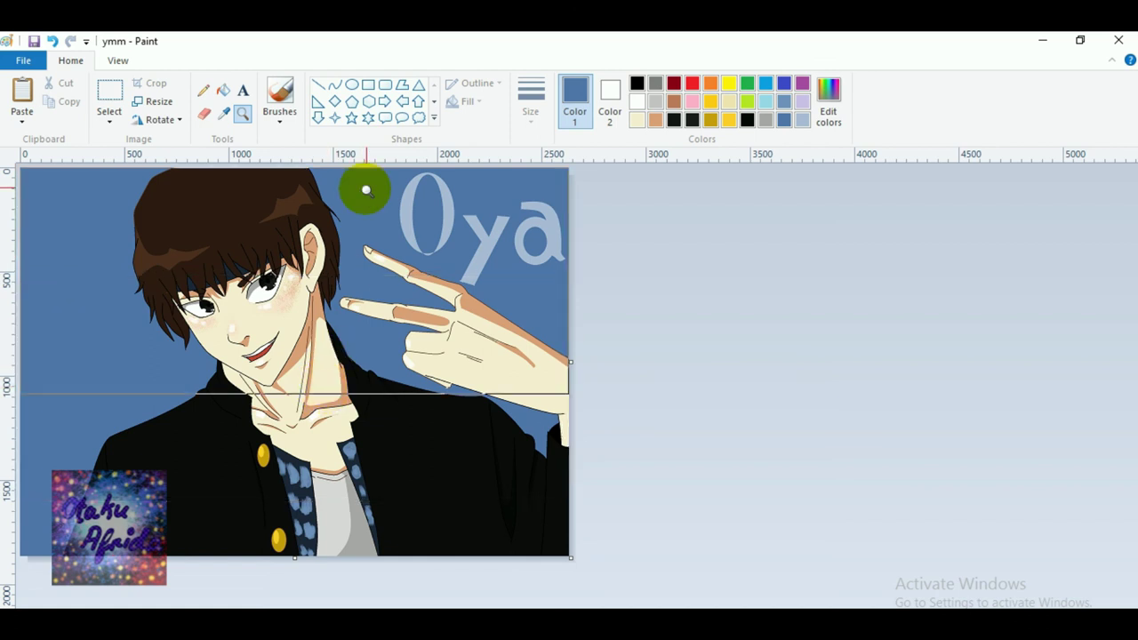
pyautogui.click(241, 90)
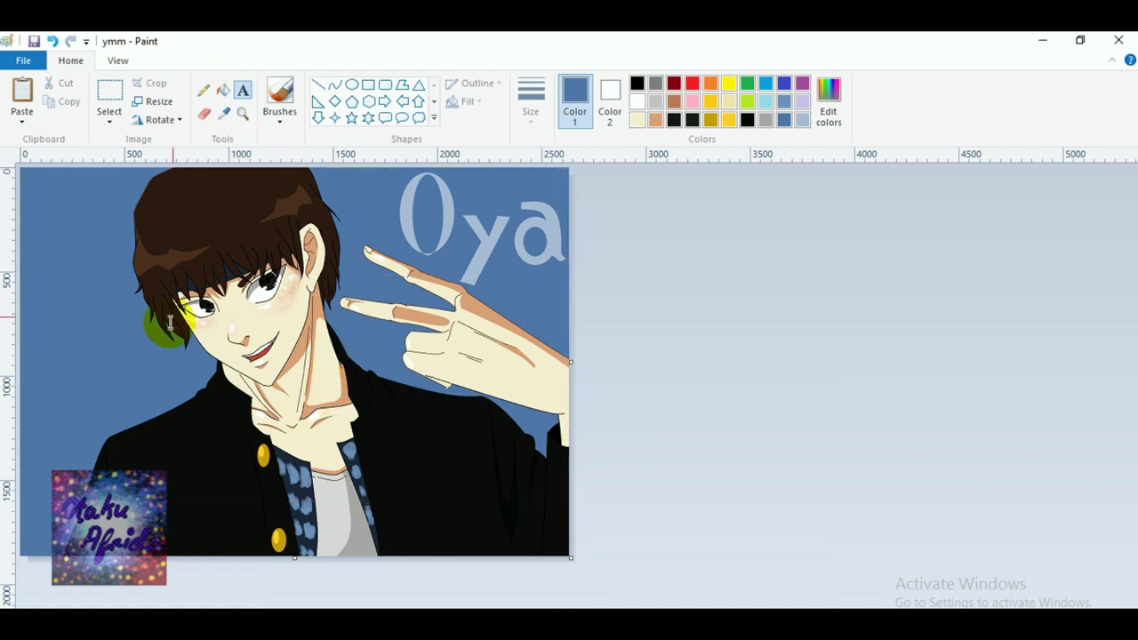
pyautogui.click(27, 380)
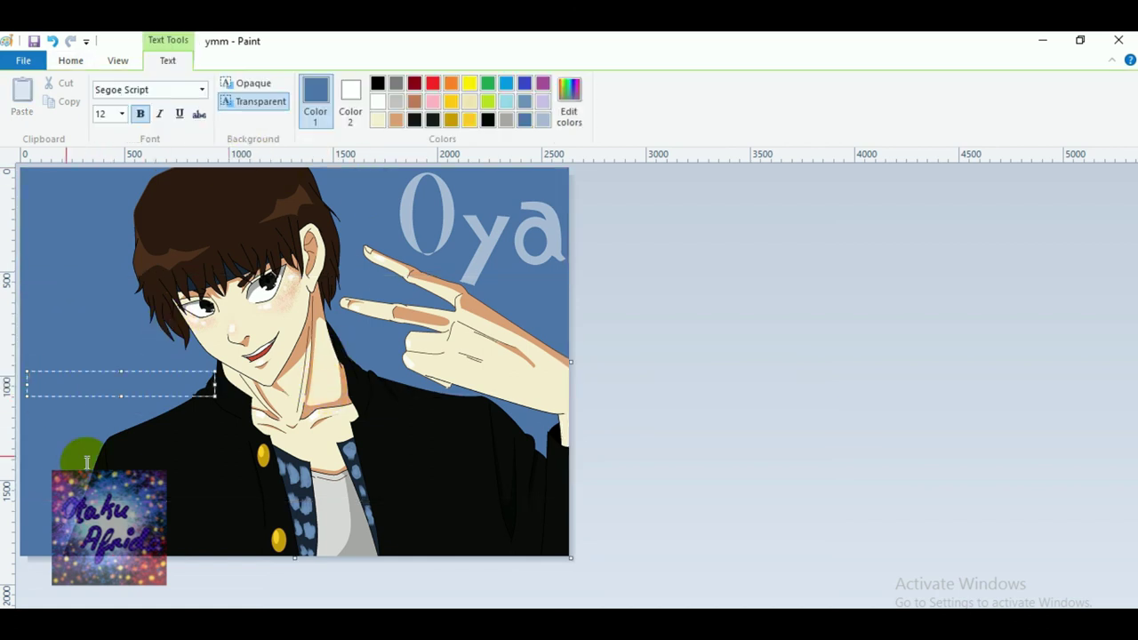
pyautogui.click(468, 532)
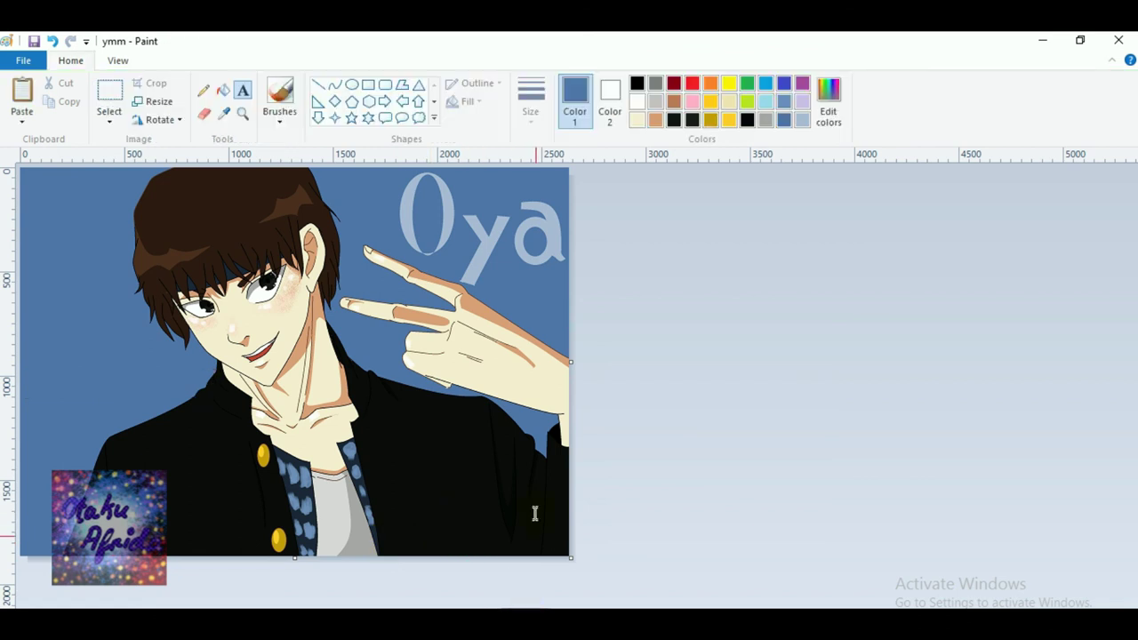
pyautogui.click(465, 522)
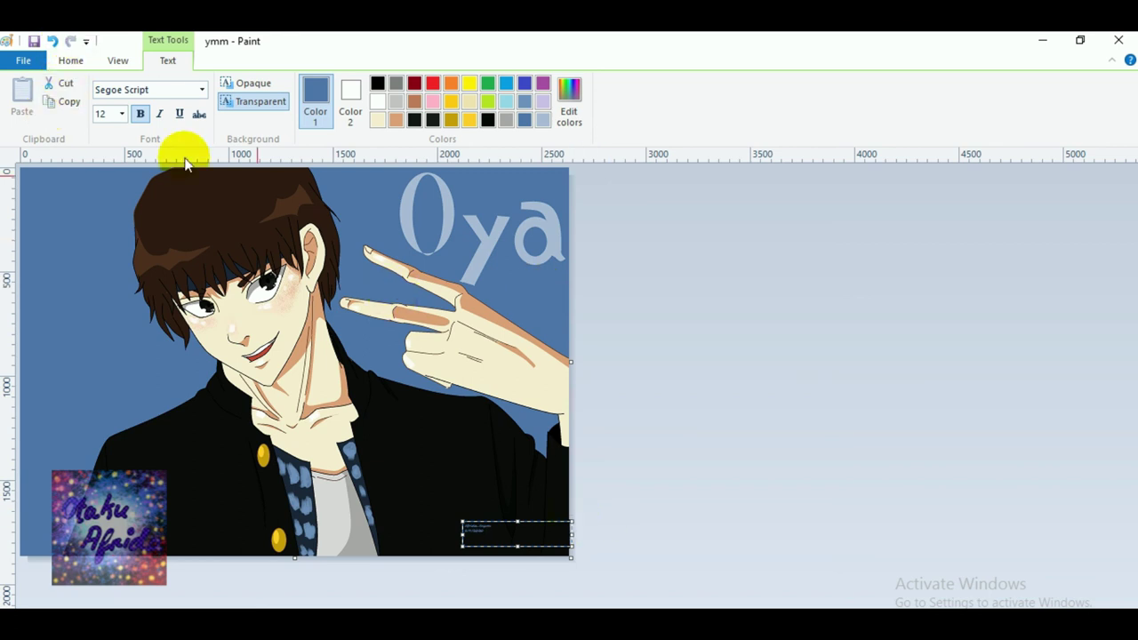
pyautogui.click(133, 284)
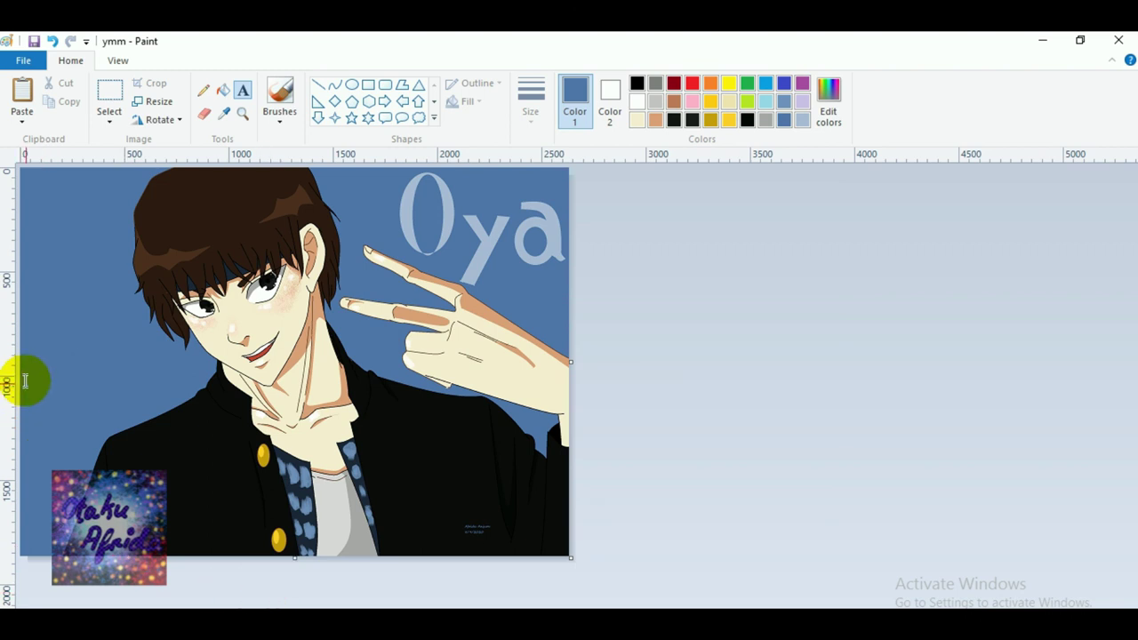
# Place a text box on the blue background beside the chin and look through the font list.
pyautogui.click(36, 349)
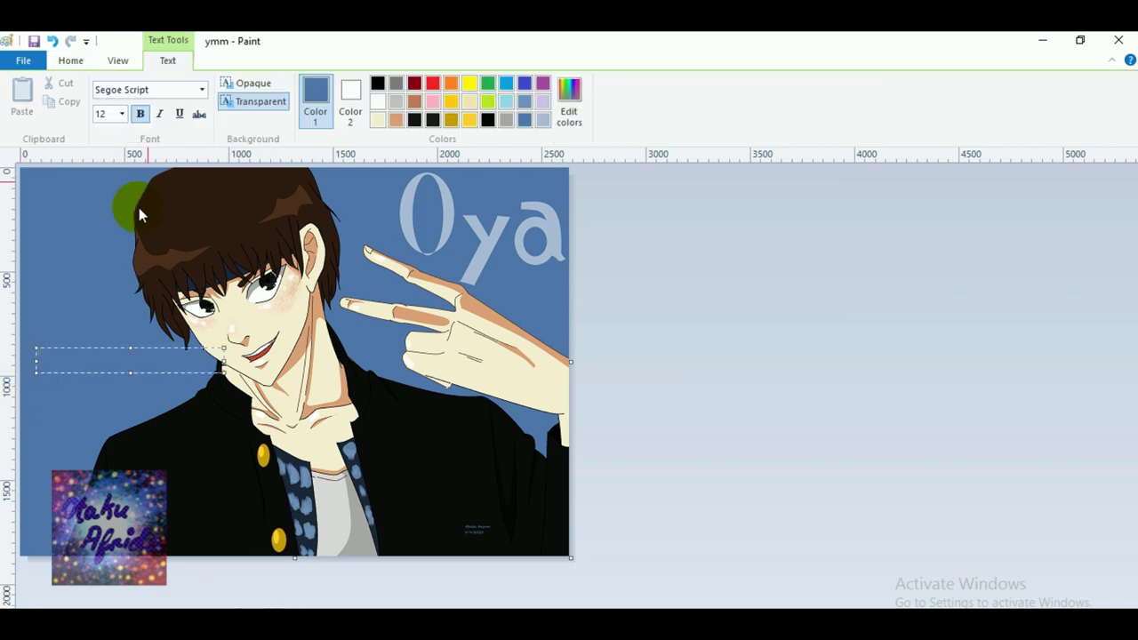
pyautogui.click(183, 90)
pyautogui.click(202, 90)
pyautogui.scroll(-10, 169, 374)
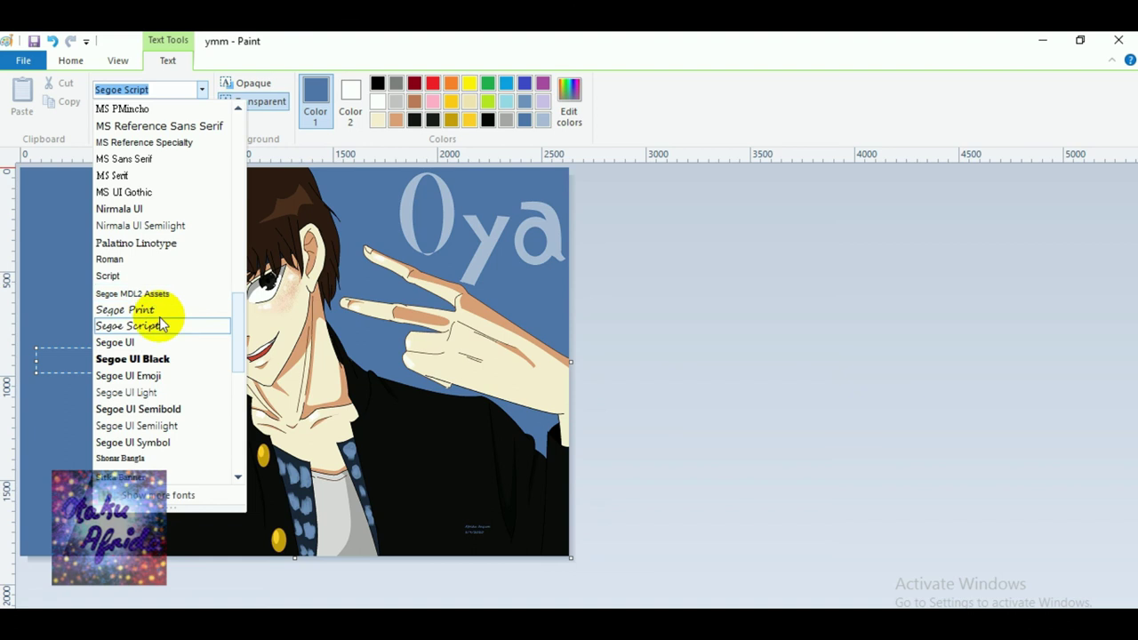
pyautogui.scroll(-3, 174, 407)
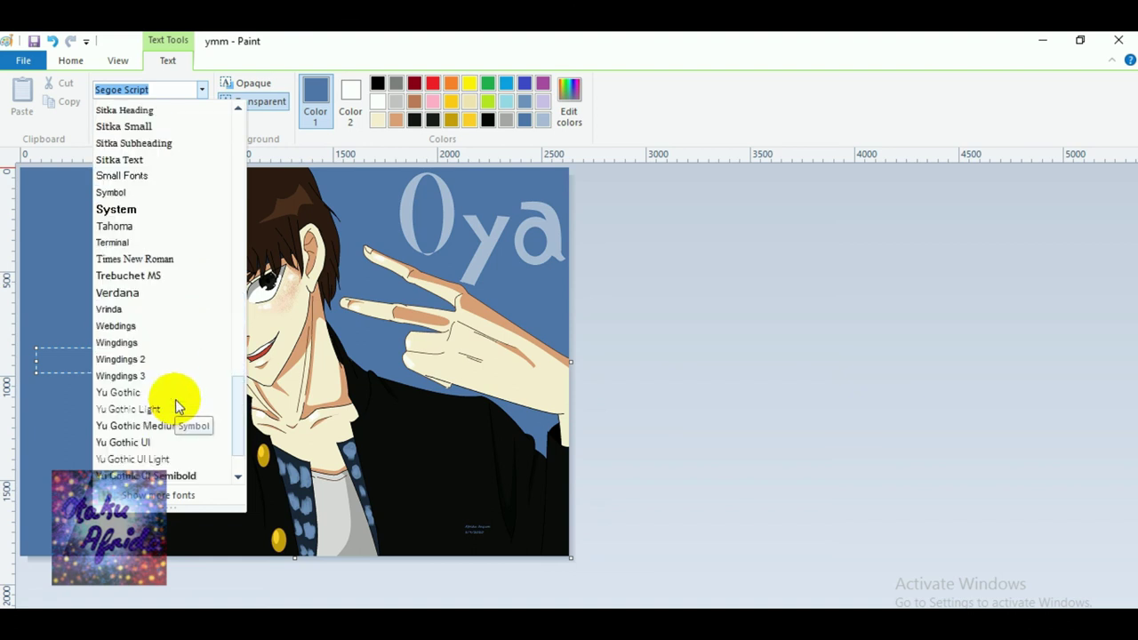
pyautogui.scroll(20, 169, 451)
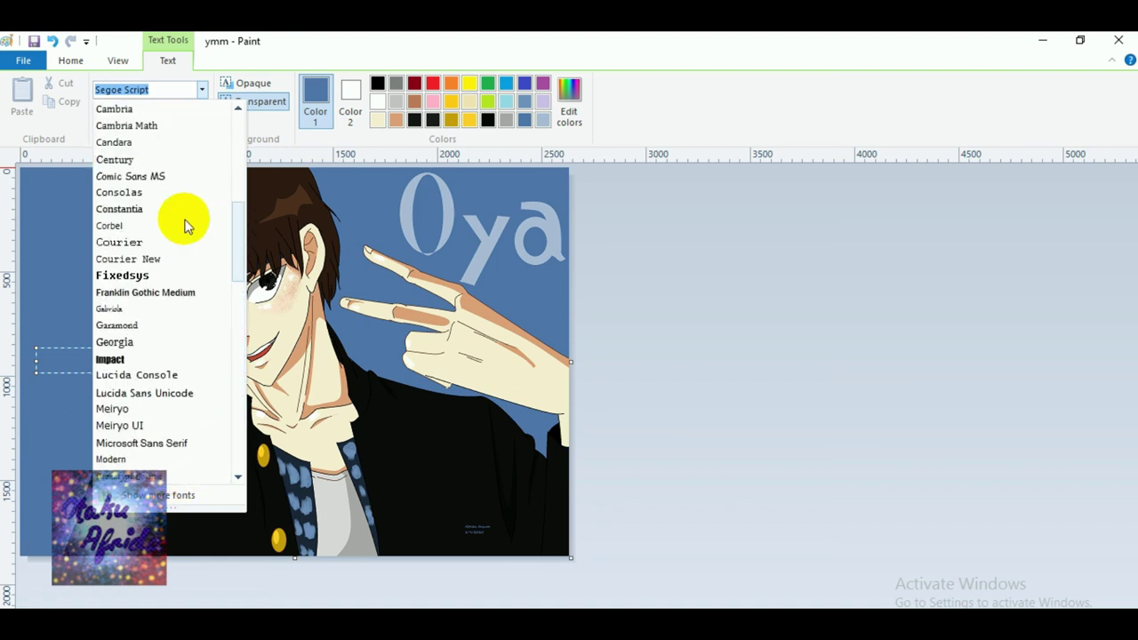
# Look through the installed fonts in the system's Fonts folder and preview Fixedsys.
pyautogui.click(191, 498)
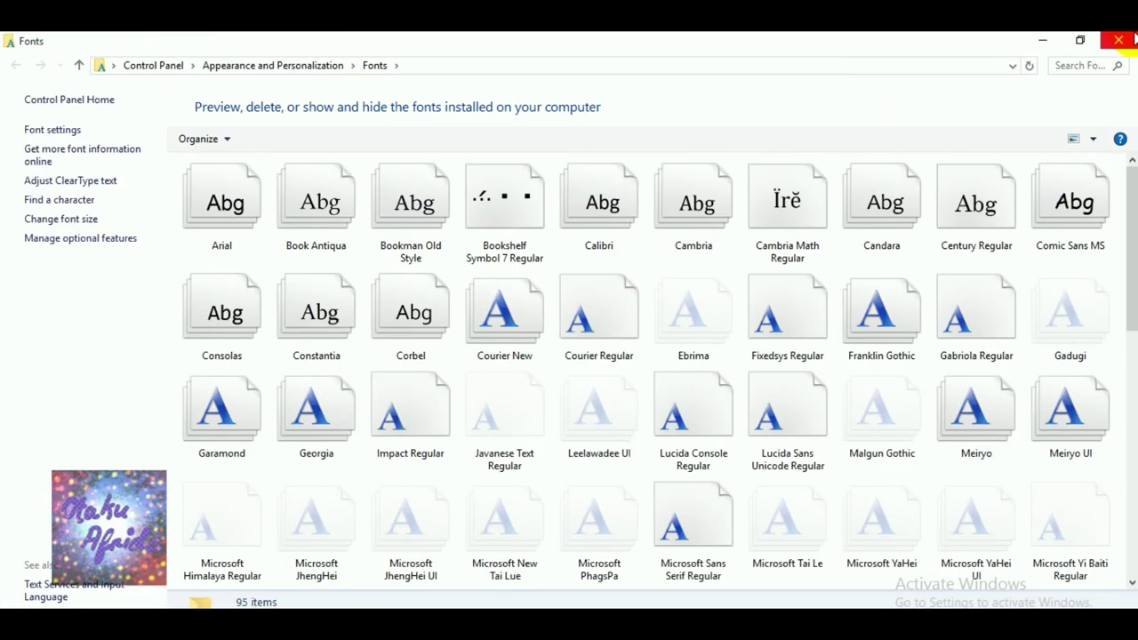
pyautogui.scroll(-6, 398, 404)
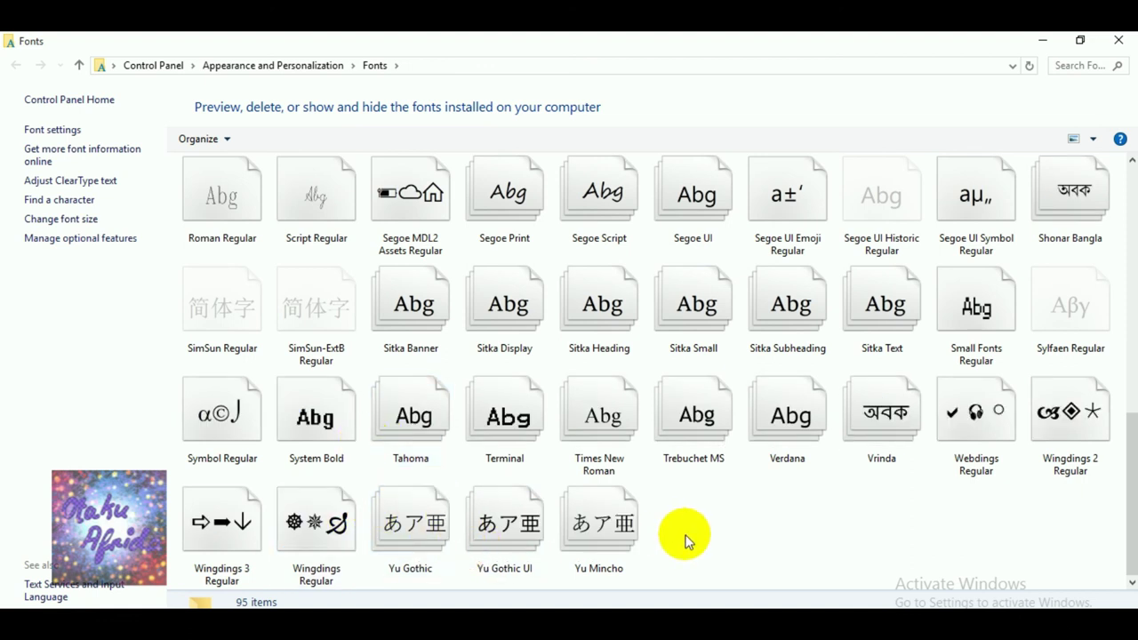
pyautogui.scroll(8, 686, 541)
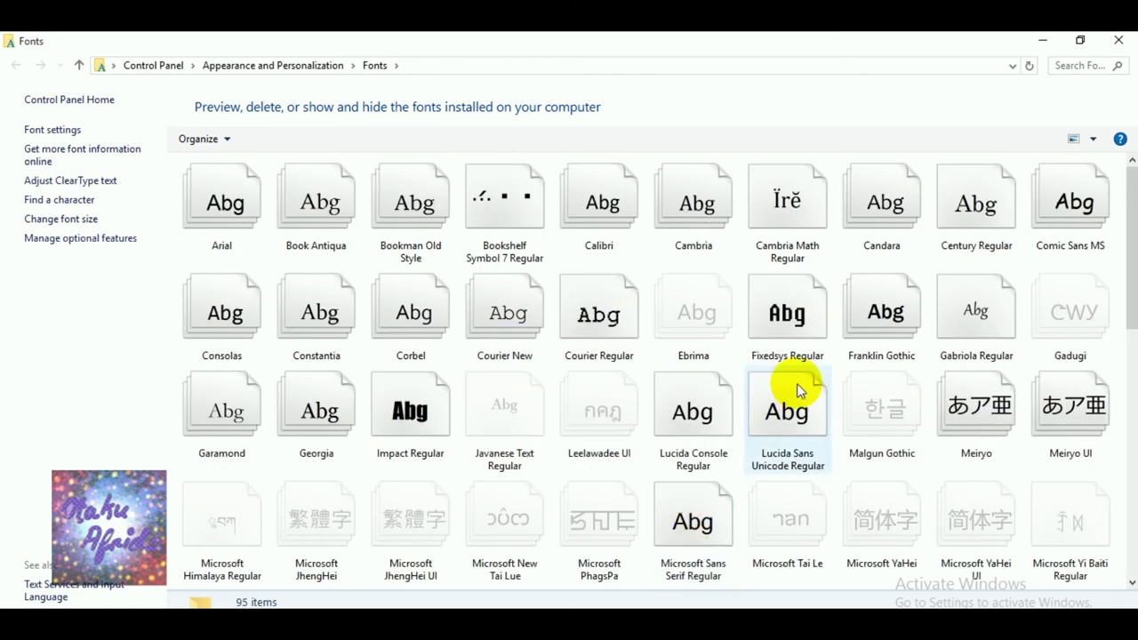
pyautogui.doubleClick(794, 313)
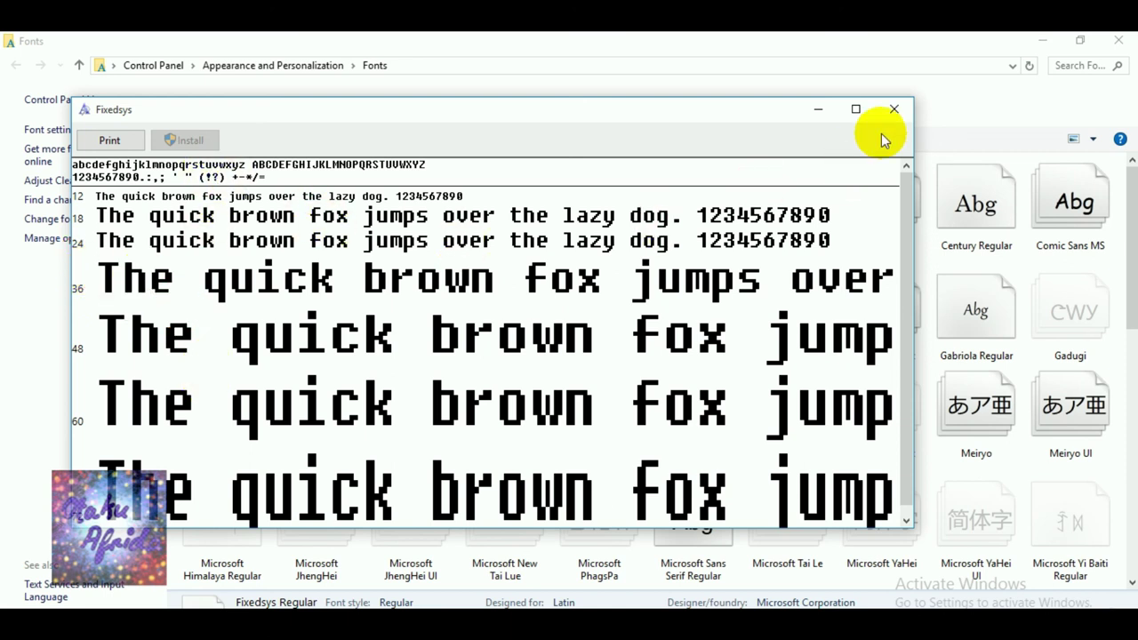
pyautogui.click(894, 108)
pyautogui.click(1119, 40)
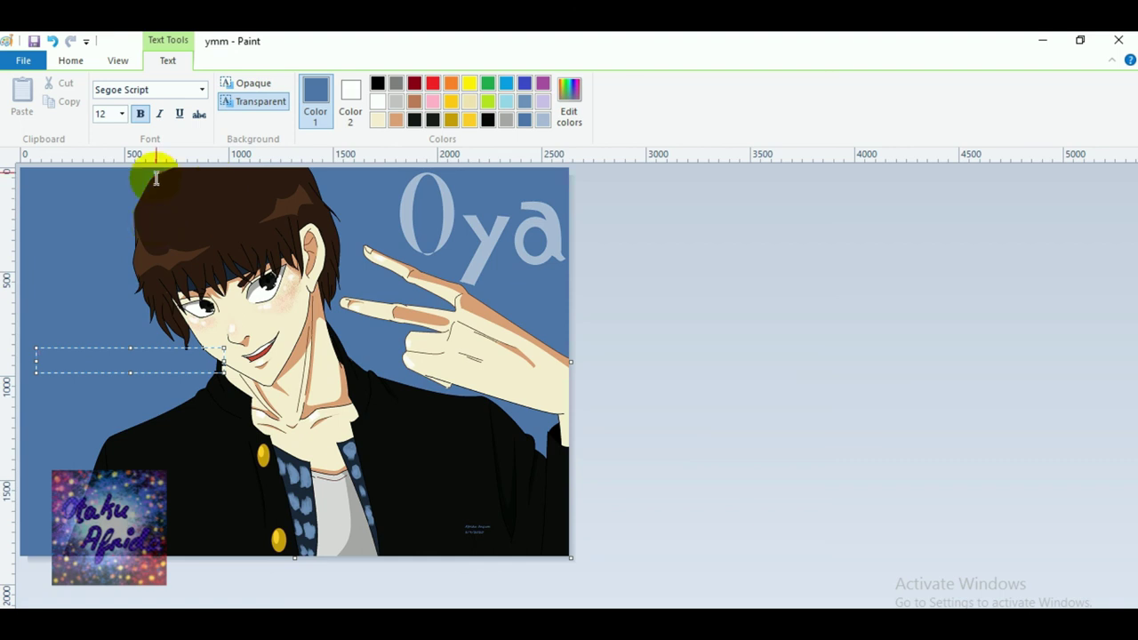
pyautogui.click(207, 90)
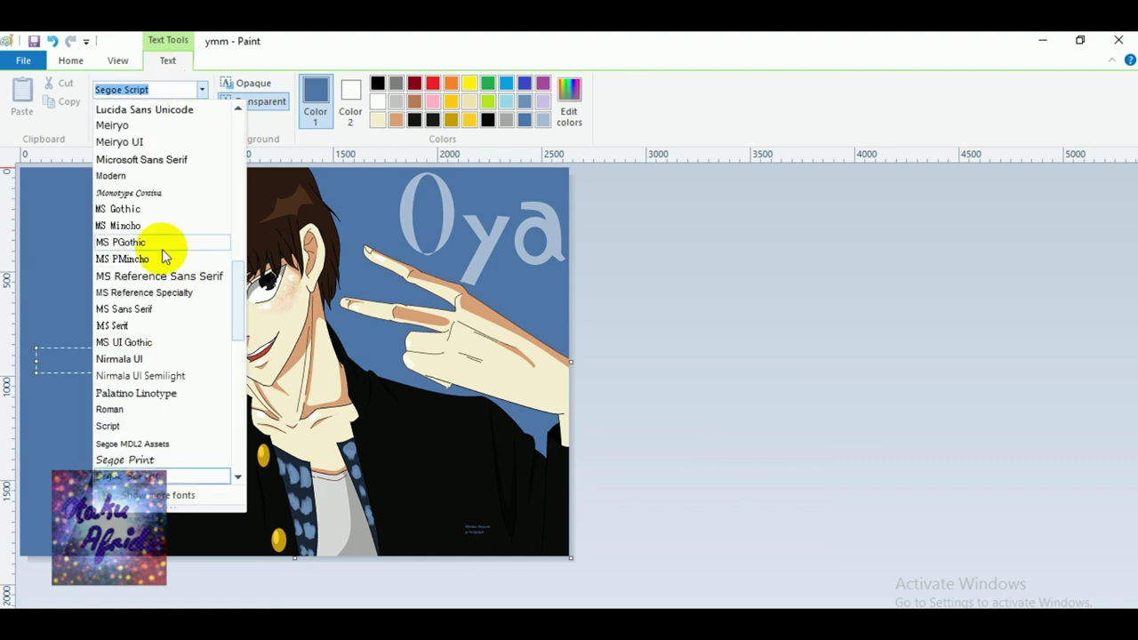
pyautogui.click(156, 194)
pyautogui.click(122, 116)
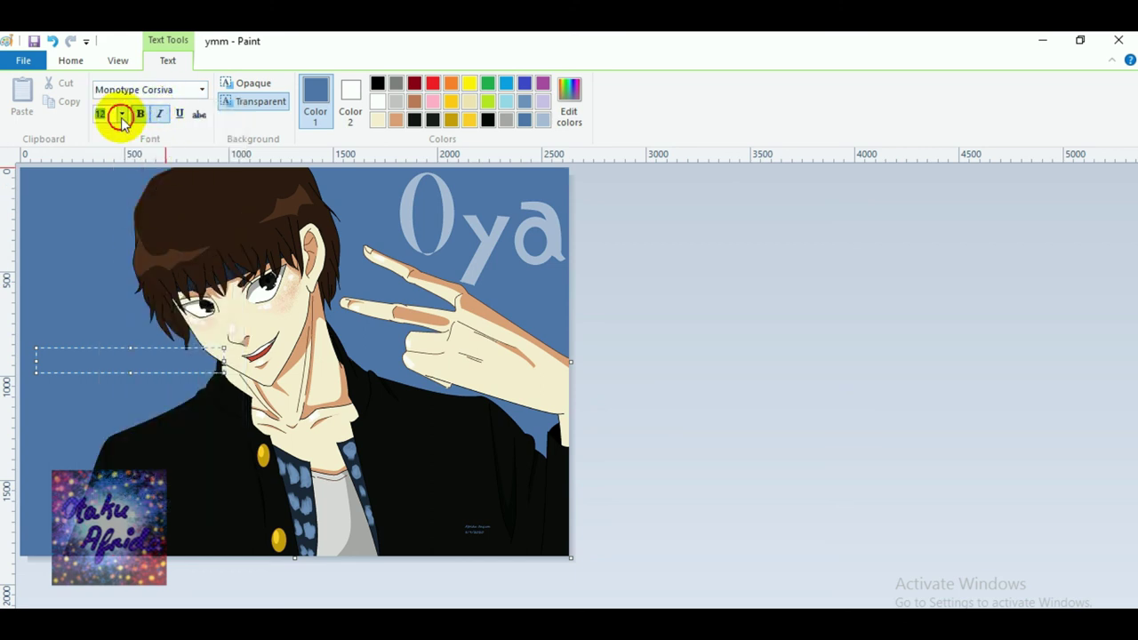
pyautogui.click(103, 275)
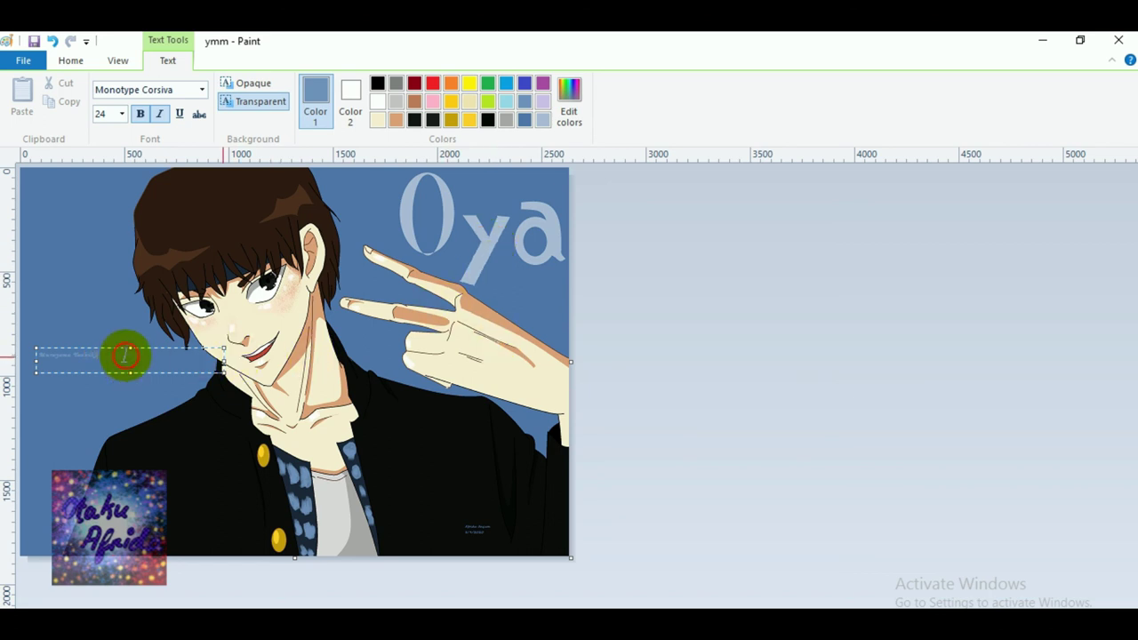
pyautogui.moveTo(122, 354); pyautogui.dragTo(13, 352)
pyautogui.click(122, 115)
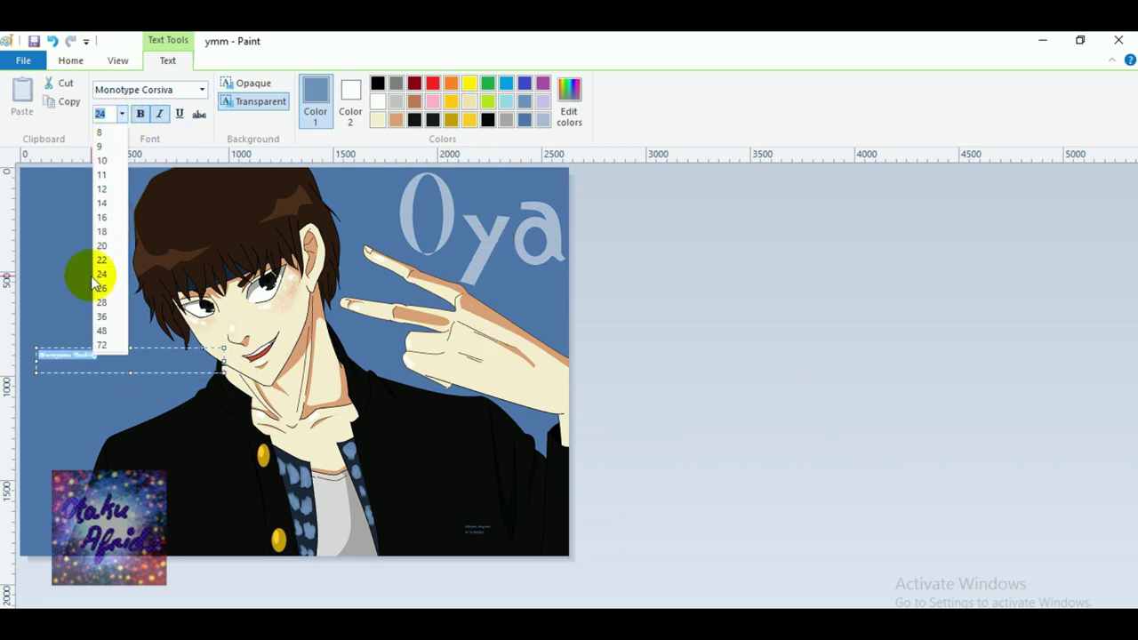
pyautogui.click(105, 345)
pyautogui.click(114, 184)
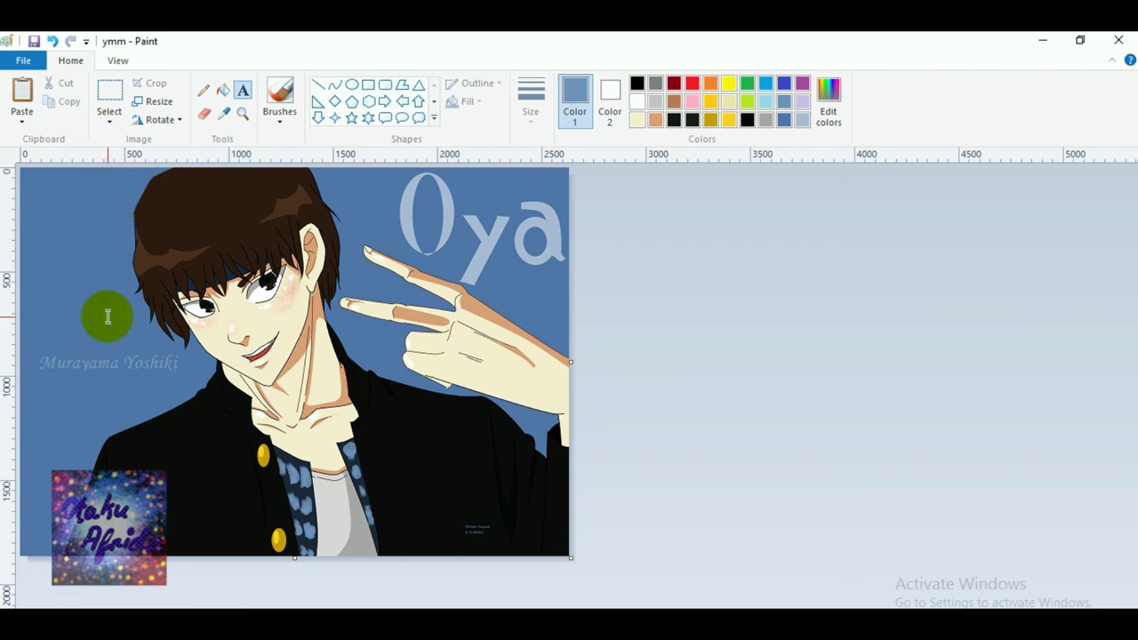
# Examine the collar, neck, face and raised hand of the drawing up close for flaws.
pyautogui.click(242, 113)
pyautogui.click(252, 238)
pyautogui.click(534, 442)
pyautogui.click(551, 331)
pyautogui.scroll(-15, 546, 330)
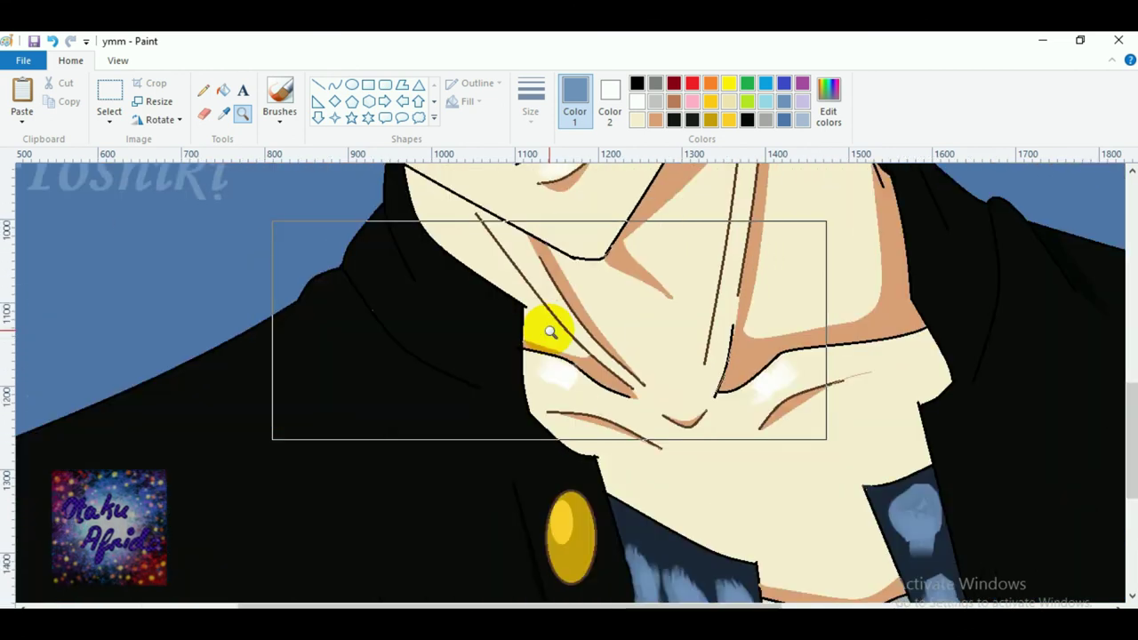
pyautogui.scroll(5, 569, 391)
pyautogui.moveTo(618, 603); pyautogui.dragTo(792, 602)
pyautogui.scroll(4, 832, 518)
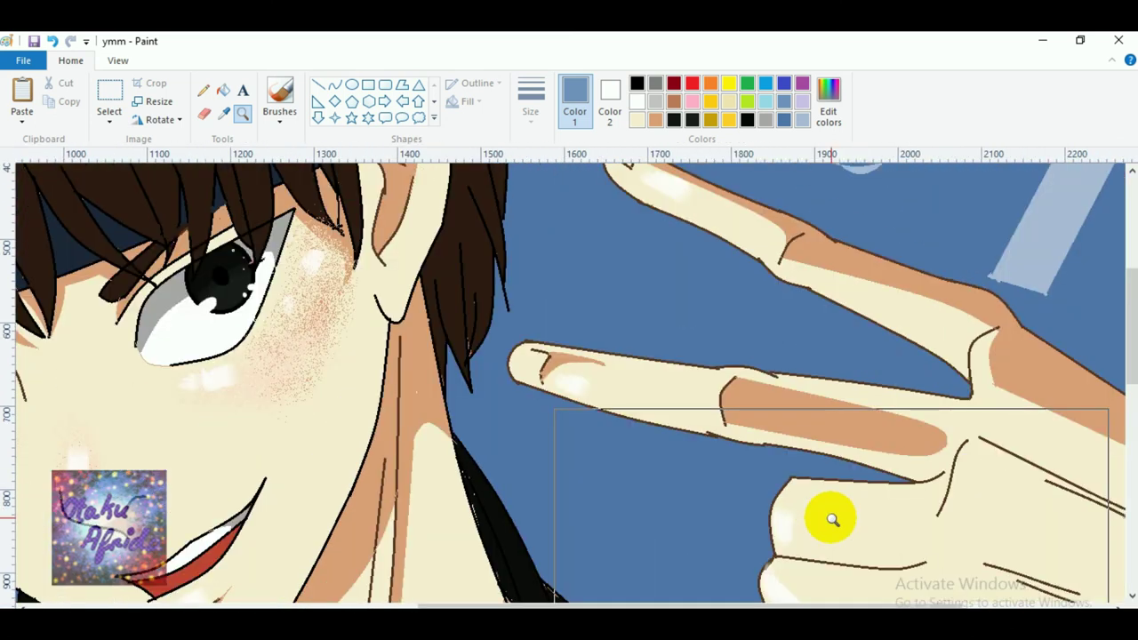
pyautogui.scroll(1, 835, 515)
pyautogui.moveTo(814, 606); pyautogui.dragTo(926, 606)
pyautogui.moveTo(565, 606); pyautogui.dragTo(292, 606)
pyautogui.scroll(-10, 748, 475)
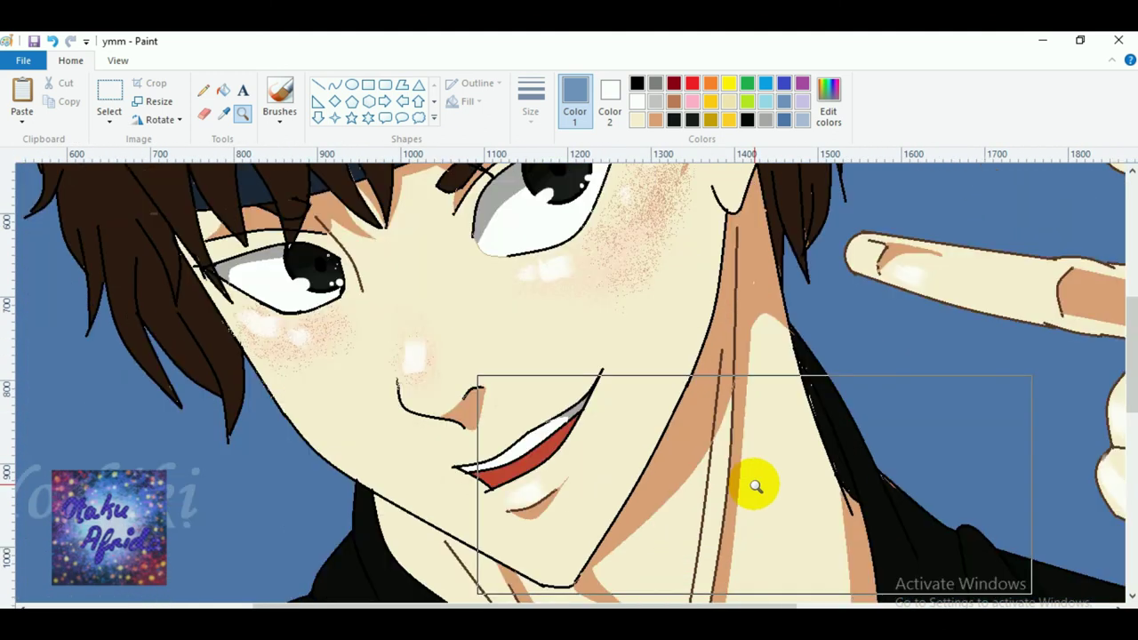
# Examine the signature on the coat, the wrist and the eyes up close, and the picture as a whole.
pyautogui.moveTo(714, 605)
pyautogui.mouseDown()
pyautogui.moveTo(935, 600)
pyautogui.moveTo(1030, 582)
pyautogui.mouseUp()
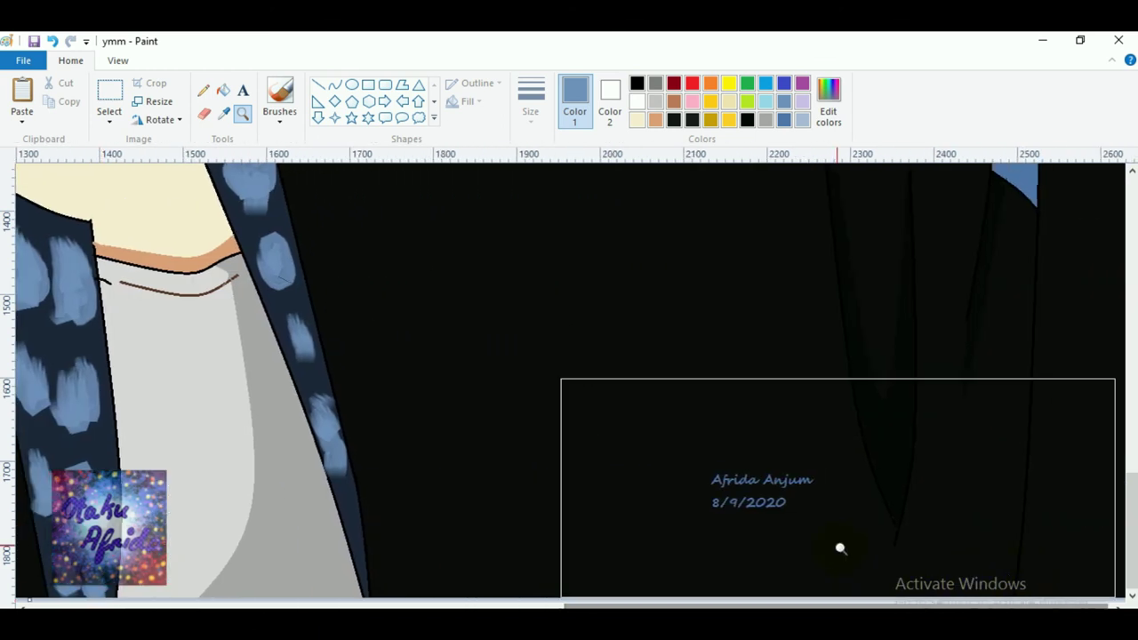
pyautogui.click(841, 544)
pyautogui.scroll(5, 507, 479)
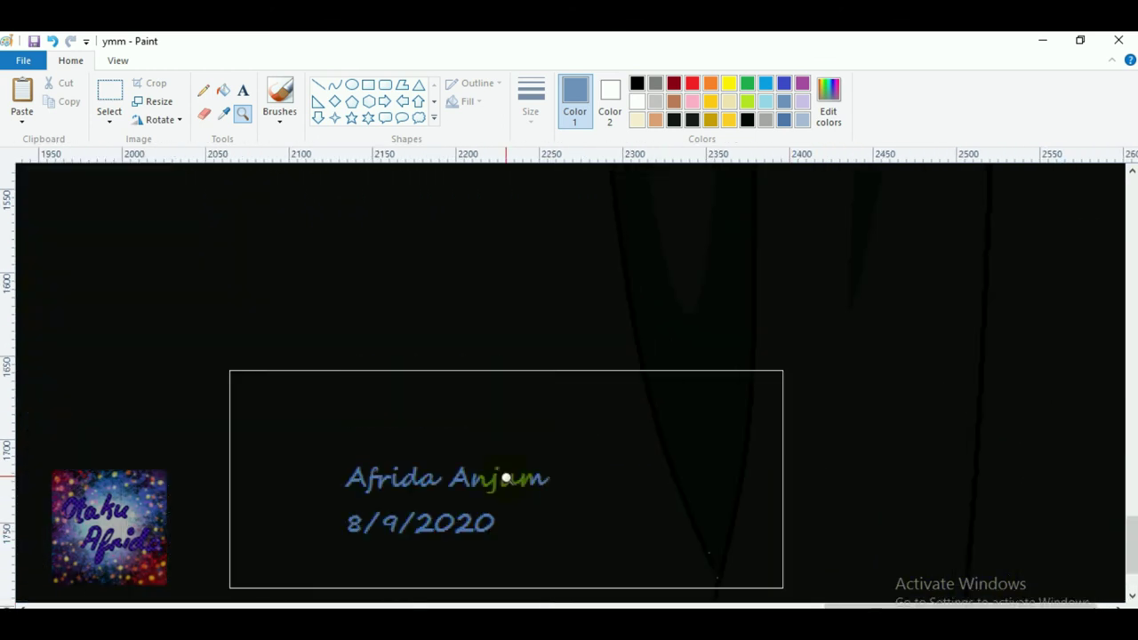
pyautogui.scroll(6, 804, 488)
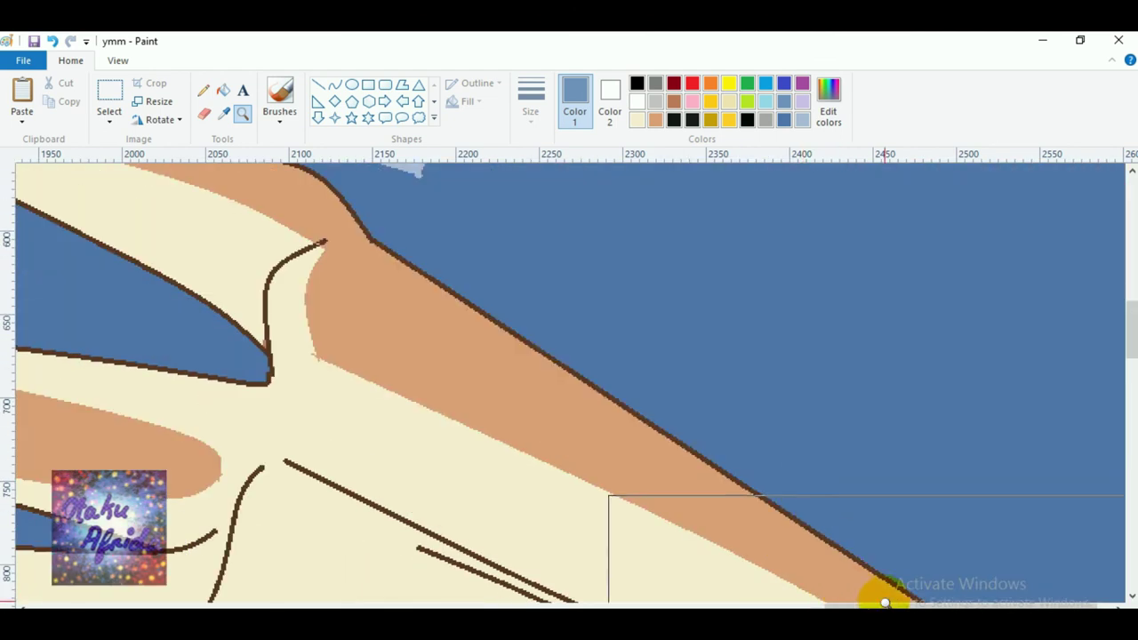
pyautogui.moveTo(885, 602); pyautogui.dragTo(388, 602)
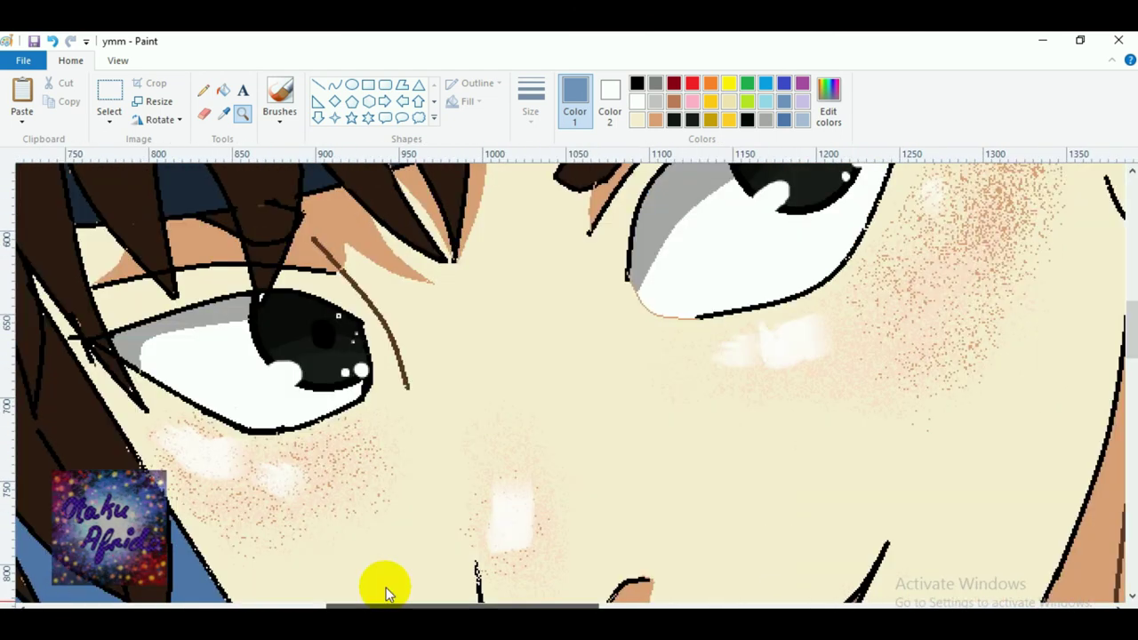
pyautogui.scroll(1, 516, 545)
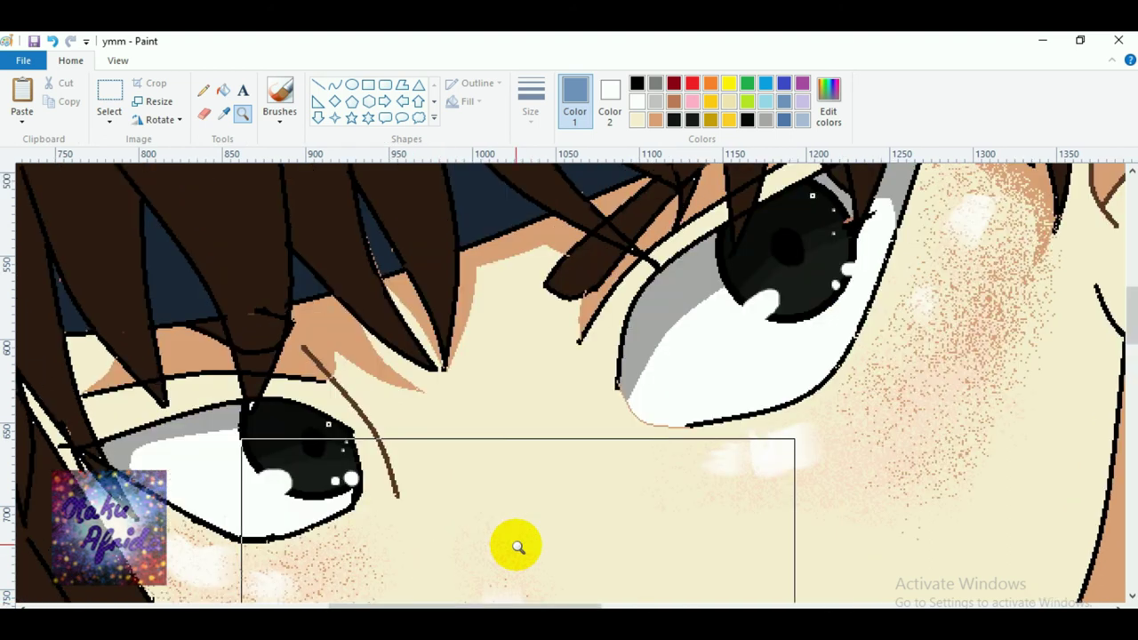
pyautogui.rightClick(592, 382)
pyautogui.rightClick(593, 381)
pyautogui.rightClick(592, 381)
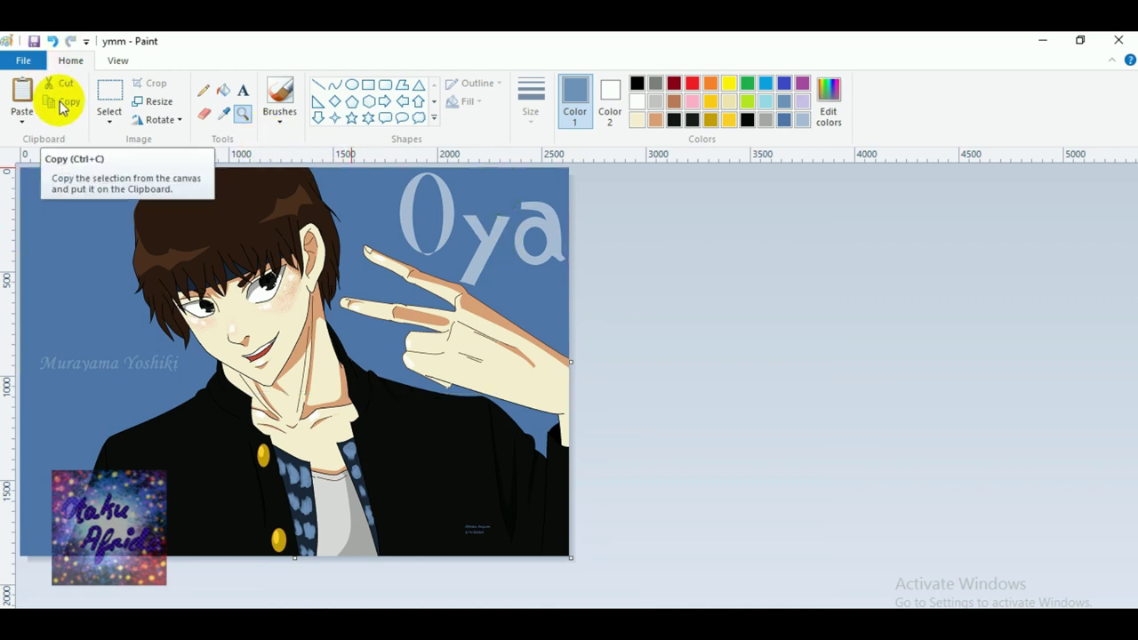
# Draw a black curve about 60 px long from the jawline to the collar edge and fill the enclosed sliver of neck with black.
pyautogui.click(294, 312)
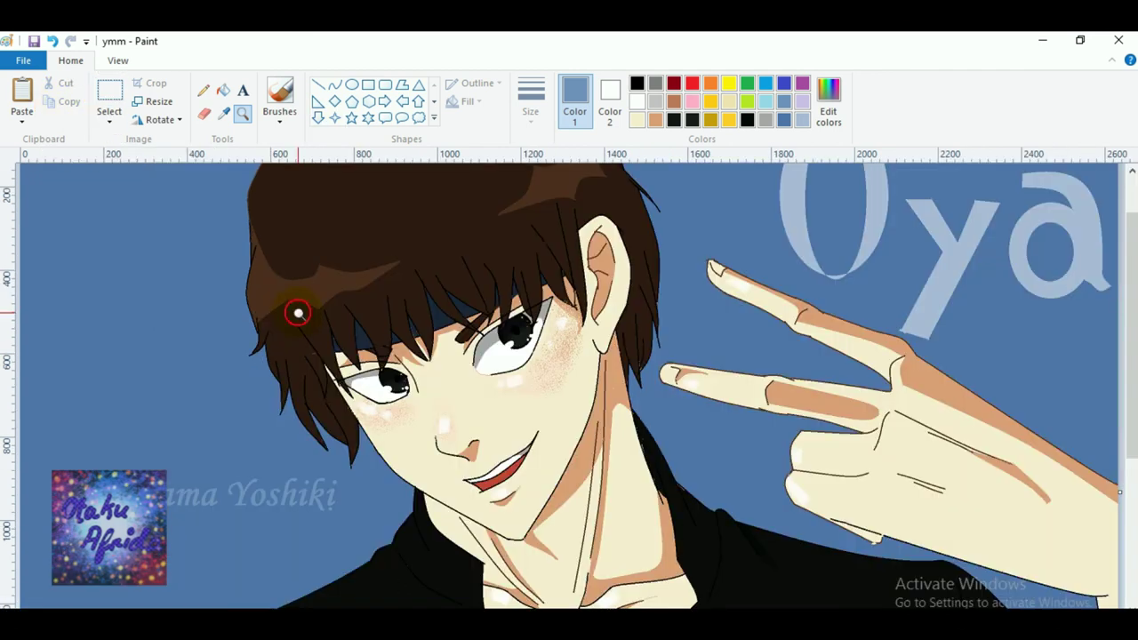
pyautogui.click(343, 399)
pyautogui.scroll(2, 477, 435)
pyautogui.click(333, 84)
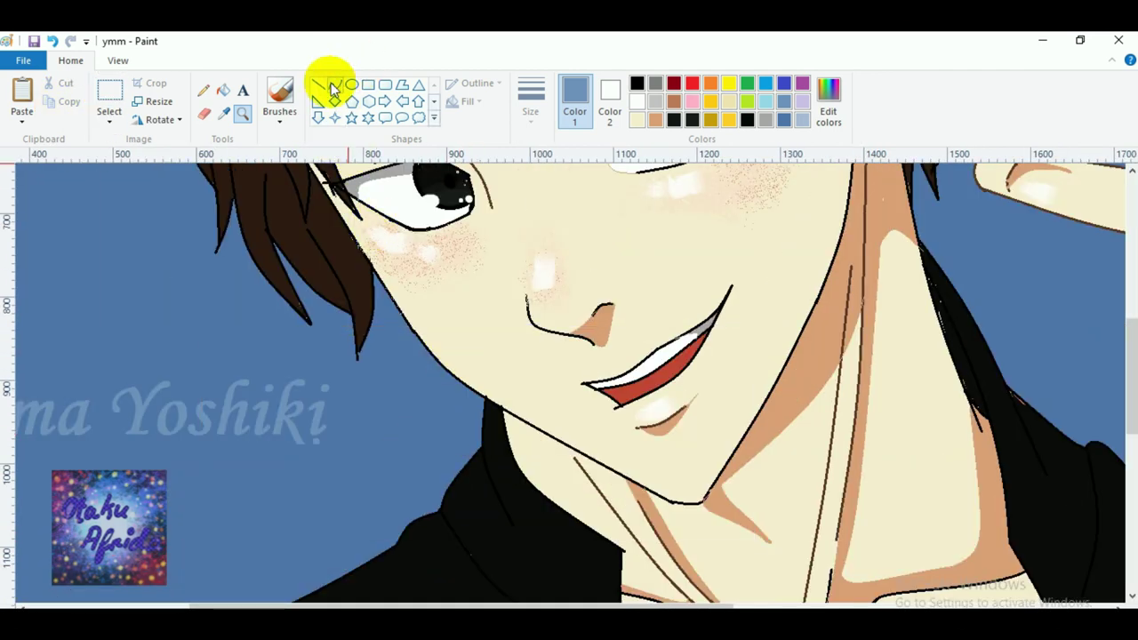
pyautogui.click(636, 83)
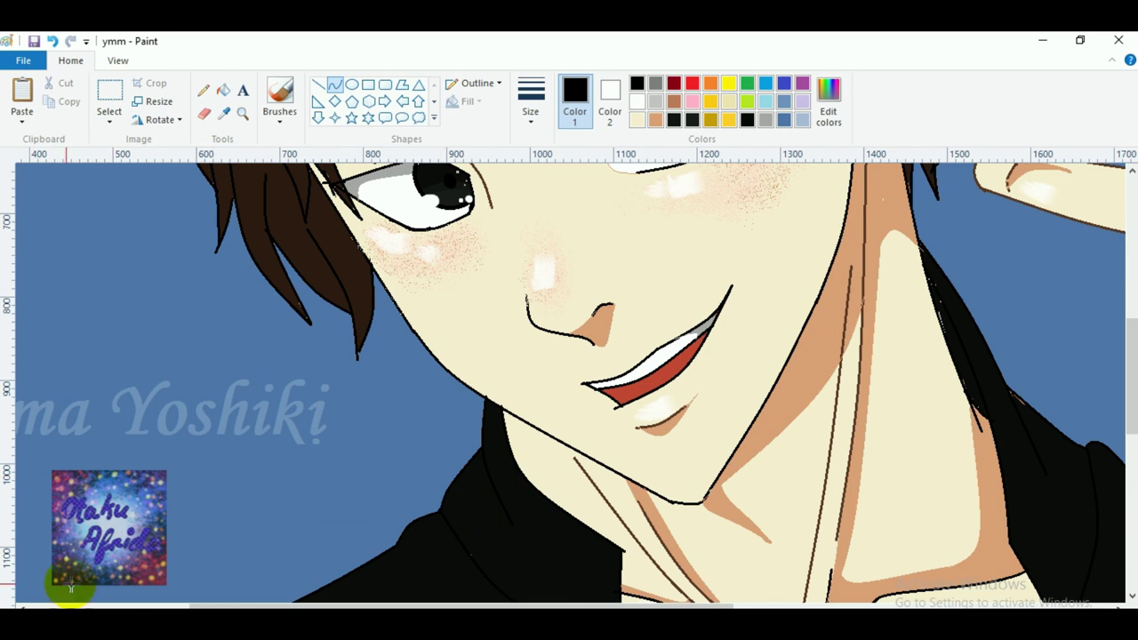
pyautogui.moveTo(527, 422); pyautogui.dragTo(531, 474)
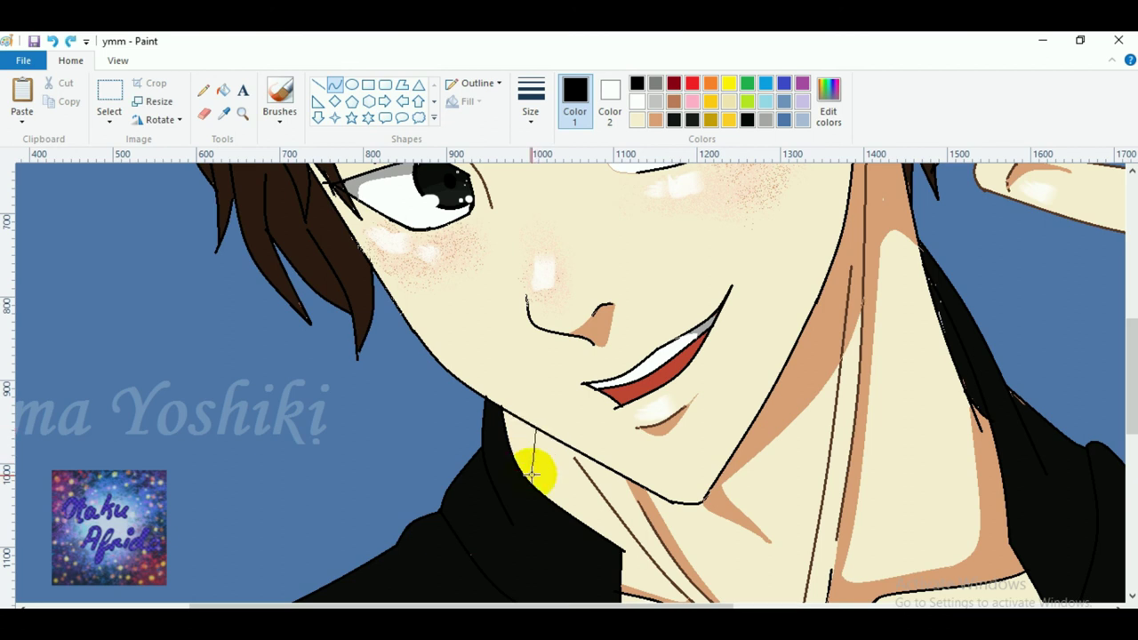
pyautogui.click(224, 89)
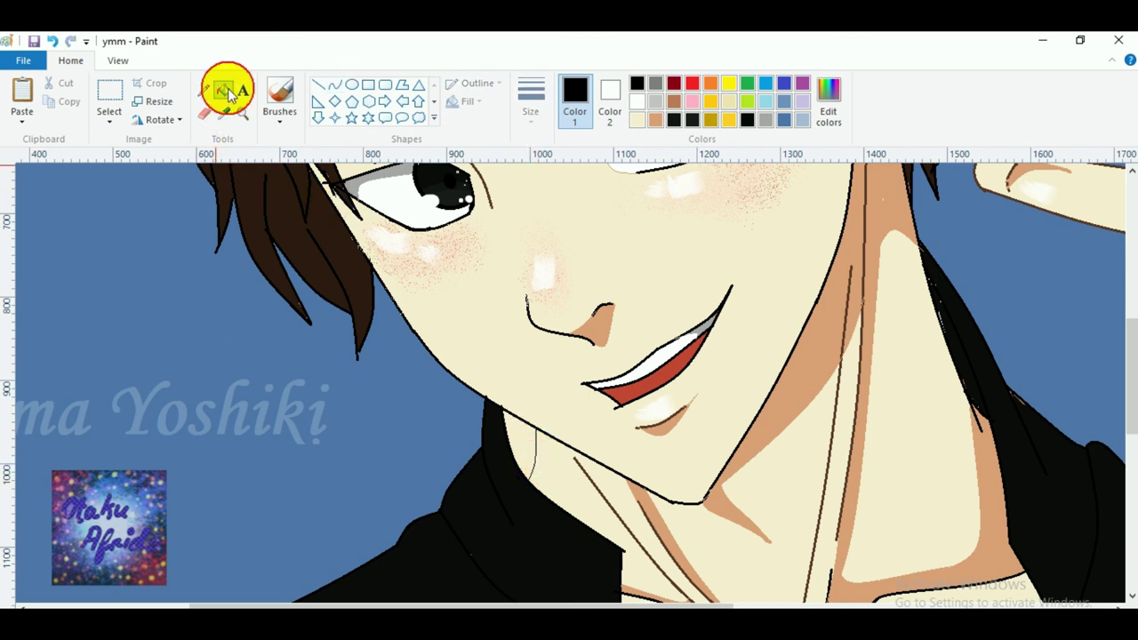
pyautogui.click(522, 452)
pyautogui.click(242, 113)
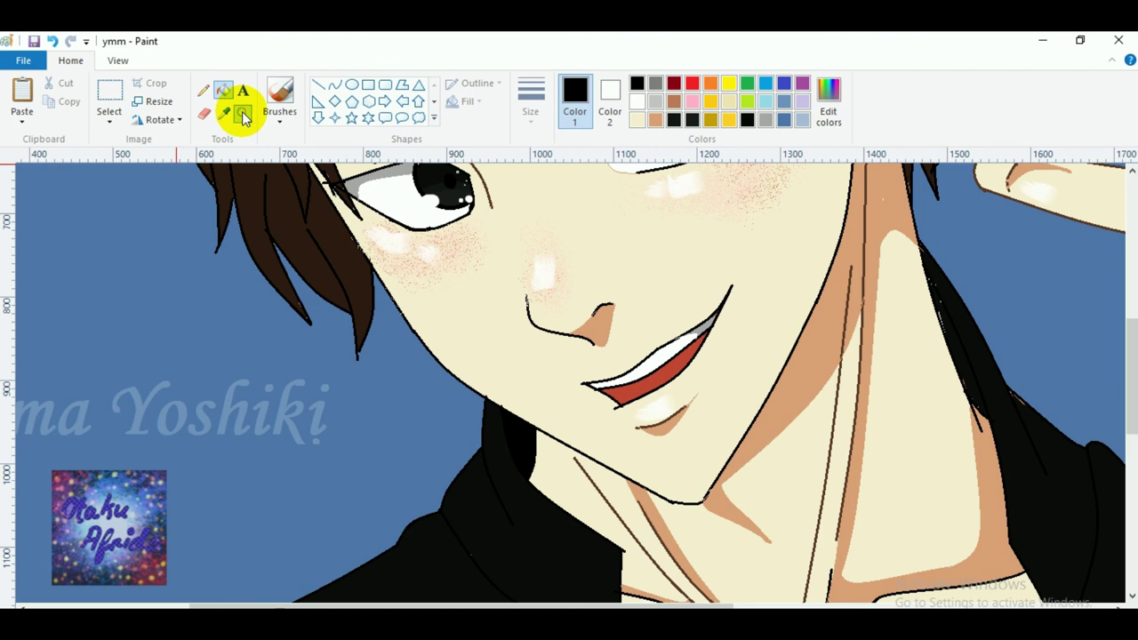
# Scatter small white brush dots over the blue background on both sides of the character's head.
pyautogui.rightClick(395, 405)
pyautogui.click(276, 82)
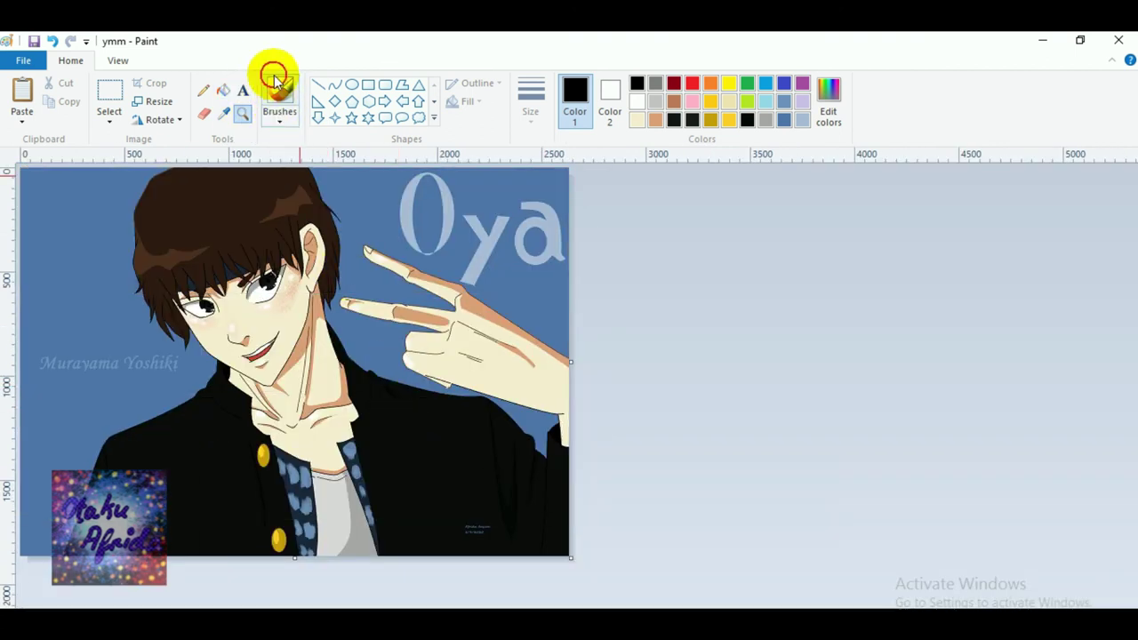
pyautogui.click(278, 99)
pyautogui.click(351, 153)
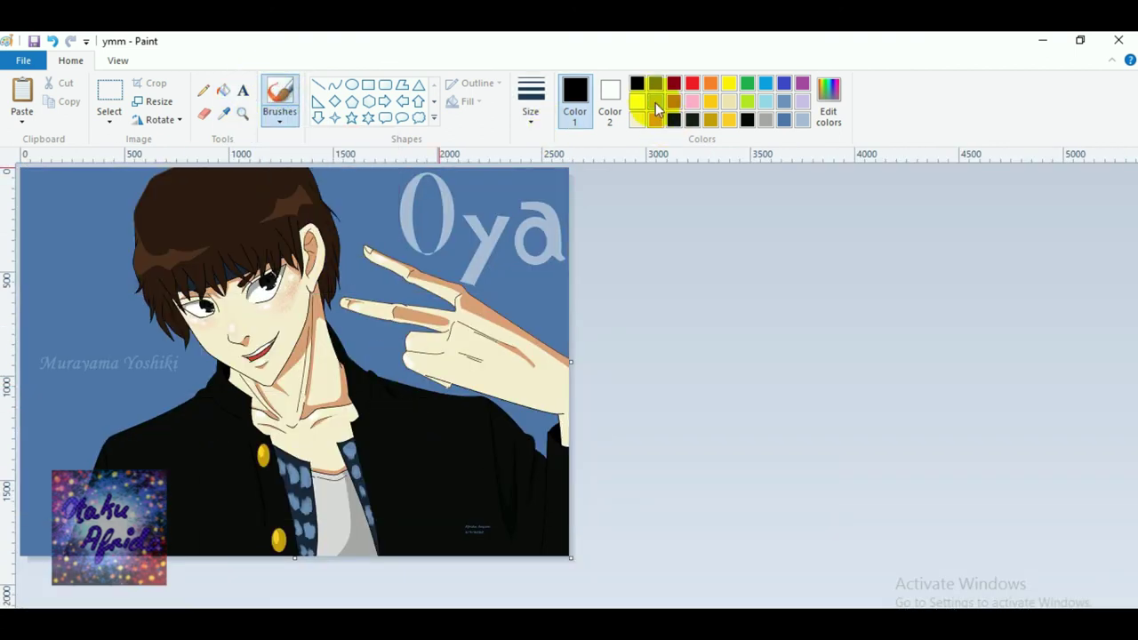
pyautogui.click(409, 197)
pyautogui.click(367, 197)
pyautogui.click(382, 248)
pyautogui.click(165, 246)
pyautogui.click(122, 239)
pyautogui.click(80, 205)
pyautogui.moveTo(95, 213)
pyautogui.mouseDown()
pyautogui.moveTo(118, 318)
pyautogui.moveTo(139, 358)
pyautogui.moveTo(177, 373)
pyautogui.moveTo(72, 294)
pyautogui.moveTo(67, 366)
pyautogui.moveTo(45, 414)
pyautogui.moveTo(79, 432)
pyautogui.moveTo(139, 384)
pyautogui.moveTo(135, 372)
pyautogui.moveTo(99, 384)
pyautogui.moveTo(115, 411)
pyautogui.moveTo(40, 498)
pyautogui.moveTo(94, 438)
pyautogui.moveTo(64, 322)
pyautogui.moveTo(86, 295)
pyautogui.moveTo(53, 267)
pyautogui.moveTo(73, 194)
pyautogui.mouseUp()
pyautogui.click(114, 220)
# Dot small white specks around the raised fingers and over the nearby "Oya" lettering.
pyautogui.click(383, 287)
pyautogui.click(380, 259)
pyautogui.click(368, 224)
pyautogui.click(423, 232)
pyautogui.click(452, 268)
pyautogui.click(481, 254)
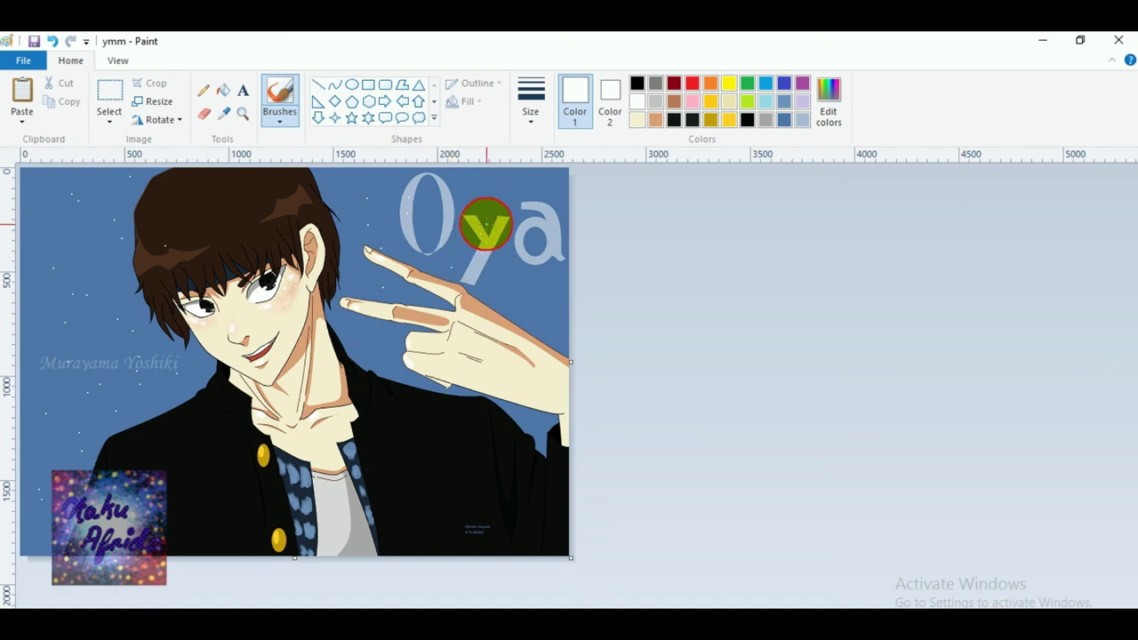
# Spread white specks around the letter "a", the raised hand, the coat shoulder below it and the background beside the hair.
pyautogui.click(508, 203)
pyautogui.click(517, 280)
pyautogui.click(545, 319)
pyautogui.moveTo(458, 338)
pyautogui.mouseDown()
pyautogui.moveTo(378, 342)
pyautogui.moveTo(425, 394)
pyautogui.mouseUp()
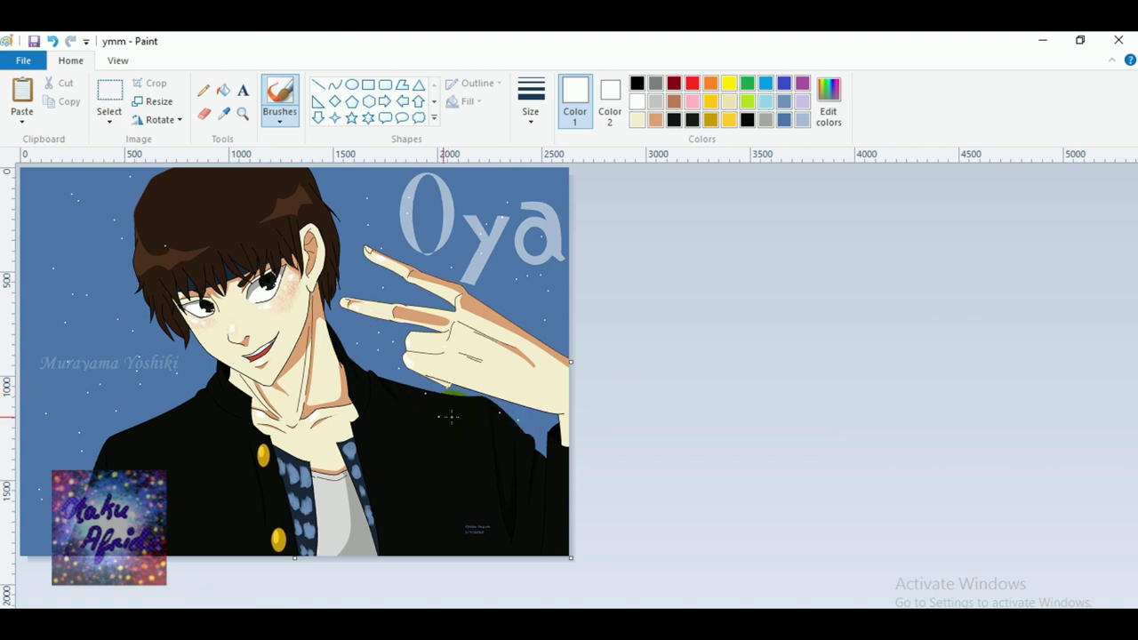
pyautogui.click(541, 429)
pyautogui.moveTo(527, 327)
pyautogui.mouseDown()
pyautogui.moveTo(538, 302)
pyautogui.moveTo(485, 276)
pyautogui.moveTo(526, 238)
pyautogui.moveTo(533, 203)
pyautogui.moveTo(550, 192)
pyautogui.moveTo(401, 172)
pyautogui.moveTo(398, 186)
pyautogui.moveTo(350, 203)
pyautogui.mouseUp()
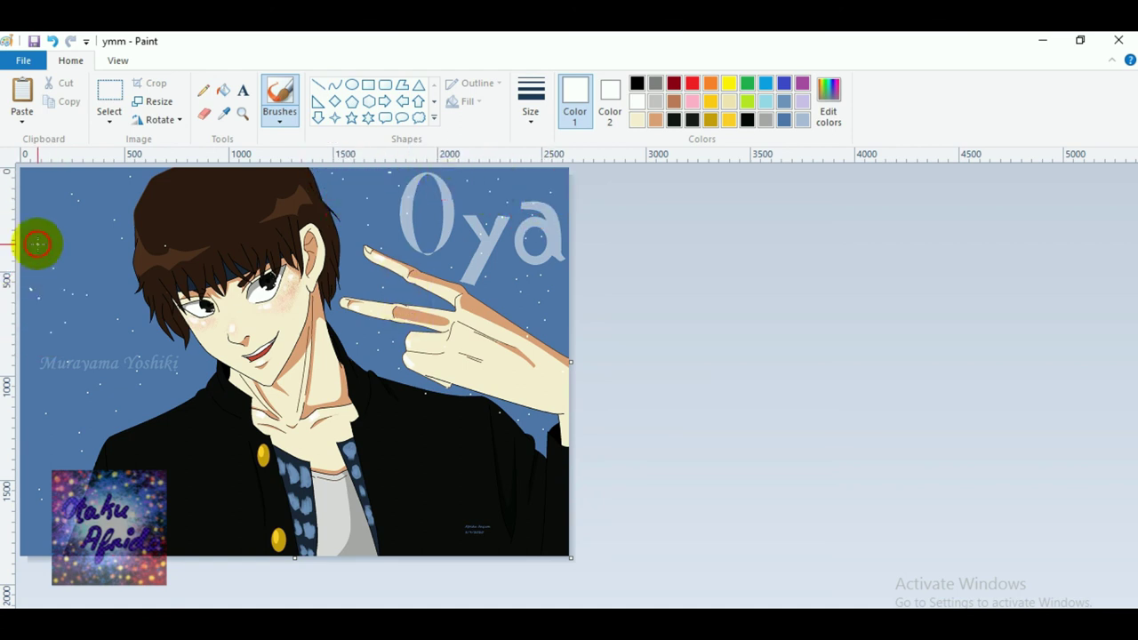
# Sprinkle white specks around the character's name and down to the coat shoulder below it.
pyautogui.moveTo(72, 368); pyautogui.dragTo(72, 368)
pyautogui.click(59, 449)
pyautogui.click(151, 362)
pyautogui.click(191, 368)
pyautogui.click(146, 423)
pyautogui.moveTo(146, 422); pyautogui.dragTo(94, 399)
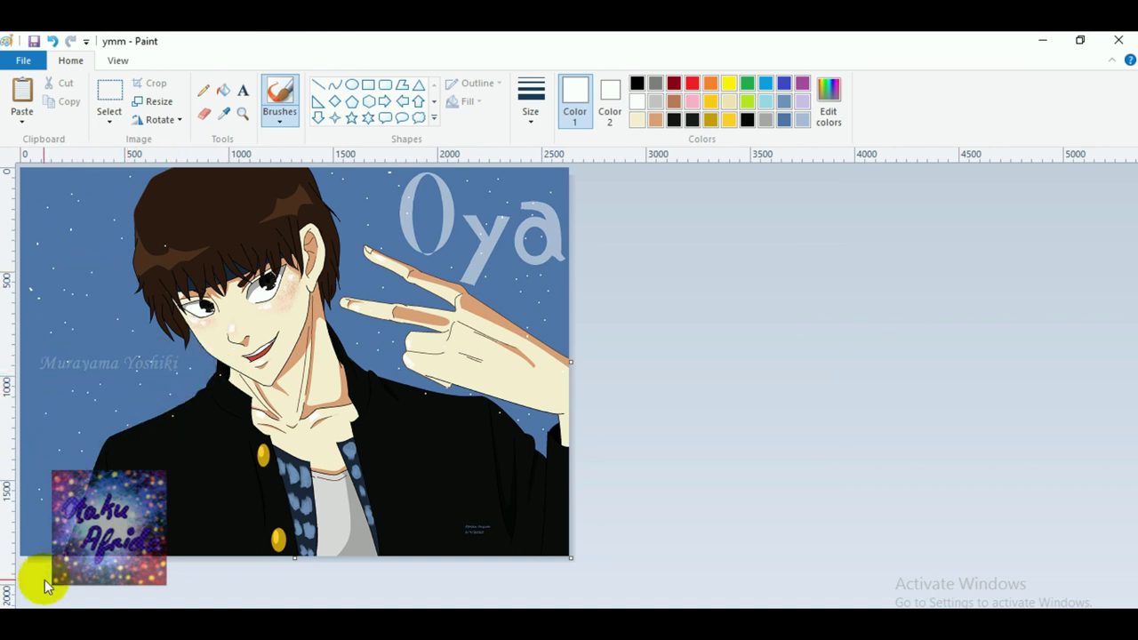
# Change the brush size and add white dots around "Oya", the raised fingers and the background on the name's side.
pyautogui.click(536, 108)
pyautogui.click(602, 261)
pyautogui.moveTo(488, 272); pyautogui.dragTo(497, 223)
pyautogui.click(406, 234)
pyautogui.click(364, 216)
pyautogui.click(224, 317)
pyautogui.click(125, 350)
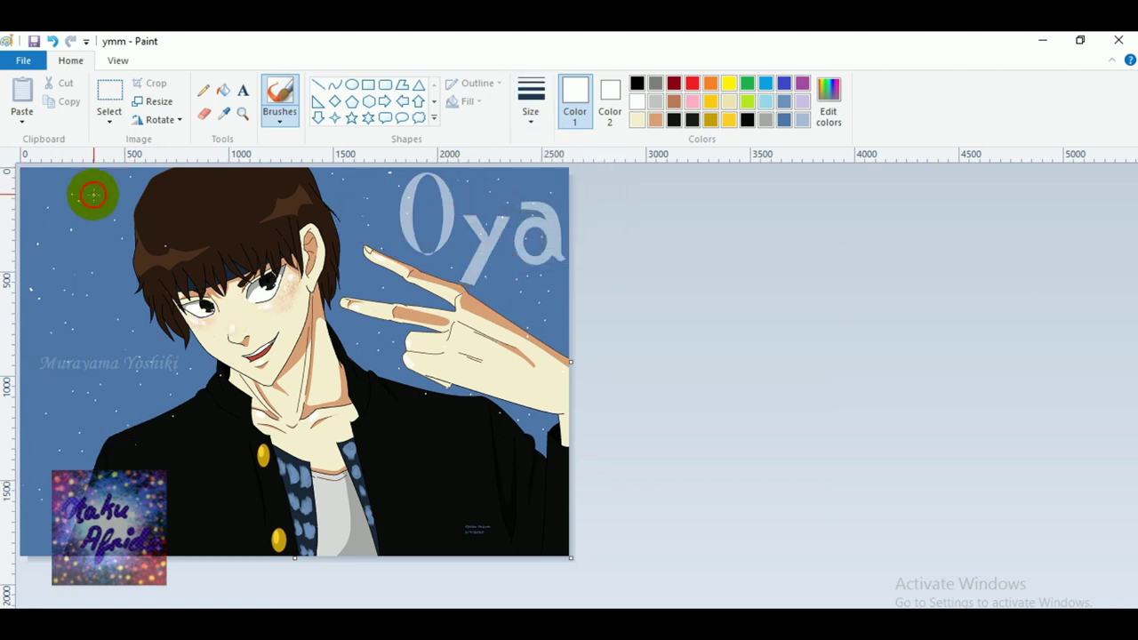
pyautogui.moveTo(71, 183); pyautogui.dragTo(78, 192)
pyautogui.click(178, 346)
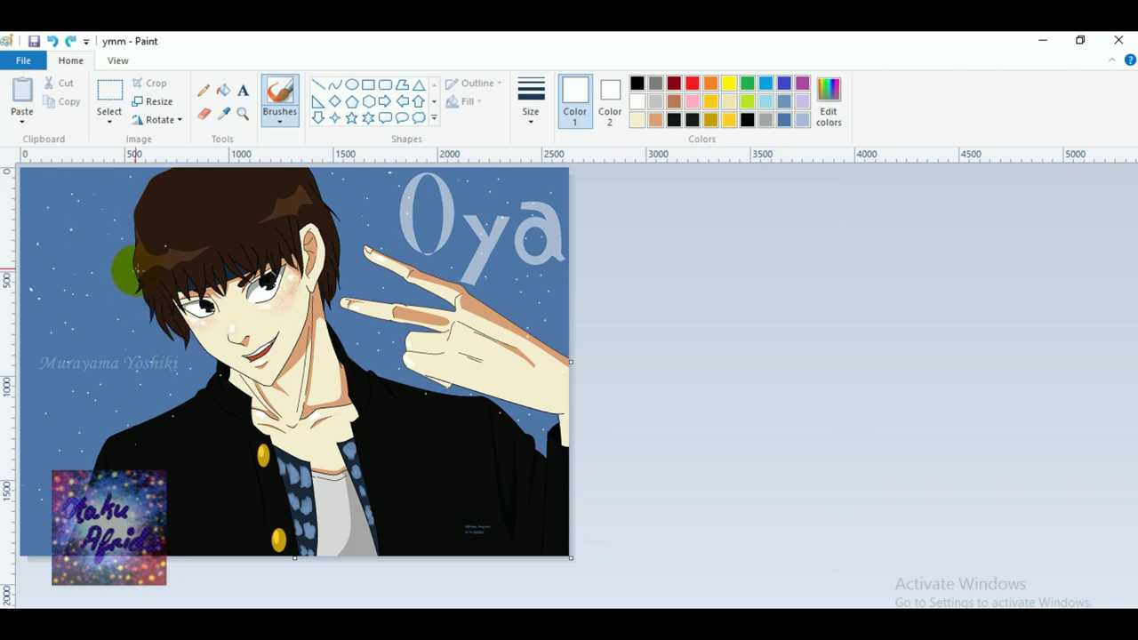
# Fill remaining gaps in the speckle with white dots beside the hair, above the name, and around the hand and "Oya".
pyautogui.click(126, 180)
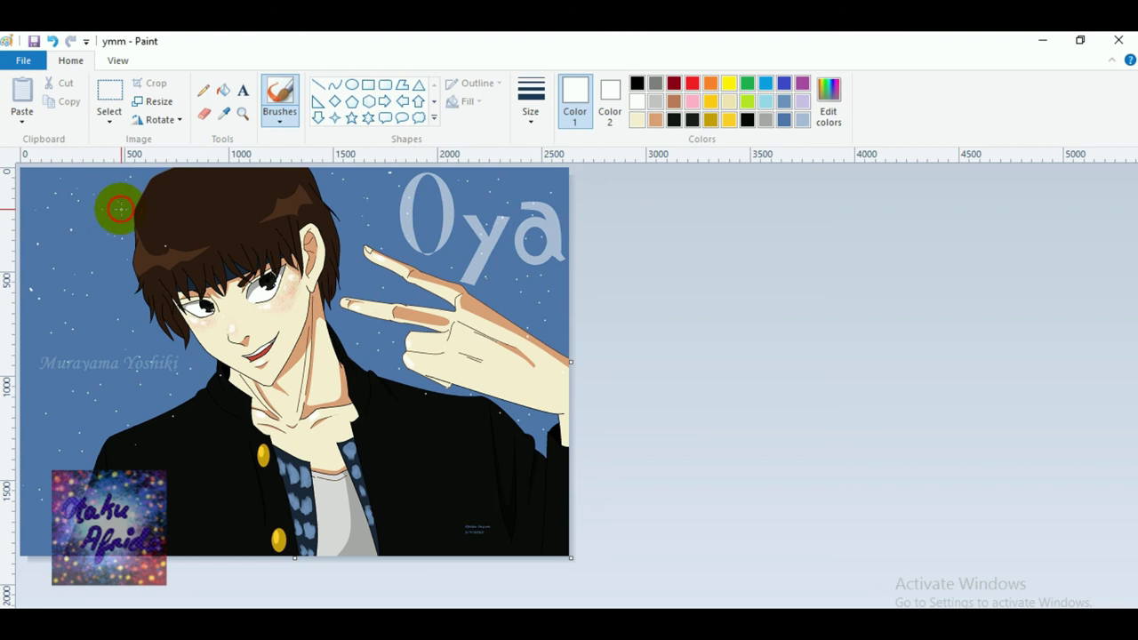
pyautogui.click(30, 527)
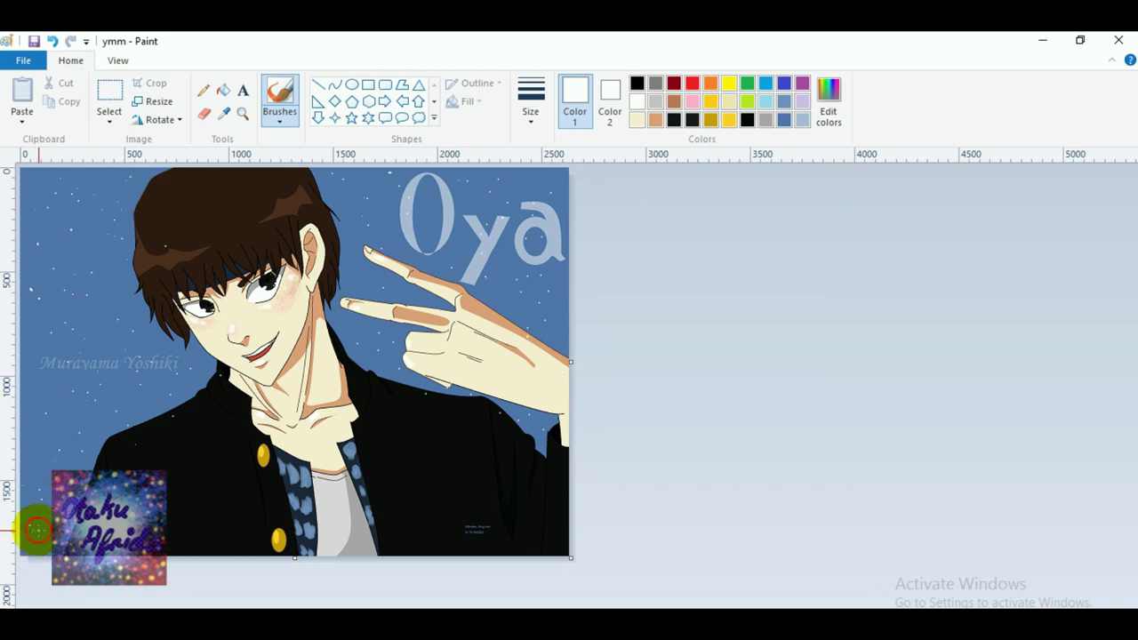
pyautogui.click(105, 330)
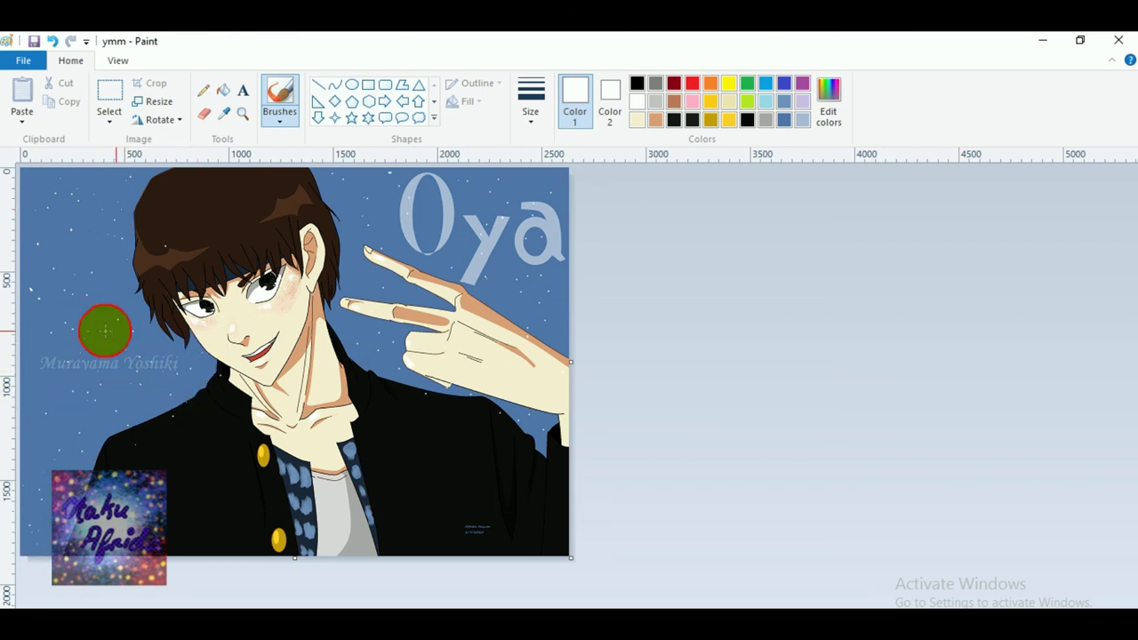
pyautogui.click(492, 309)
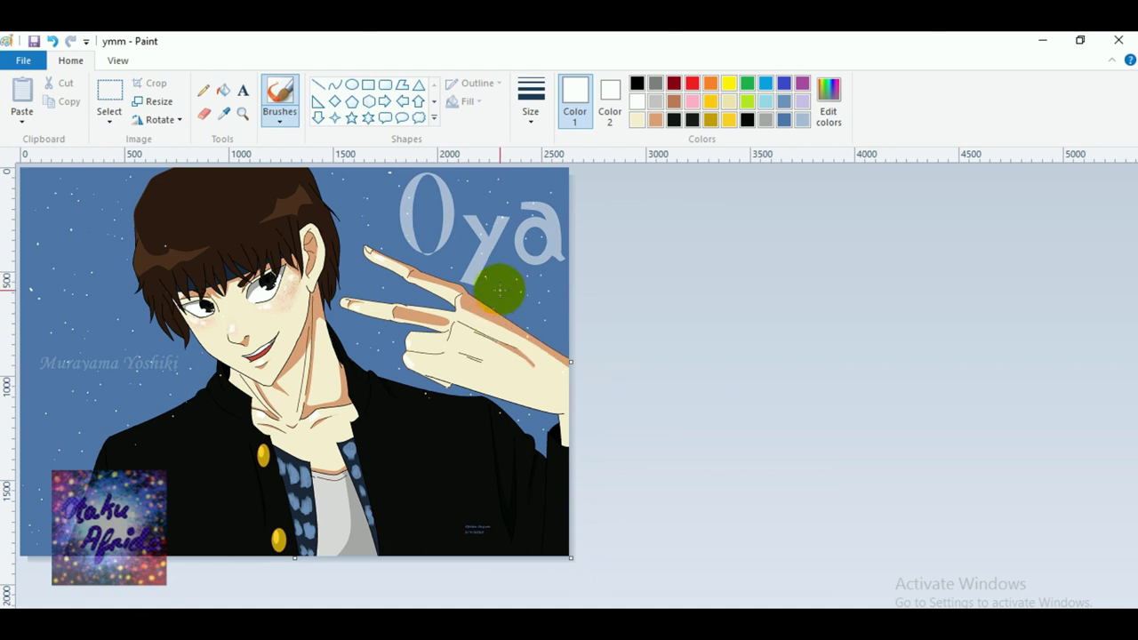
pyautogui.click(533, 427)
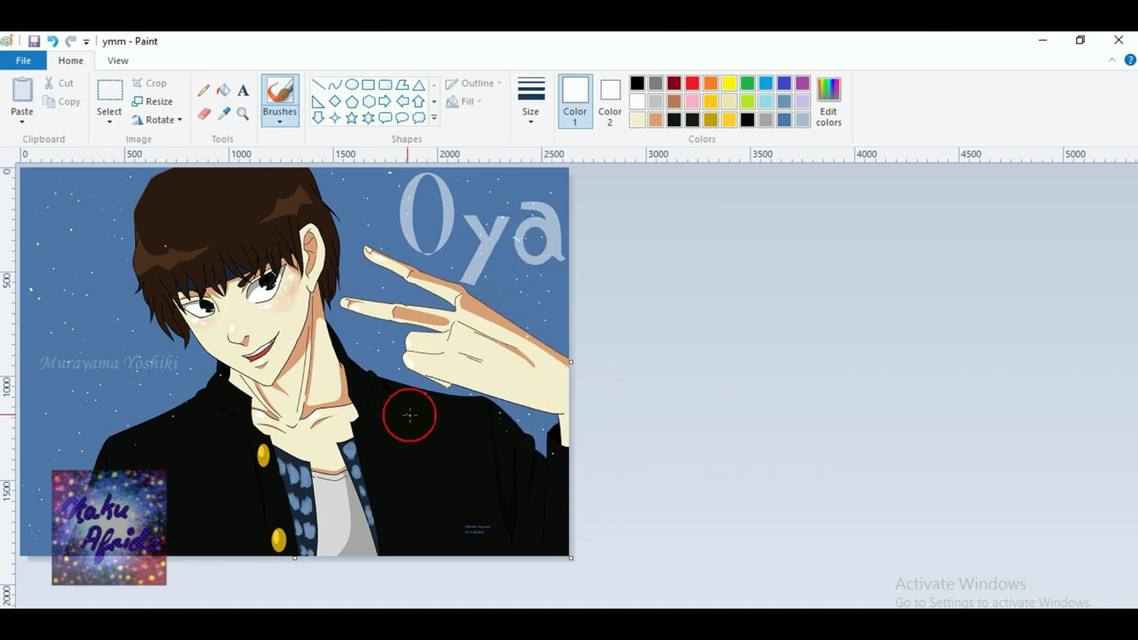
pyautogui.click(528, 193)
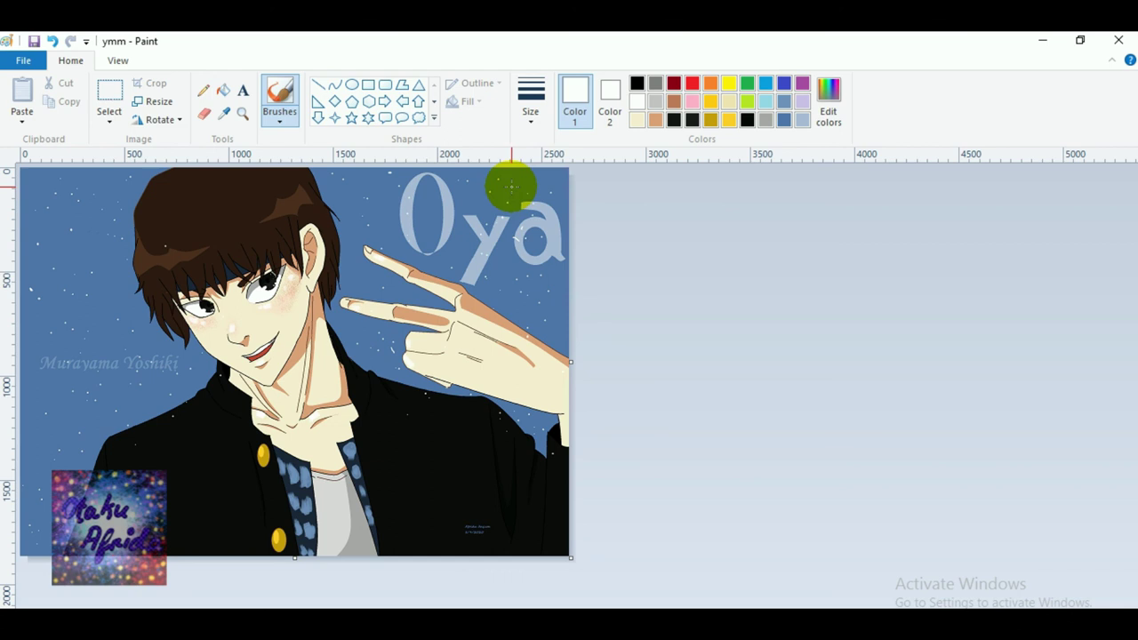